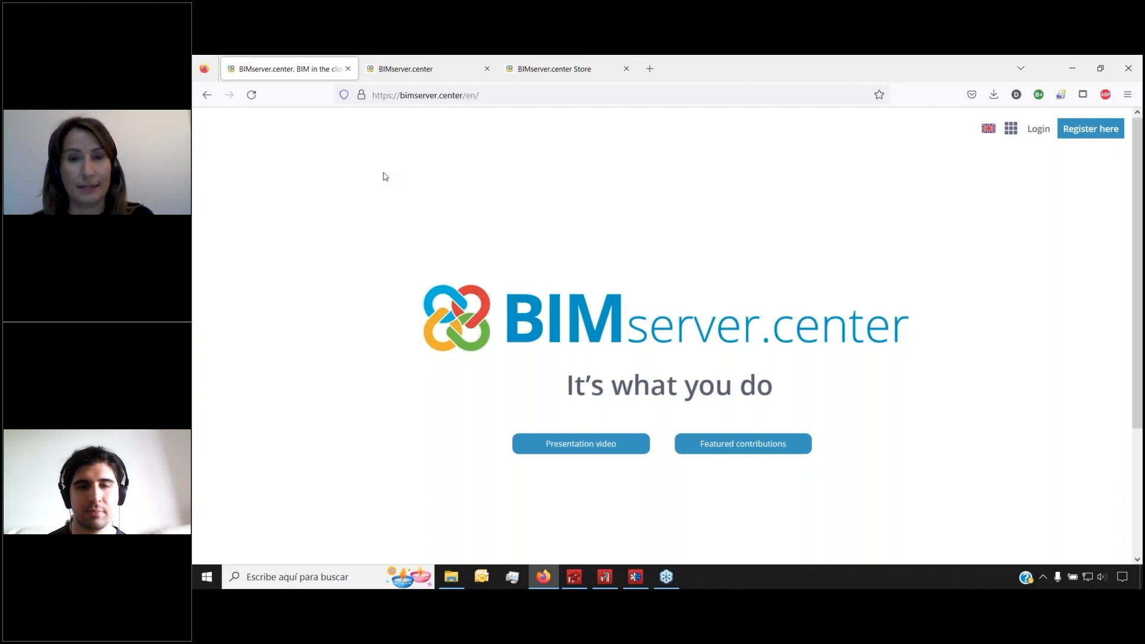
Open My projects on the BIMserver.center dashboard to list Industrial Structures, Param test and Frame test
left_click(416, 70)
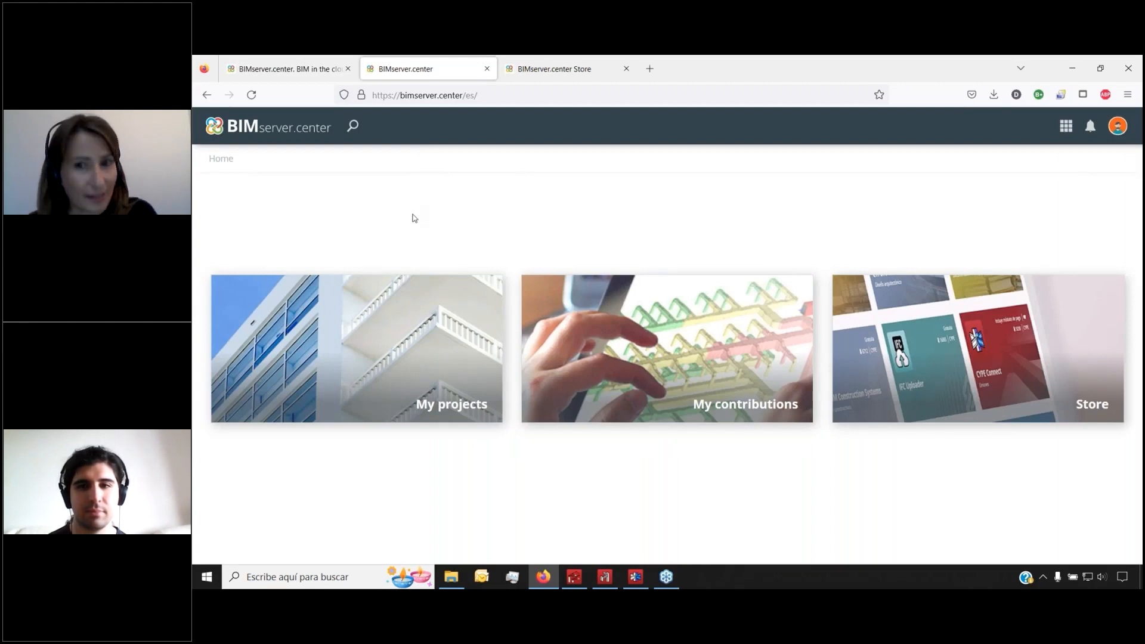
left_click(410, 386)
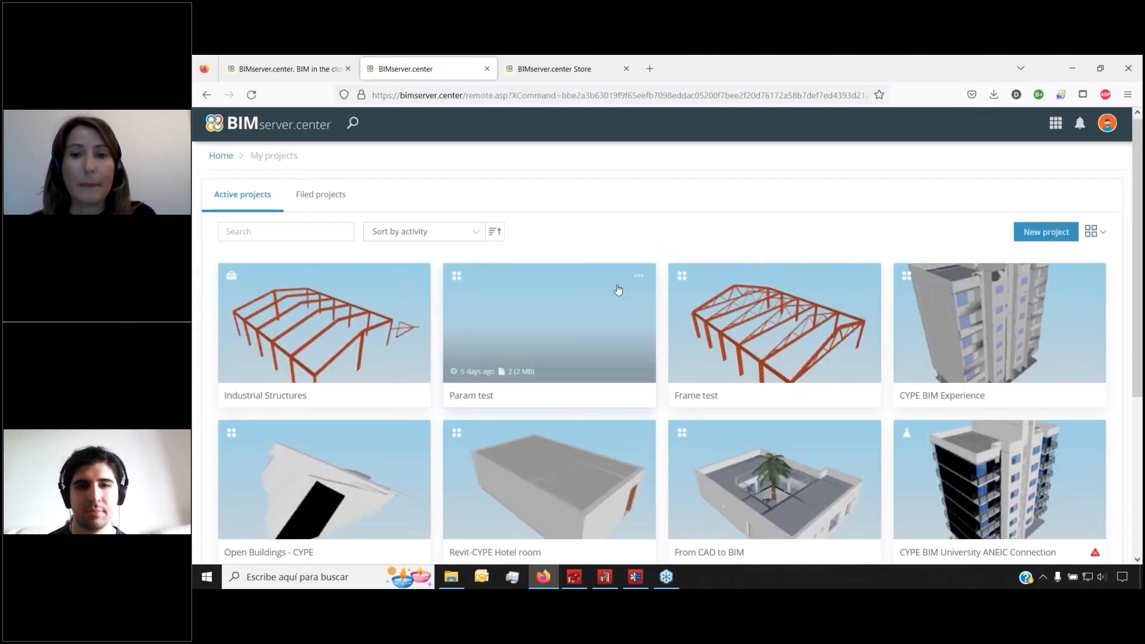
scroll(616, 288, "down", 4)
scroll(616, 289, "up", 5)
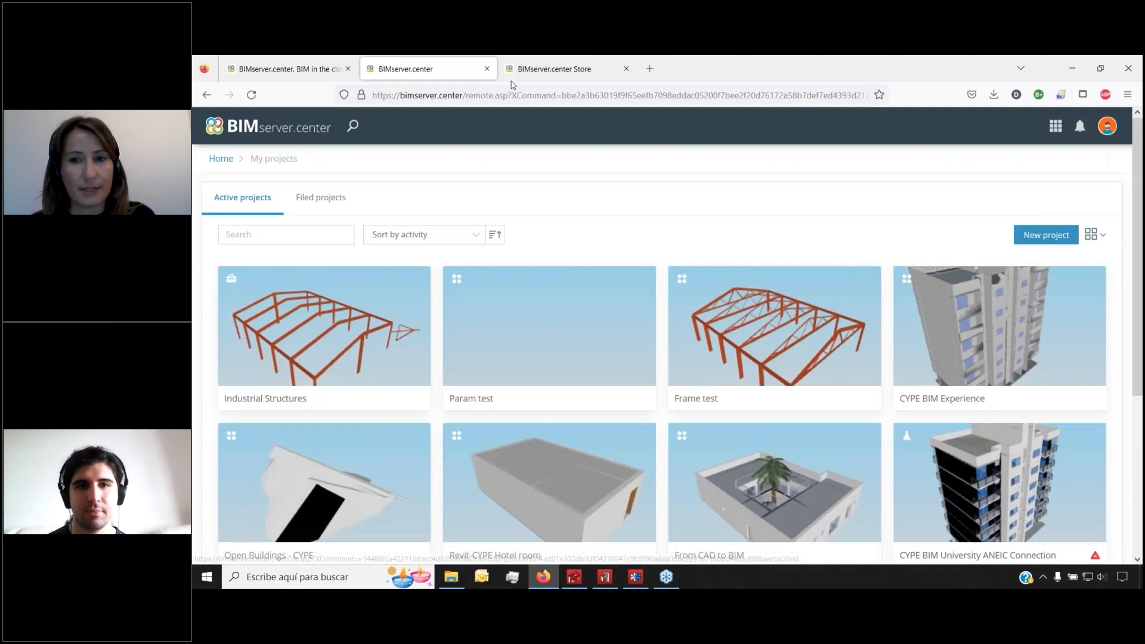
Browse all Store applications, then filter the catalogue to Structural analysis
left_click(554, 68)
scroll(596, 250, "up", 1)
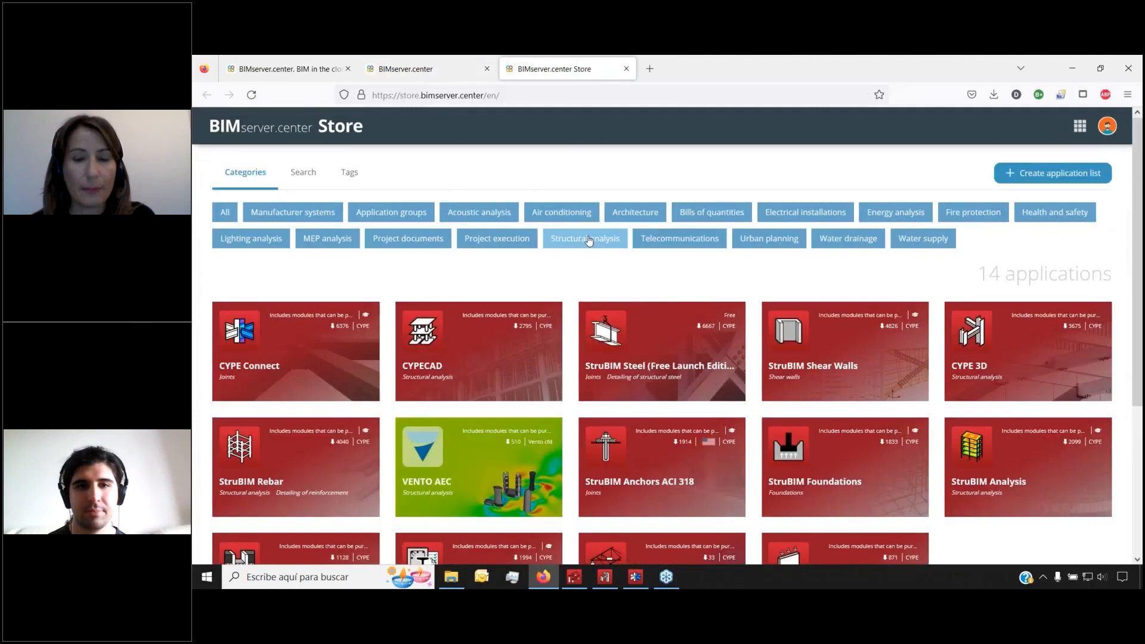
left_click(226, 213)
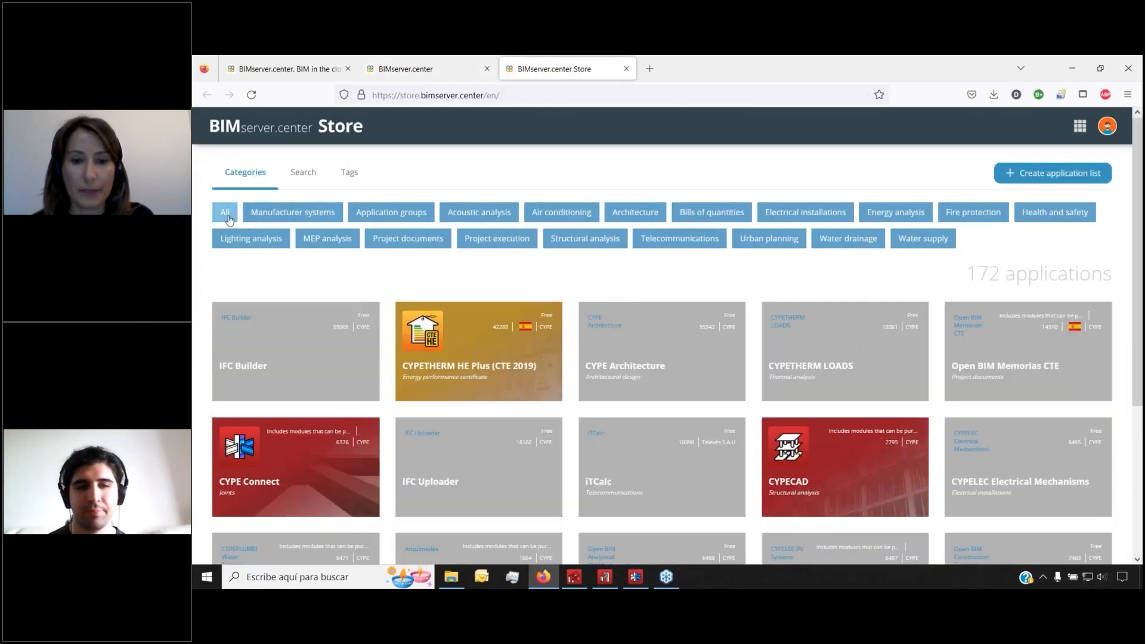
scroll(533, 306, "down", 10)
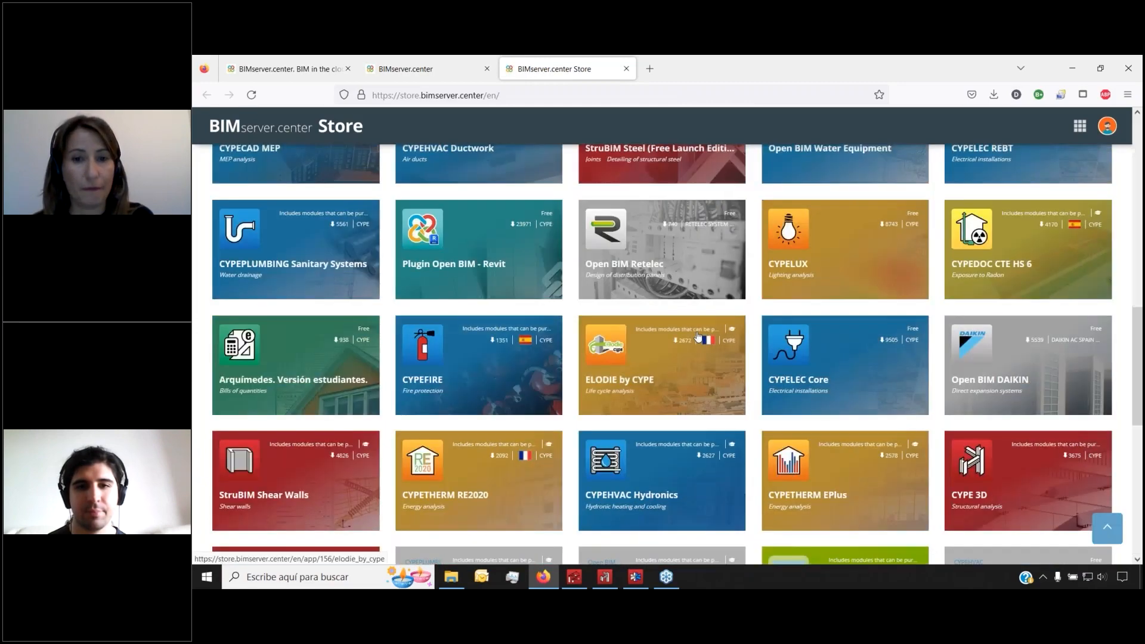
scroll(680, 298, "up", 10)
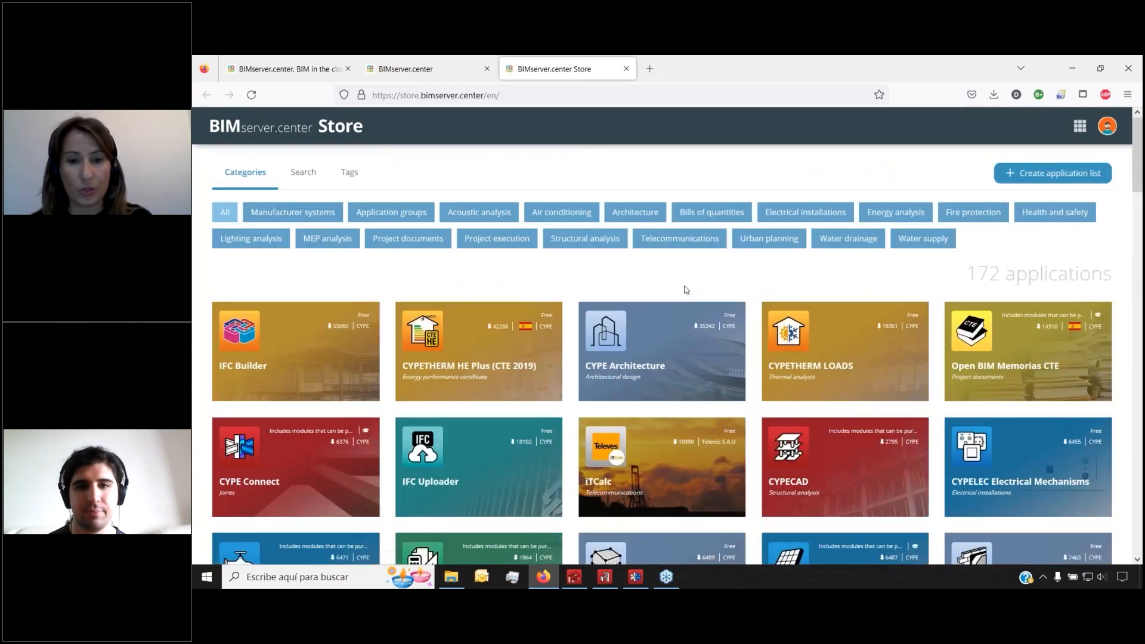
left_click(596, 239)
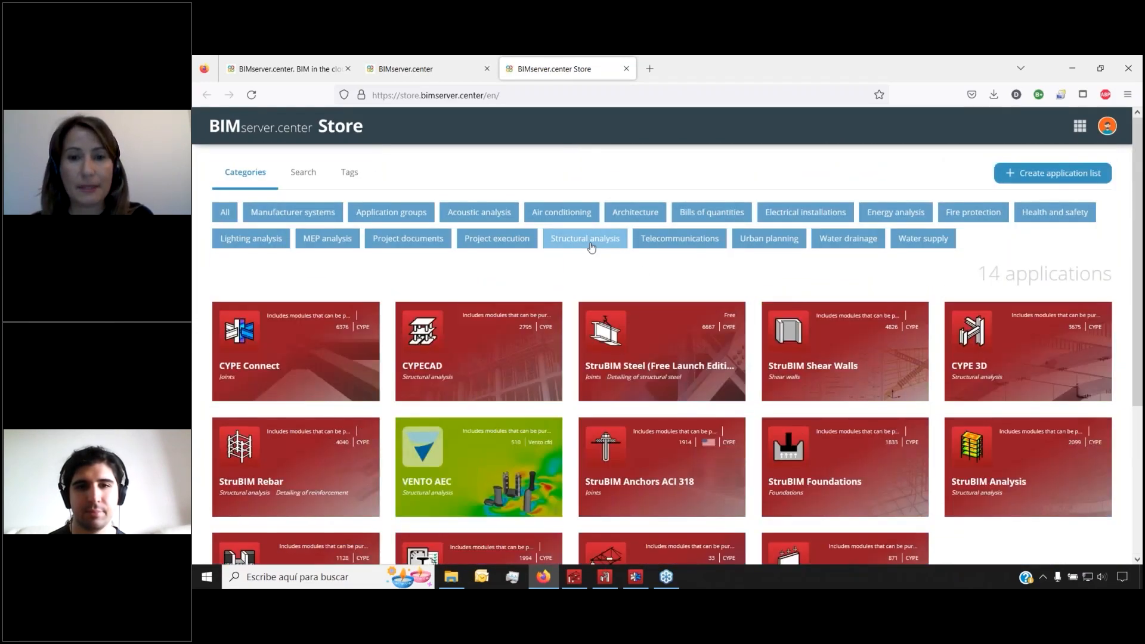
scroll(598, 255, "down", 1)
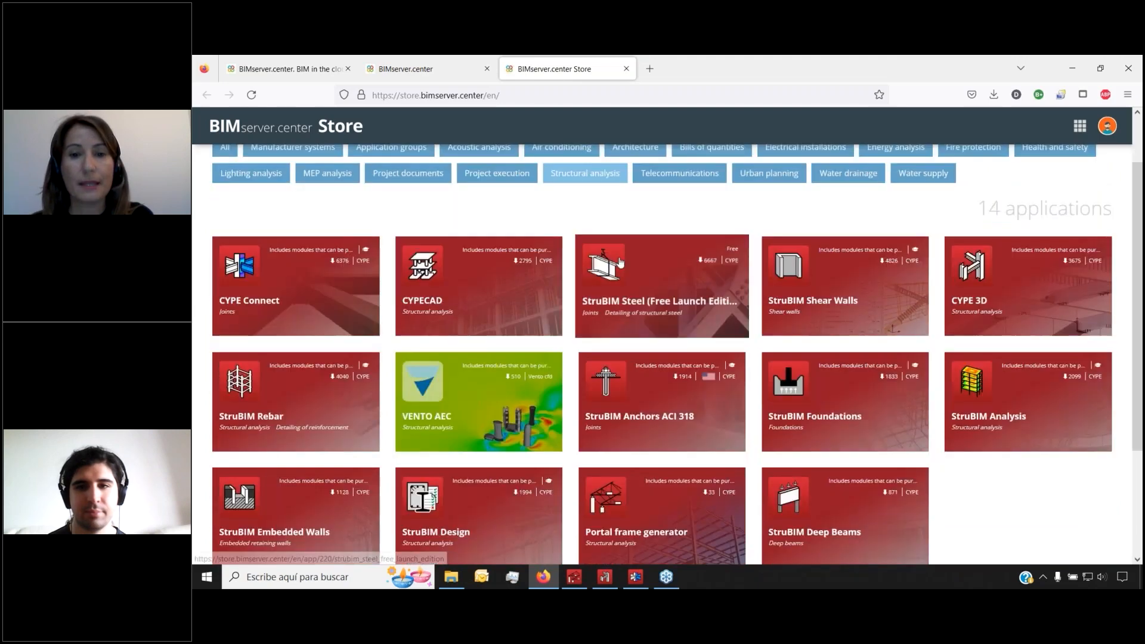
Look over the CYPE 3D application page and its image gallery
left_click(1006, 308)
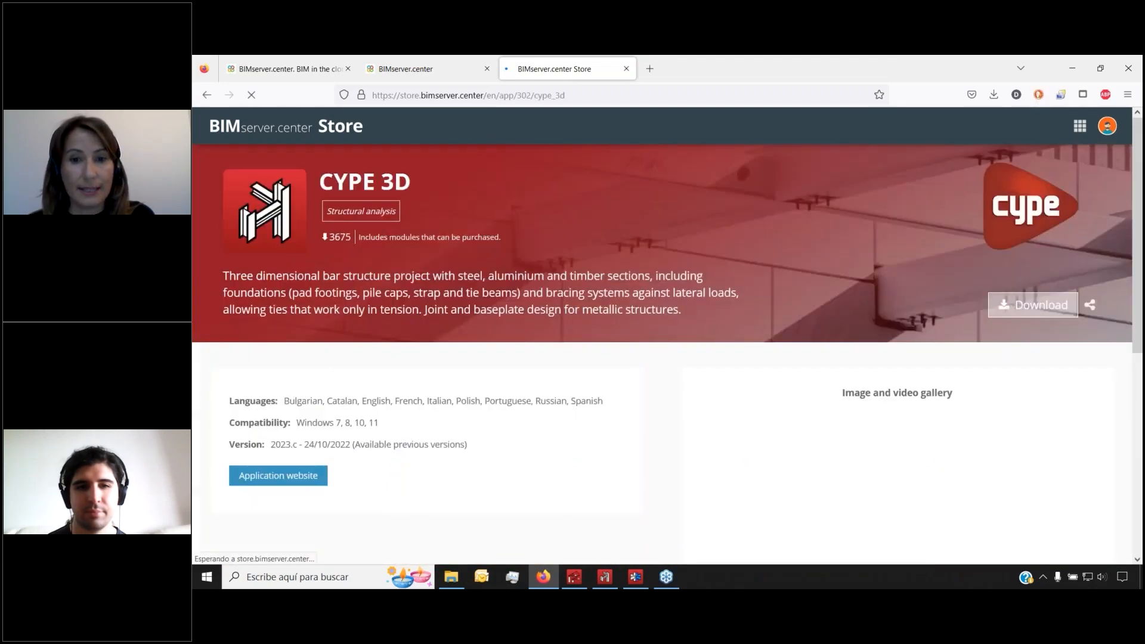
scroll(678, 282, "down", 3)
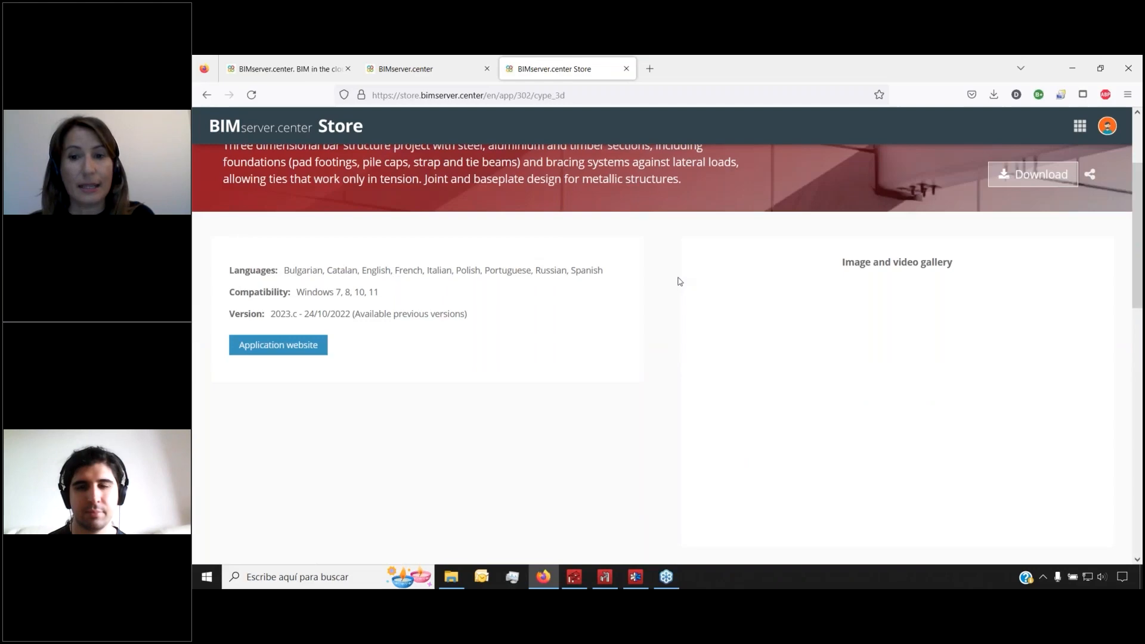
scroll(667, 268, "down", 5)
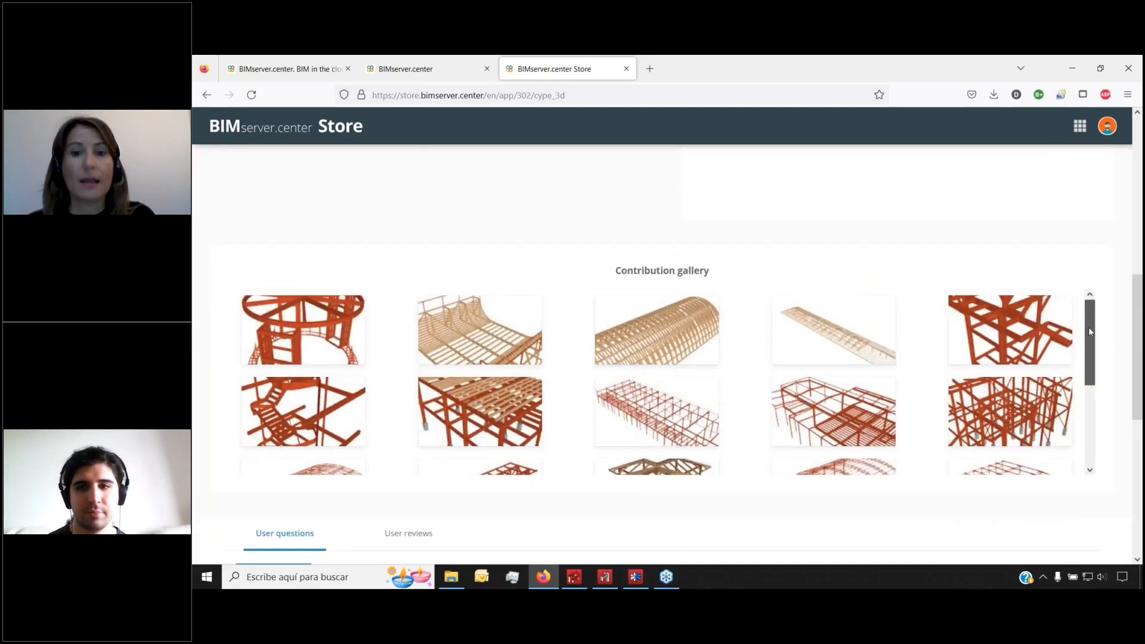
left_click_drag(1089, 332, 1103, 456)
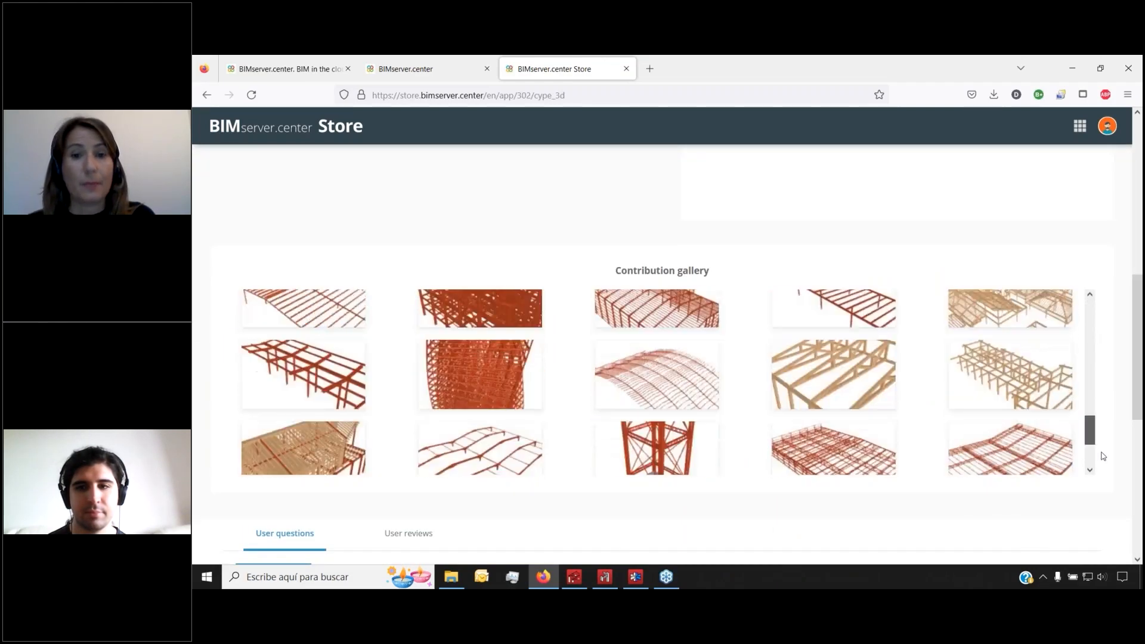
Go back to the Store list filtered to the 14 Structural analysis applications
left_click(206, 95)
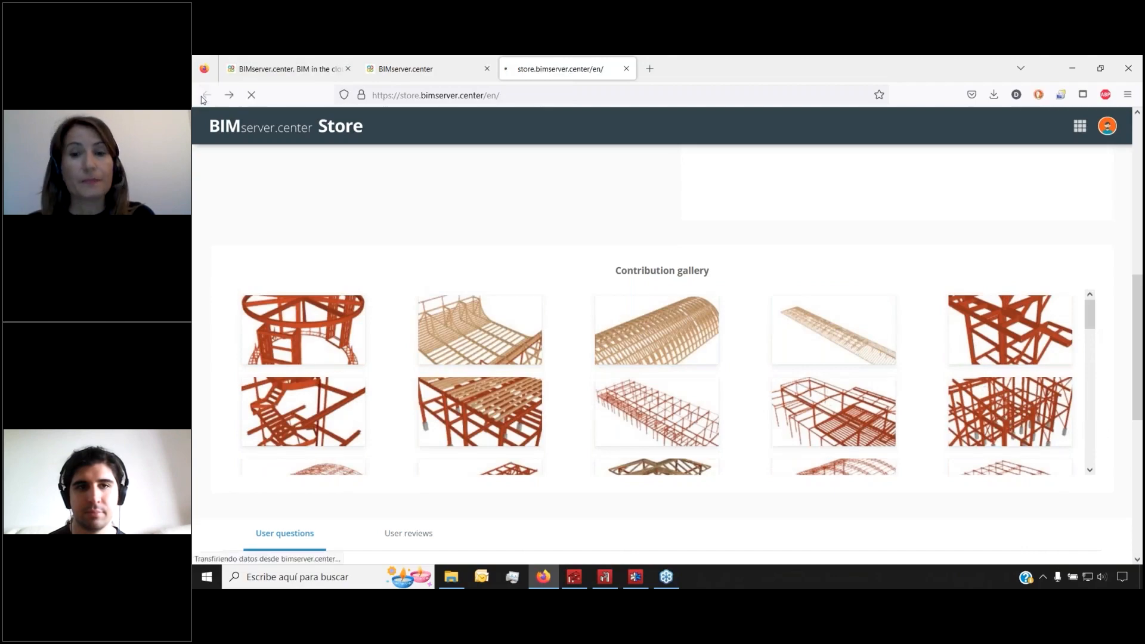
scroll(738, 240, "down", 3)
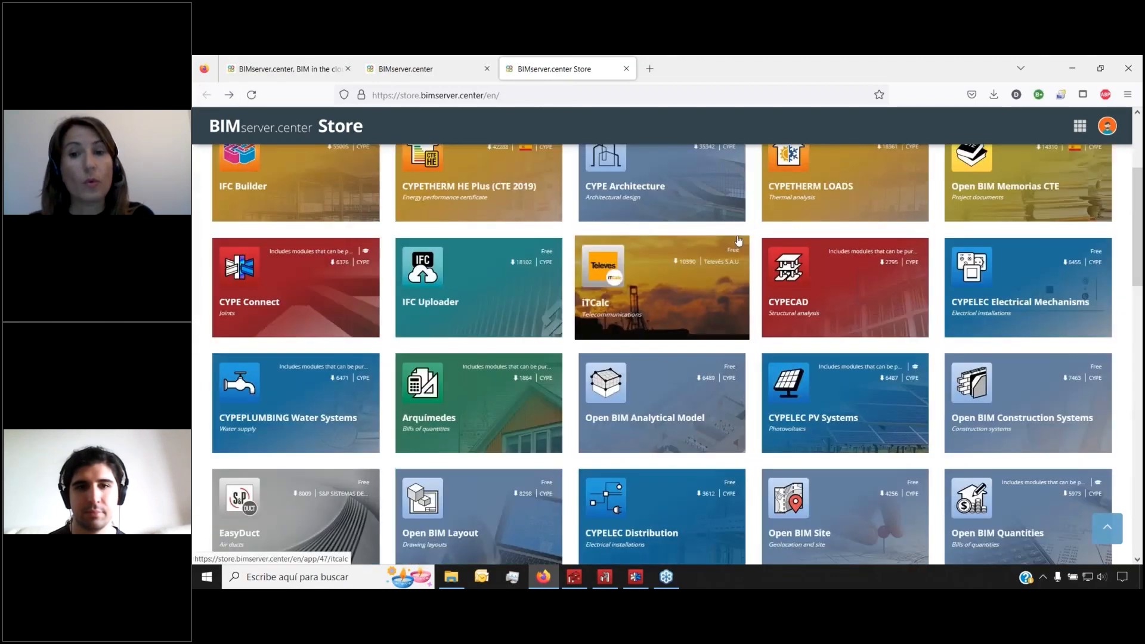
scroll(738, 240, "up", 3)
left_click(615, 238)
View an enlarged screenshot on the Portal frame generator application page
scroll(676, 373, "down", 3)
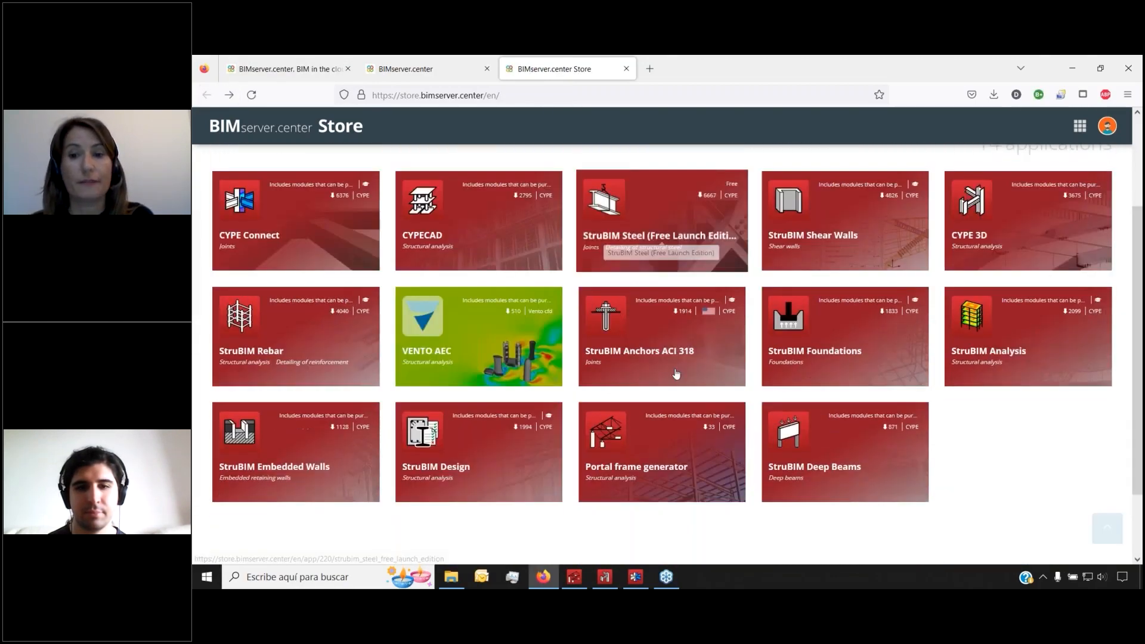
left_click(656, 456)
scroll(656, 456, "down", 2)
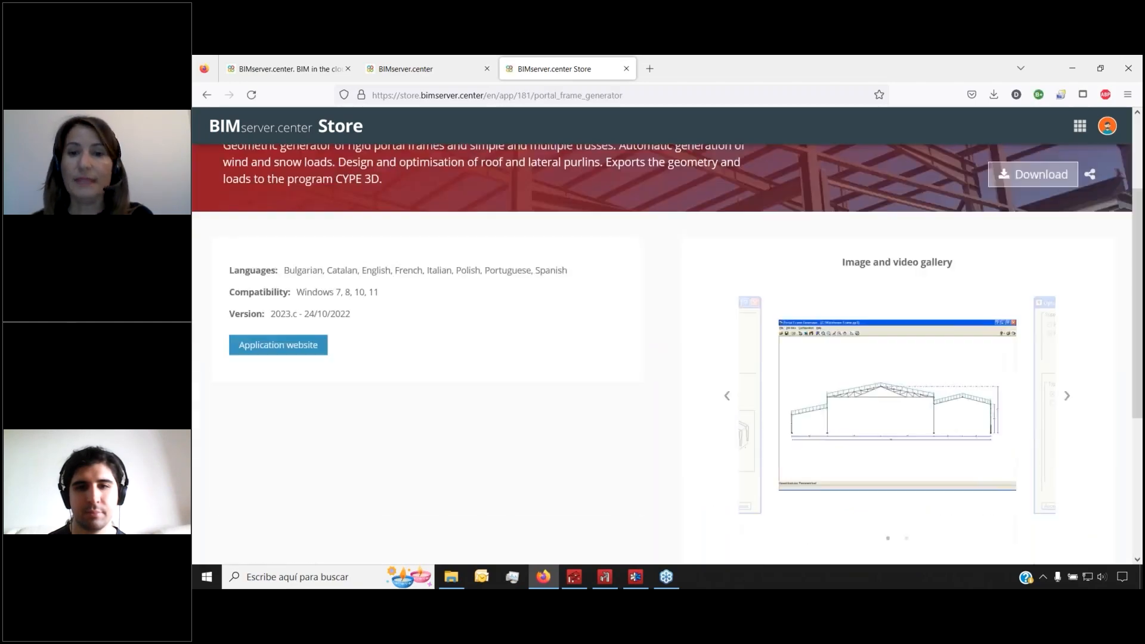
left_click(781, 361)
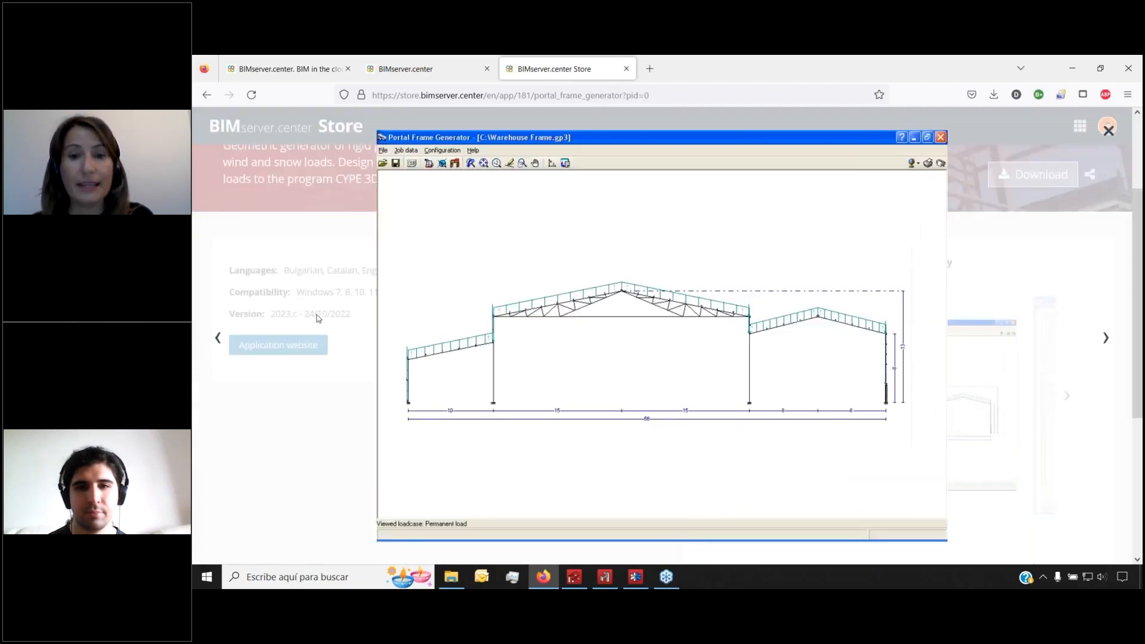
left_click(342, 296)
Return to the Store list filtered to Structural analysis applications
left_click(206, 96)
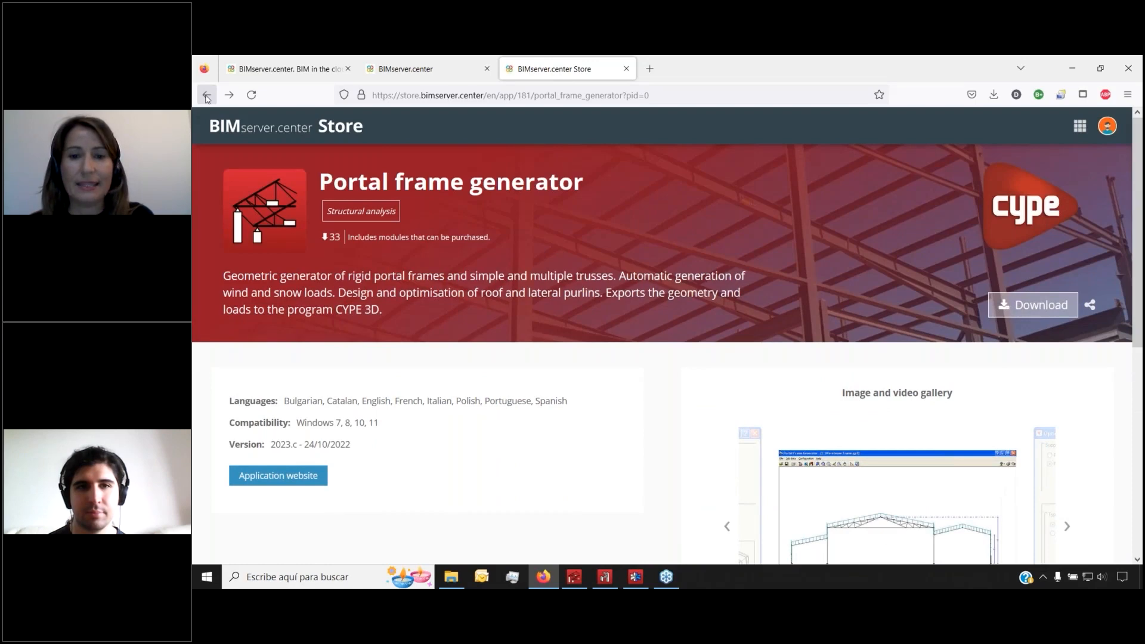
left_click(206, 95)
left_click(206, 96)
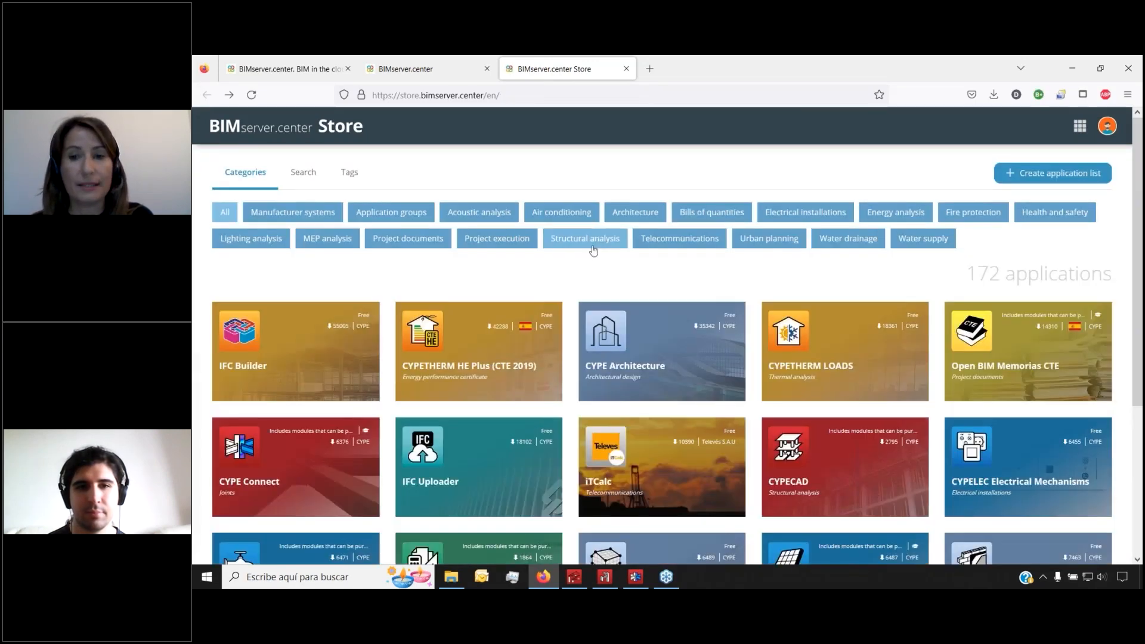
left_click(598, 241)
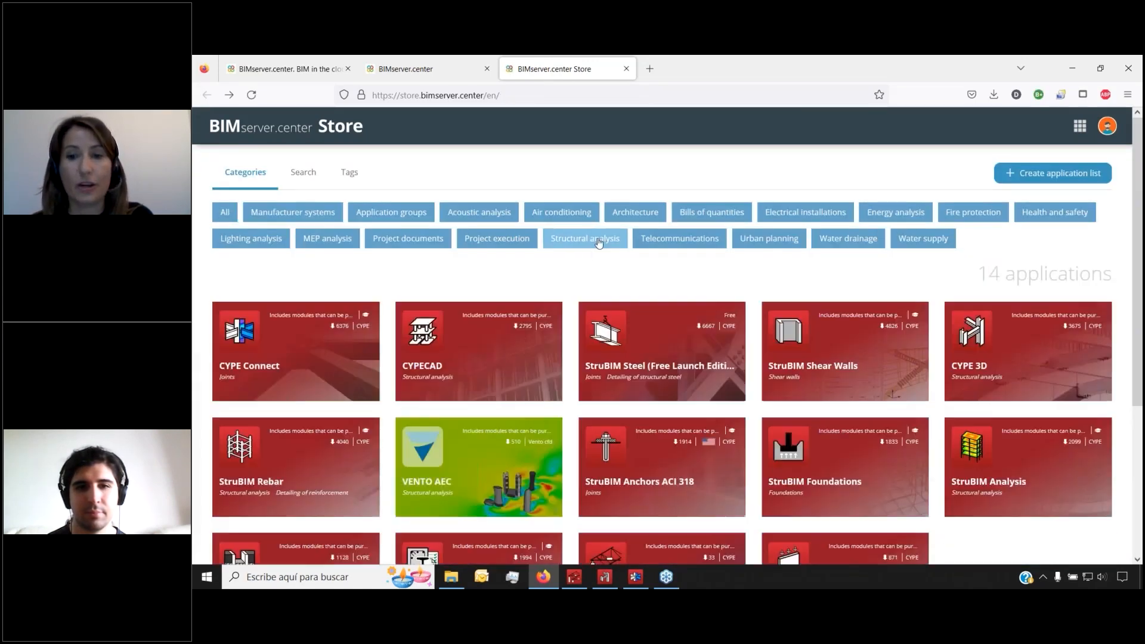
Open CYPE Connect and browse its screenshots, including the stress contour and steel frame views
left_click(301, 352)
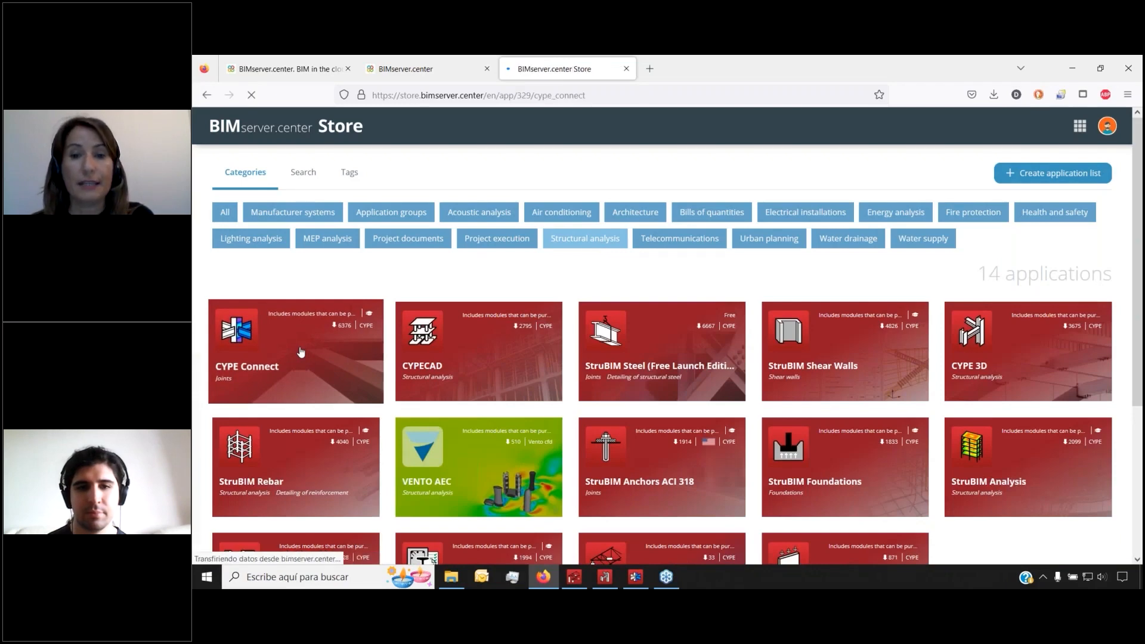
scroll(662, 352, "down", 2)
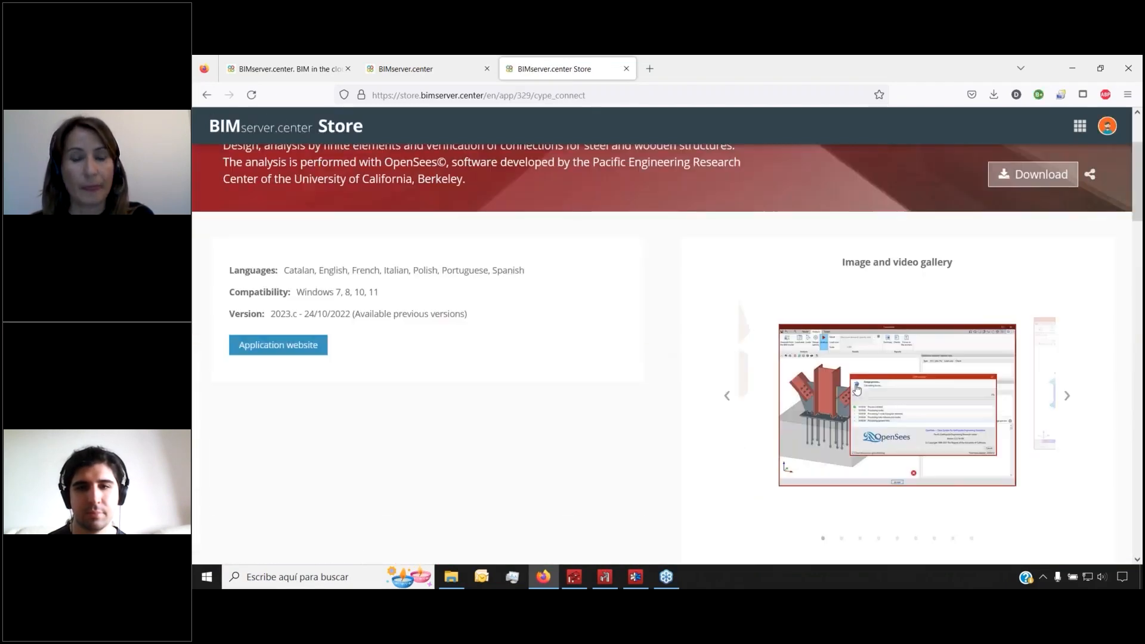
left_click(876, 393)
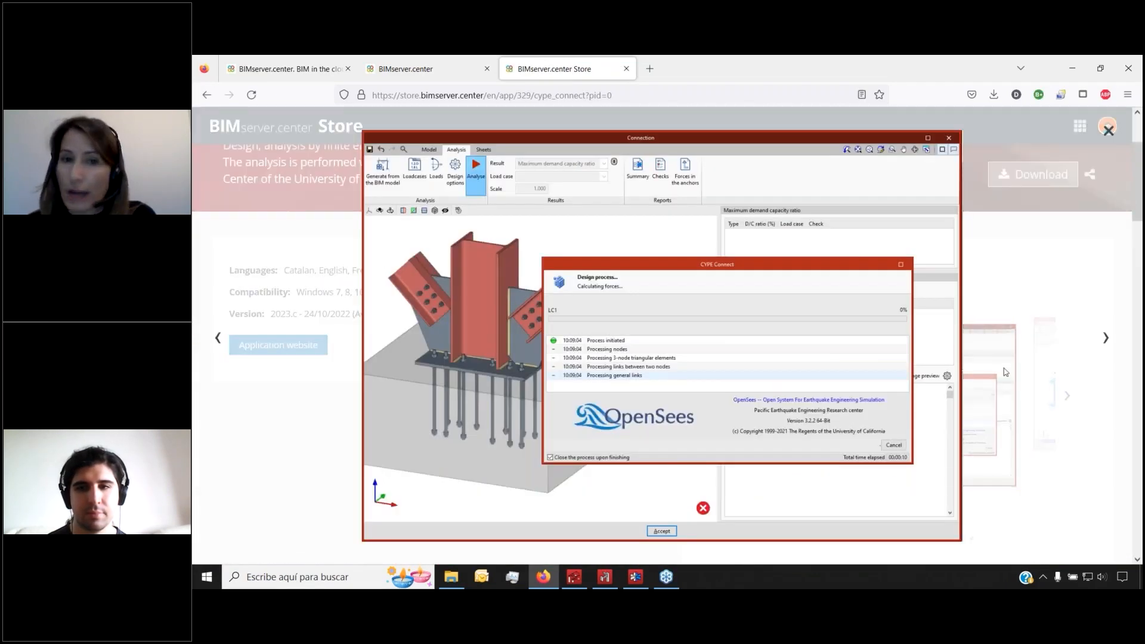
left_click(1101, 348)
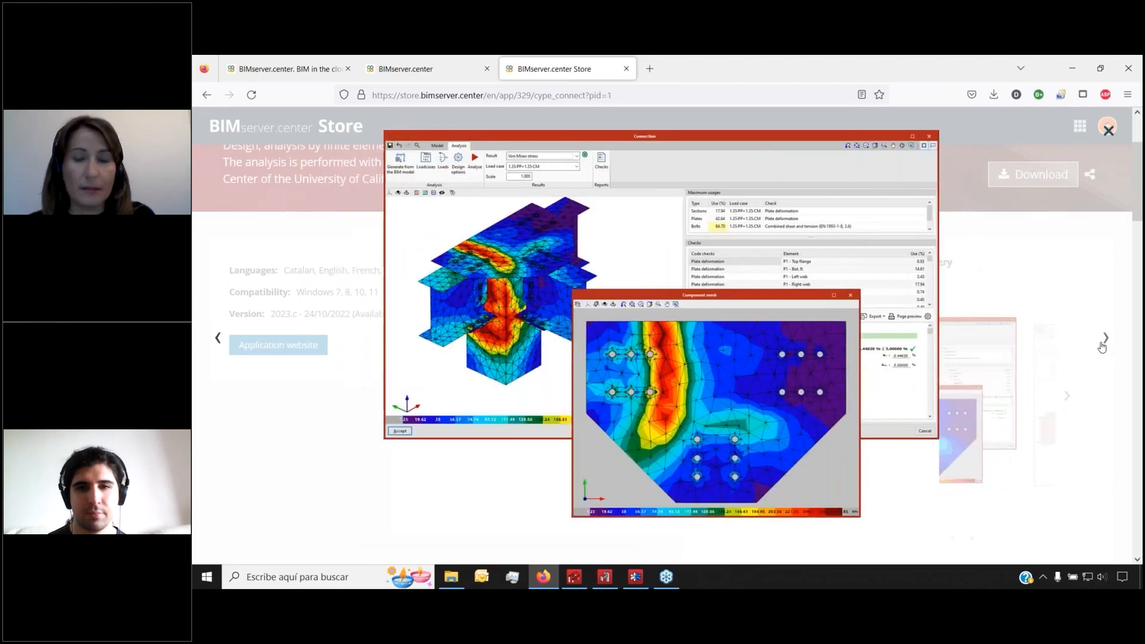
left_click(1103, 345)
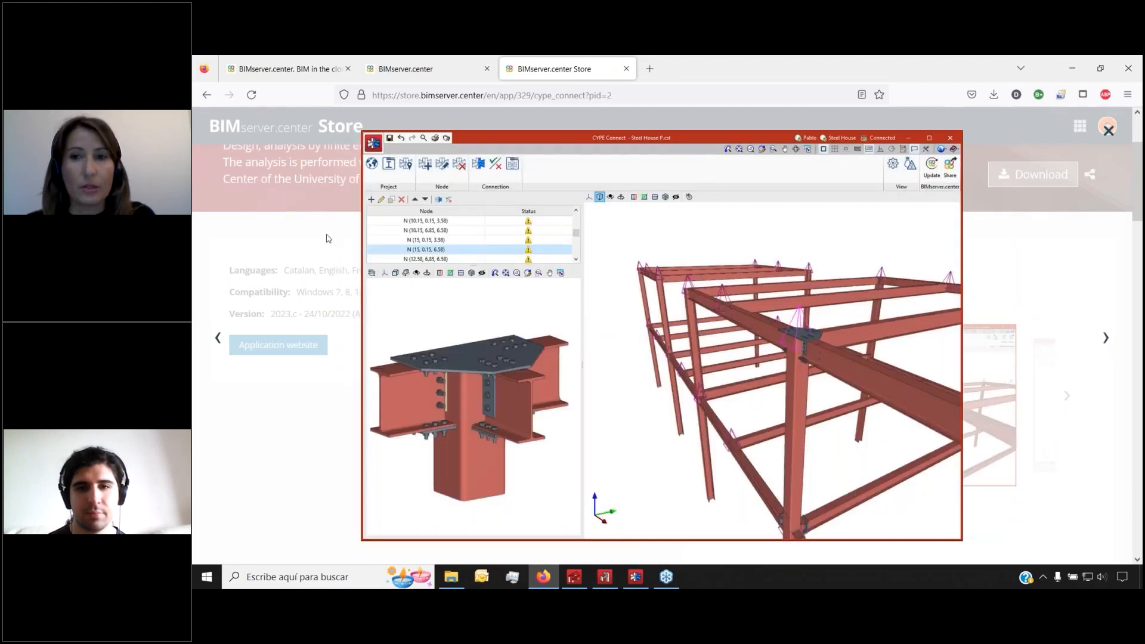
left_click(328, 238)
scroll(575, 275, "down", 6)
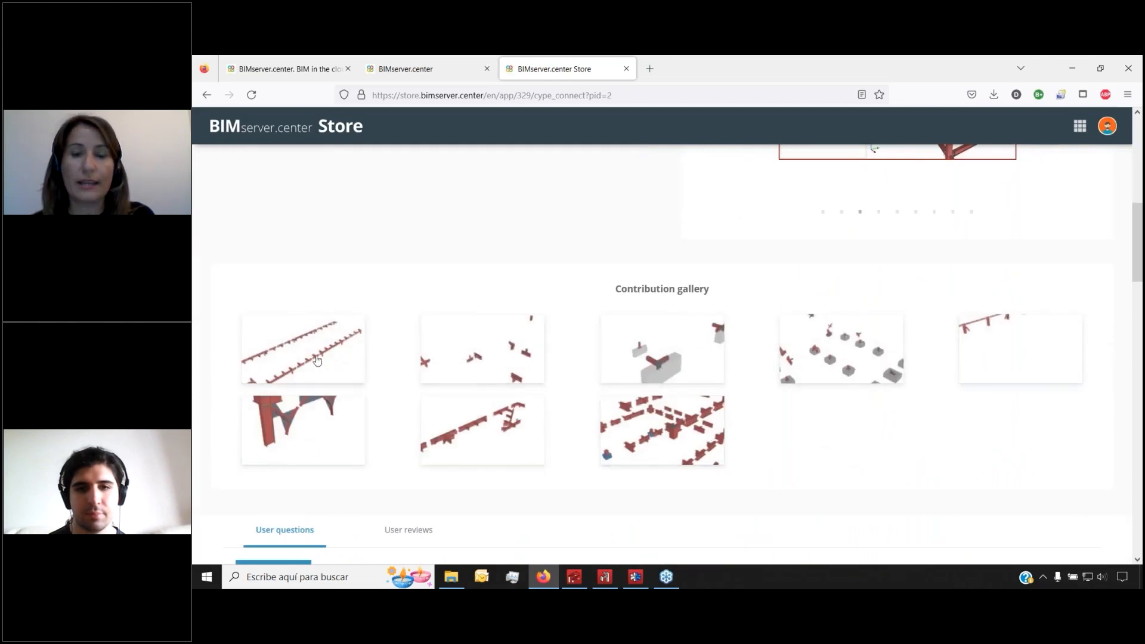
scroll(624, 402, "down", 2)
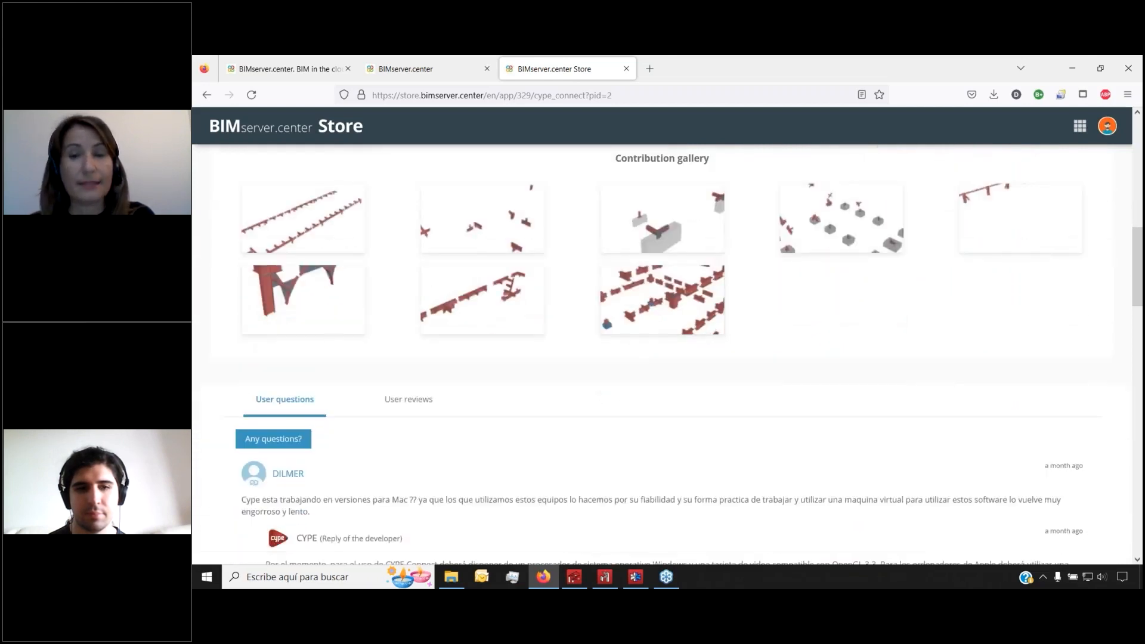
scroll(530, 253, "up", 7)
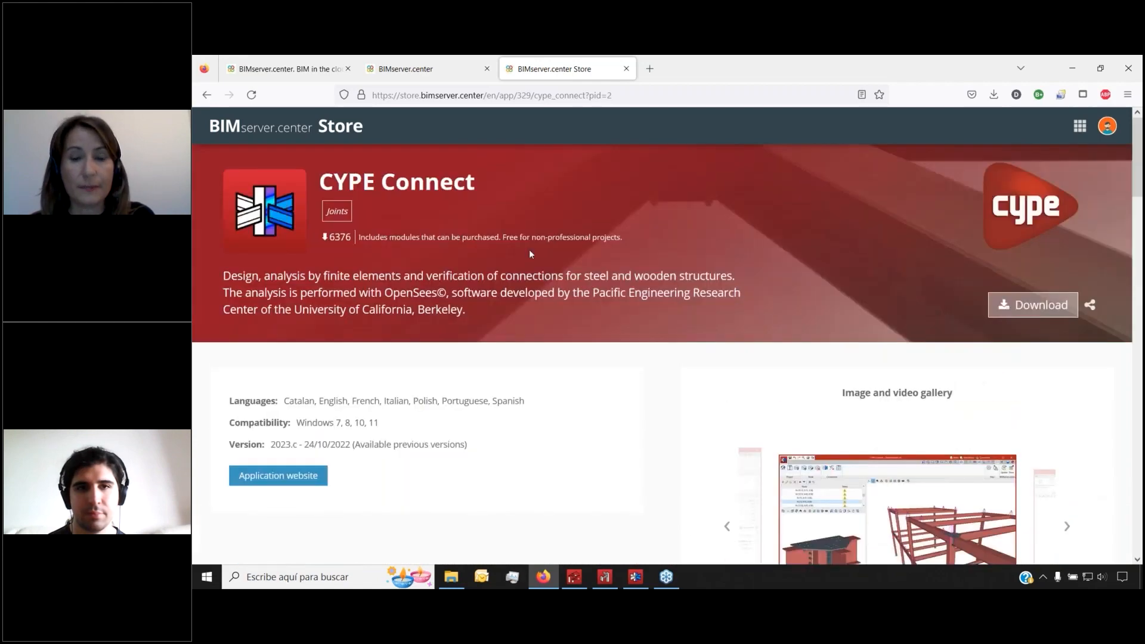
Go back to the Store home page listing all 172 applications
left_click(341, 129)
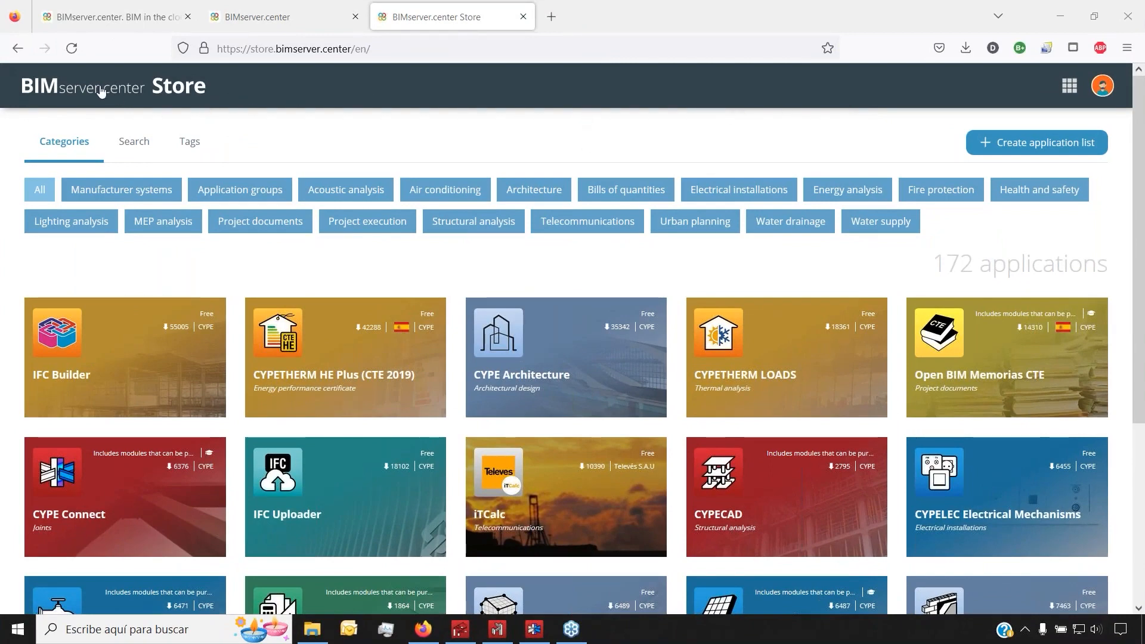
Filter the Store to Structural analysis and scroll through its 14 application cards
left_click(487, 233)
scroll(427, 174, "down", 1)
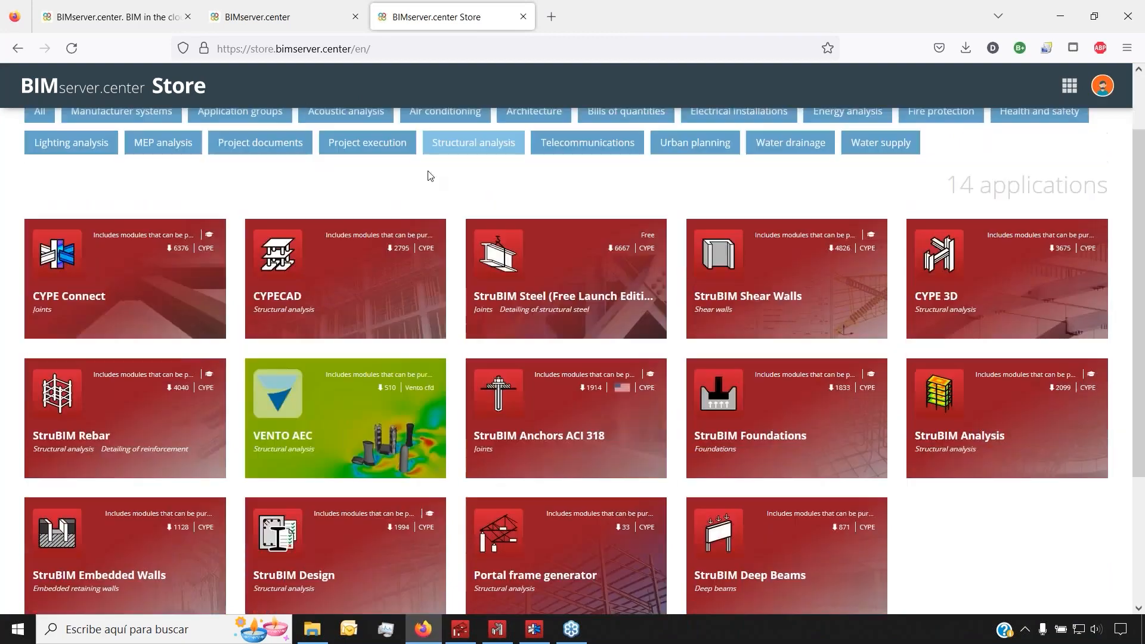
scroll(990, 292, "down", 1)
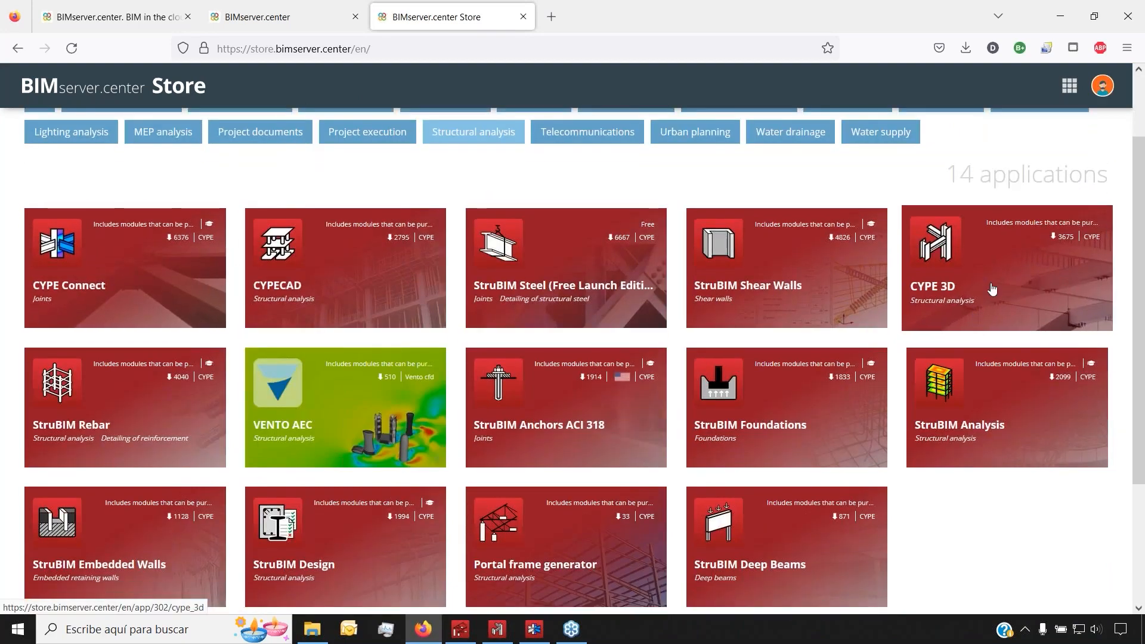
scroll(564, 524, "up", 1)
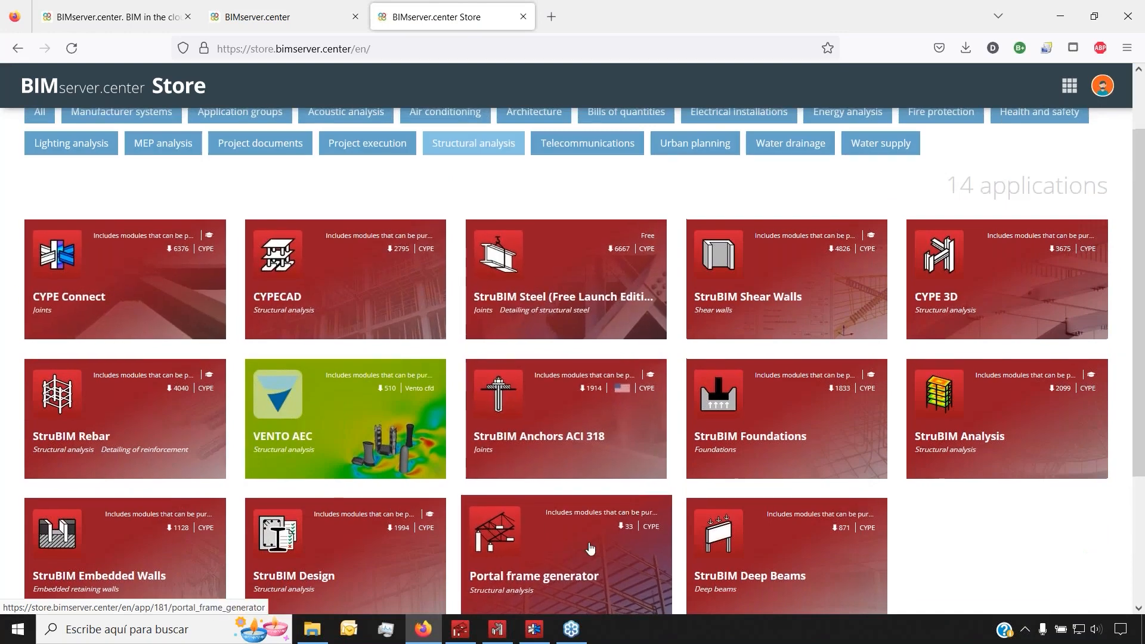
scroll(1106, 356, "up", 1)
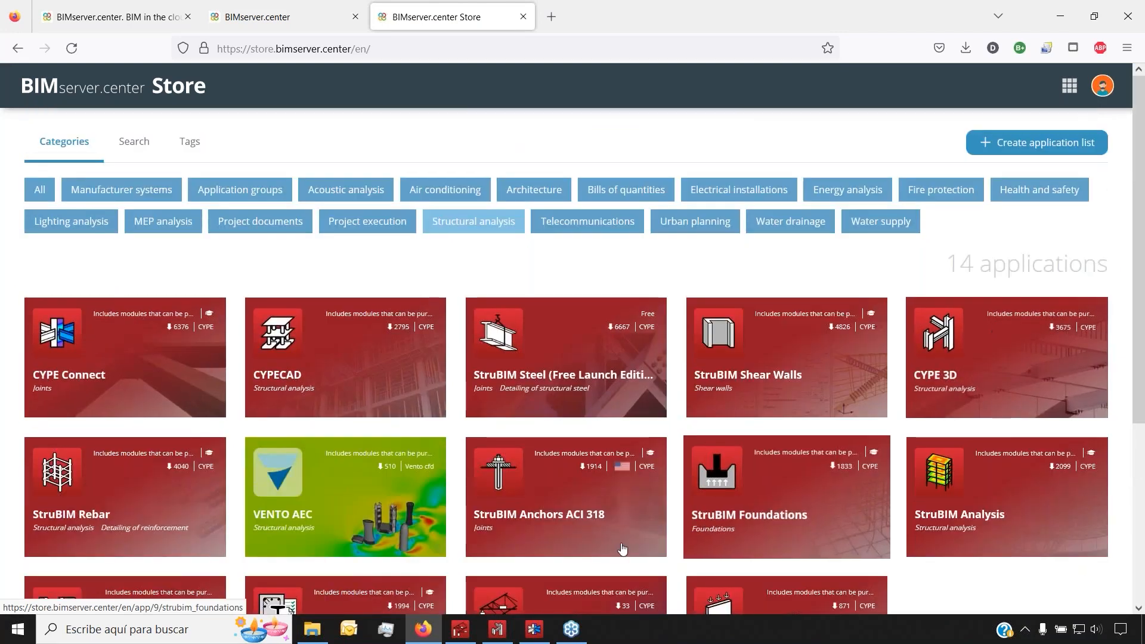
scroll(952, 363, "down", 2)
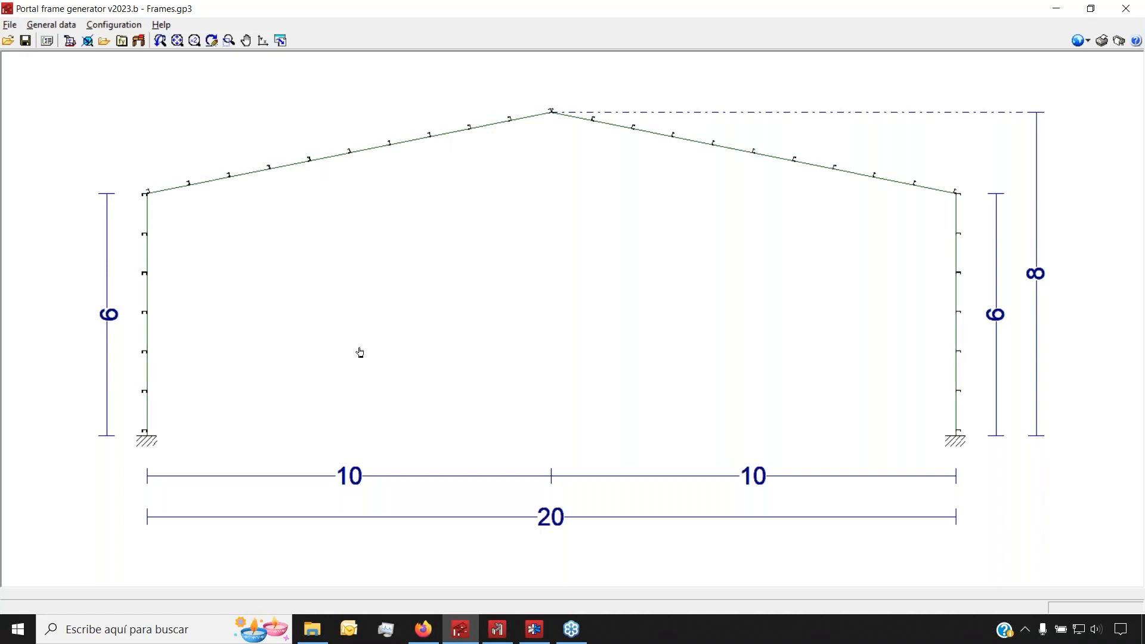
Bring up CYPE 3D showing Frames.ed3 as the braced gable portal-frame model
left_click(498, 629)
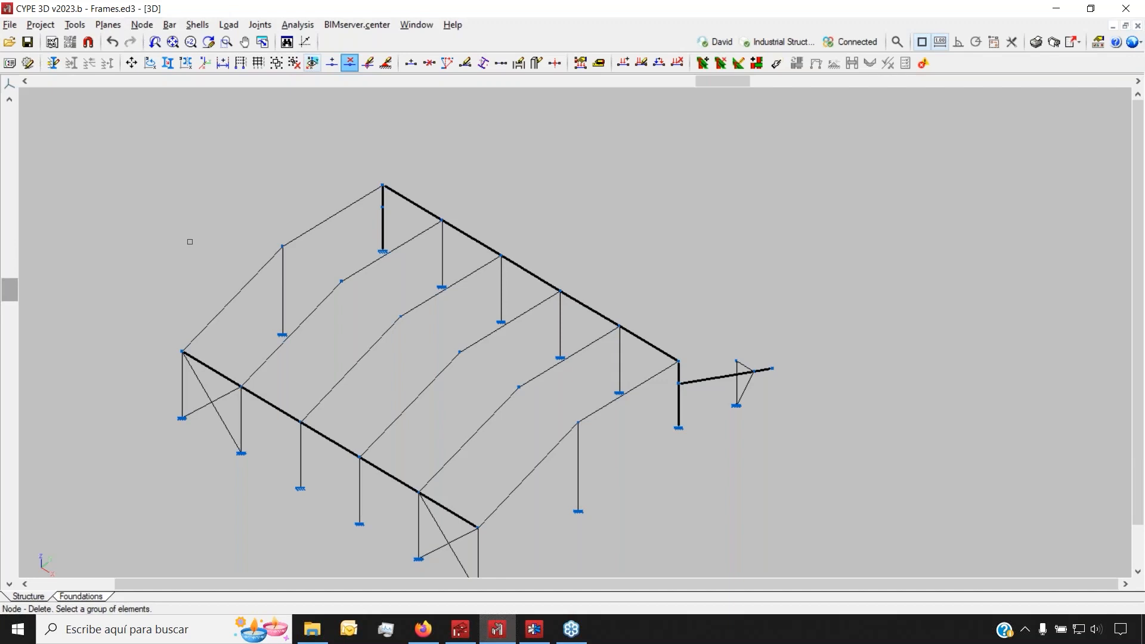
Review Frames_Drawings.cst's three nodes in CYPE Connect, then return to Portal frame generator's Frames.gp3
left_click(358, 24)
left_click(368, 25)
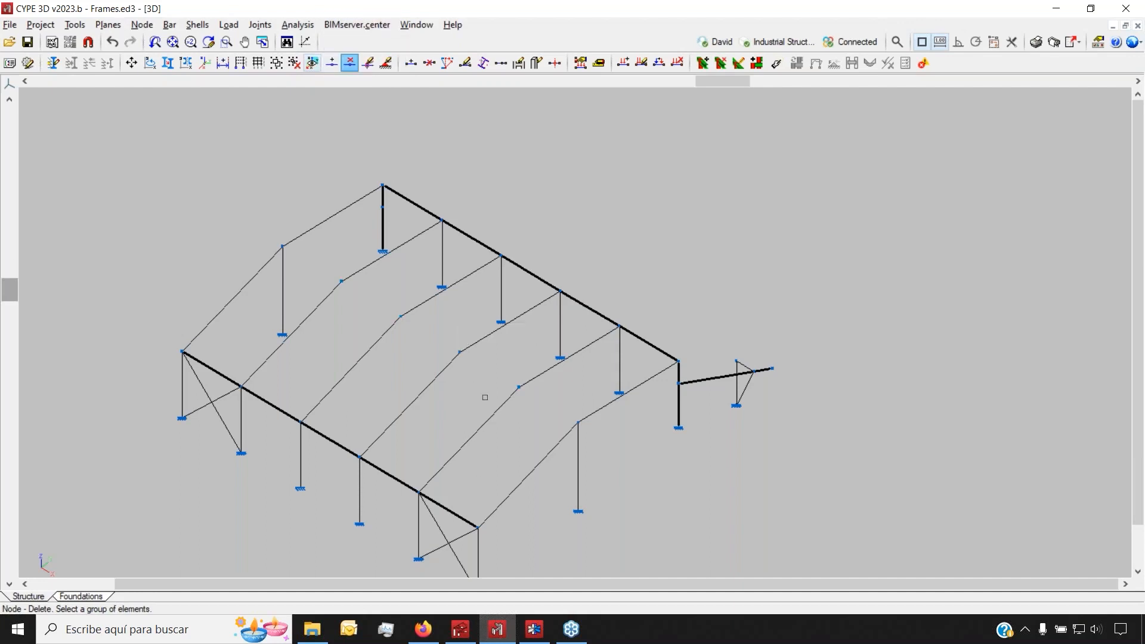
left_click(530, 635)
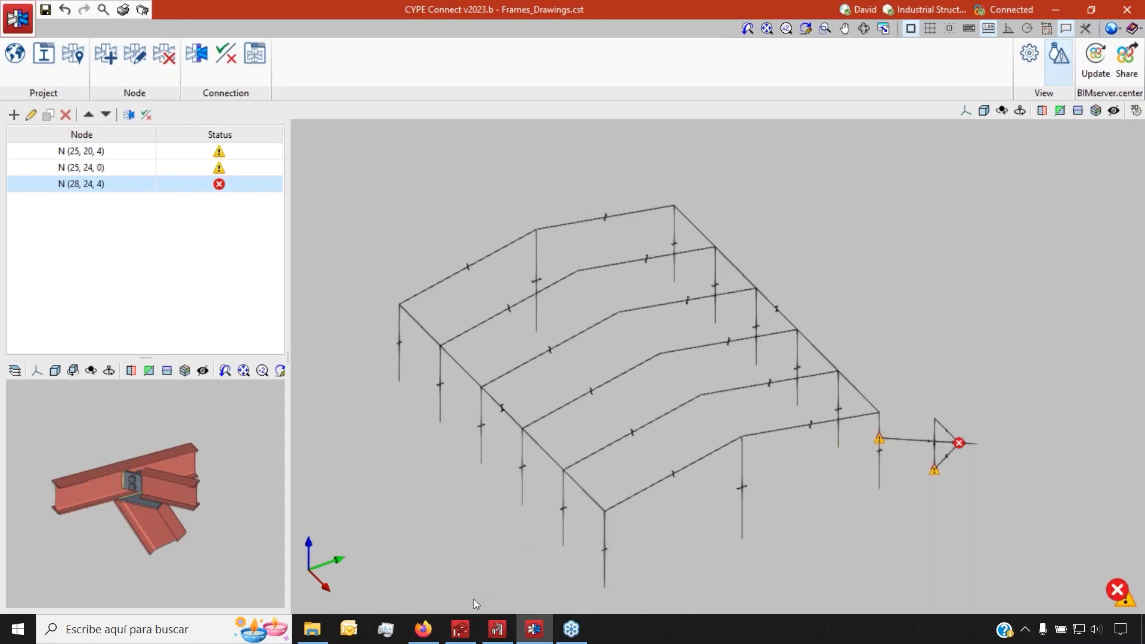
left_click(460, 629)
left_click(10, 25)
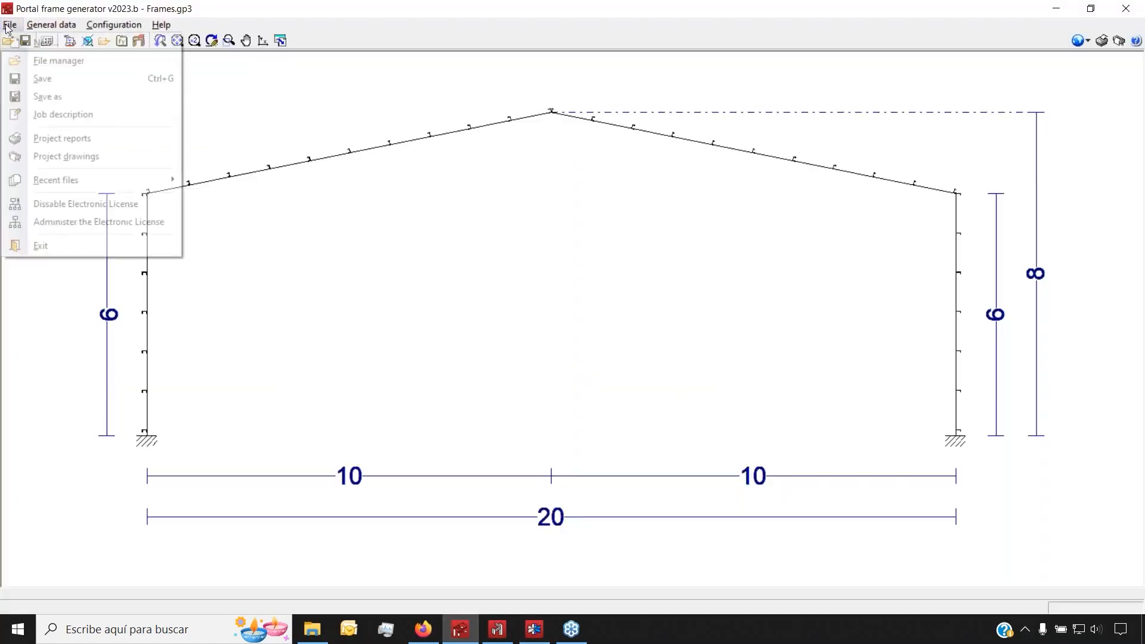
Start a new job named New without saving the current project
left_click(49, 42)
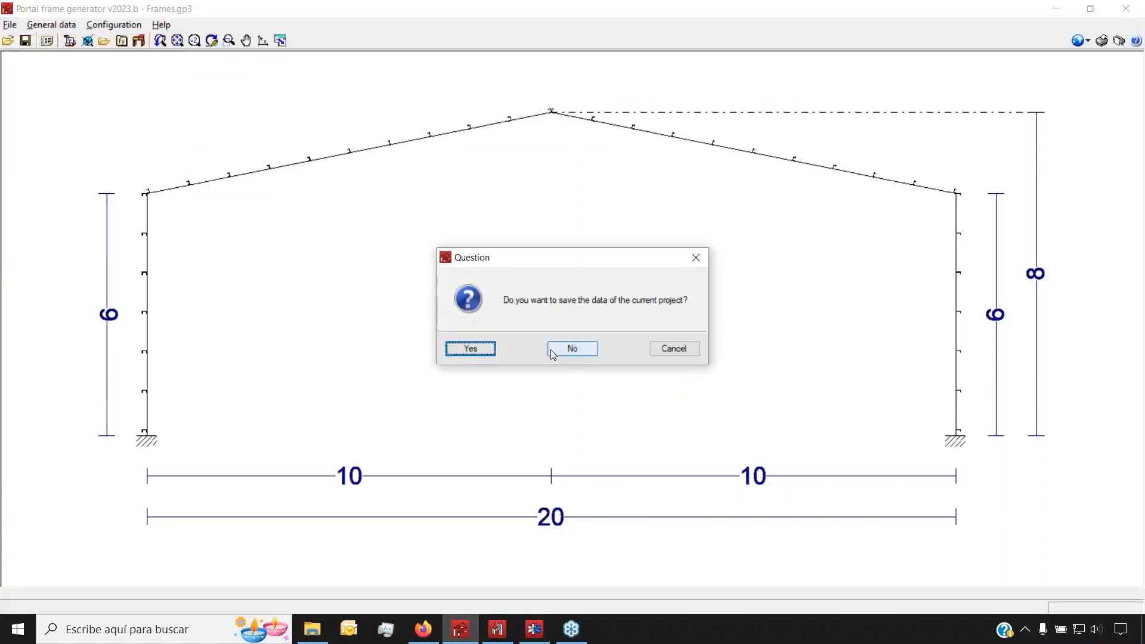
left_click(571, 349)
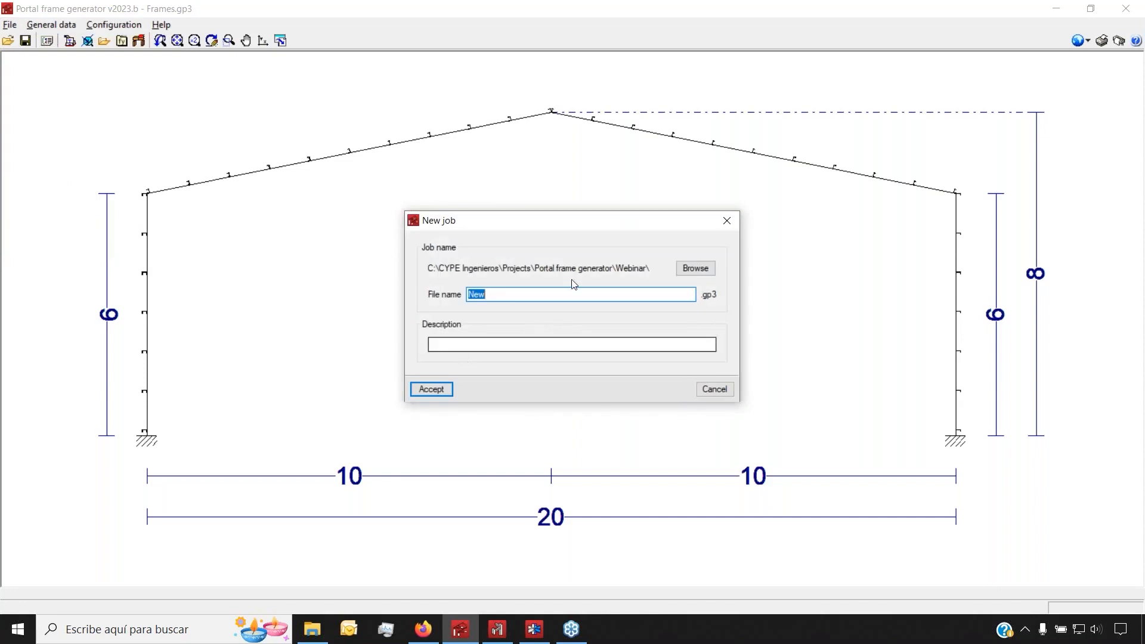
left_click(431, 388)
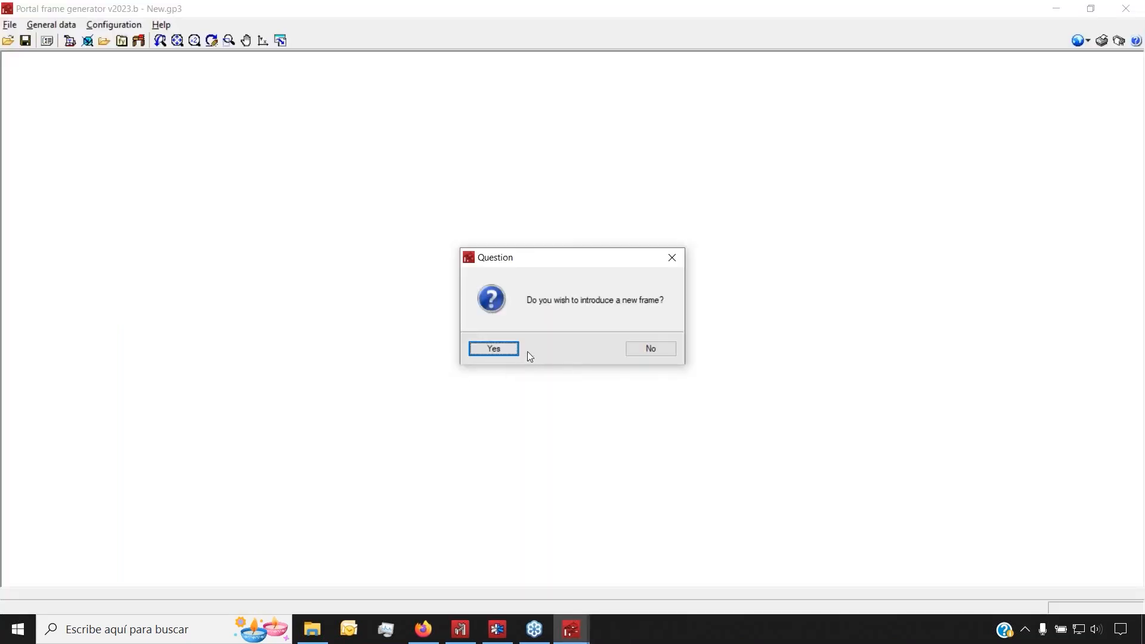
left_click(489, 347)
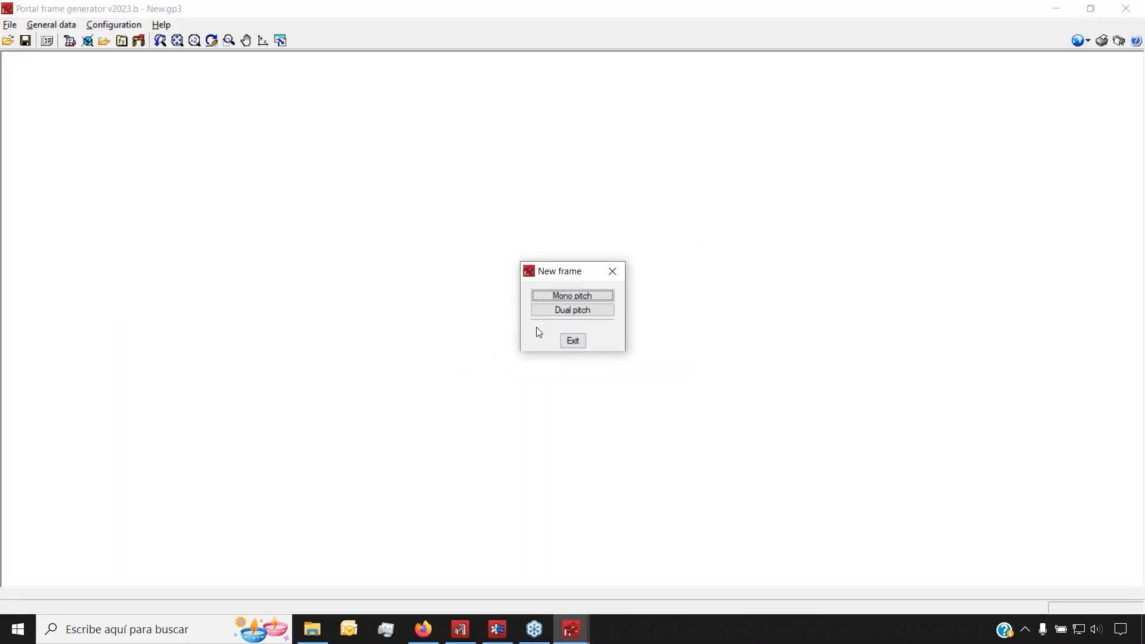
Choose a dual-pitch portal frame with Rigid frame as the roof type
left_click(591, 310)
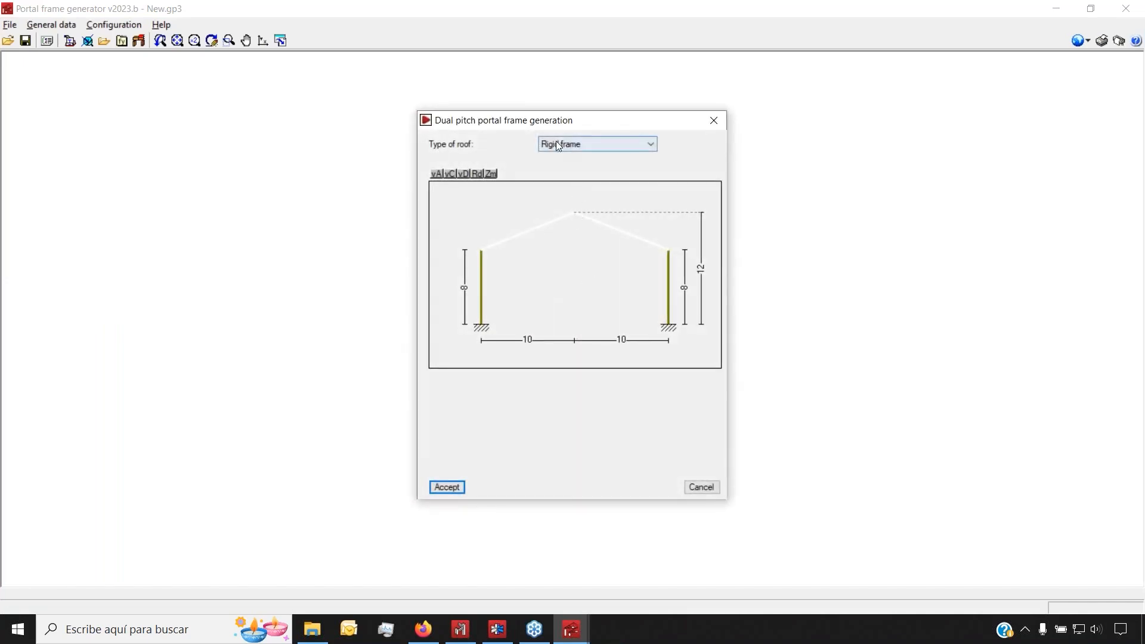
left_click(581, 145)
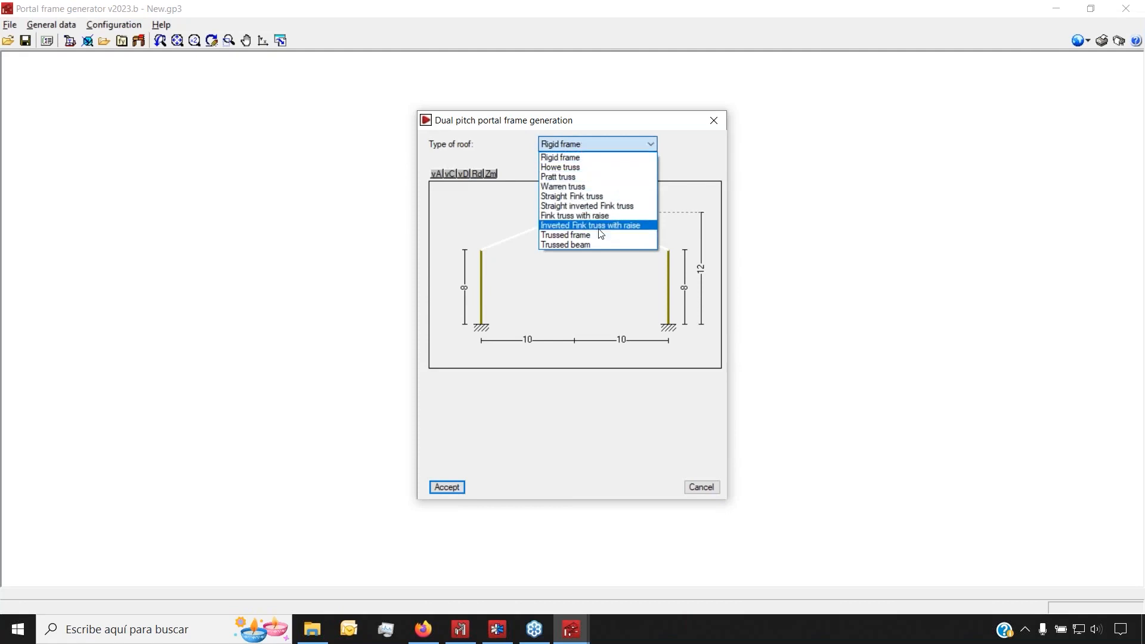
left_click(598, 235)
left_click(601, 149)
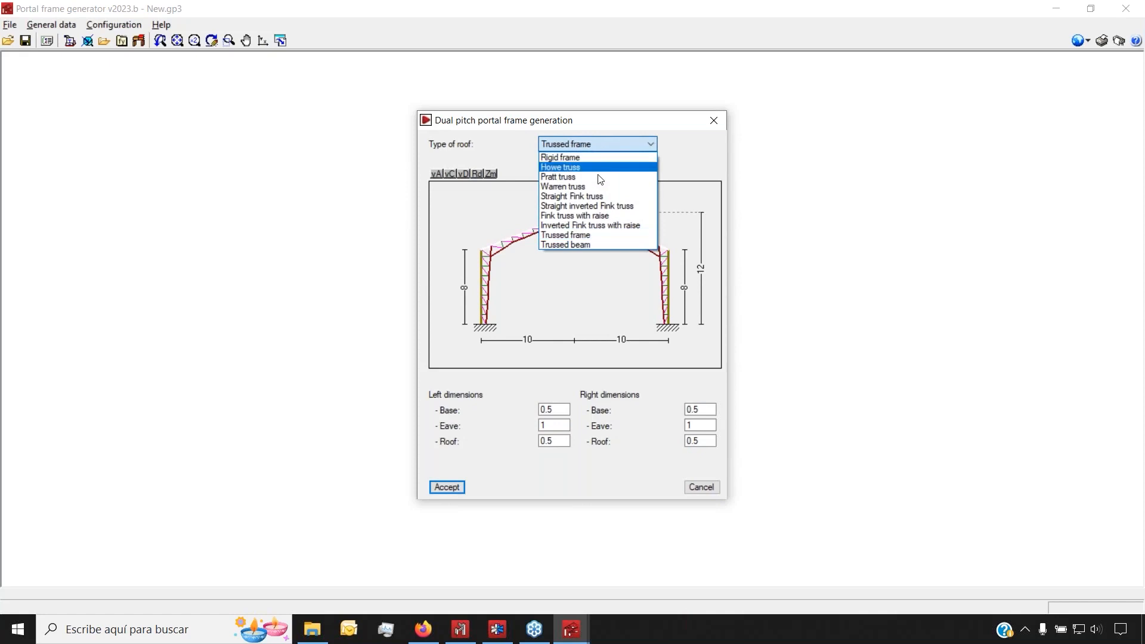
left_click(614, 145)
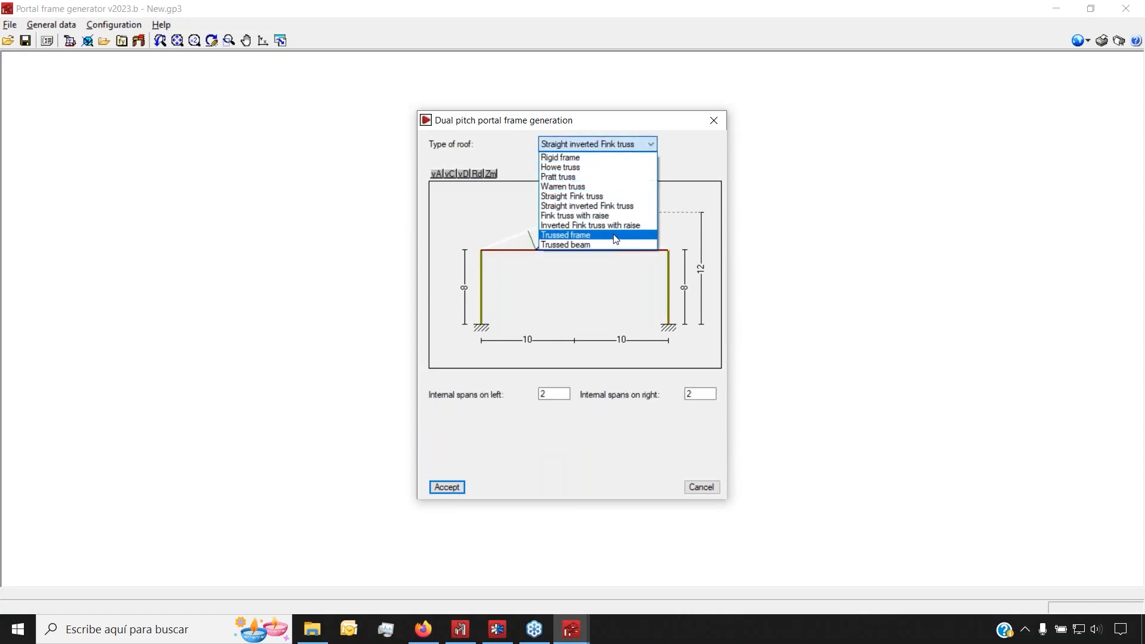
left_click(588, 157)
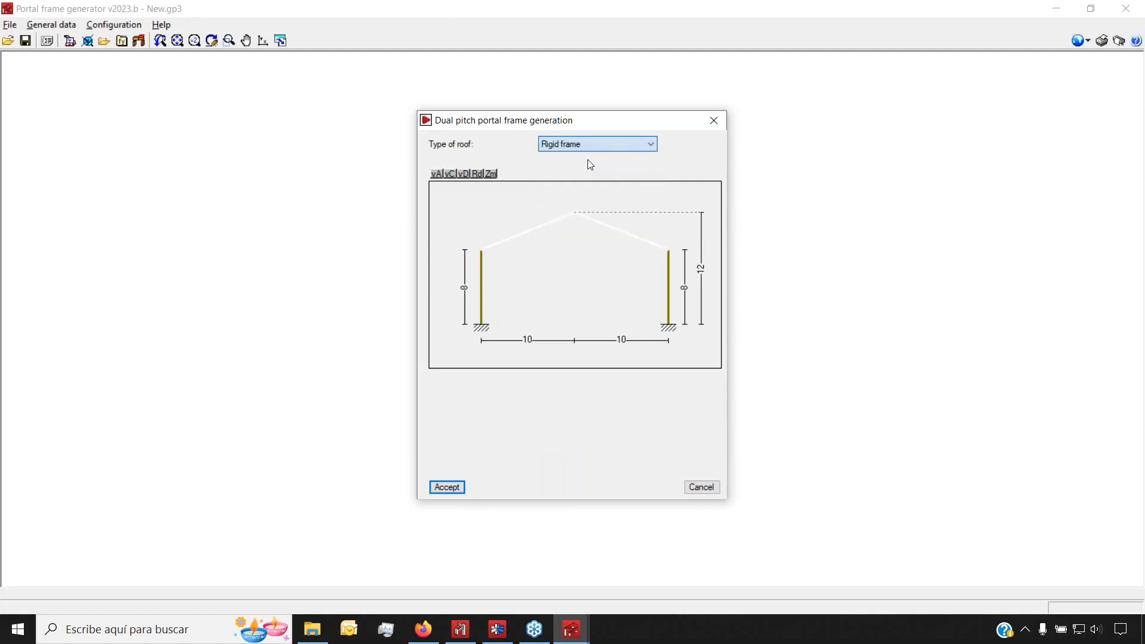
left_click(588, 146)
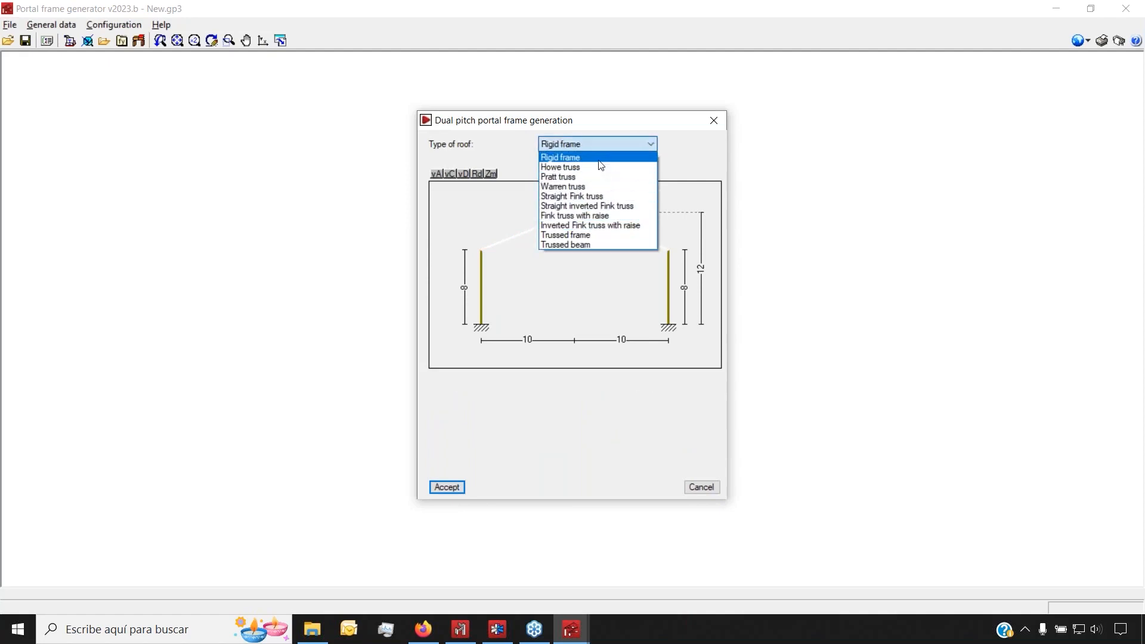
left_click(599, 158)
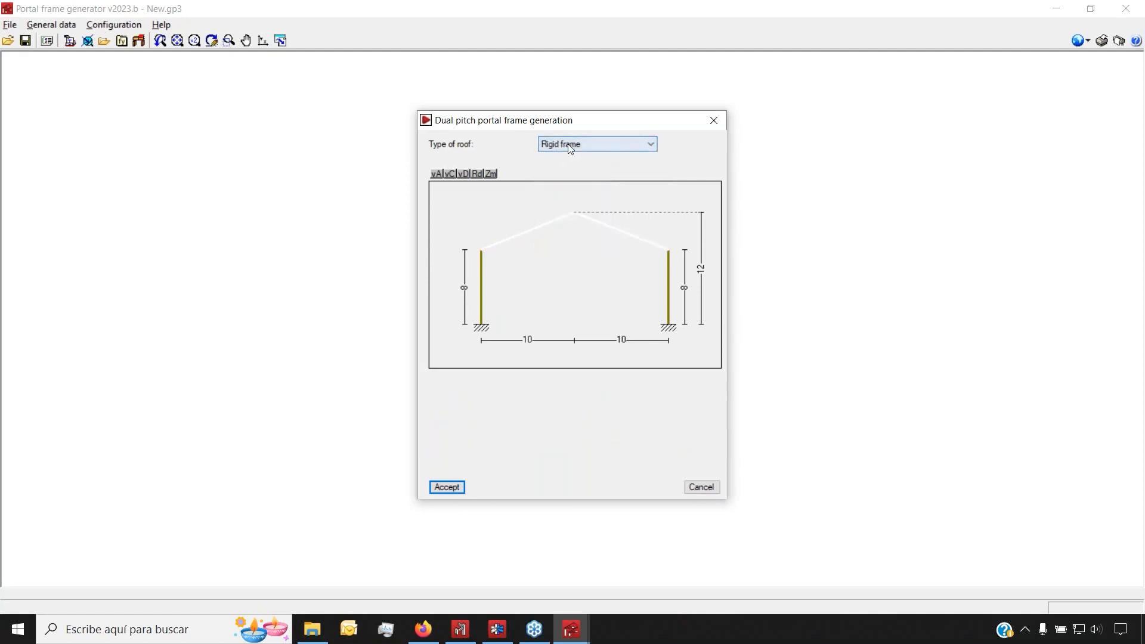
Set both column heights to 6 and ridge height to 8, then generate the frame
left_click(457, 291)
type("6")
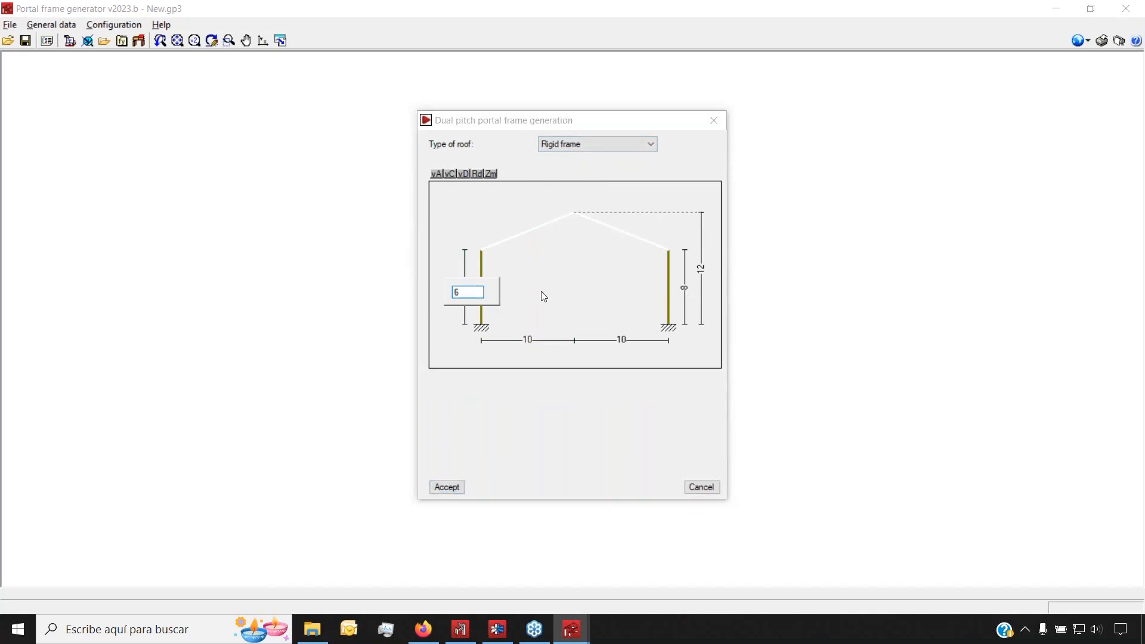
key("Return")
left_click(684, 288)
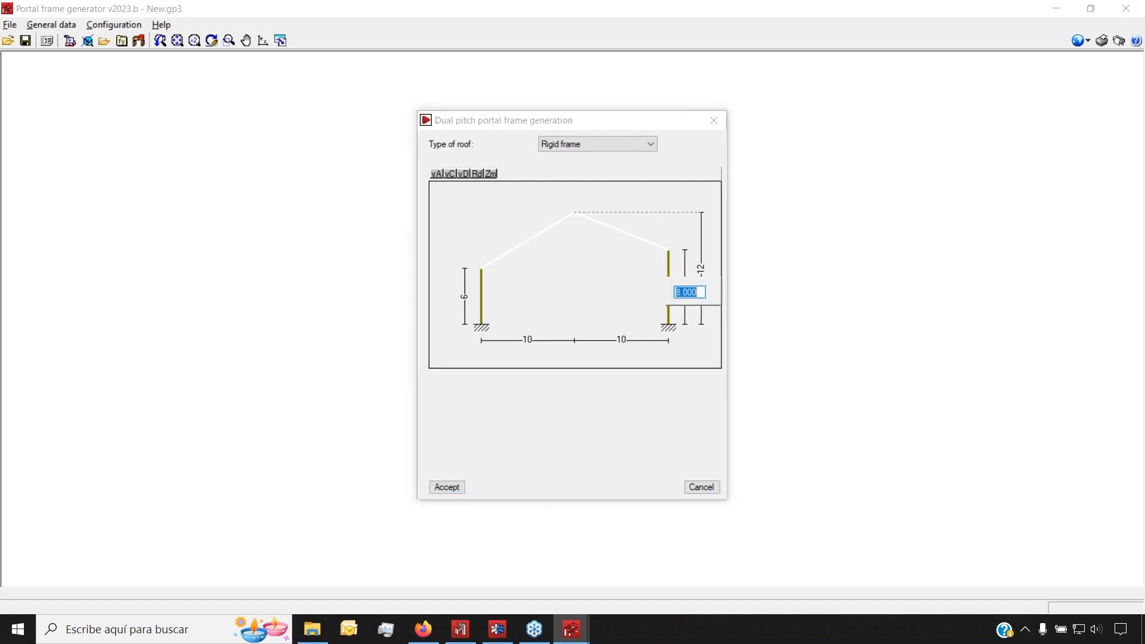
type("6")
key("Return")
left_click(701, 269)
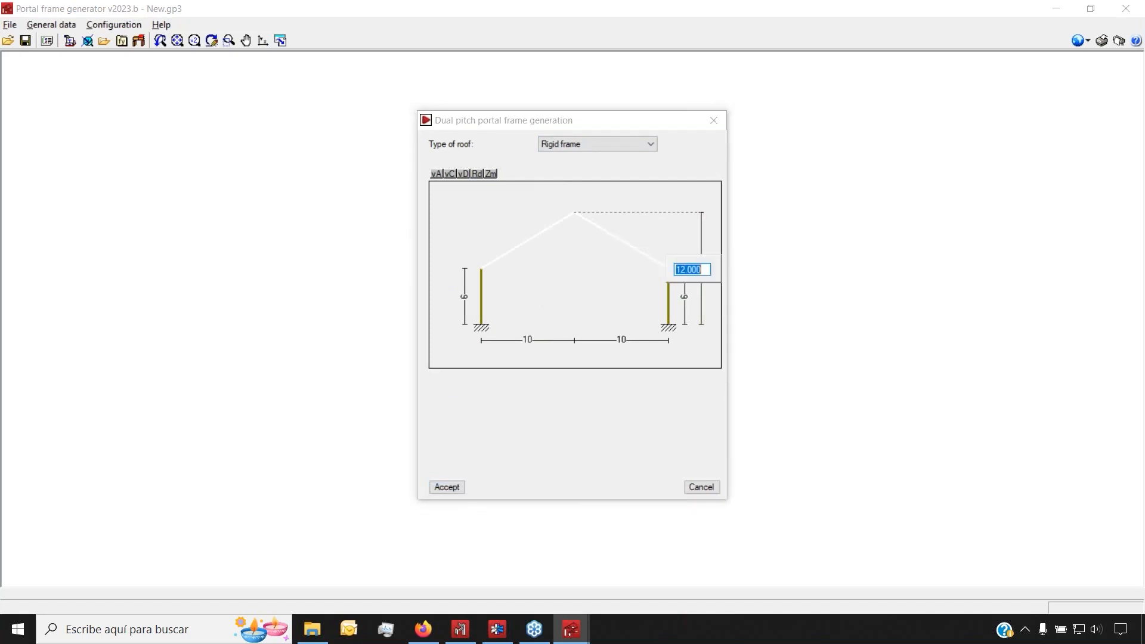
type("8")
key("Return")
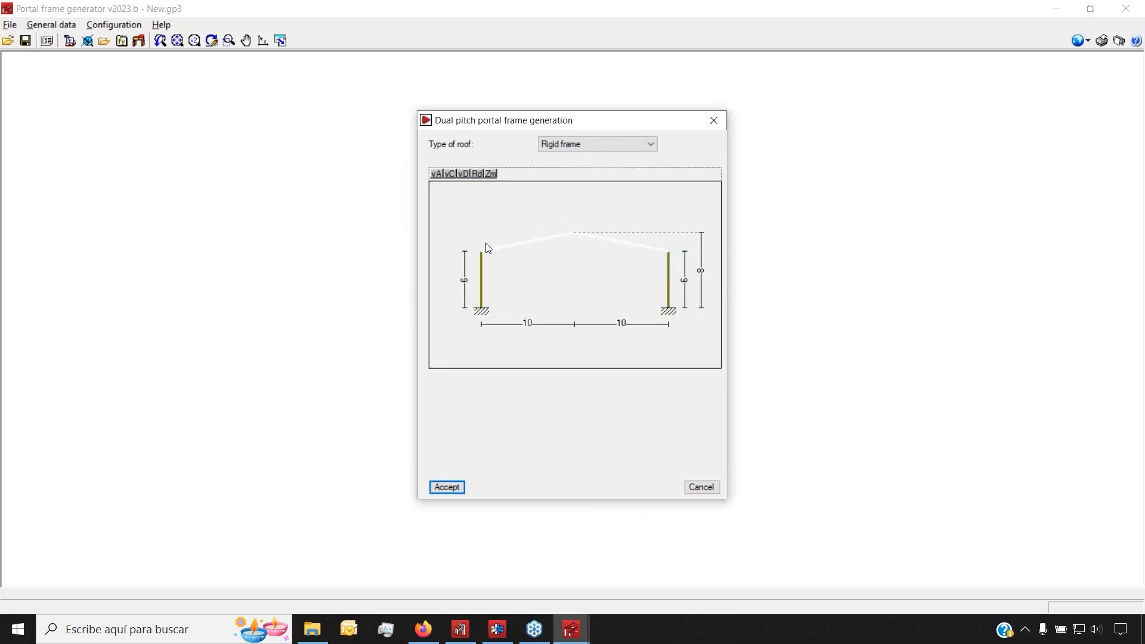
left_click(447, 487)
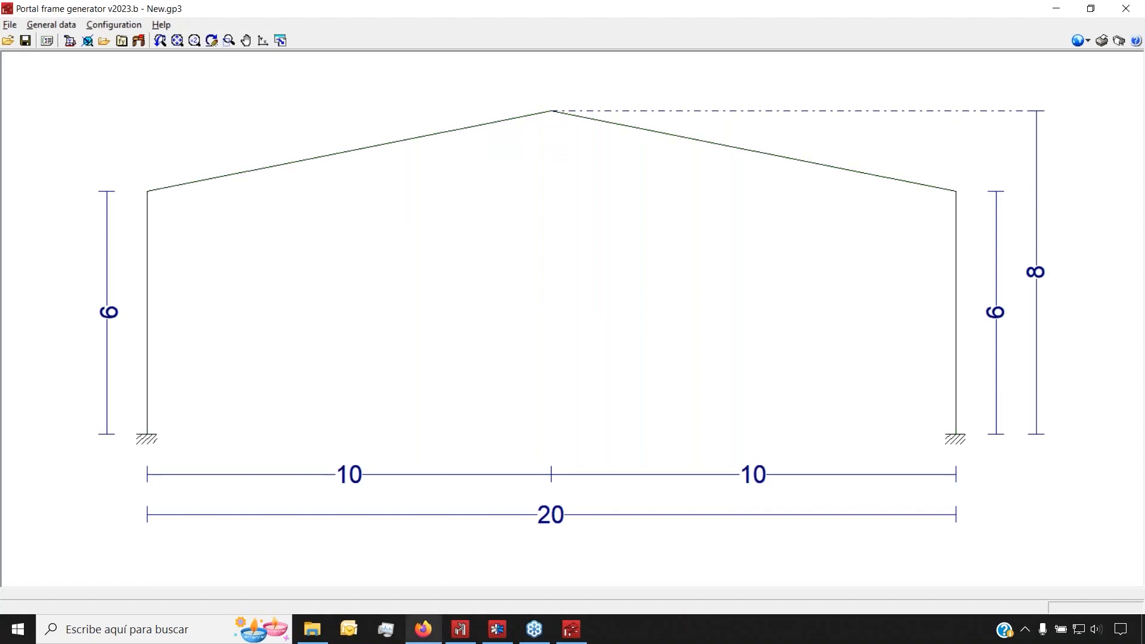
left_click(423, 629)
key("ctrl+t")
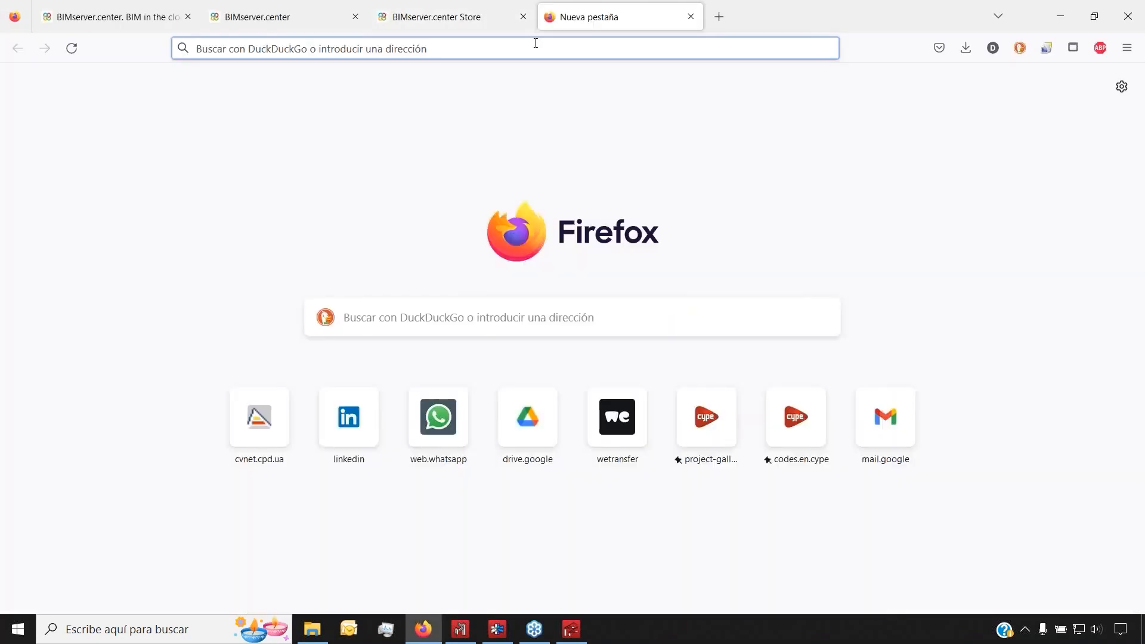
type("codes-implemented-in-cype-programs/")
key("Return")
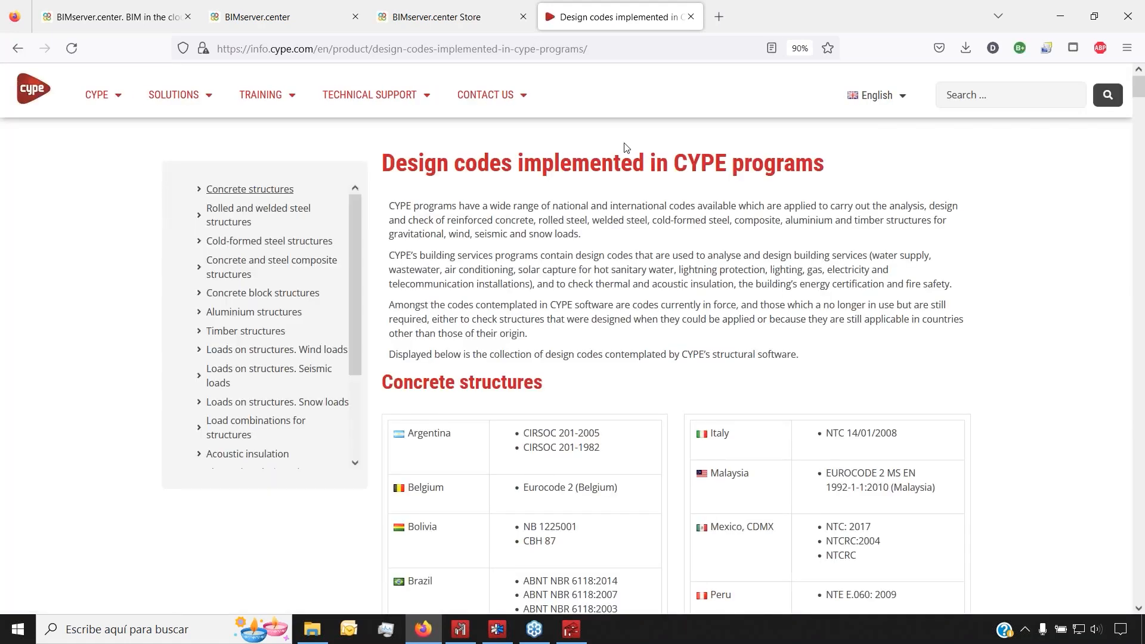
scroll(692, 226, "down", 4)
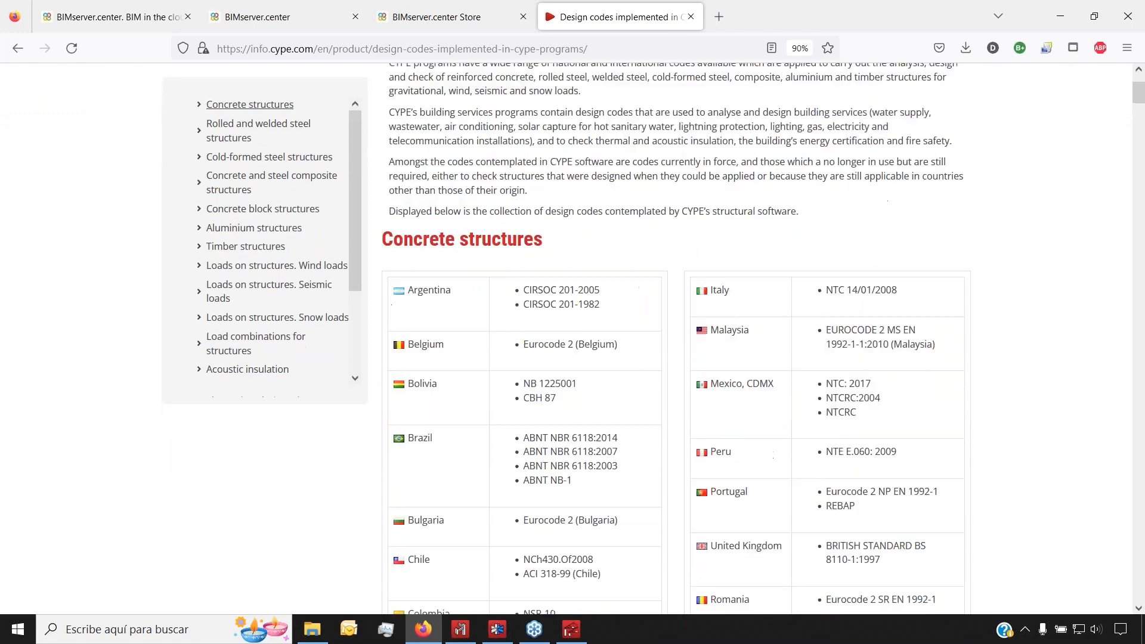
scroll(626, 250, "down", 13)
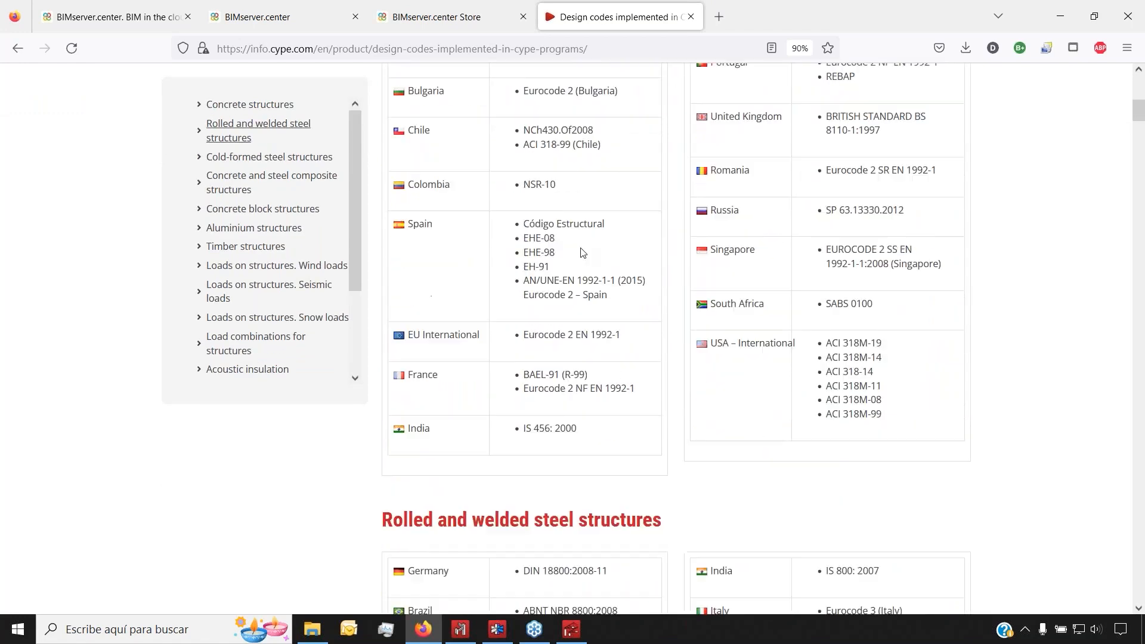
scroll(582, 253, "down", 20)
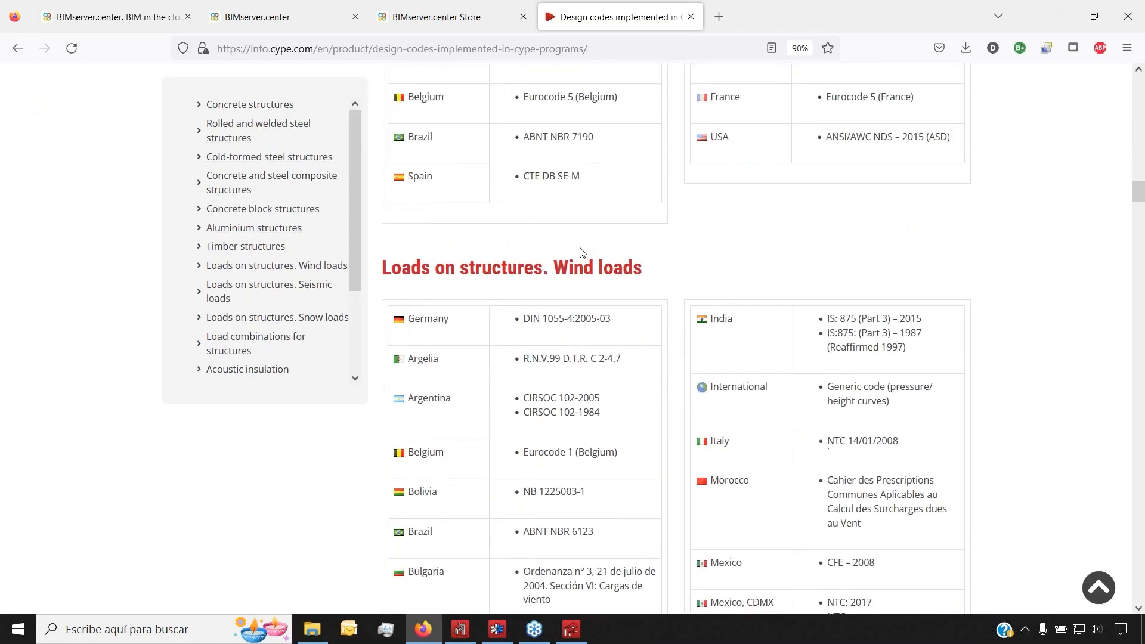
scroll(581, 253, "down", 20)
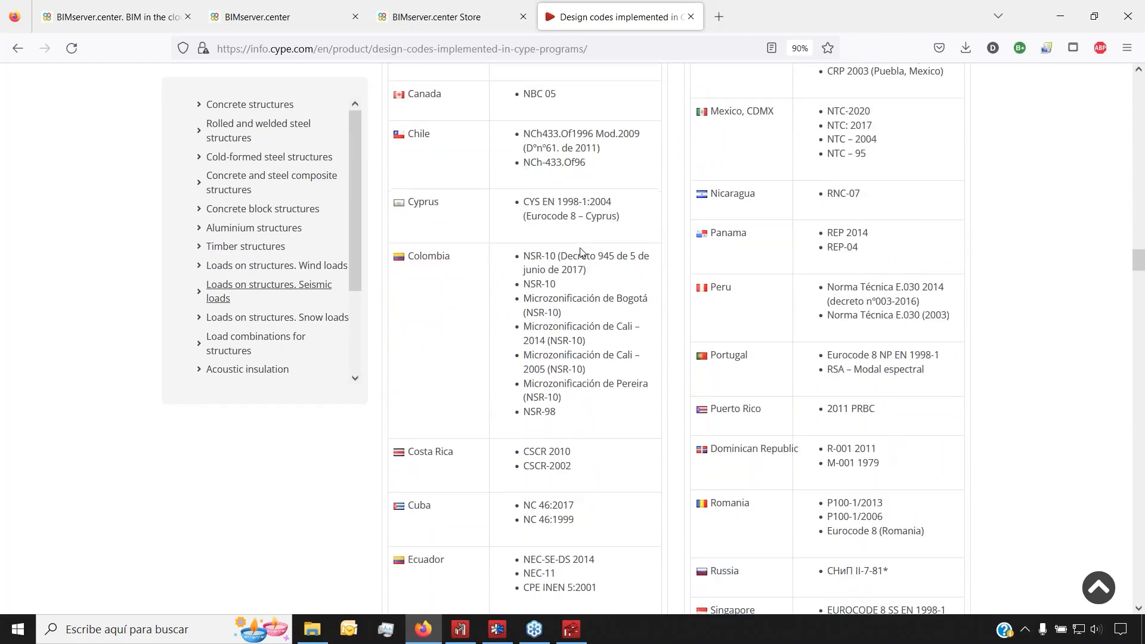
scroll(581, 252, "down", 11)
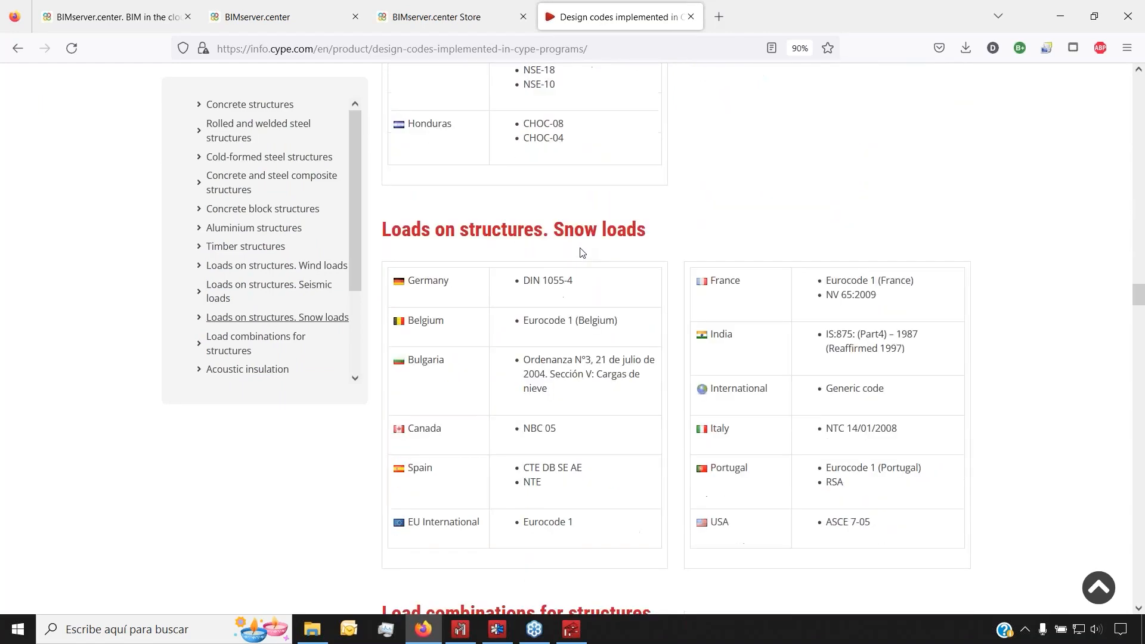
scroll(581, 252, "down", 12)
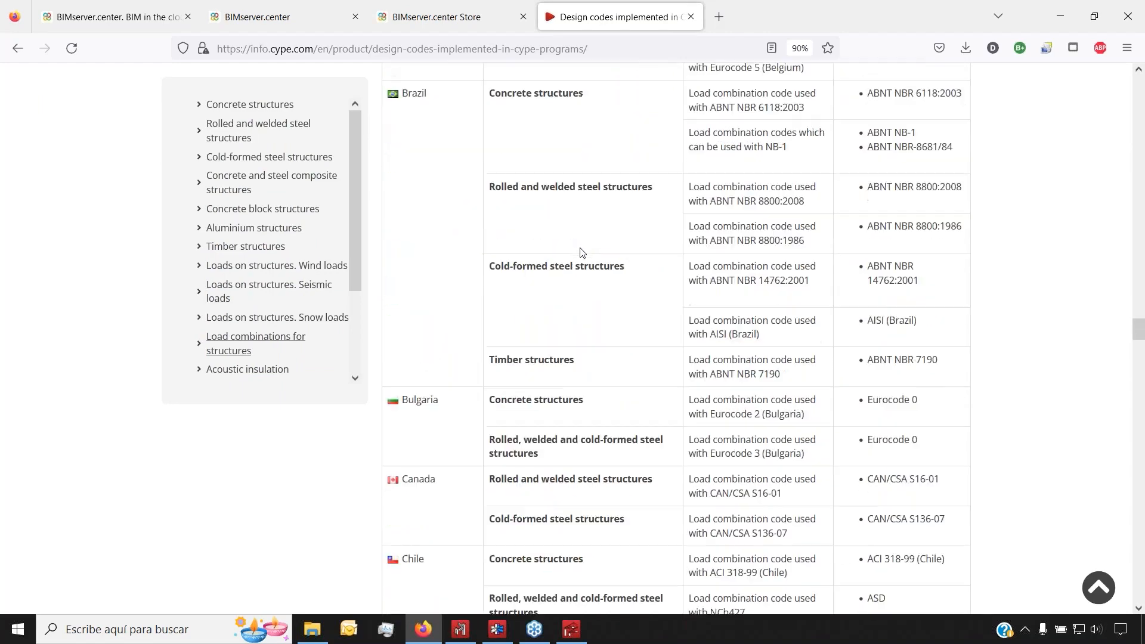
scroll(581, 252, "down", 20)
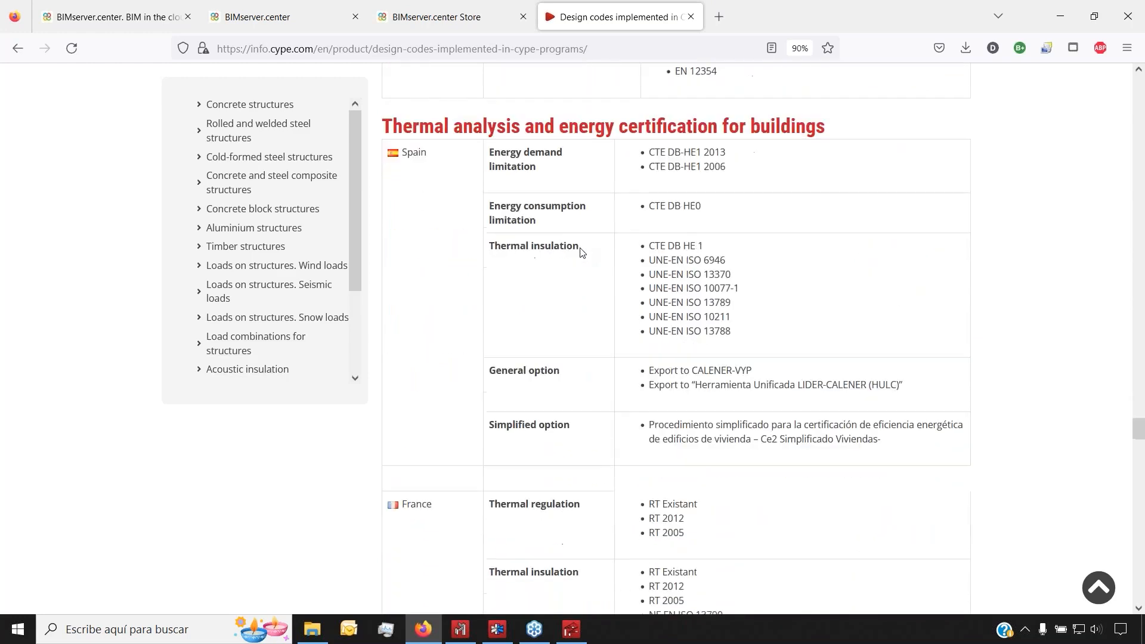
scroll(581, 252, "down", 20)
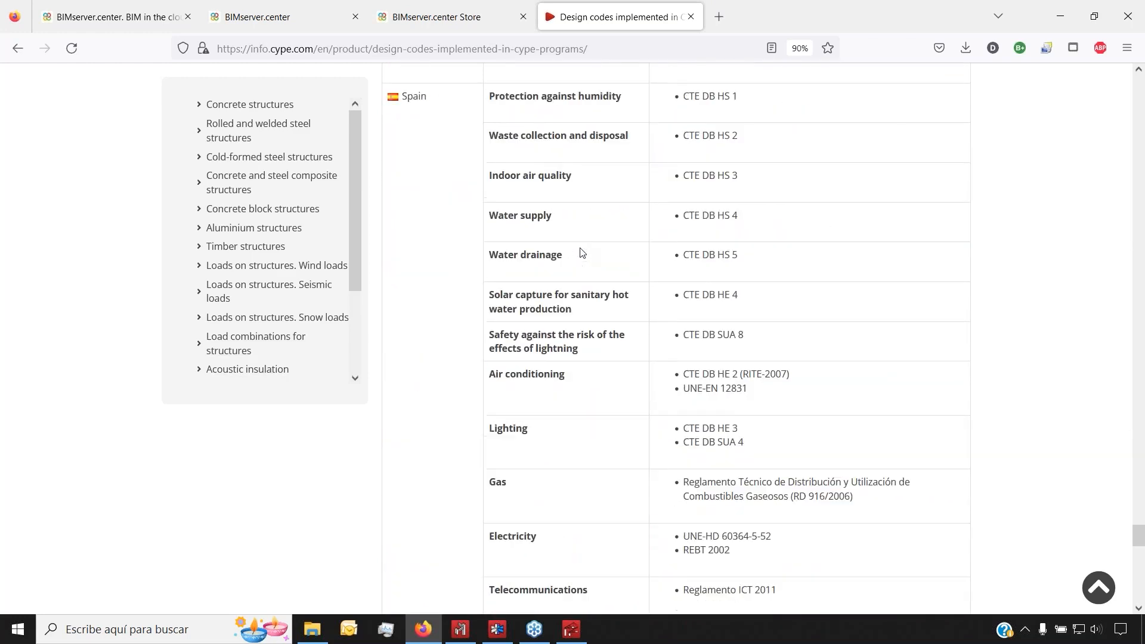
scroll(582, 261, "down", 10)
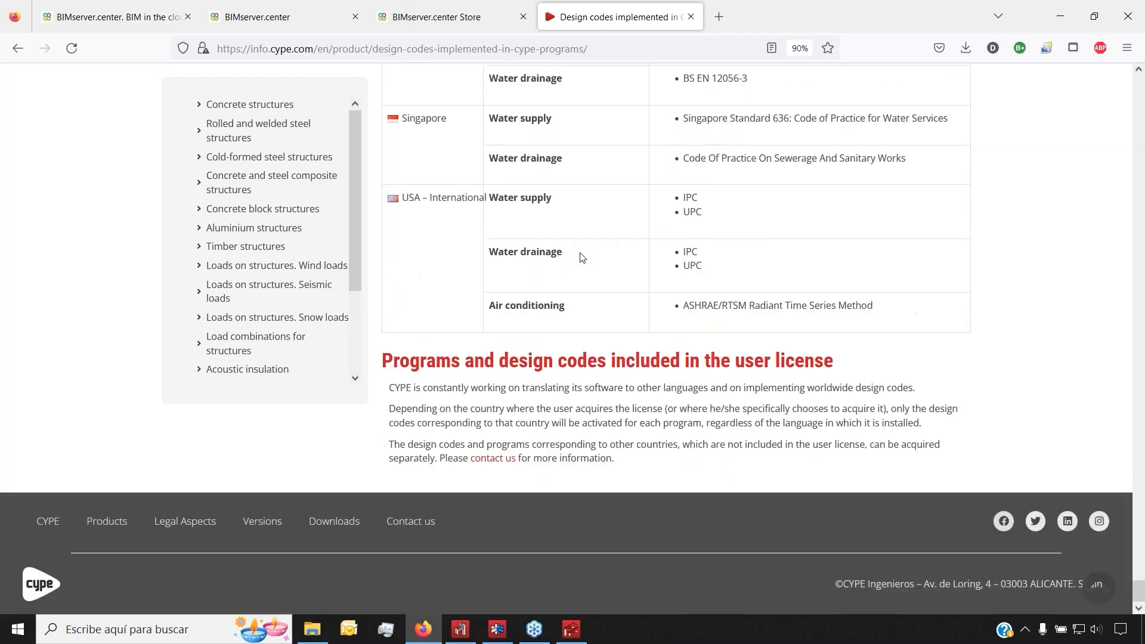
Set the project general data to 5 spans spaced 5.00 m apart
left_click(563, 637)
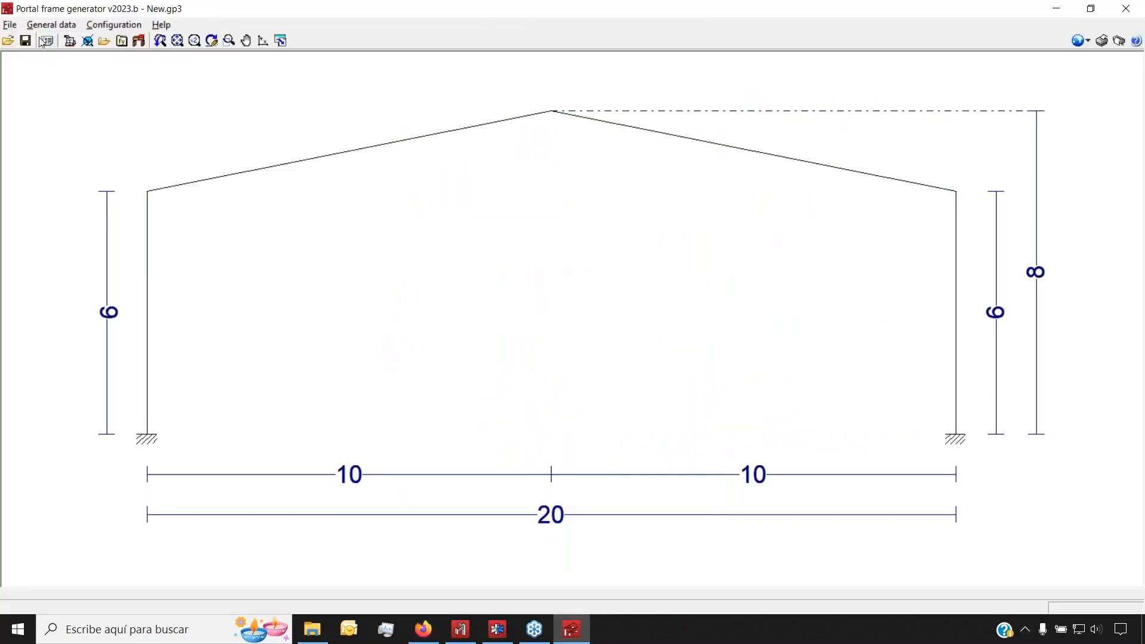
left_click(51, 24)
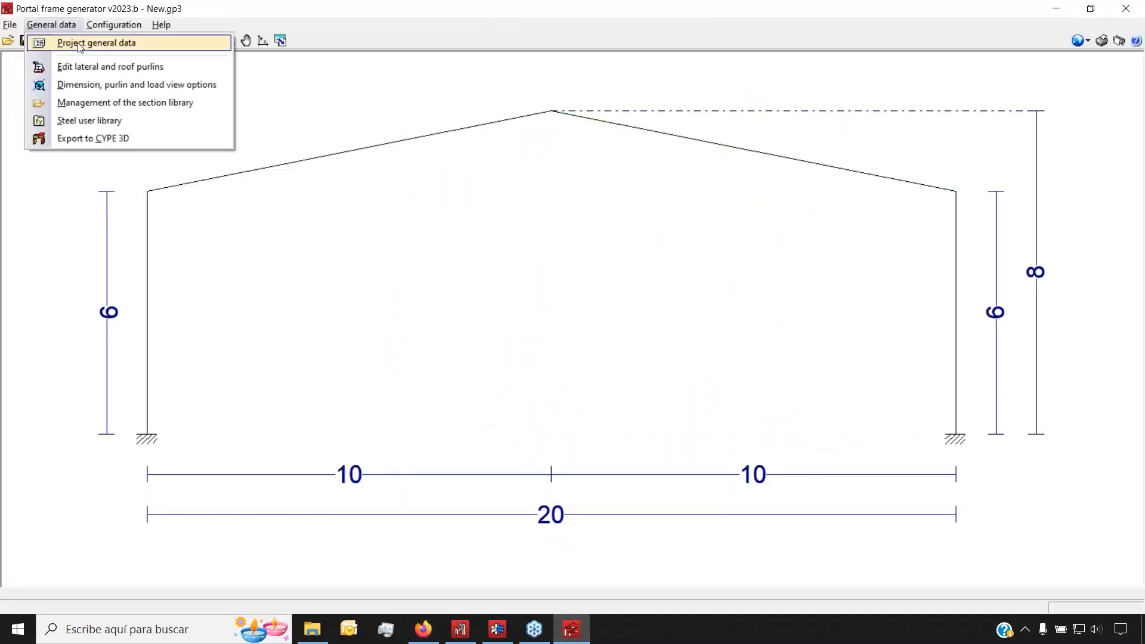
left_click(80, 43)
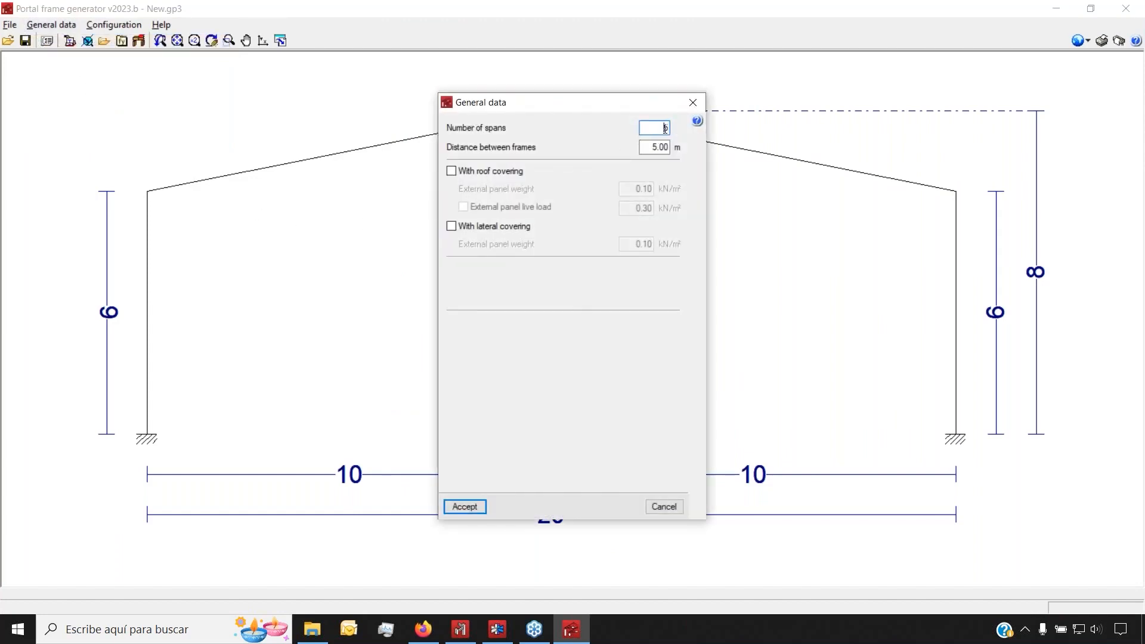
left_click(649, 146)
Include roof covering, roof panel live load and lateral covering in the project
left_click(478, 172)
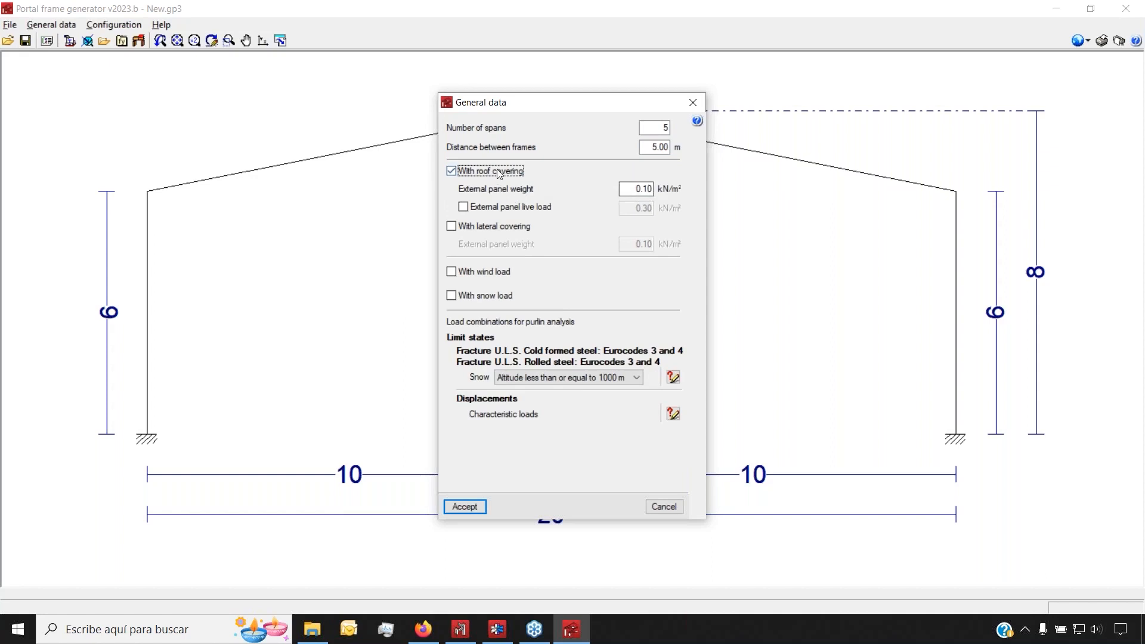
left_click_drag(633, 189, 674, 186)
left_click(542, 209)
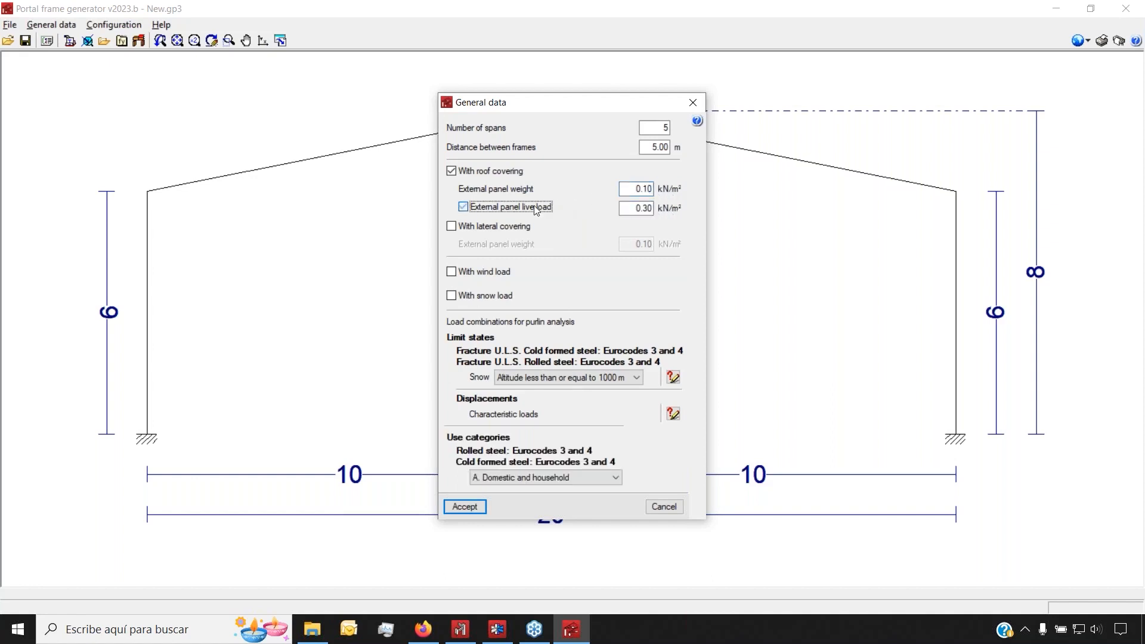
left_click(645, 207)
left_click(471, 225)
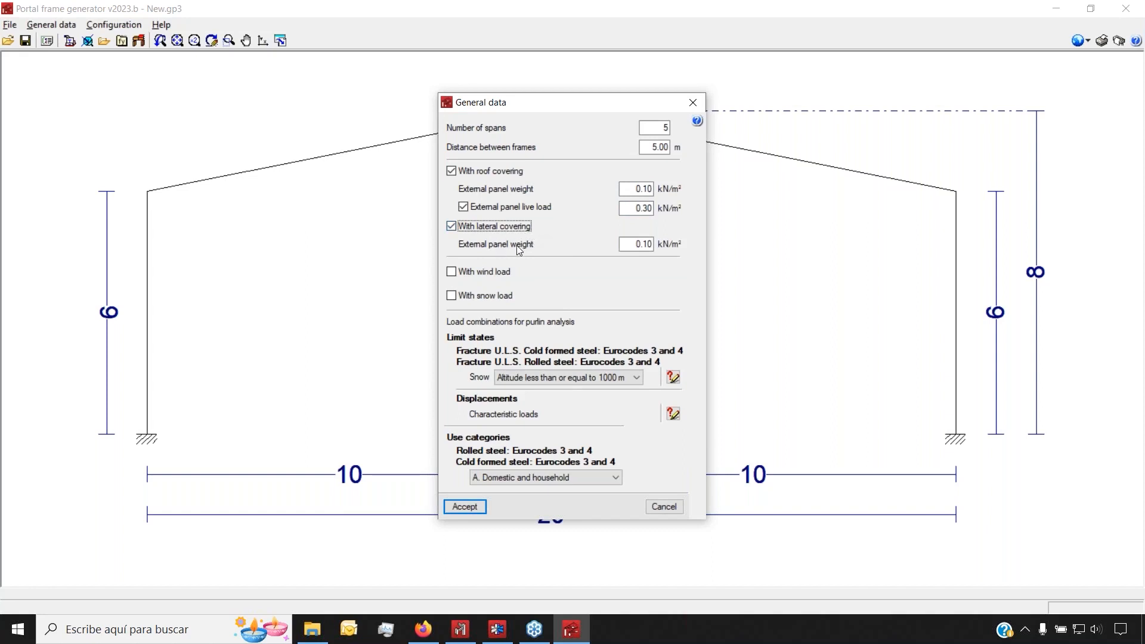
left_click(635, 244)
Enable wind load and compare US wind maps for occupancy categories II, III and IV
left_click(464, 273)
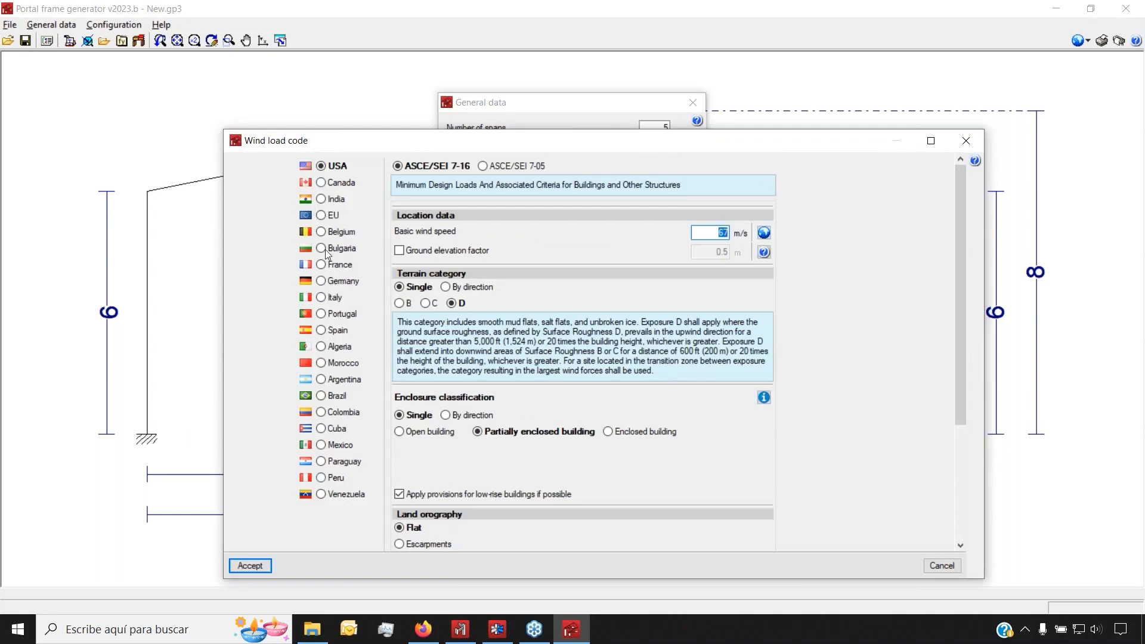
left_click(323, 216)
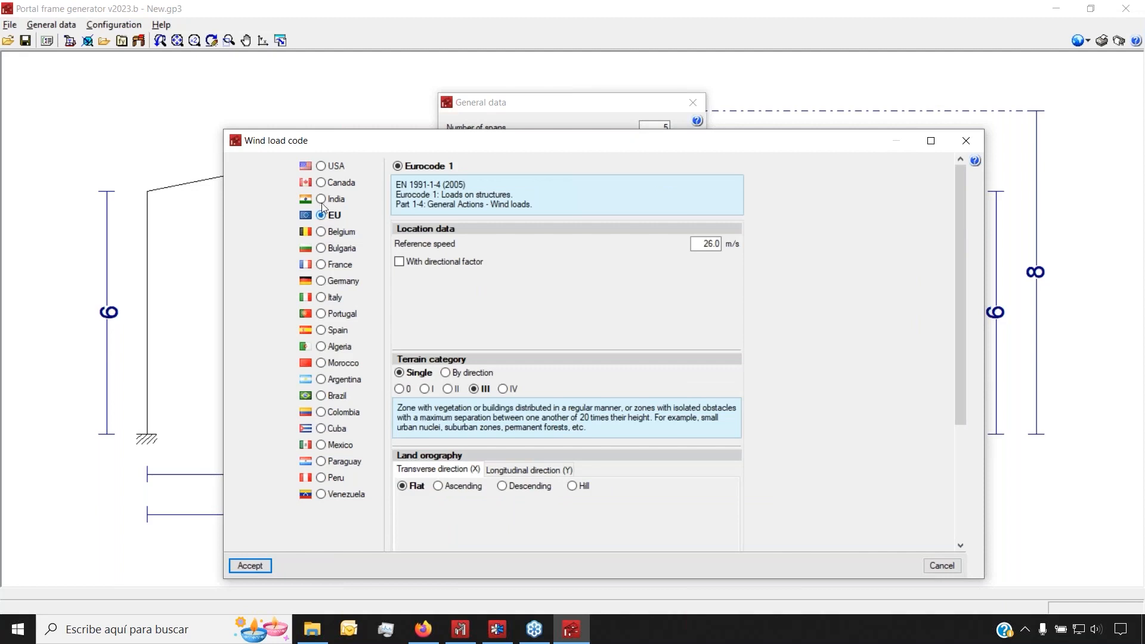
left_click(323, 167)
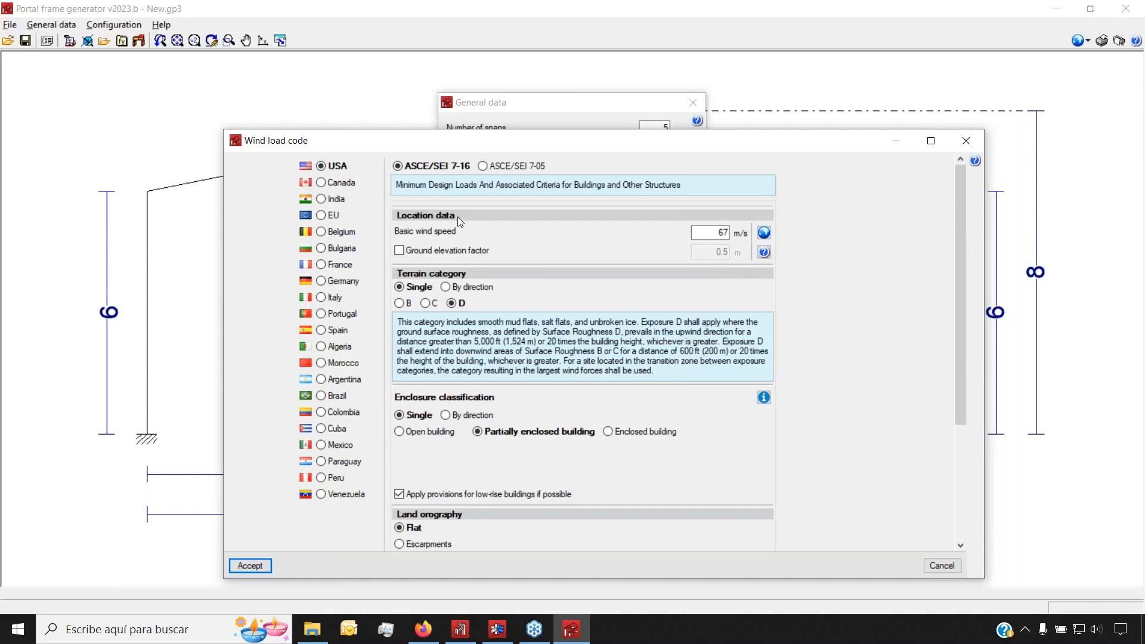
left_click(764, 233)
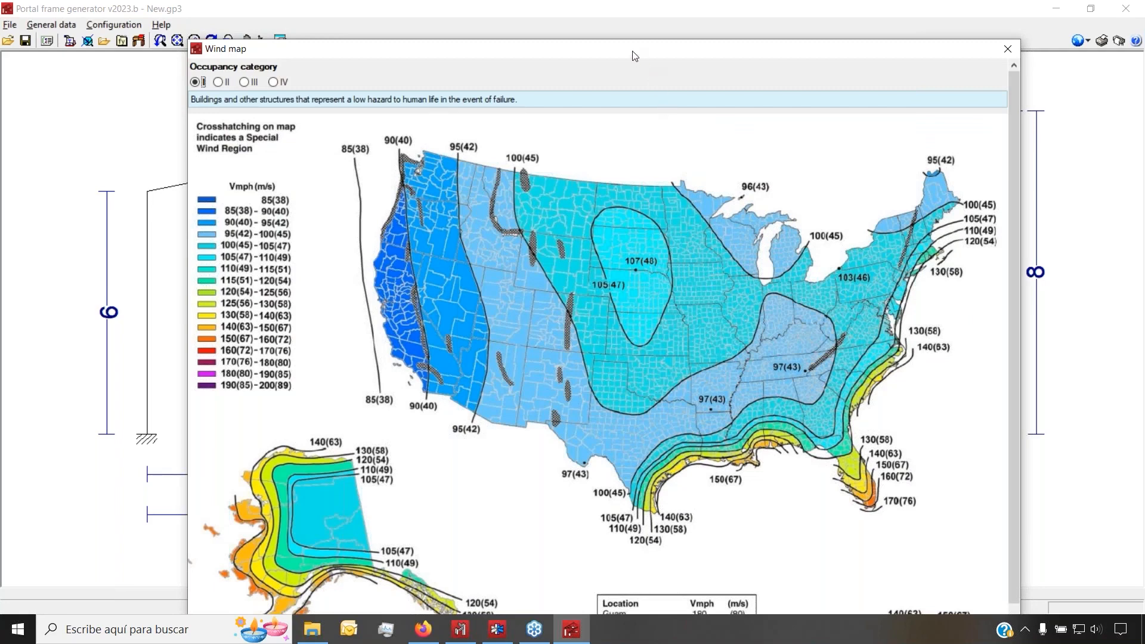
left_click_drag(634, 56, 580, 28)
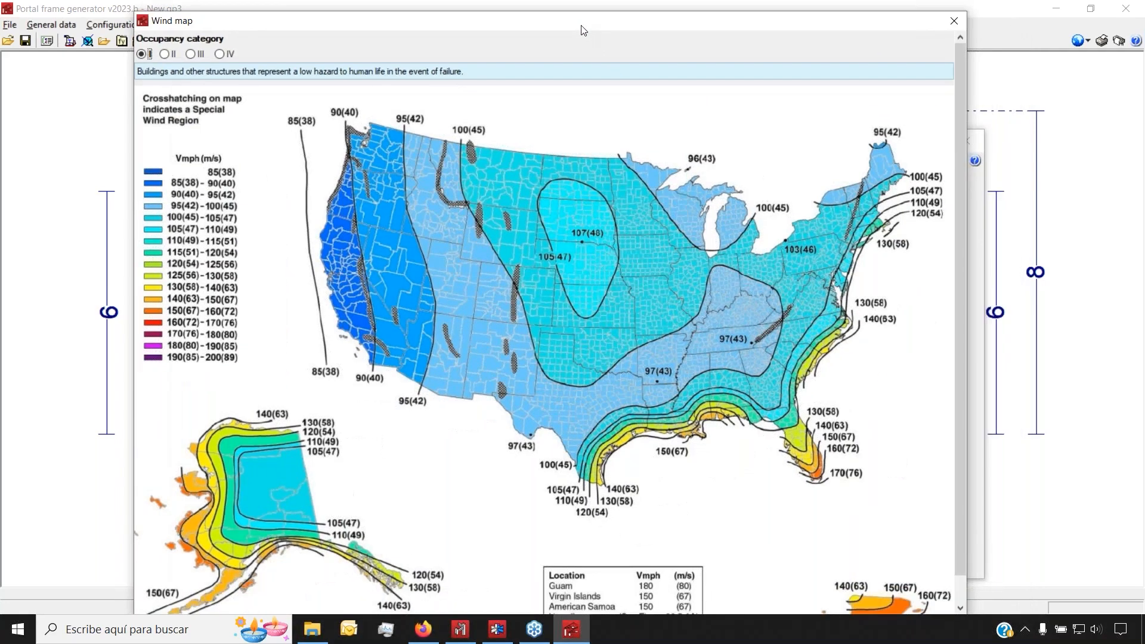
left_click(164, 54)
left_click(191, 54)
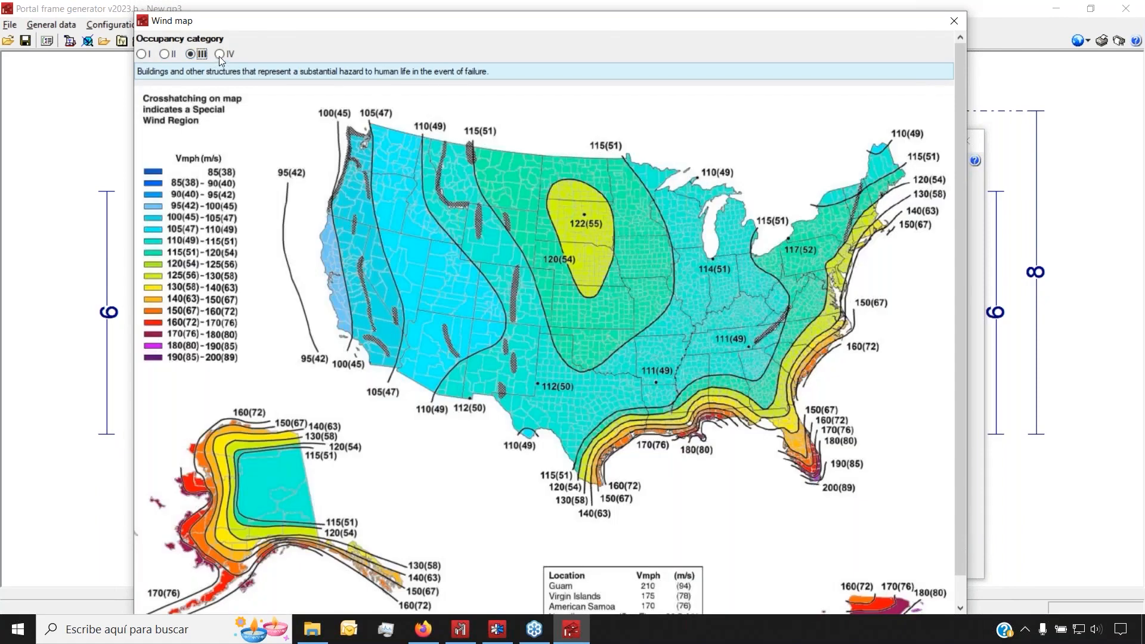
left_click(219, 54)
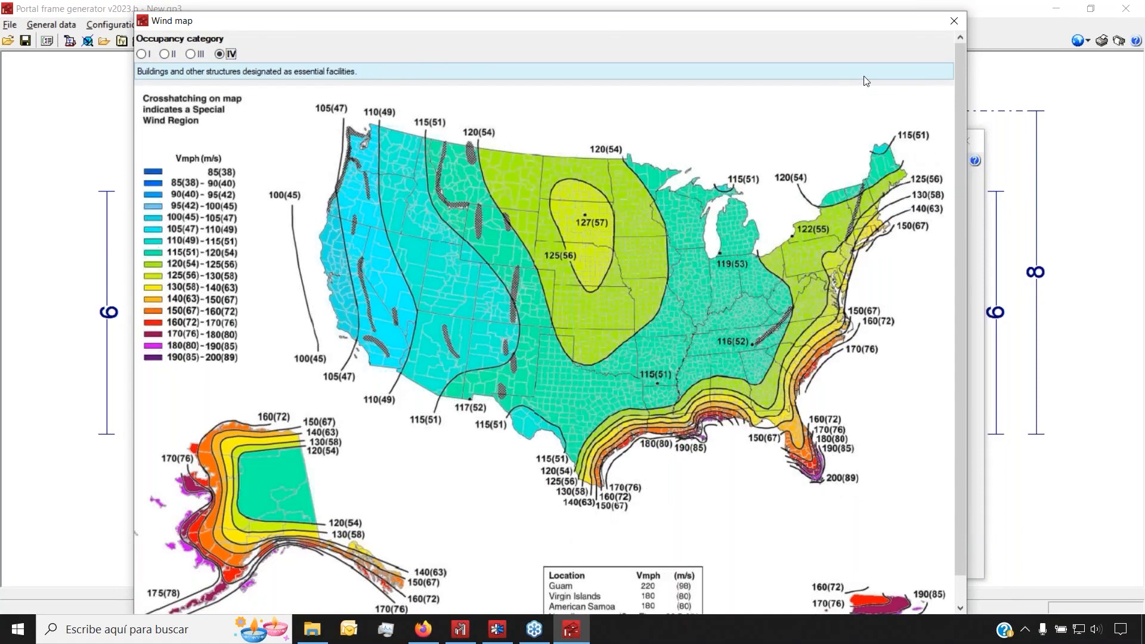
left_click(953, 21)
Select Eurocode 1 with 26.0 m/s reference wind speed and accept the general data
left_click(324, 215)
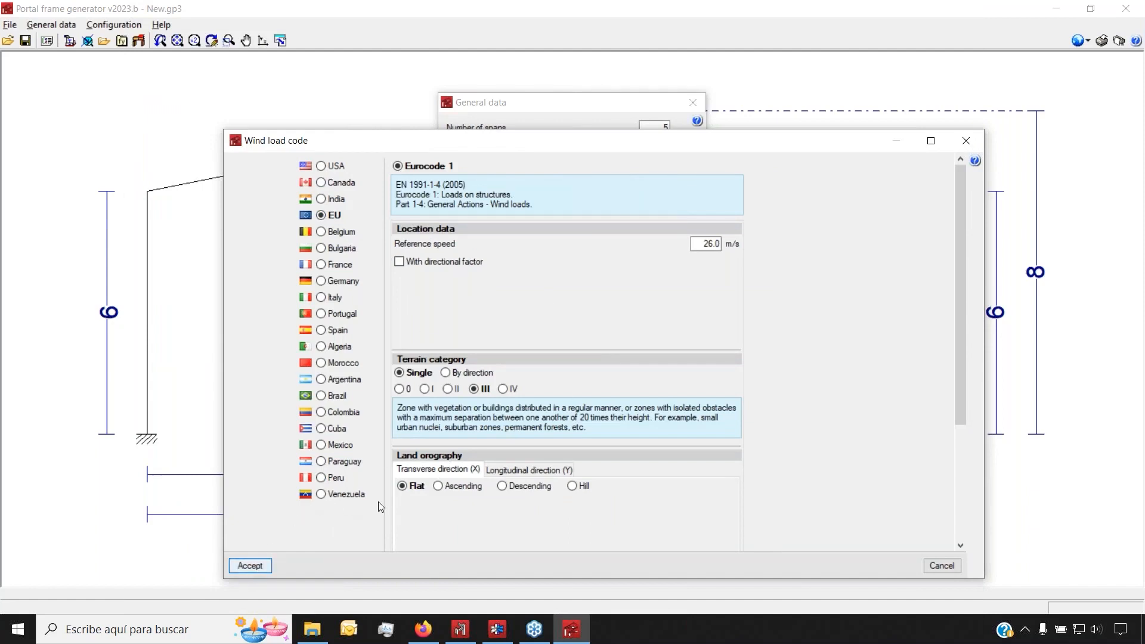
left_click(703, 244)
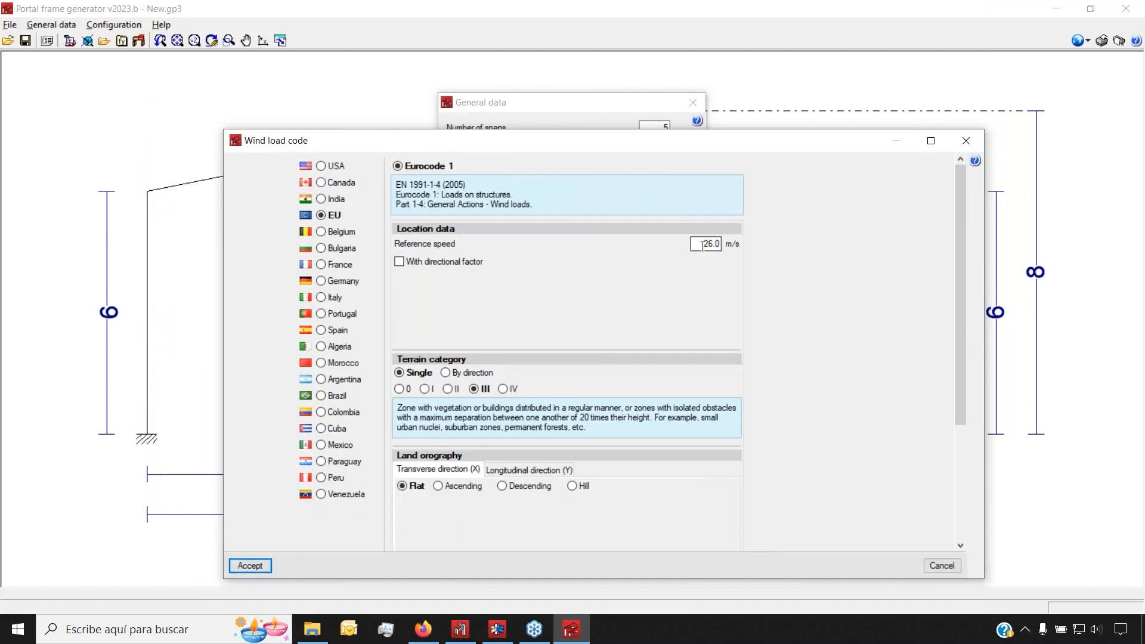
left_click(252, 567)
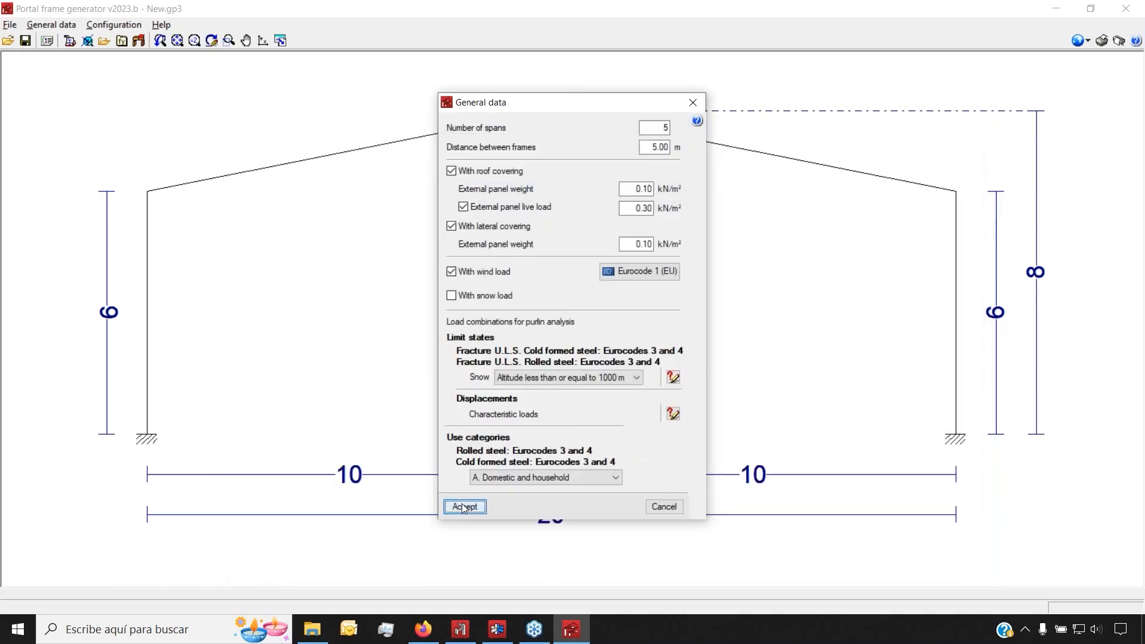
left_click(464, 506)
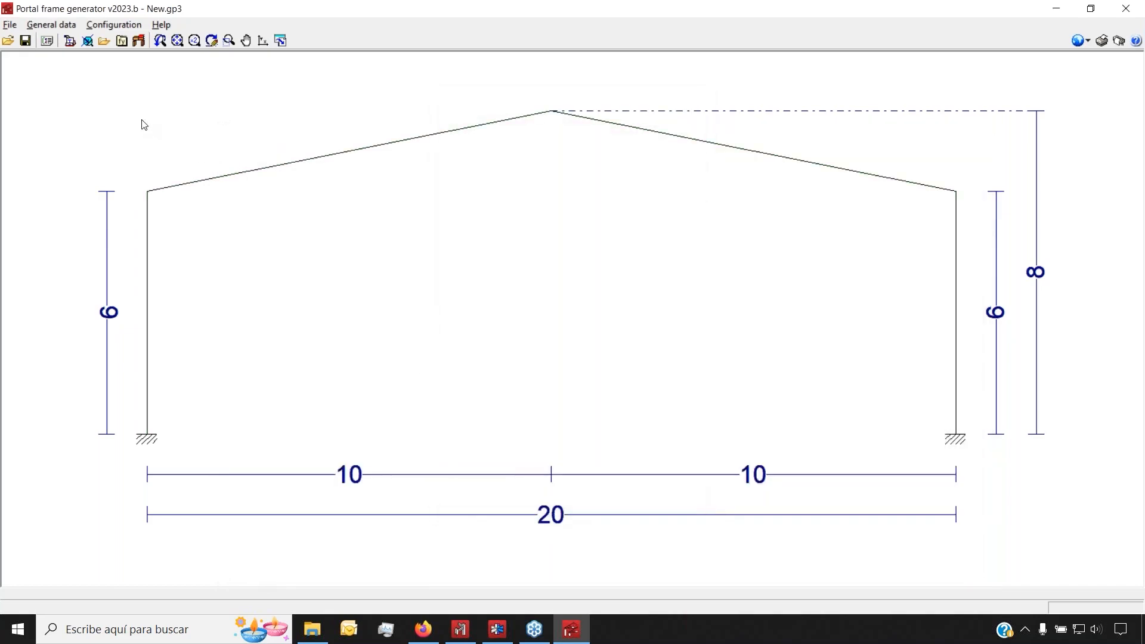
Open the roof purlin settings, keeping the L / 250 deflection limit and single-span purlins
left_click(67, 40)
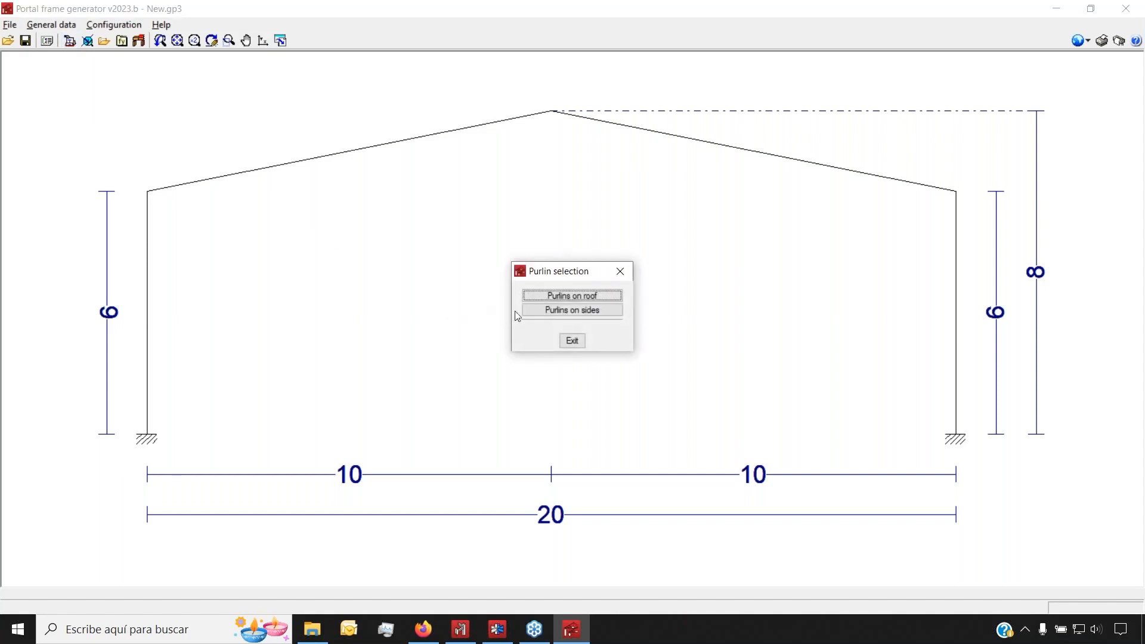
left_click(596, 295)
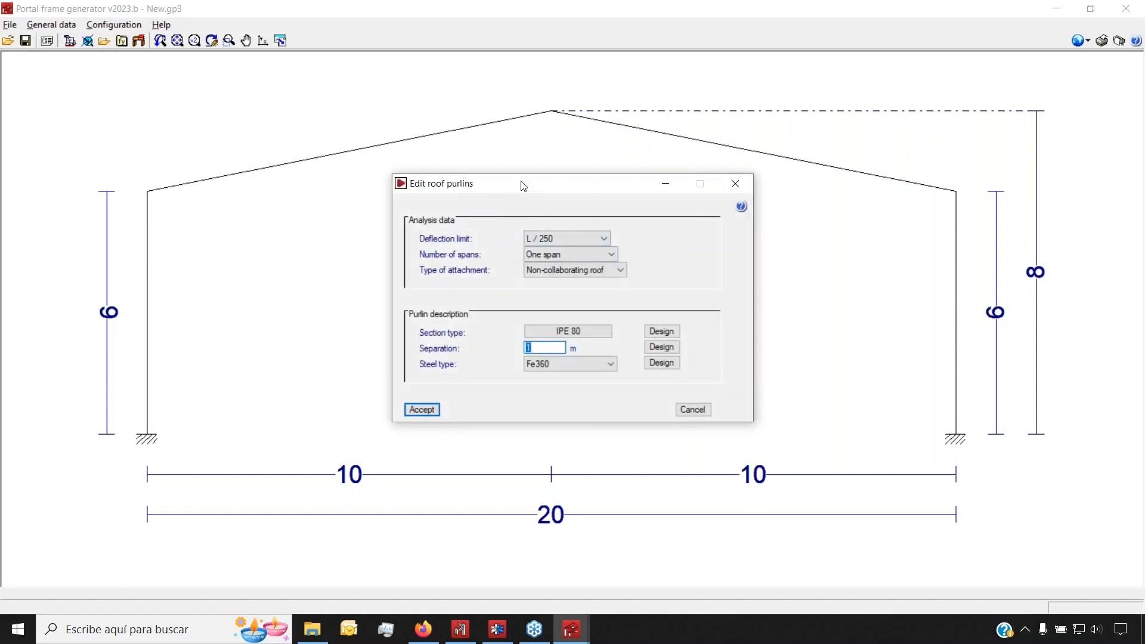
left_click_drag(522, 185, 507, 181)
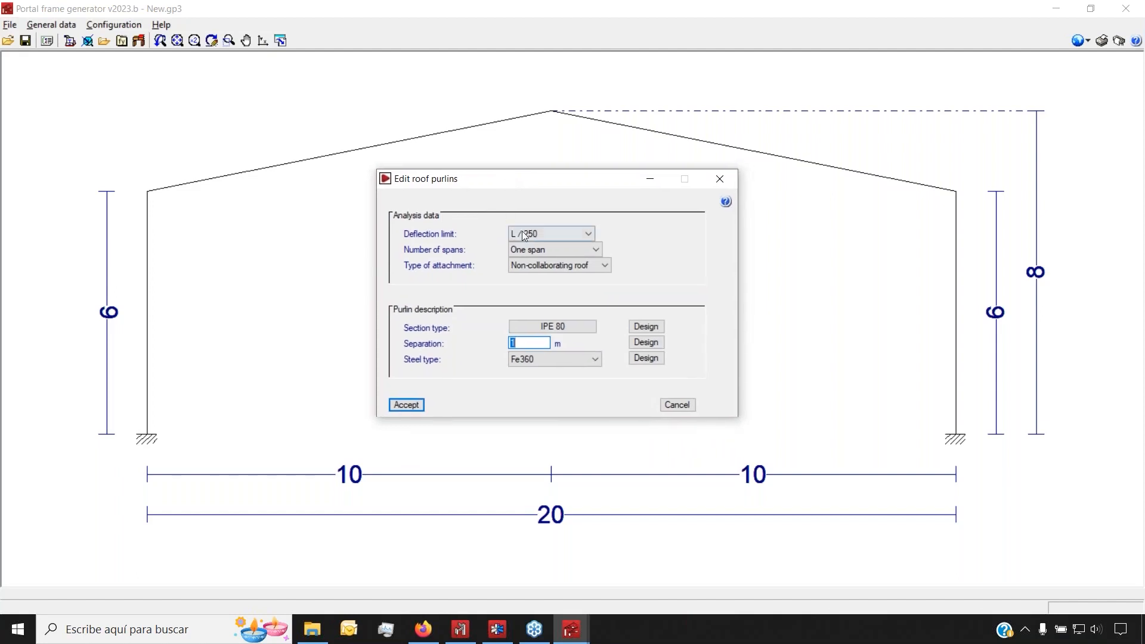
left_click(550, 230)
left_click(549, 231)
left_click(559, 251)
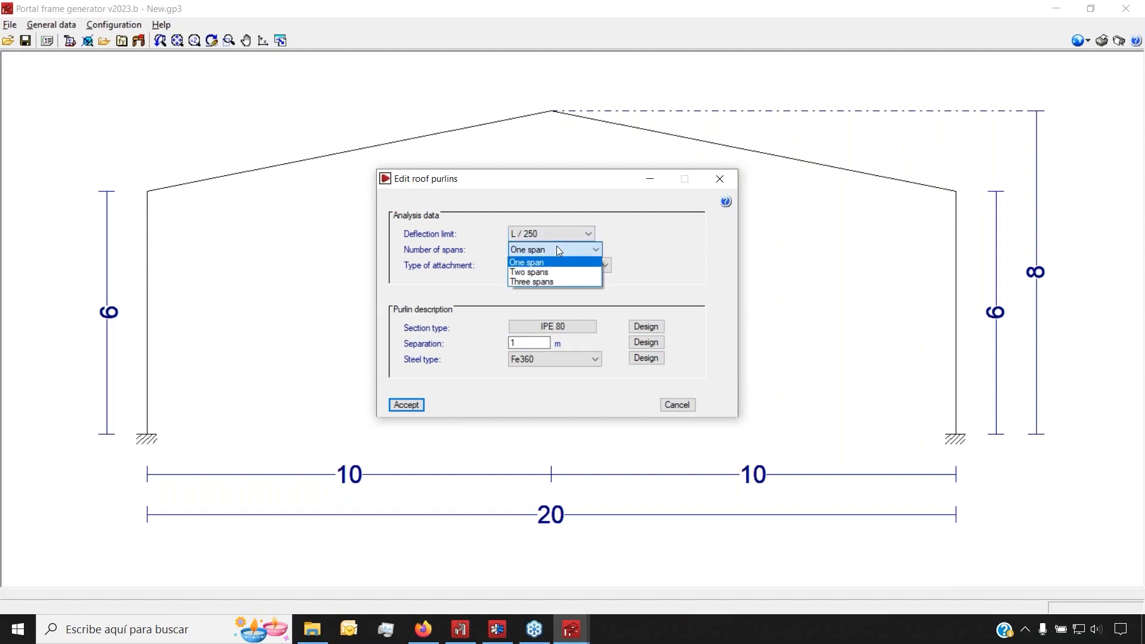
left_click(559, 250)
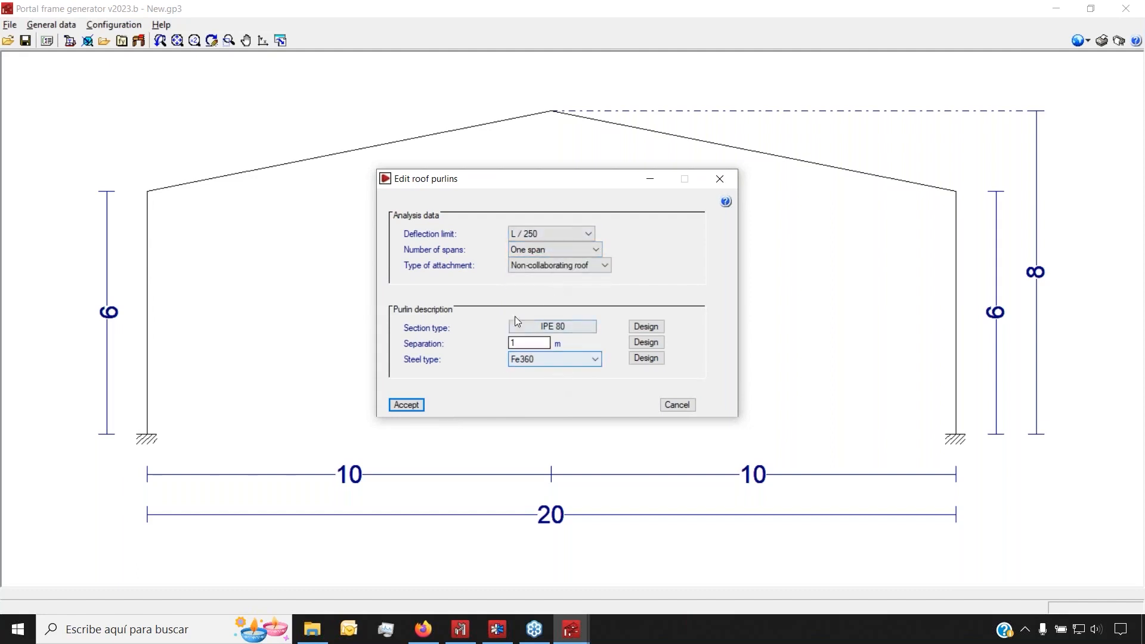
left_click(513, 343)
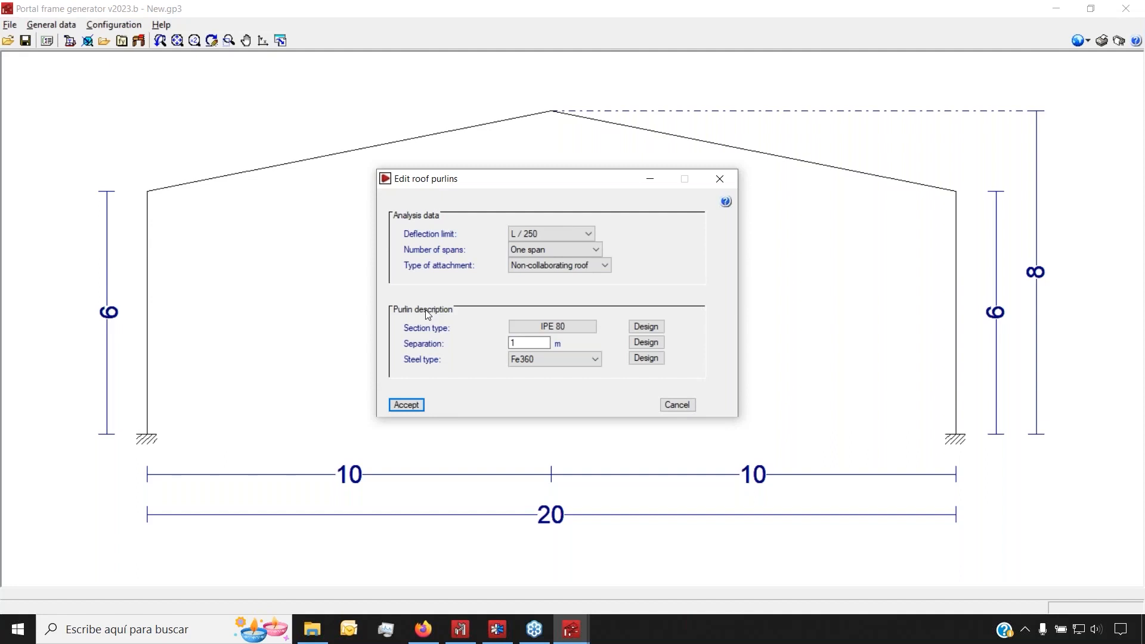
Set roof purlin steel to S275 (EN 1993-1-1) and bring up channel (UPE) sections
left_click(565, 359)
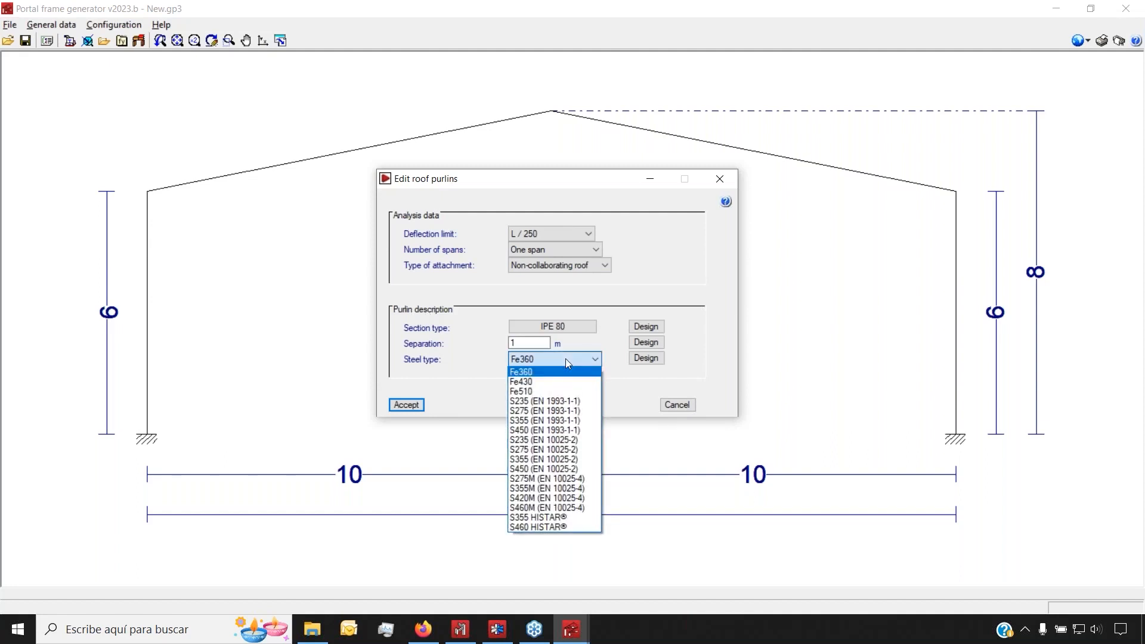
left_click(552, 411)
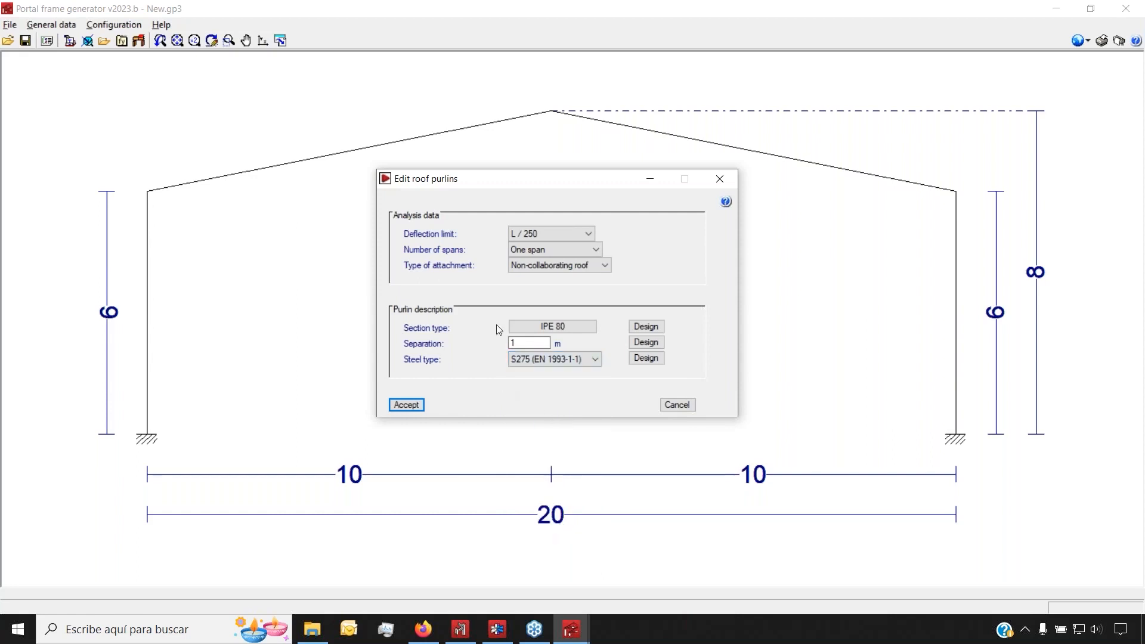
left_click(546, 326)
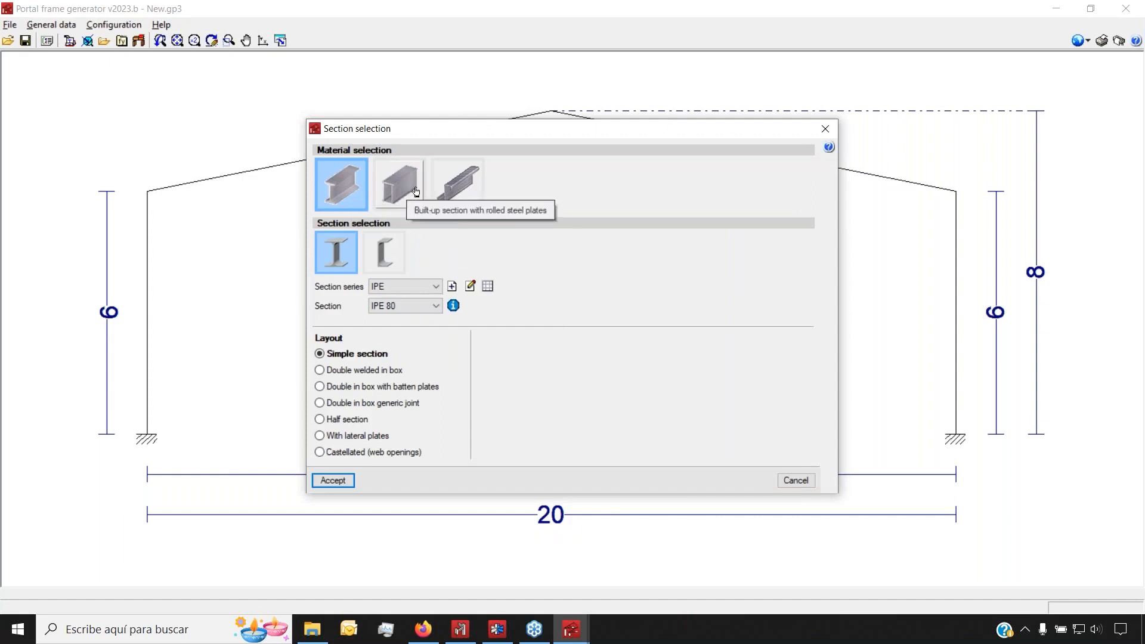
left_click(379, 254)
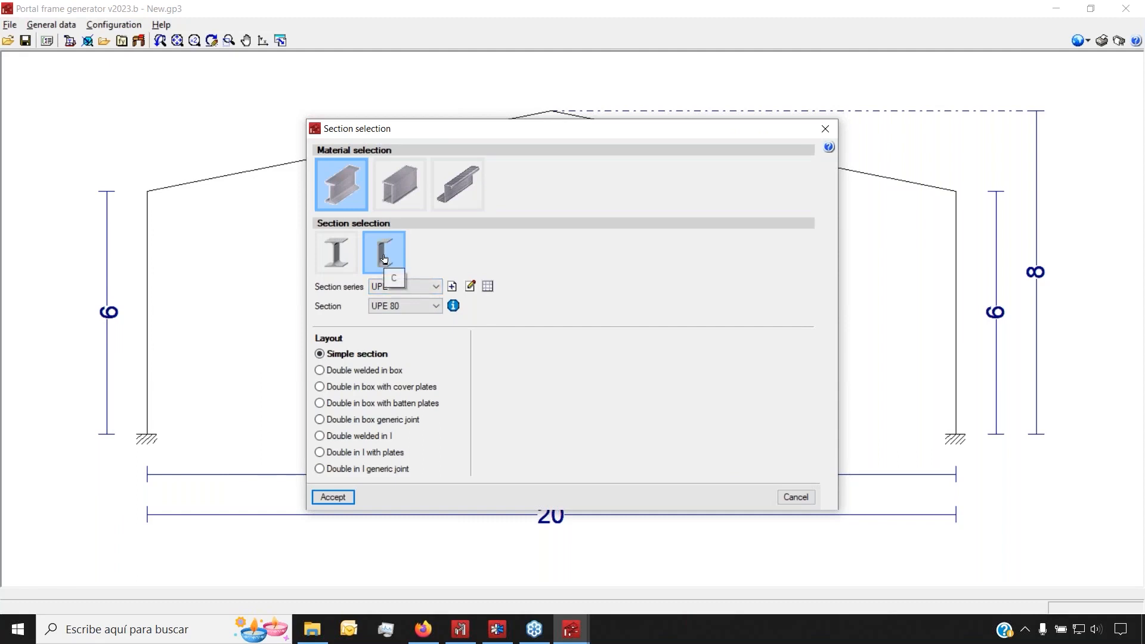
Try double-section layouts and the IPE series, abandoning a new section series definition
left_click(356, 406)
left_click(360, 437)
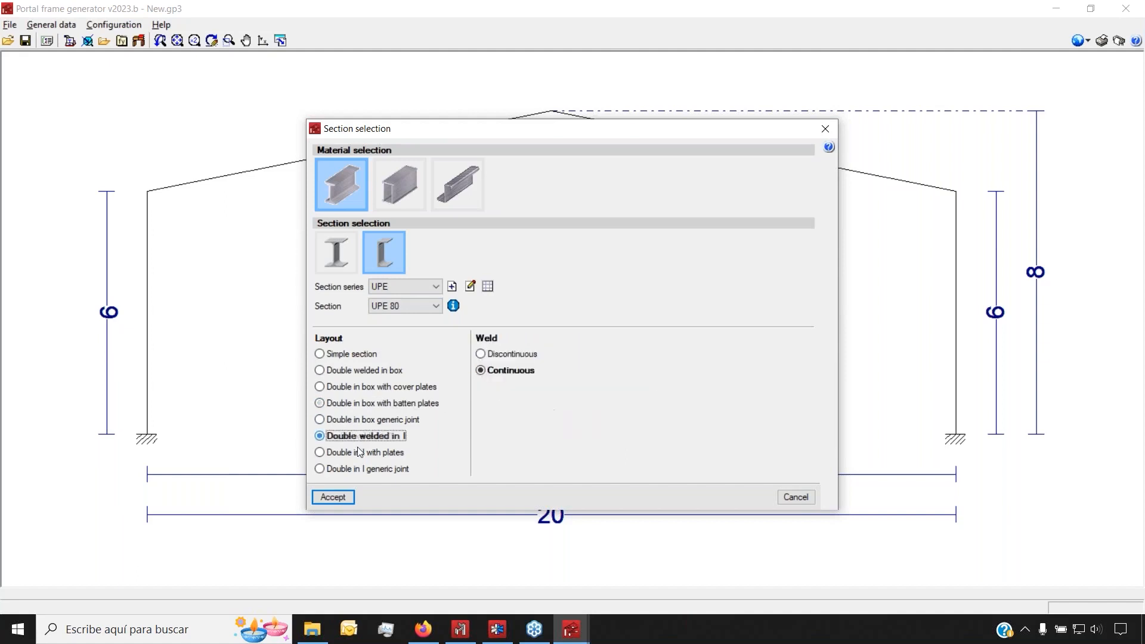
left_click(362, 452)
left_click(410, 285)
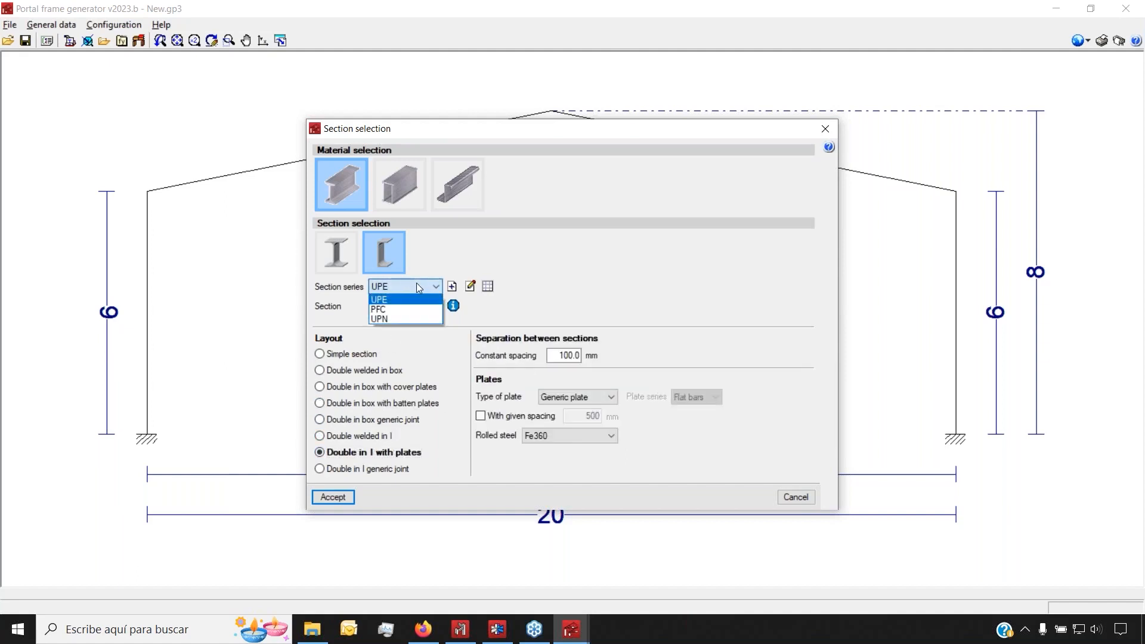
left_click(416, 288)
left_click(336, 252)
left_click(407, 287)
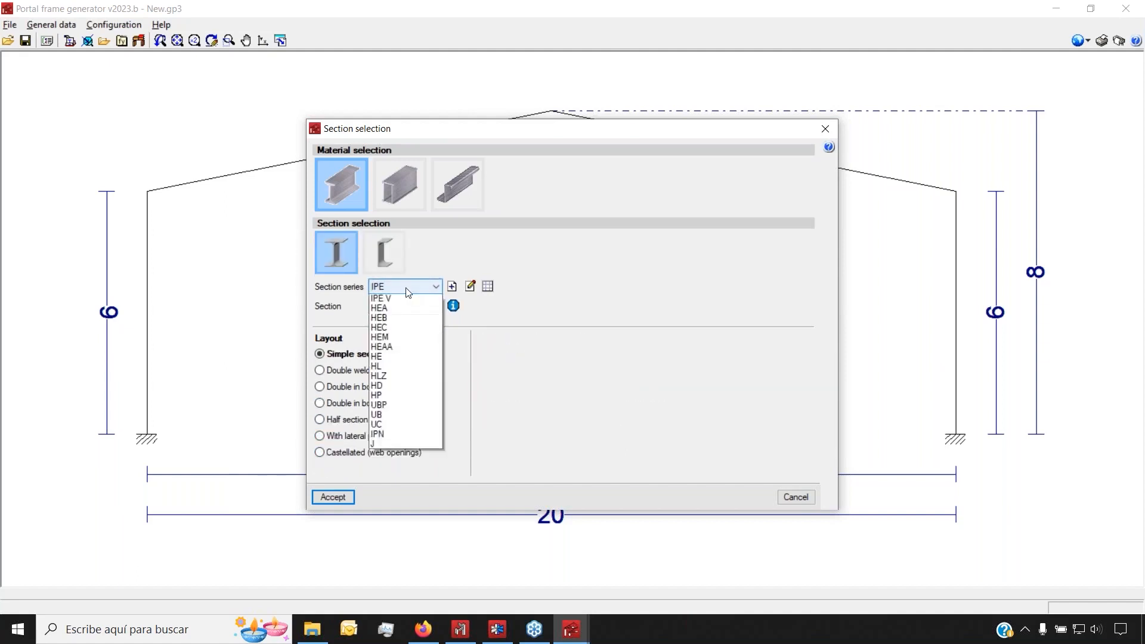
scroll(408, 358, "up", 3)
left_click(427, 295)
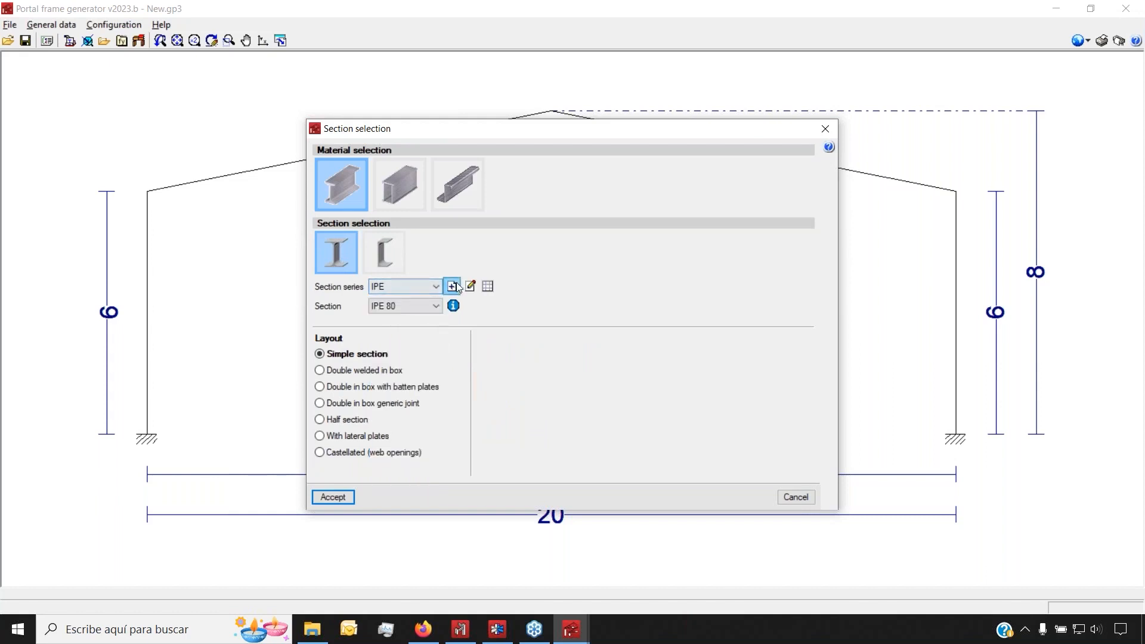
left_click(452, 286)
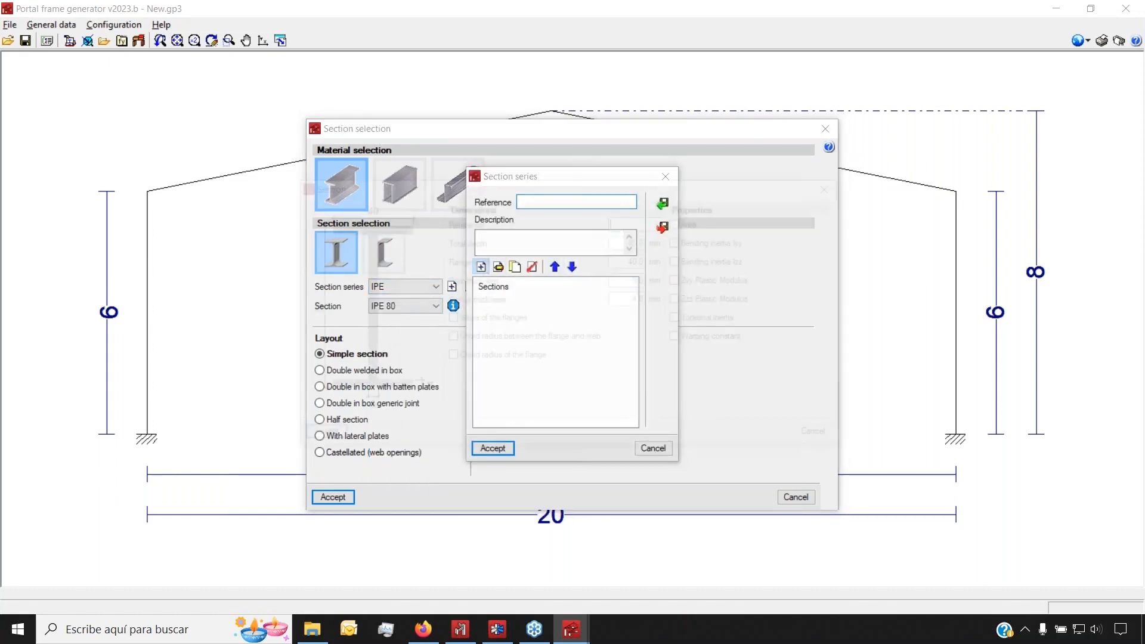
left_click(826, 440)
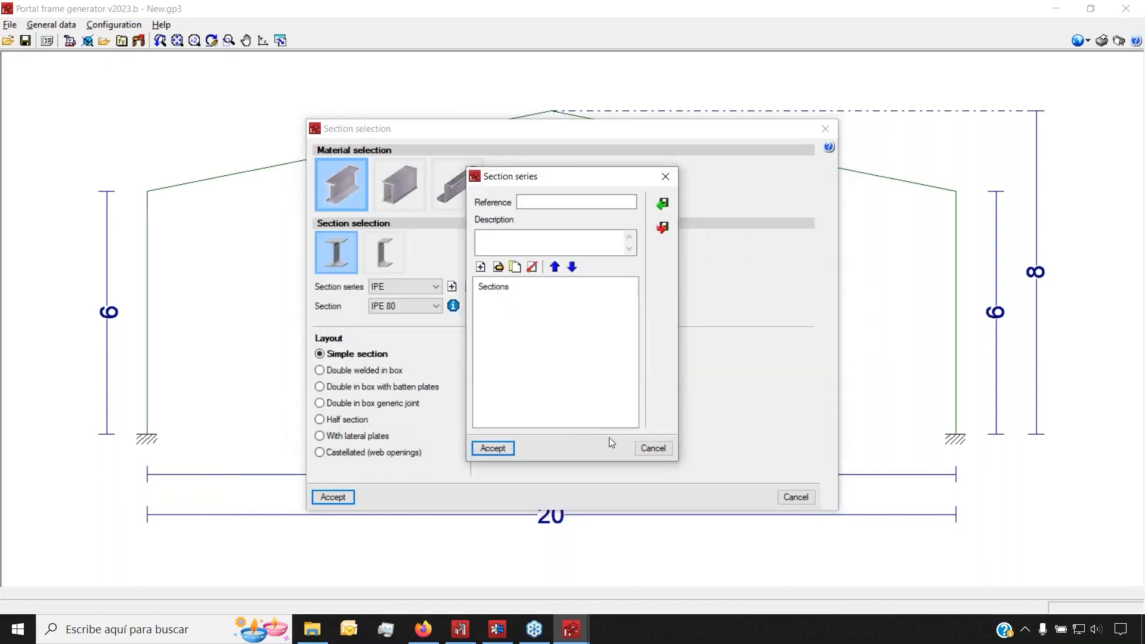
left_click(644, 449)
Return to the UPE channel series and accept UPE 80 as a simple section
left_click(399, 257)
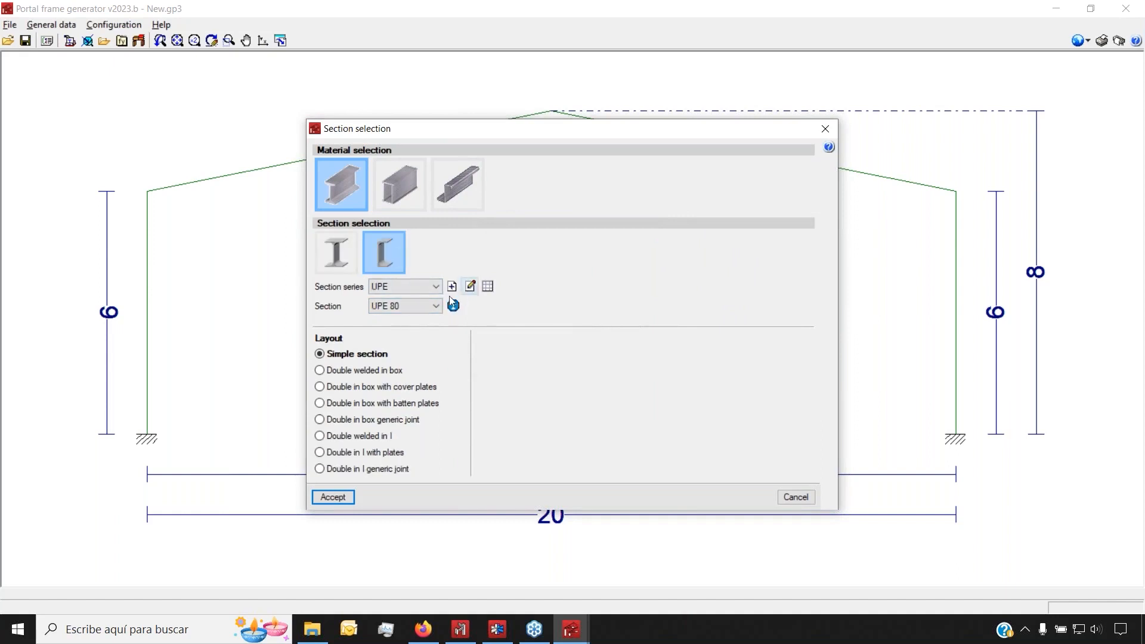
left_click(425, 286)
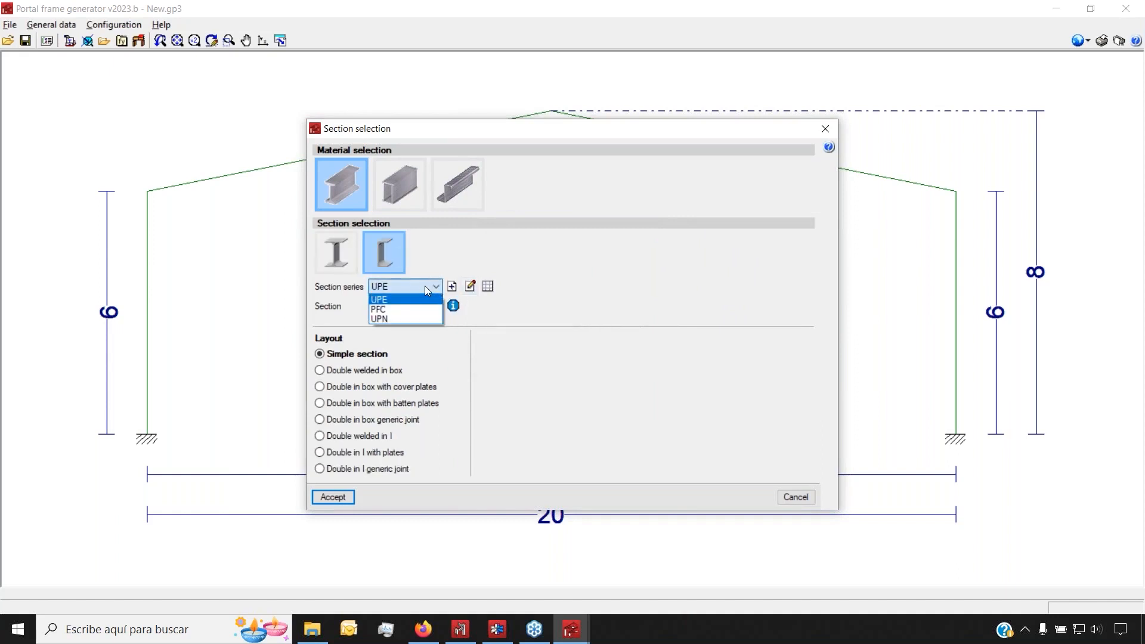
left_click(425, 286)
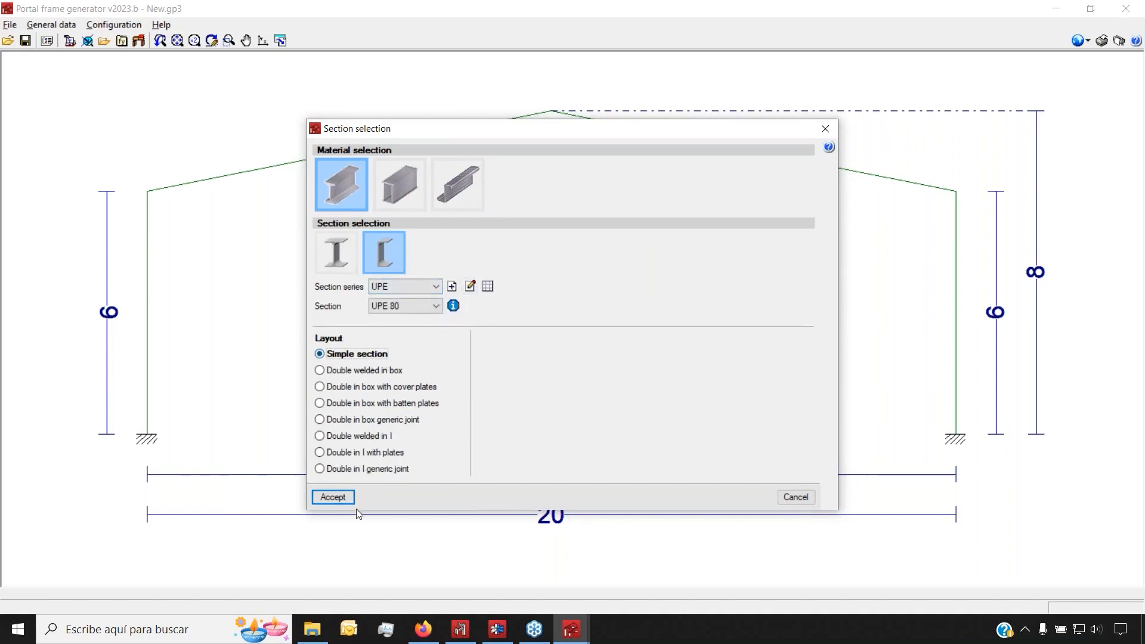
left_click(334, 497)
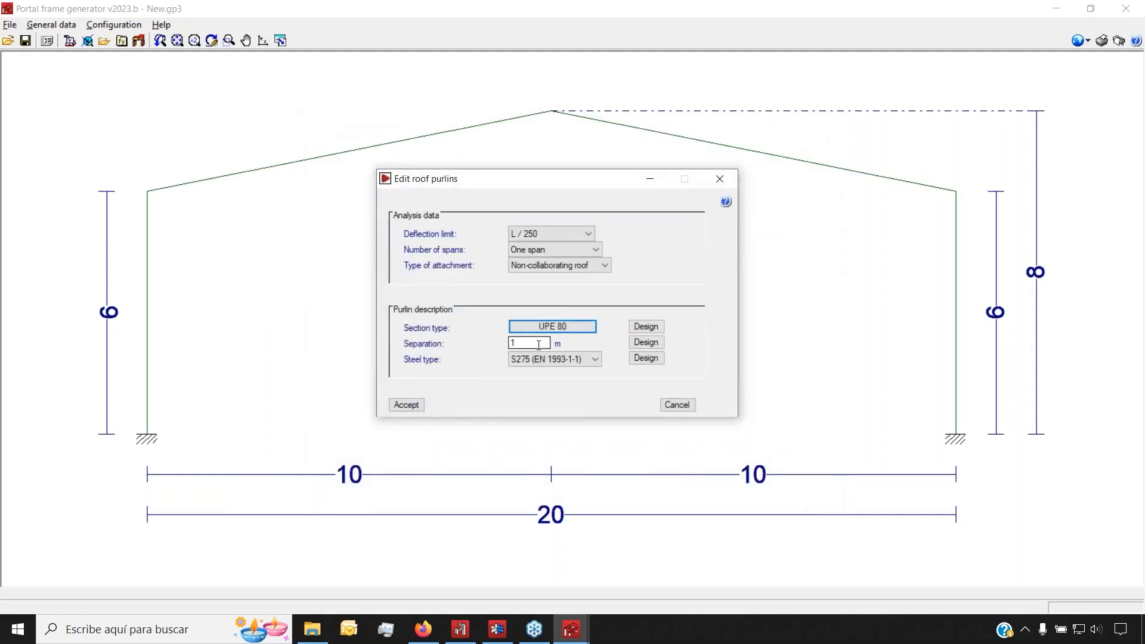
Auto-design the roof purlins, pick UPE 100 (88.03 %), and run the purlin check
left_click(539, 345)
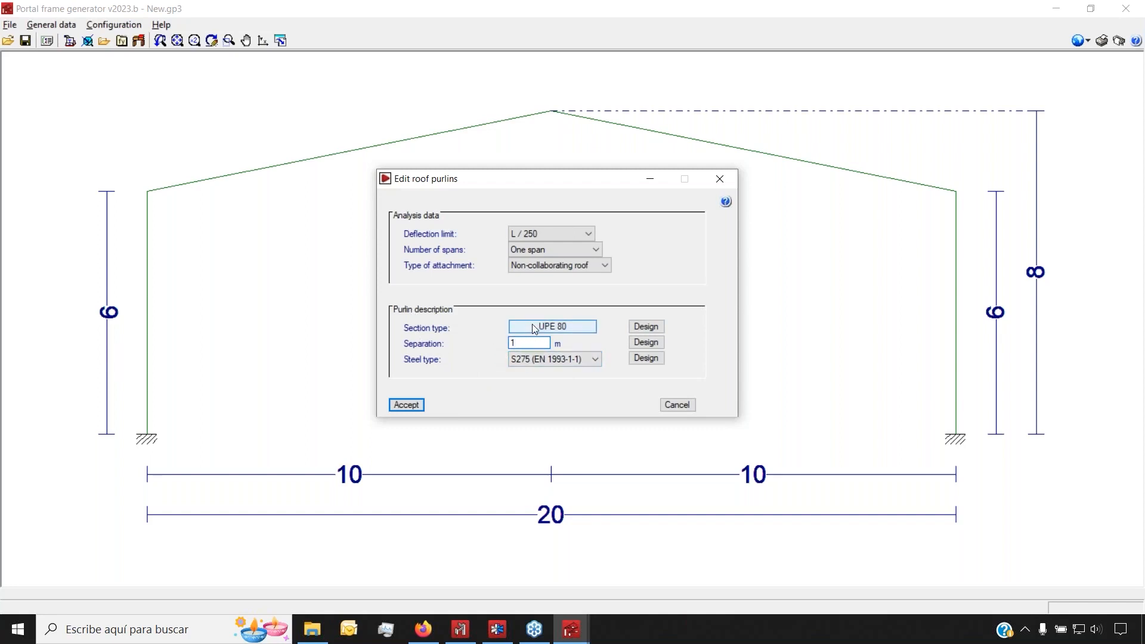
left_click(660, 328)
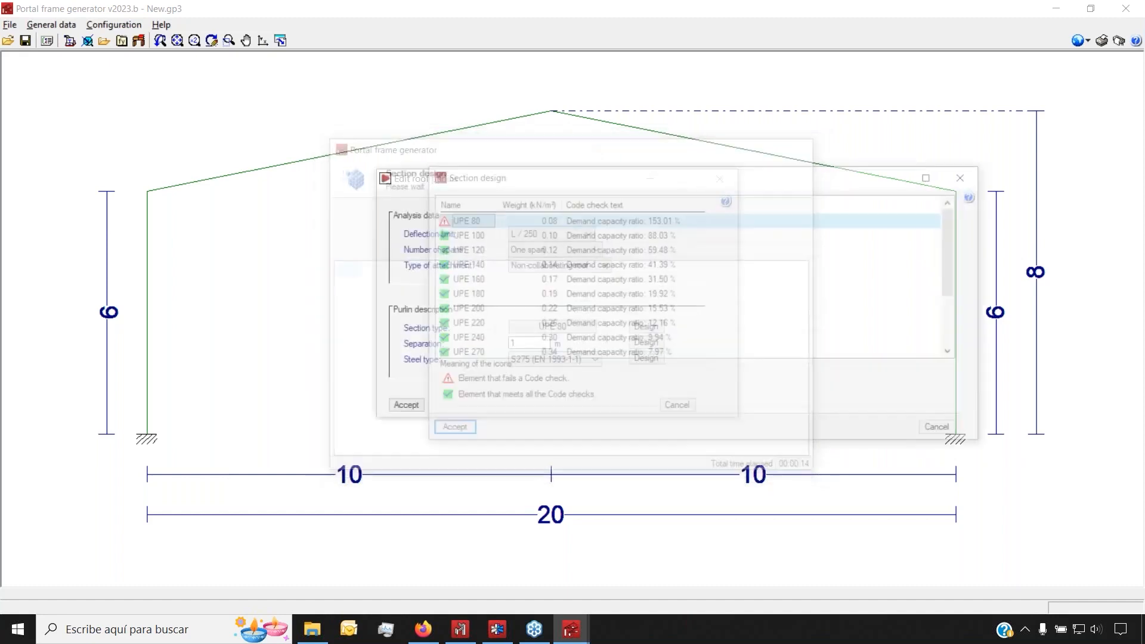
left_click_drag(582, 176, 483, 165)
left_click(374, 226)
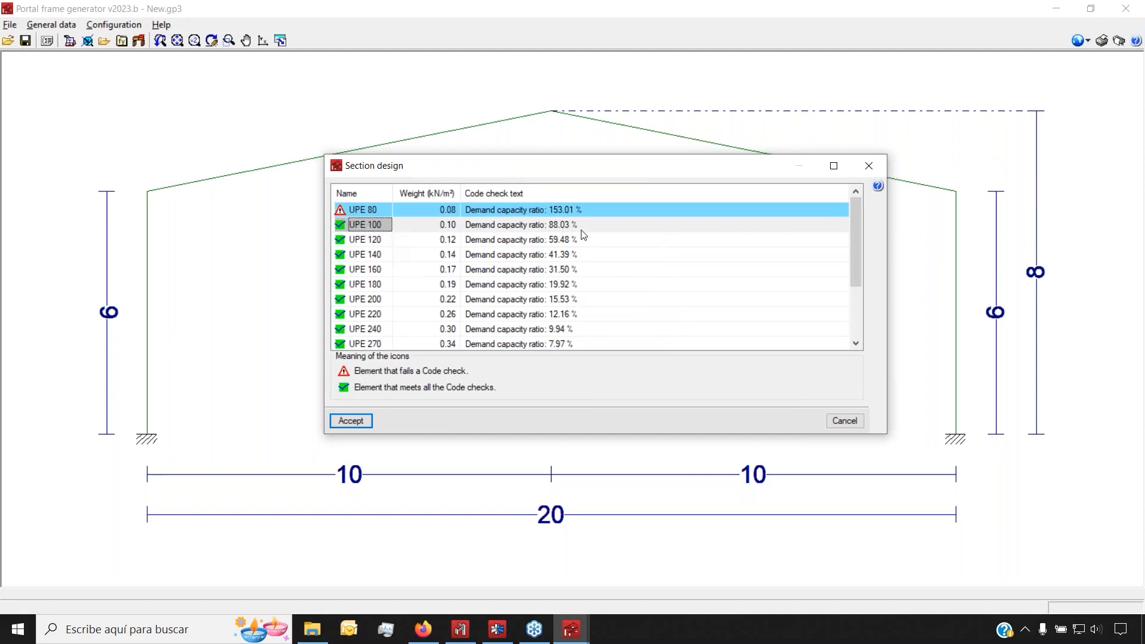
left_click(528, 232)
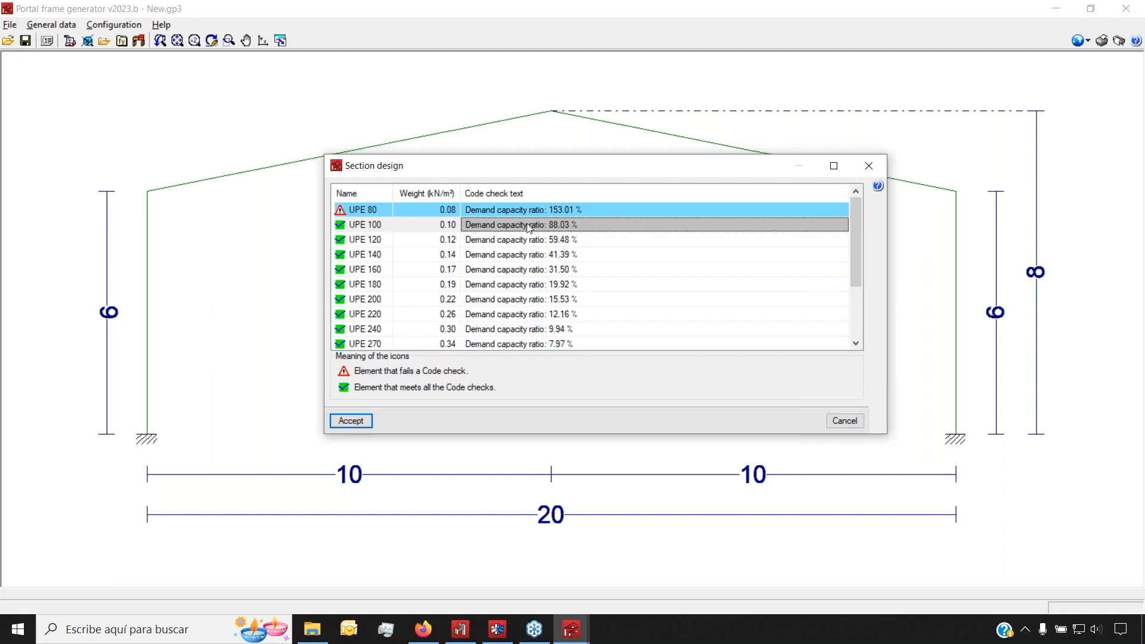
left_click(359, 226)
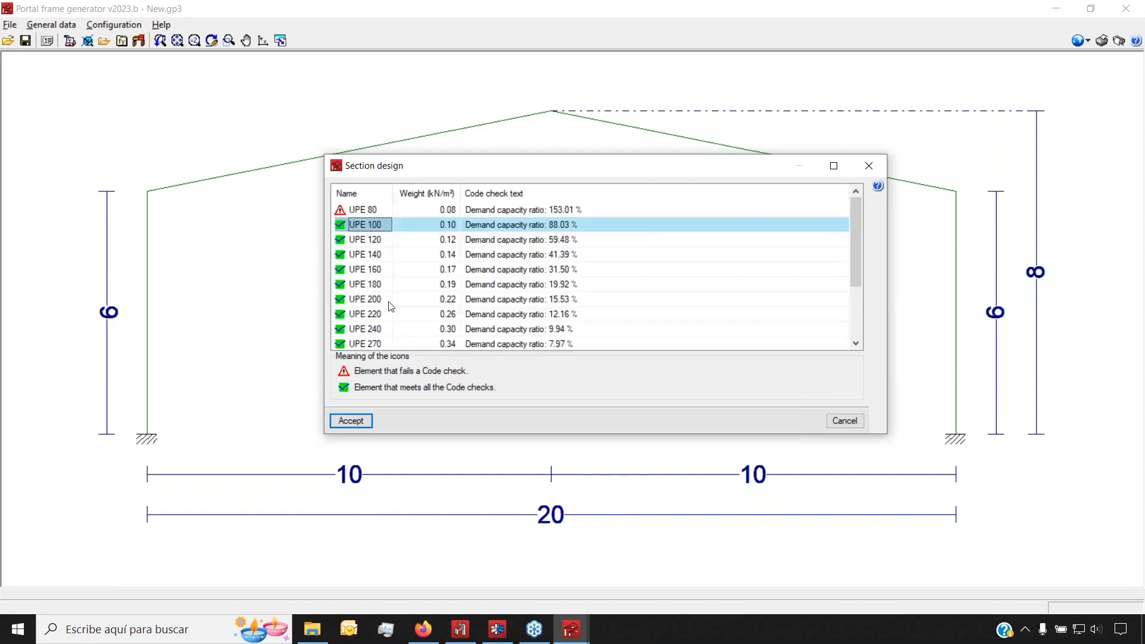
left_click(350, 421)
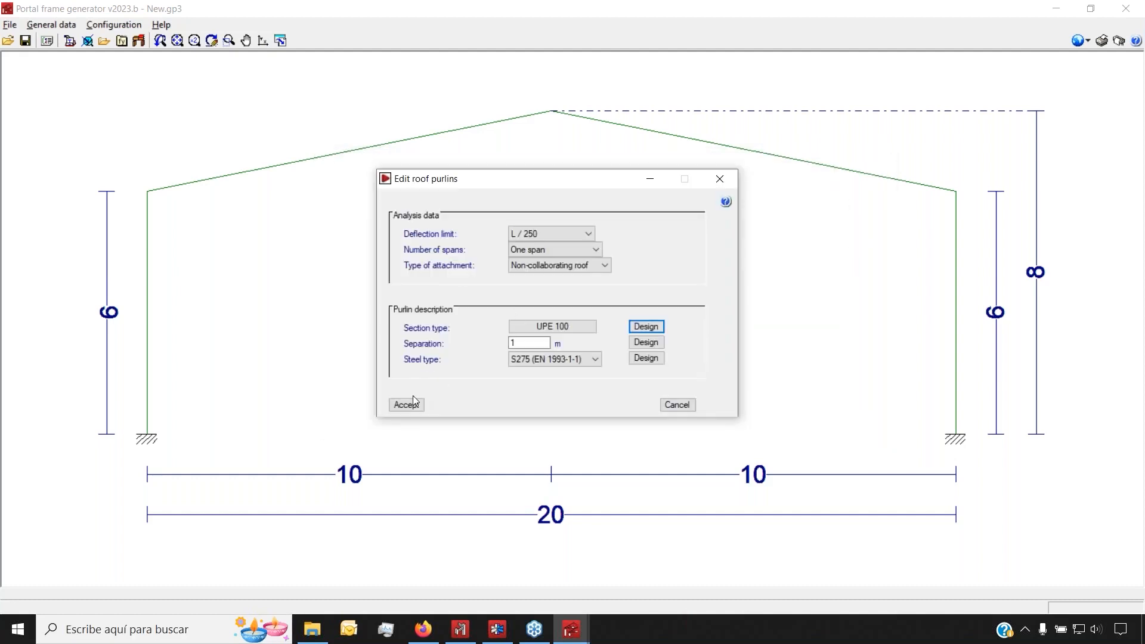
left_click(406, 405)
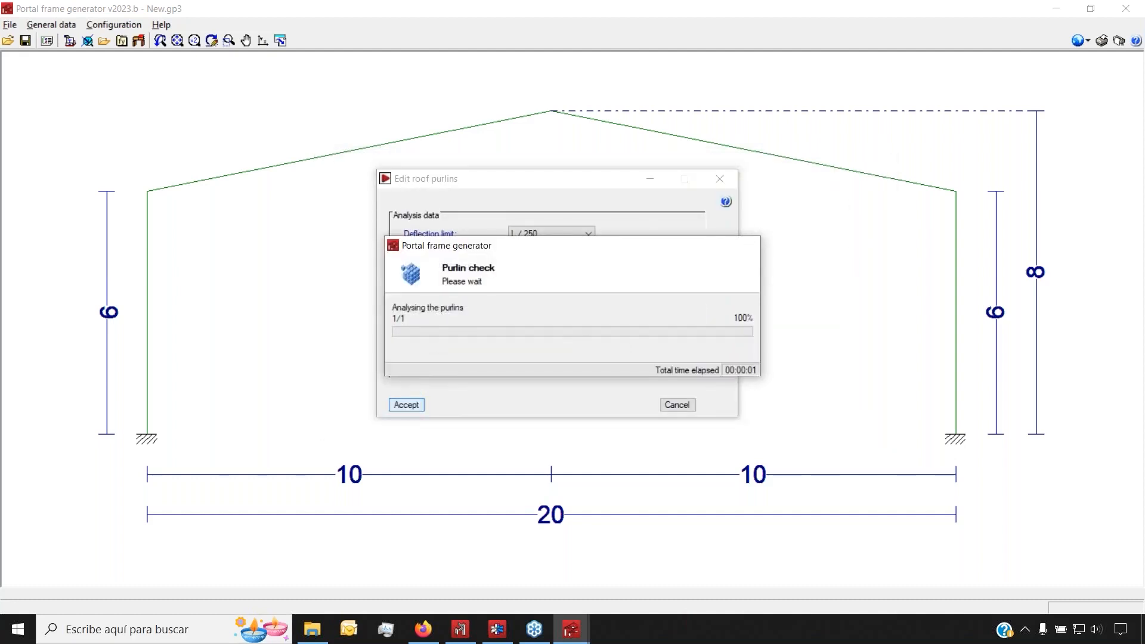
Open the roof purlin ULS checks report and view its export formats without exporting
left_click(554, 327)
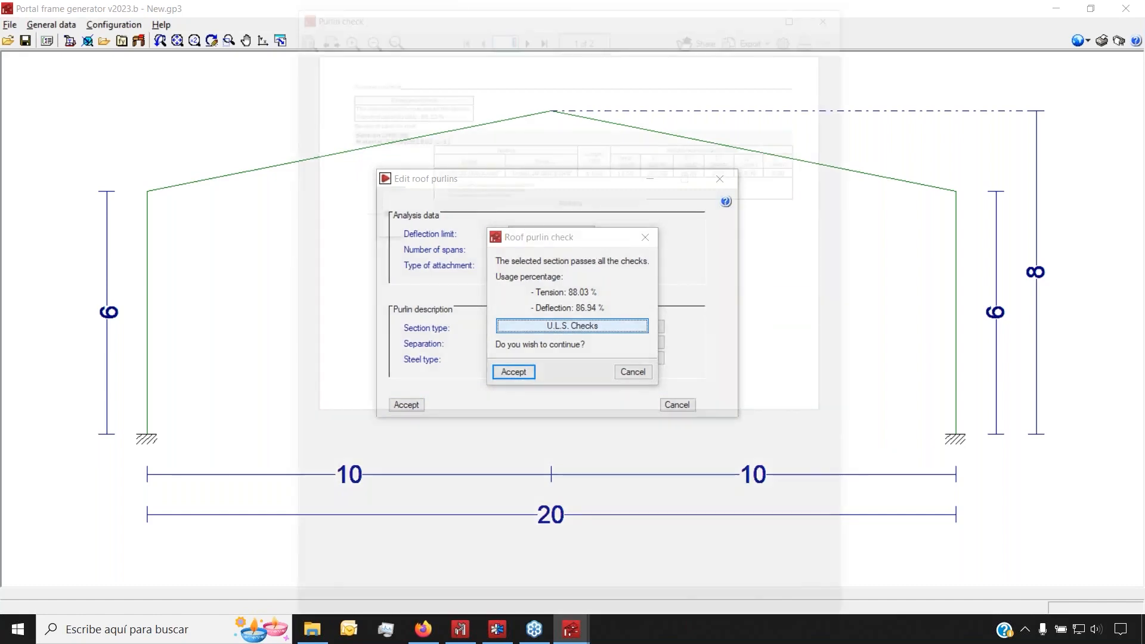
scroll(537, 193, "down", 5)
scroll(537, 194, "down", 3)
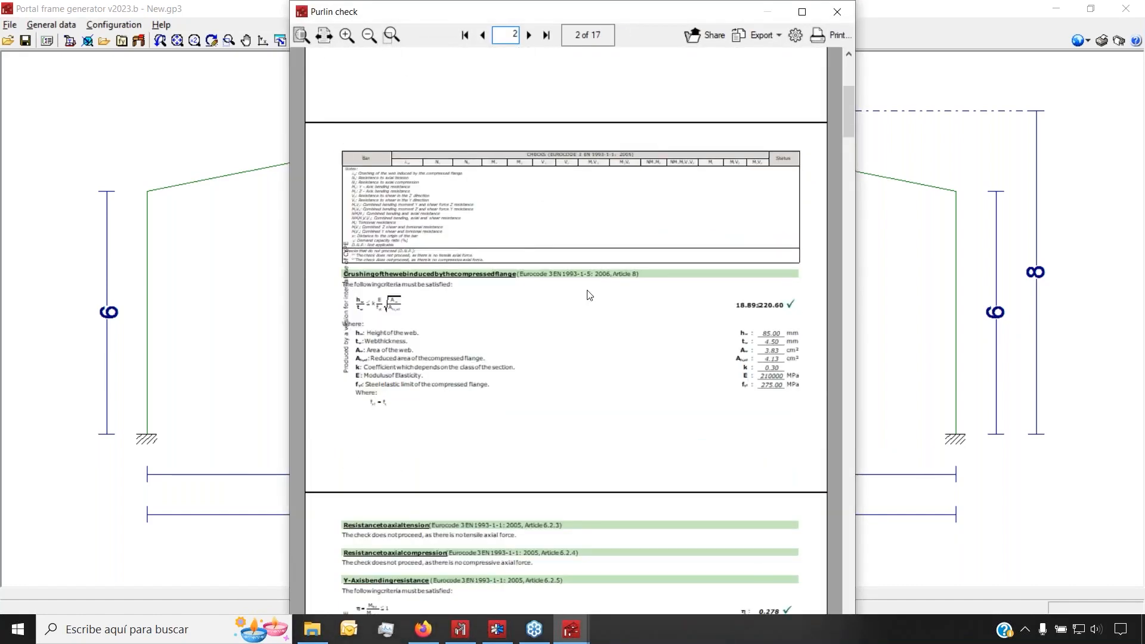
scroll(591, 290, "down", 5)
scroll(594, 291, "down", 3)
scroll(594, 291, "down", 6)
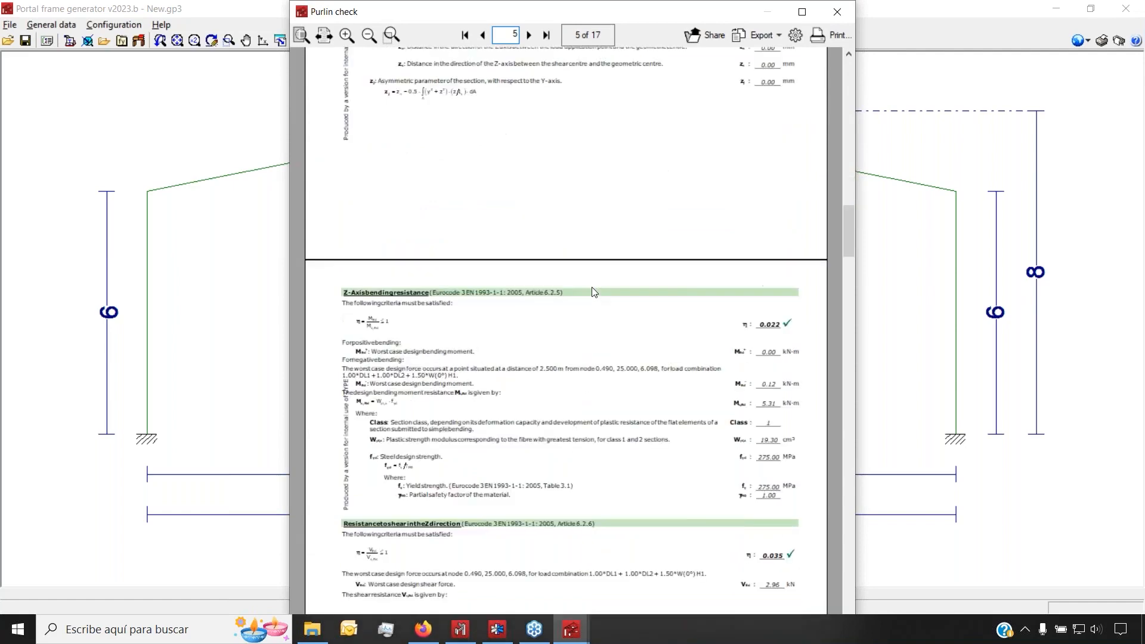
left_click(760, 36)
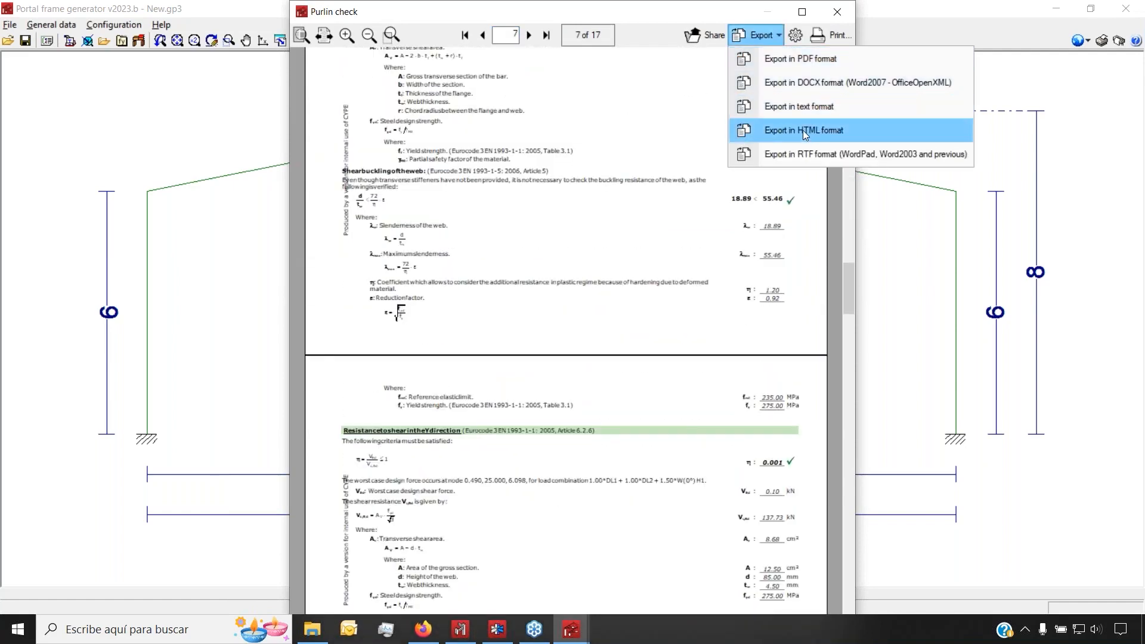
left_click(656, 140)
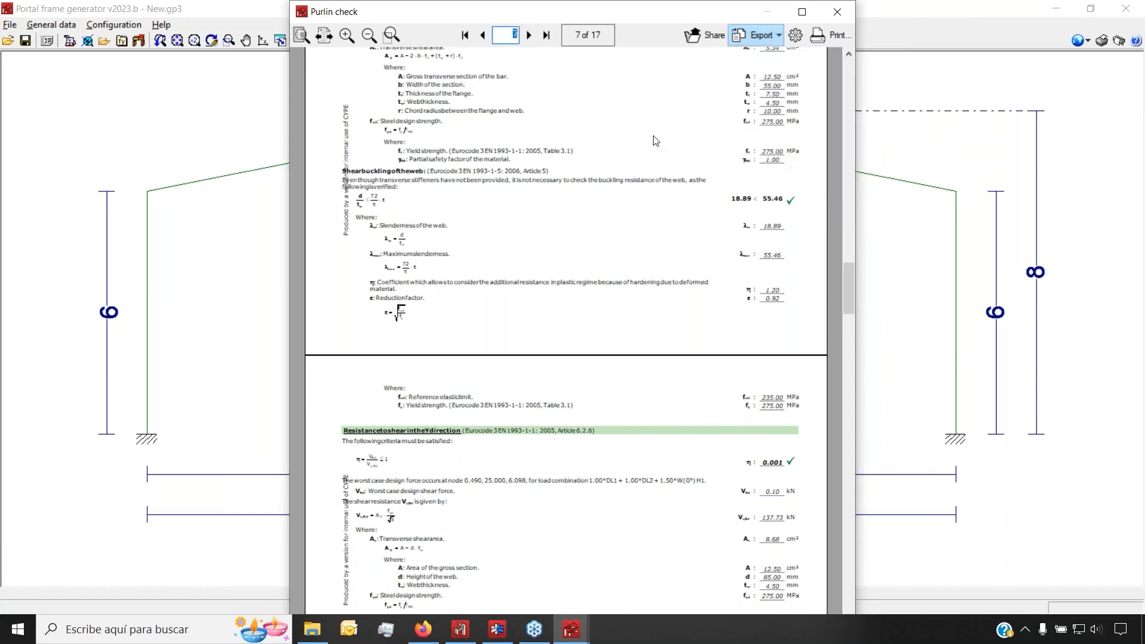
Read the remaining Eurocode 3 checks, including torsional resistance at 0.256, then close the report
scroll(656, 141, "down", 8)
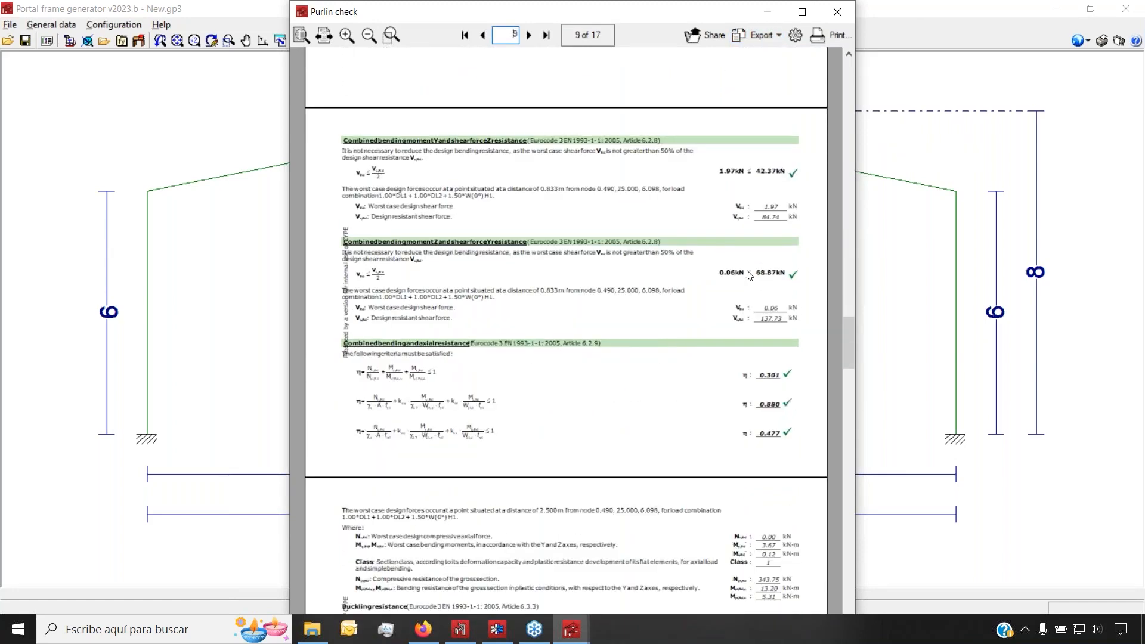
scroll(651, 301, "up", 3, "ctrl")
scroll(651, 301, "down", 1)
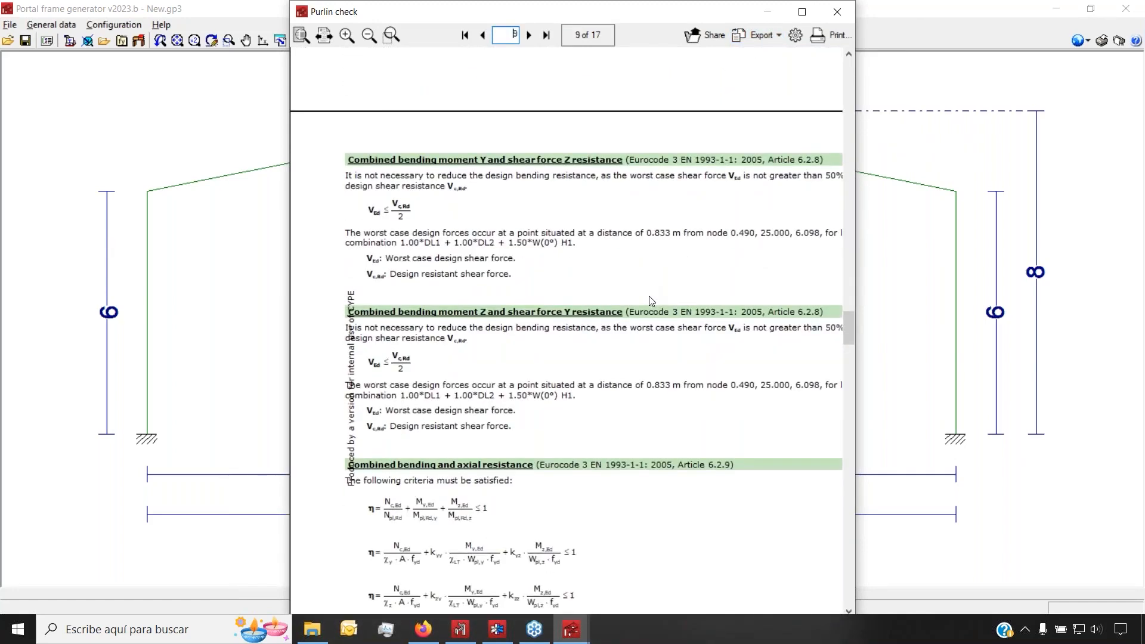
scroll(651, 301, "down", 1)
scroll(607, 265, "down", 3, "ctrl")
scroll(608, 266, "down", 2)
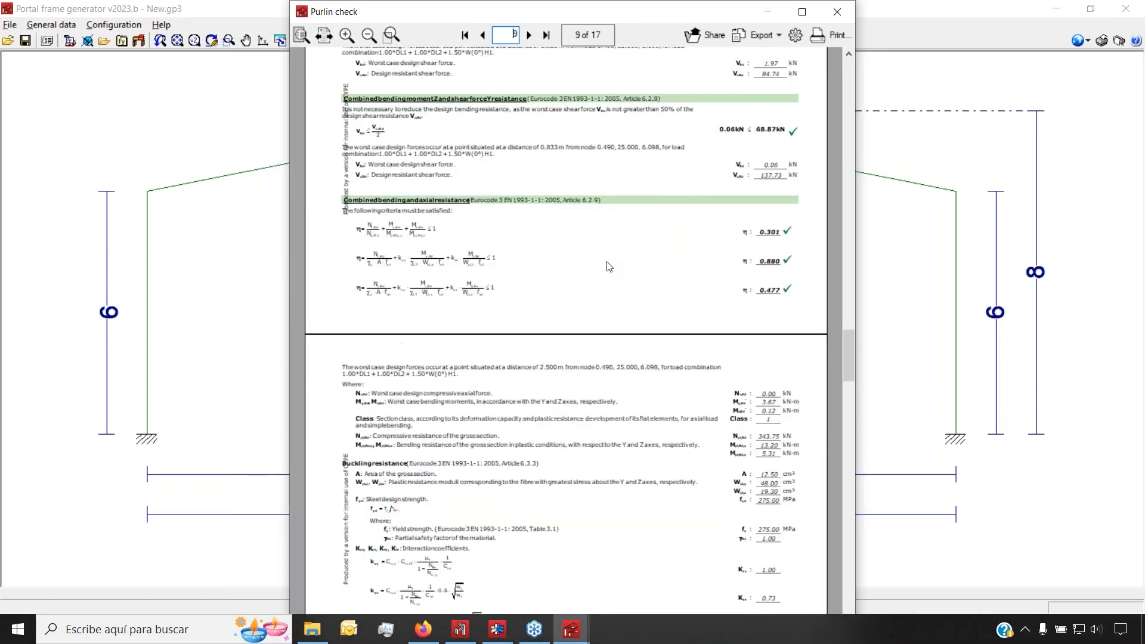
scroll(609, 267, "down", 12)
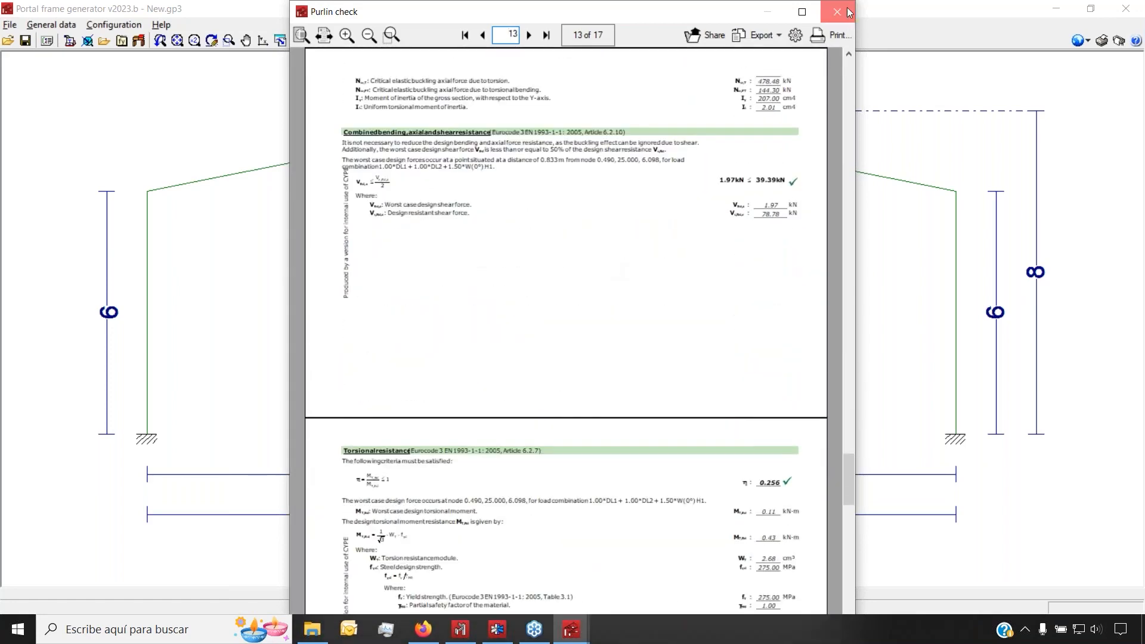
left_click(837, 12)
Place the roof purlins, then give the lateral purlins S275 (EN 1993-1-1) steel and a UPE 80 section
left_click(510, 370)
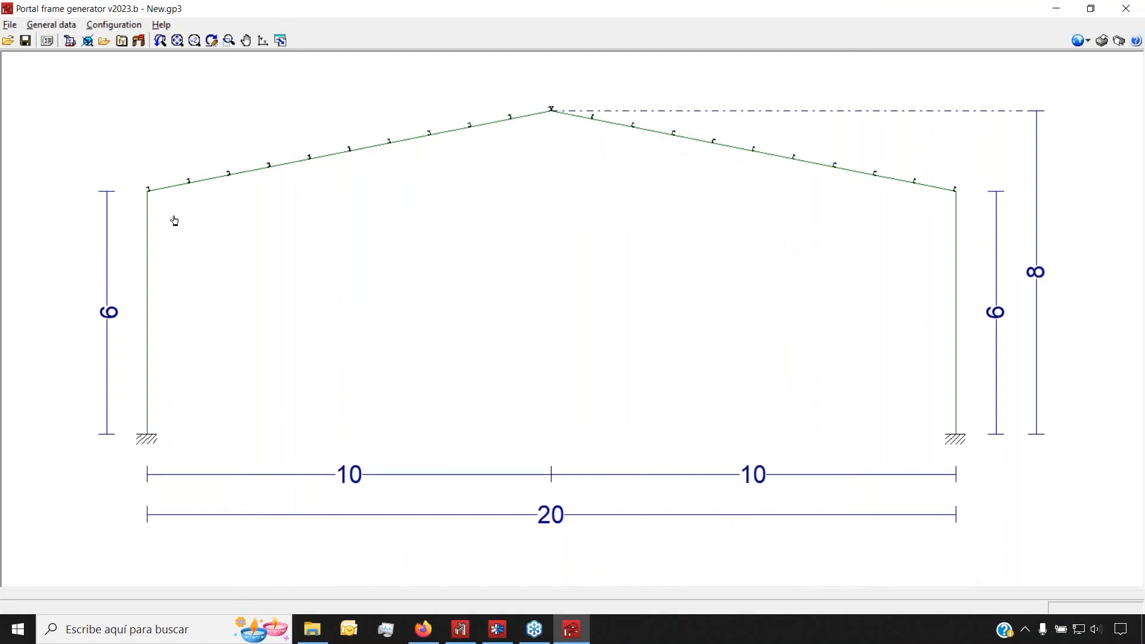
left_click(69, 40)
left_click(551, 310)
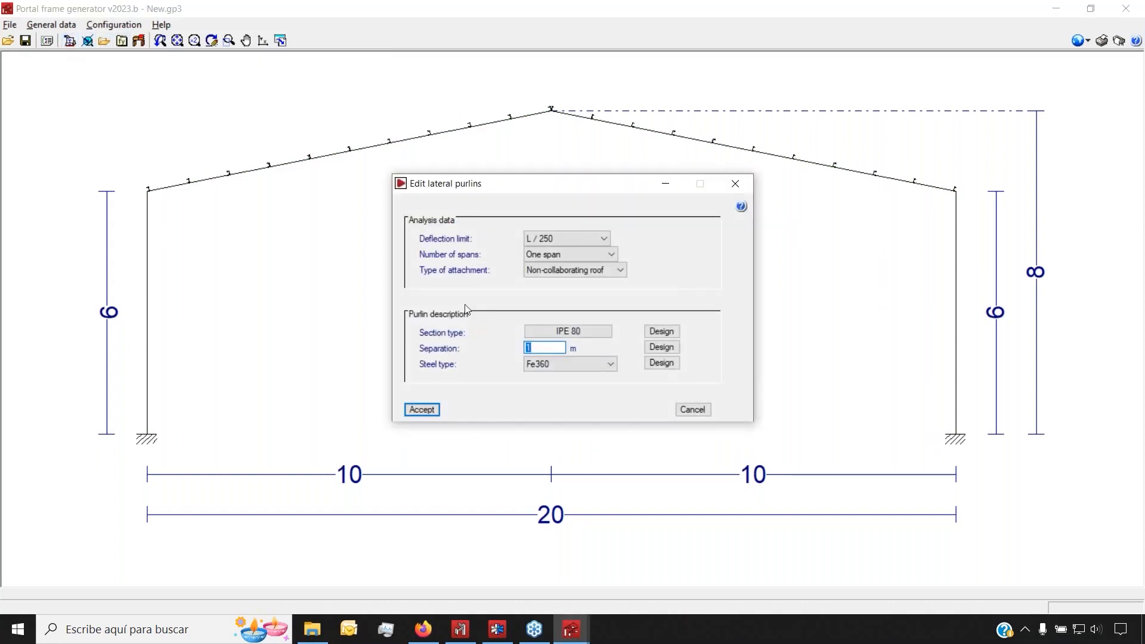
left_click(564, 367)
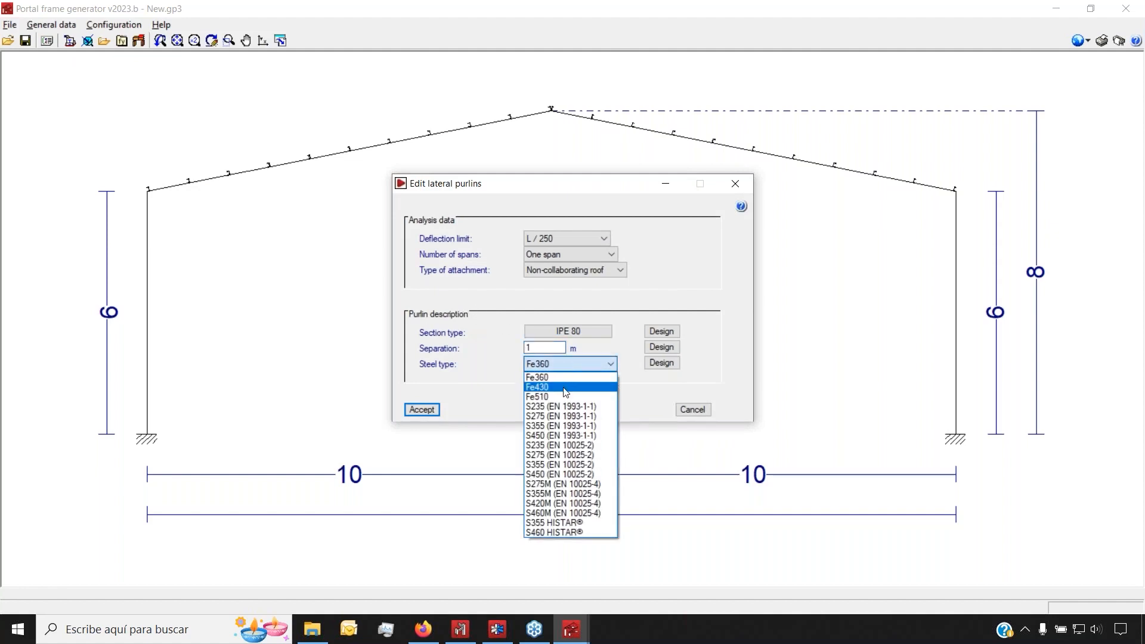
left_click(560, 416)
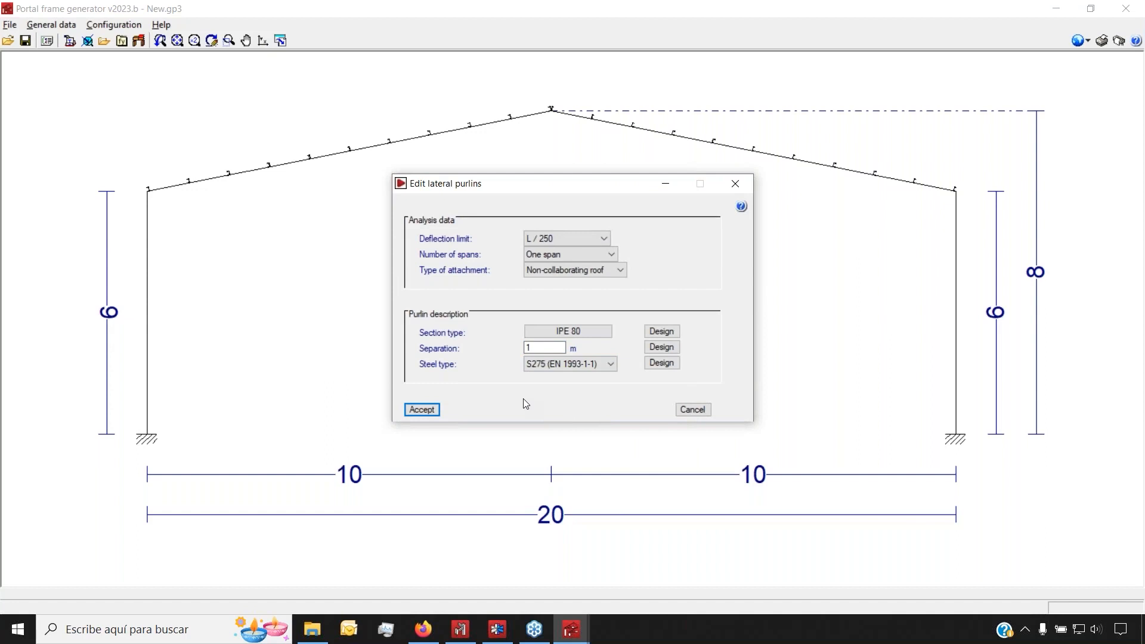
left_click(536, 332)
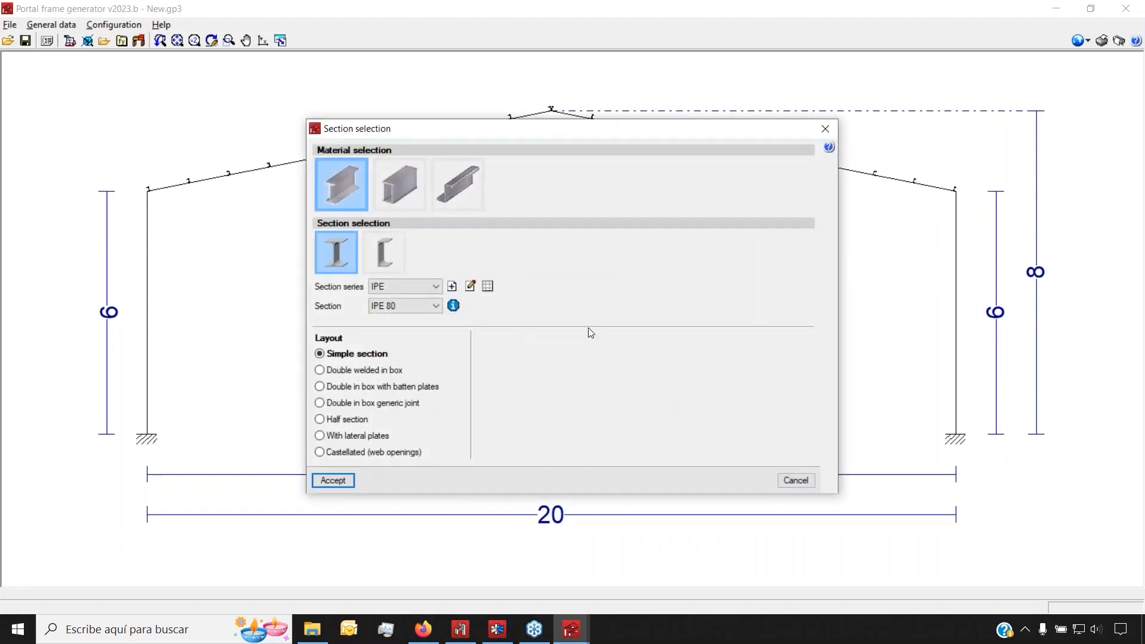
left_click(394, 256)
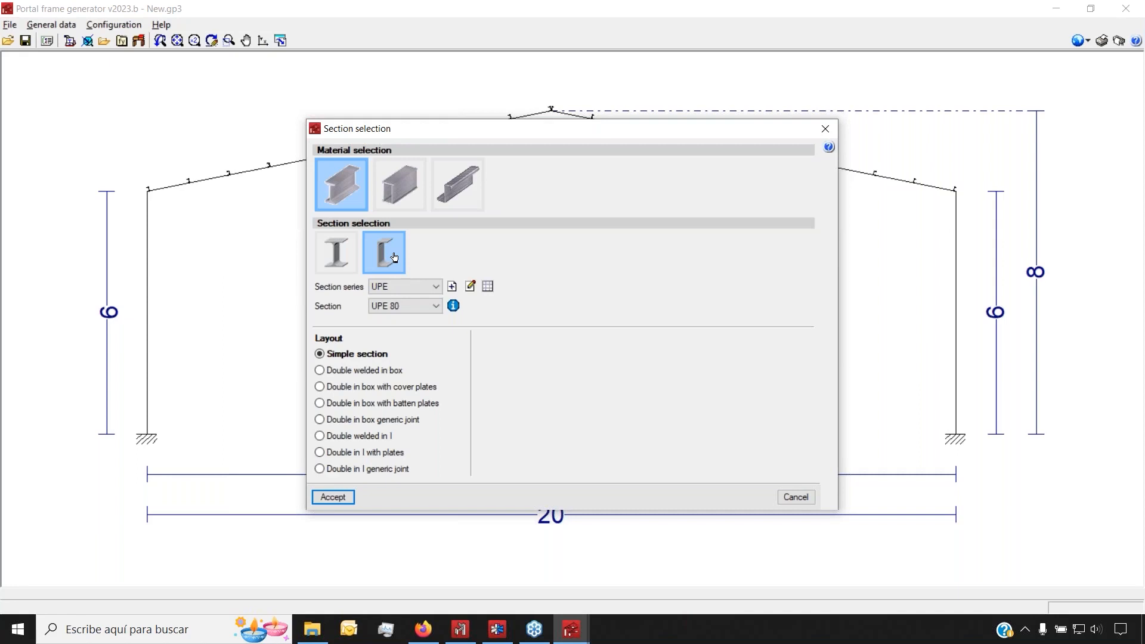
left_click(333, 496)
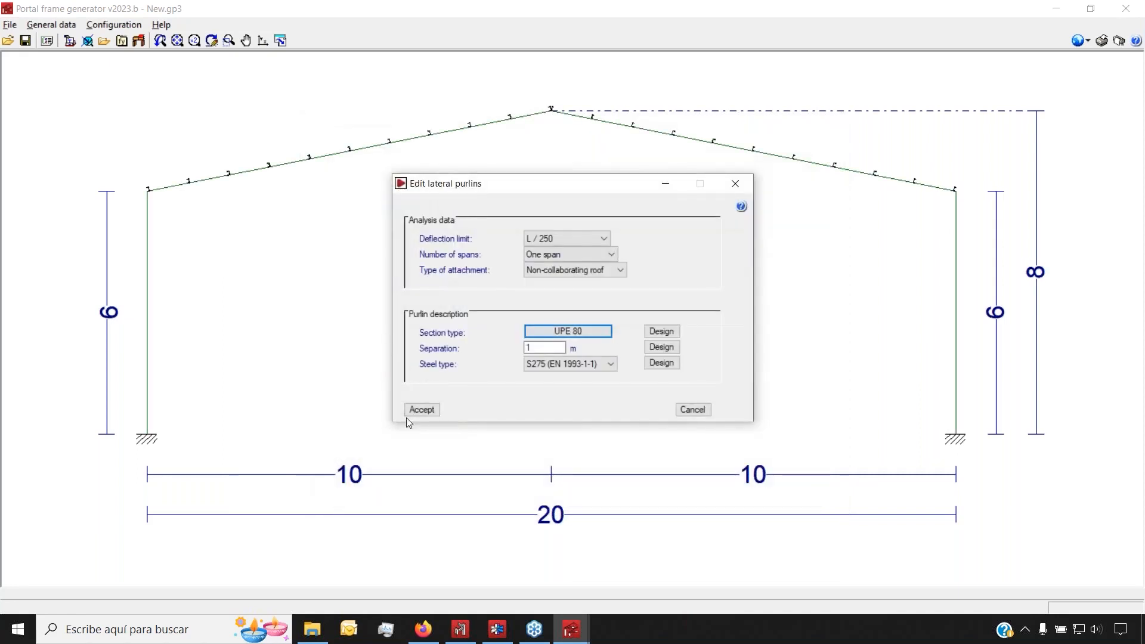
Auto-design the lateral purlins as UPE 120 (88.19 %) and accept their passing check
left_click(661, 330)
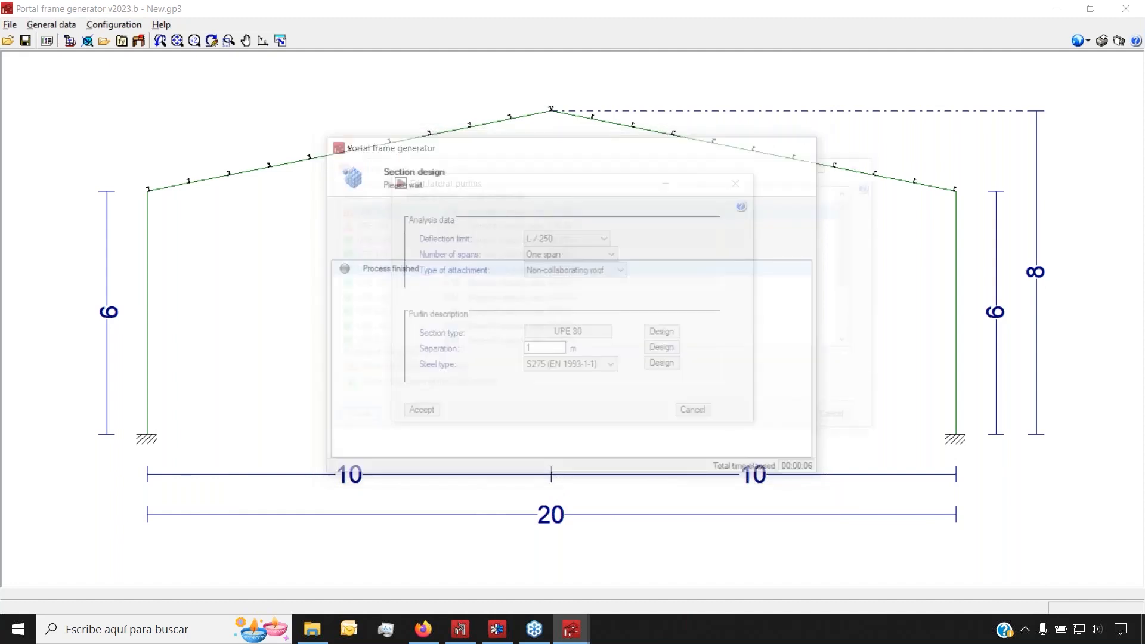
left_click(378, 239)
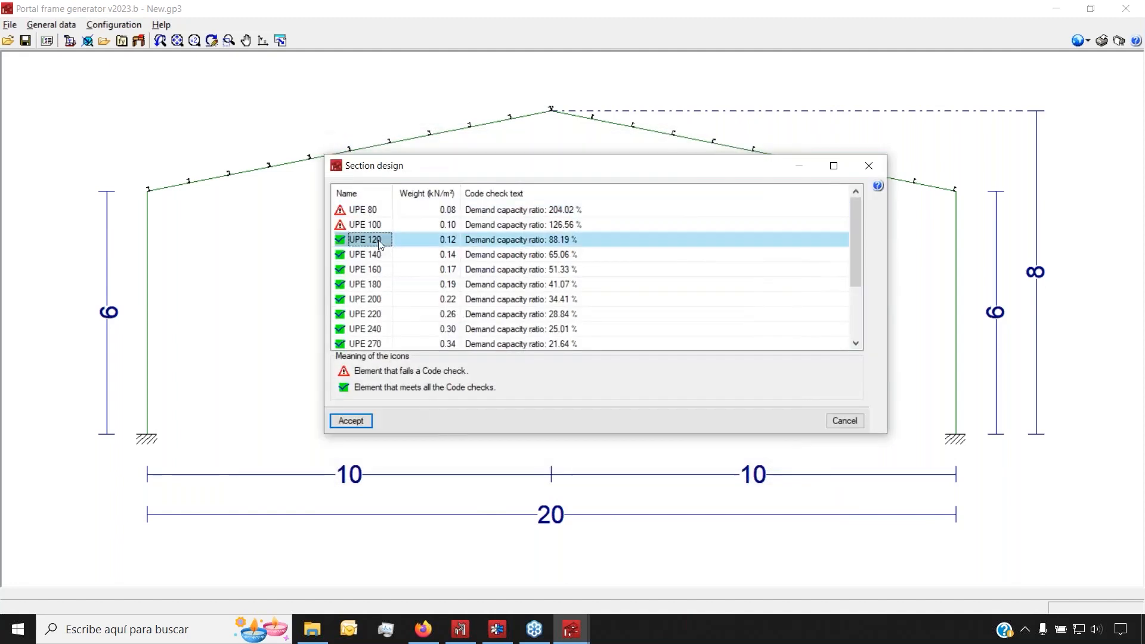
left_click(352, 421)
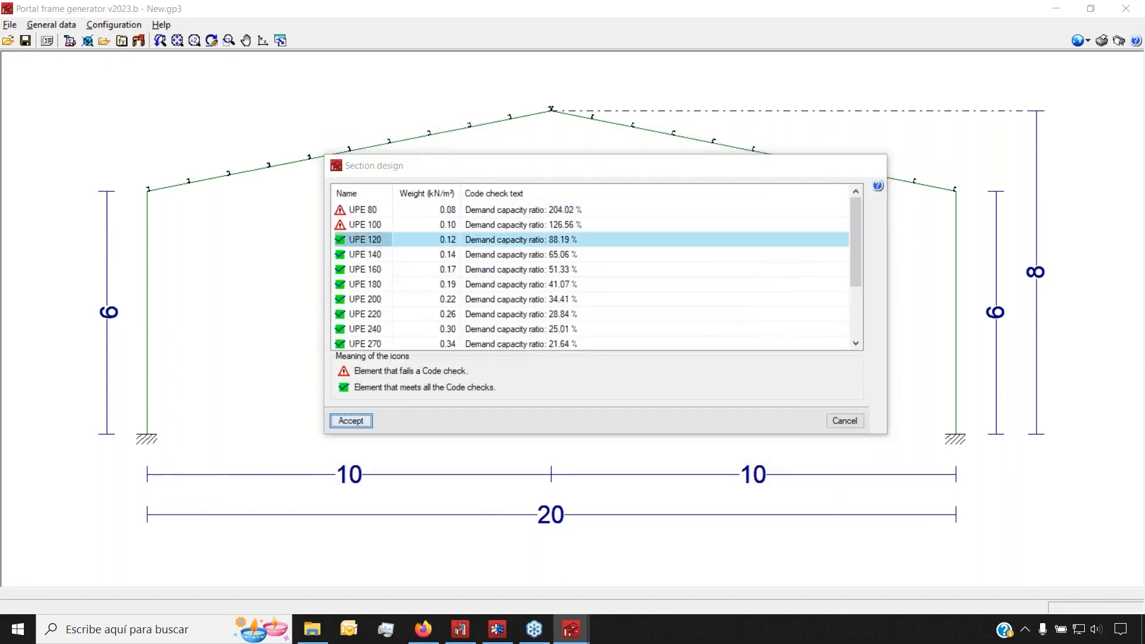
left_click(421, 411)
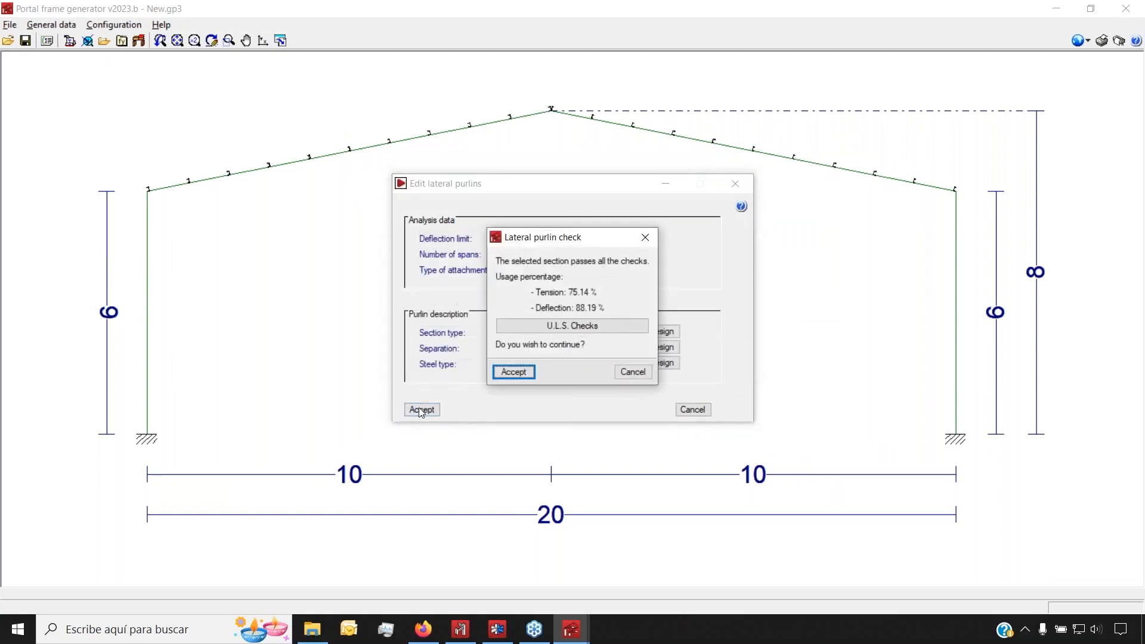
left_click(513, 372)
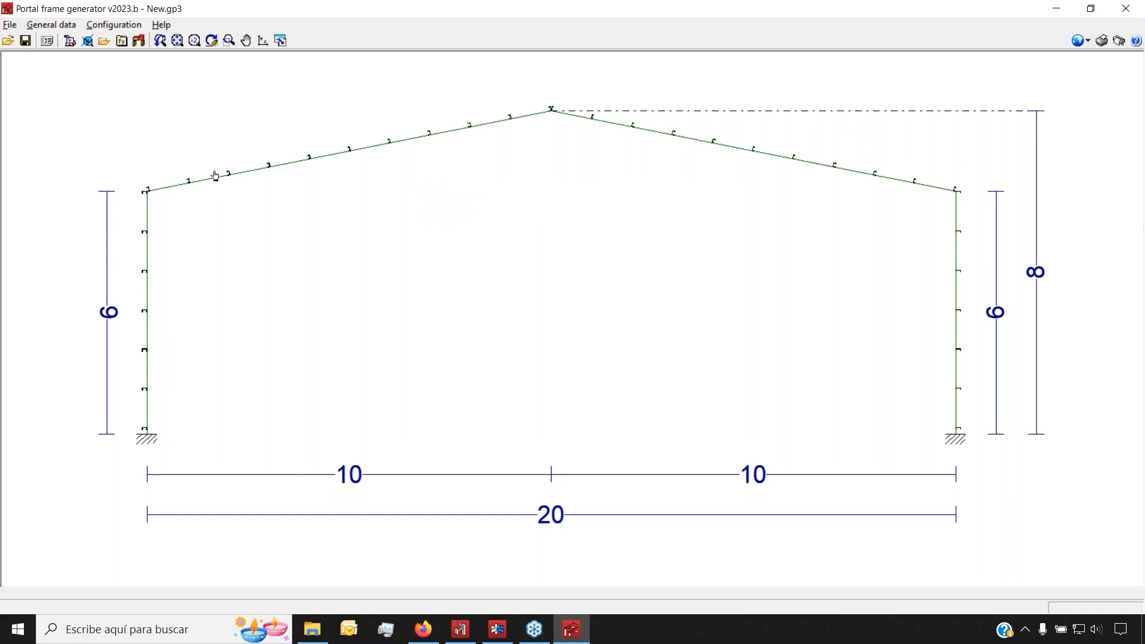
Start the CYPE 3D export, accepting both purlin checks, with non-sway buckling and full 3D frames
left_click(138, 42)
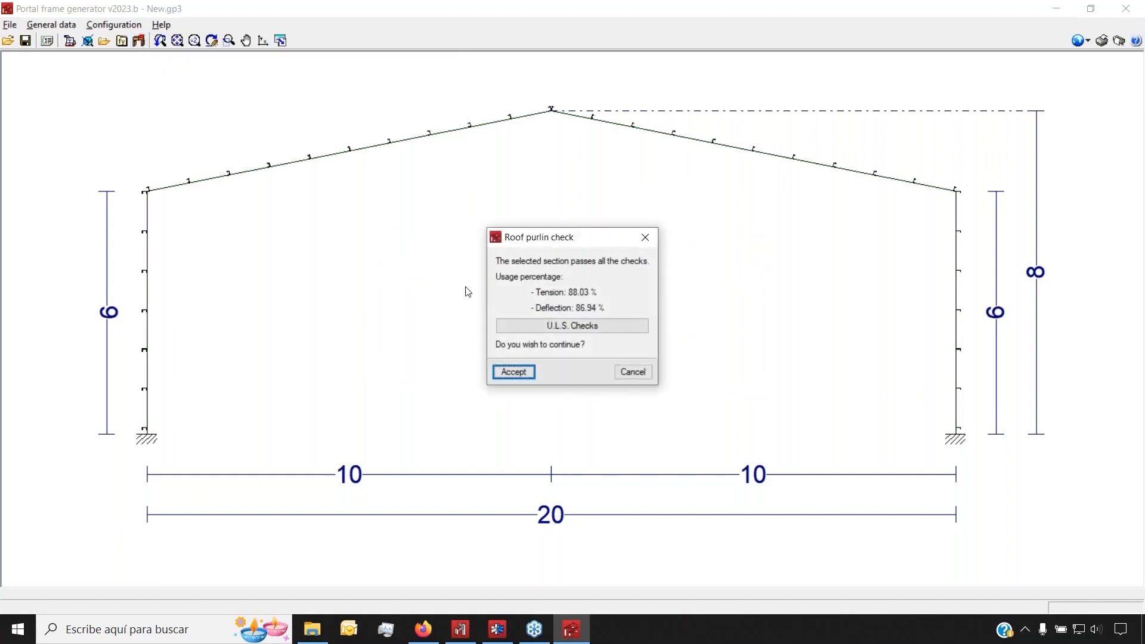
left_click(503, 373)
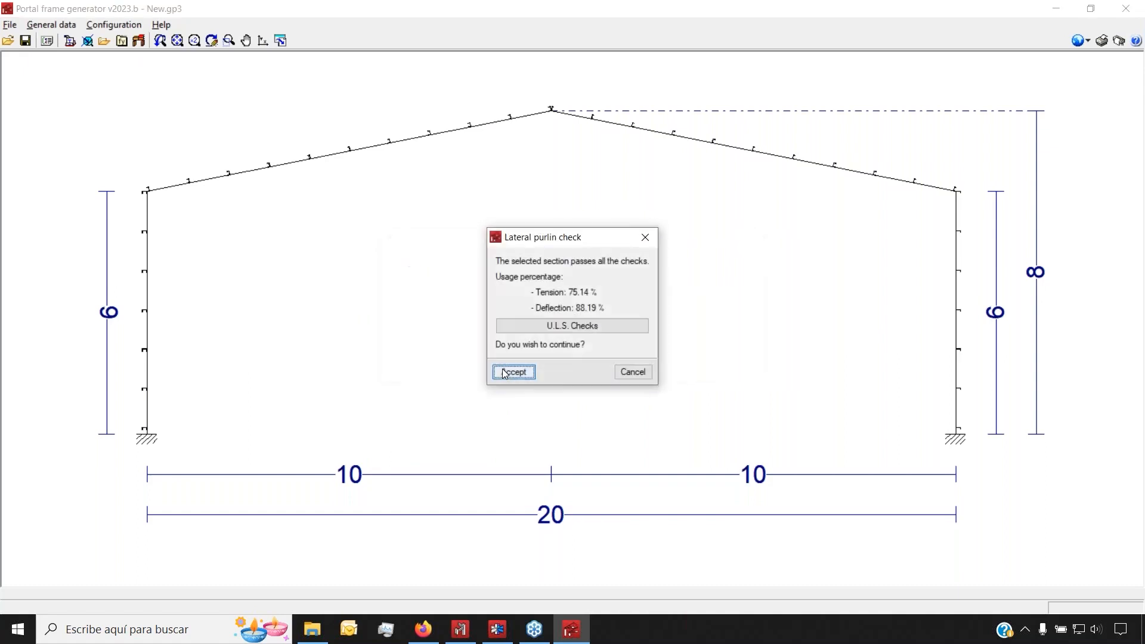
left_click(504, 372)
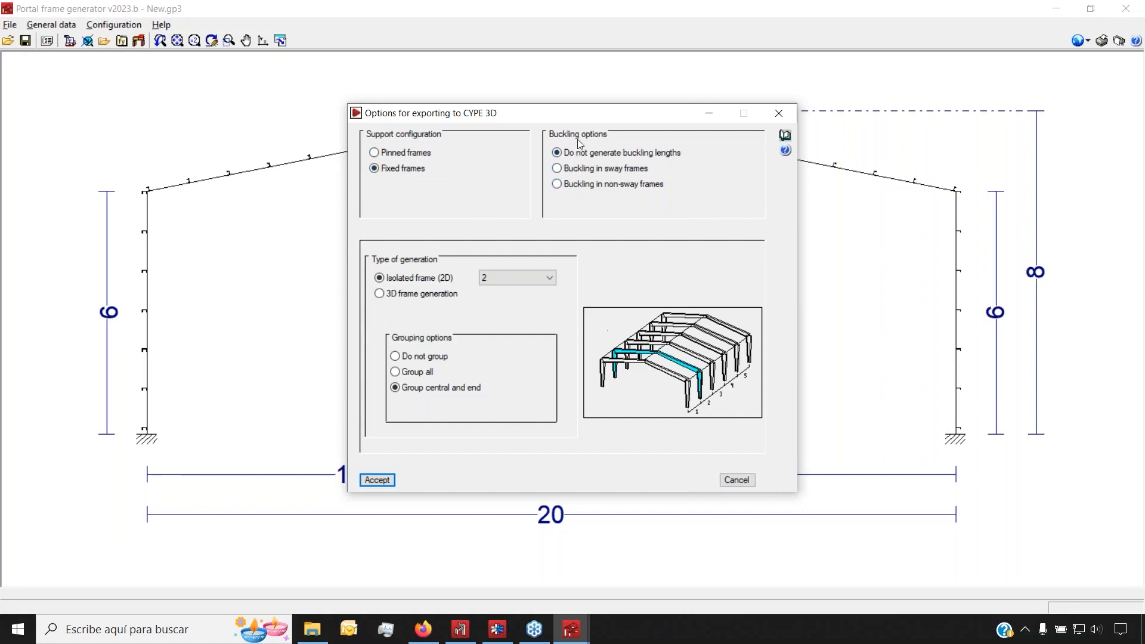
left_click(578, 183)
left_click(420, 294)
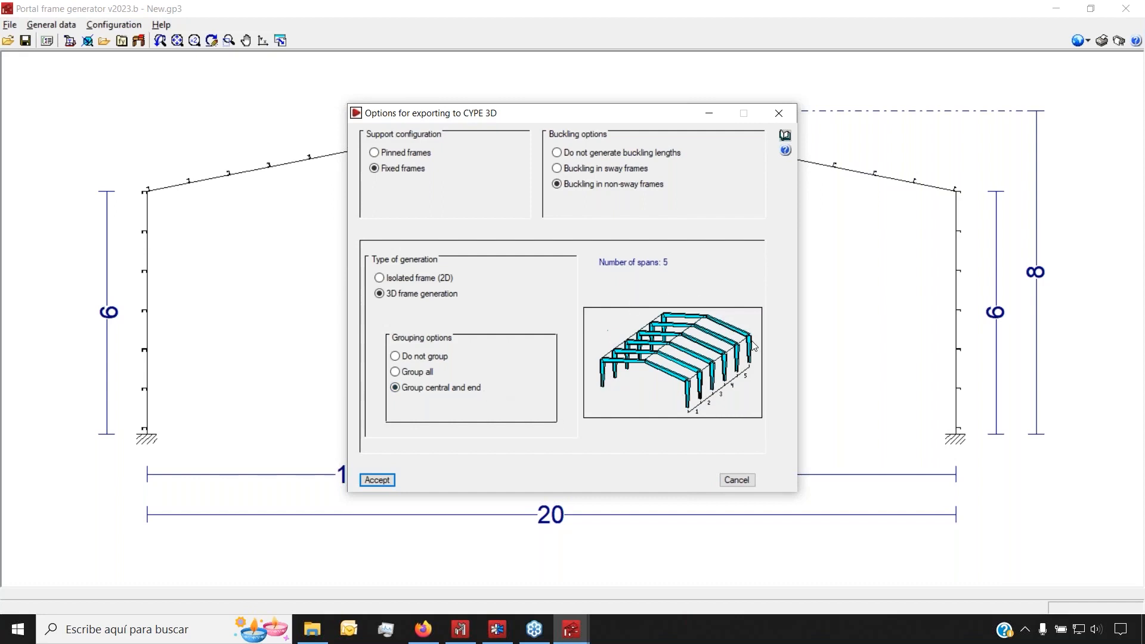
Confirm the export options and load note, export to CYPE 3D, and skip saving the project
left_click(378, 481)
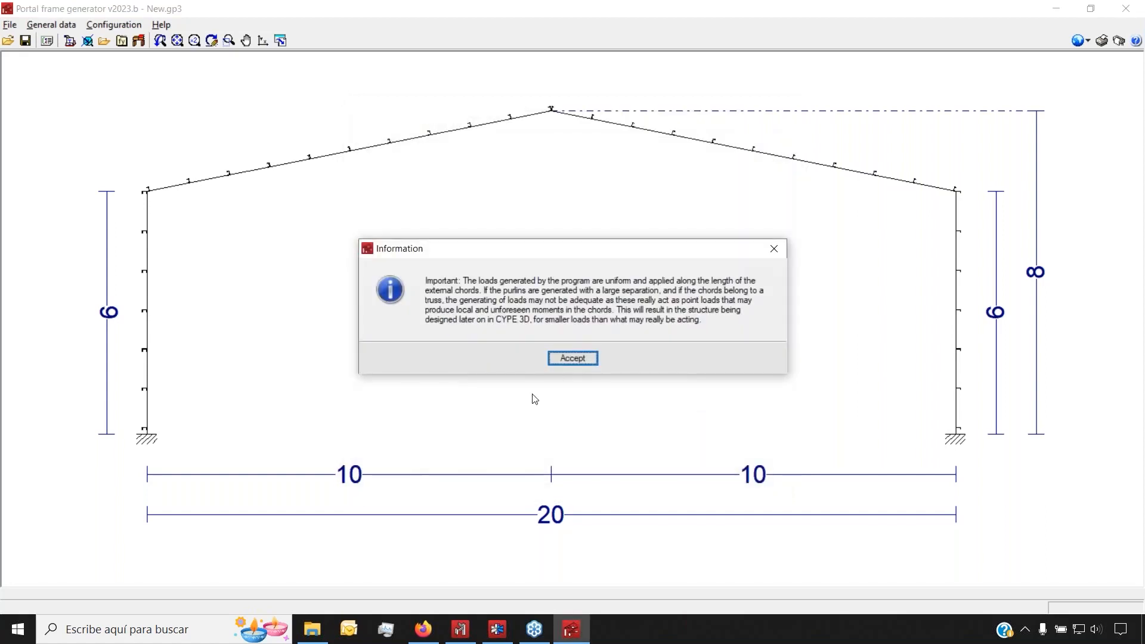
left_click(573, 358)
left_click(537, 348)
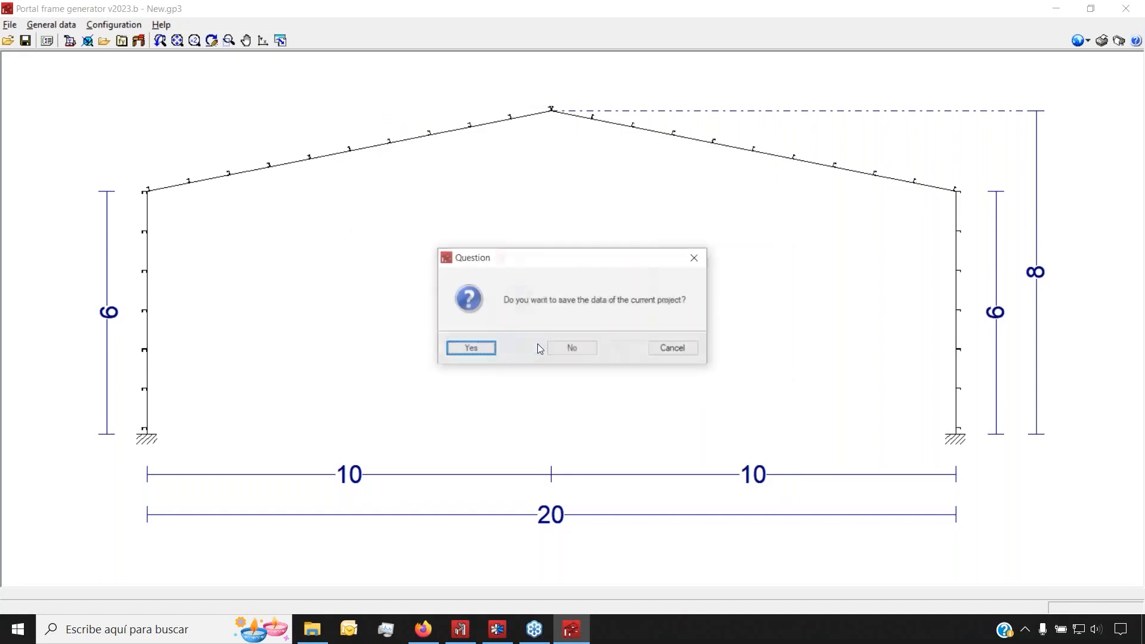
left_click(572, 348)
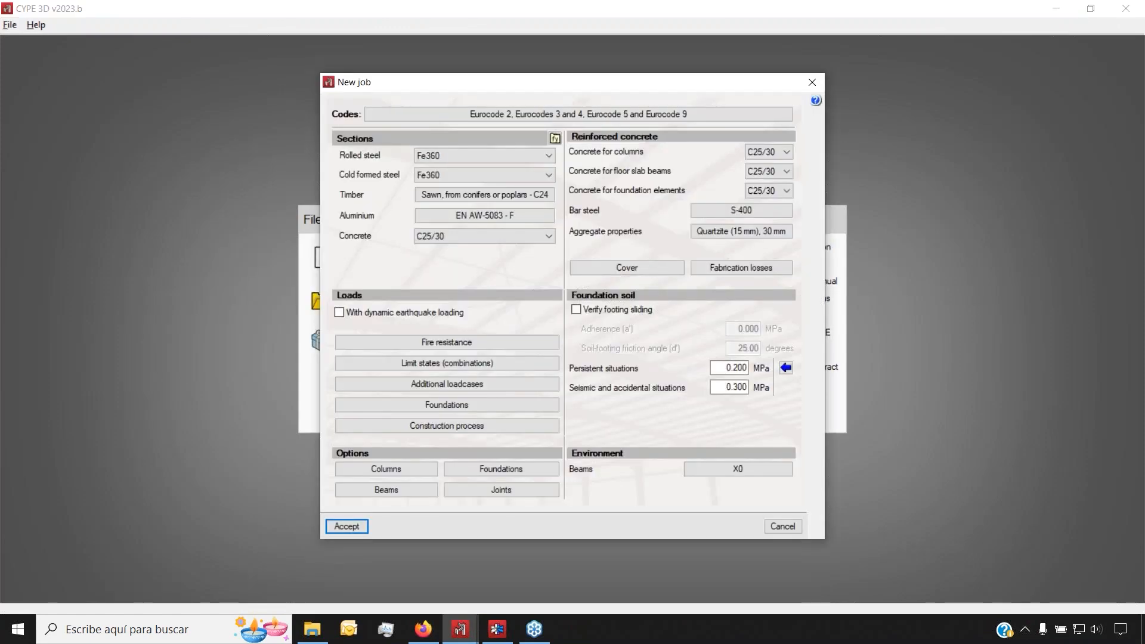
Keep Eurocode 2 (EU) for concrete and add use categories E. Warehouses and H. Roofs
left_click(410, 115)
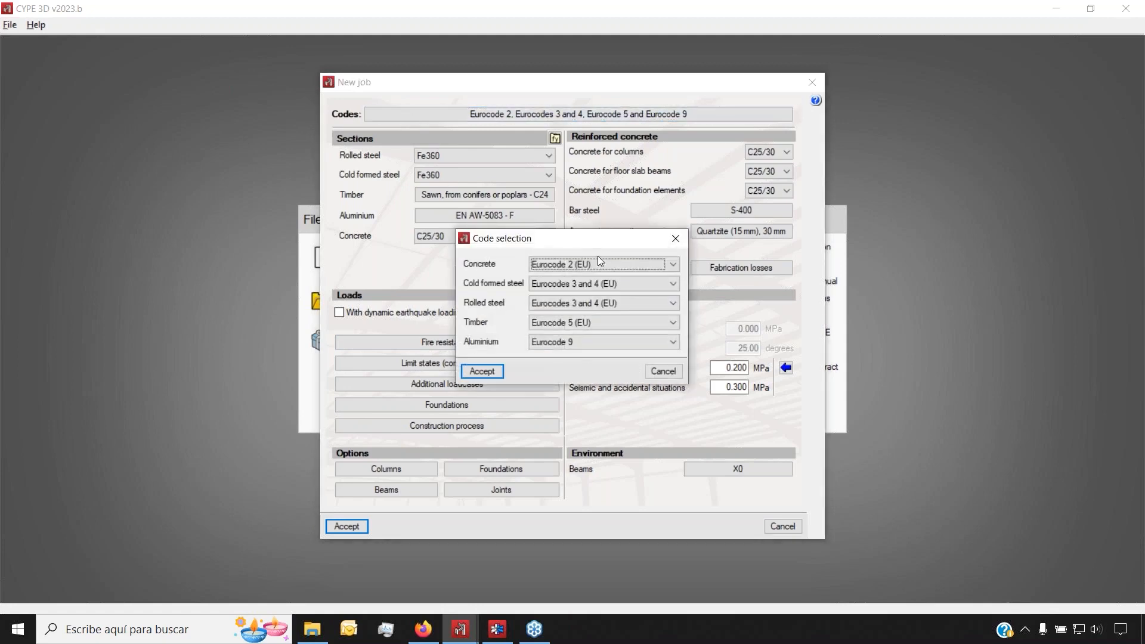
left_click(597, 262)
left_click(611, 262)
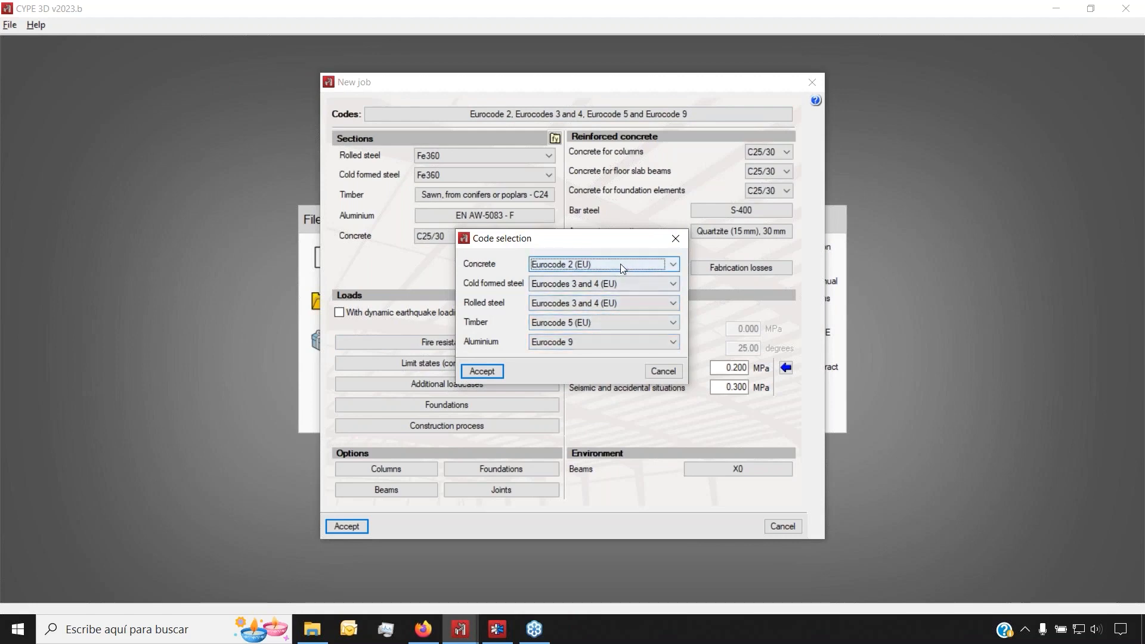
left_click(483, 370)
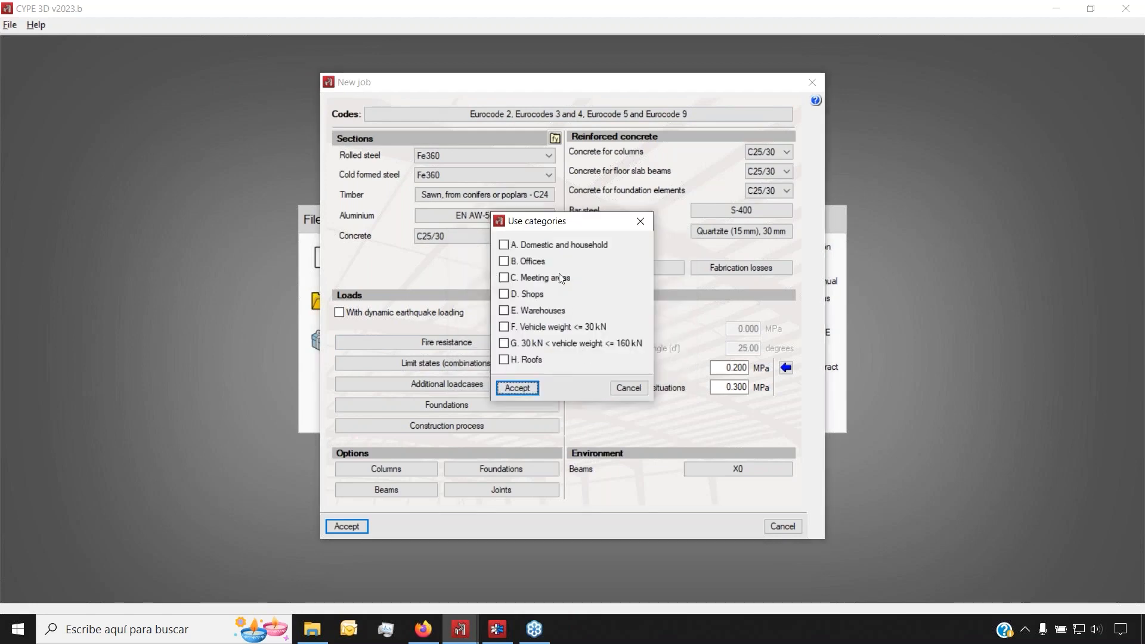
left_click(511, 314)
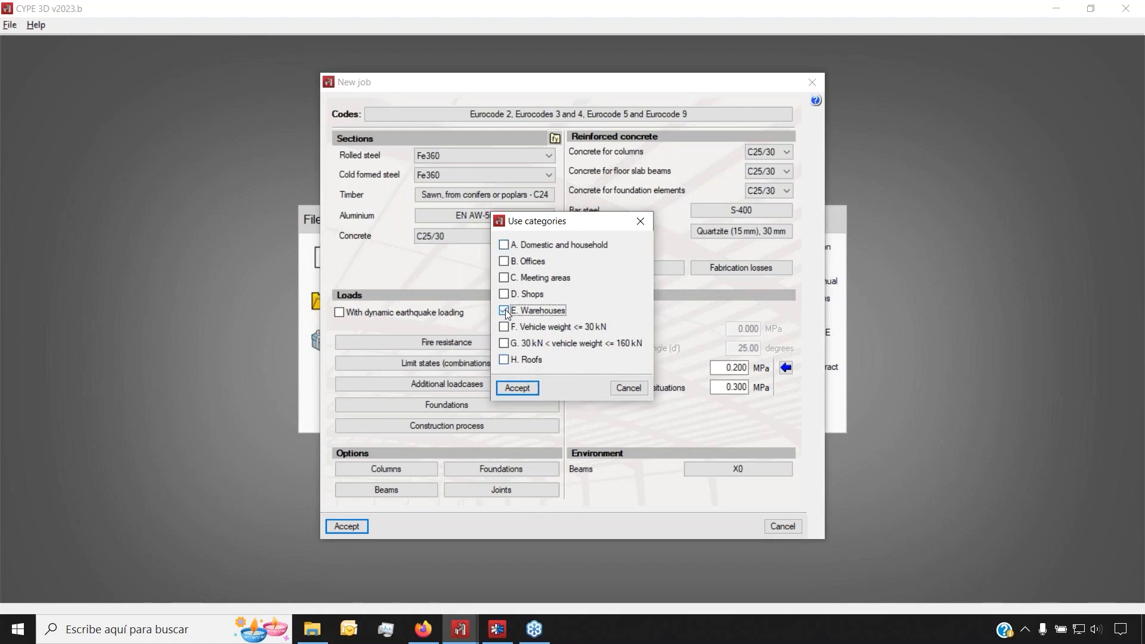
left_click(511, 360)
left_click(518, 387)
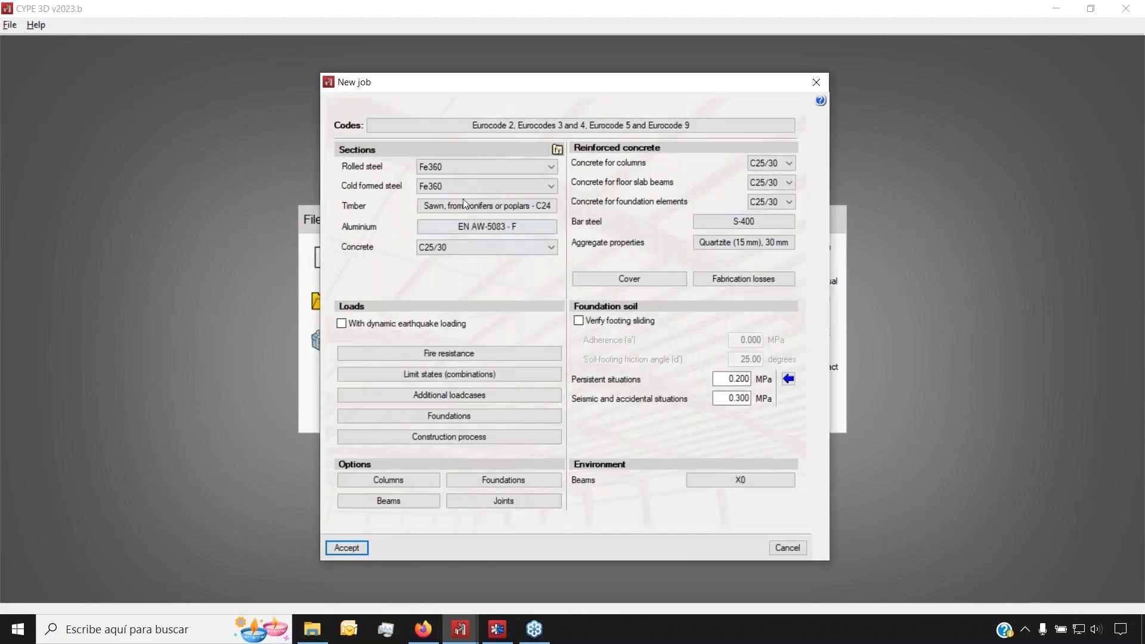
Set rolled and cold formed steel to S275, review loadcases and combinations, and accept the job
left_click(452, 165)
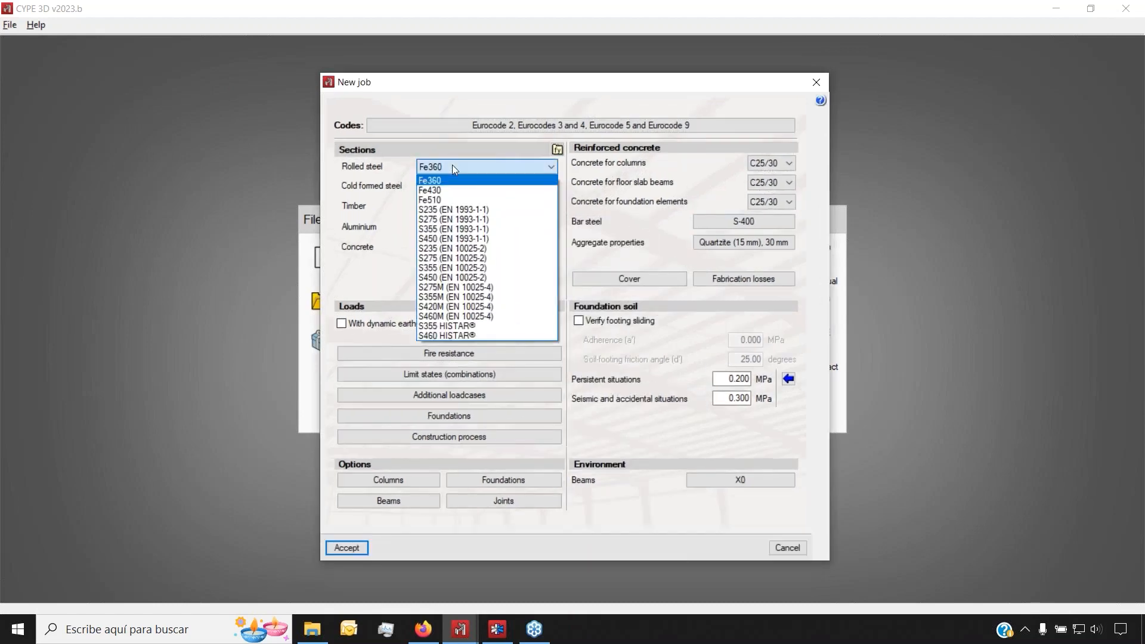
left_click(463, 219)
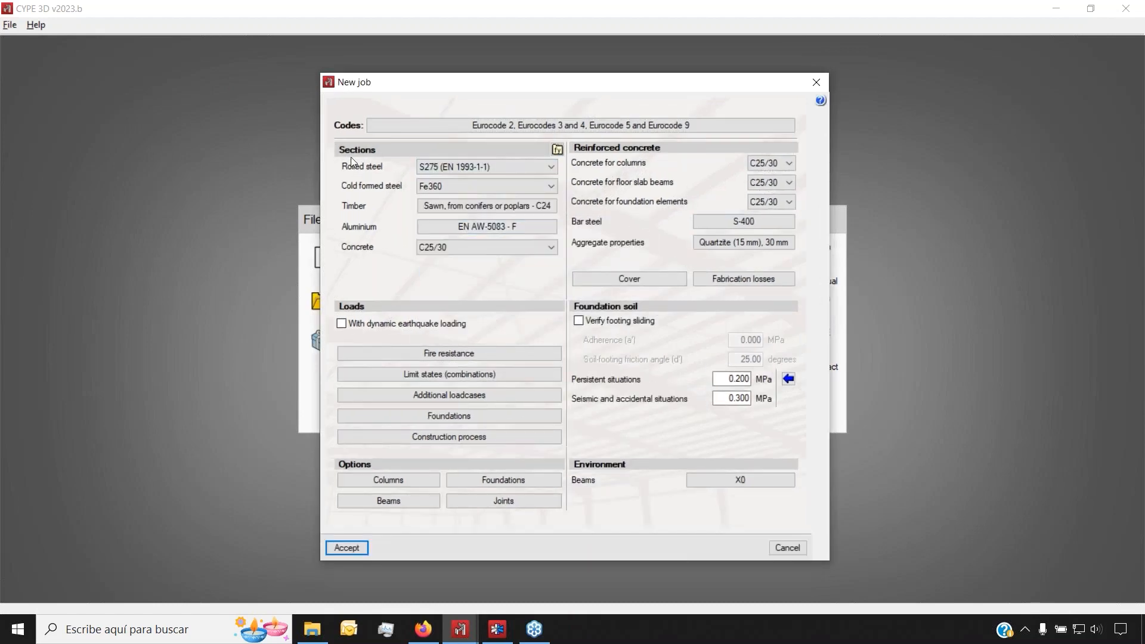
left_click(463, 184)
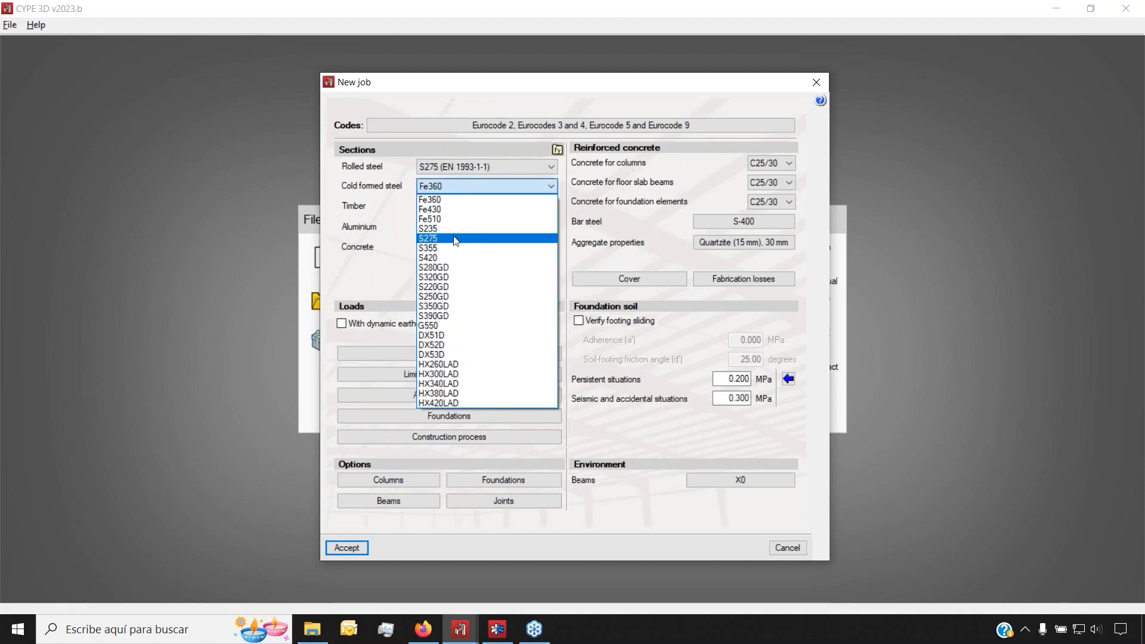
left_click(468, 235)
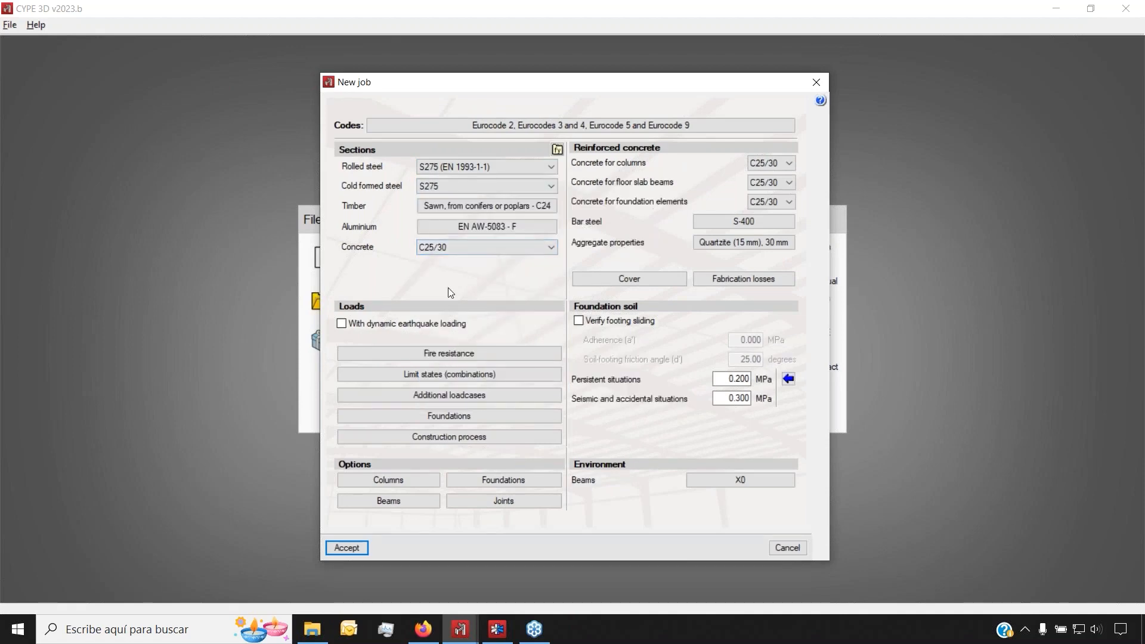
left_click(475, 396)
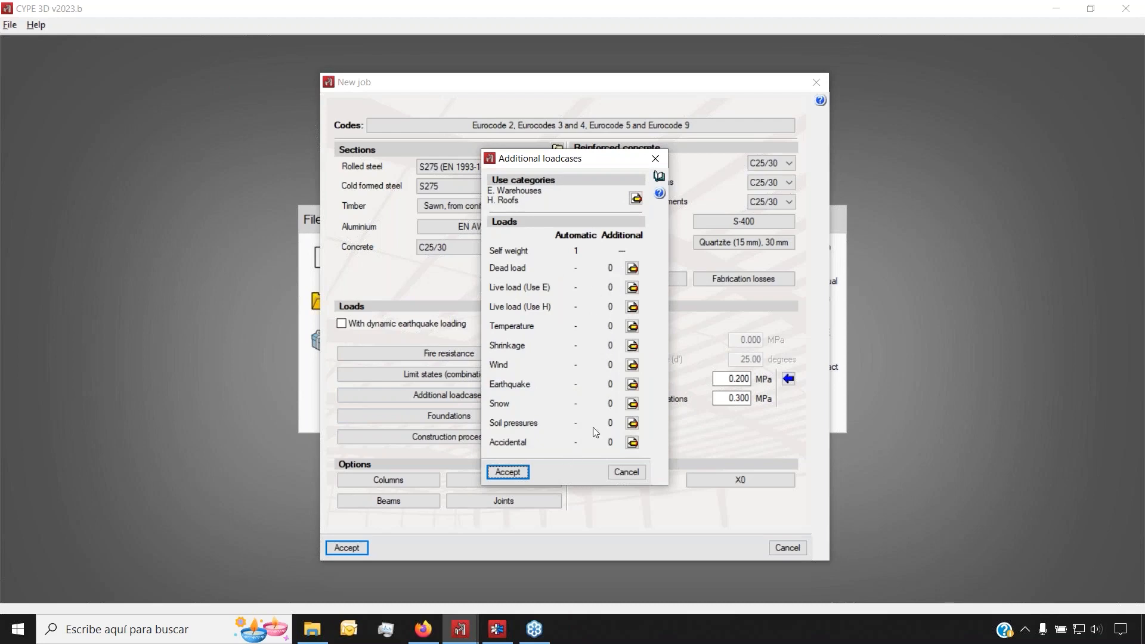
left_click(621, 472)
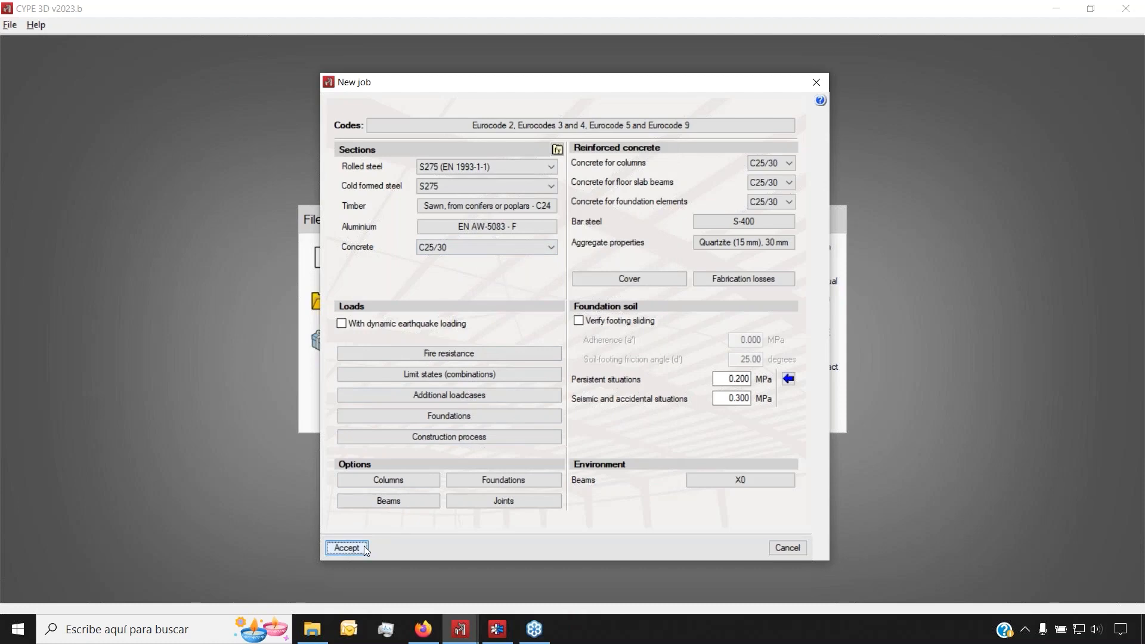
left_click(449, 374)
left_click(461, 416)
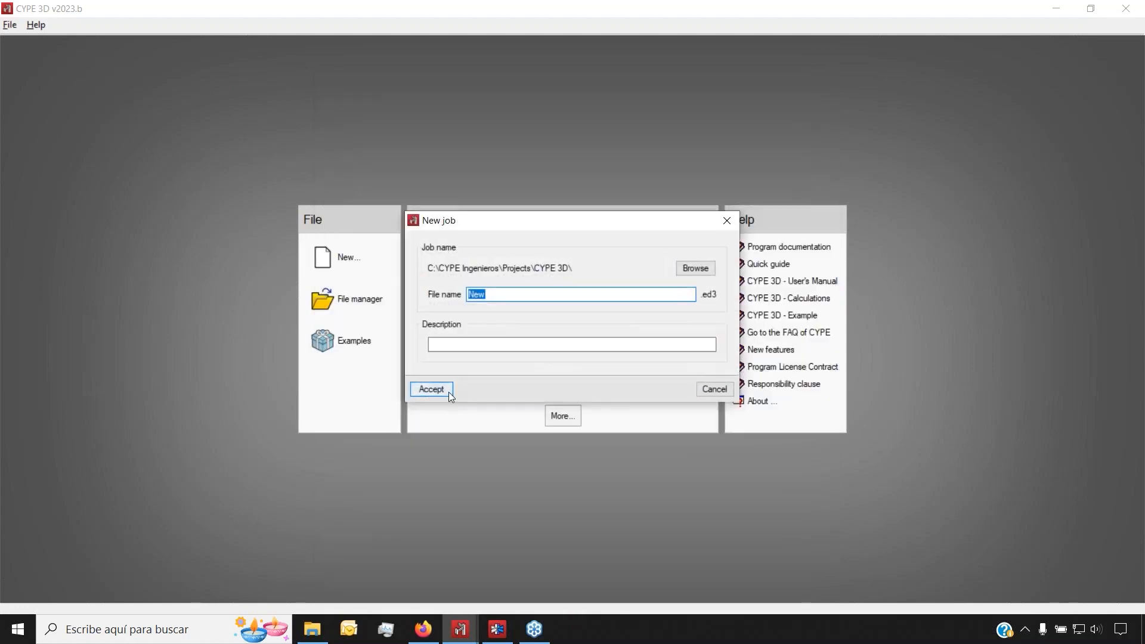
Save the job as New, overwriting the existing New.ed3 file
left_click(449, 392)
left_click(479, 349)
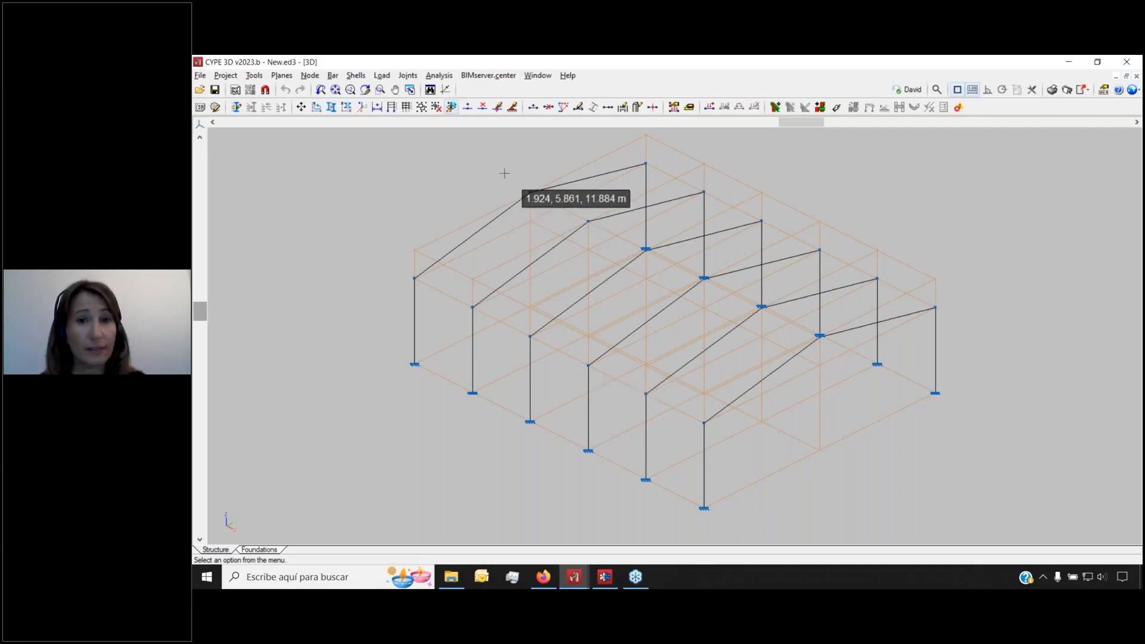
Make LL the visible loadcase with View all ticked, so loads of every loadcase appear
left_click(382, 76)
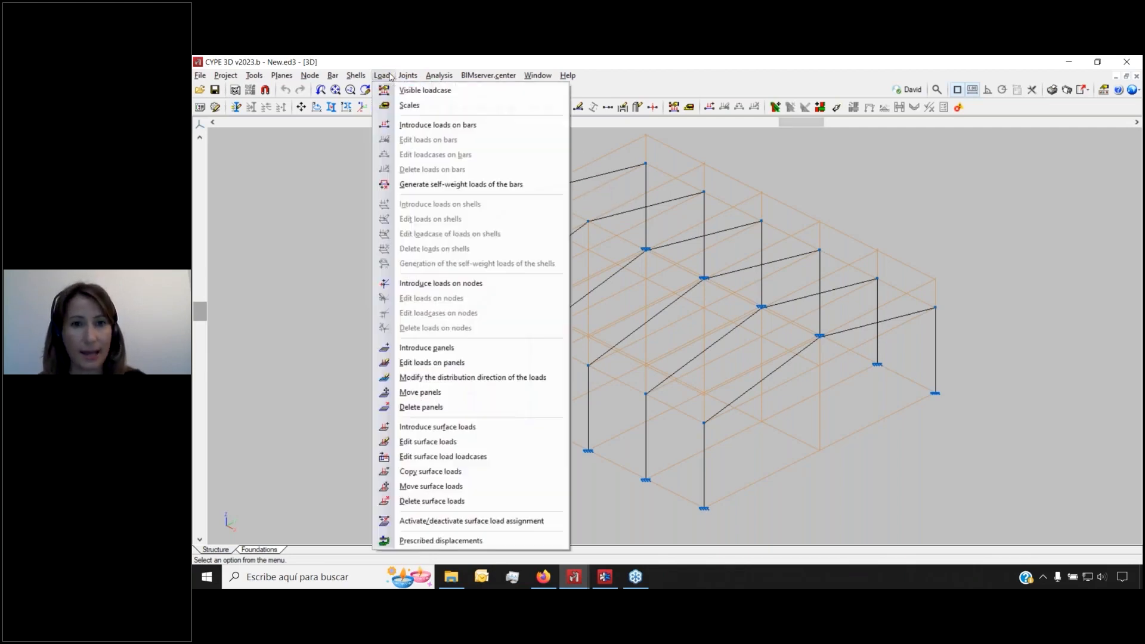
left_click(425, 90)
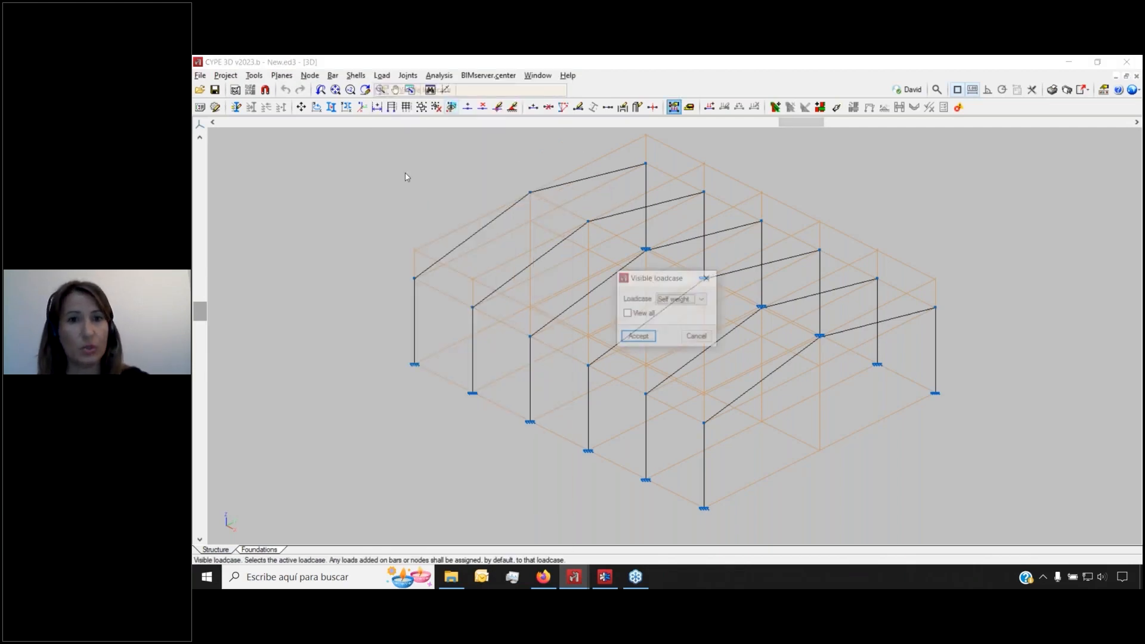
left_click(686, 299)
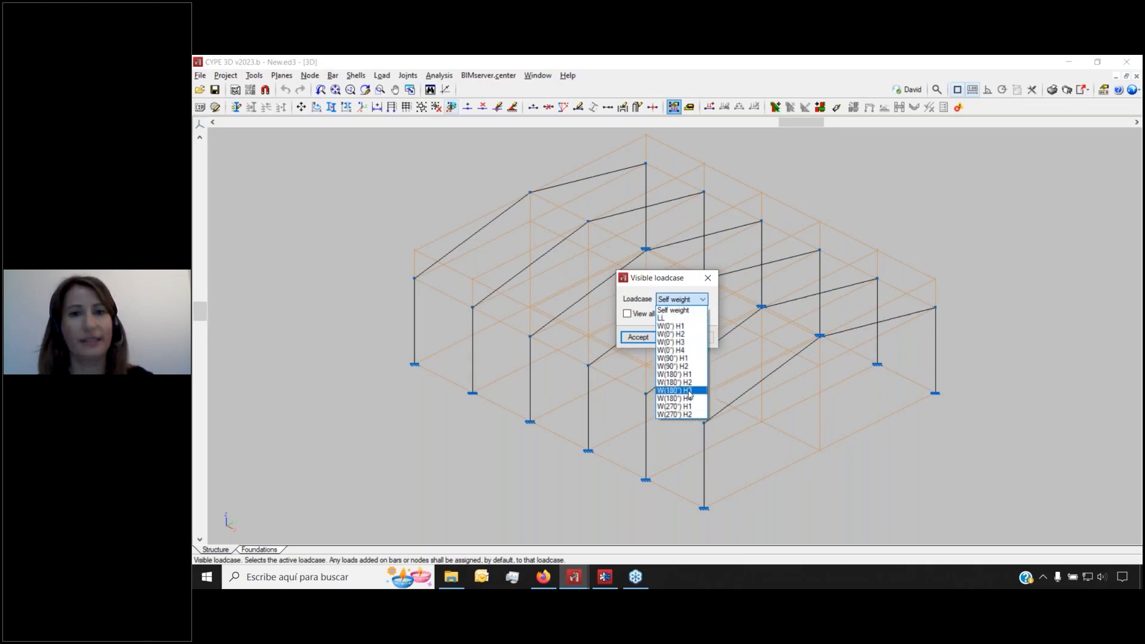
left_click(708, 279)
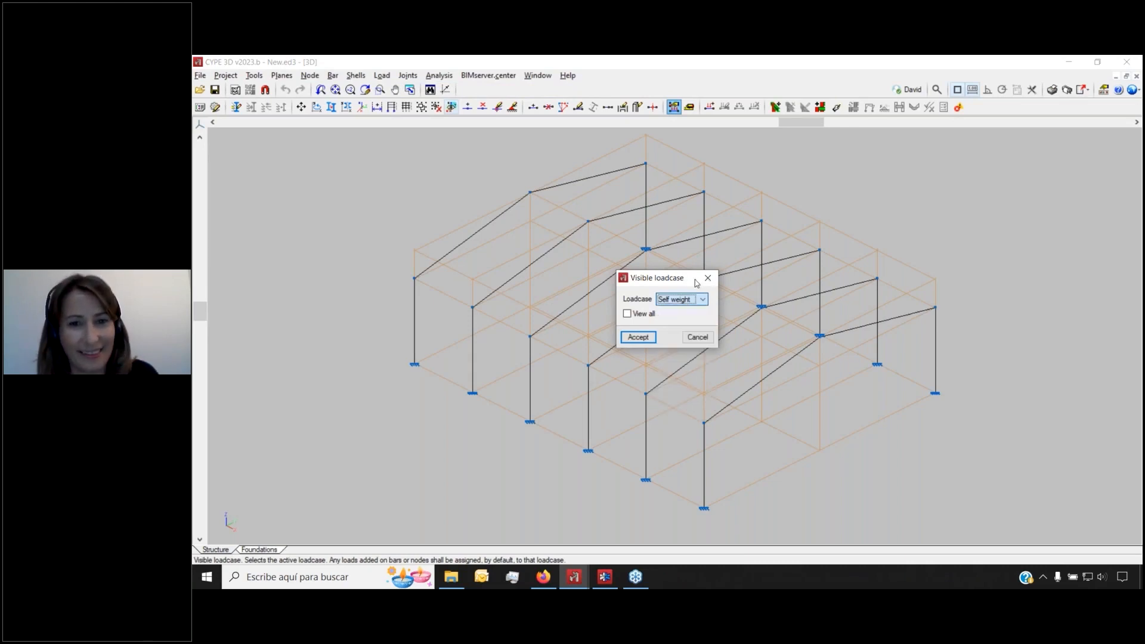
left_click(708, 278)
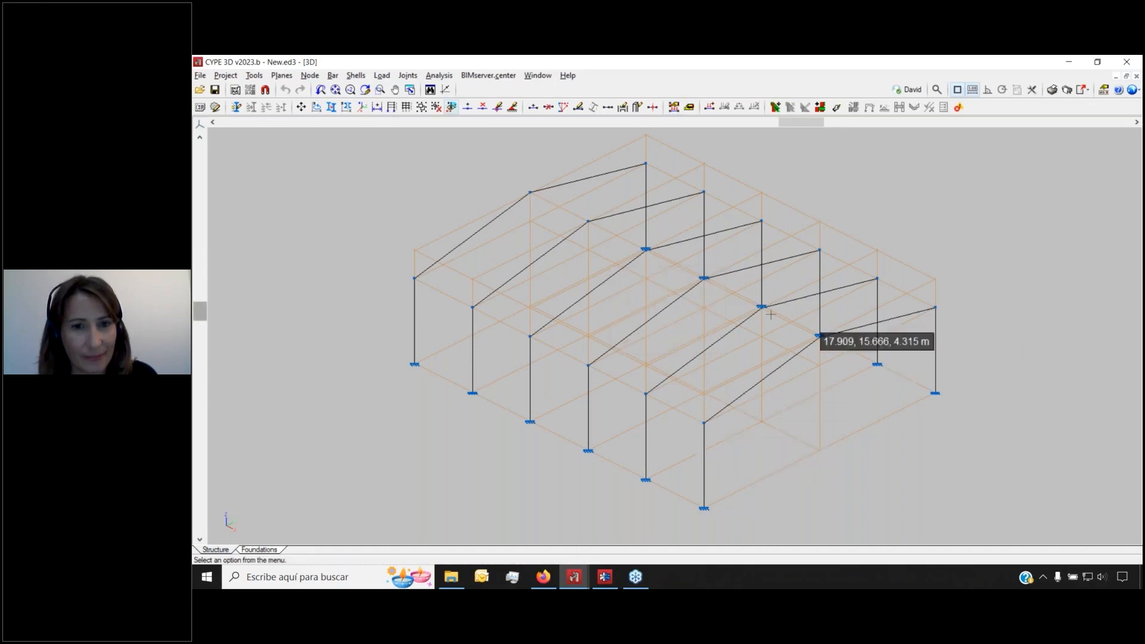
left_click(382, 75)
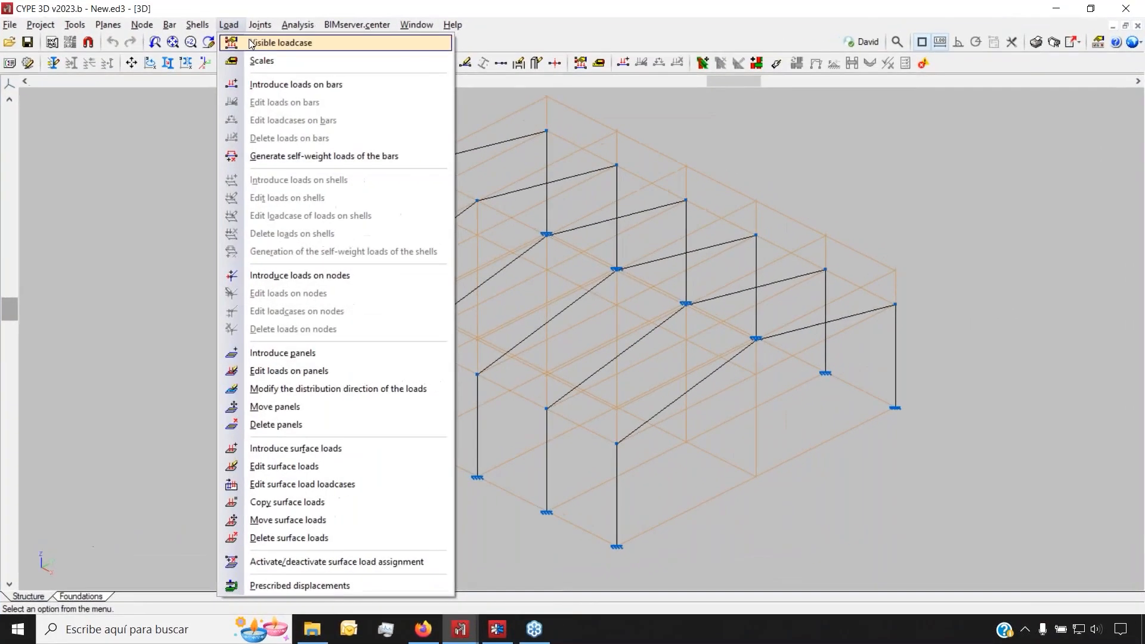
left_click(387, 77)
left_click(678, 298)
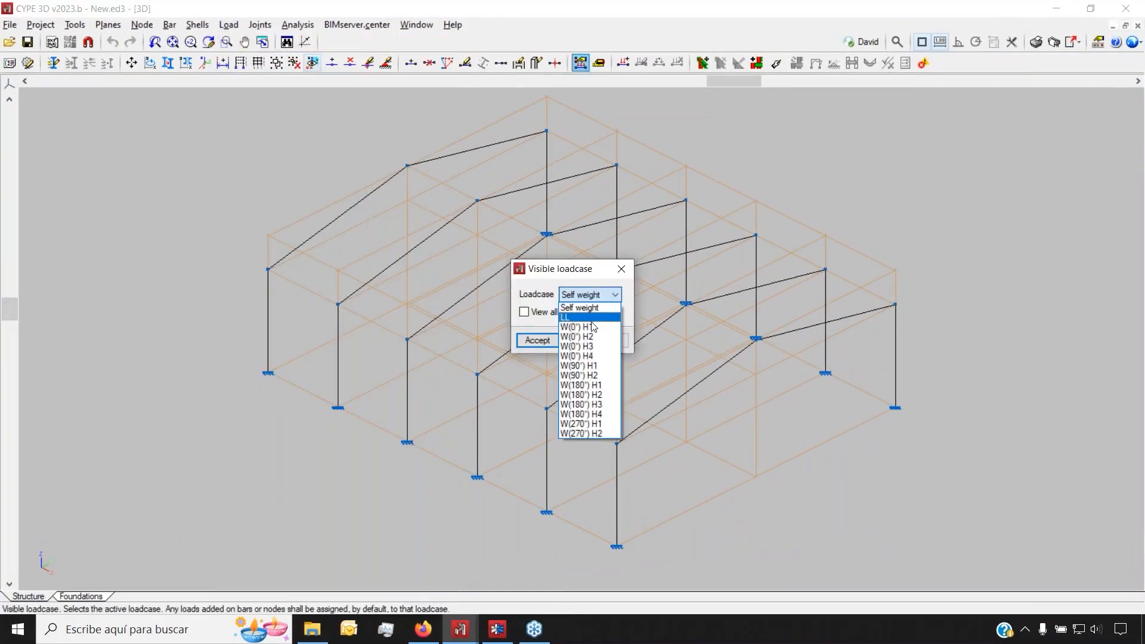
left_click(595, 318)
left_click(526, 312)
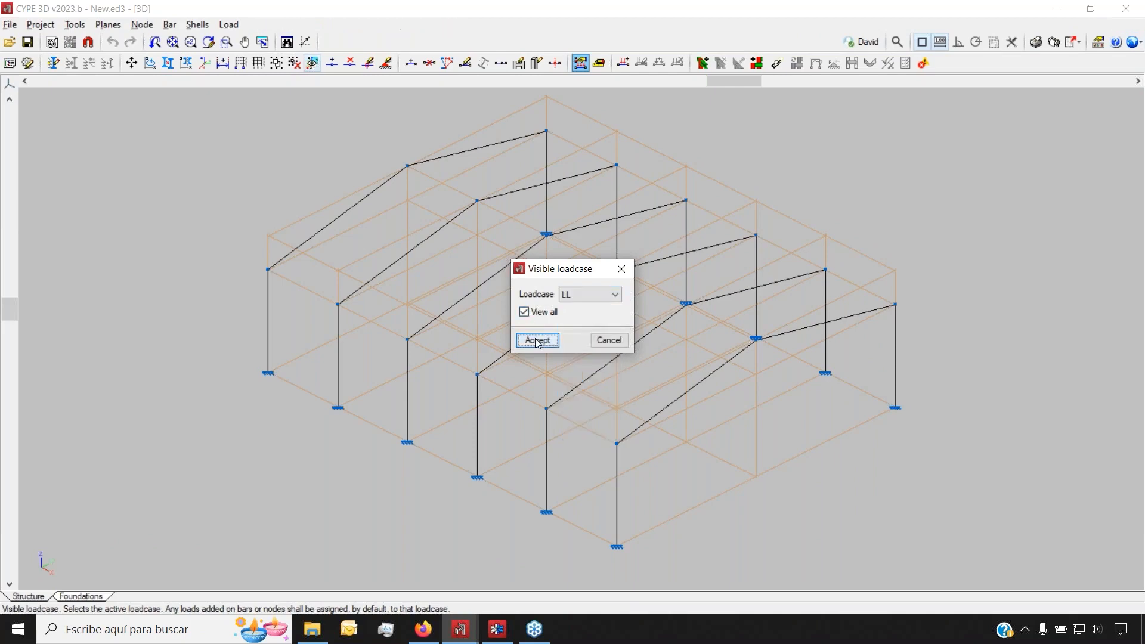
left_click(535, 340)
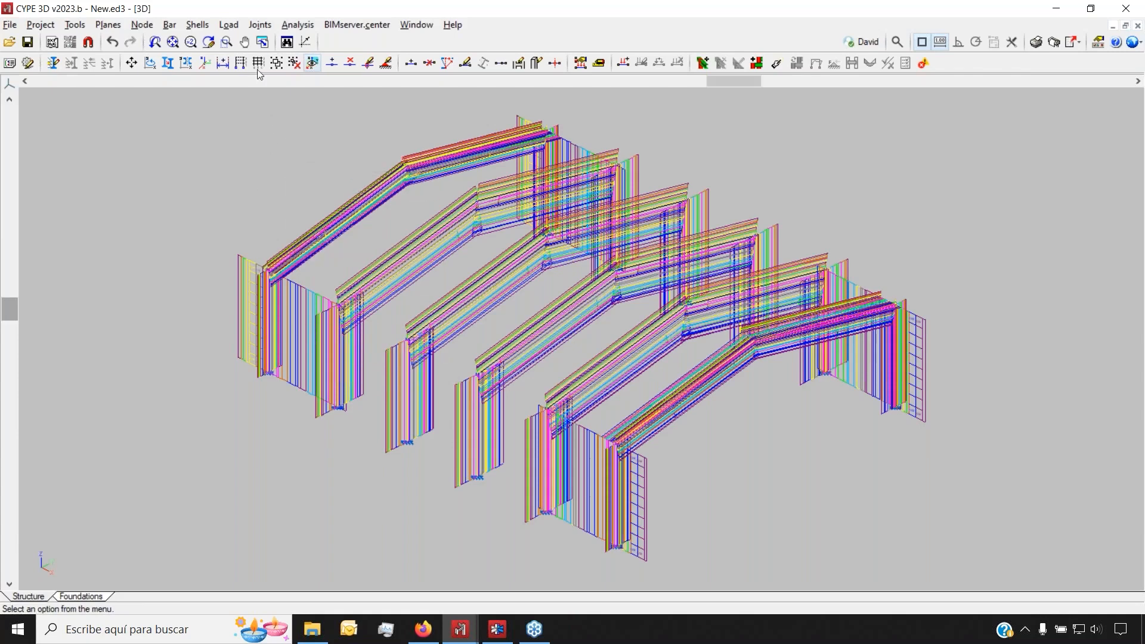
Window-select every frame member for Bar > Describe to bring up their section settings
left_click(170, 24)
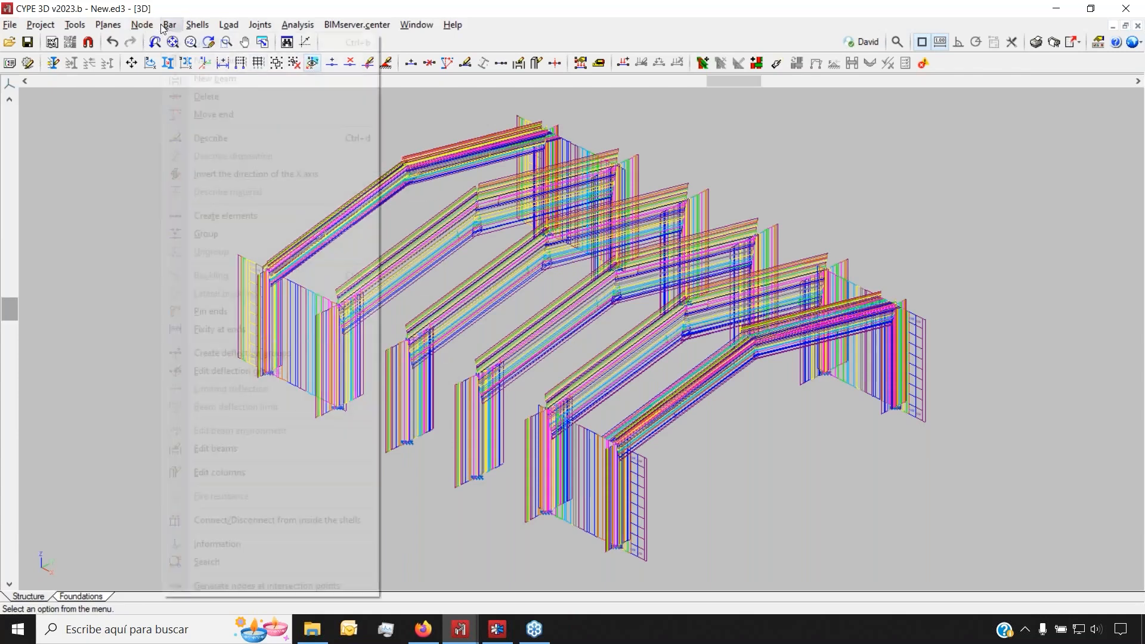
left_click(231, 136)
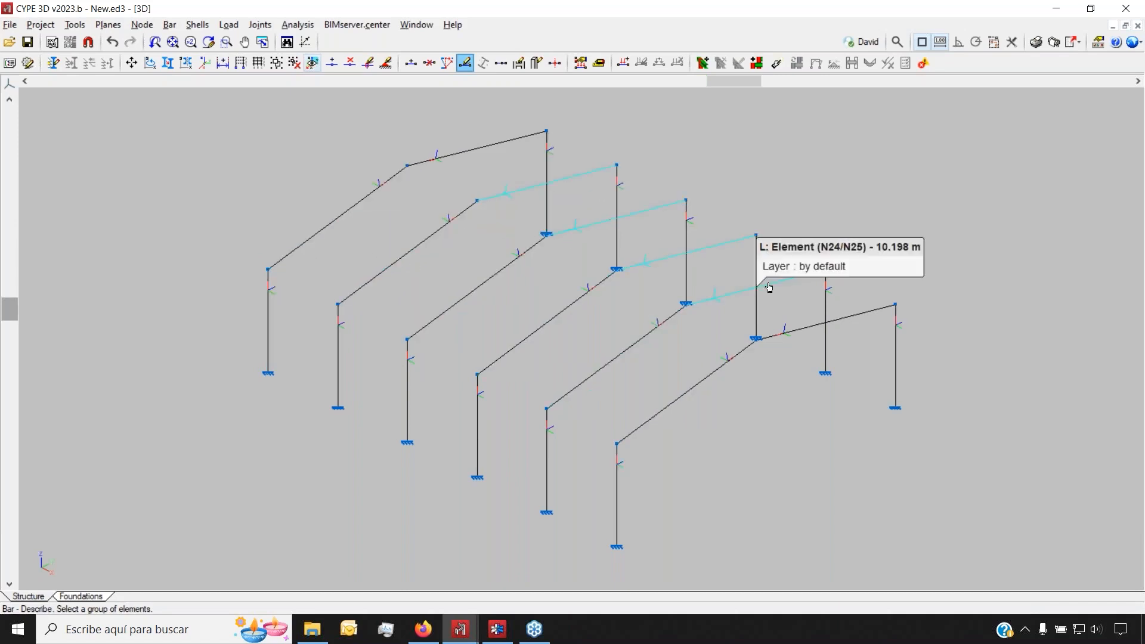
scroll(361, 327, "down", 2)
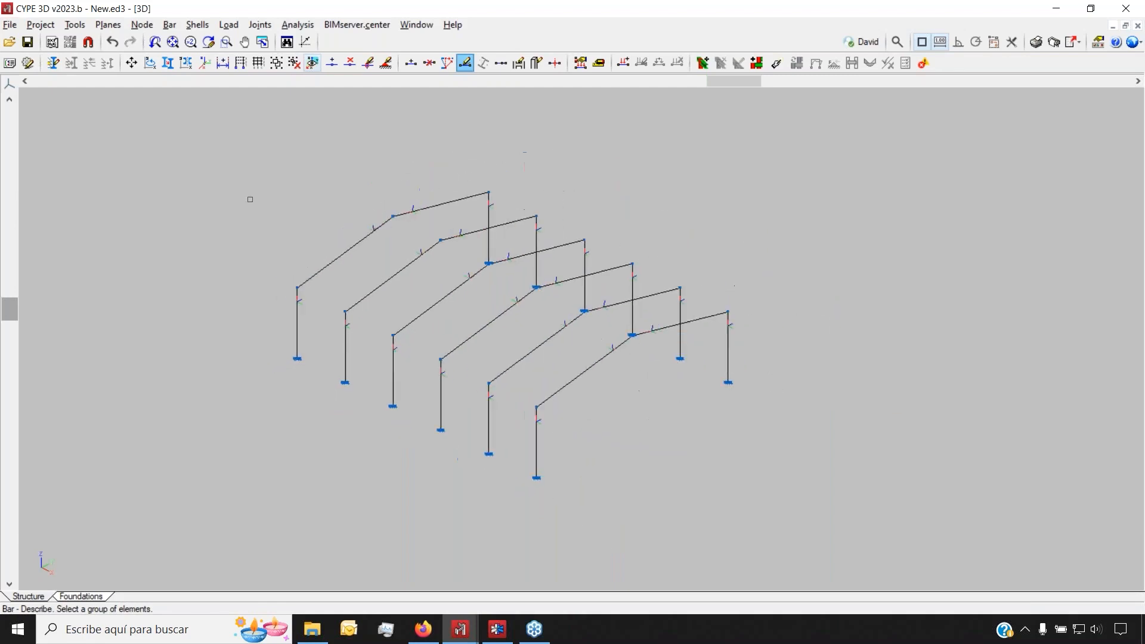
left_click_drag(225, 146, 787, 506)
scroll(518, 379, "up", 1)
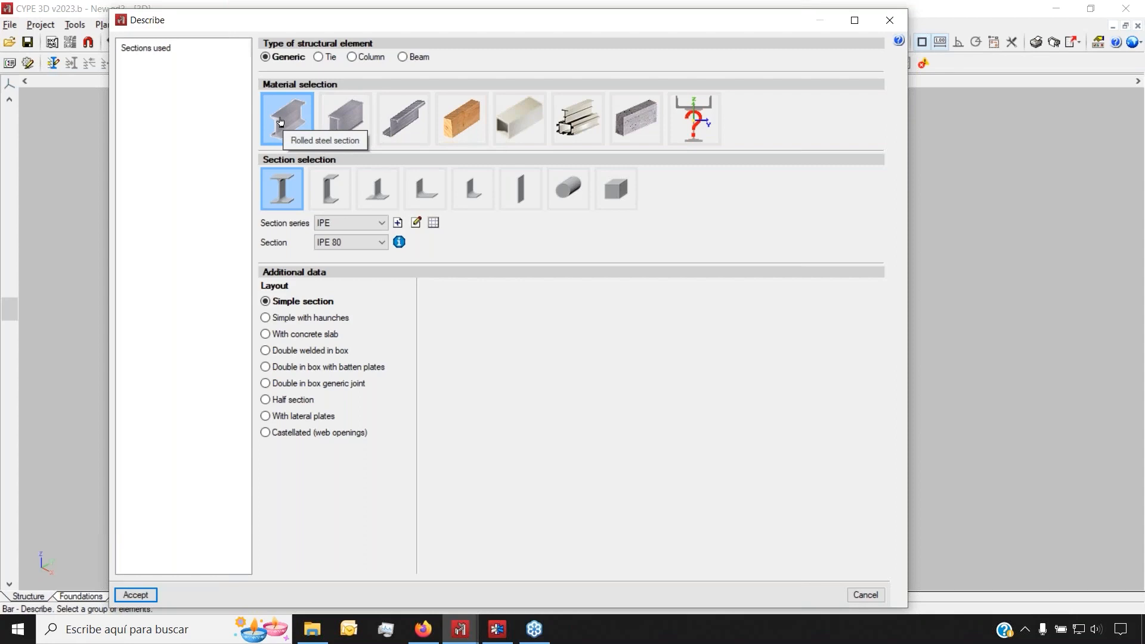
left_click(341, 120)
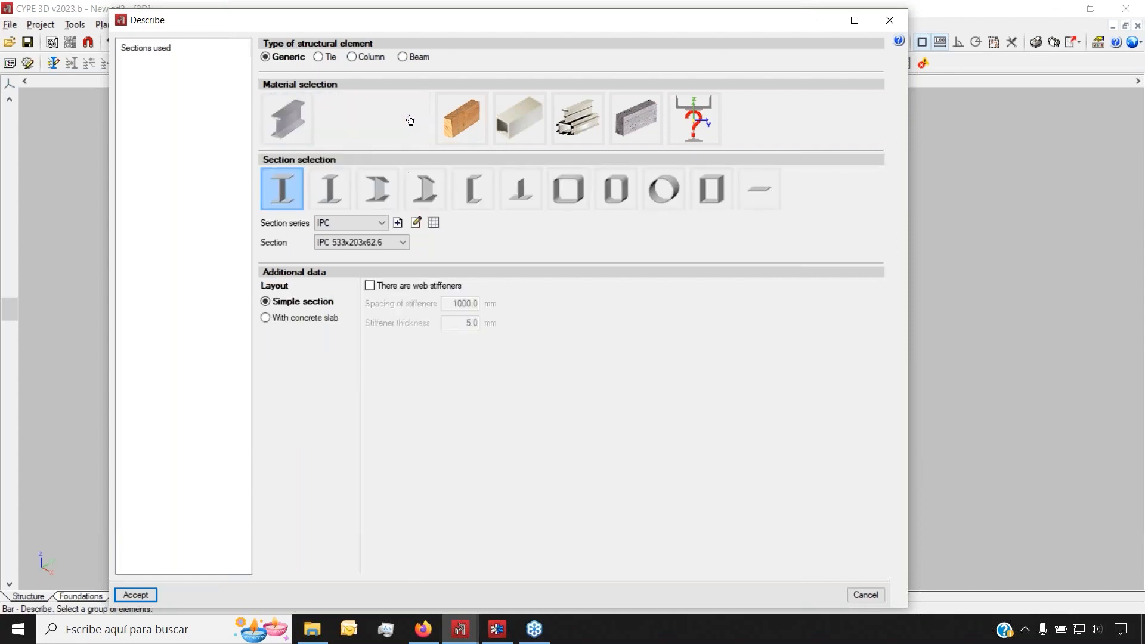
left_click(405, 119)
left_click(461, 119)
left_click(566, 127)
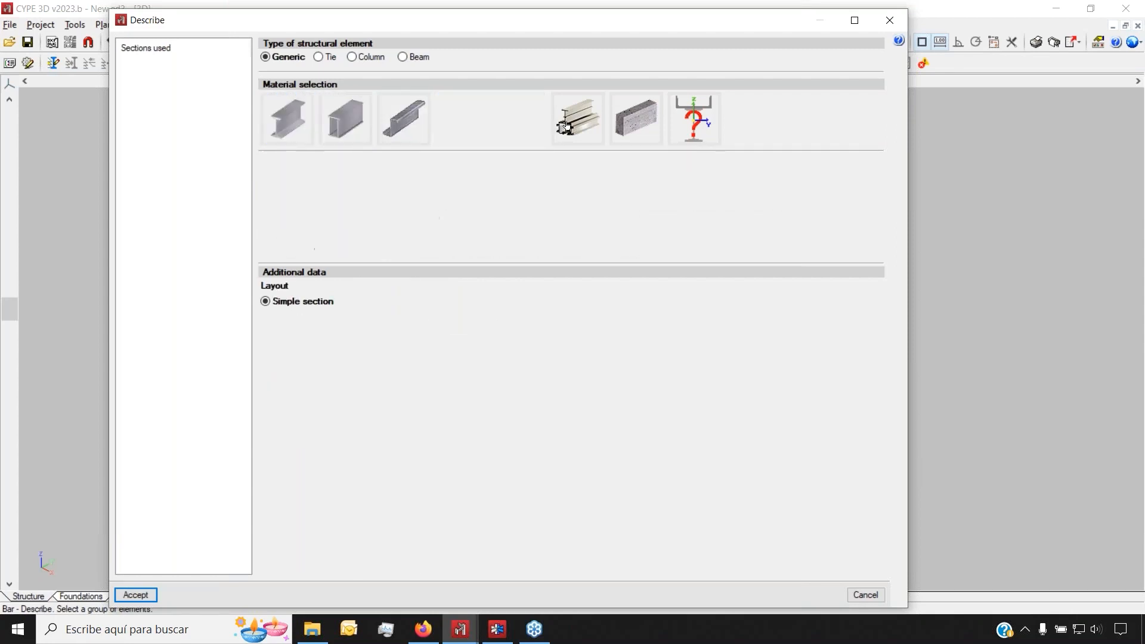
left_click(622, 120)
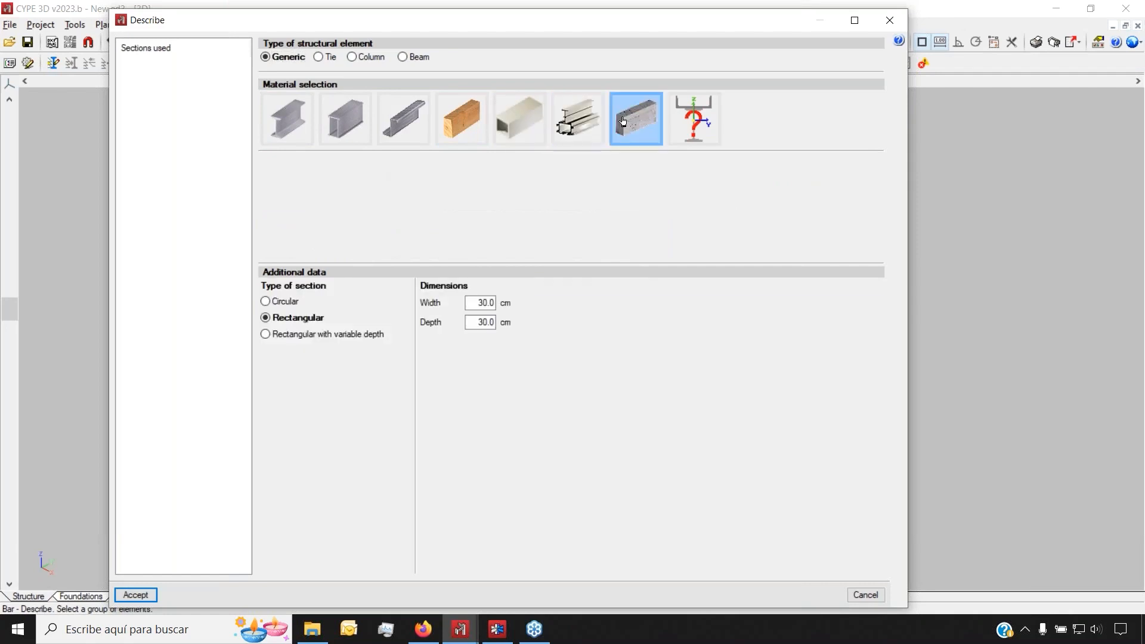
left_click(687, 110)
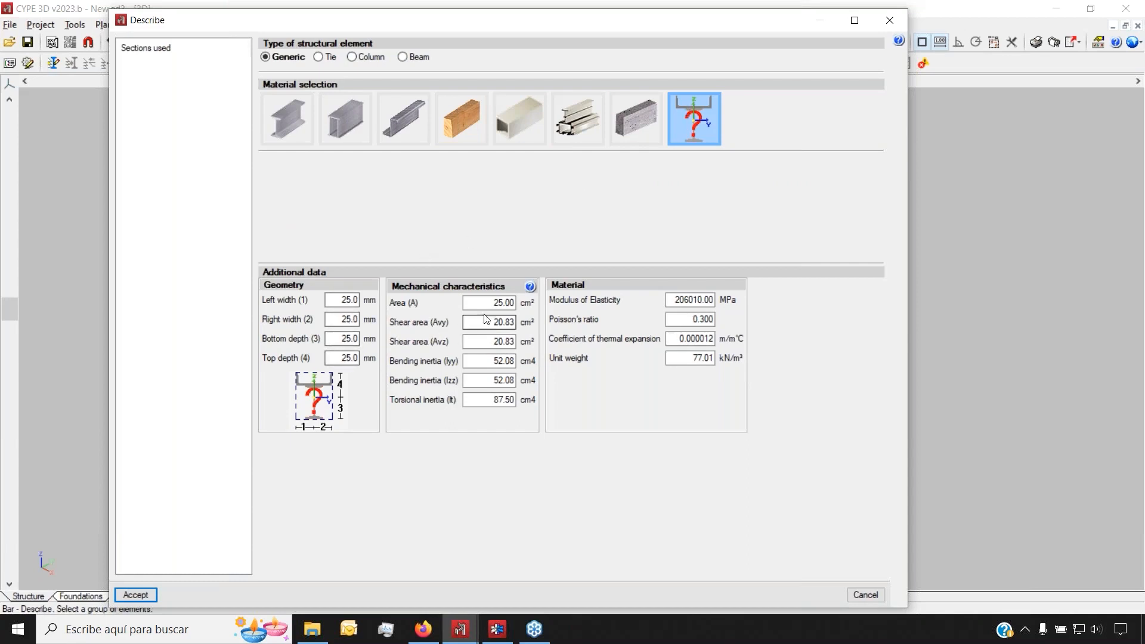
left_click(292, 124)
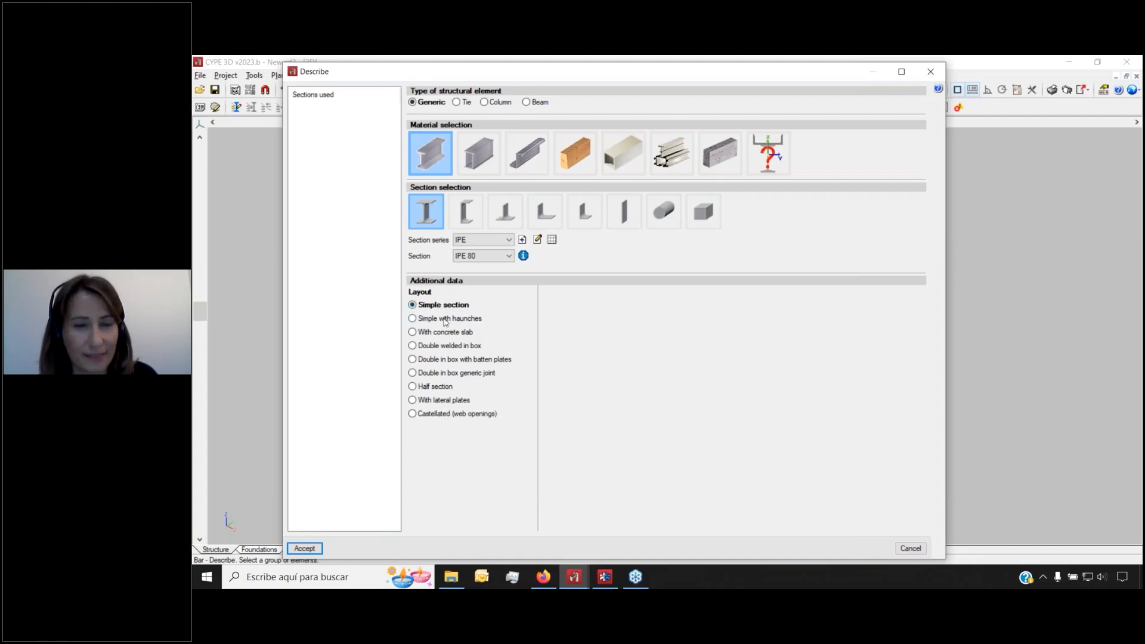
After previewing the other layouts, assign the selected bars a rolled IPE 80 simple section
left_click(445, 321)
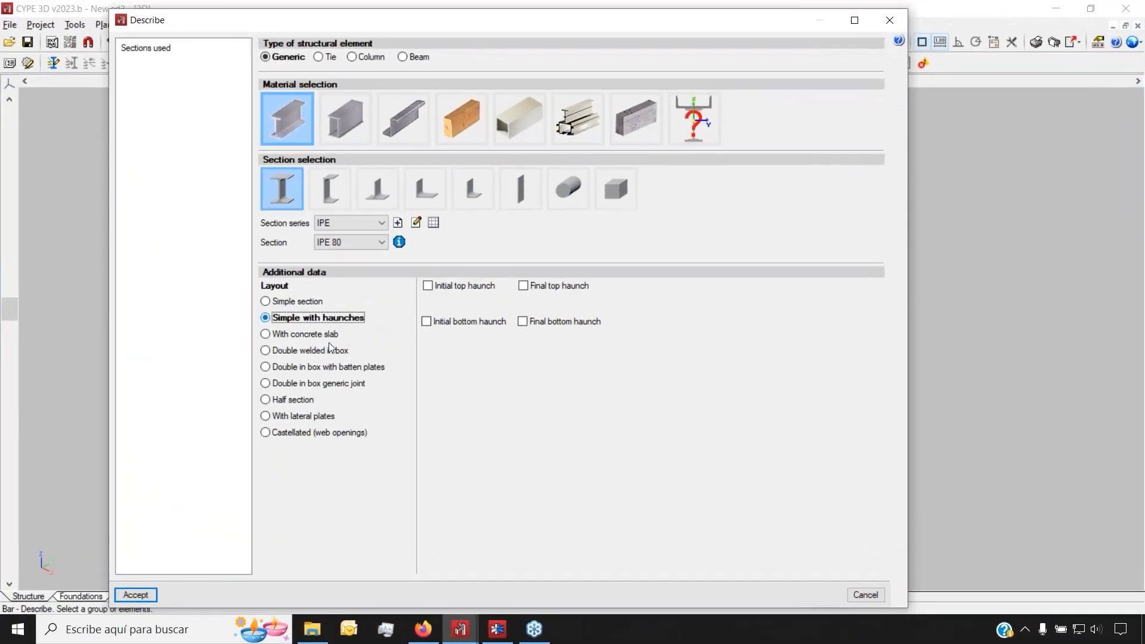
left_click(307, 418)
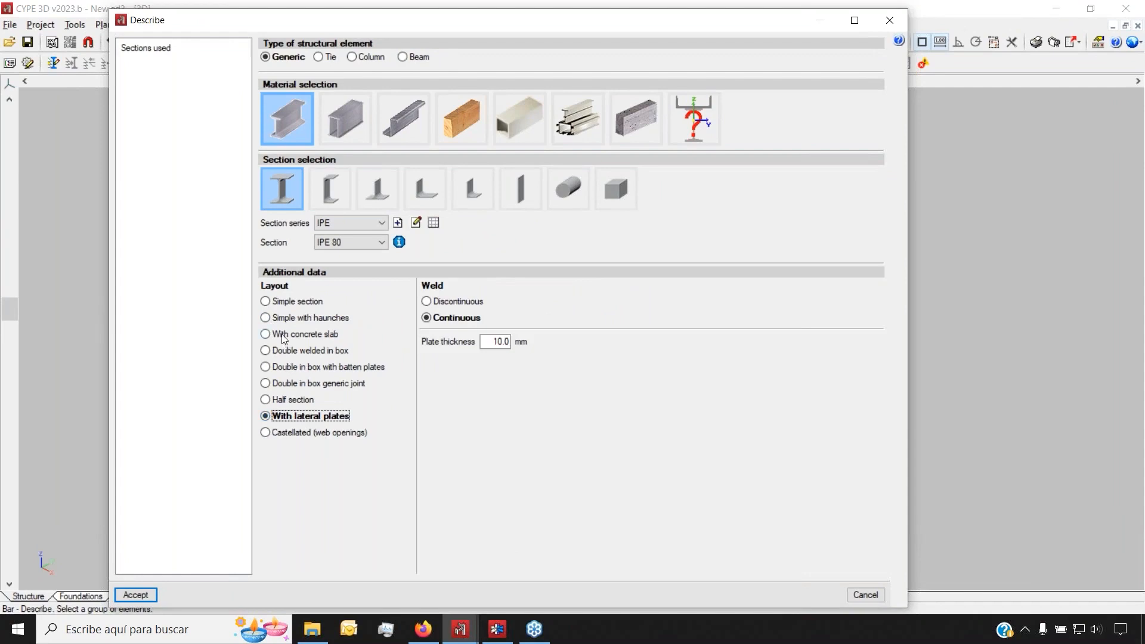
left_click(265, 334)
left_click(296, 434)
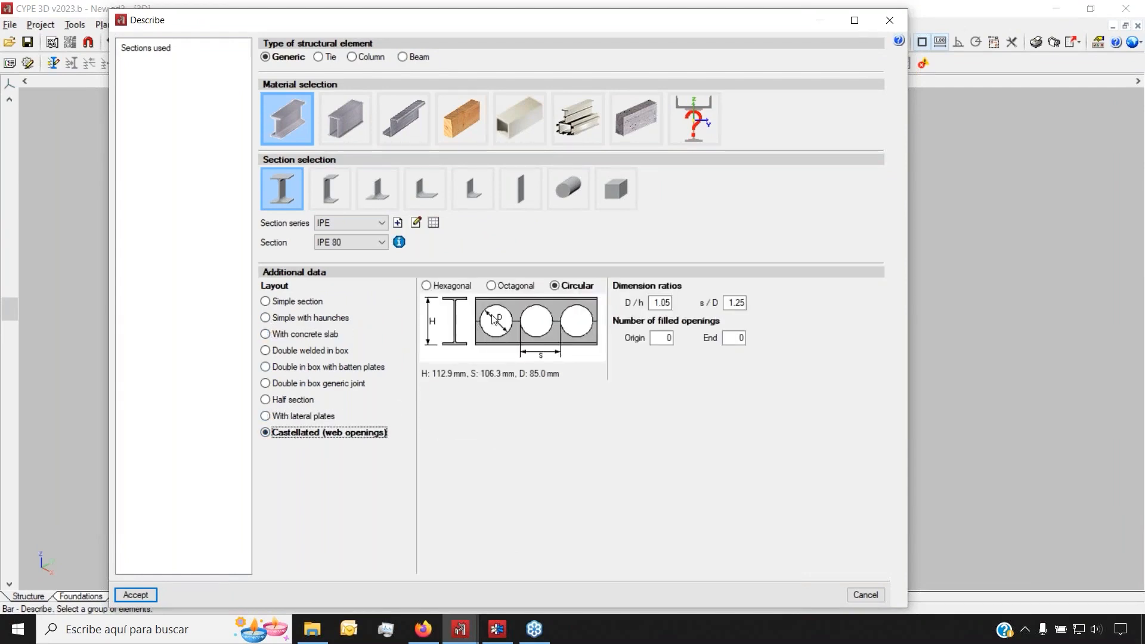
left_click(491, 286)
left_click(427, 286)
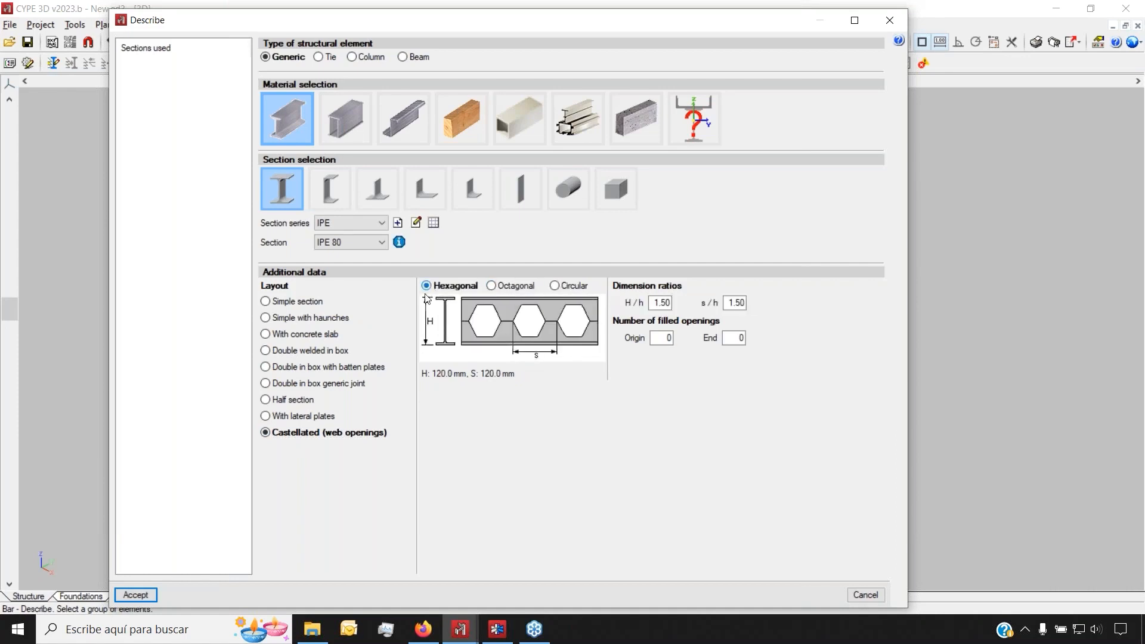
left_click(275, 302)
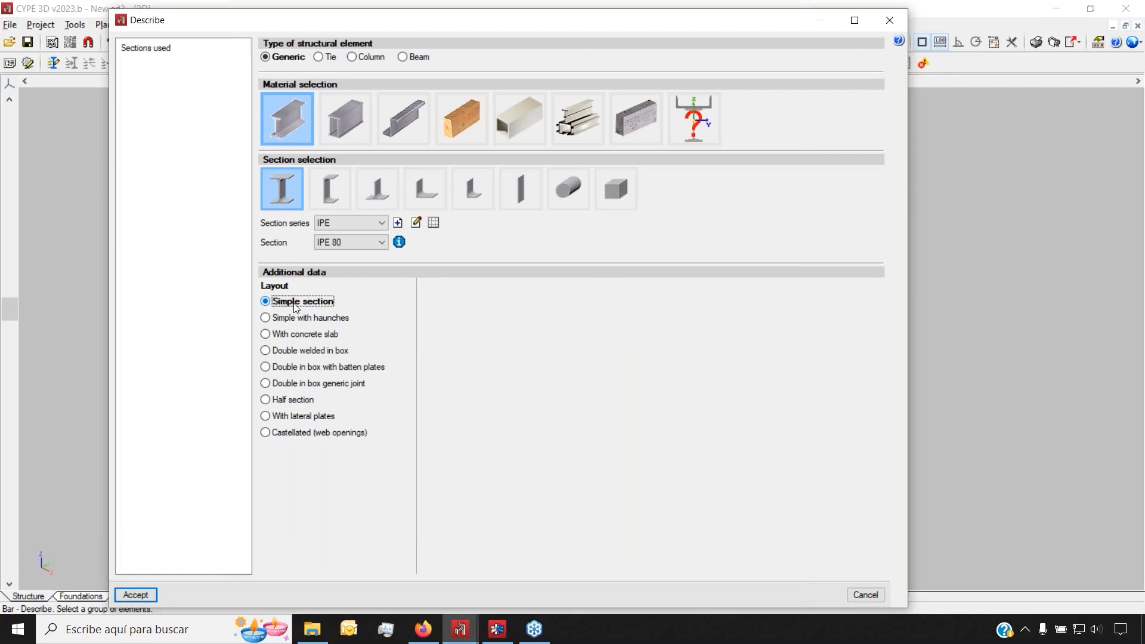
left_click(360, 244)
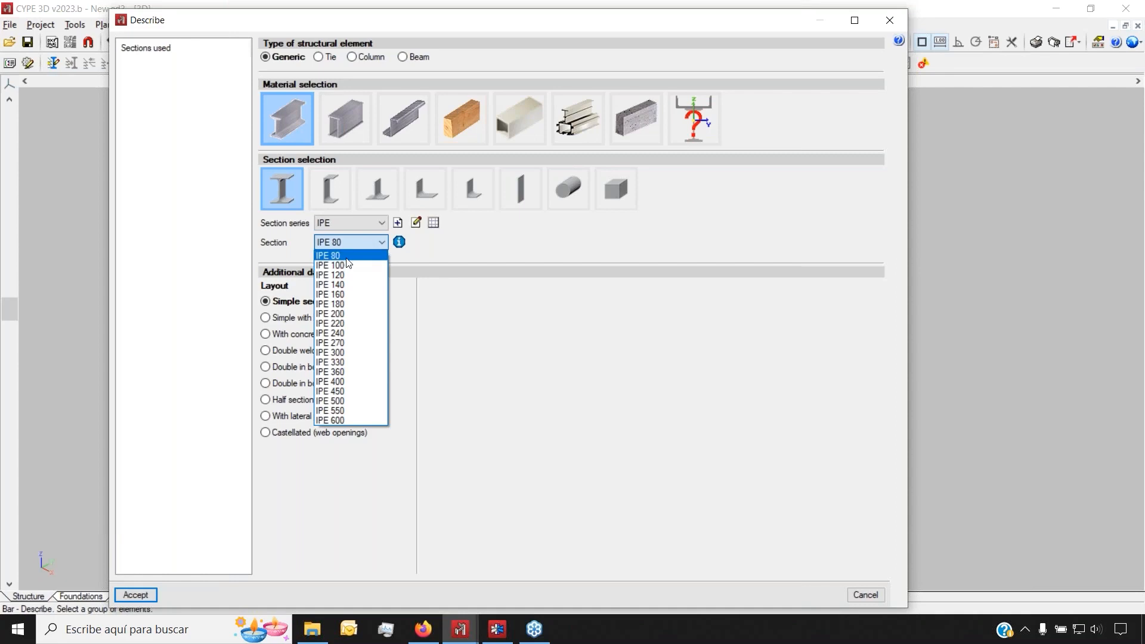
left_click(354, 255)
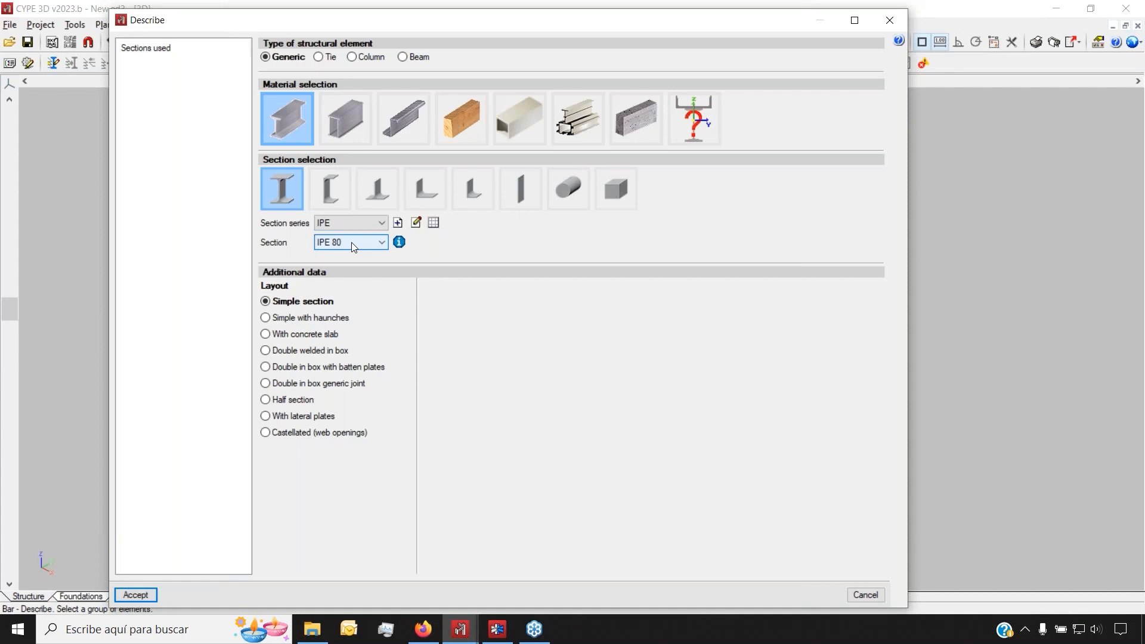
left_click(135, 594)
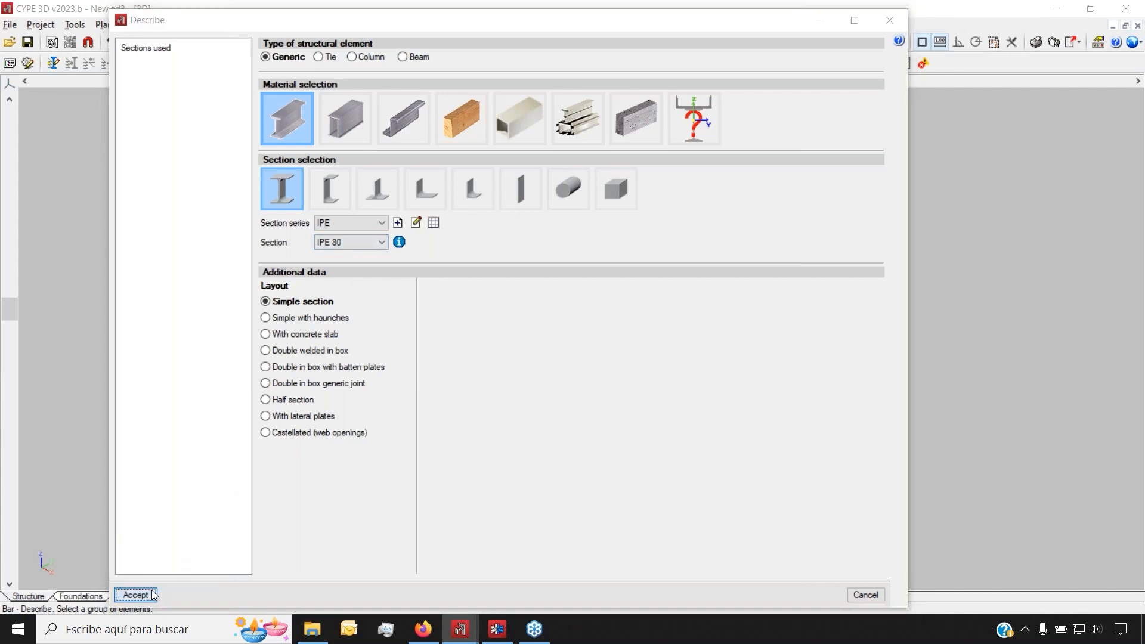
Confirm the fire-situation section settings, then start a first IPE 80 bar and cancel it
left_click(400, 483)
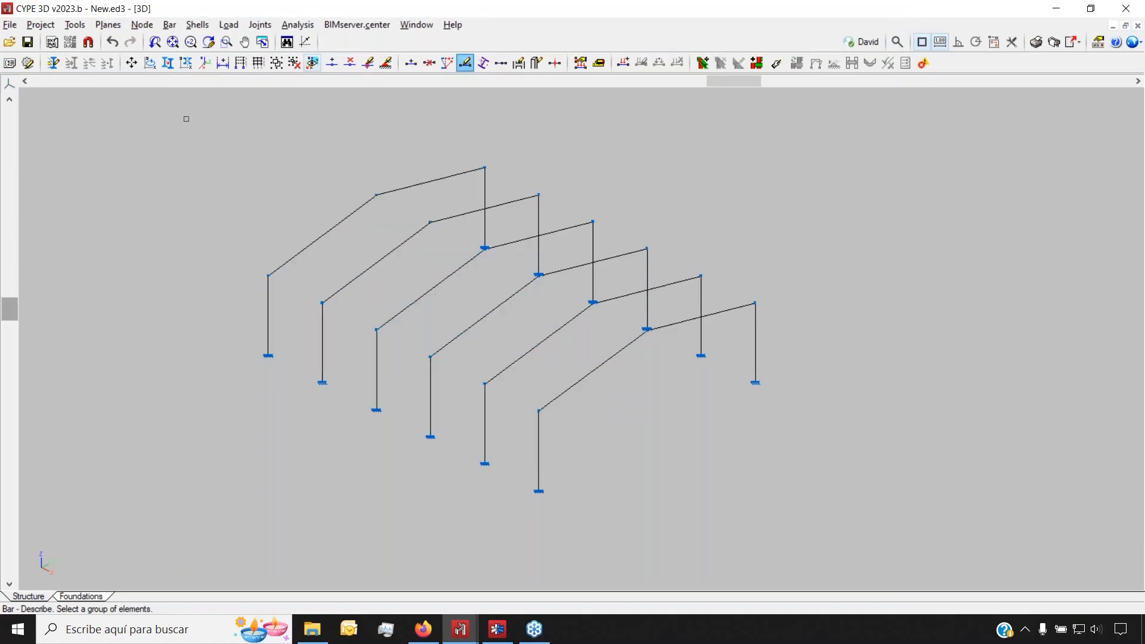
scroll(365, 247, "up", 3)
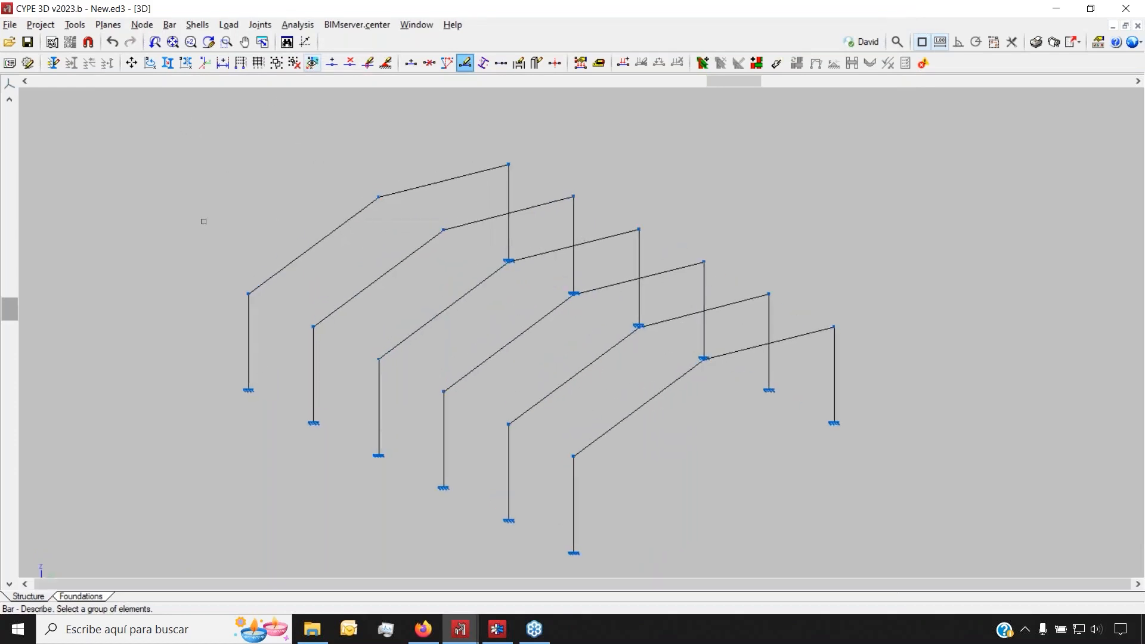
left_click(142, 25)
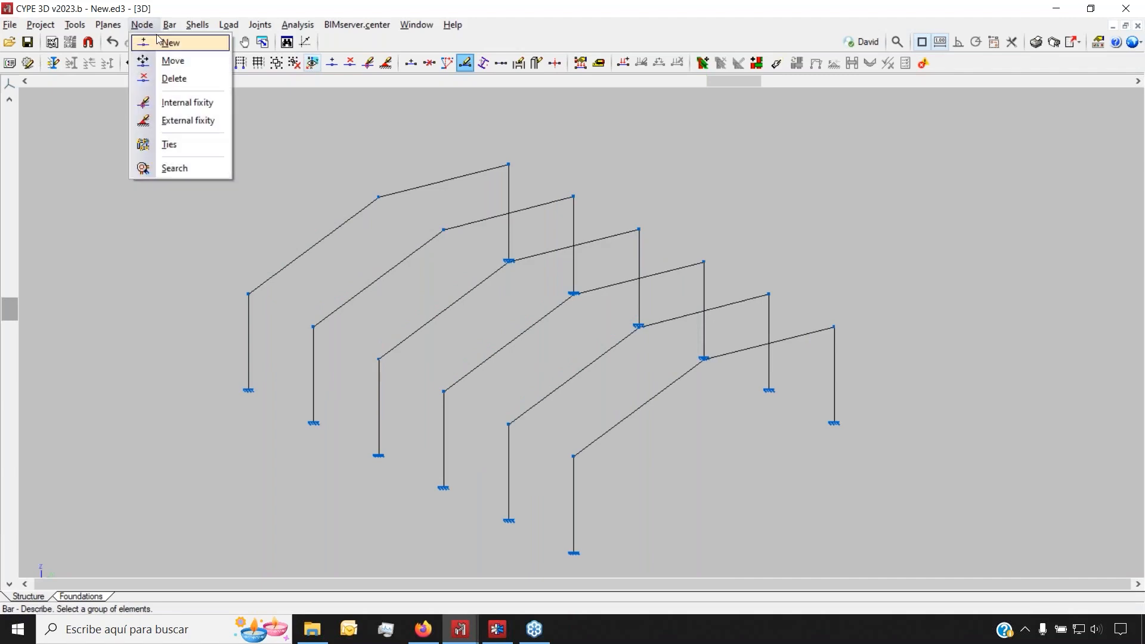
left_click(179, 42)
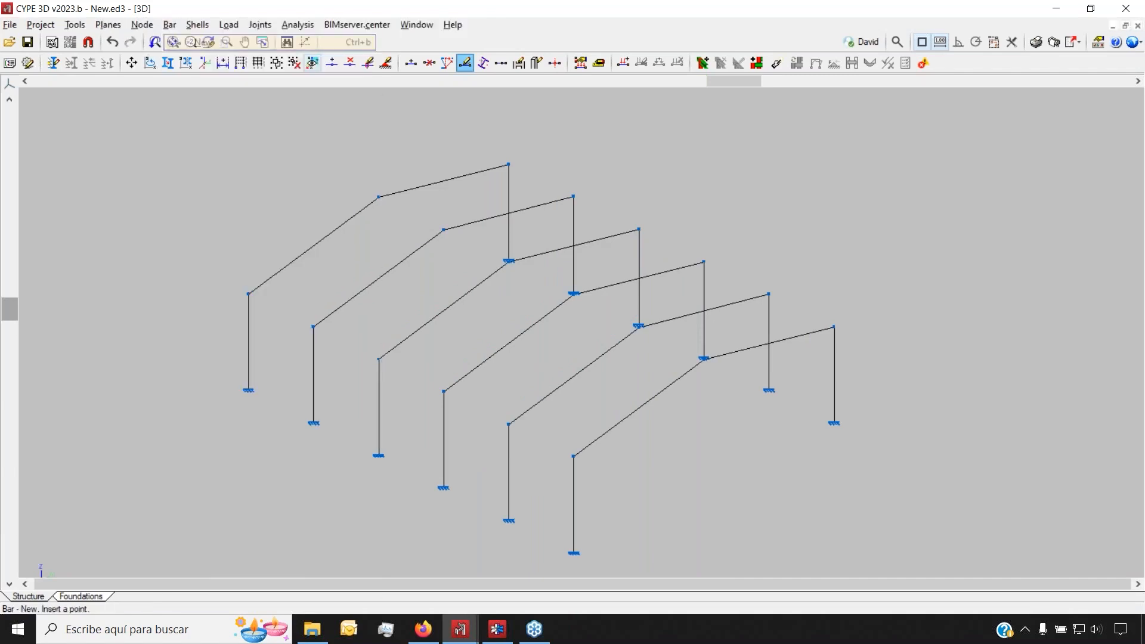
scroll(250, 292, "up", 2)
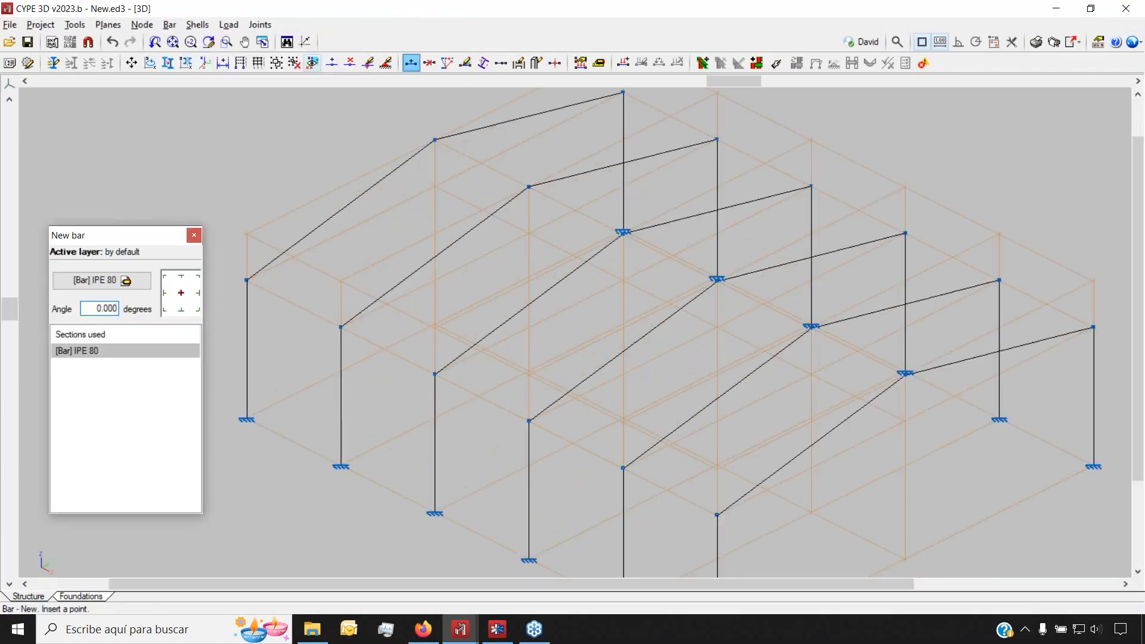
left_click(704, 517)
scroll(395, 512, "down", 1)
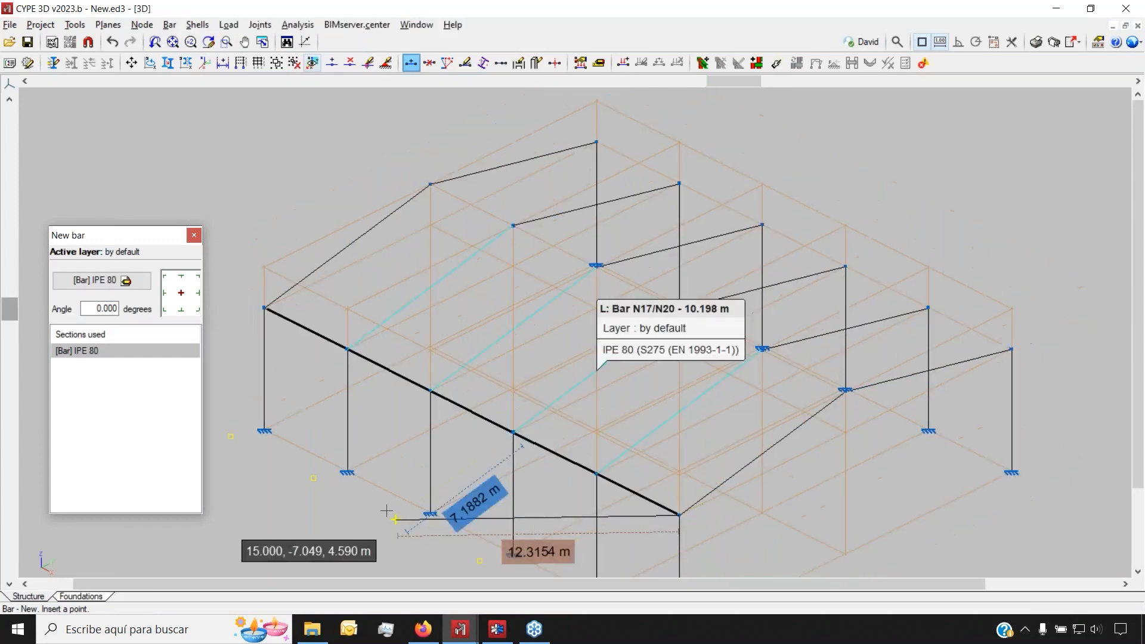
right_click(377, 509)
Draw a vertical IPE 80 column from the end frame's ridge node down to ground level
scroll(377, 509, "down", 2)
scroll(572, 179, "up", 2)
scroll(502, 258, "up", 3)
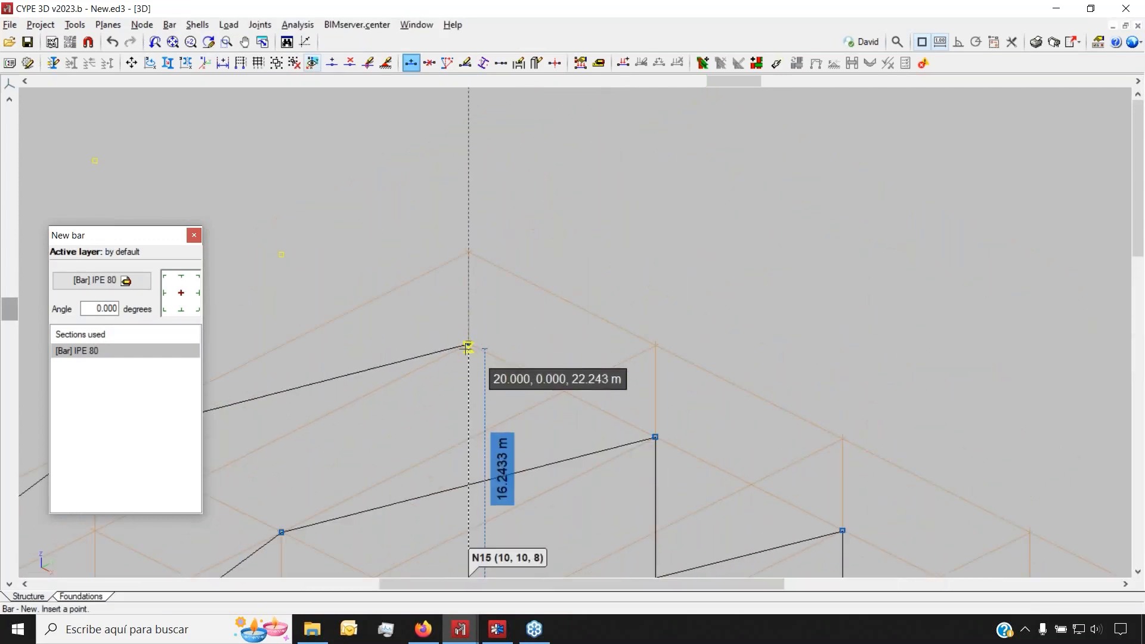
scroll(480, 341, "up", 3)
left_click(459, 344)
scroll(372, 203, "down", 4)
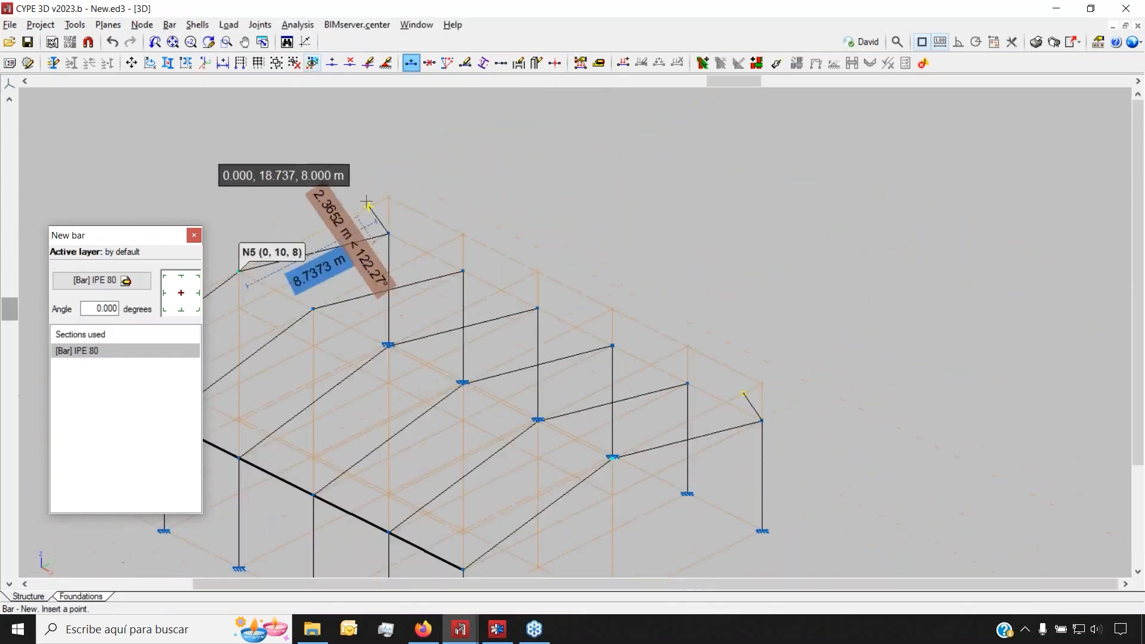
scroll(640, 349, "up", 6)
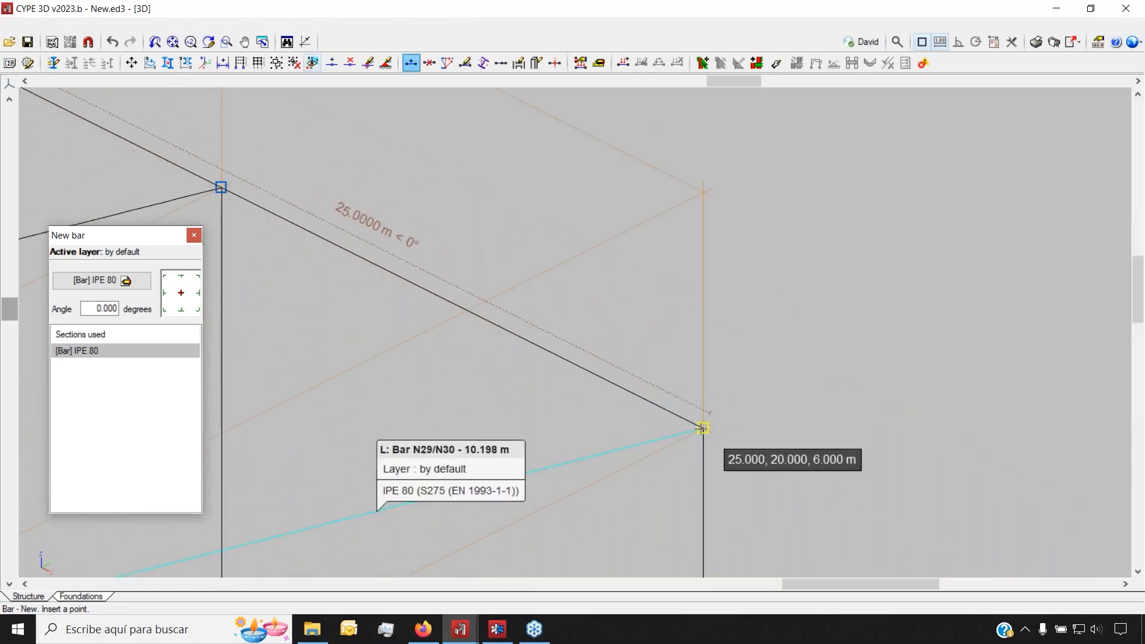
scroll(753, 357, "down", 5)
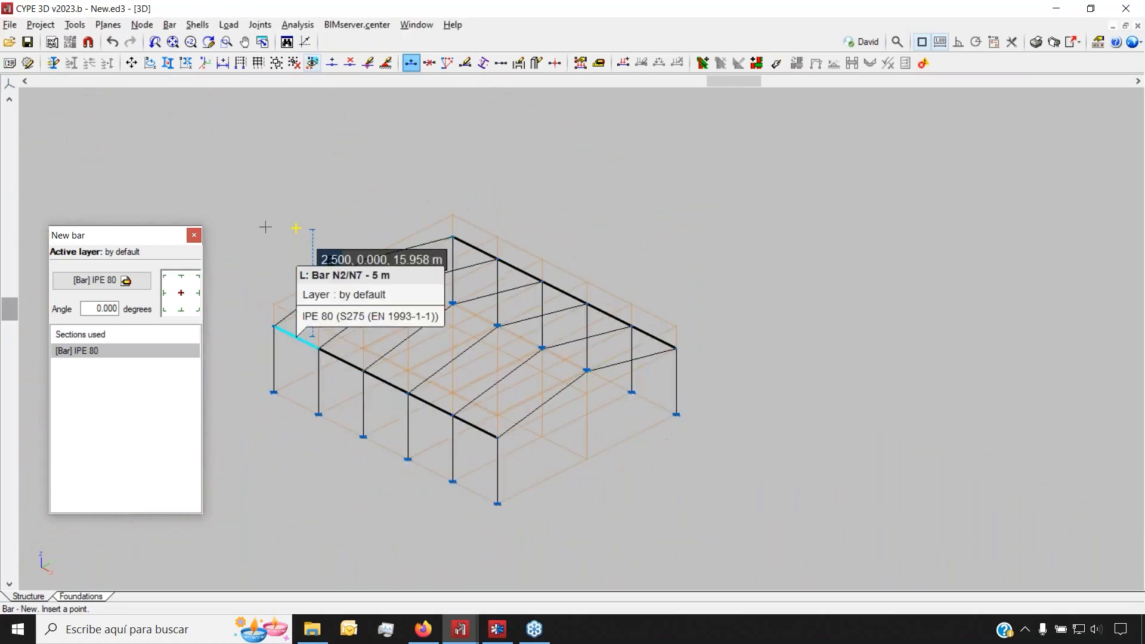
scroll(416, 285, "up", 6)
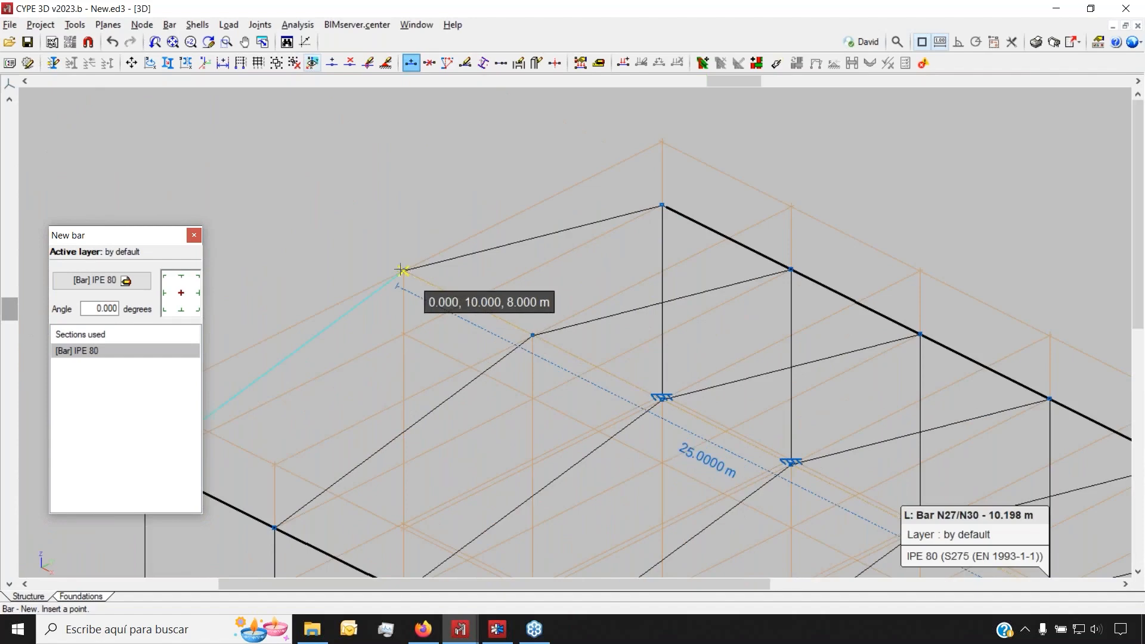
scroll(399, 273, "up", 3)
left_click(422, 274)
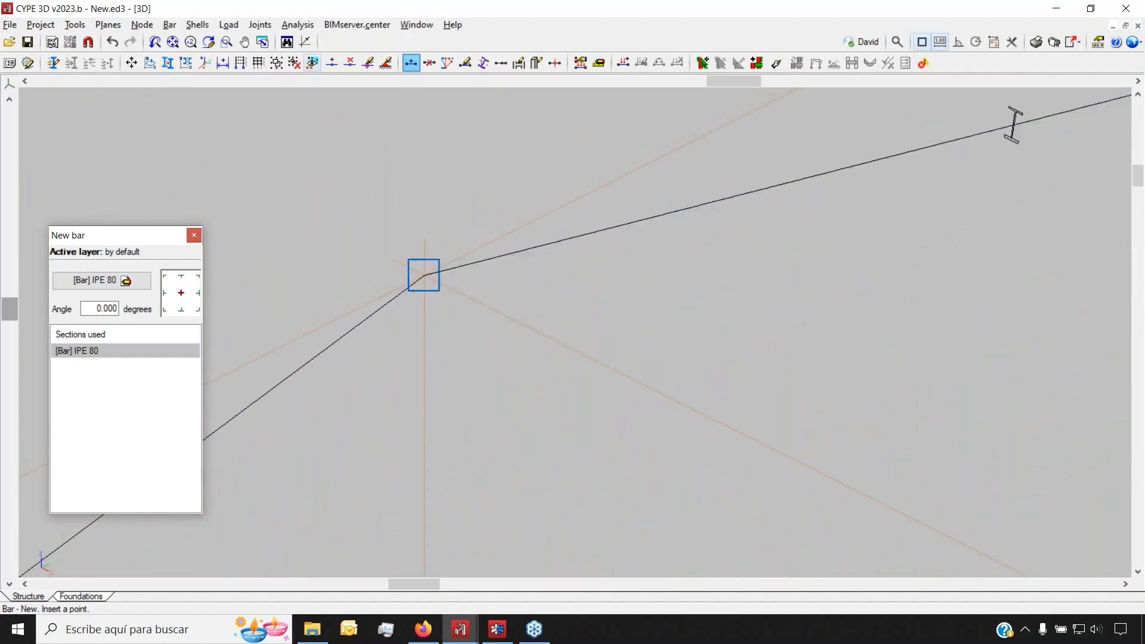
scroll(445, 143, "down", 1)
scroll(443, 149, "down", 3)
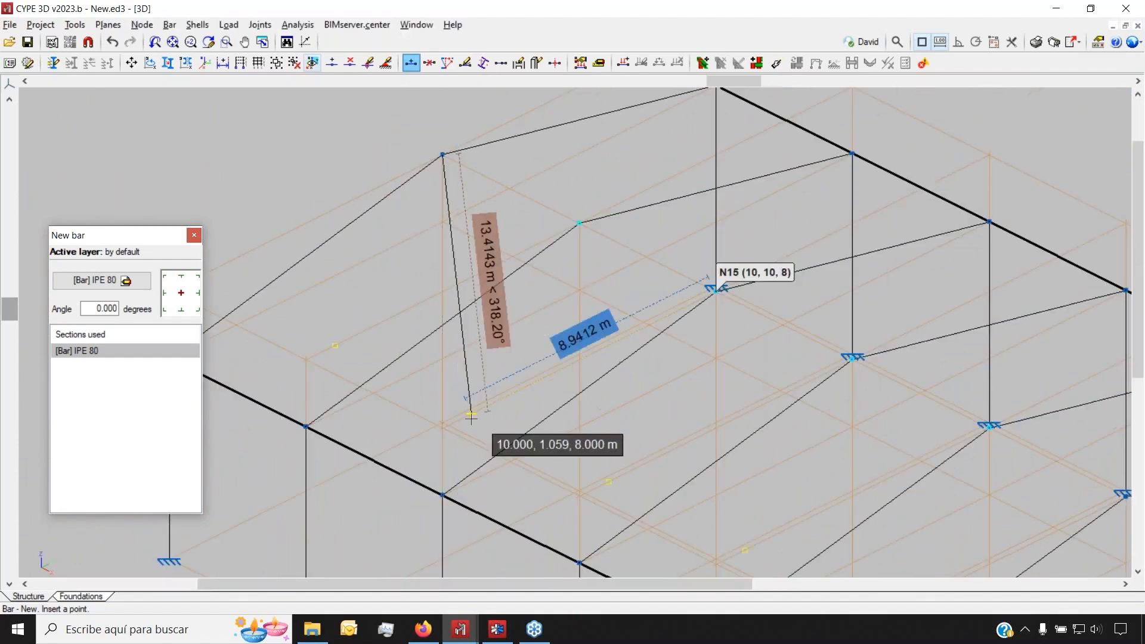
scroll(451, 373, "up", 1)
scroll(451, 373, "down", 4)
middle_click_drag(411, 302, 680, 315, "shift")
left_click(448, 507)
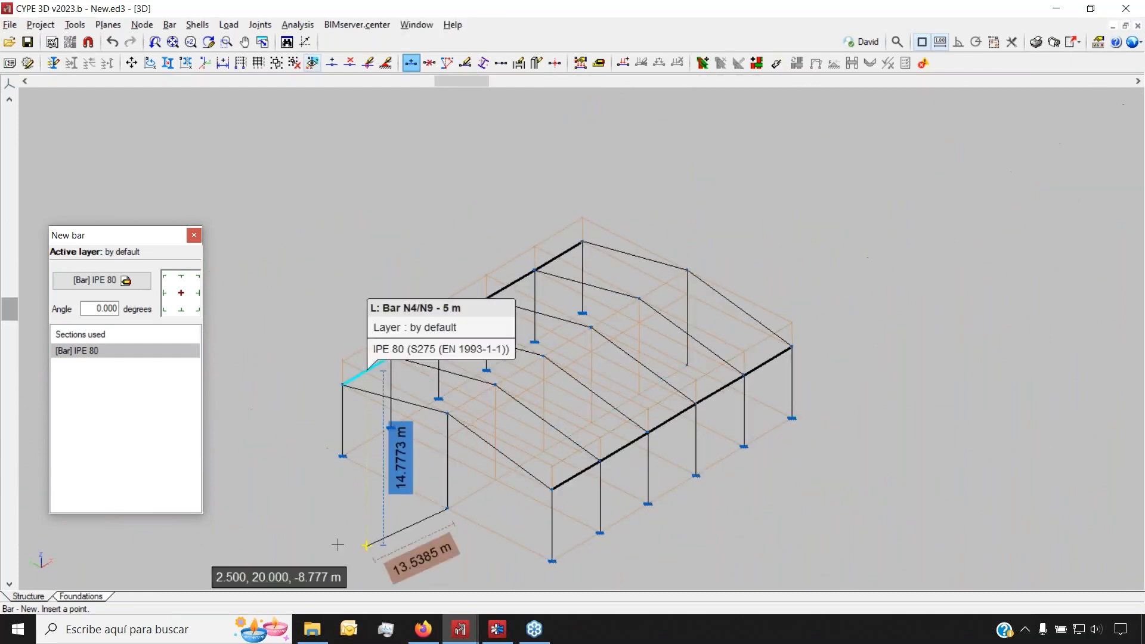
scroll(788, 325, "up", 2)
scroll(539, 229, "up", 2)
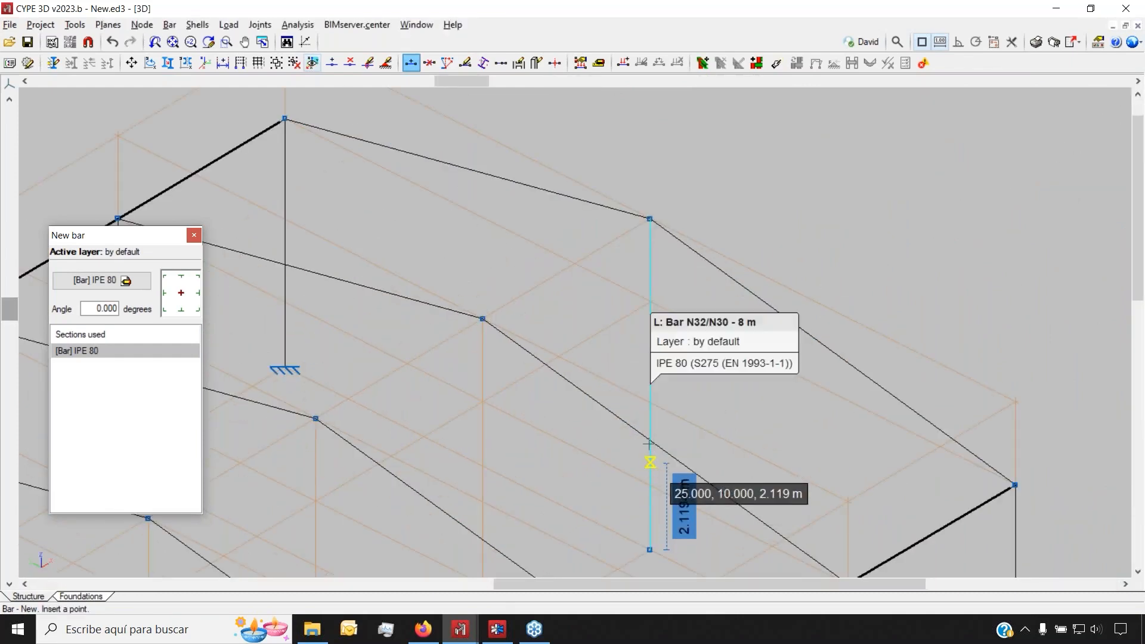
scroll(646, 276, "down", 5)
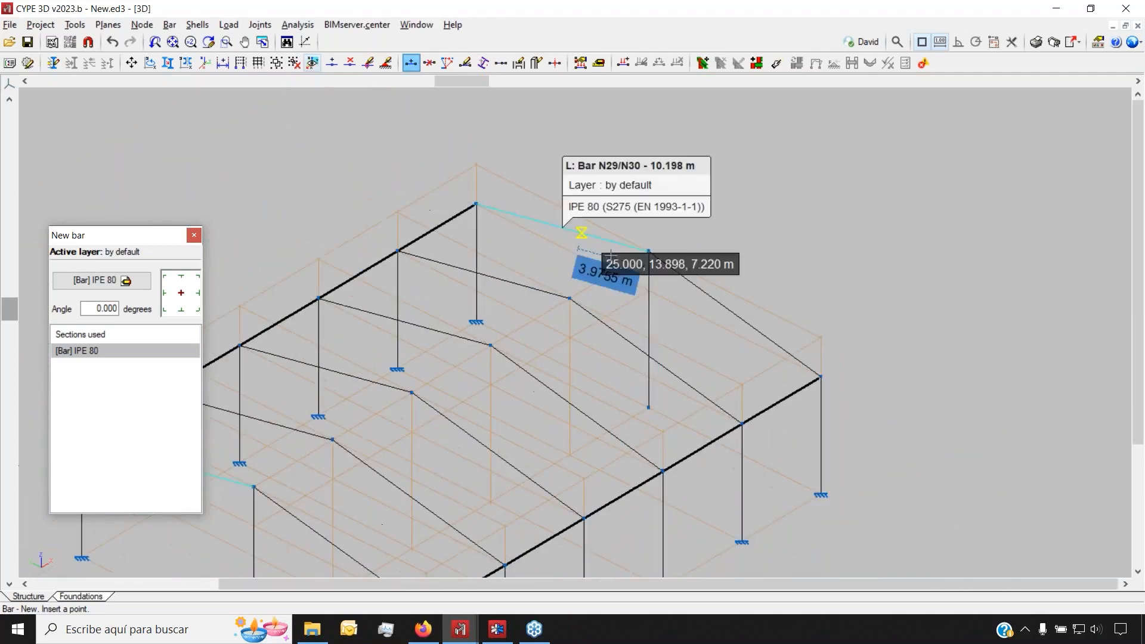
middle_click_drag(645, 177, 366, 175, "shift")
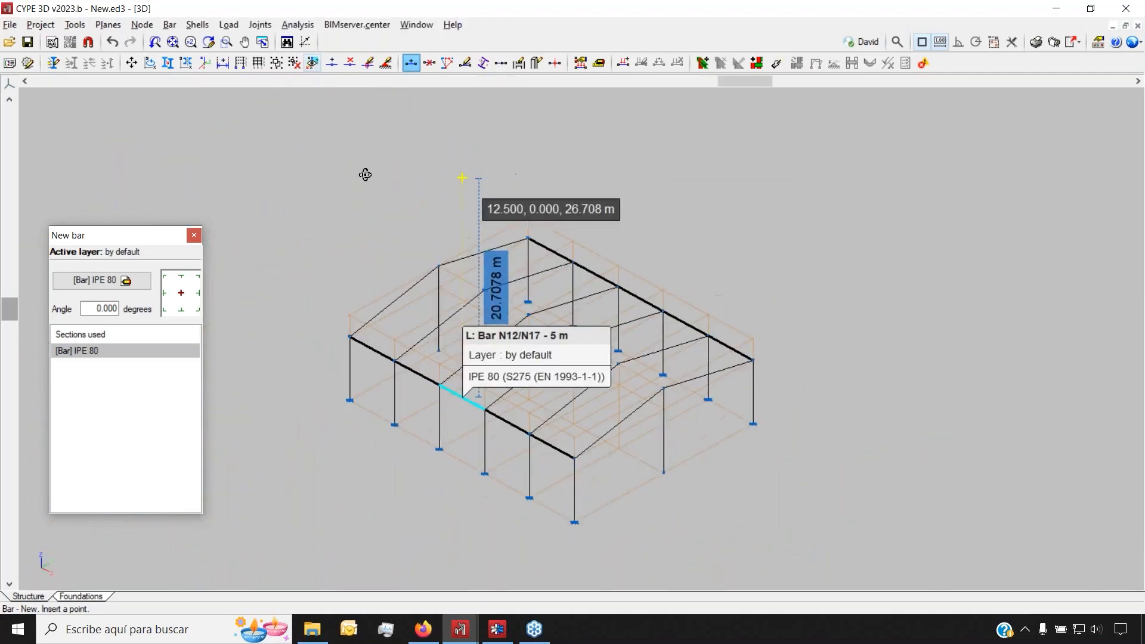
scroll(366, 176, "up", 1)
Select the new column's free base node N32 for an external fixity
left_click(142, 24)
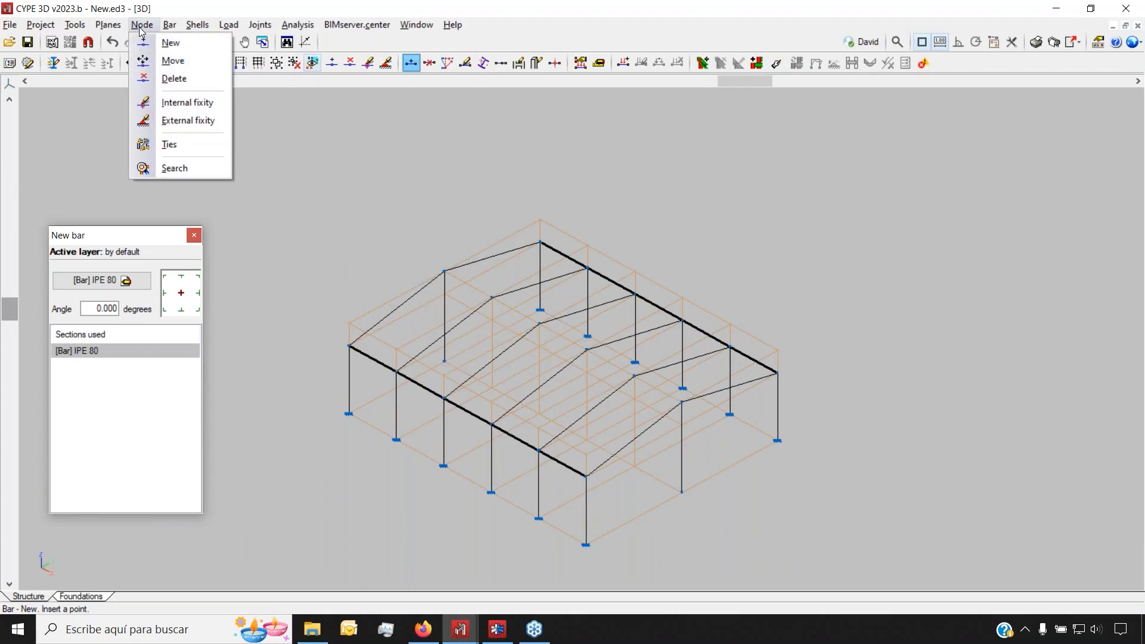
left_click(200, 121)
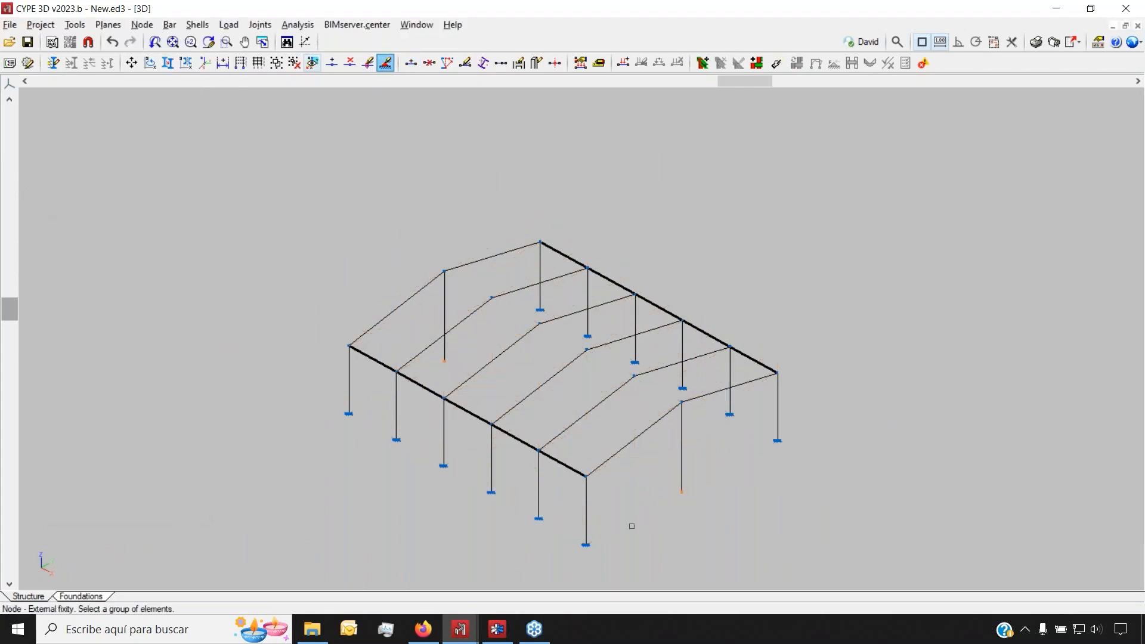
scroll(684, 509, "up", 1)
scroll(683, 508, "up", 5)
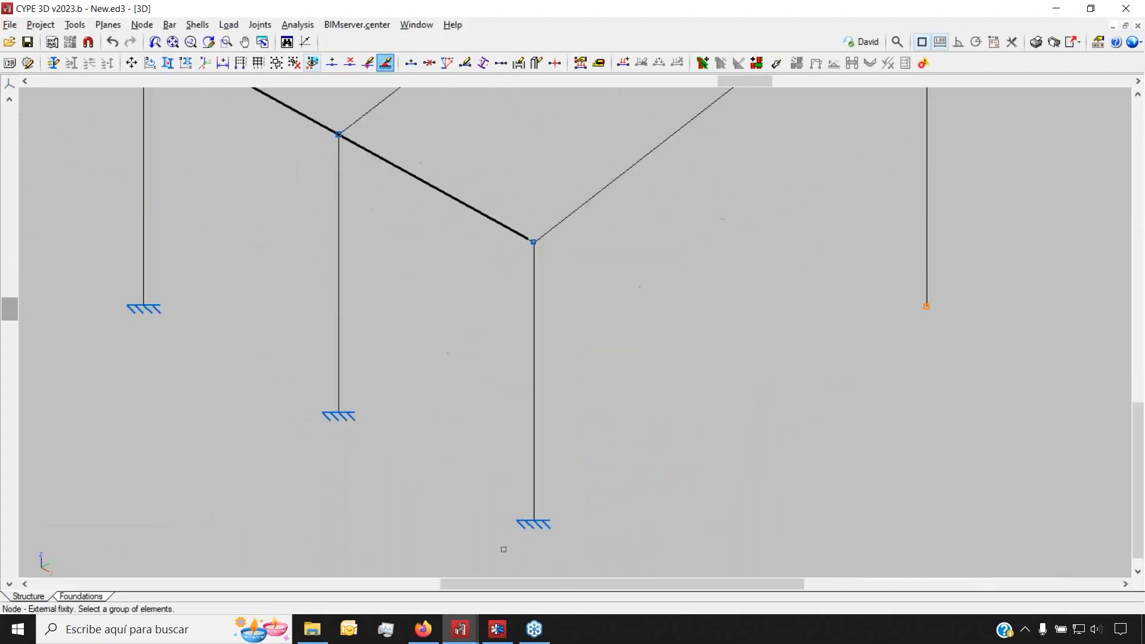
scroll(517, 540, "up", 1)
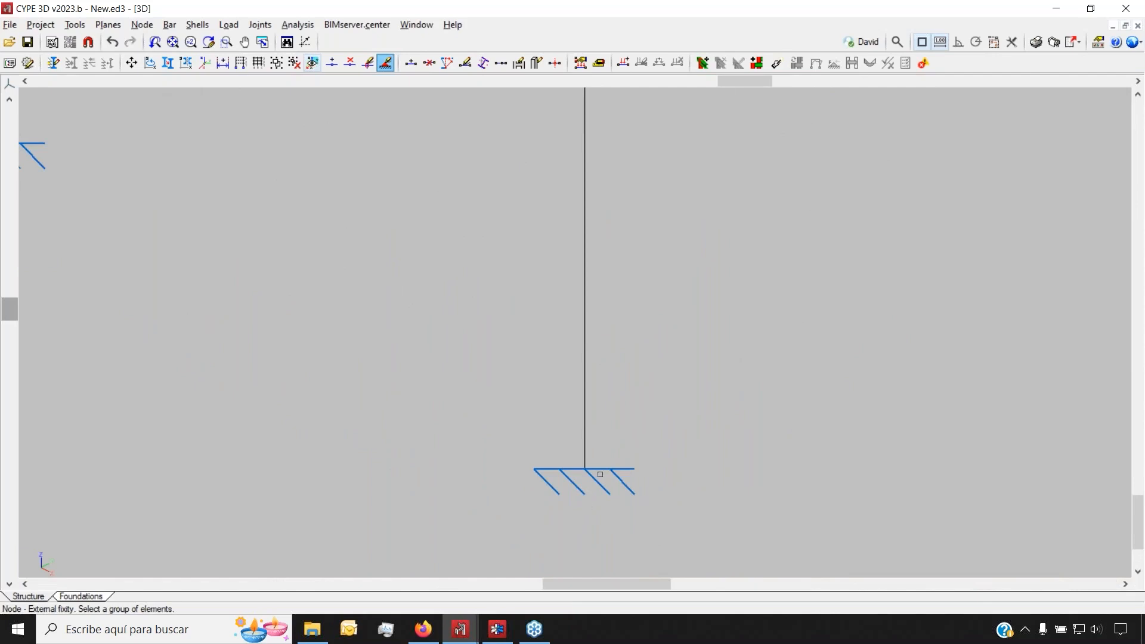
scroll(582, 475, "down", 5)
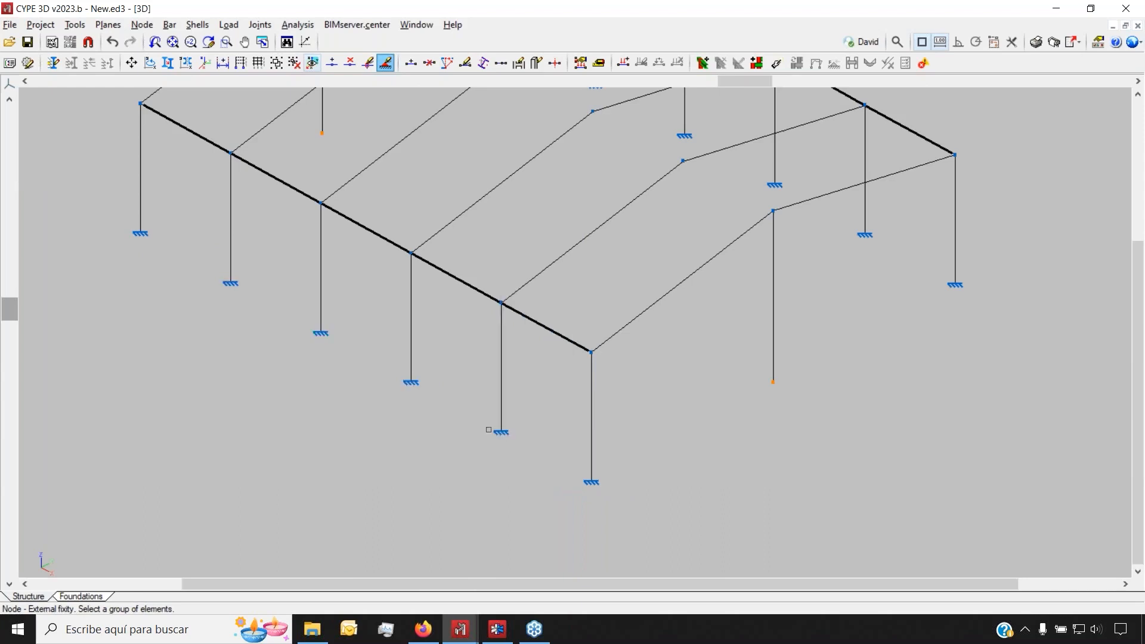
scroll(384, 464, "down", 5)
scroll(657, 410, "up", 4)
left_click(651, 408)
right_click(606, 411)
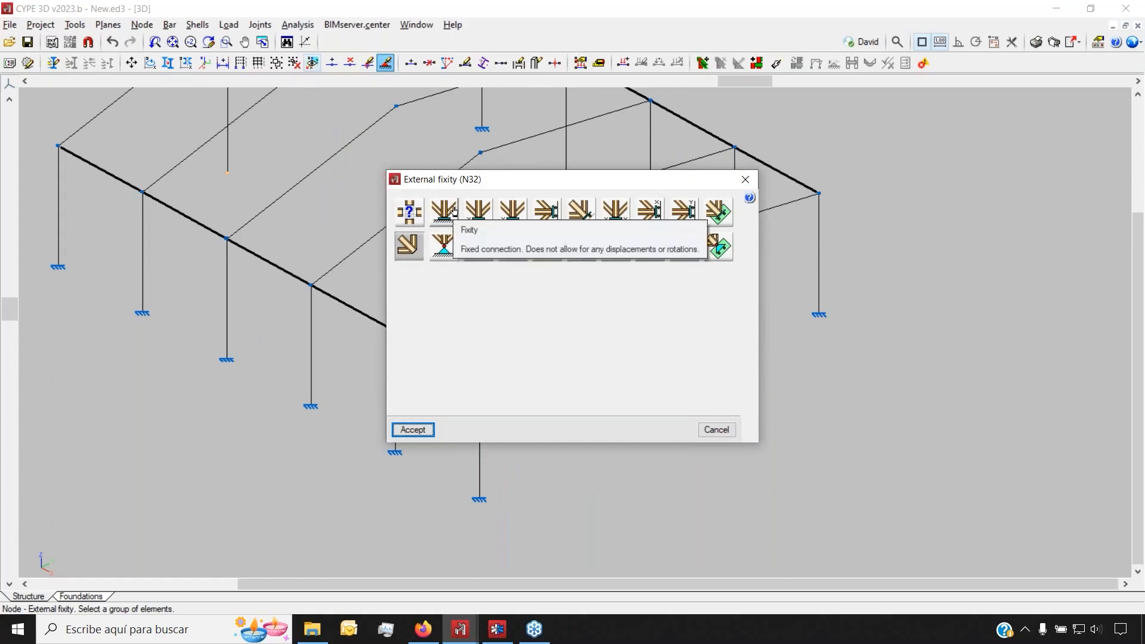
Give node N32 a fully fixed support after comparing the pinned and sliding types
left_click(443, 258)
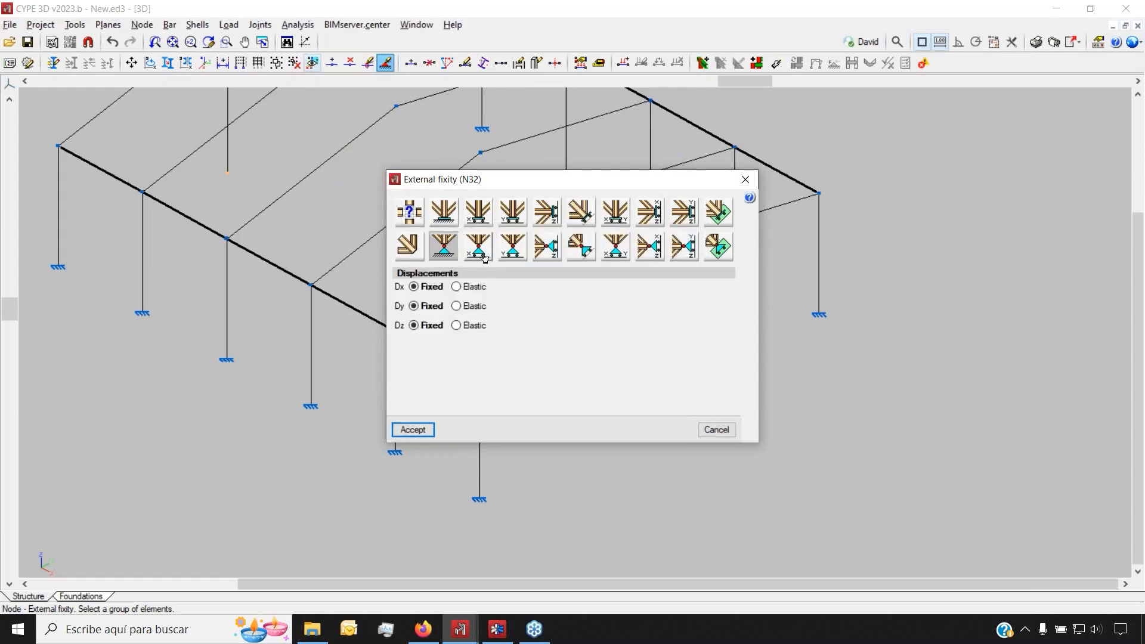
left_click(514, 250)
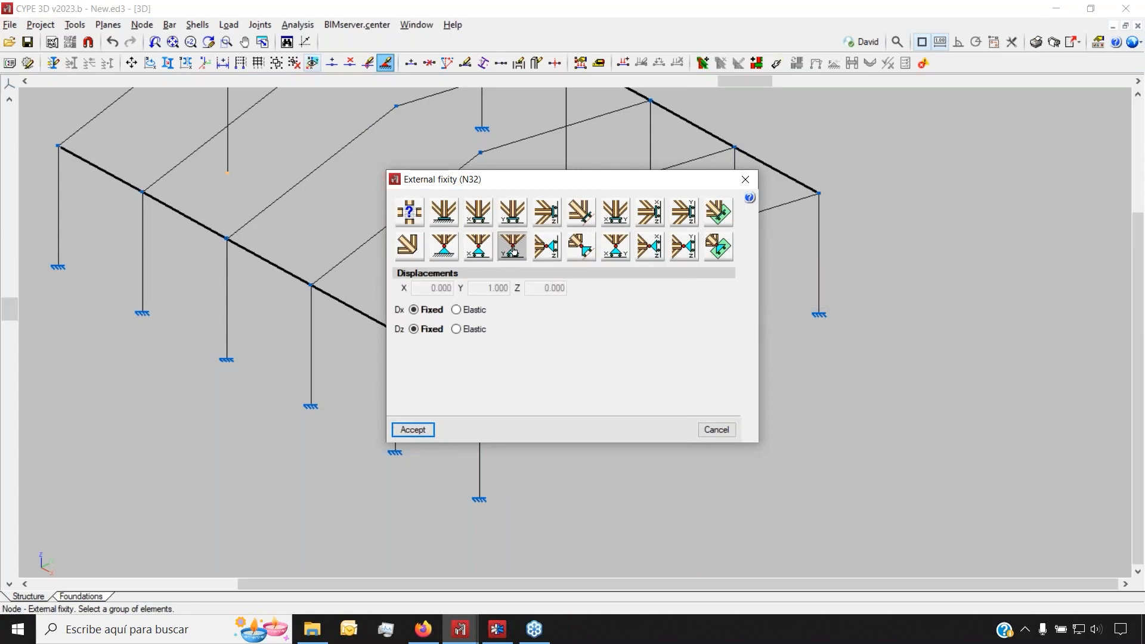
left_click(452, 213)
left_click(409, 215)
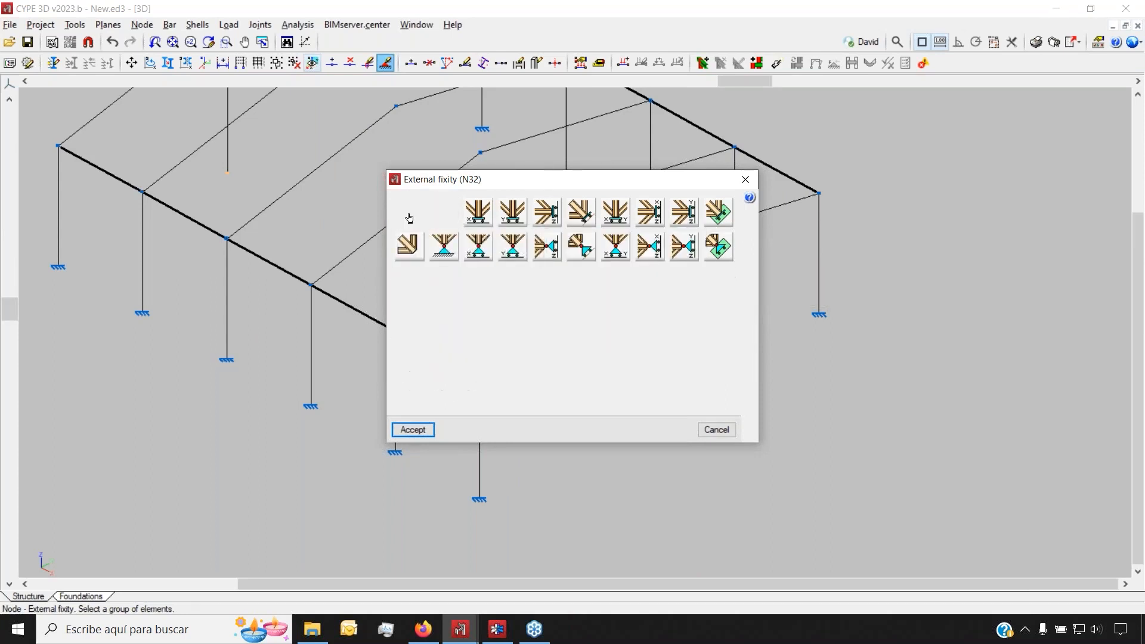
left_click(440, 217)
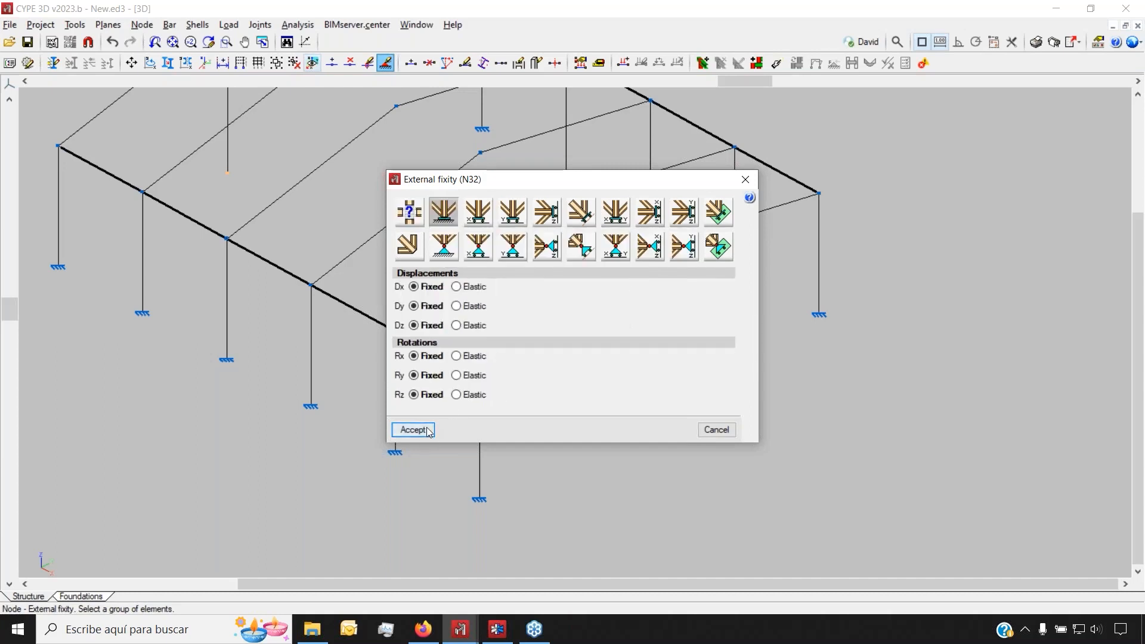
left_click(428, 432)
scroll(663, 442, "down", 6)
scroll(693, 312, "up", 3)
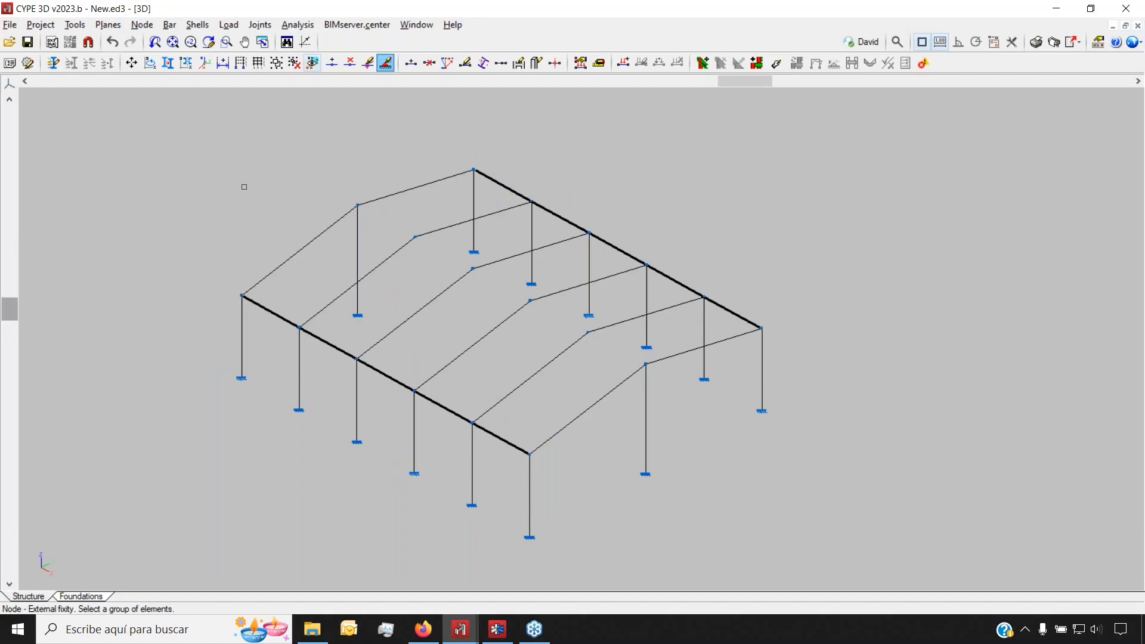
left_click(150, 28)
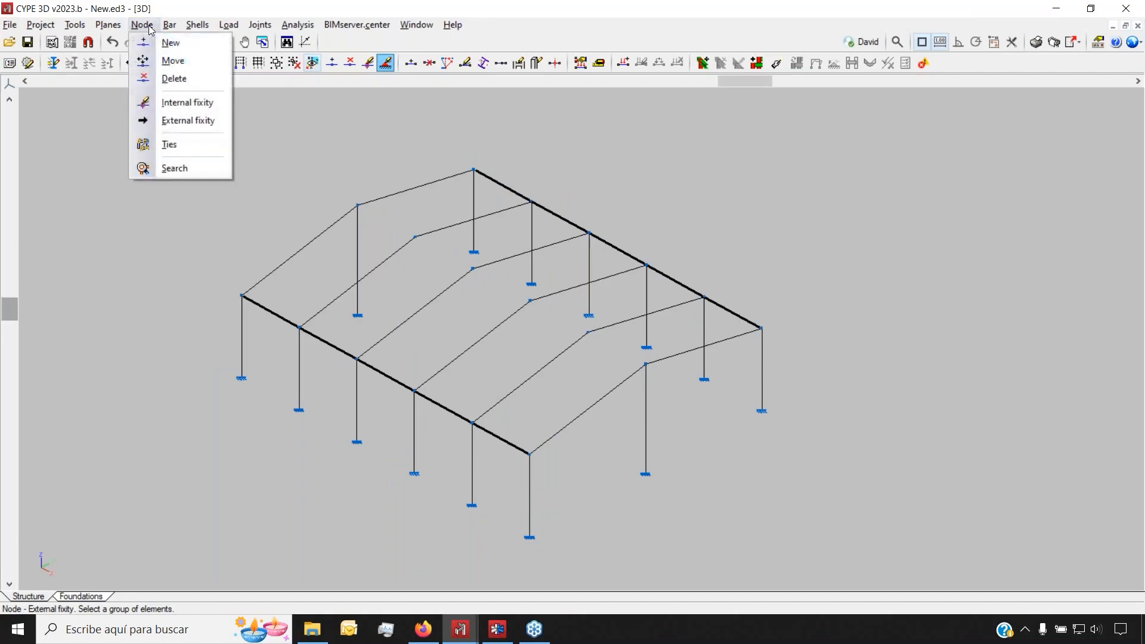
Set the new bar section to a tie using round bar R 10
left_click(177, 42)
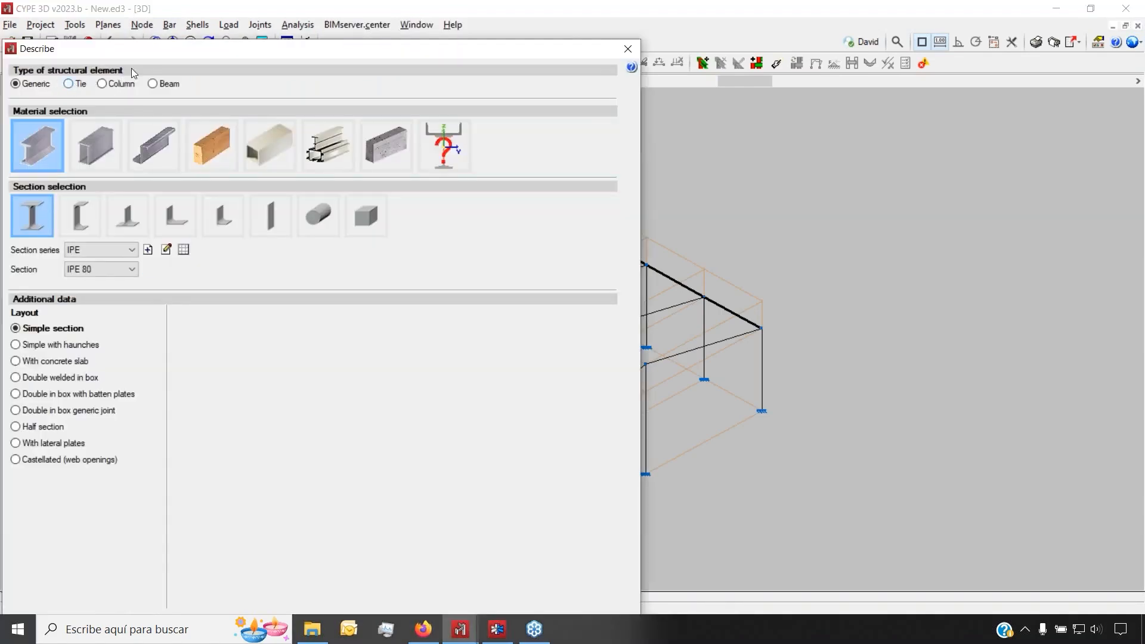
left_click(68, 84)
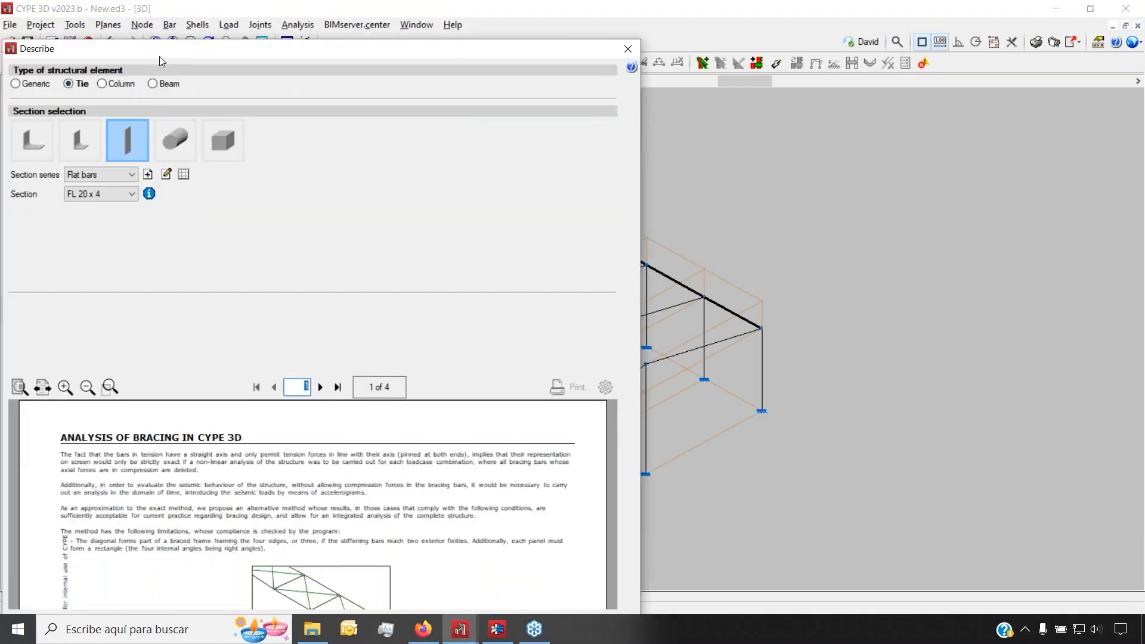
left_click_drag(159, 51, 261, 41)
left_click(274, 138)
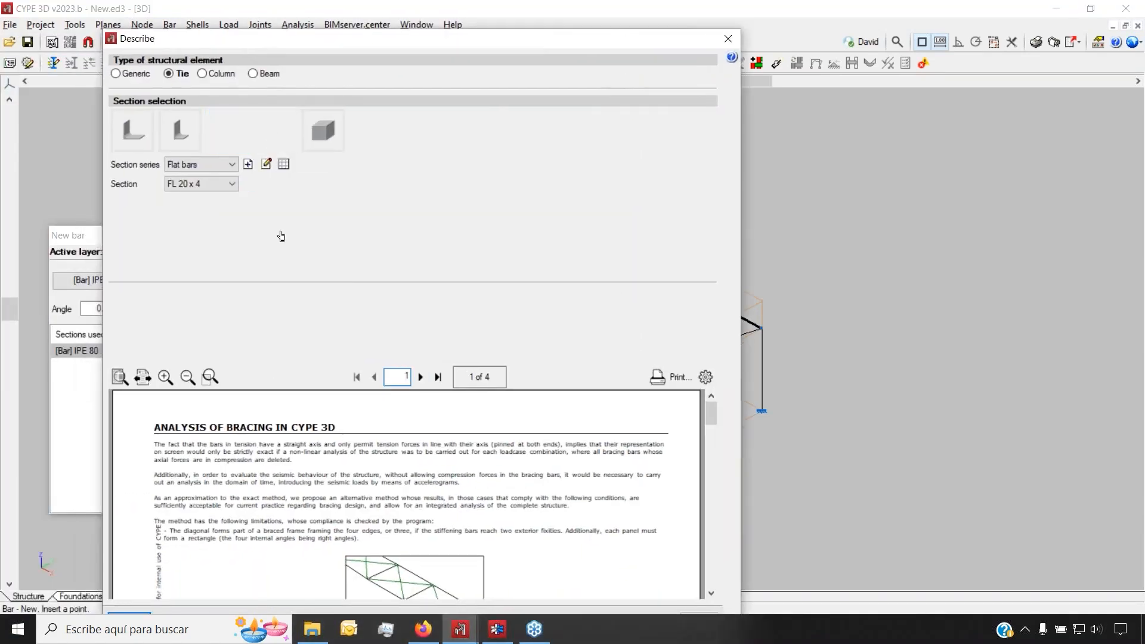
left_click_drag(389, 47, 386, 17)
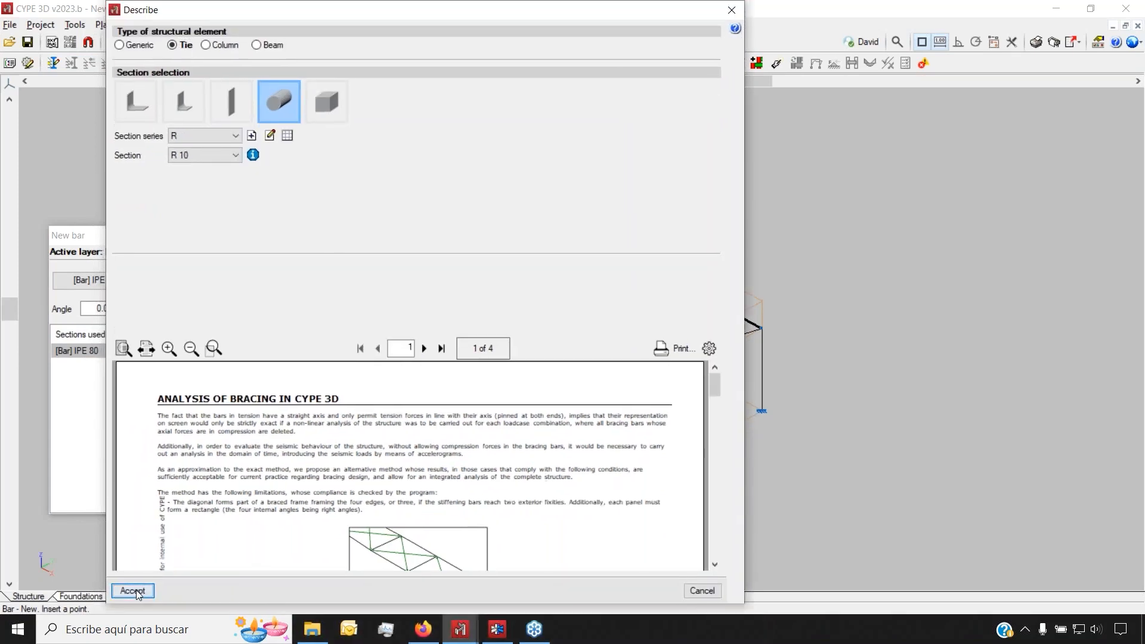
left_click(131, 589)
Draw two diagonal R 10 ties from the base nodes up to the top and eave nodes
scroll(523, 540, "up", 3)
scroll(539, 563, "up", 3)
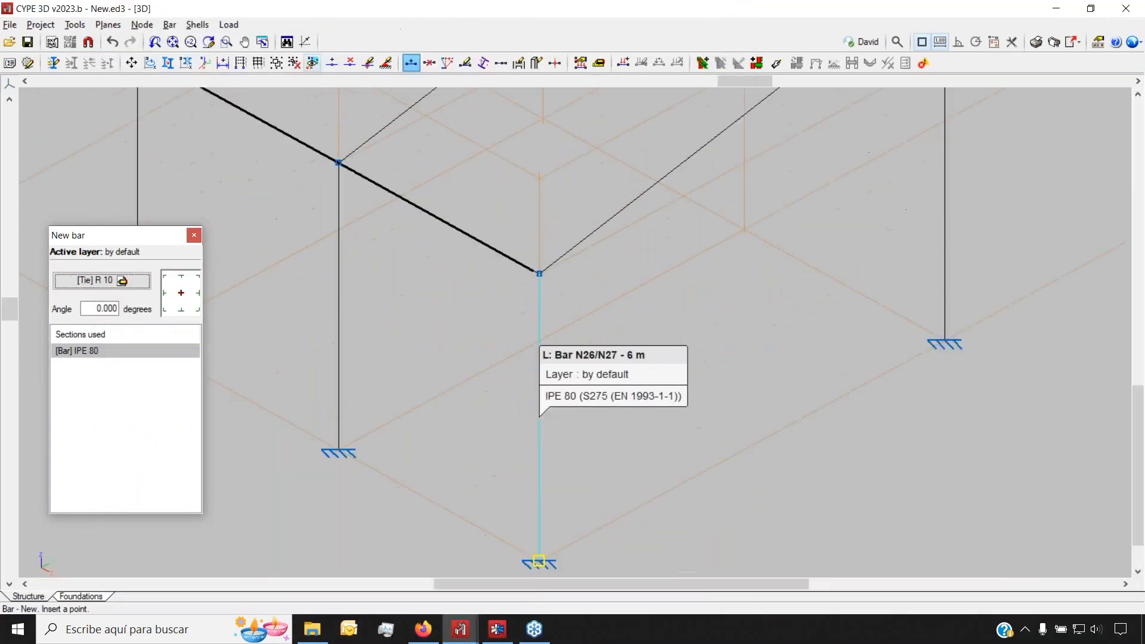
left_click(539, 562)
scroll(598, 507, "down", 2)
scroll(447, 303, "up", 3)
scroll(435, 292, "up", 3)
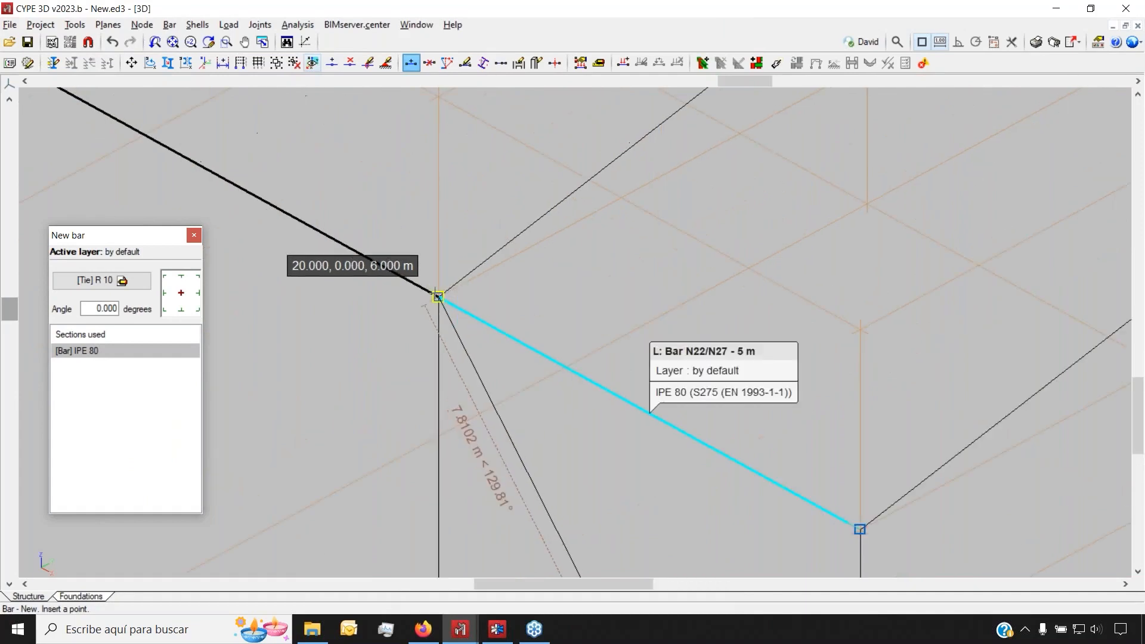
left_click(436, 293)
scroll(471, 294, "down", 4)
right_click(523, 286)
scroll(481, 545, "up", 3)
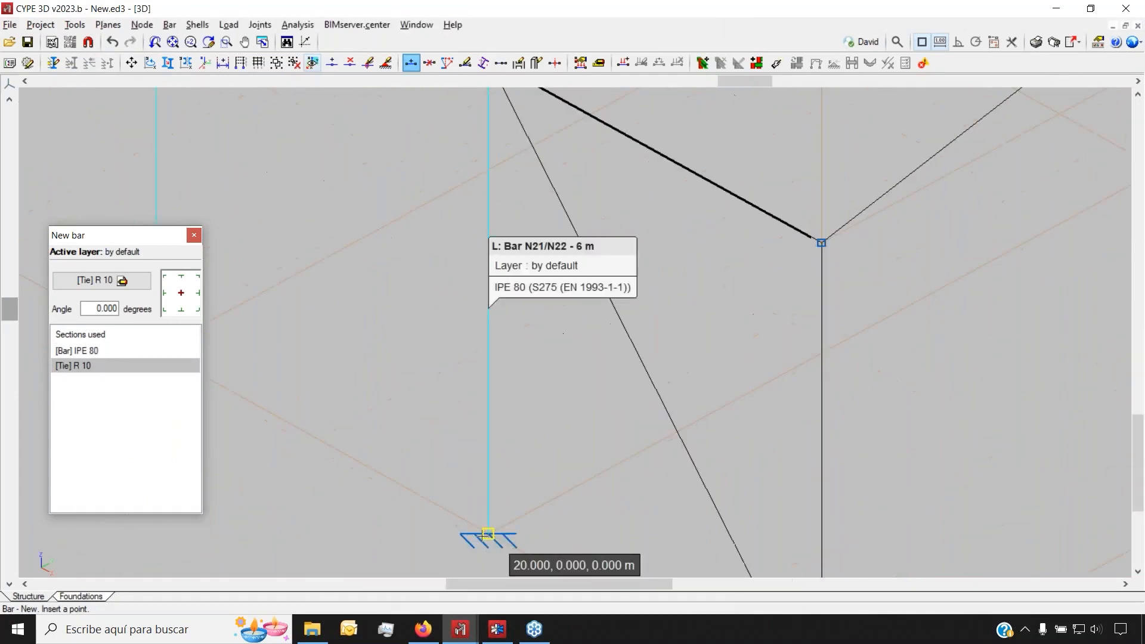
left_click(487, 536)
scroll(490, 506, "down", 3)
scroll(698, 358, "up", 1)
scroll(698, 358, "up", 2)
left_click(649, 358)
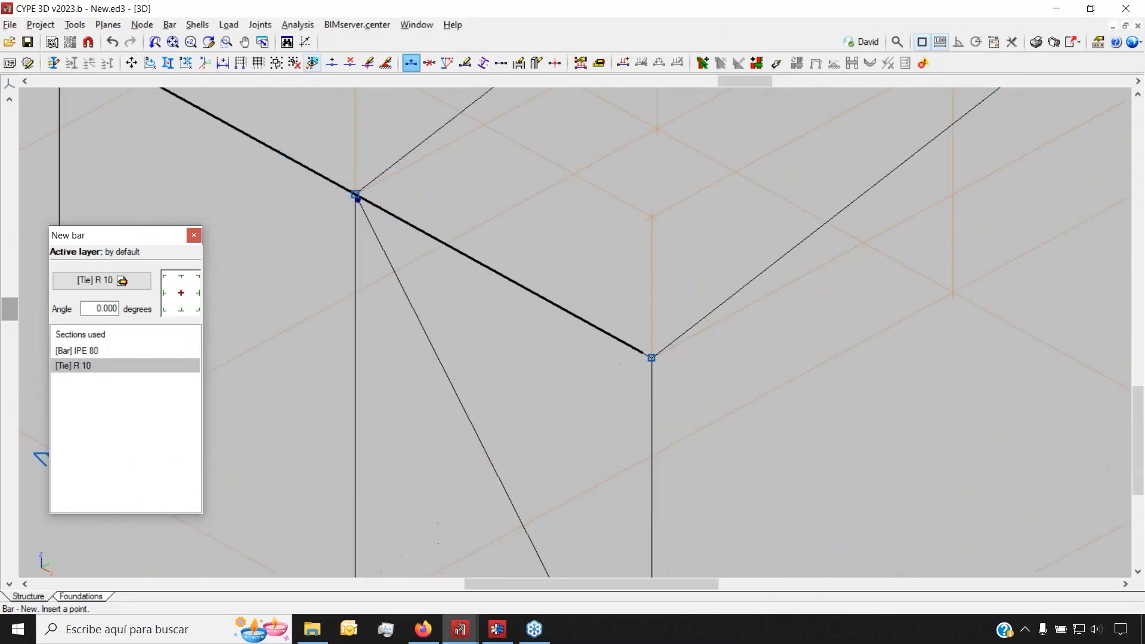
right_click(513, 409)
scroll(409, 350, "down", 1)
scroll(361, 217, "up", 3)
scroll(357, 213, "up", 4)
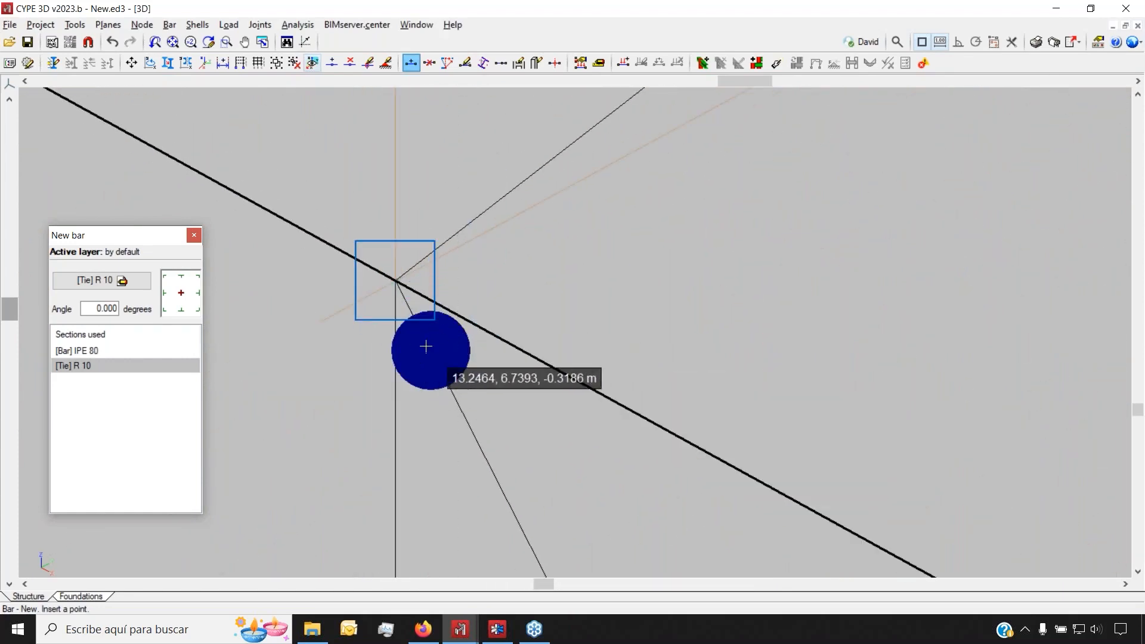
scroll(352, 212, "down", 10)
scroll(589, 358, "up", 5)
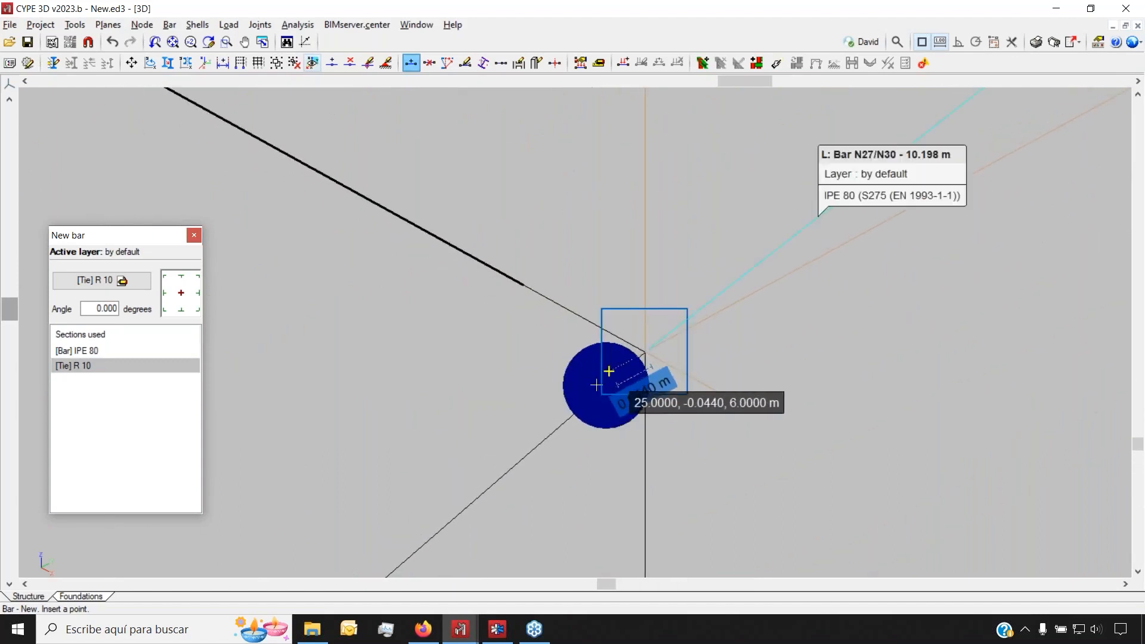
scroll(592, 396, "down", 5)
scroll(516, 442, "down", 8)
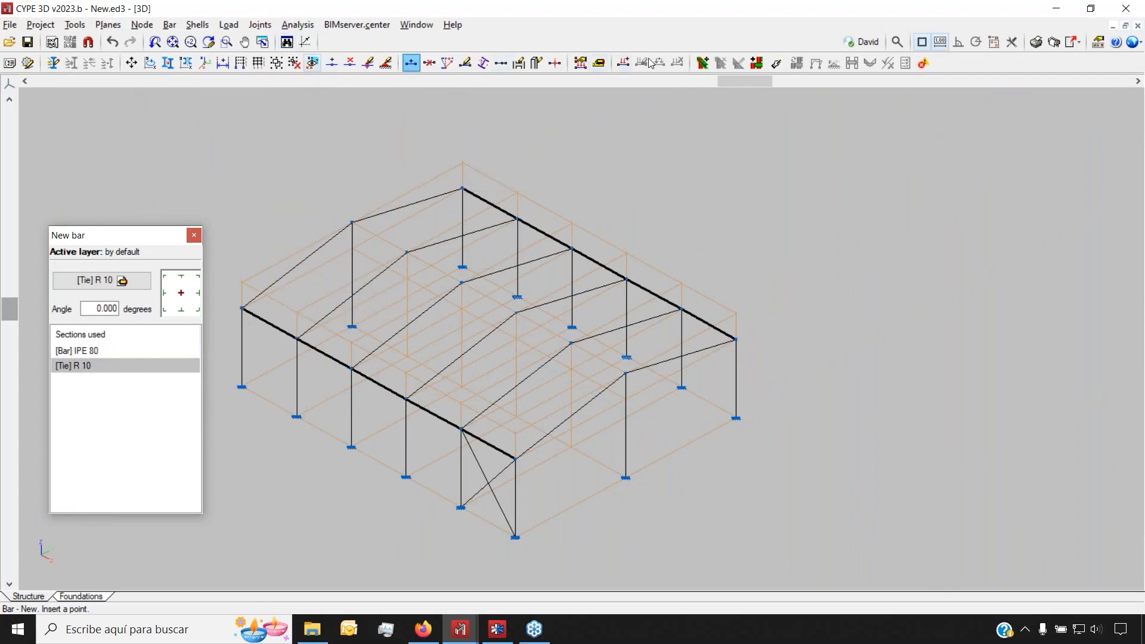
Generate grouped connections at all 28 nodes of the frame
left_click(760, 62)
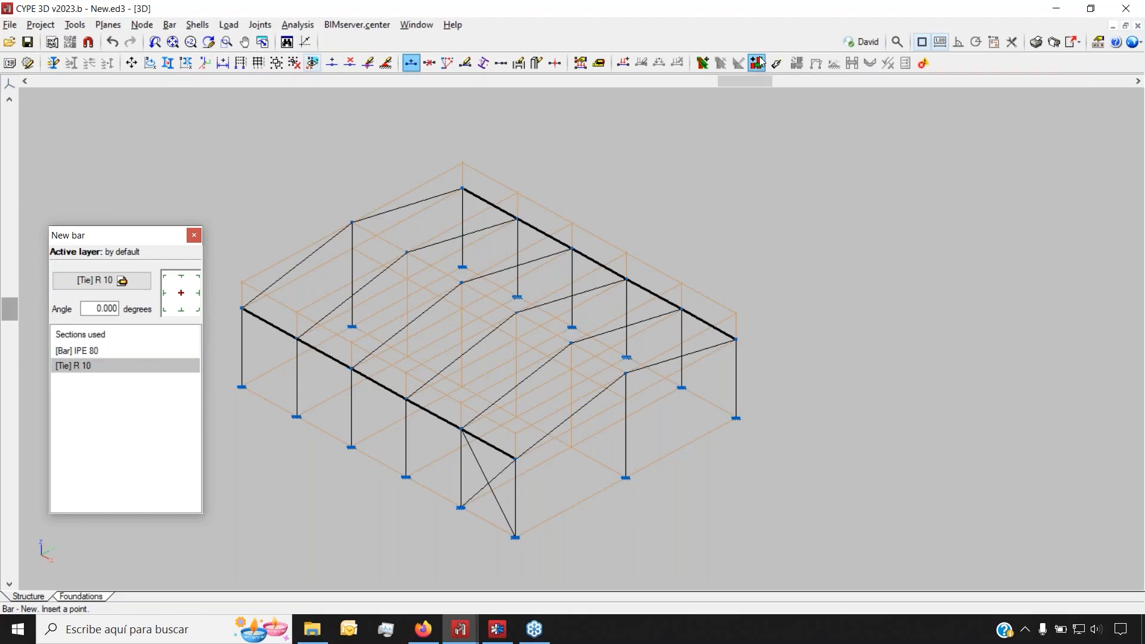
left_click(430, 348)
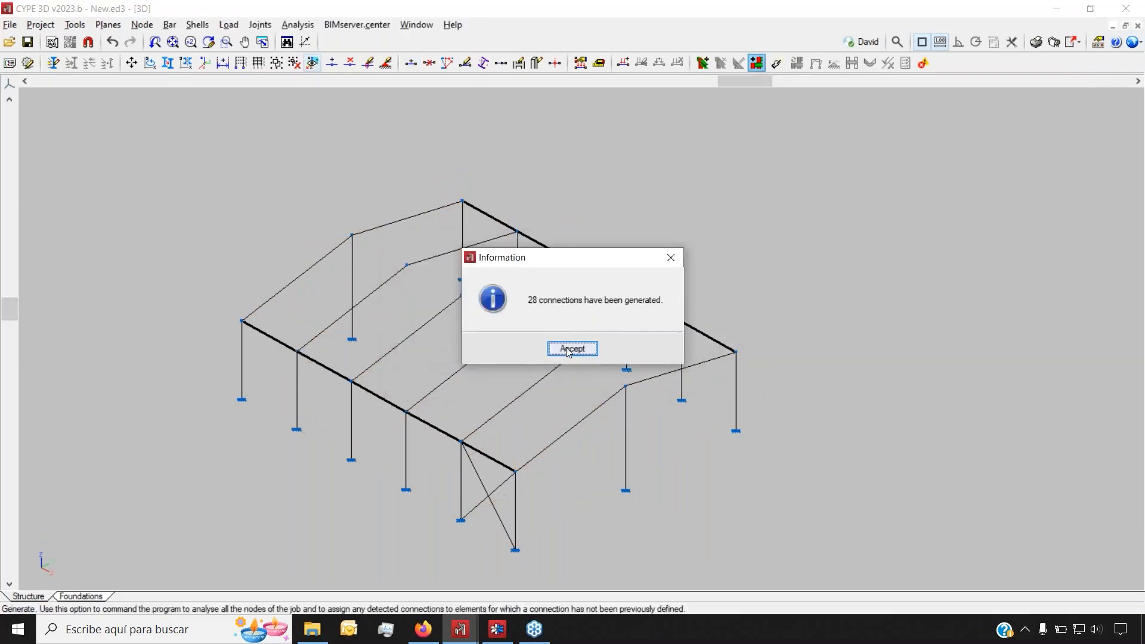
left_click(571, 348)
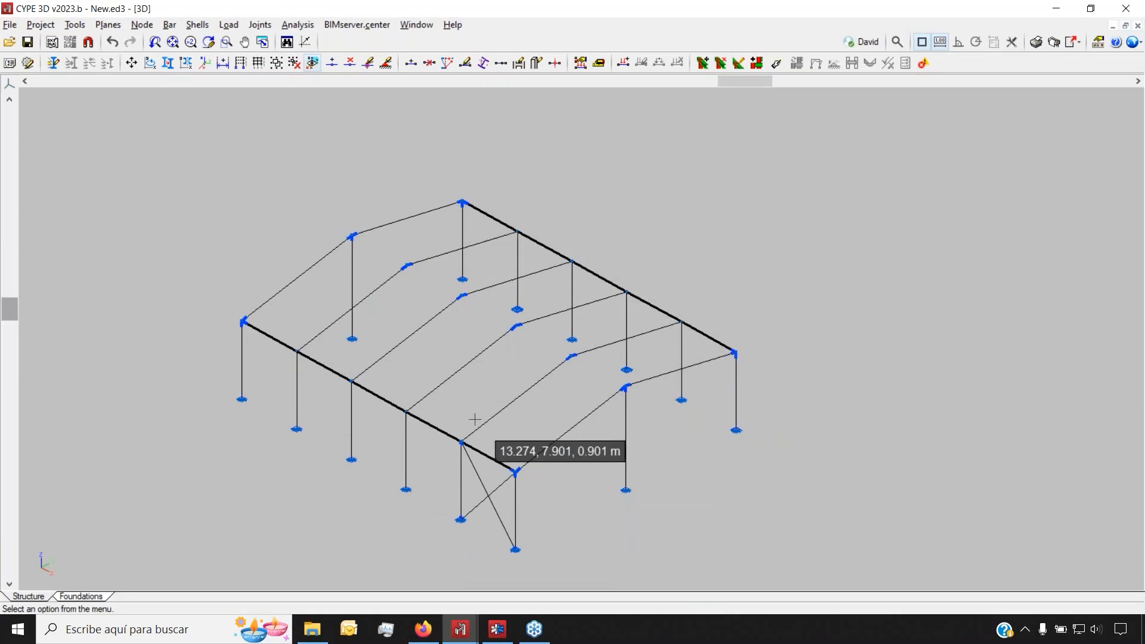
Launch the analysis with quick section design and welded connections
left_click(776, 65)
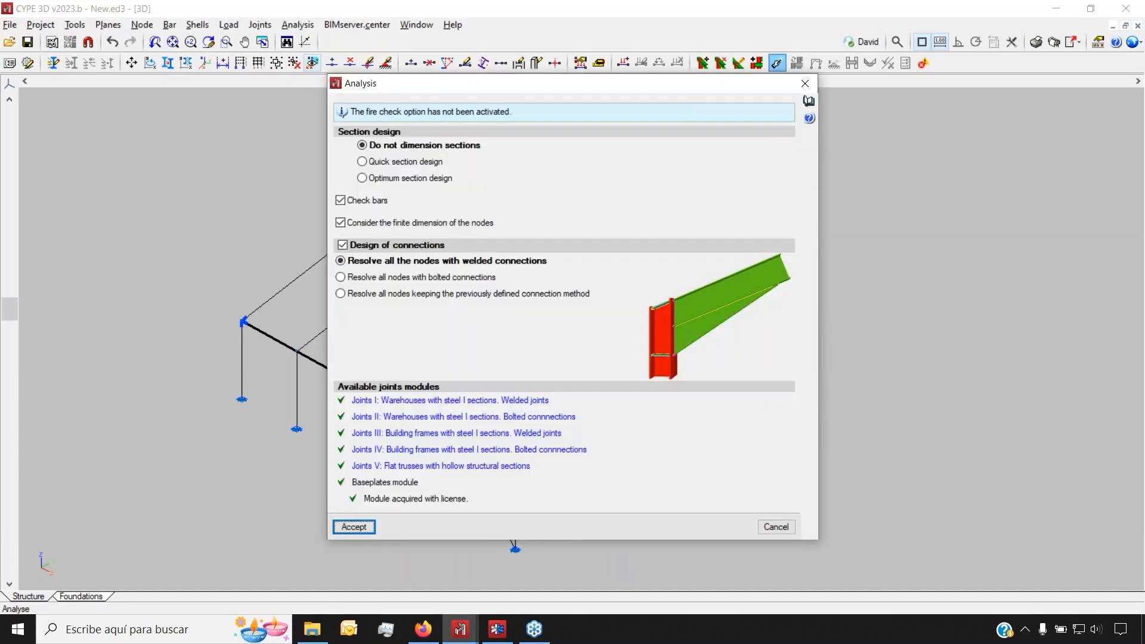
left_click(403, 162)
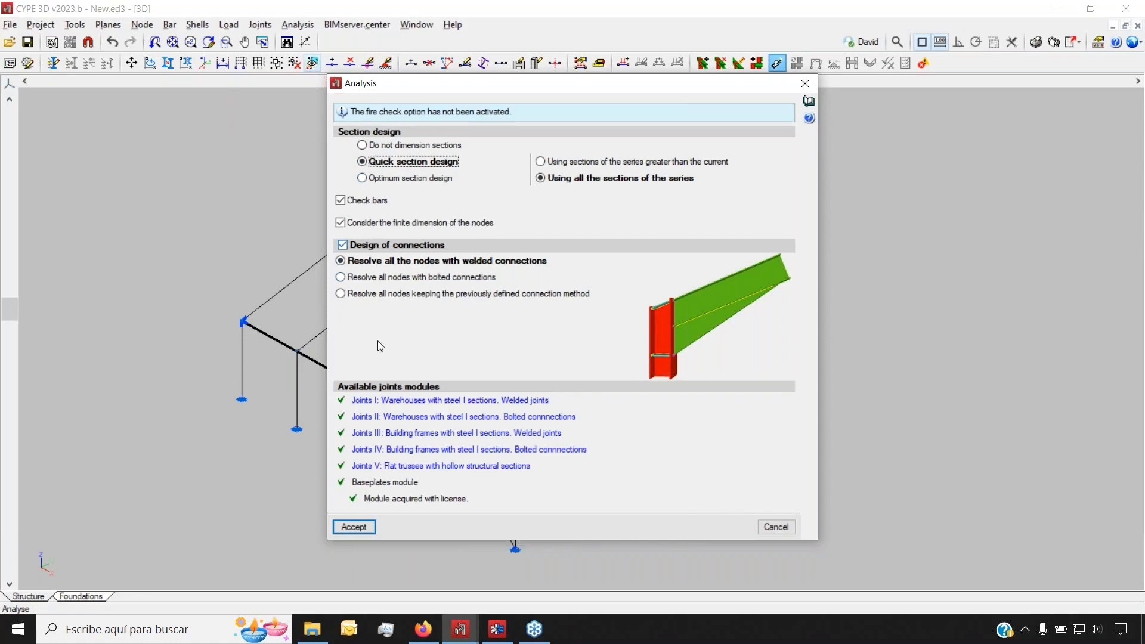
left_click(354, 527)
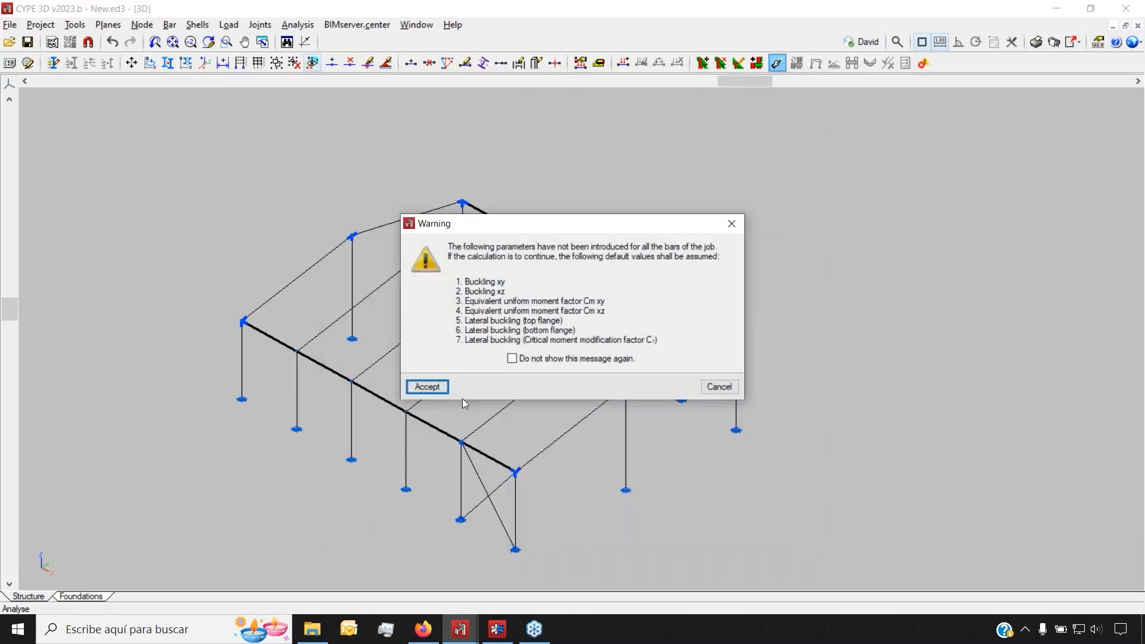
Finish the design with default buckling values and close the report flagging IPE 450/IPE 300 conflicts
left_click(427, 387)
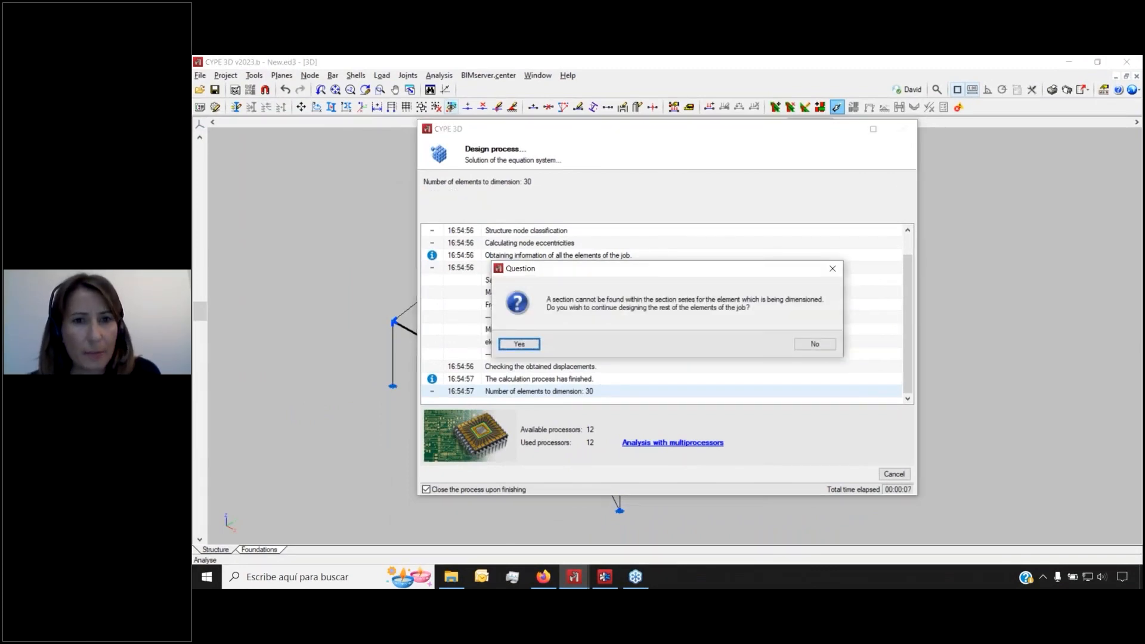
left_click(527, 345)
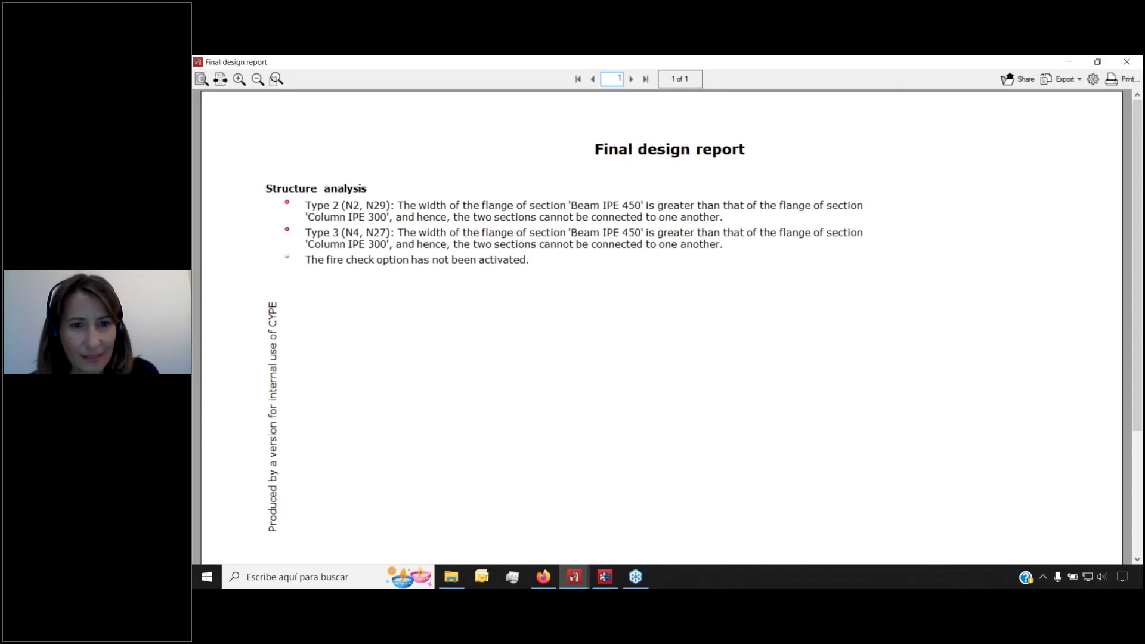
left_click(1127, 61)
scroll(632, 387, "up", 1)
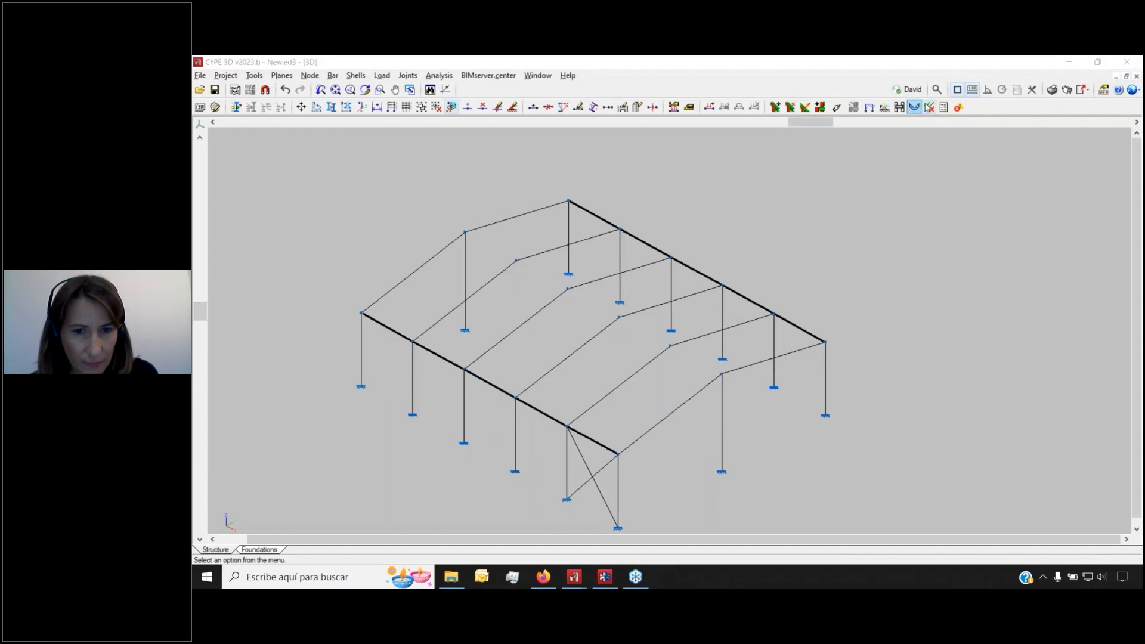
Run Check elements and review the code checks tables for bars N12/N15 and N31/N5
left_click(929, 107)
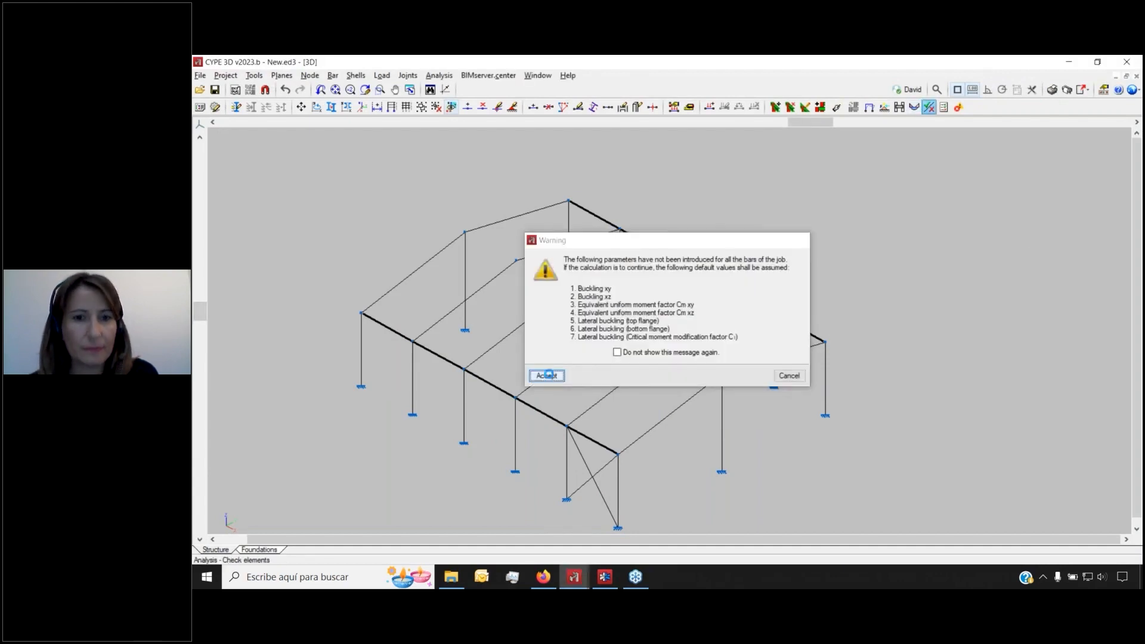
left_click(548, 376)
scroll(564, 368, "up", 5)
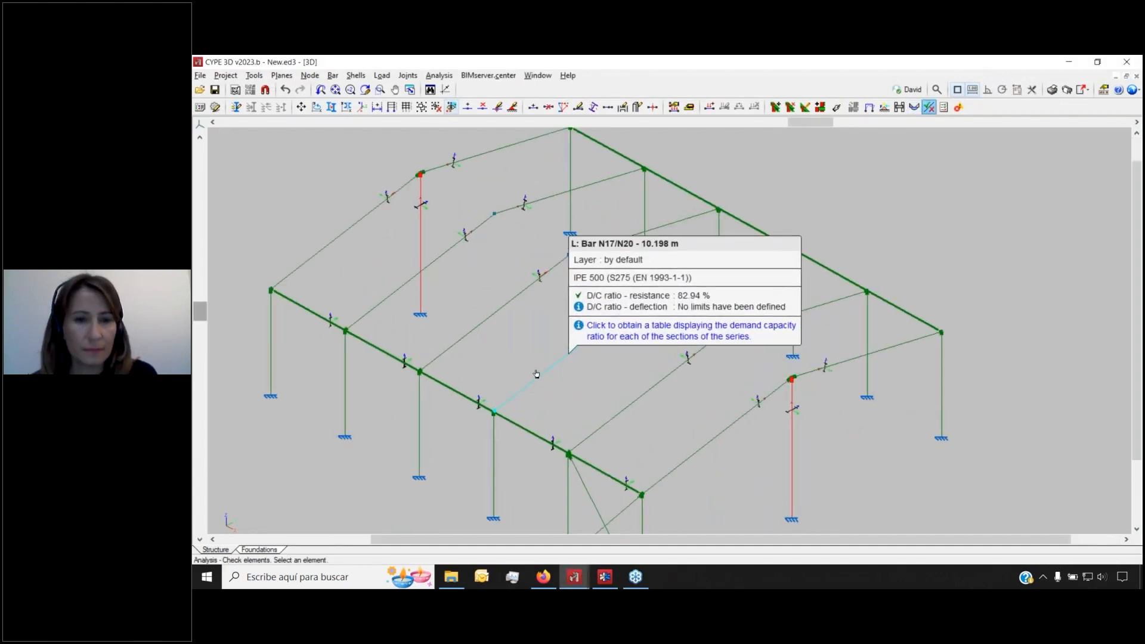
mouse_move(486, 321)
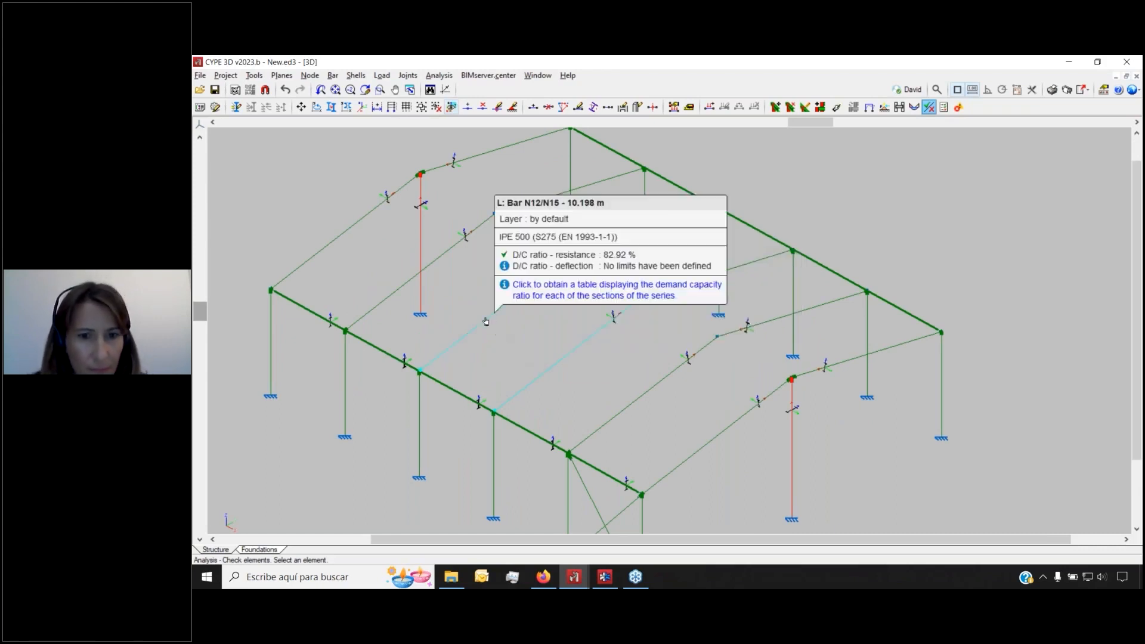
left_click(438, 359)
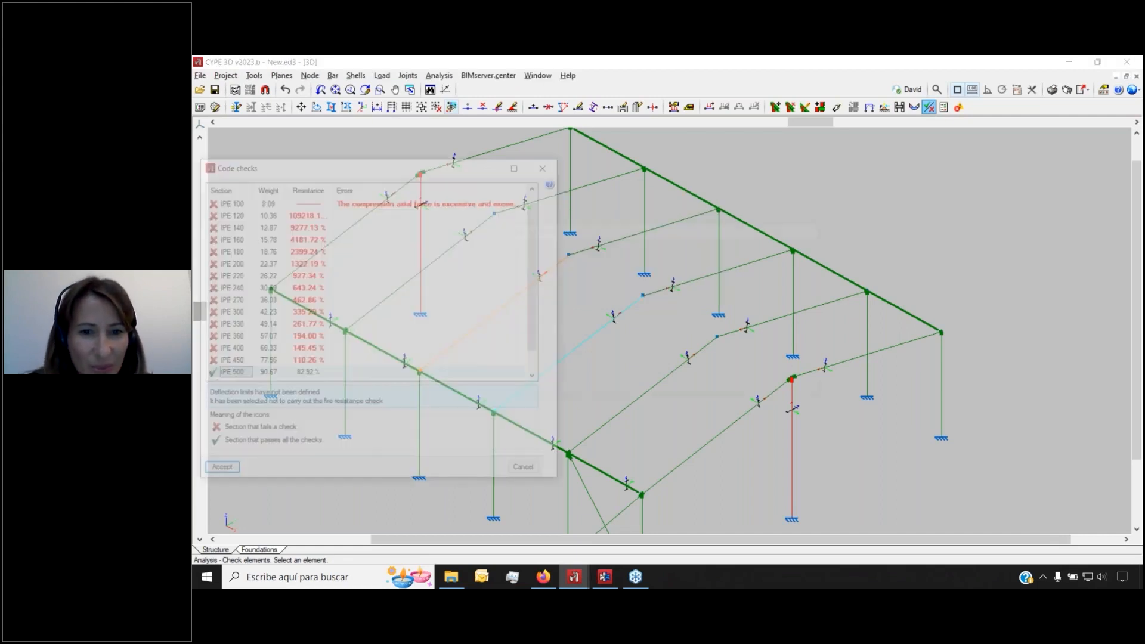
left_click(549, 165)
mouse_move(420, 235)
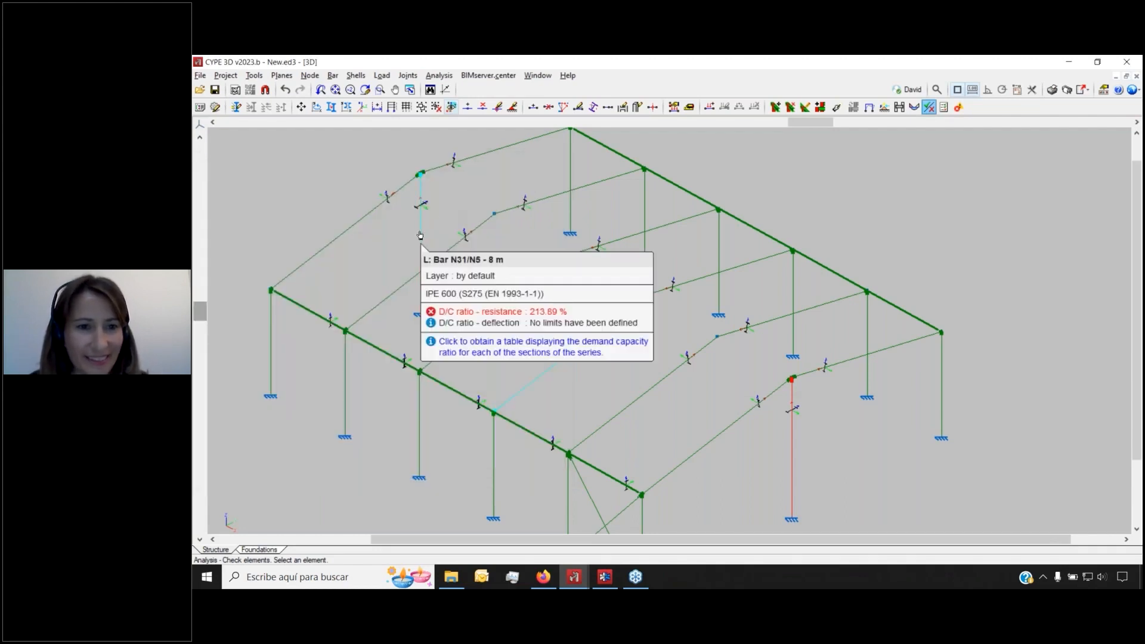
left_click(420, 235)
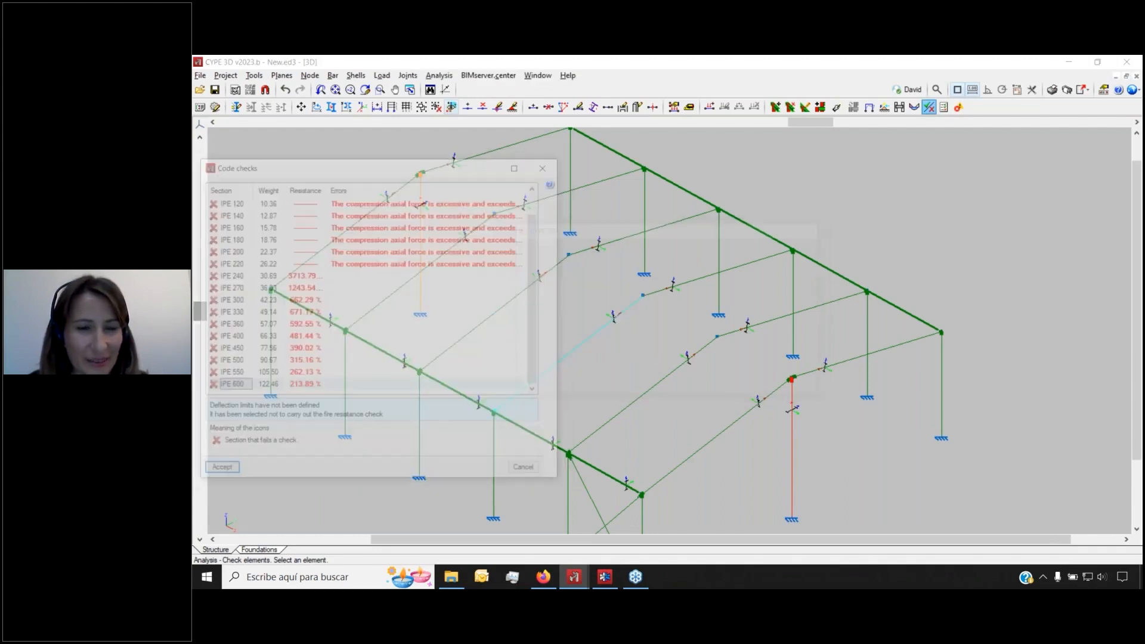
left_click_drag(419, 172, 522, 171)
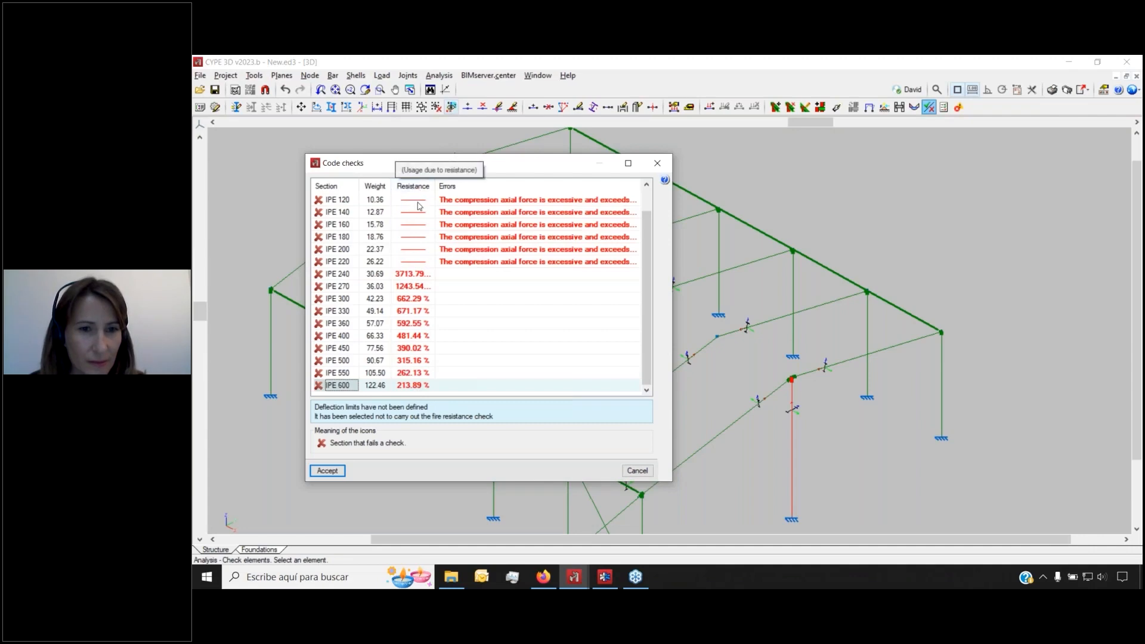
left_click(656, 166)
Review the code checks table for the IPE 450 beam
scroll(264, 387, "up", 5)
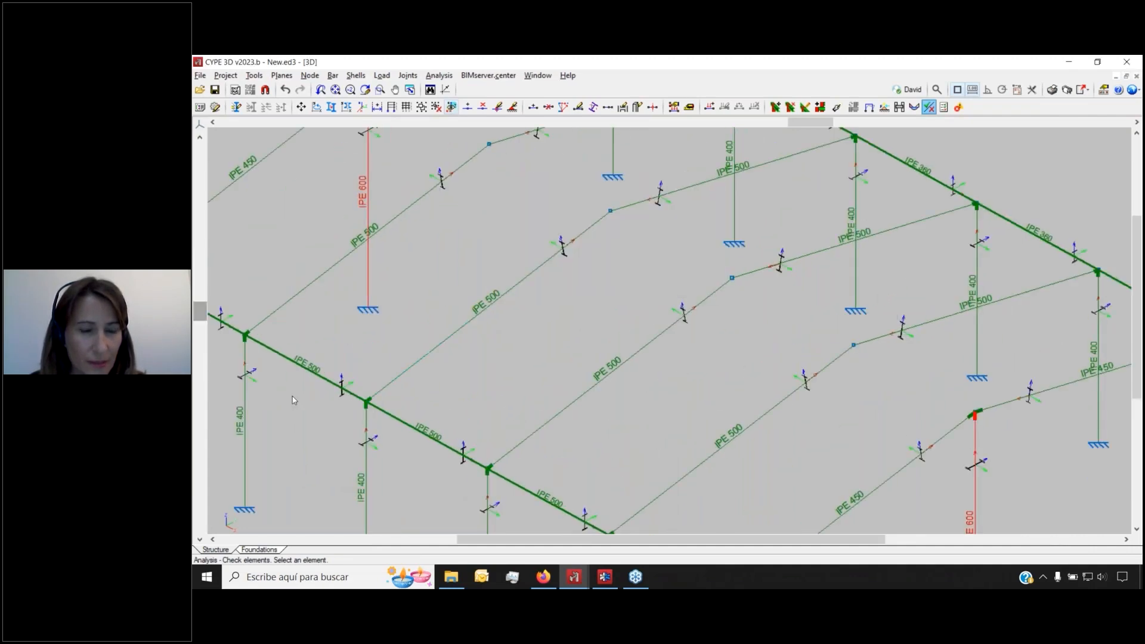
scroll(264, 387, "up", 5)
scroll(570, 302, "down", 6)
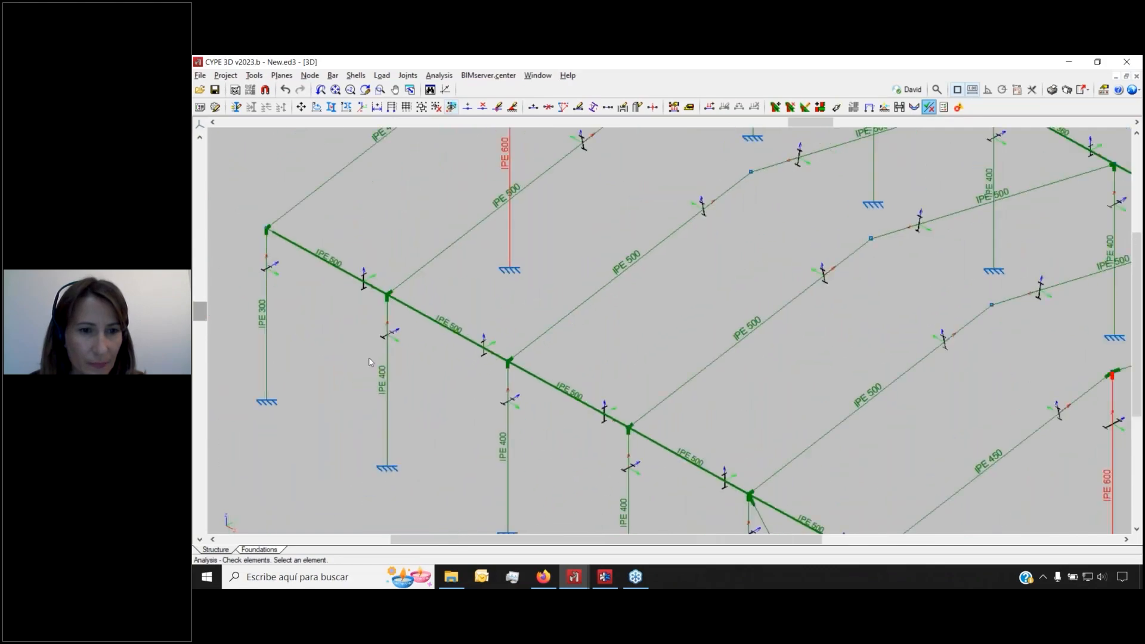
scroll(384, 429, "down", 5)
scroll(691, 170, "up", 8)
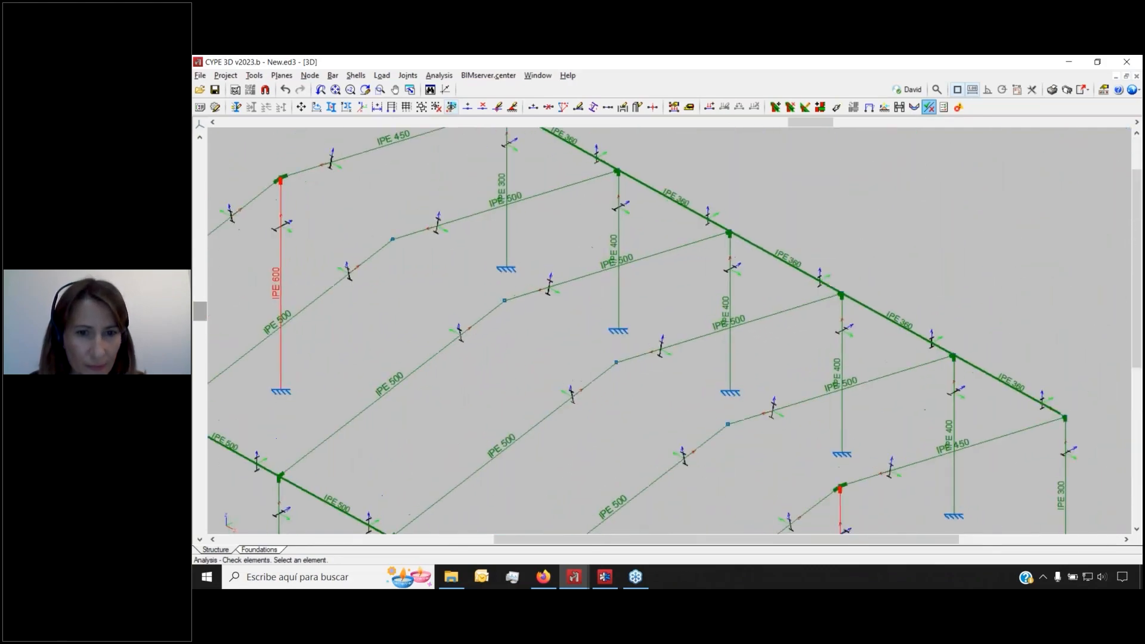
scroll(691, 170, "up", 2)
mouse_move(655, 236)
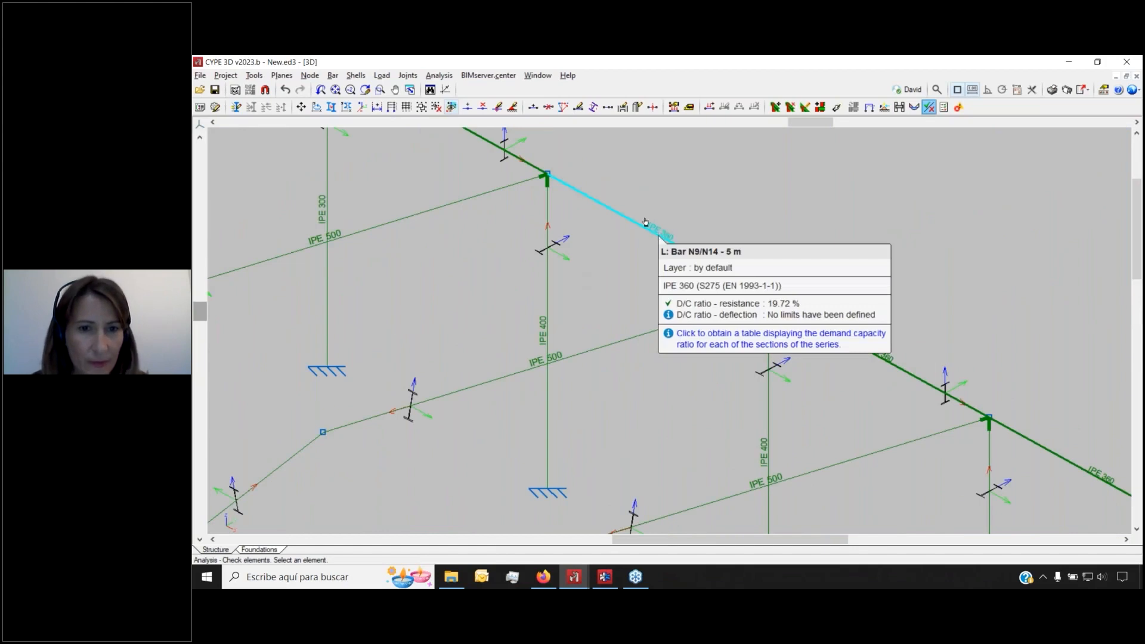
scroll(564, 213, "down", 2)
scroll(564, 213, "up", 1)
scroll(535, 299, "down", 4)
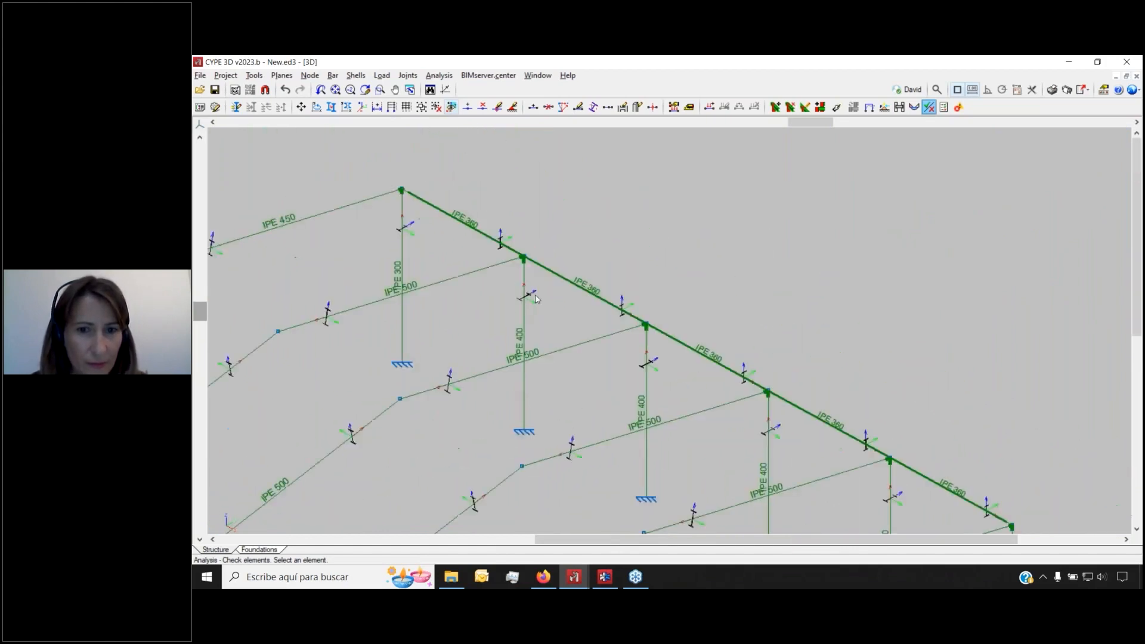
scroll(536, 299, "down", 4)
scroll(590, 301, "up", 6)
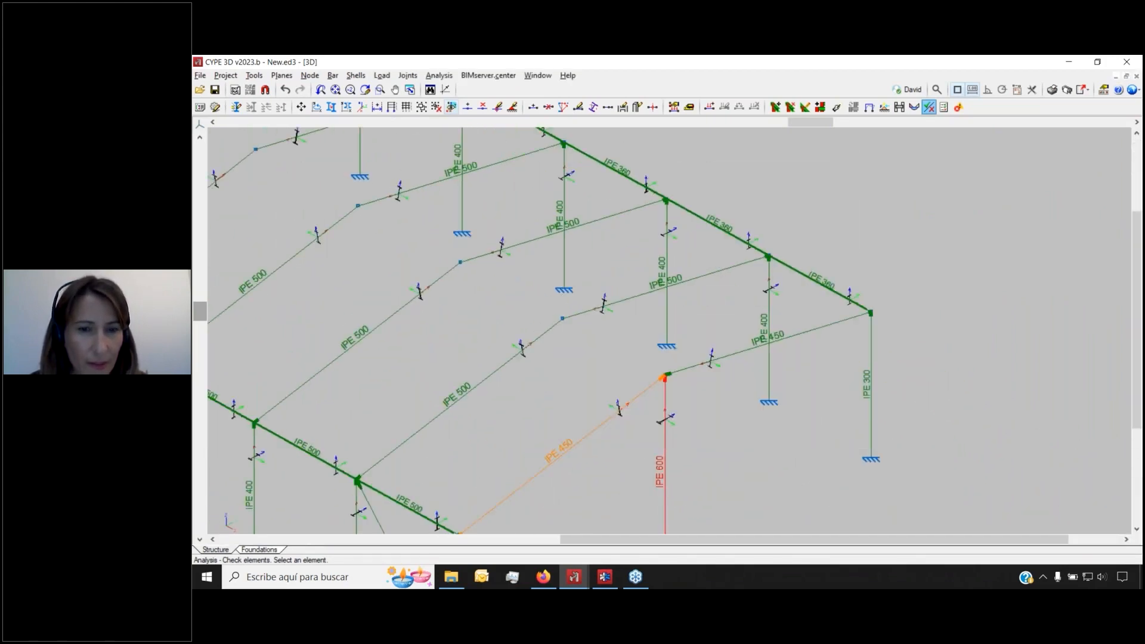
left_click(632, 401)
scroll(518, 252, "down", 1)
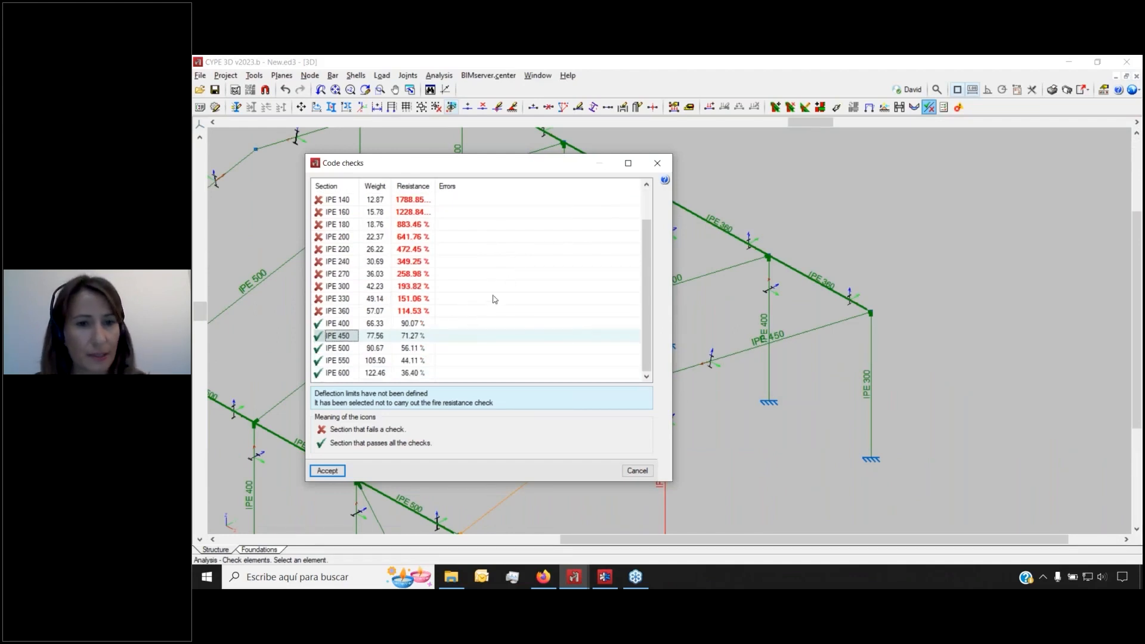
left_click(651, 169)
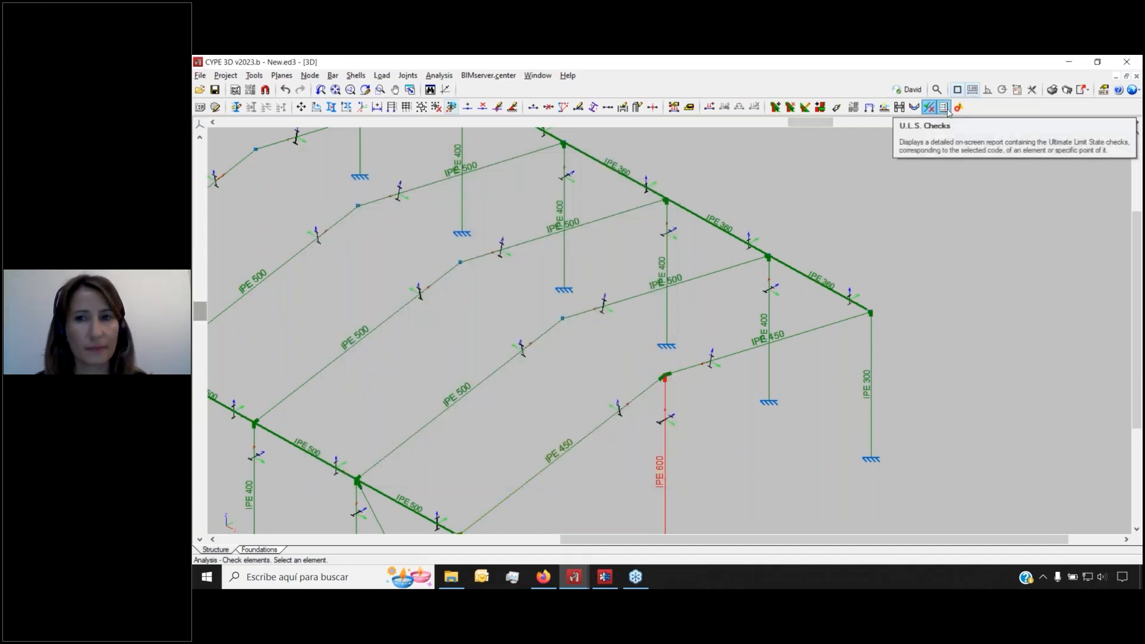
Open the worst-point U.L.S. check report for IPE 600 column N32/N30, showing its 2 failing checks
left_click(945, 109)
mouse_move(526, 250)
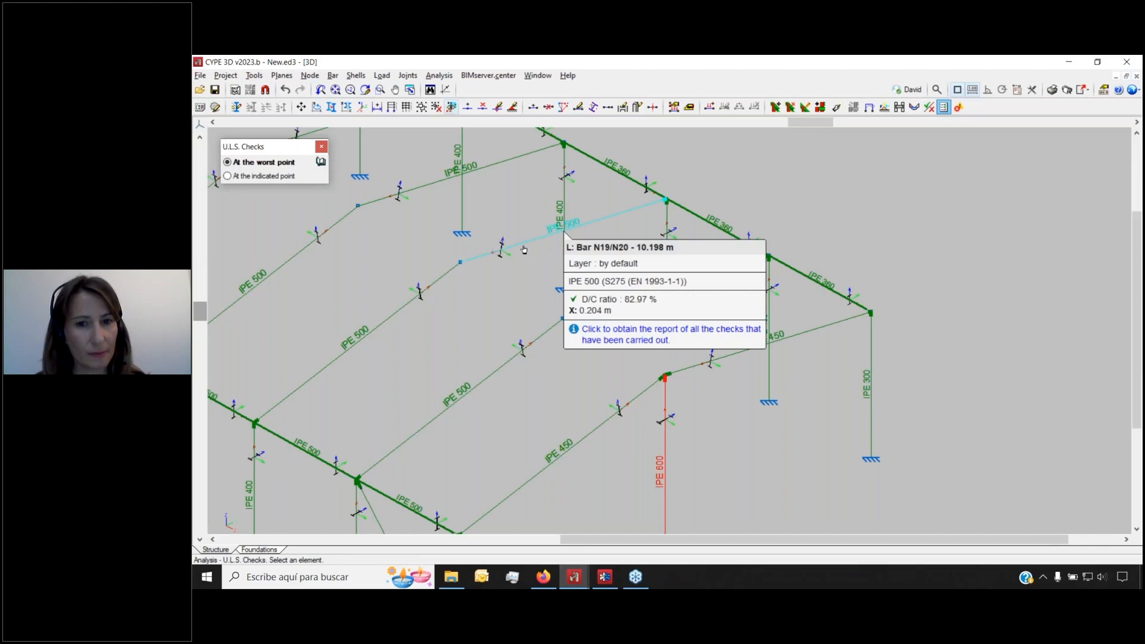
scroll(637, 329, "down", 4)
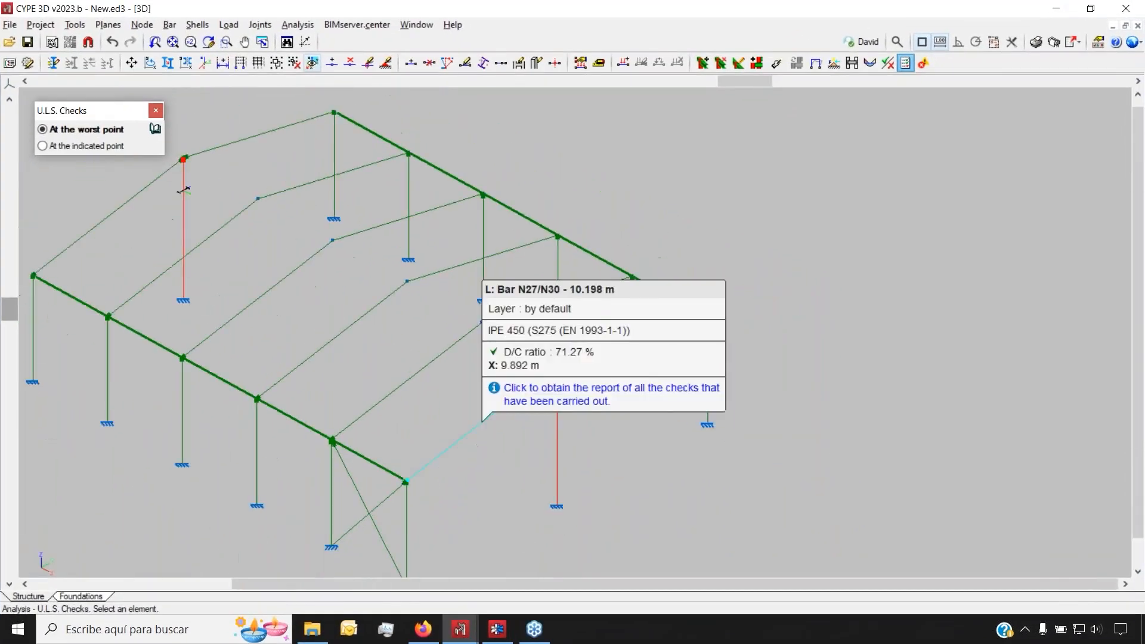
mouse_move(653, 433)
scroll(556, 455, "up", 4)
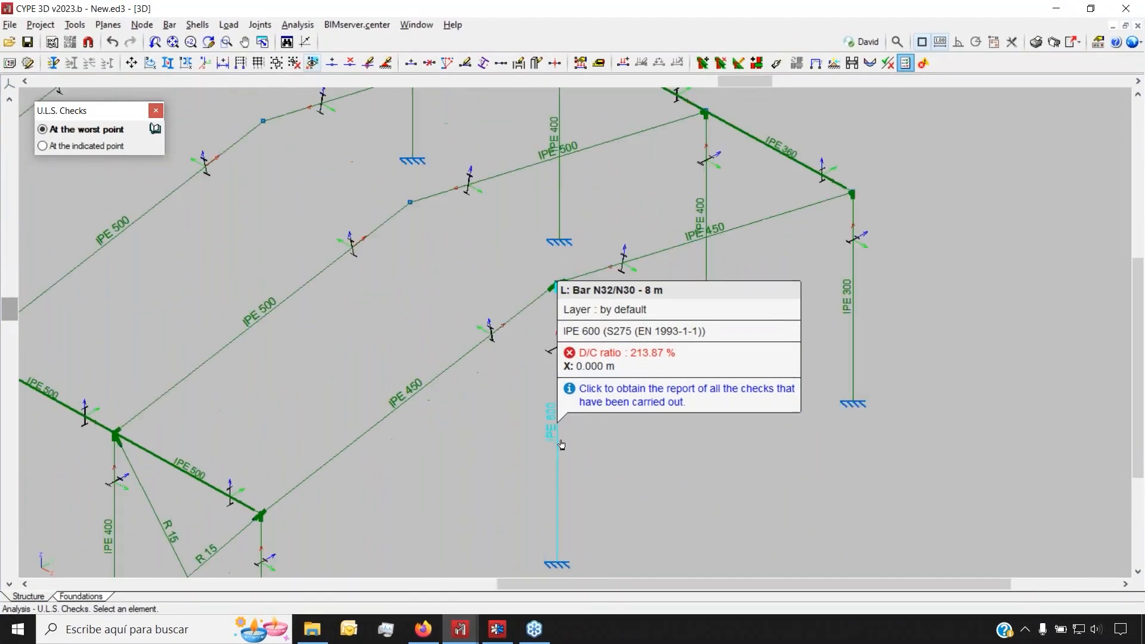
left_click(556, 455)
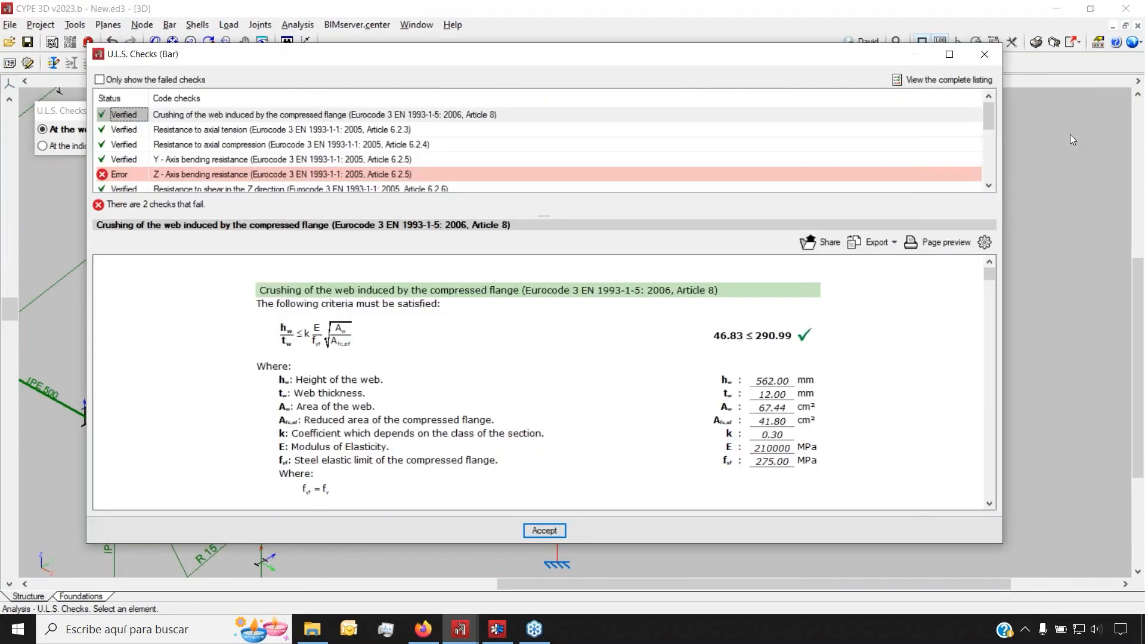
Maximize the report and review the axial tension and failing Z-axis bending checks
left_click(951, 55)
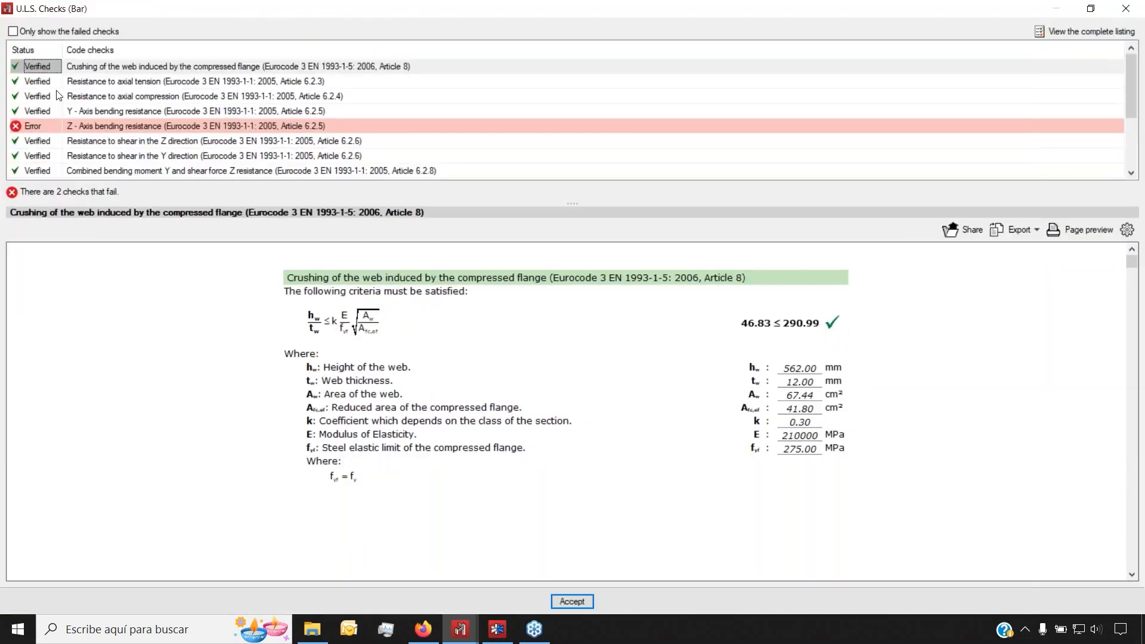
scroll(63, 92, "down", 1)
scroll(59, 93, "up", 1)
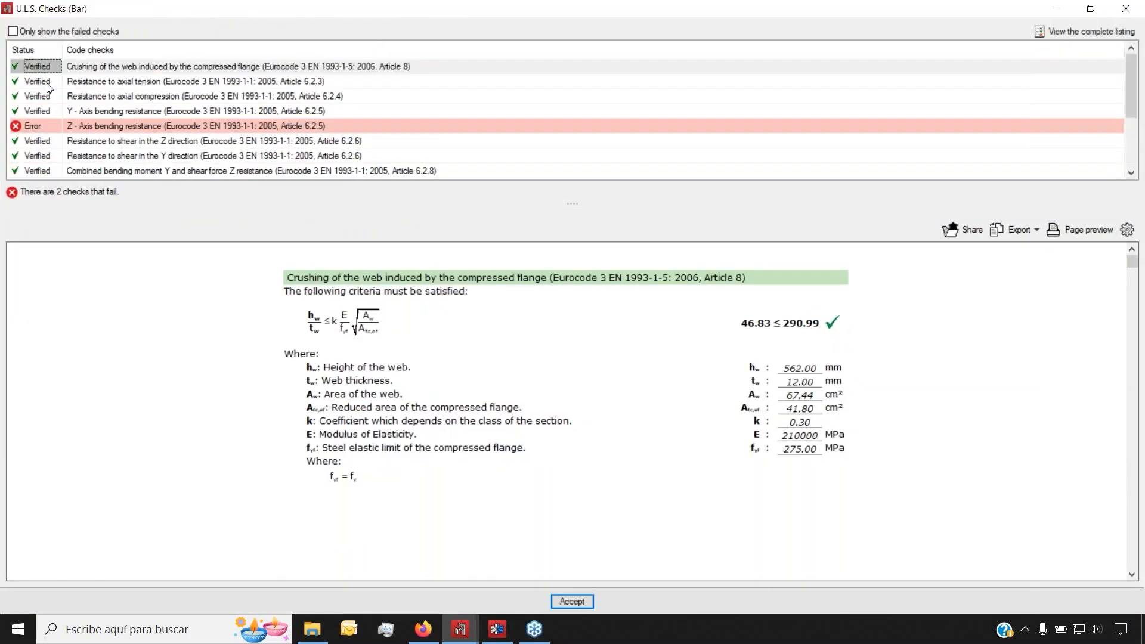
left_click(50, 82)
key("Down")
key("Down")
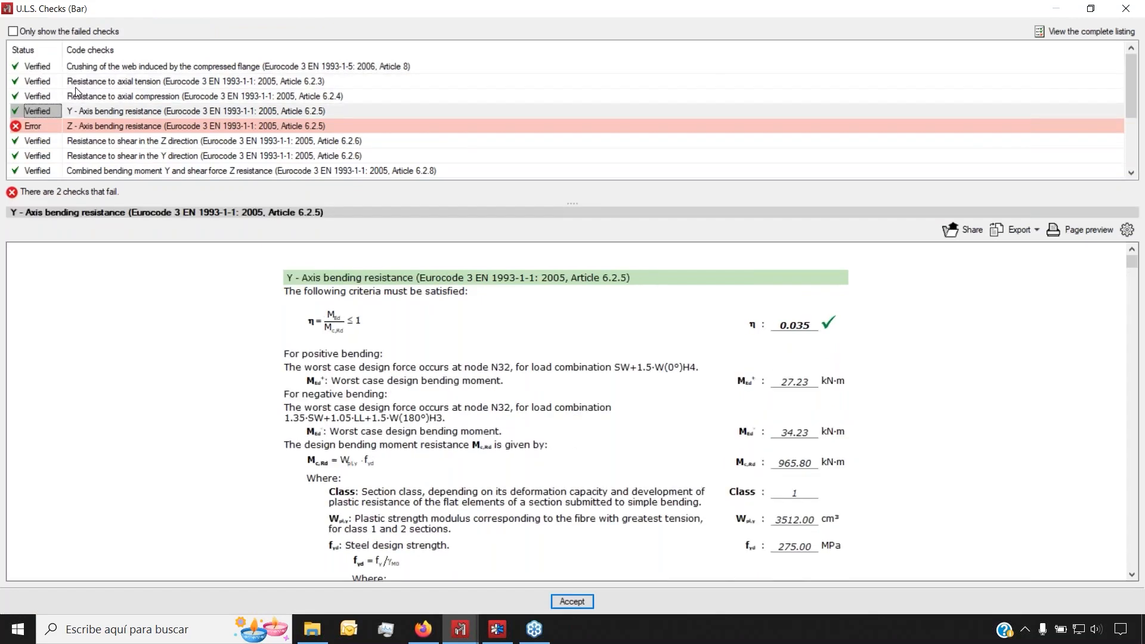
left_click(48, 125)
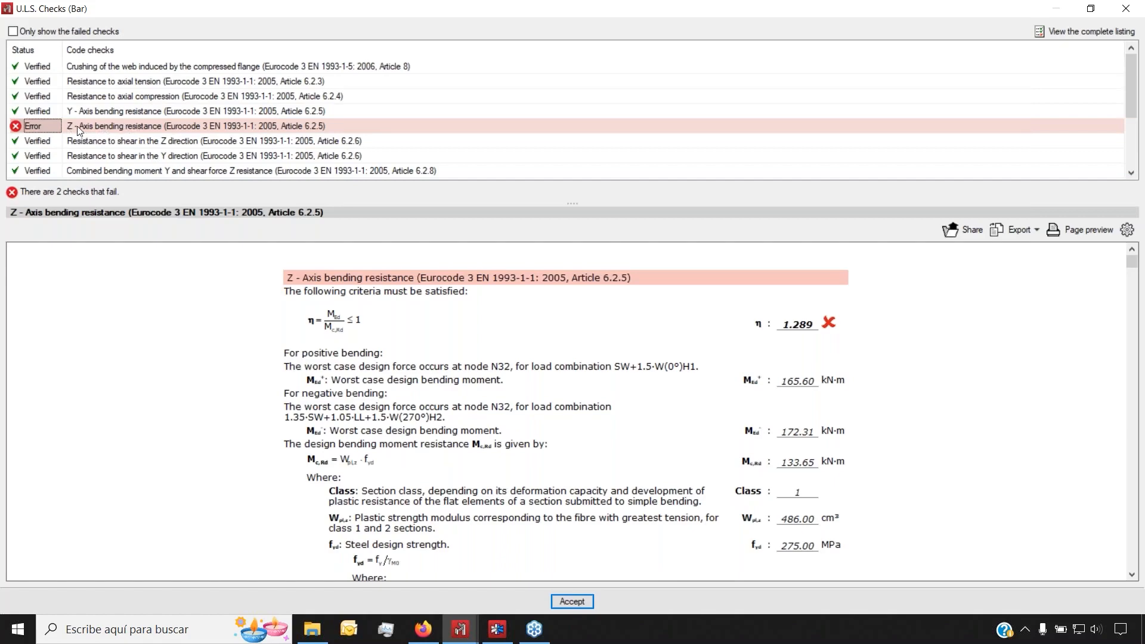
scroll(81, 119, "down", 2)
Review the failing combined bending-axial check, then show the complete 15-page listing (η = 213.9)
left_click(87, 109)
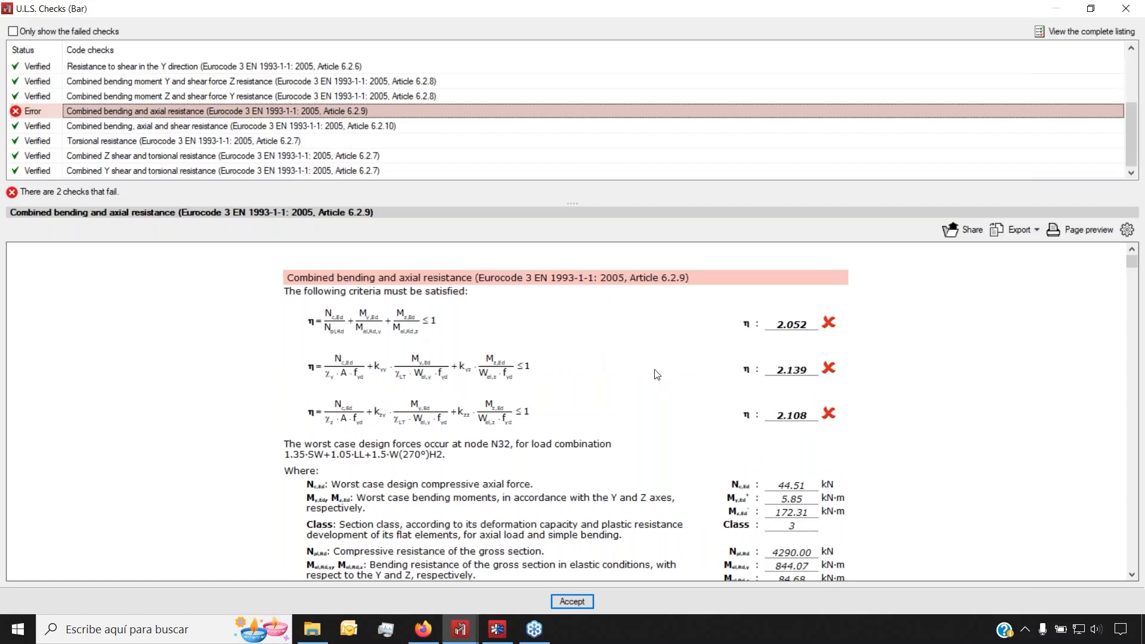
scroll(653, 400, "down", 3)
scroll(652, 401, "down", 9)
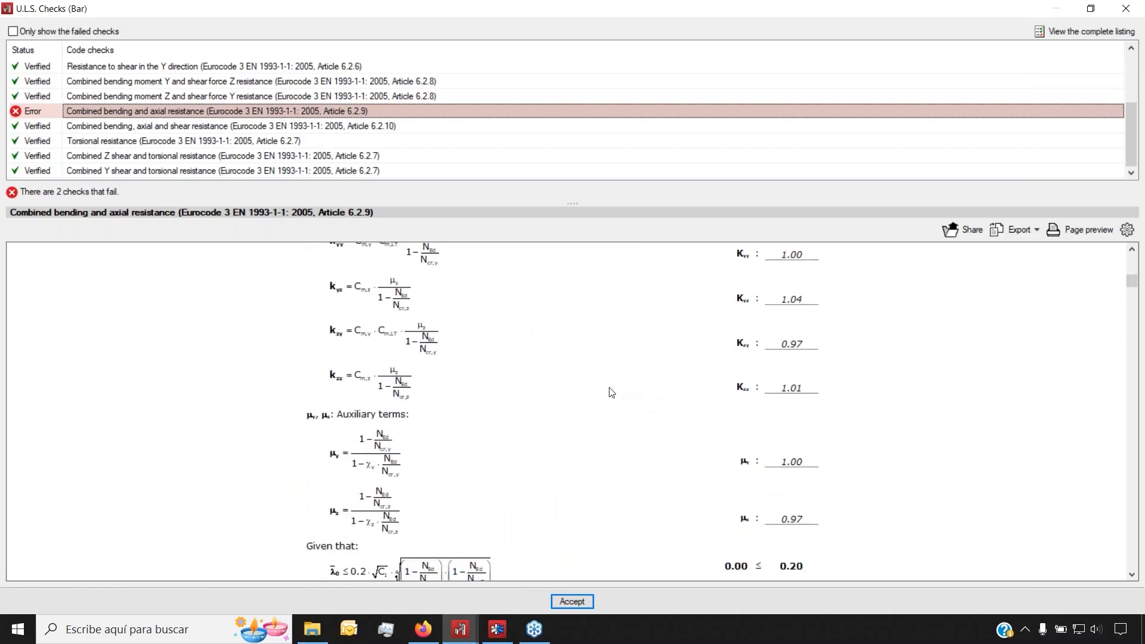
scroll(597, 391, "down", 7)
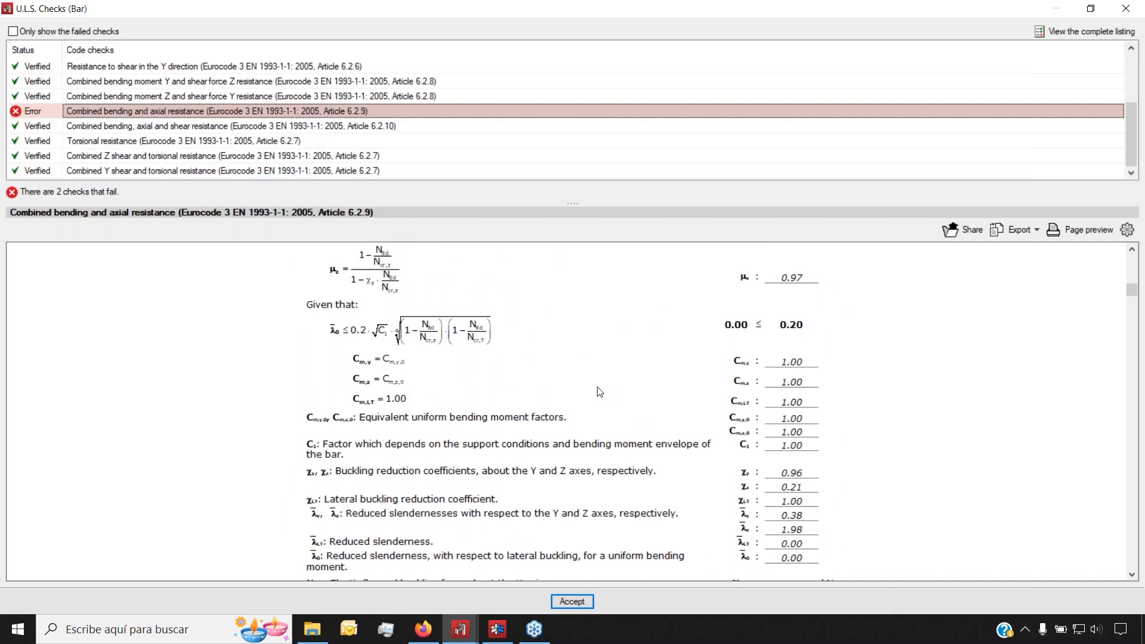
scroll(598, 391, "down", 4)
scroll(598, 391, "up", 18)
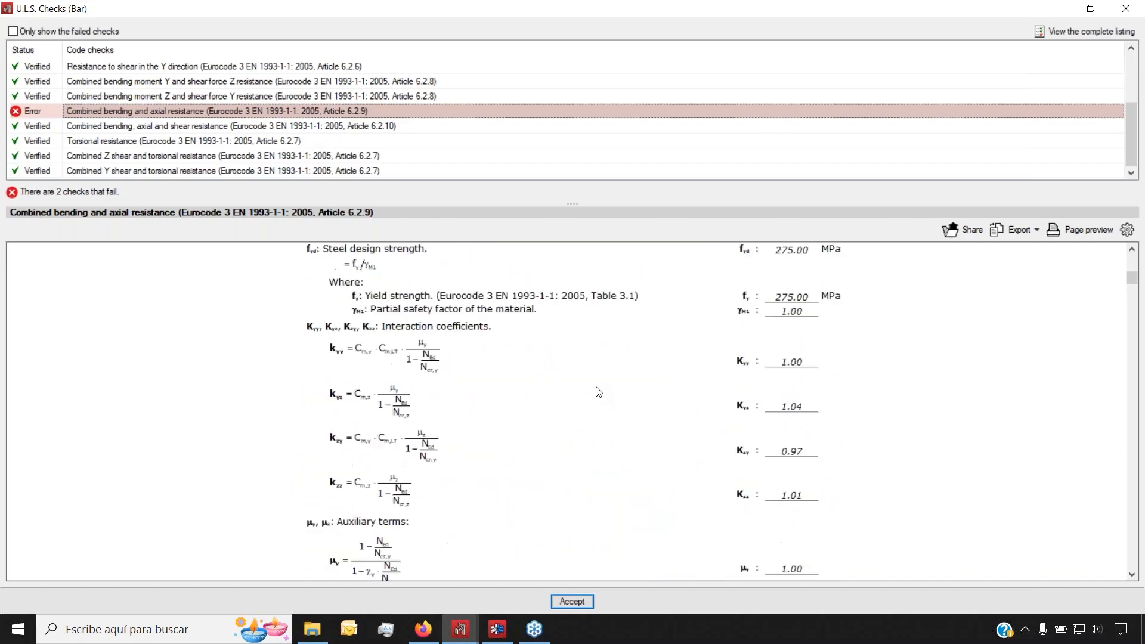
scroll(598, 391, "up", 4)
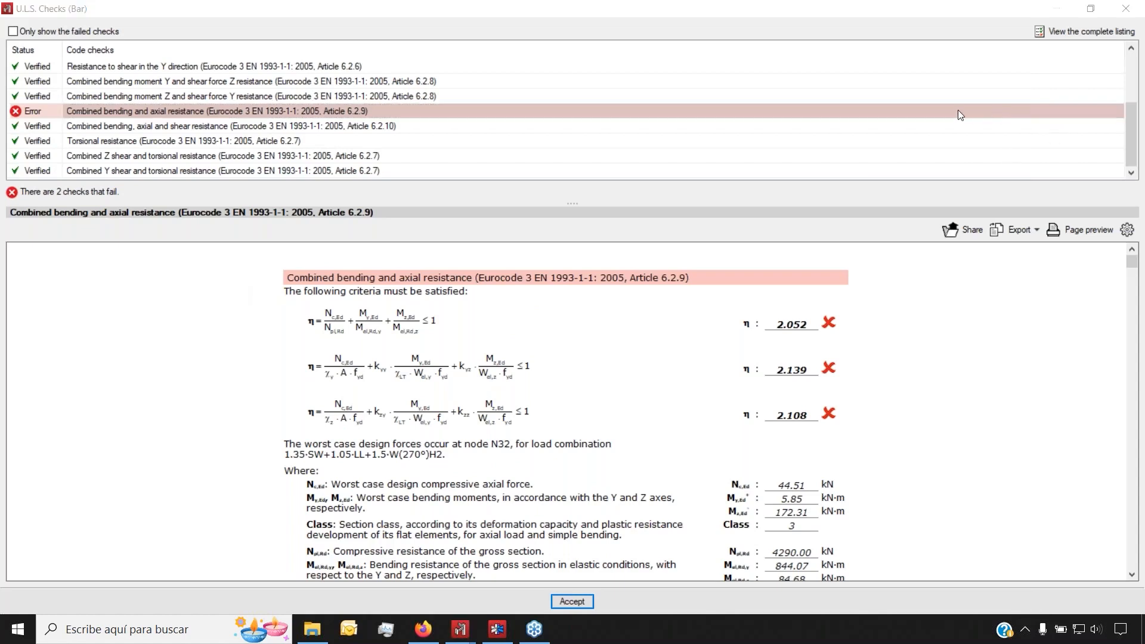
left_click(1053, 33)
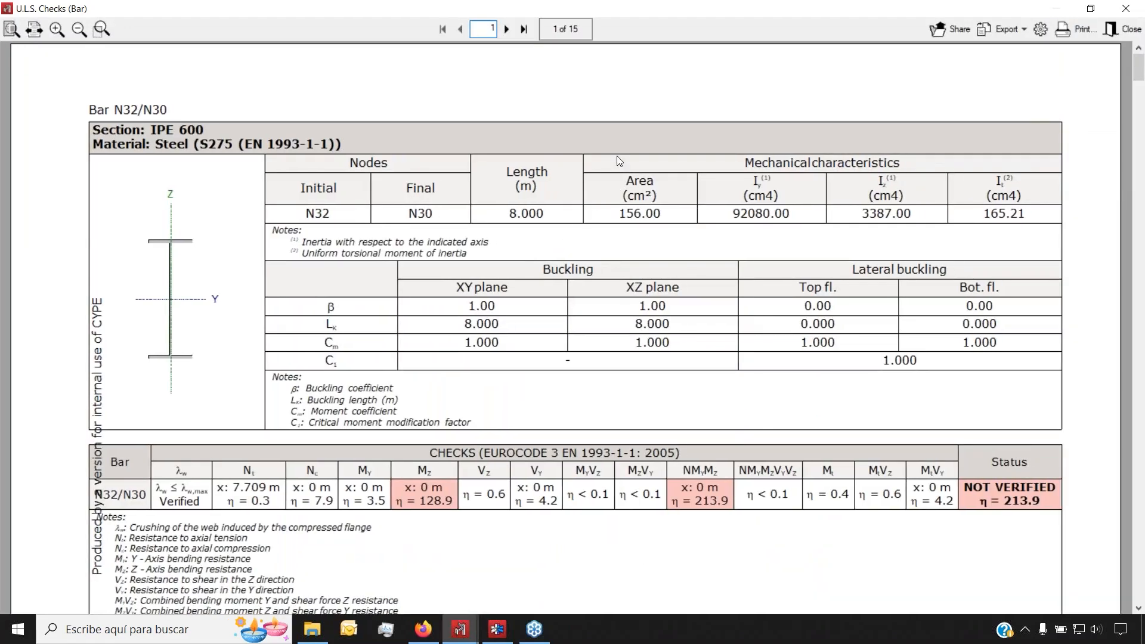
Look over the listing's export formats, then close the listing and the N32/N30 checks report
left_click(1014, 31)
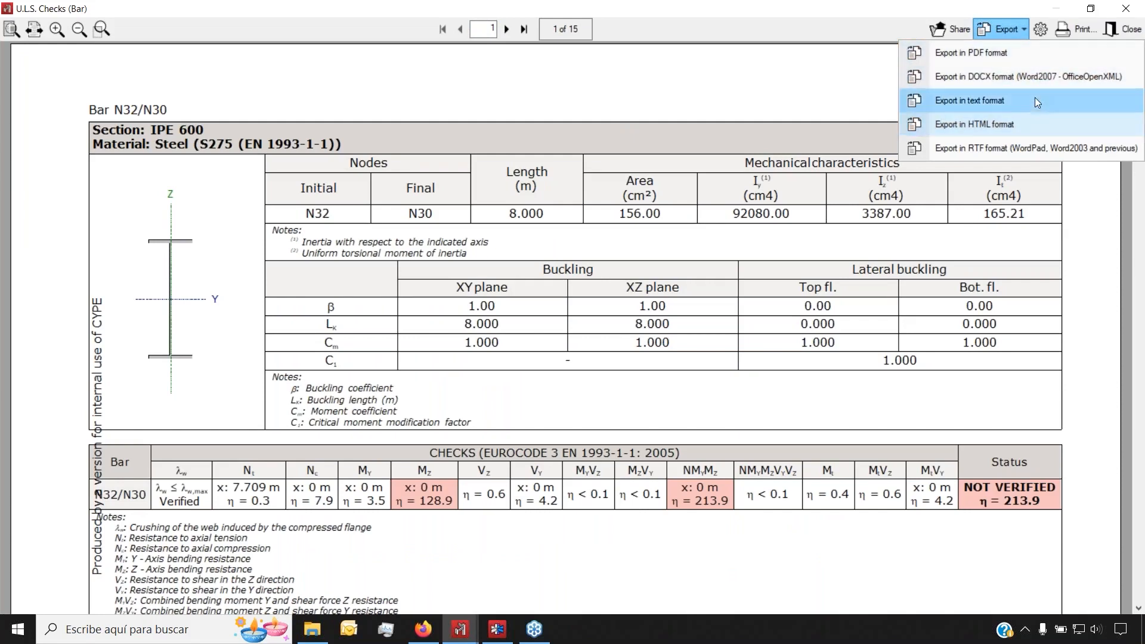
left_click(1013, 30)
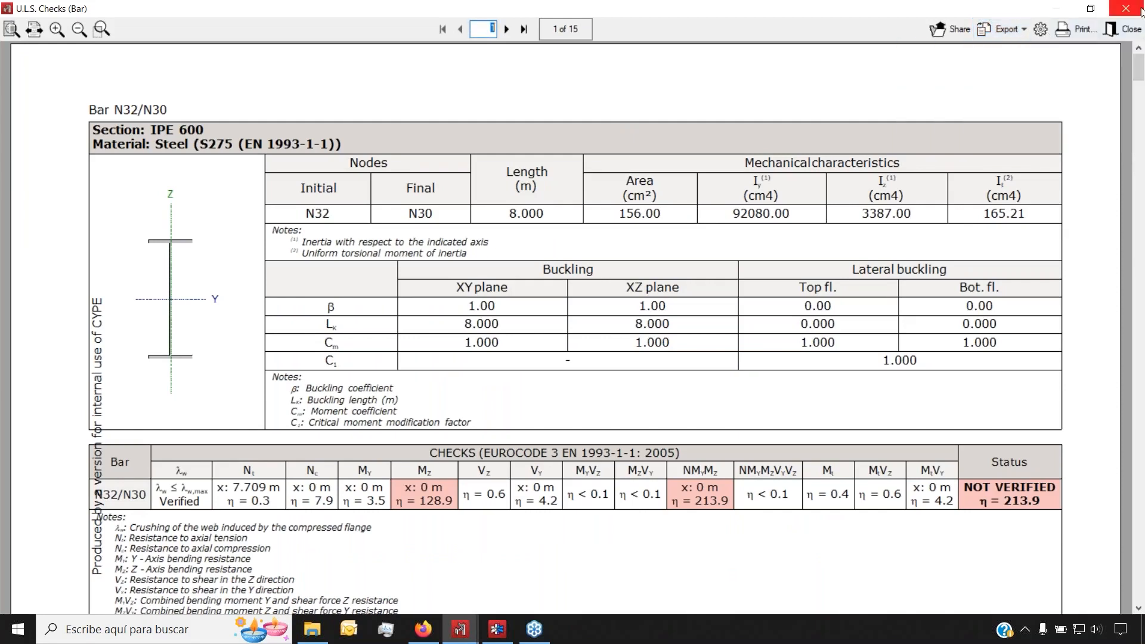
left_click(1140, 10)
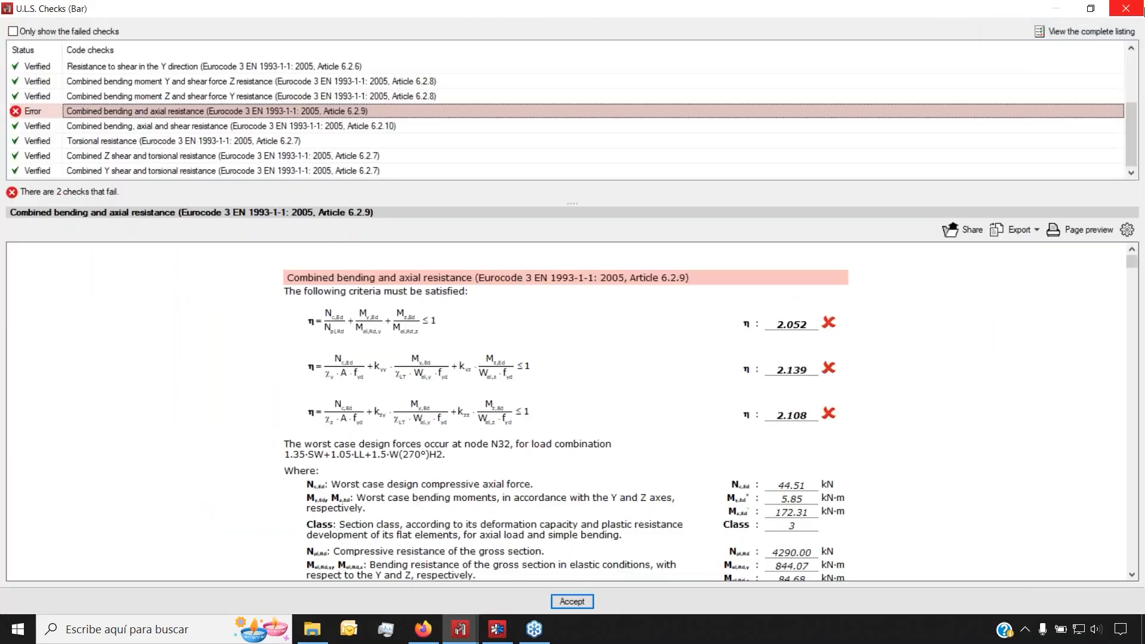
left_click(1136, 8)
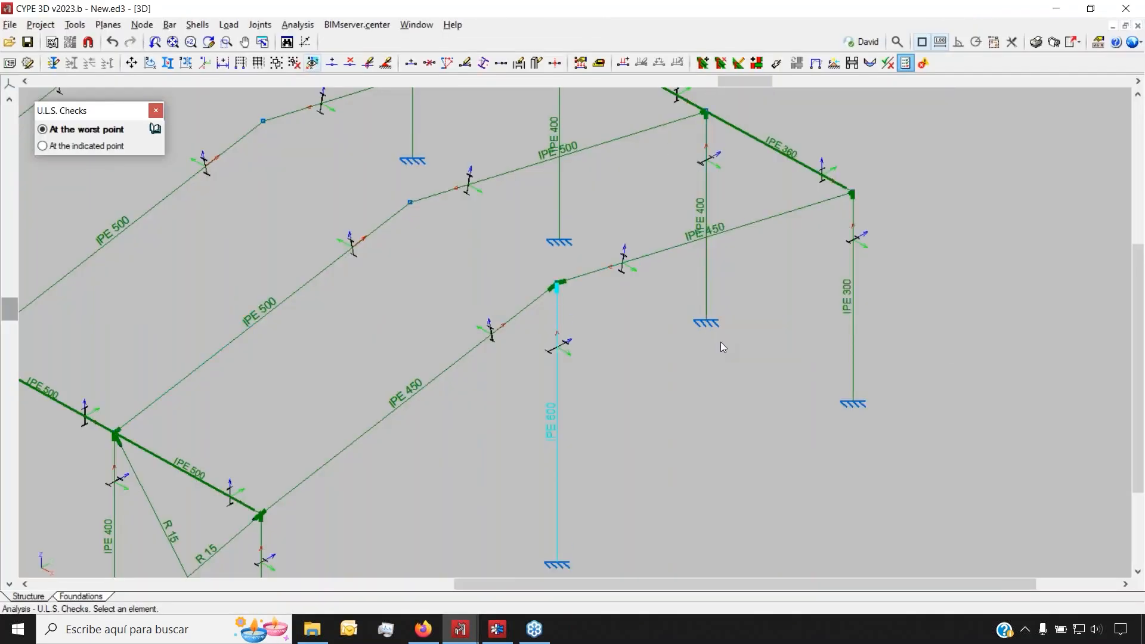
Enter joint editing and open the IPE 300 column's Type 1 baseplate (550 × 700 × 30 mm)
scroll(720, 342, "down", 3)
scroll(617, 202, "up", 3)
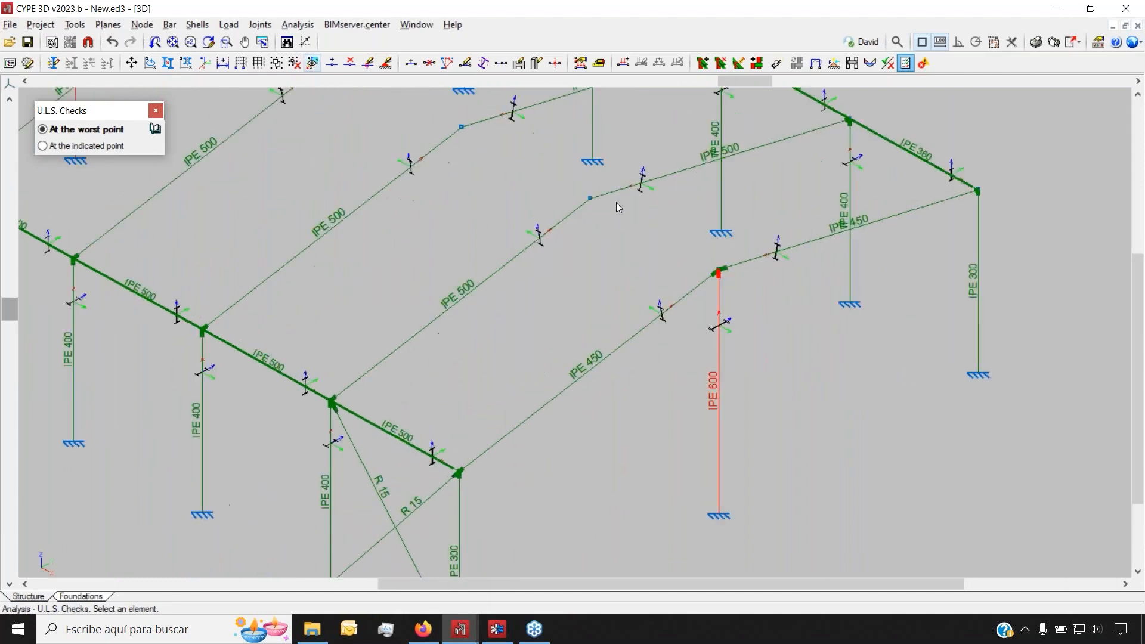
left_click(738, 63)
mouse_move(593, 196)
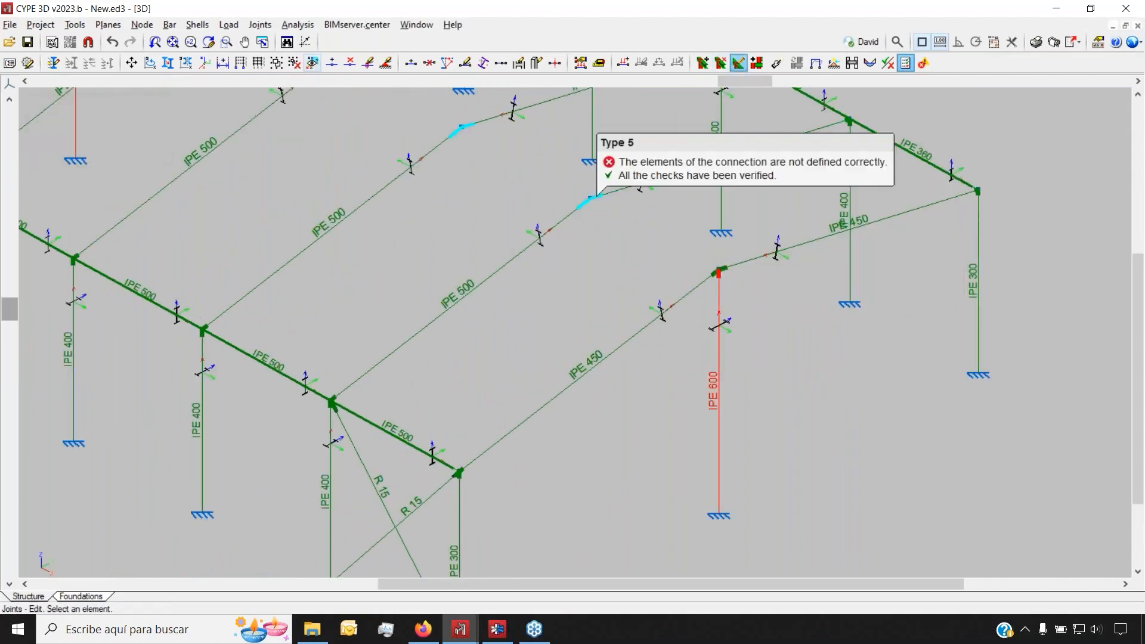
scroll(381, 521, "down", 3)
scroll(381, 516, "up", 3)
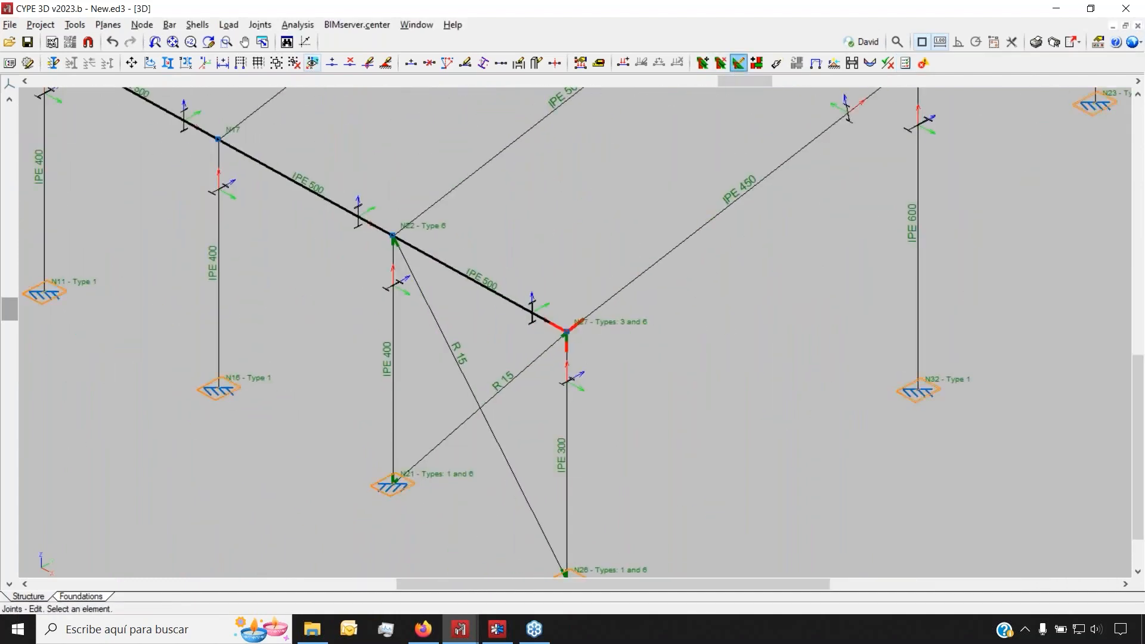
left_click(565, 573)
scroll(689, 266, "up", 5)
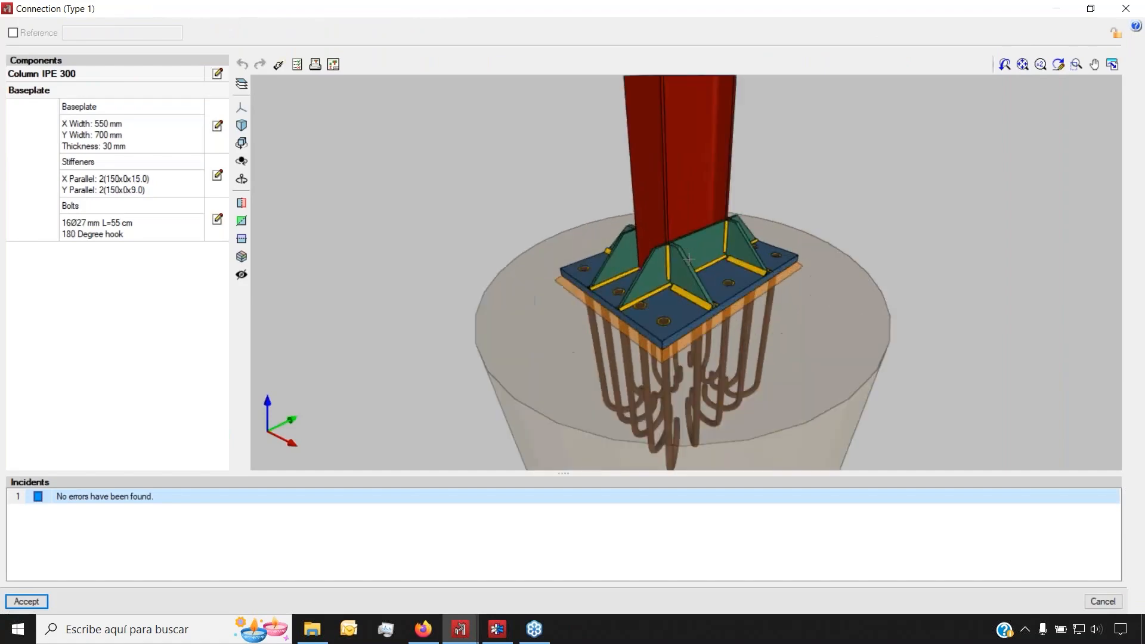
middle_click_drag(650, 322, 566, 310, "shift")
scroll(500, 324, "up", 5)
left_click(217, 125)
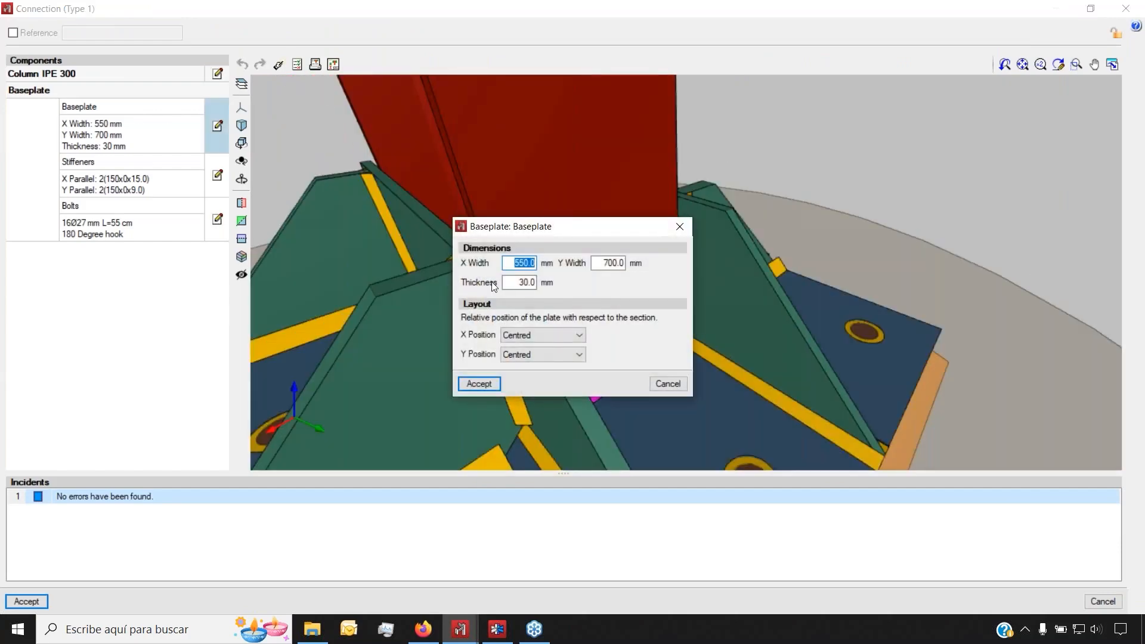
left_click(680, 226)
left_click(218, 176)
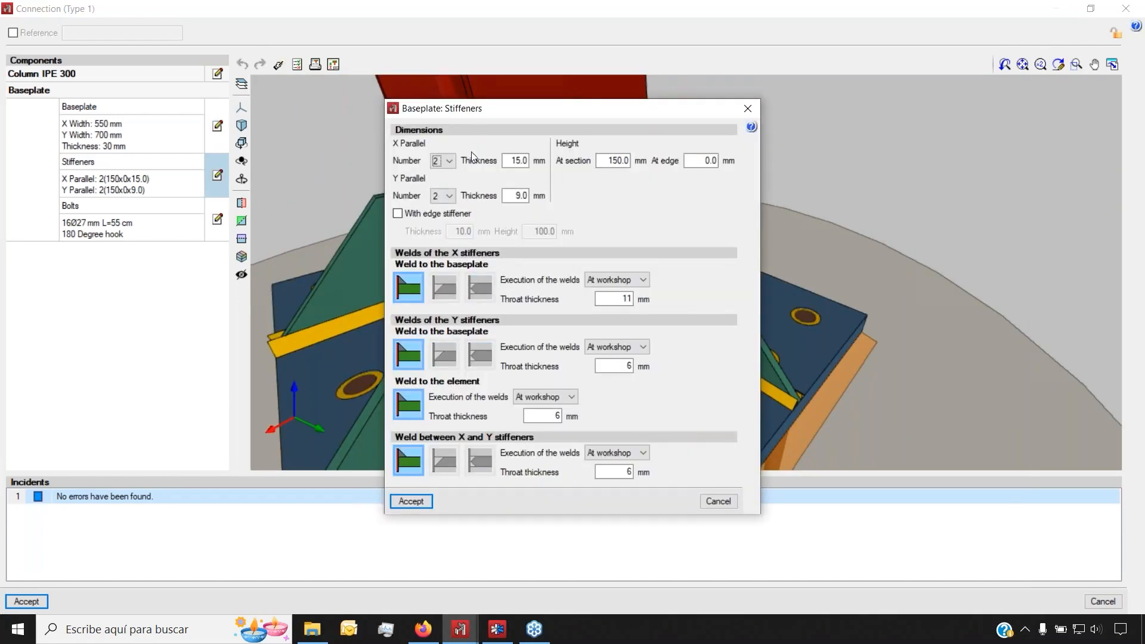
left_click(748, 106)
left_click(218, 220)
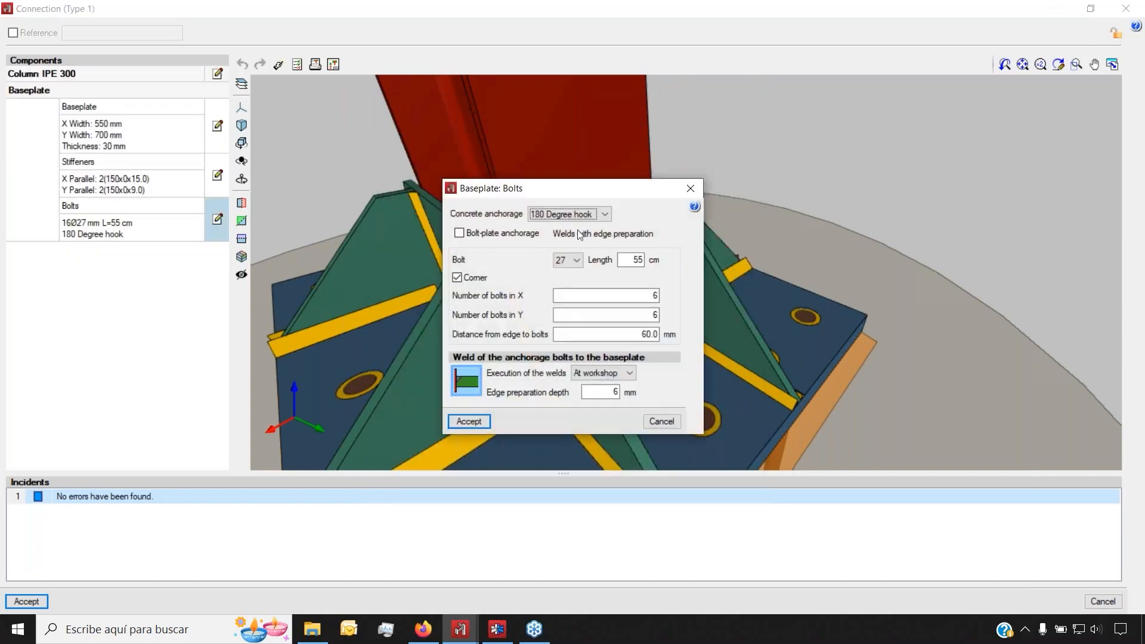
left_click(574, 215)
left_click(574, 216)
left_click(692, 187)
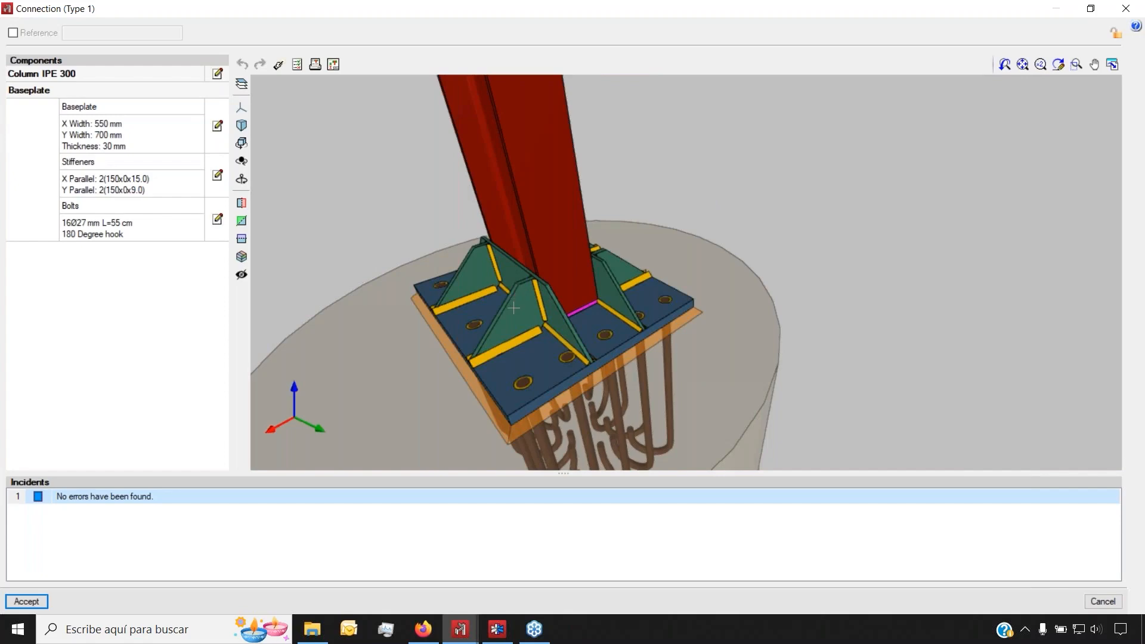
mouse_move(539, 332)
middle_mouse_down()
mouse_move(547, 298)
mouse_move(614, 287)
mouse_move(722, 309)
mouse_move(691, 315)
middle_mouse_up()
scroll(442, 342, "down", 2)
mouse_move(426, 298)
middle_mouse_down()
mouse_move(477, 332)
mouse_move(611, 342)
mouse_move(631, 314)
middle_mouse_up()
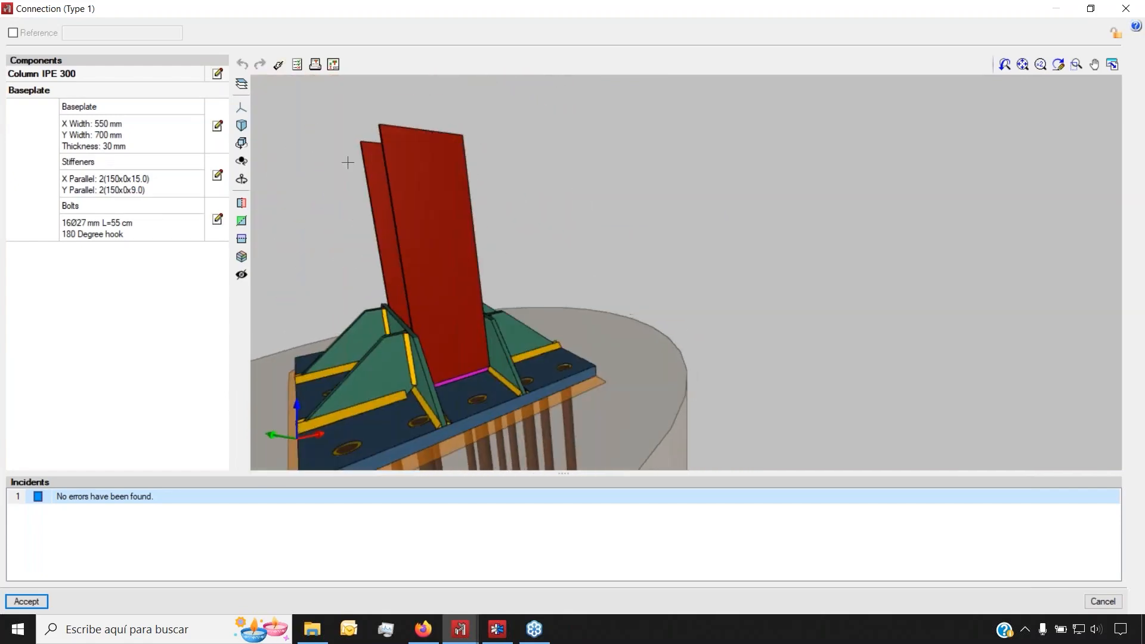
left_click(332, 65)
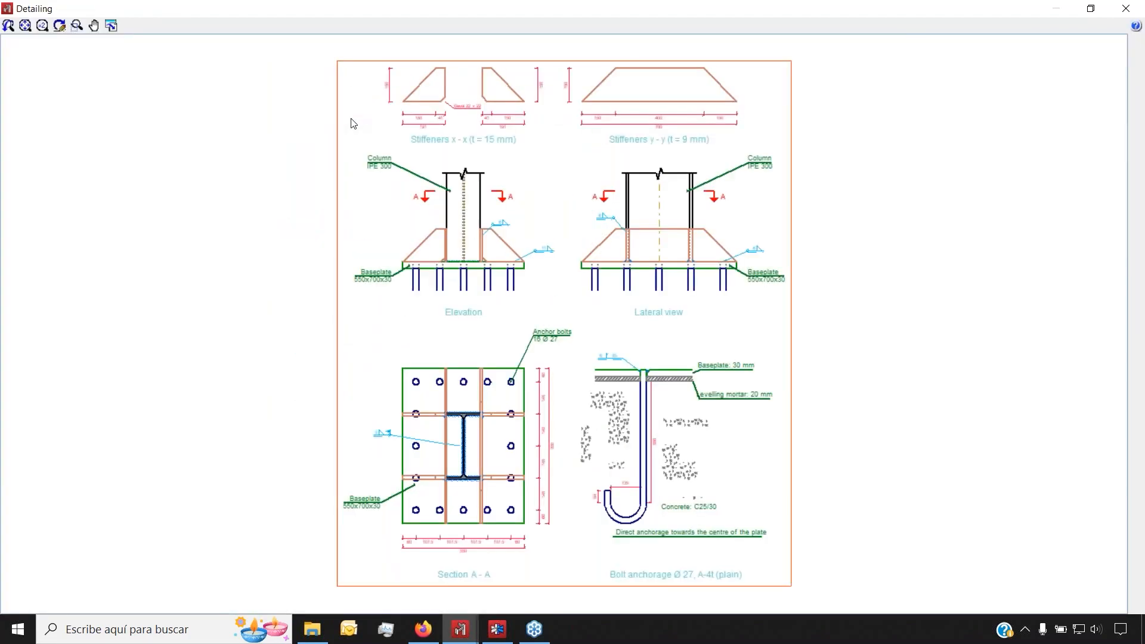
scroll(452, 346, "up", 5)
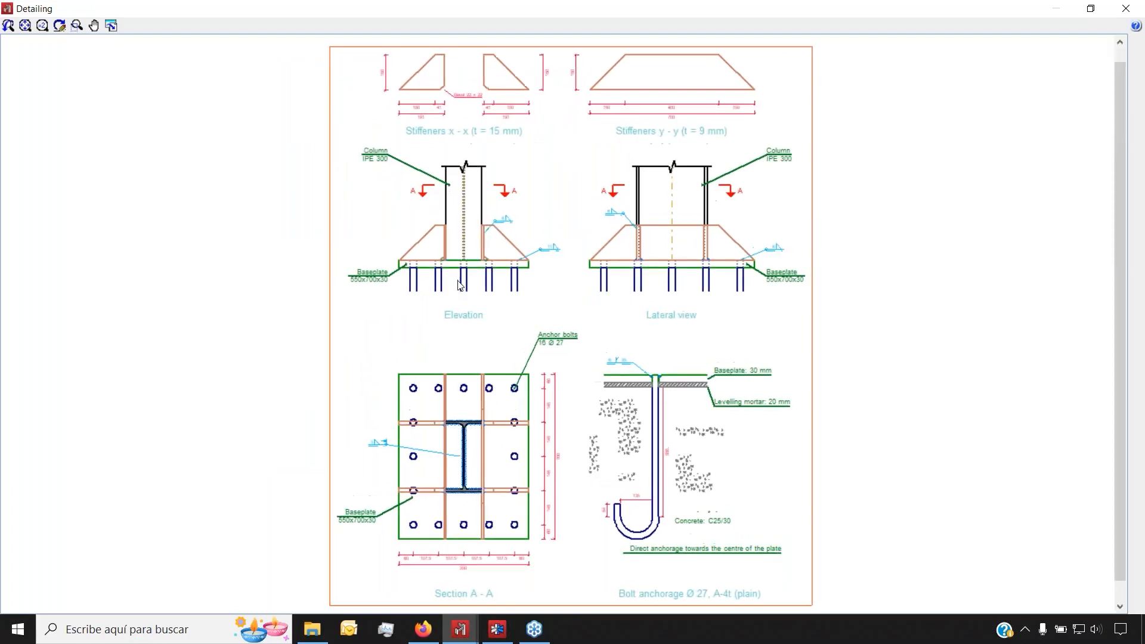
scroll(566, 417, "down", 5)
scroll(566, 418, "down", 2)
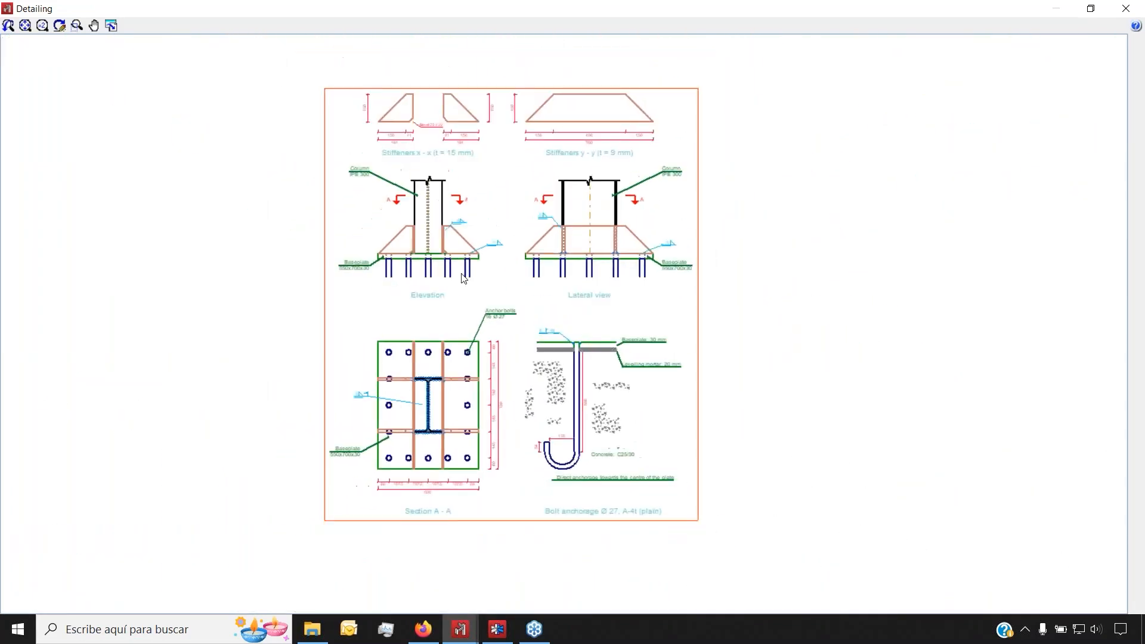
left_click(1126, 8)
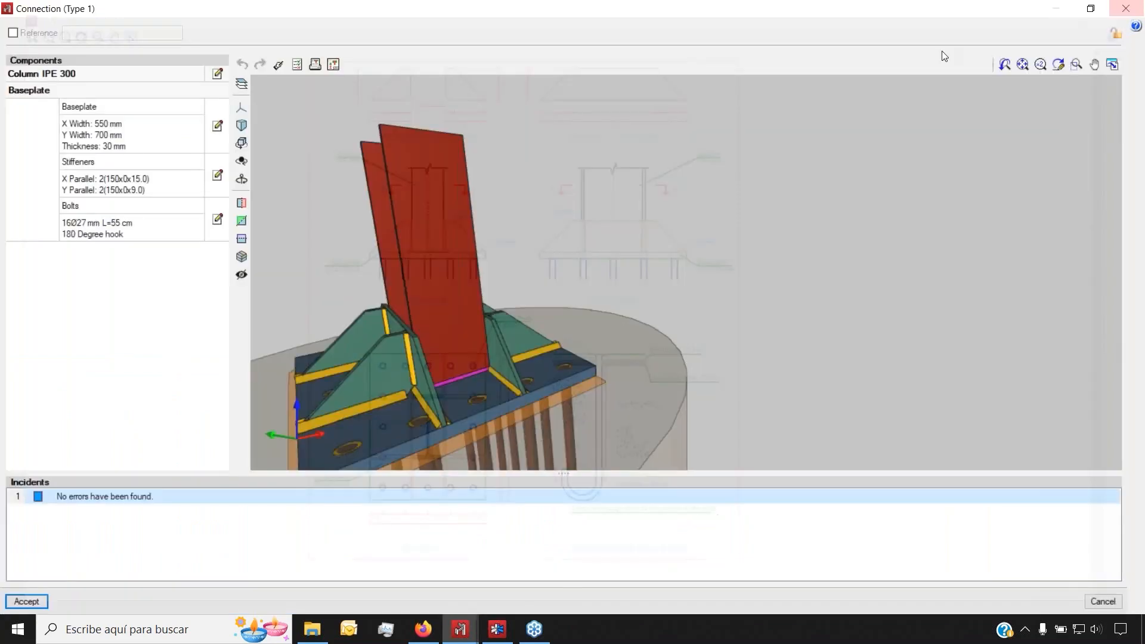
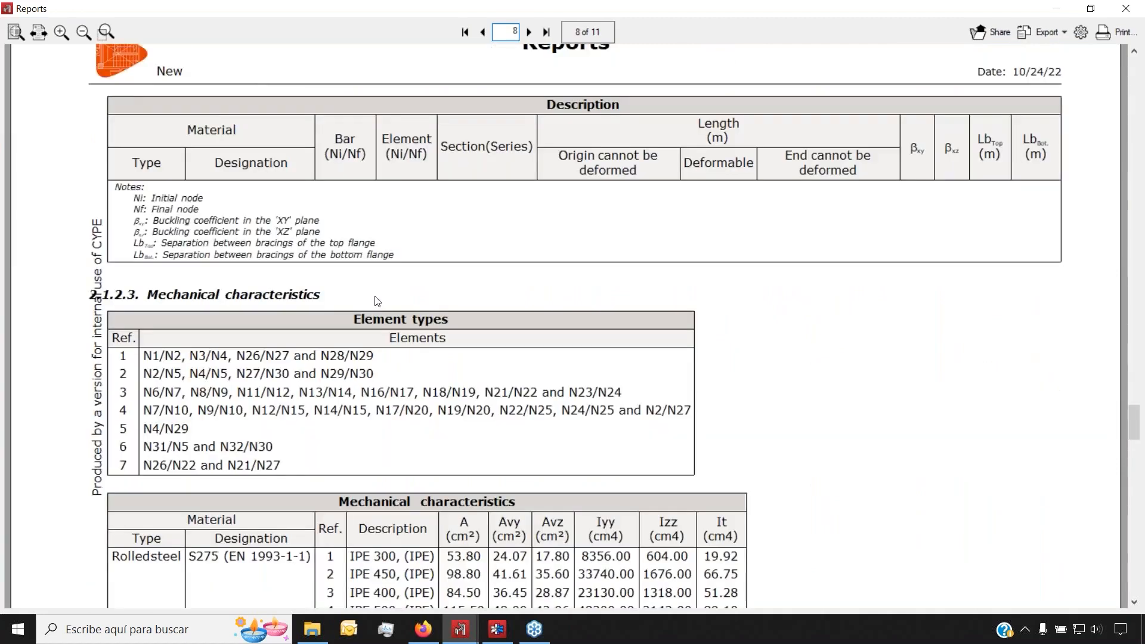
scroll(454, 387, "down", 14)
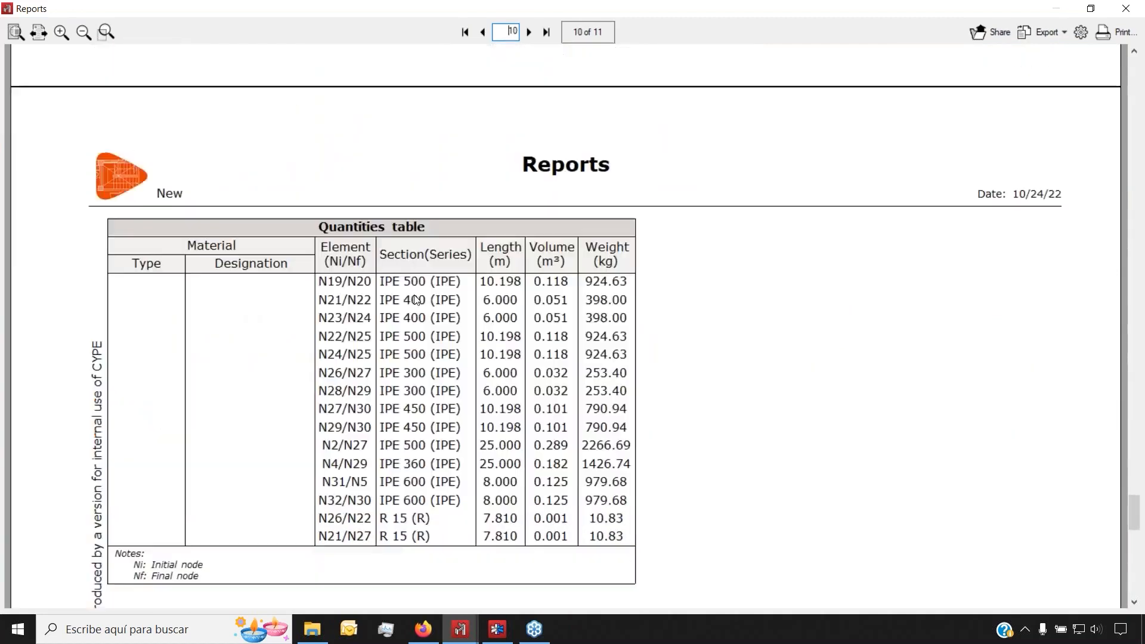
Look over report pages 8–10 with the quantities and mechanical characteristics tables, then close the report
scroll(381, 287, "up", 4)
scroll(368, 299, "up", 15)
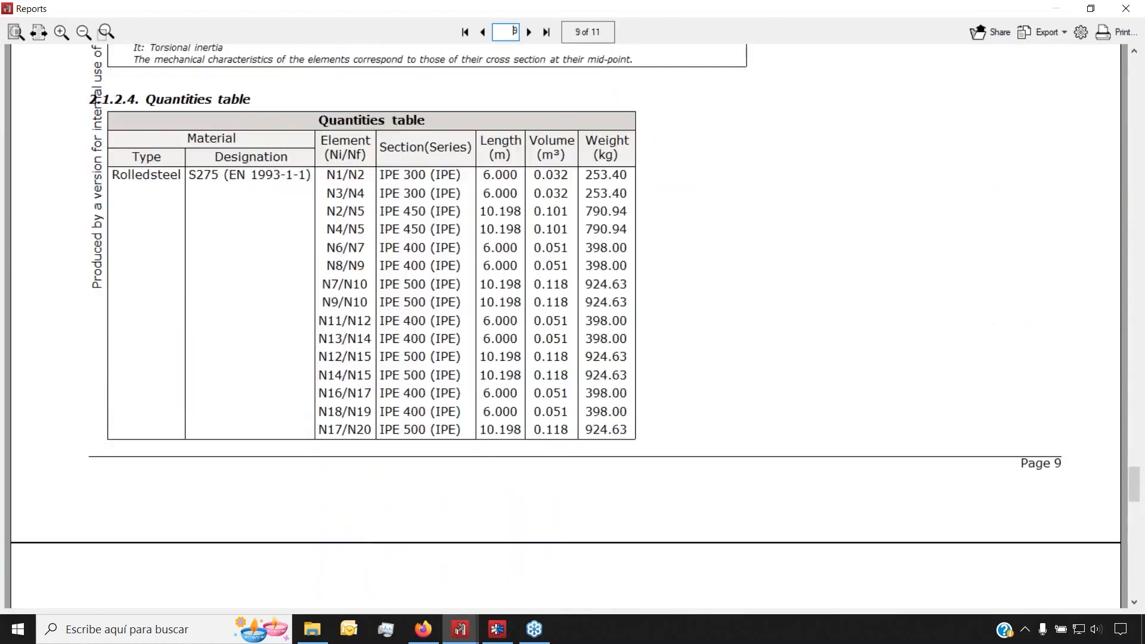
left_click(1126, 9)
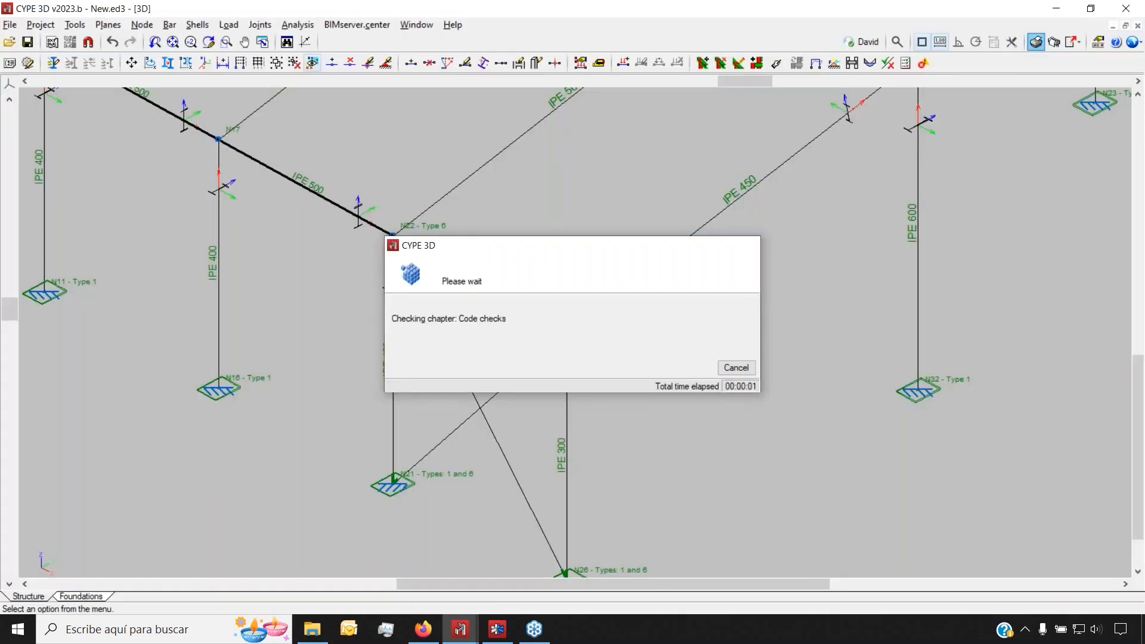
Dismiss the leftover Reports dialog and zoom over the New.ed3 portal-frame warehouse model
left_click(626, 94)
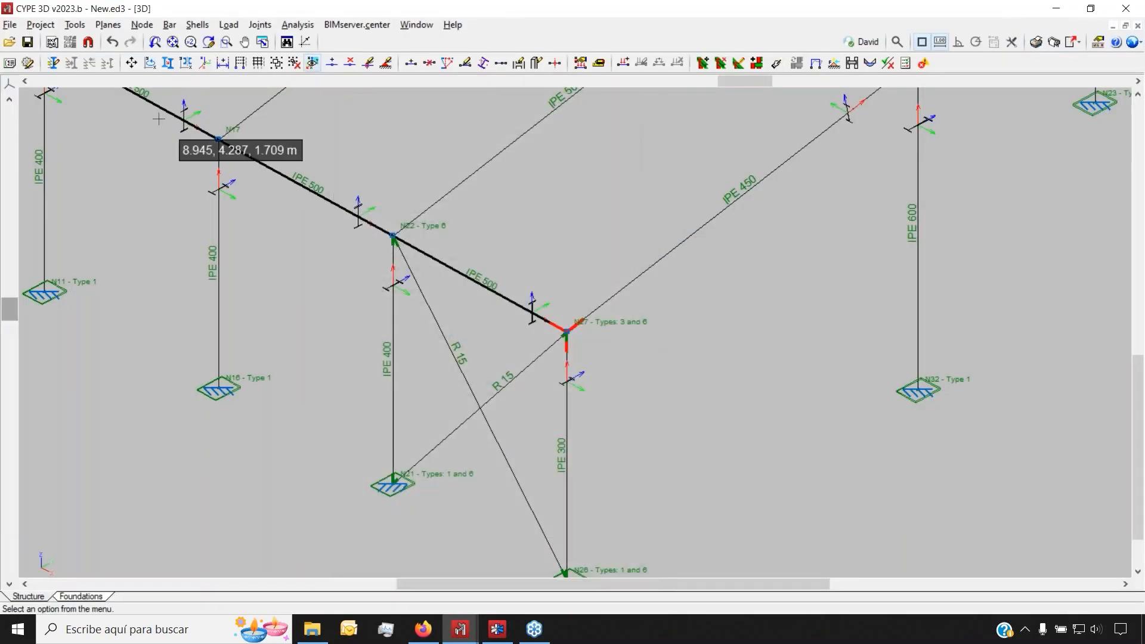
scroll(339, 406, "down", 4)
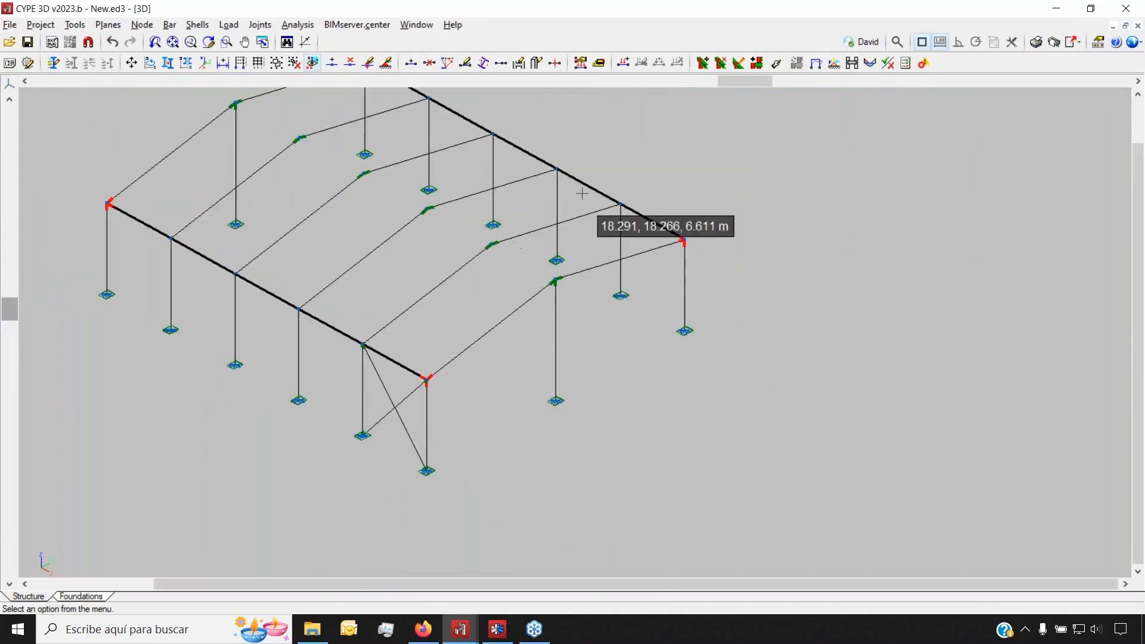
scroll(493, 361, "down", 4)
scroll(492, 227, "up", 3)
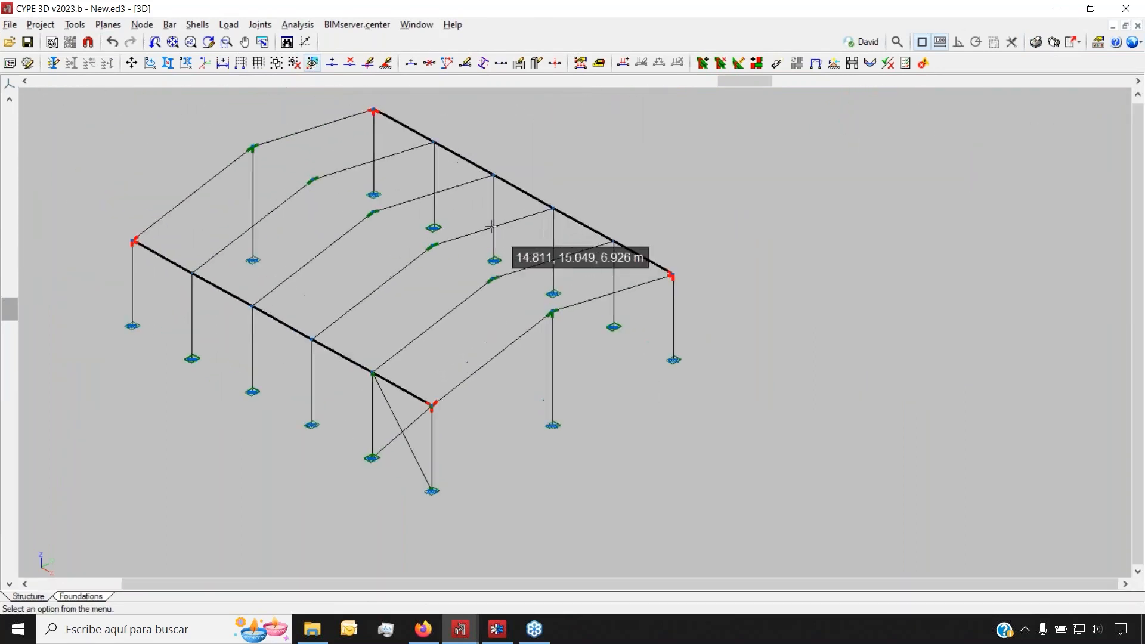
scroll(492, 227, "up", 3)
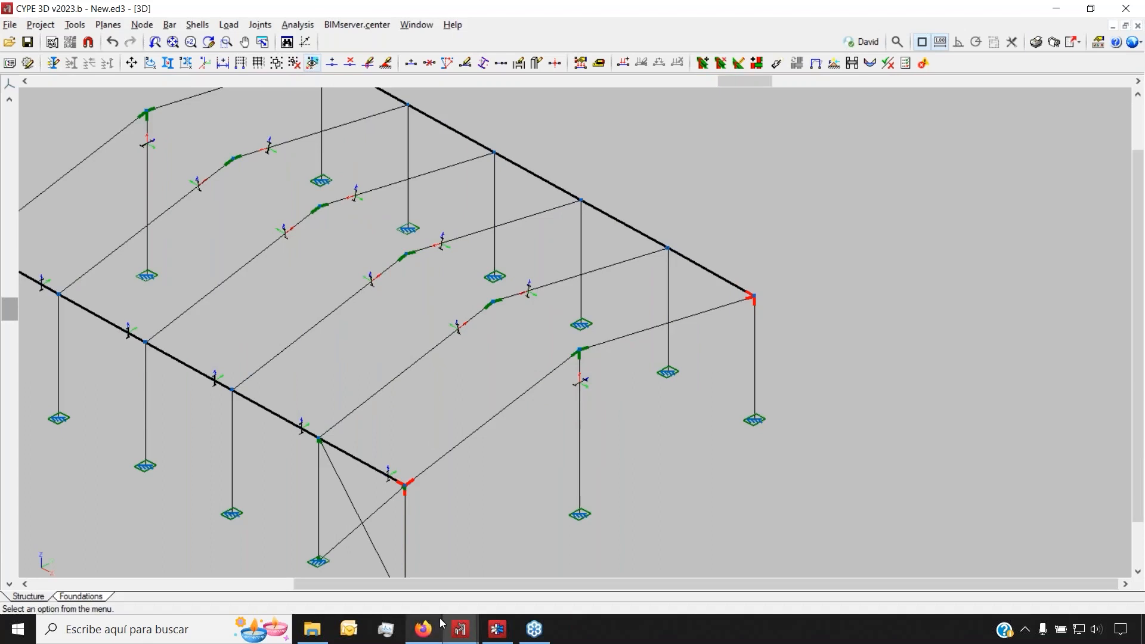
Switch to the Frames.ed3 model and zoom in on nodes N33 and N29
mouse_move(450, 629)
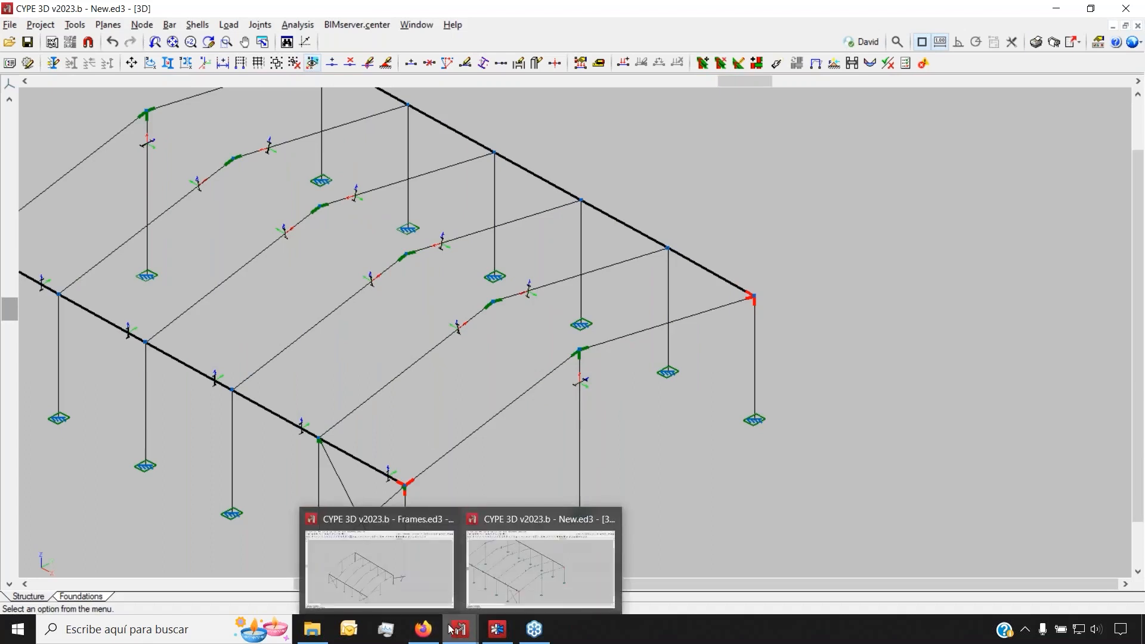
left_click(409, 585)
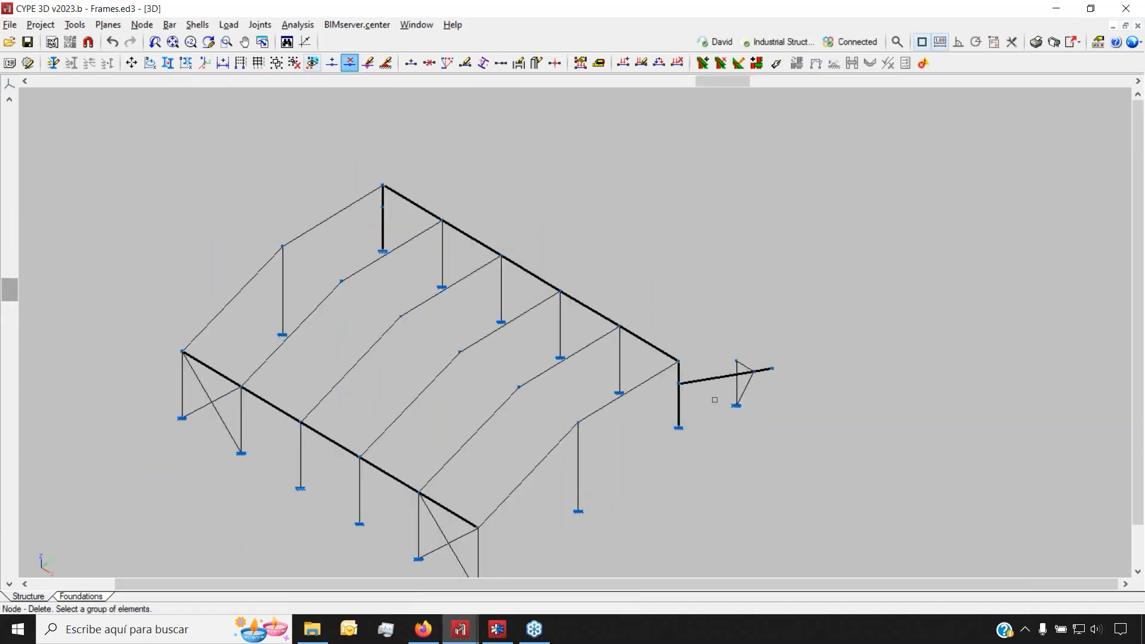
scroll(762, 374, "up", 3)
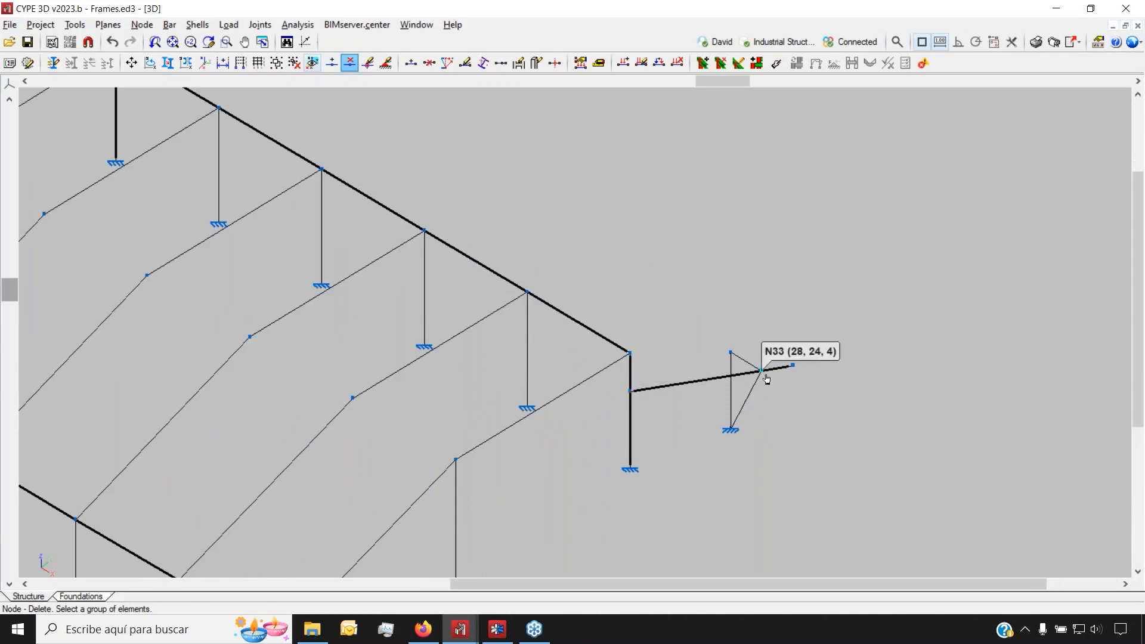
scroll(766, 380, "up", 3)
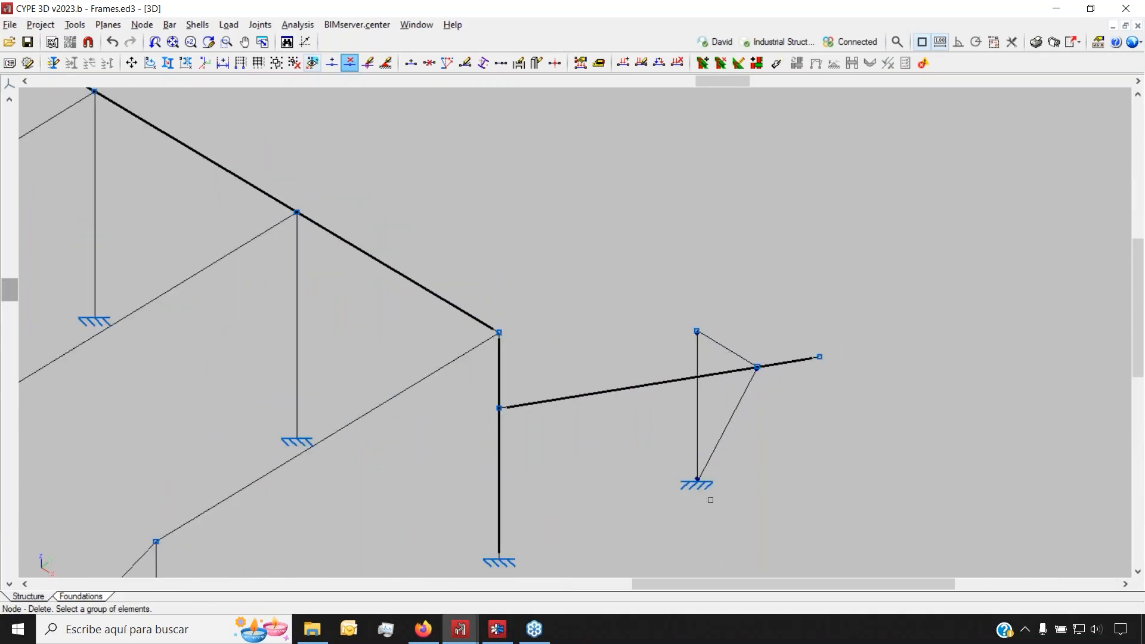
scroll(610, 392, "up", 4)
scroll(483, 417, "down", 6)
scroll(637, 387, "up", 3)
scroll(647, 345, "up", 2)
scroll(646, 346, "down", 5)
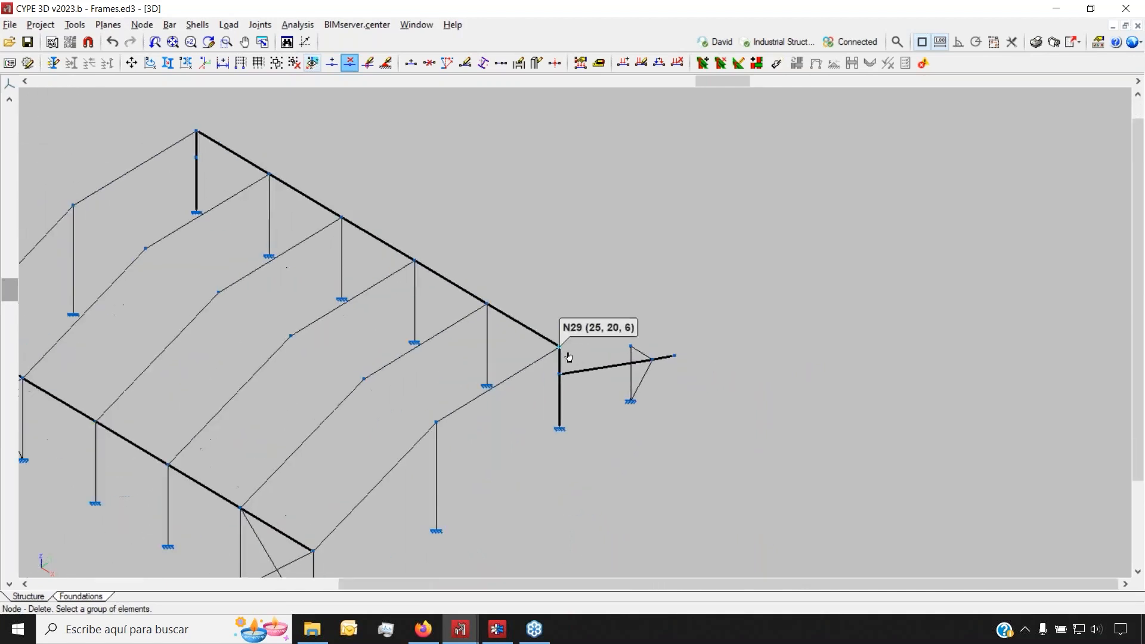
scroll(568, 357, "up", 2)
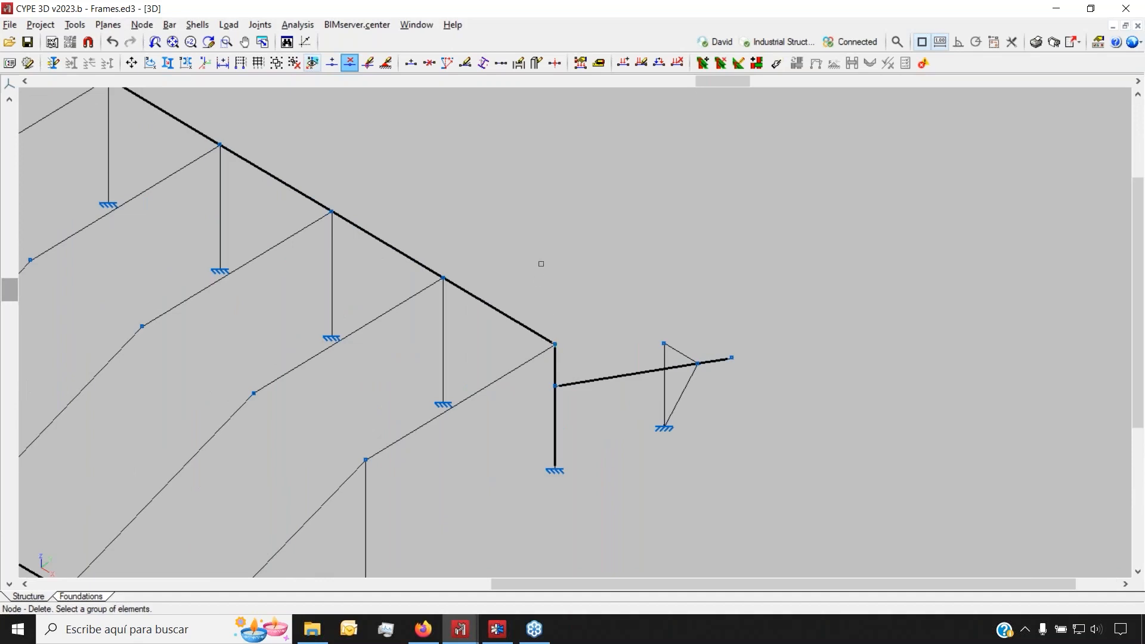
Enter joint editing so joints are labelled by type, briefly checking the BIMserver.center options
left_click(738, 63)
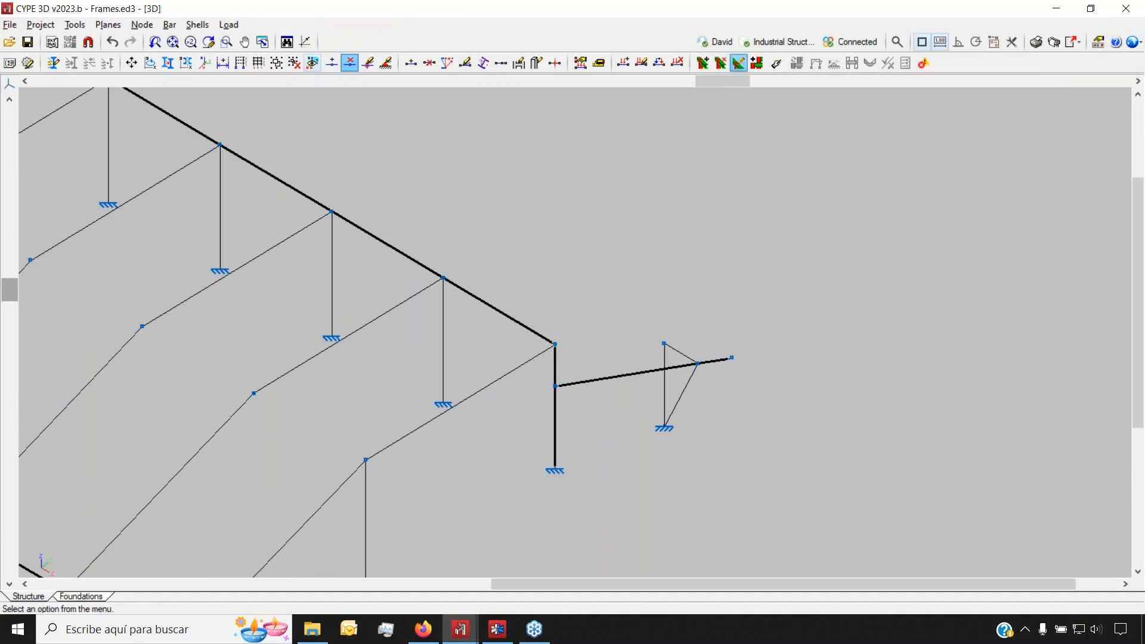
scroll(698, 365, "down", 4)
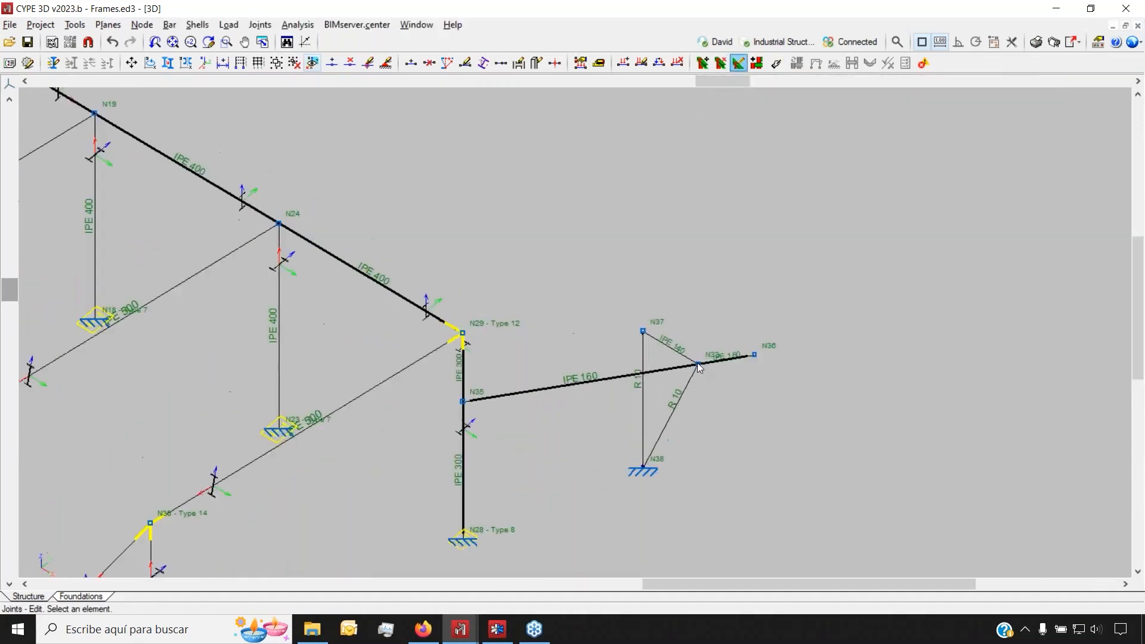
scroll(673, 364, "down", 2)
scroll(518, 517, "up", 5)
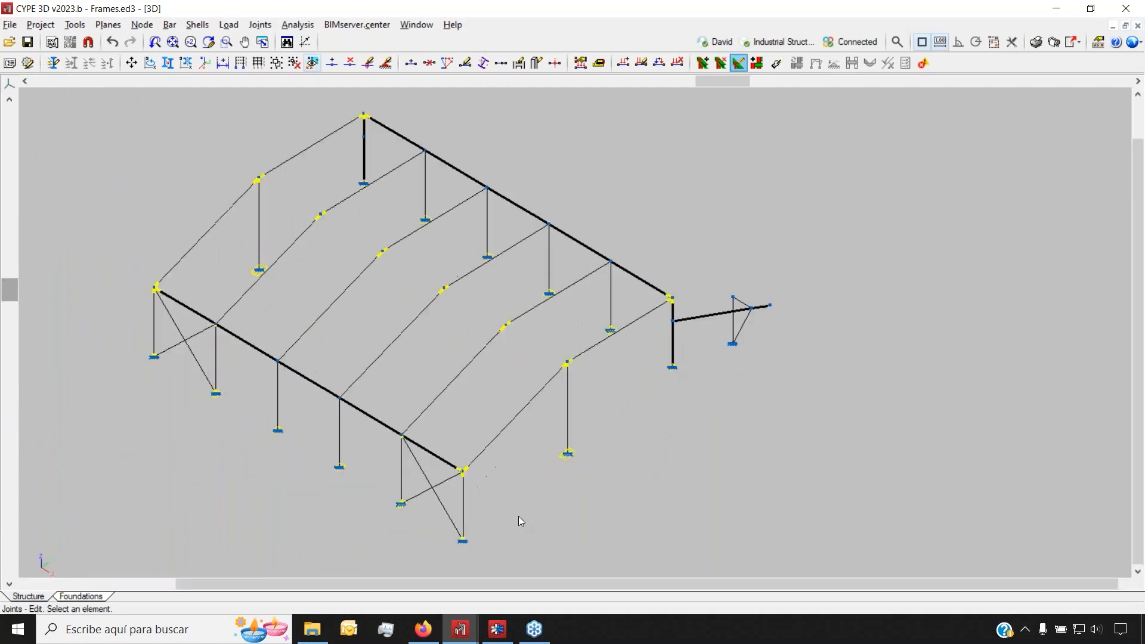
scroll(130, 451, "down", 2)
scroll(617, 298, "up", 5)
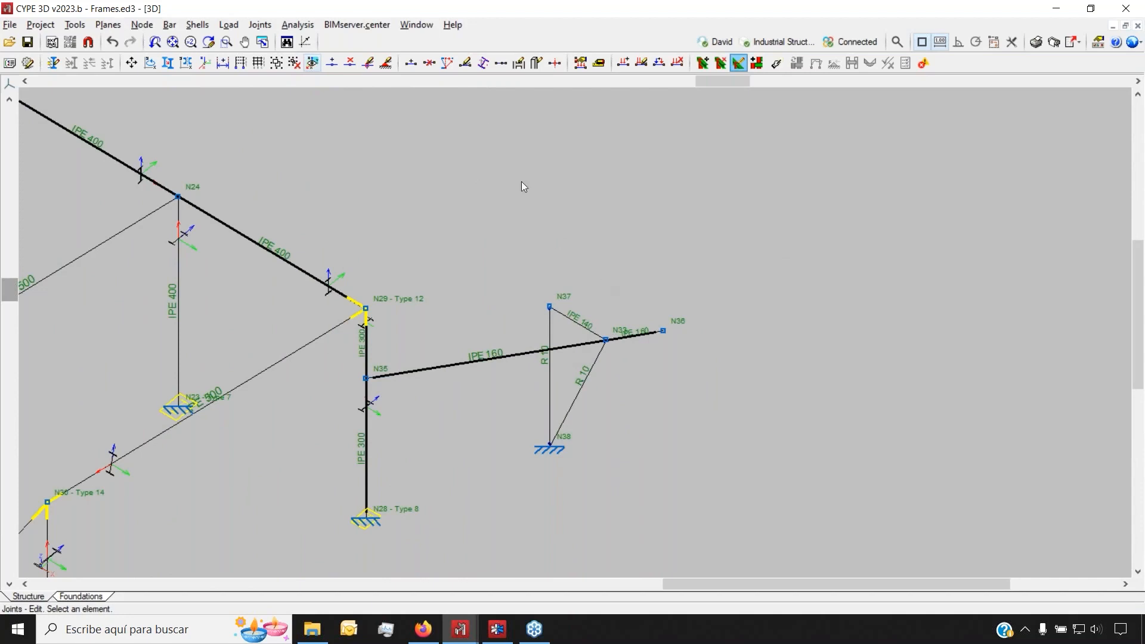
left_click(371, 27)
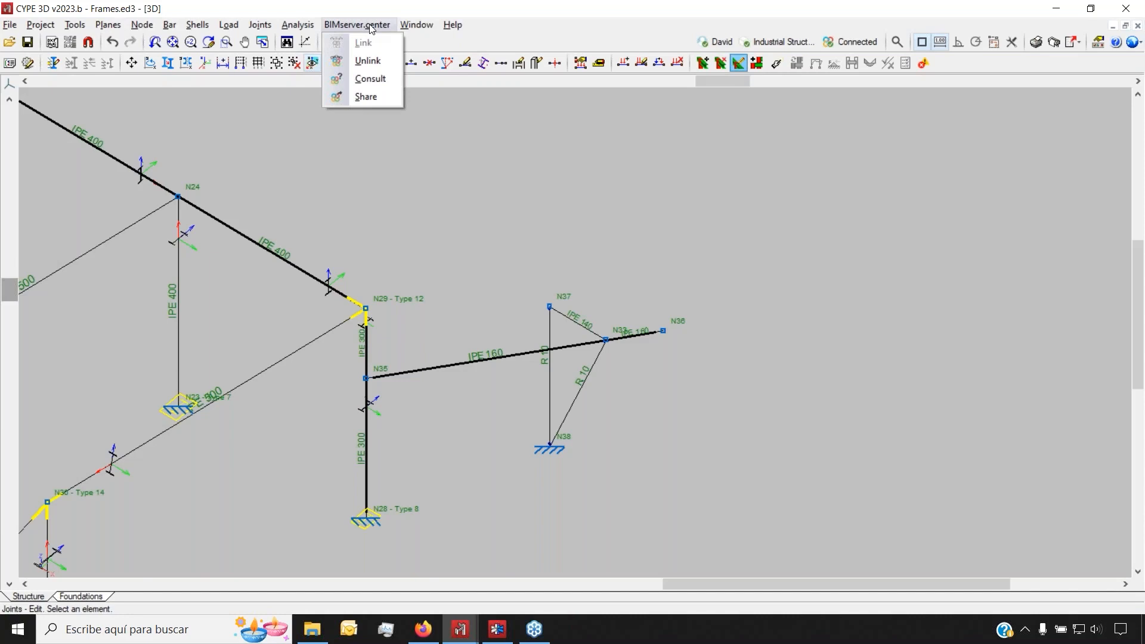
left_click(370, 26)
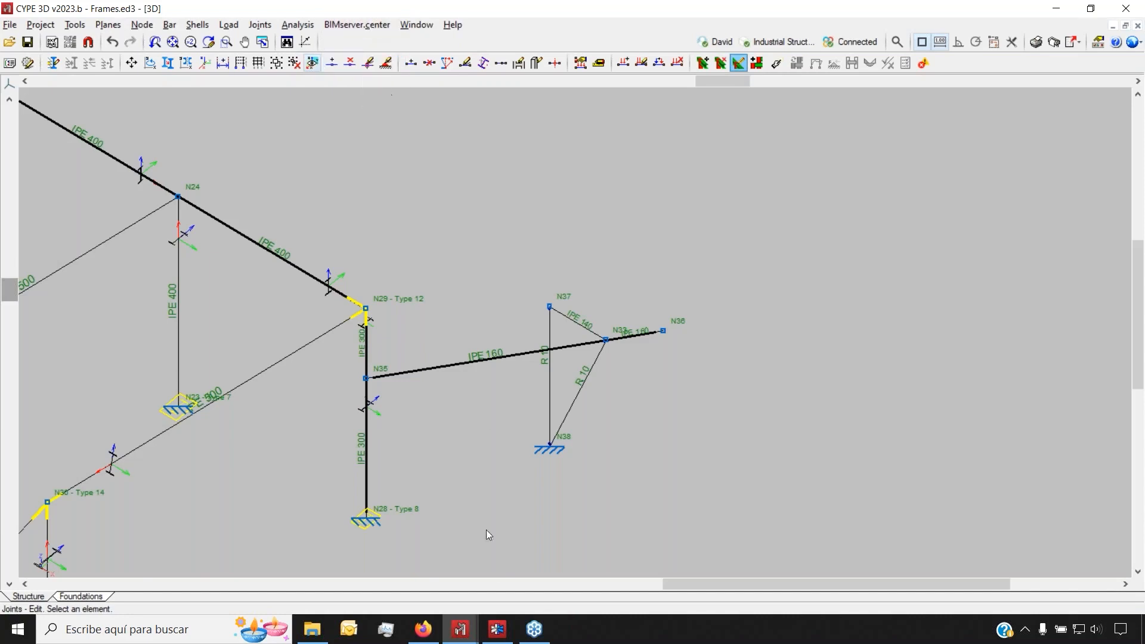
mouse_move(427, 641)
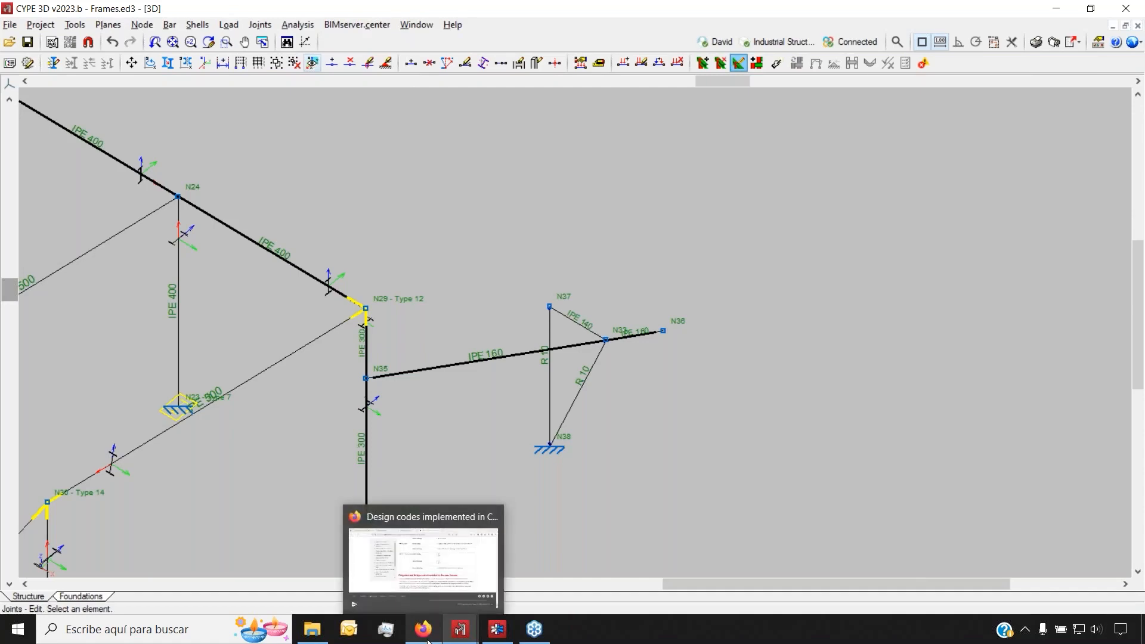
In BIMserver.center, open Industrial Structures and inspect the Structure contribution's files
left_click(424, 630)
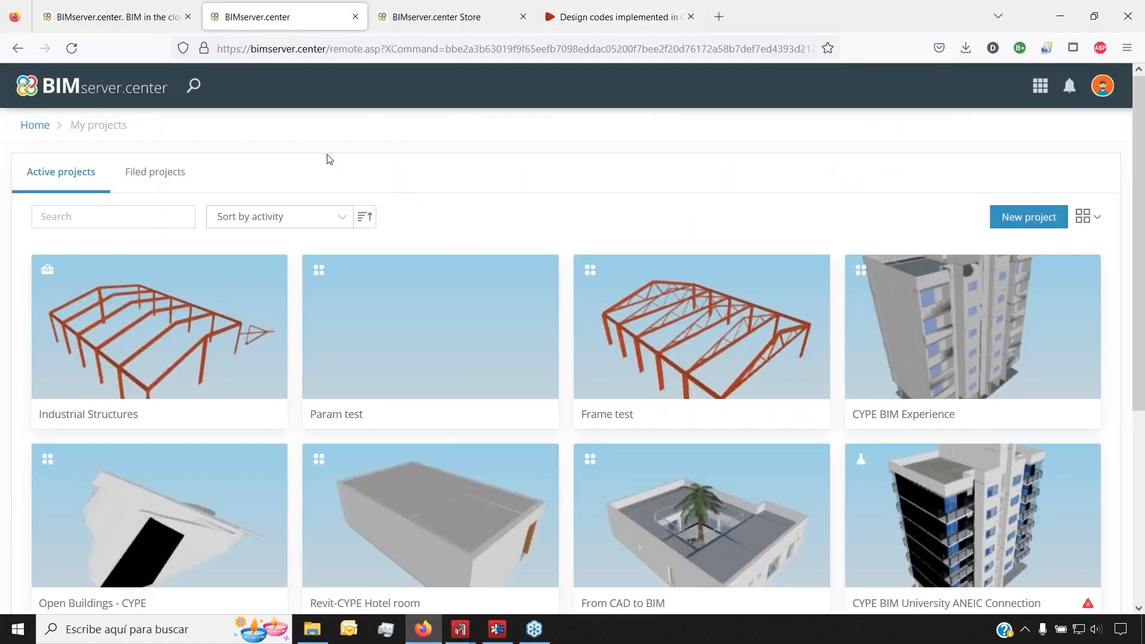
left_click(191, 344)
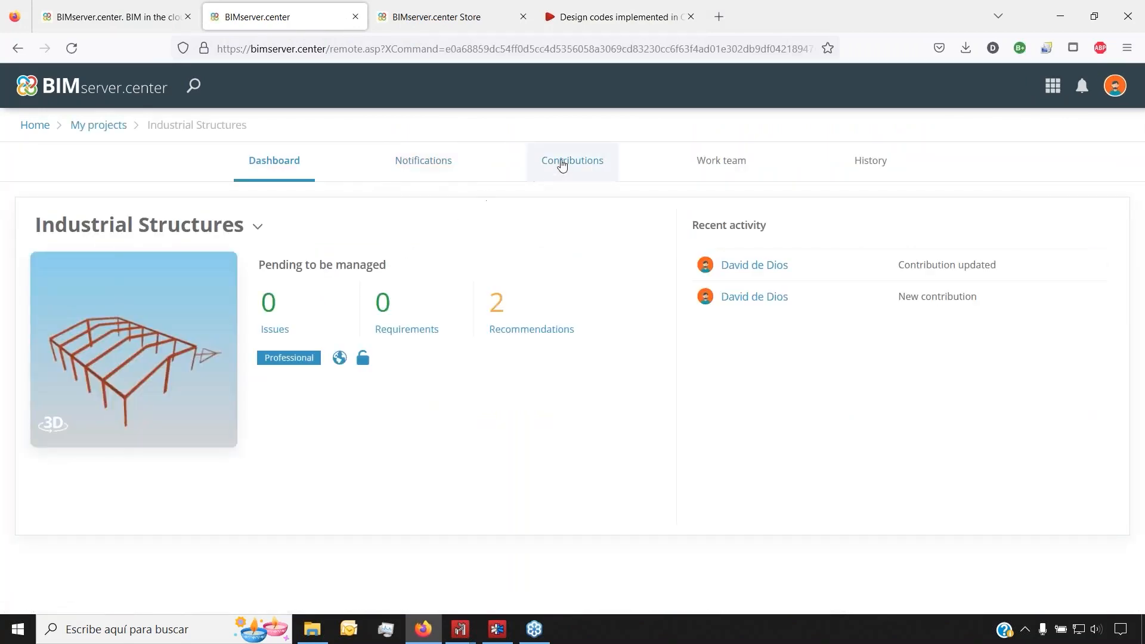
left_click(562, 165)
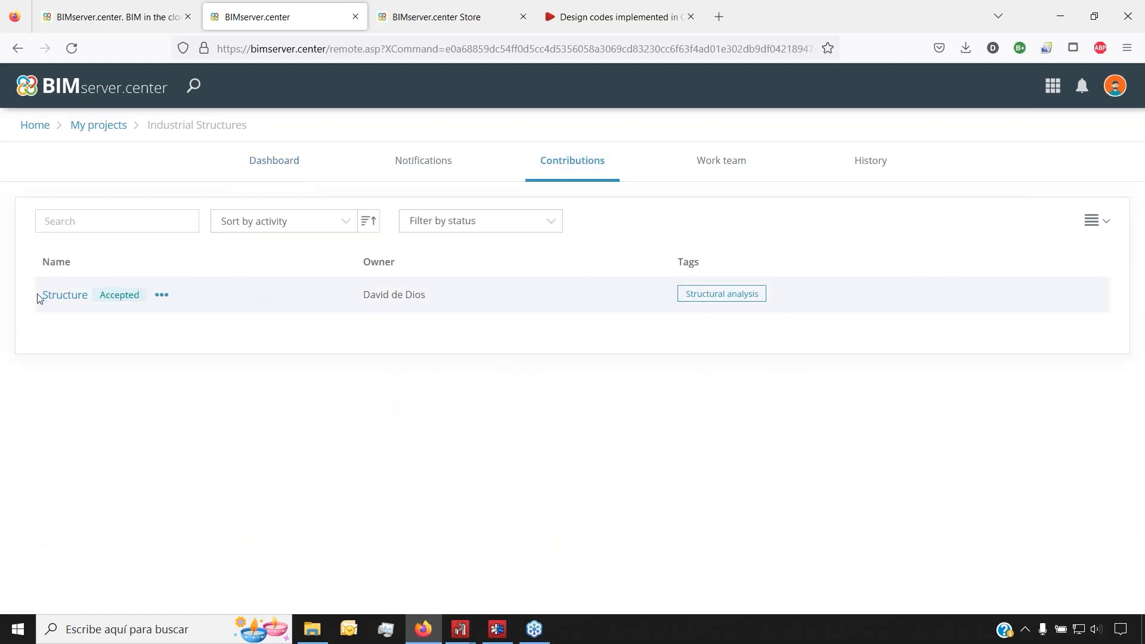
left_click(55, 296)
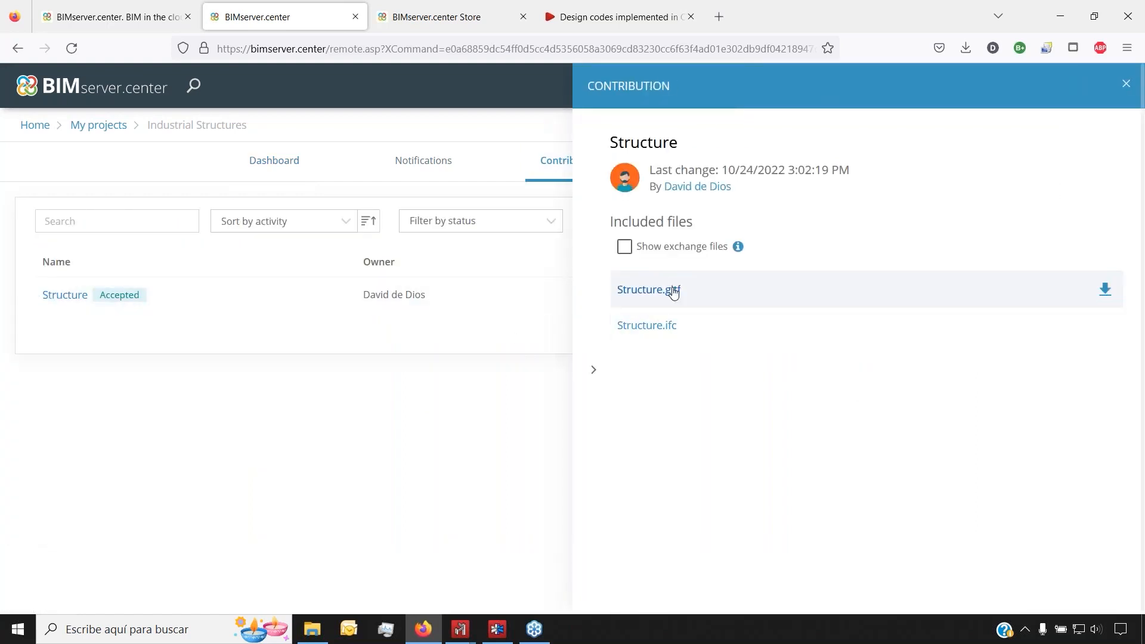
left_click(1125, 84)
Open the project's 3D view from the Dashboard, accepting the layer settings
left_click(275, 171)
left_click(52, 449)
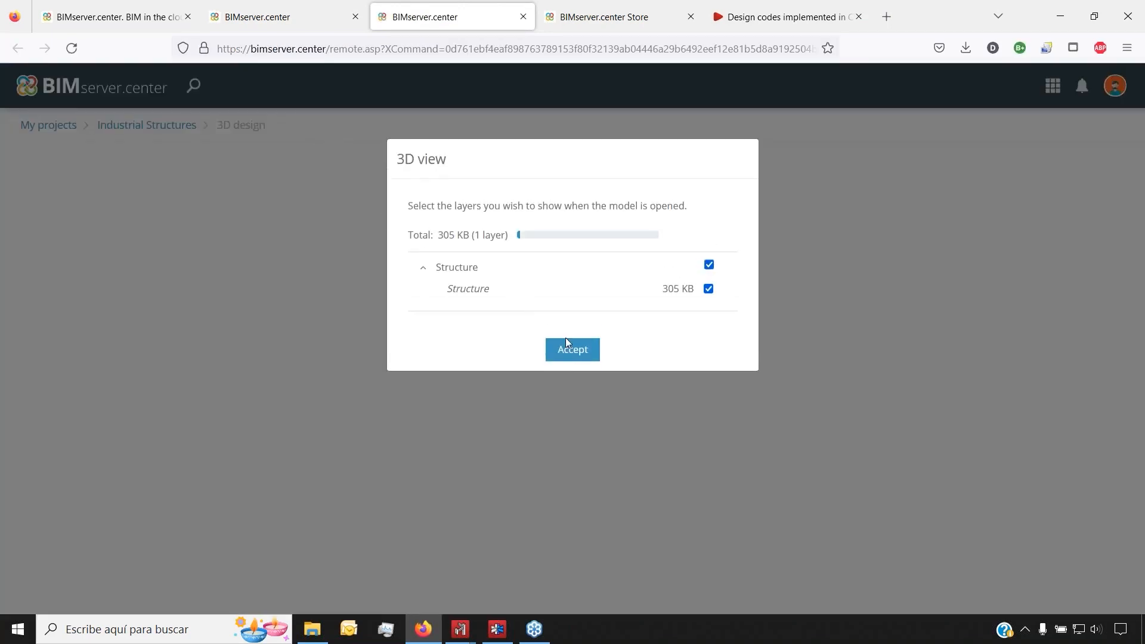
left_click(567, 345)
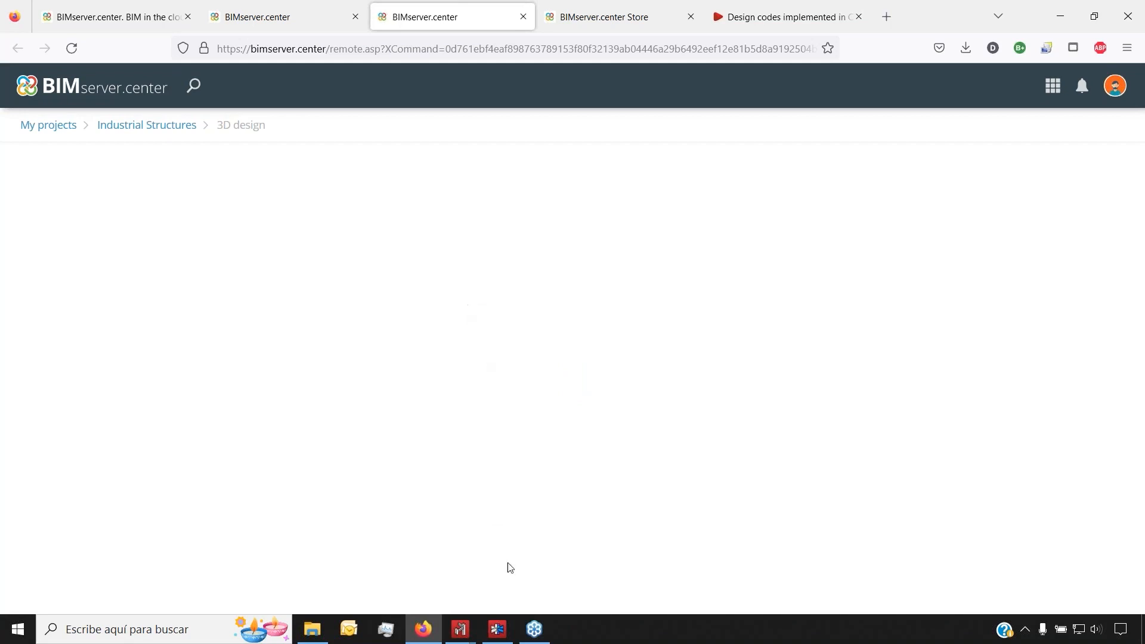
Return to the Frames.ed3 model and show its BIMserver.center project options
mouse_move(460, 629)
left_click(485, 568)
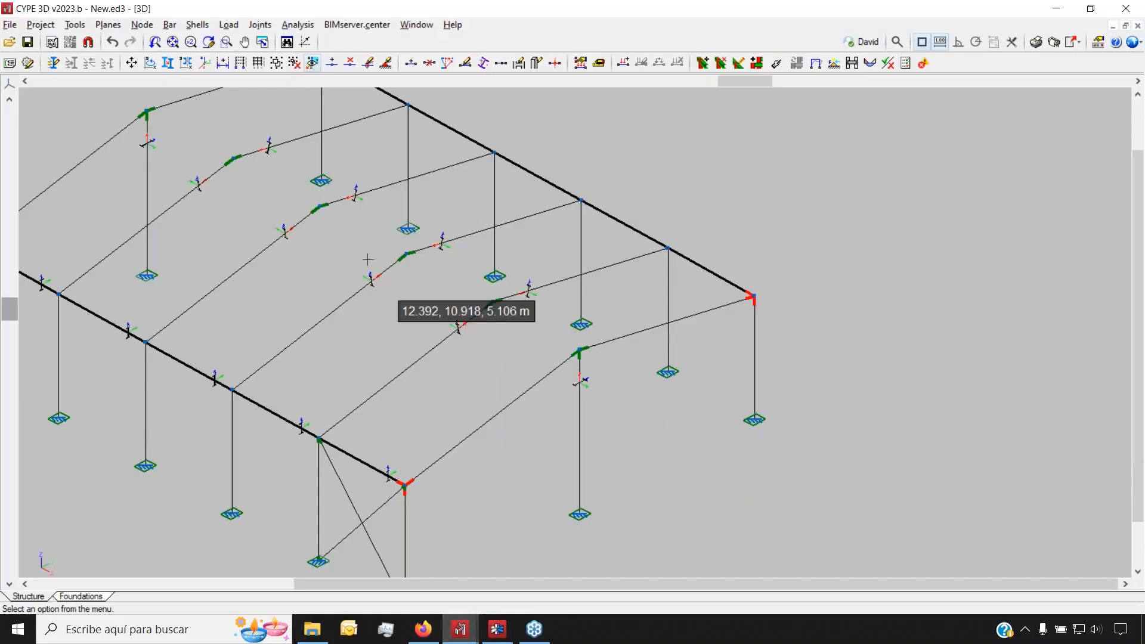
left_click(343, 26)
left_click(346, 25)
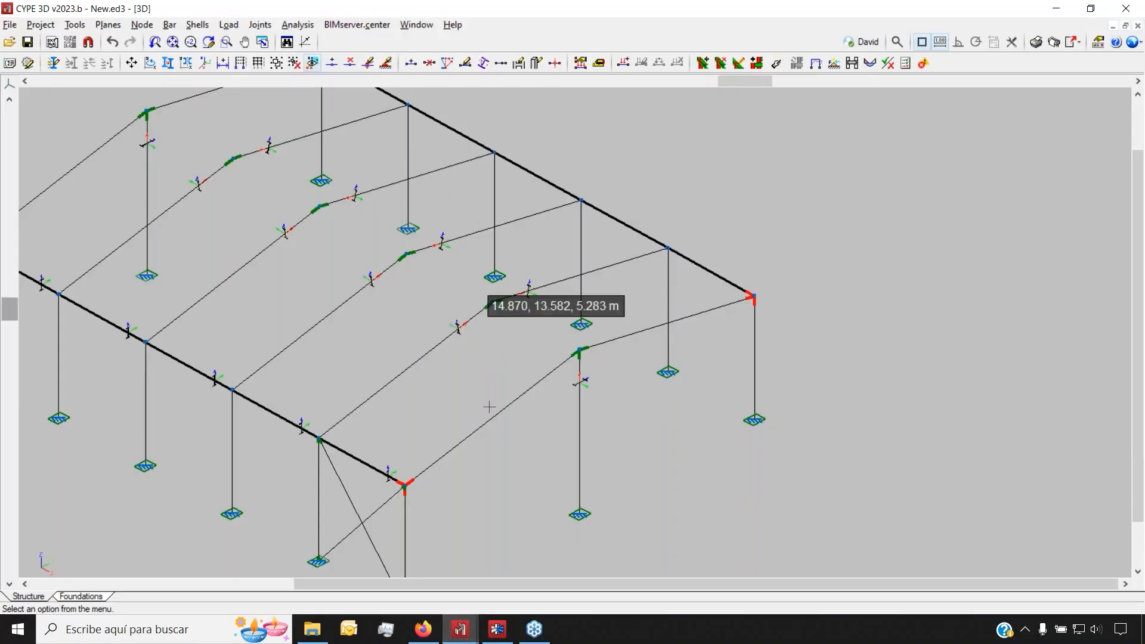
left_click(468, 631)
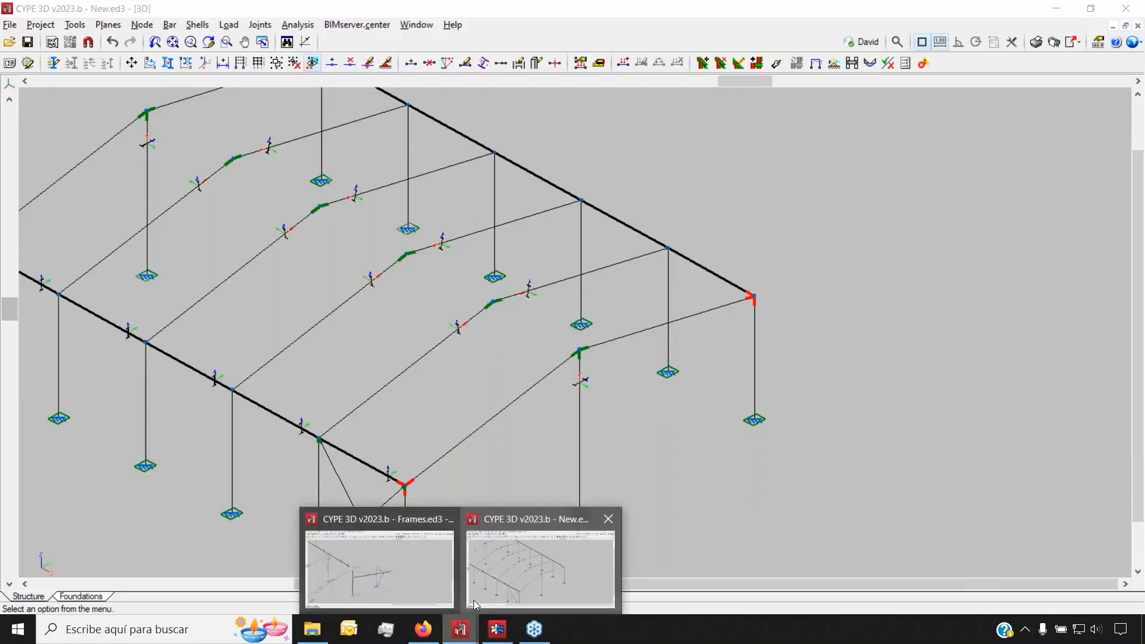
left_click(407, 557)
left_click(346, 25)
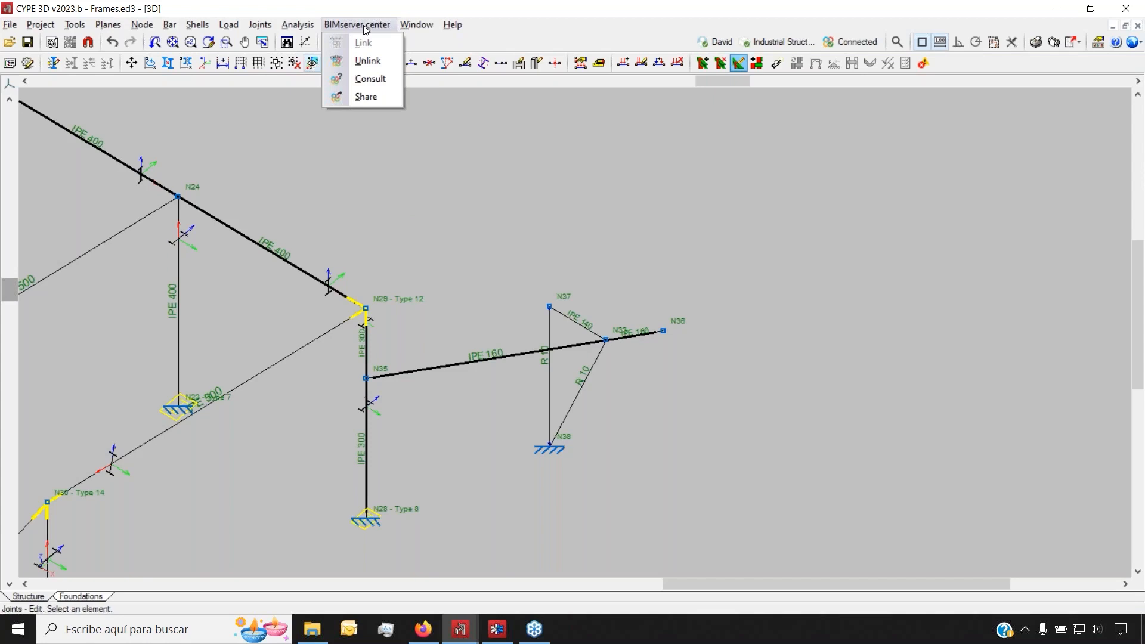
Switch to the New.ed3 model and choose BIMserver.center > Link to pick a project
left_click(366, 96)
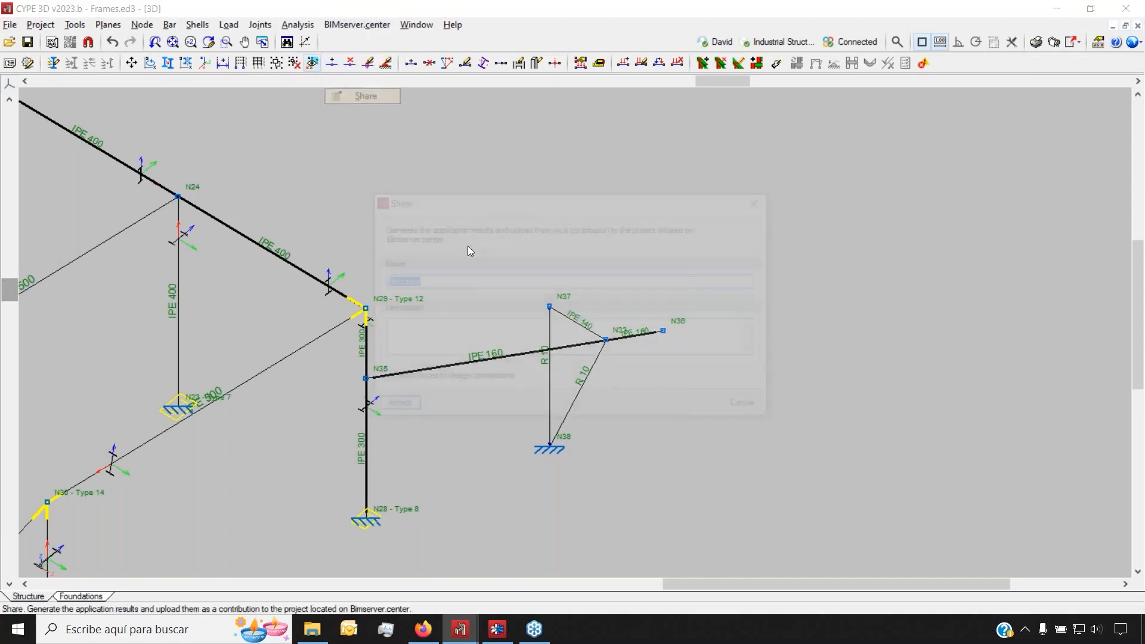
left_click(467, 640)
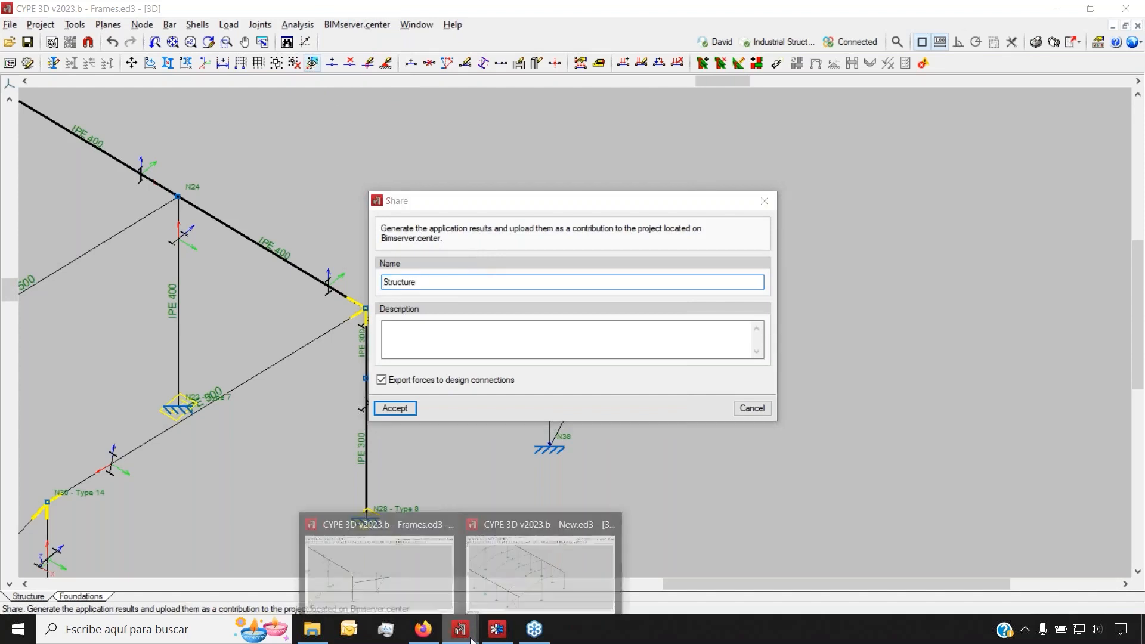
left_click(506, 556)
left_click(357, 25)
left_click(363, 43)
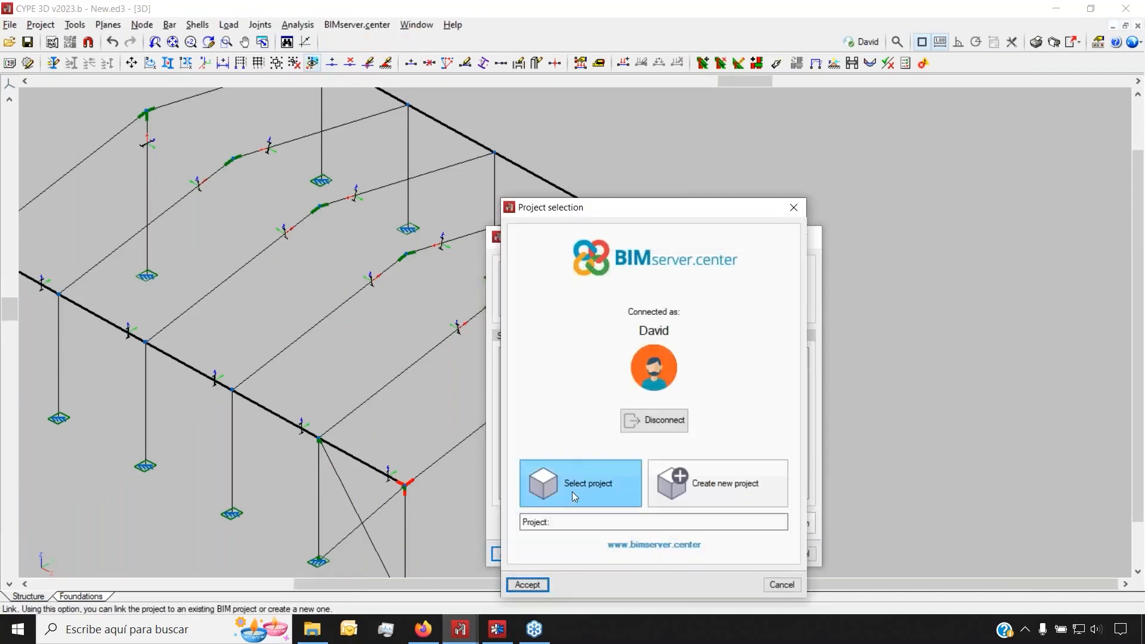
Try Select project and Create new project, then cancel linking New.ed3 entirely
left_click(578, 484)
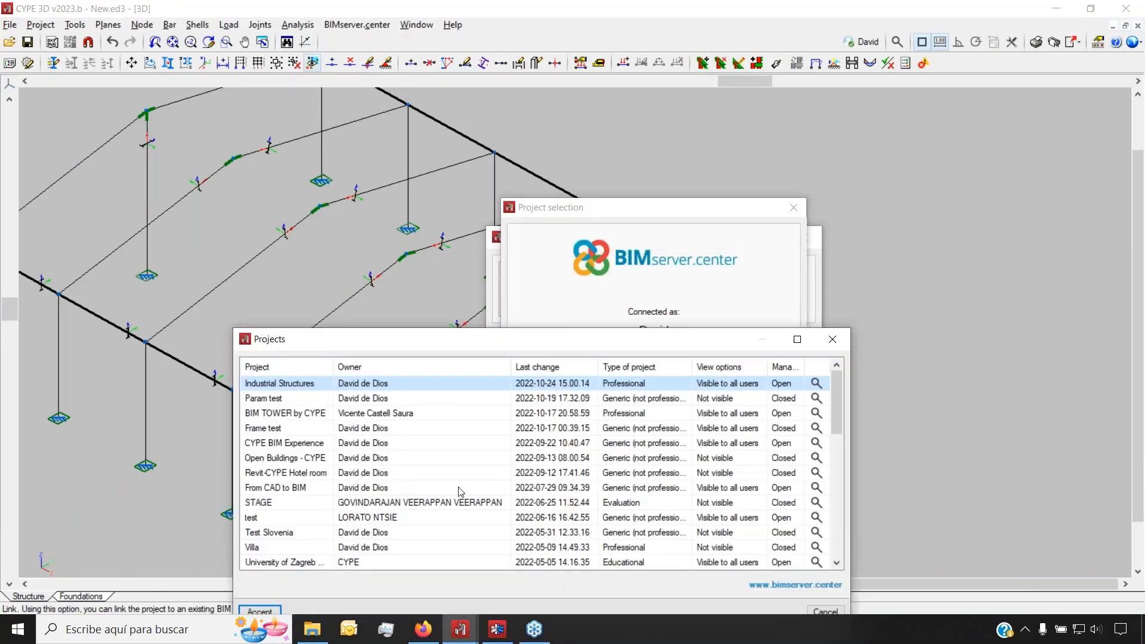
left_click(821, 610)
left_click(668, 482)
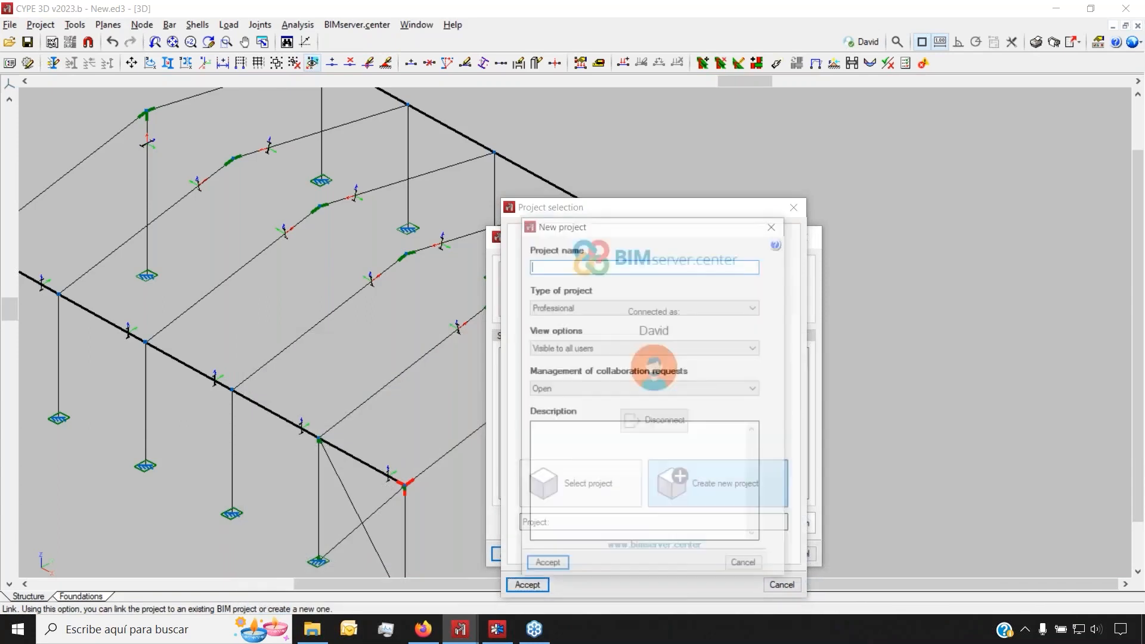
left_click(746, 566)
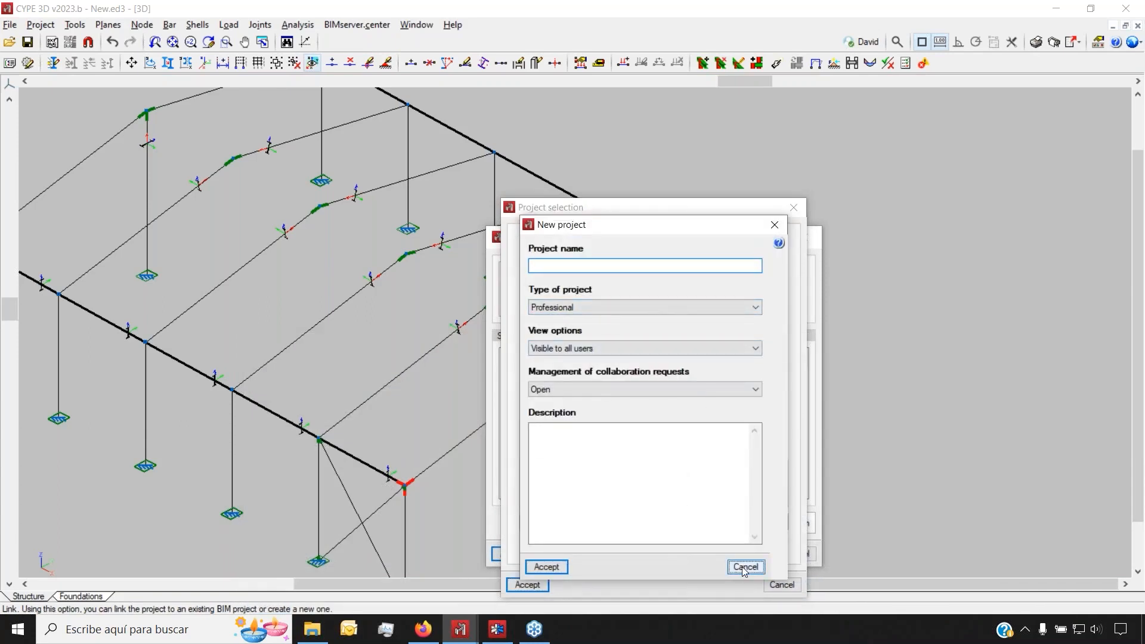
left_click(782, 586)
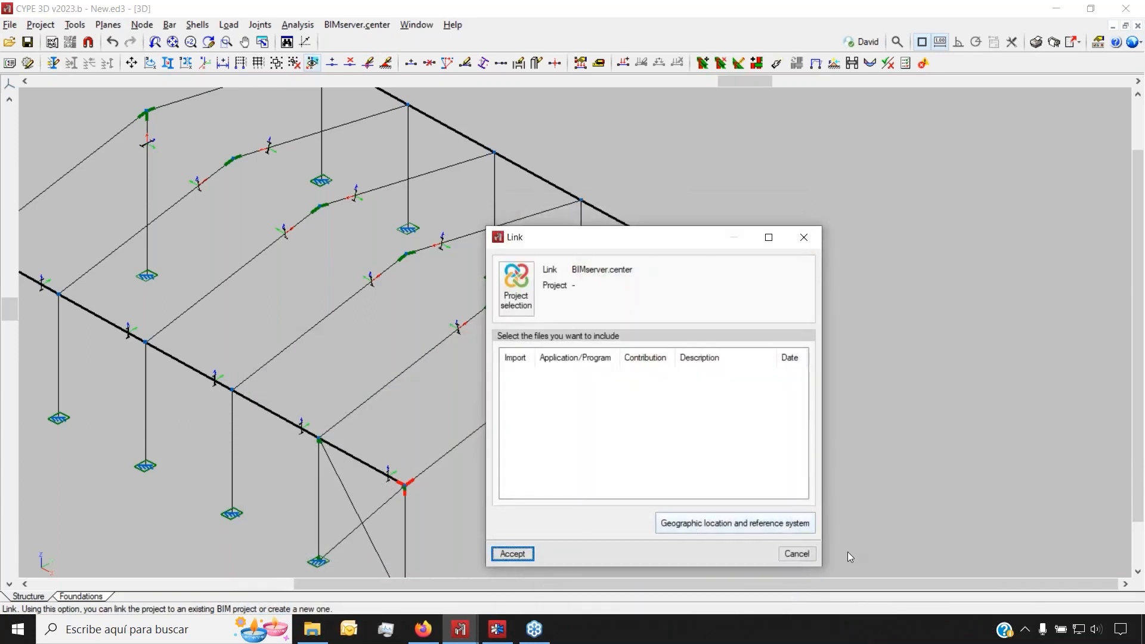
left_click(806, 555)
Open the BIMserver.center Sync app from the system tray and close it again
left_click(1024, 629)
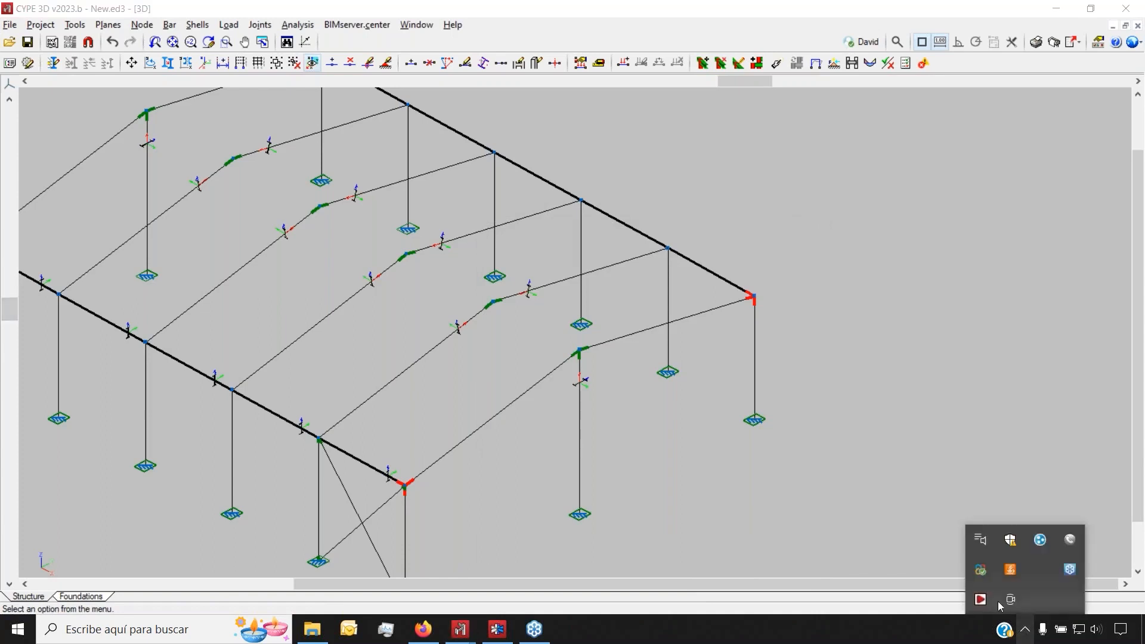
left_click(982, 570)
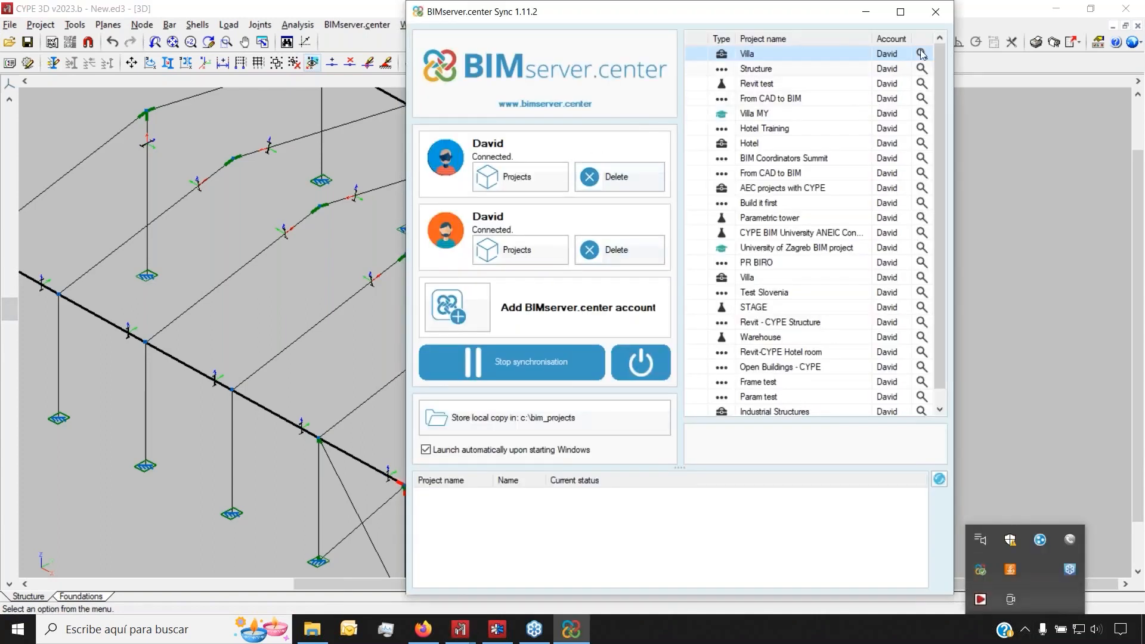
left_click(935, 12)
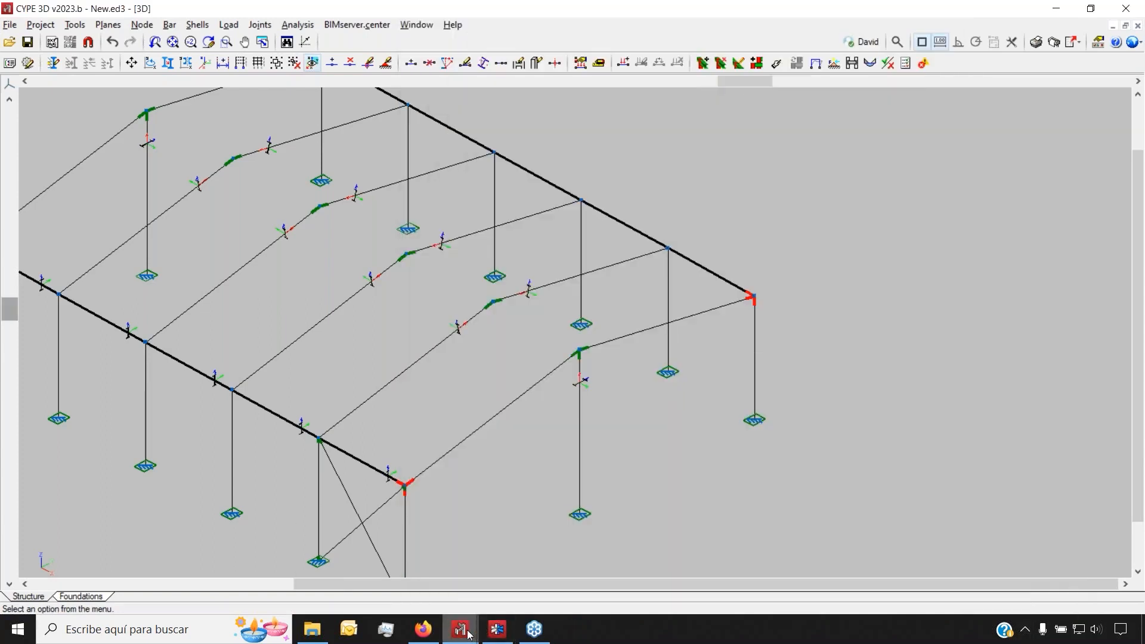
In Frames.ed3, toggle Export forces for connection design, then cancel the share without uploading
mouse_move(469, 632)
left_click(388, 564)
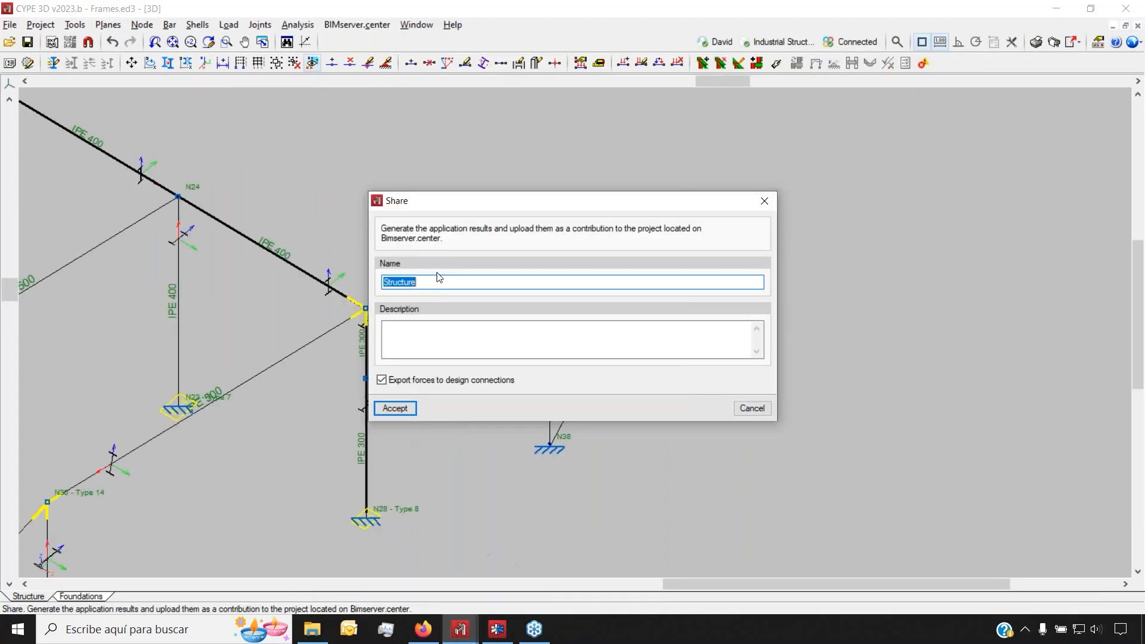
left_click_drag(472, 205, 436, 218)
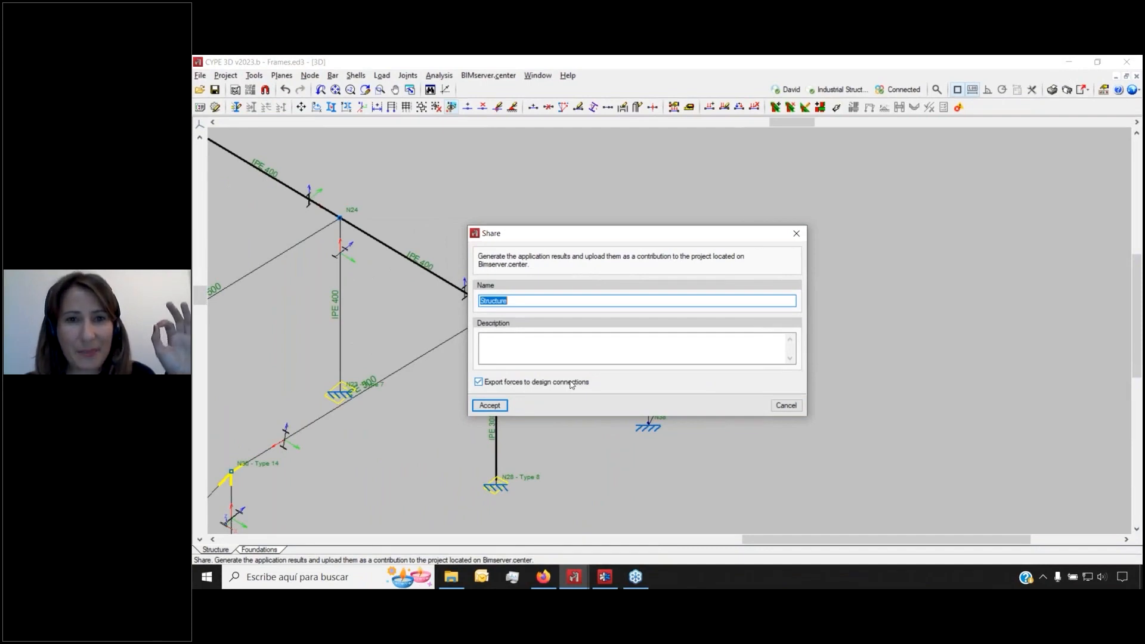
left_click(569, 382)
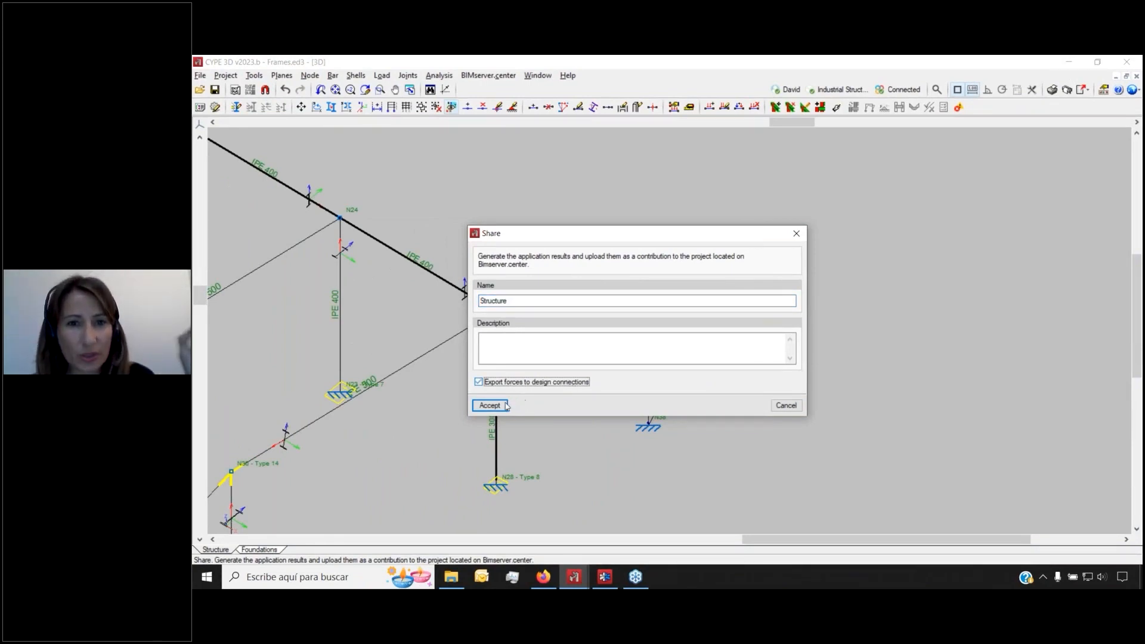
left_click_drag(614, 233, 656, 231)
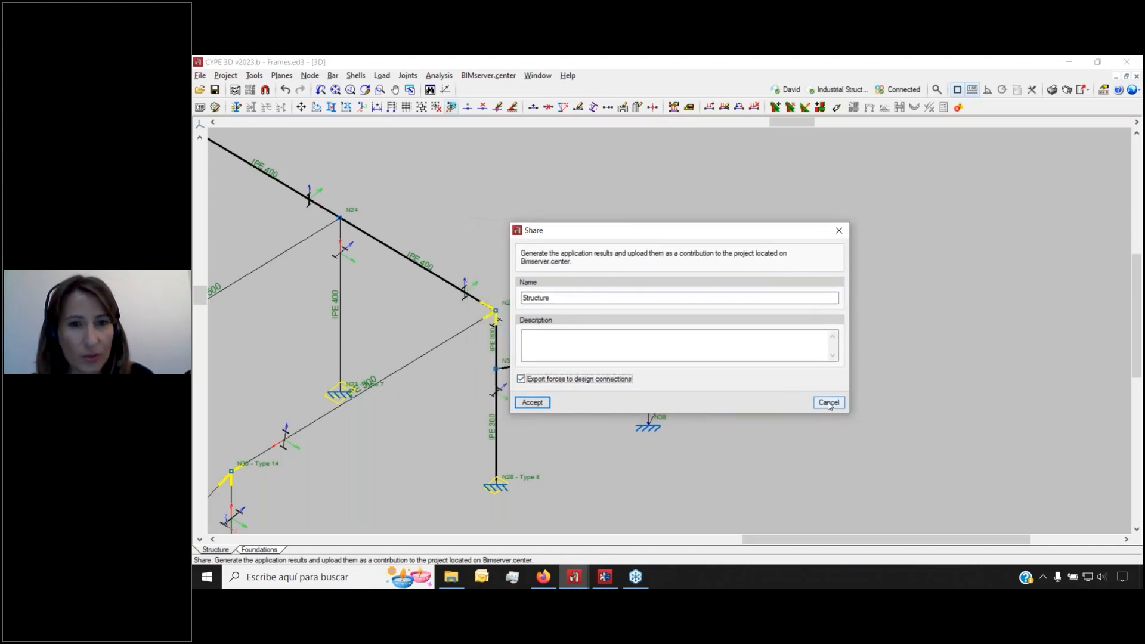
left_click(828, 402)
Under Load > Visible loadcase, tick View all to display every load case
left_click(384, 76)
left_click(420, 90)
left_click(639, 314)
Apply the all-load-cases display and zoom out to see the whole loaded frame
left_click(638, 338)
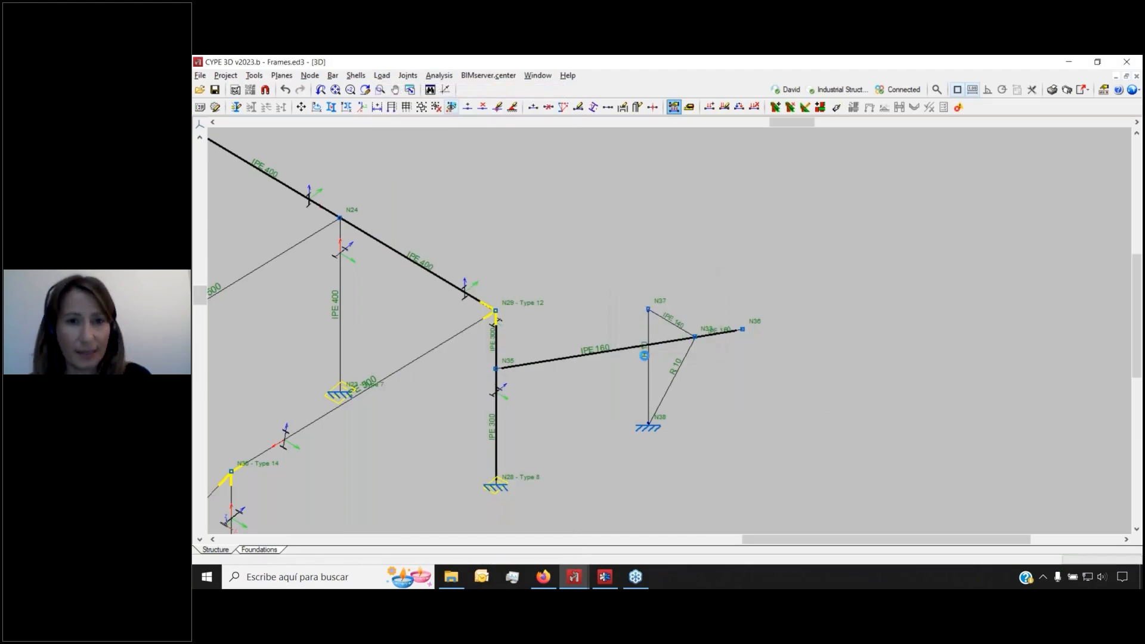
scroll(779, 345, "down", 1)
scroll(780, 345, "down", 3)
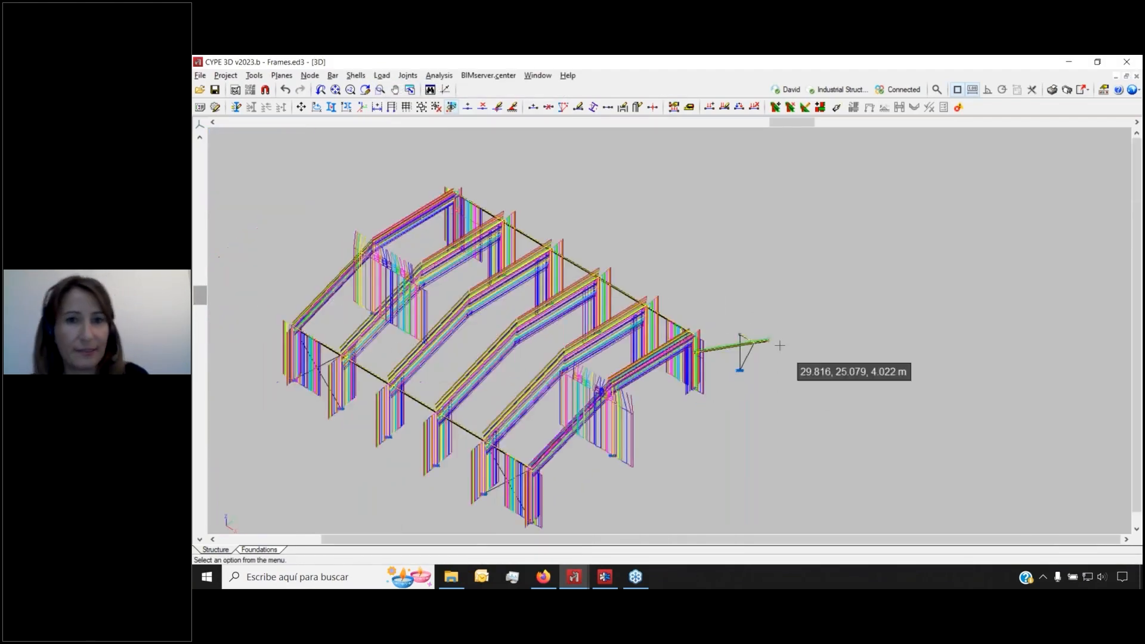
scroll(381, 360, "up", 2)
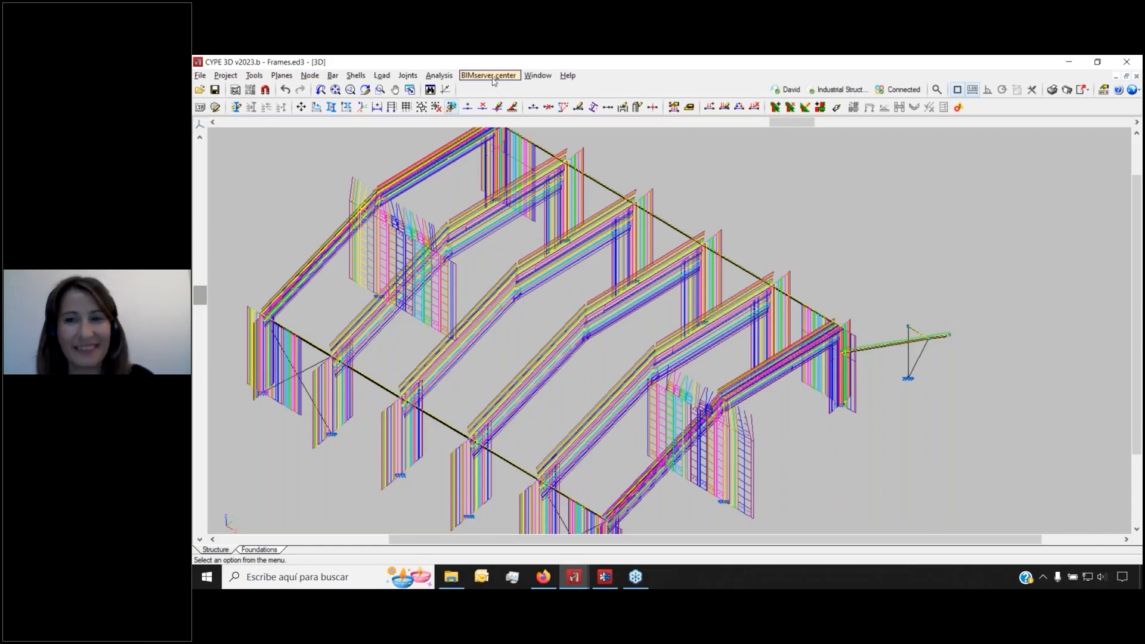
Open BIMserver.center Share settings, then orbit the Industrial Structures model in the browser viewer
mouse_move(542, 576)
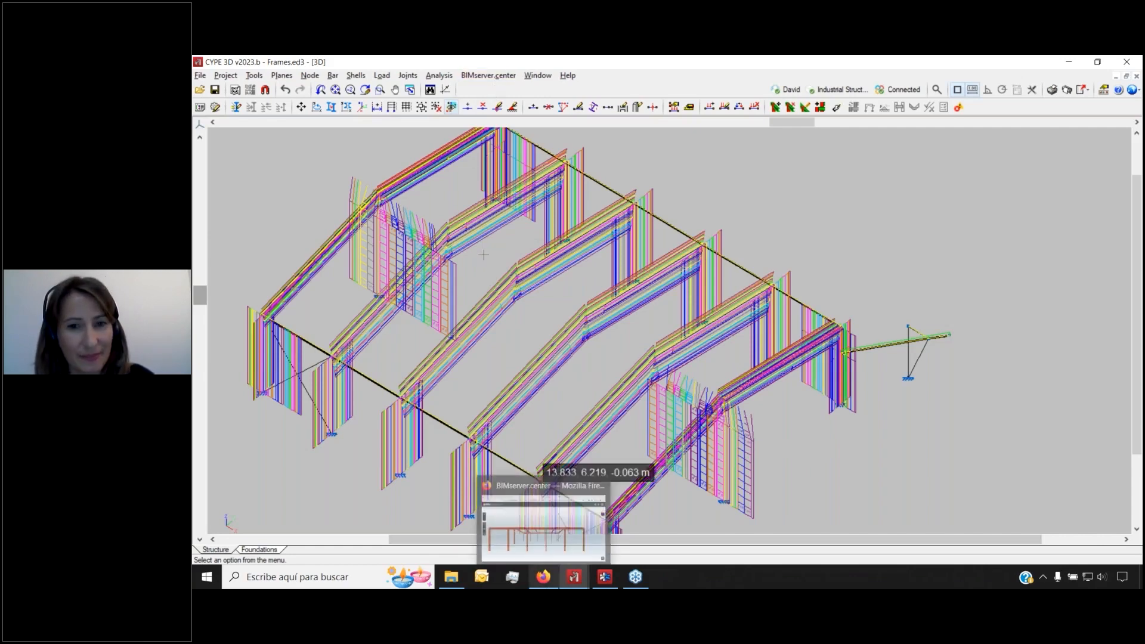
left_click(488, 75)
left_click(495, 135)
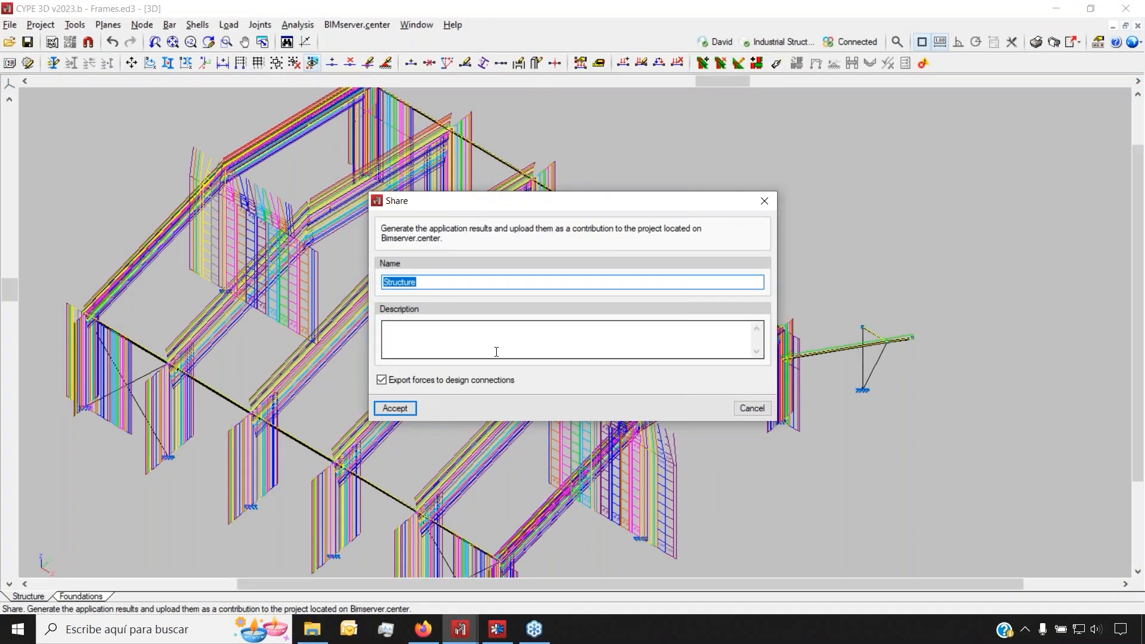
left_click(423, 629)
left_click_drag(378, 342, 503, 365)
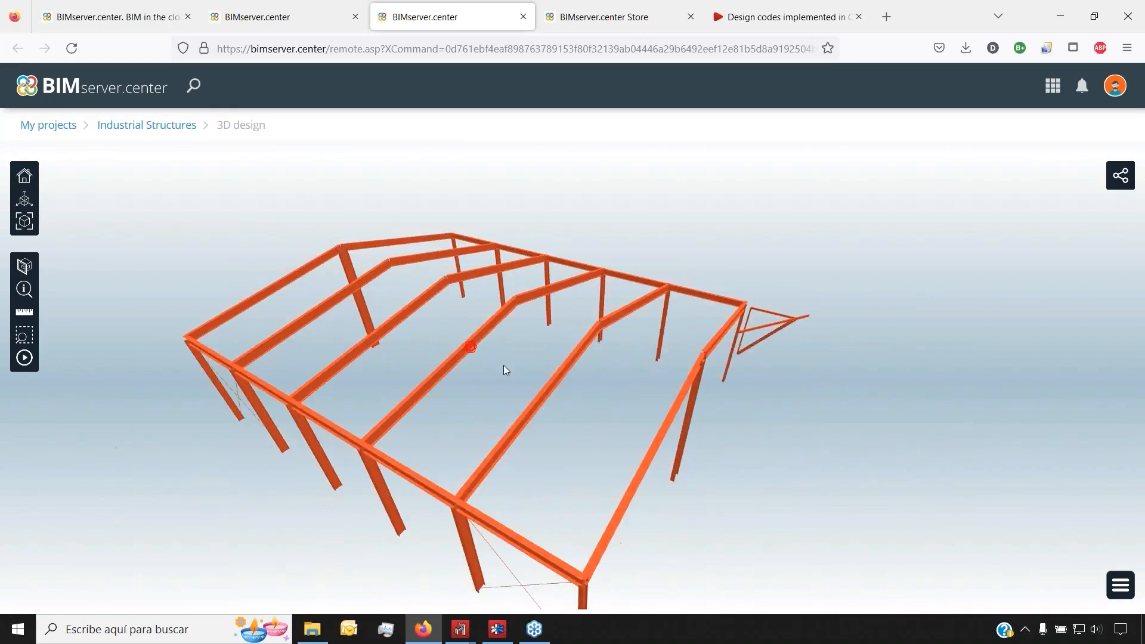
Open BIMserver.center's Applications page and read through the Mobile and VirtualReality app features
left_click(1053, 85)
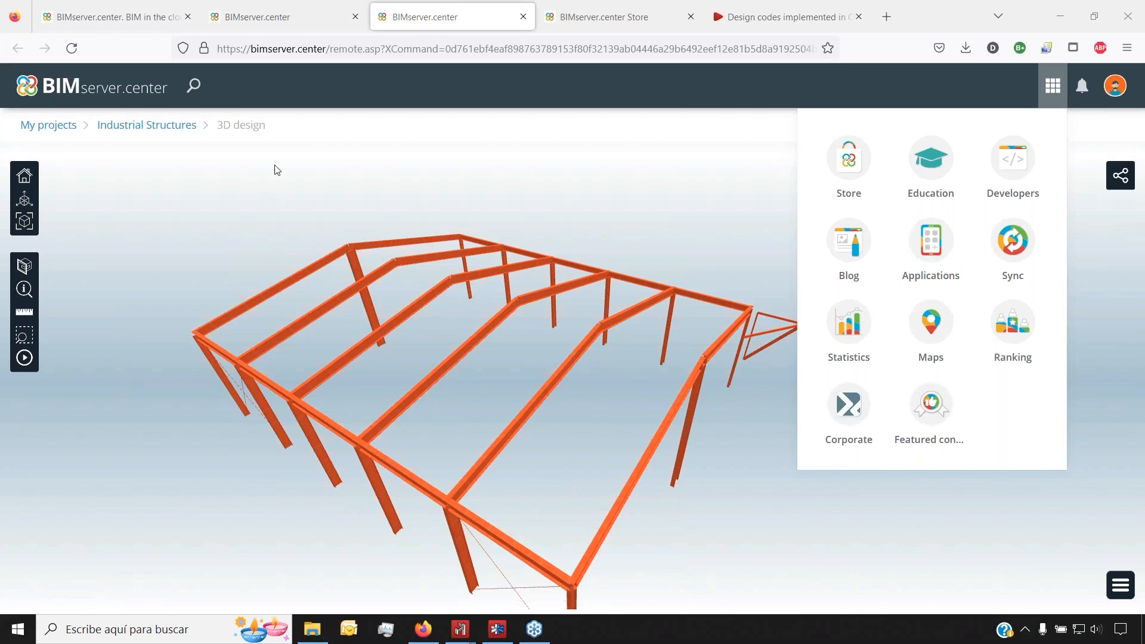
left_click(937, 247)
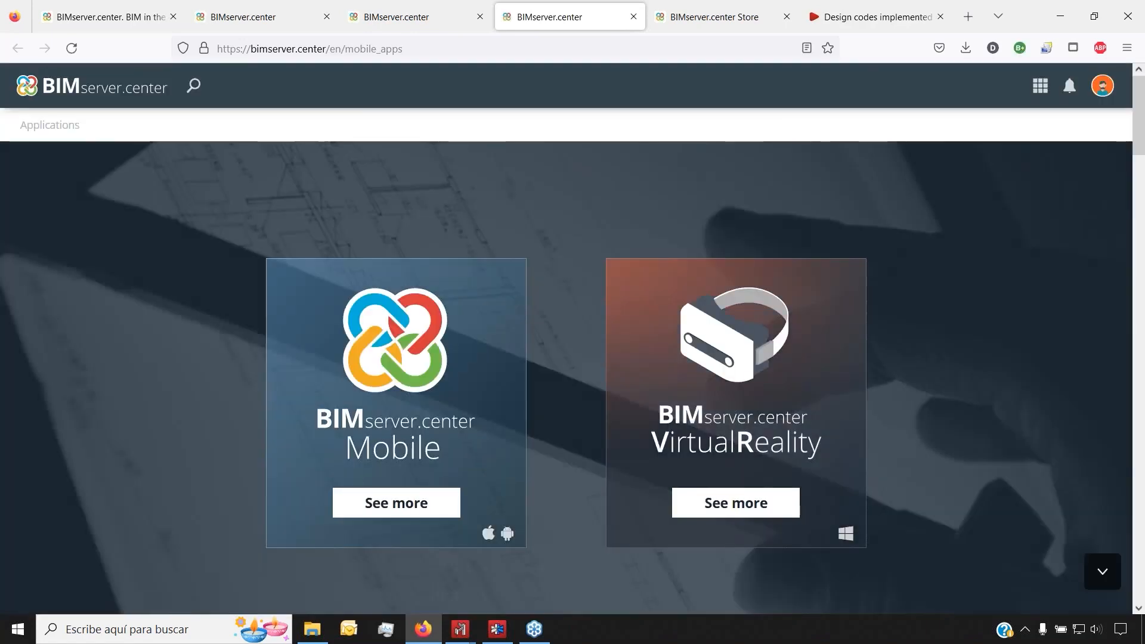
scroll(566, 339, "down", 4)
scroll(875, 254, "down", 10)
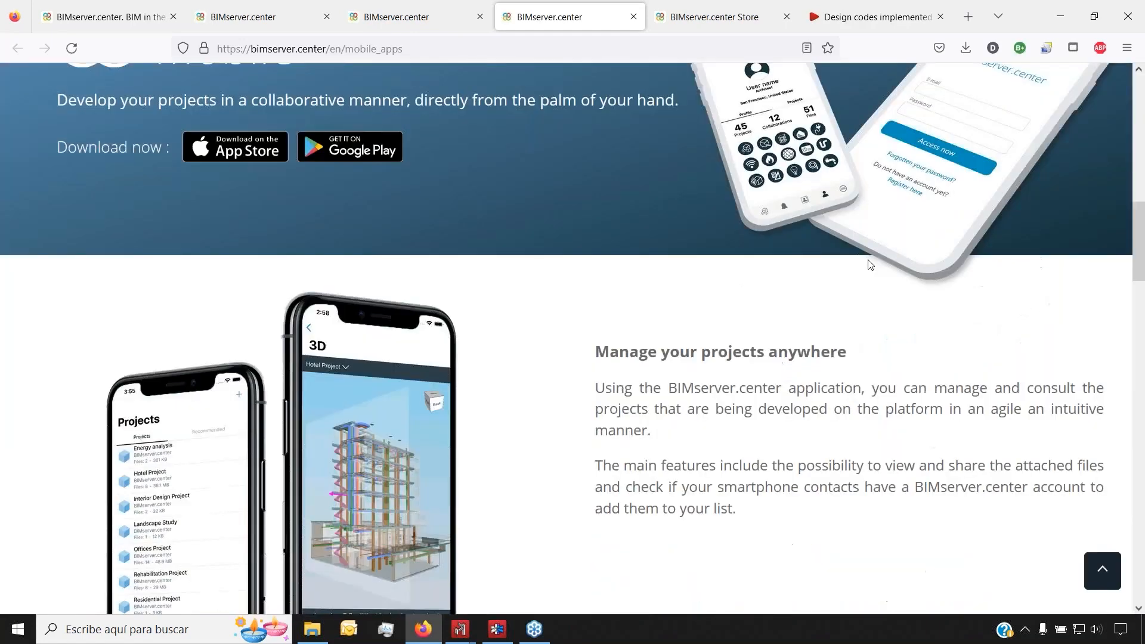
scroll(380, 429, "down", 8)
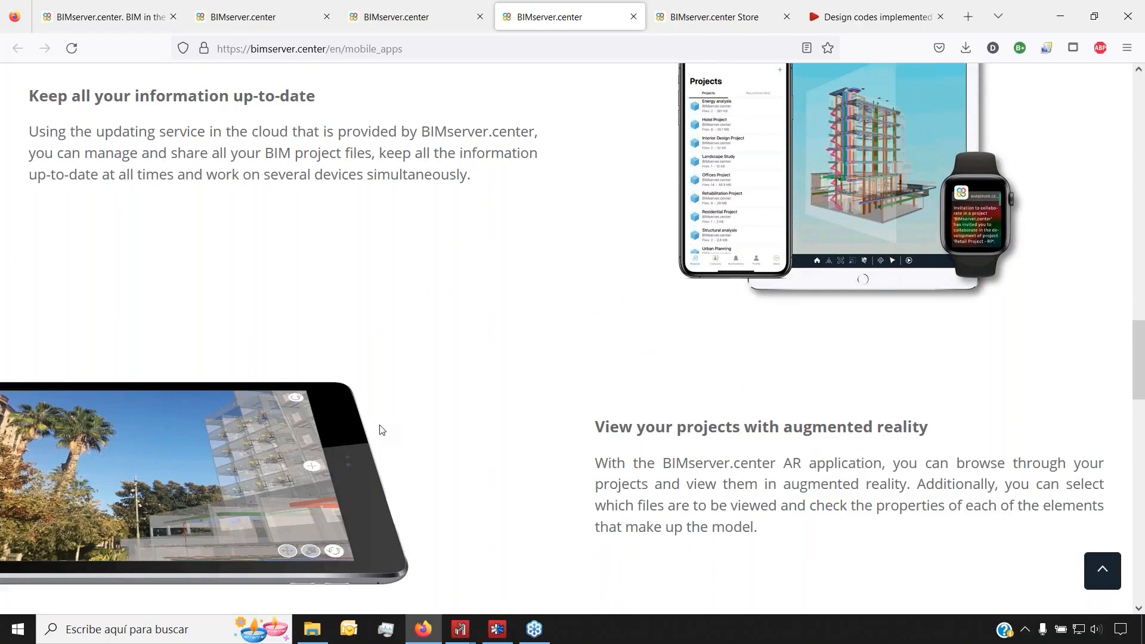
scroll(381, 430, "down", 3)
scroll(382, 429, "down", 15)
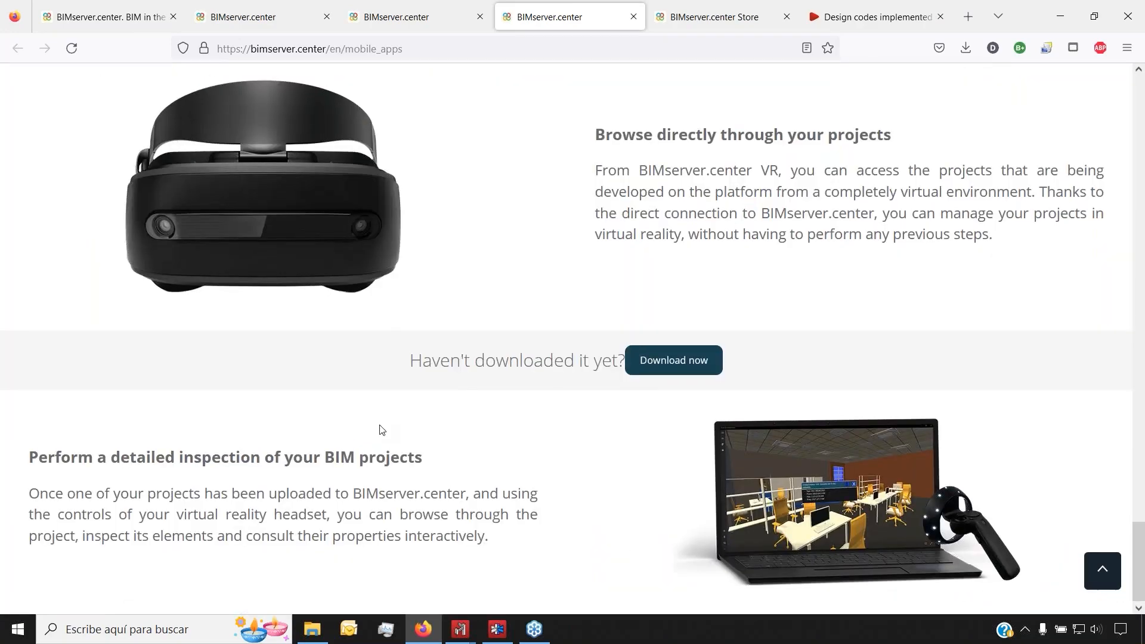
scroll(381, 430, "up", 20)
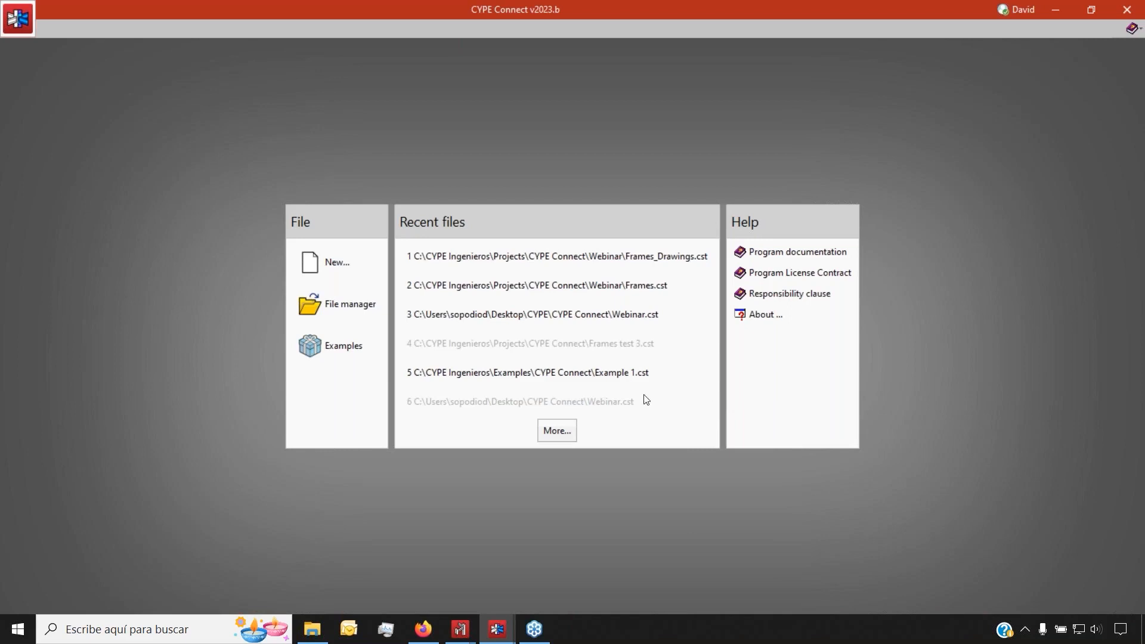
Create a new CYPE Connect job named 'frames connection'
left_click(375, 266)
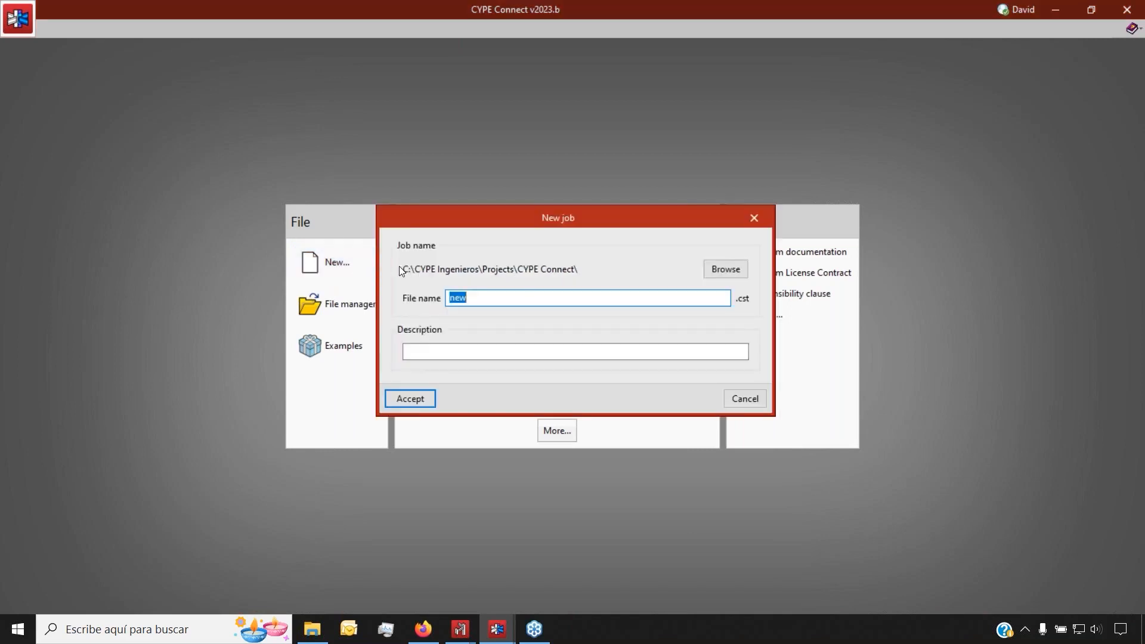
type("frames connection")
left_click(409, 398)
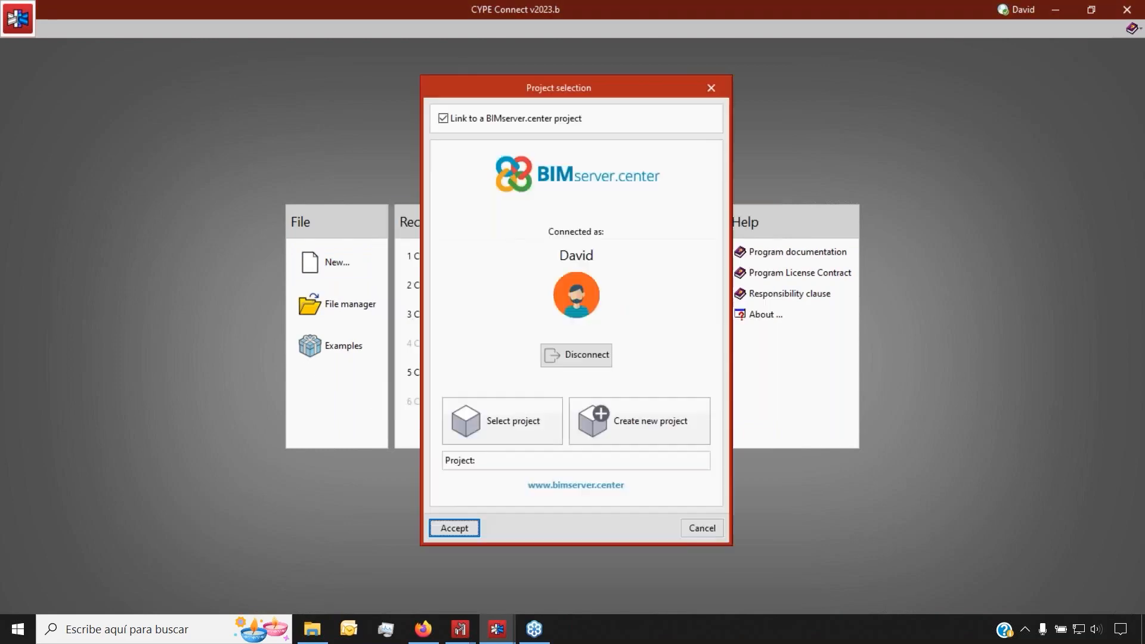
Link the job to the Industrial Structures project and import its CYPE 3D structure
left_click(479, 426)
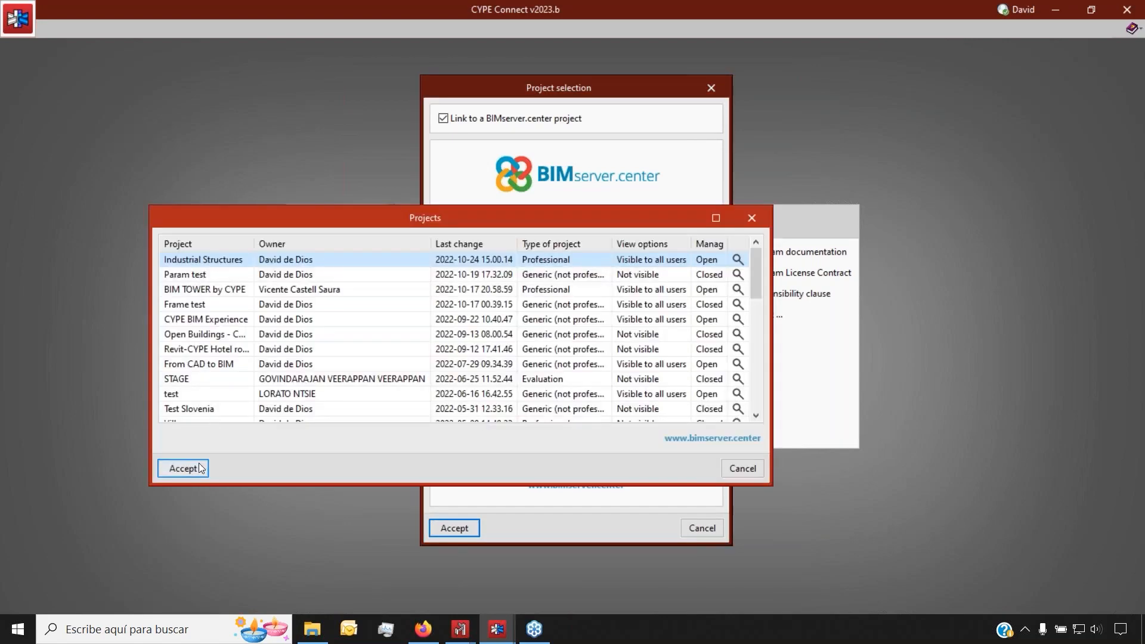
left_click(196, 468)
left_click(454, 528)
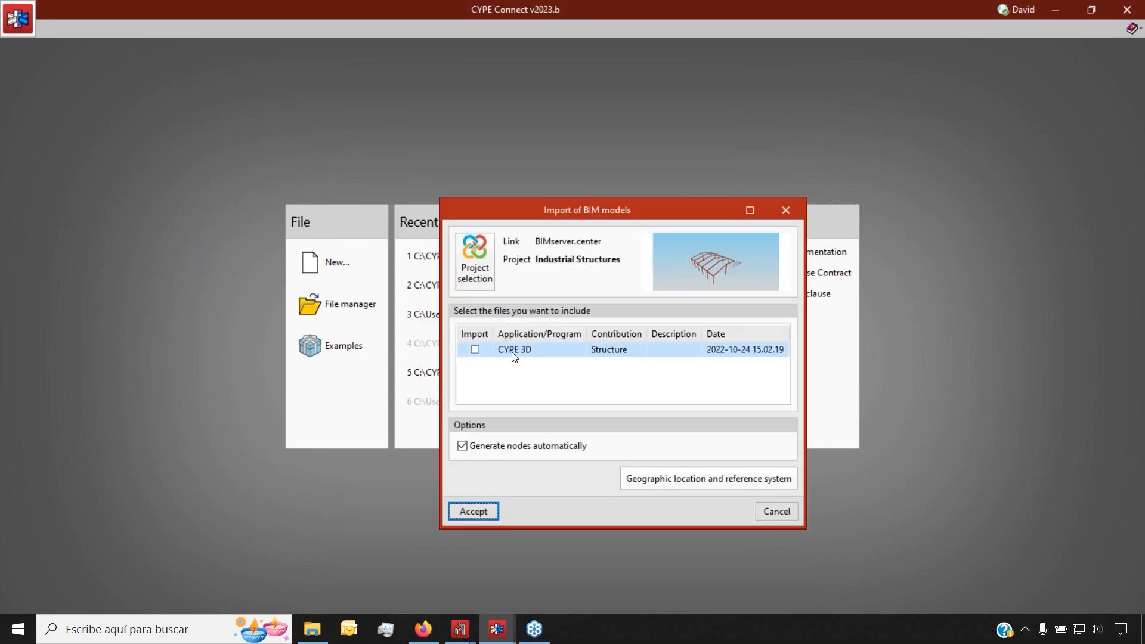
left_click(475, 349)
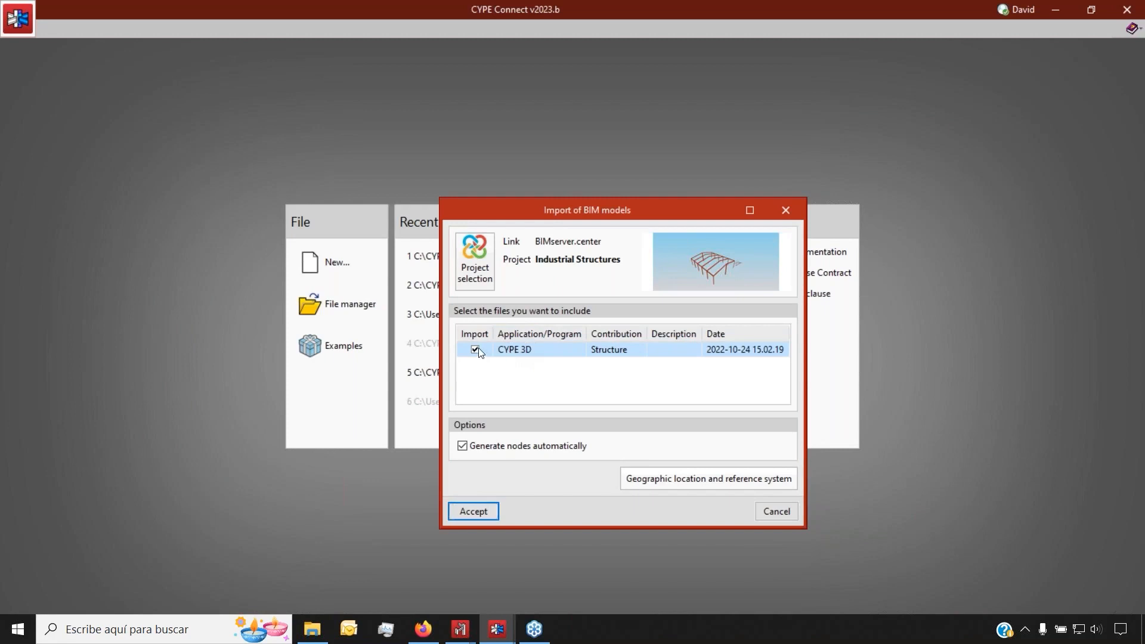
left_click(474, 517)
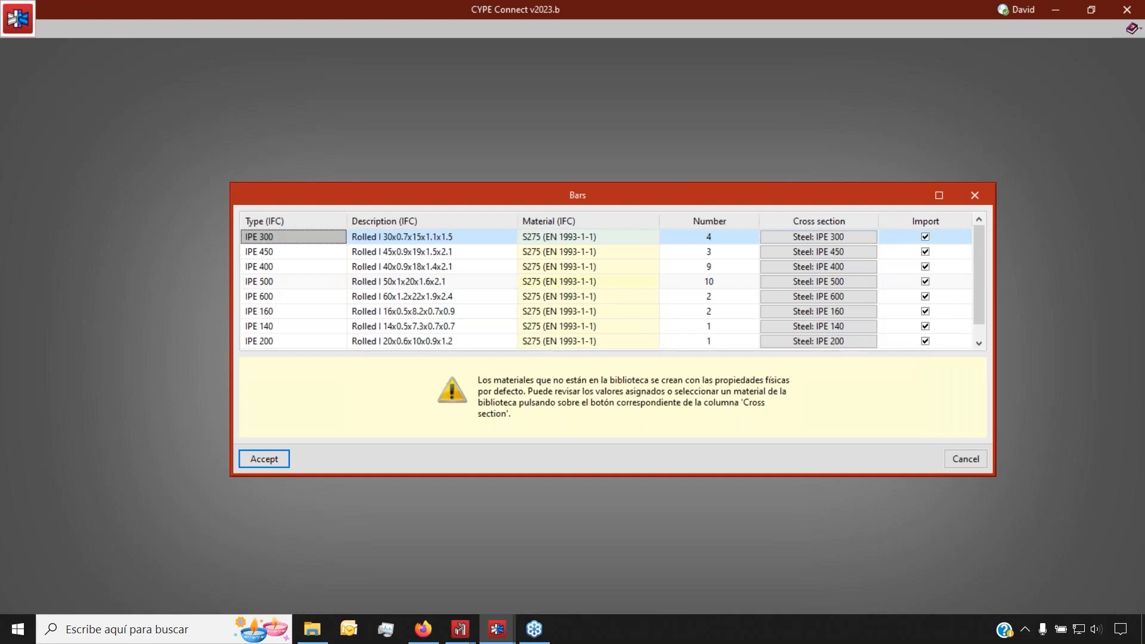
Inspect the IPE 300 cross section and review its section dimensions
left_click_drag(482, 190, 464, 192)
left_click(831, 238)
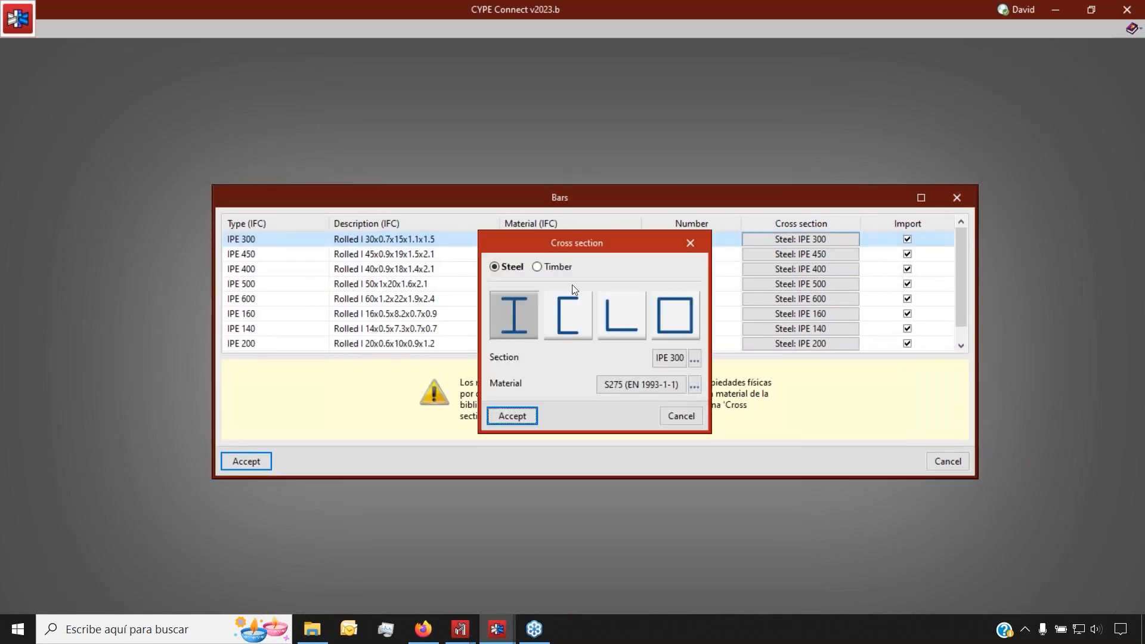
left_click_drag(488, 239, 374, 341)
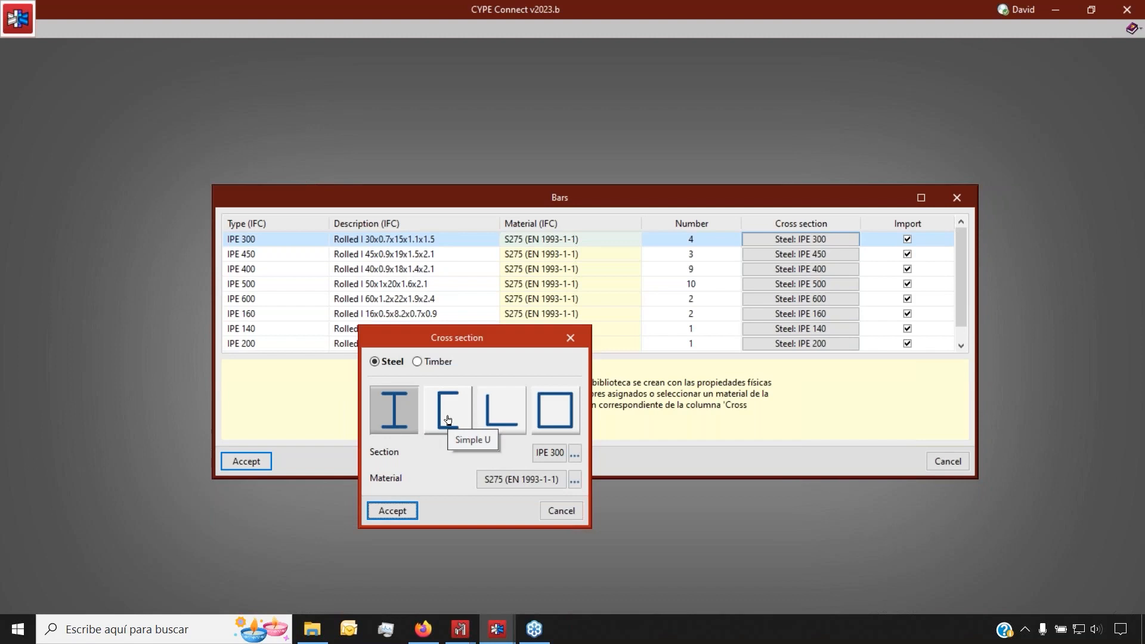
left_click(545, 454)
left_click_drag(416, 274, 307, 279)
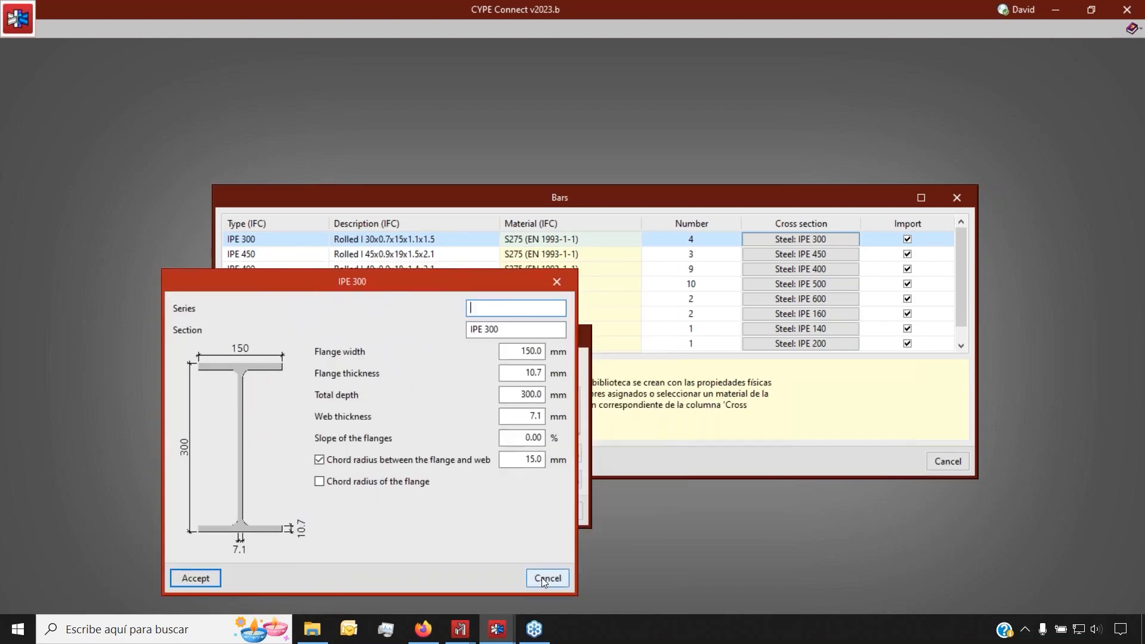
left_click(545, 577)
Confirm IPE 300 from the IPE series in the library, then accept the bar list
left_click(574, 455)
left_click(498, 412)
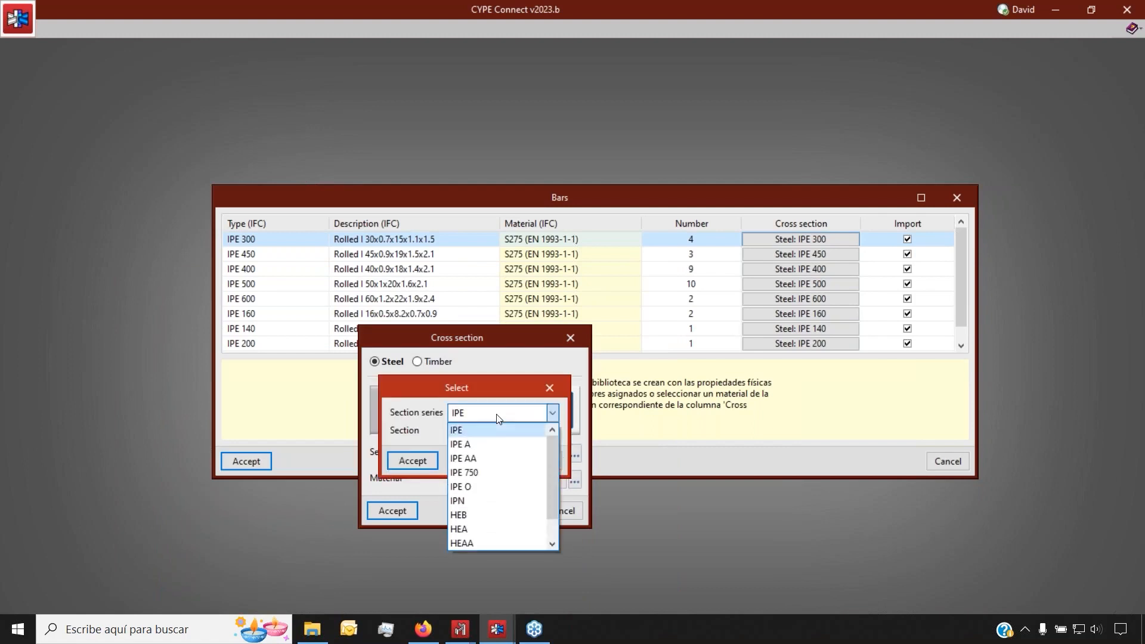
left_click(509, 427)
left_click(529, 431)
scroll(525, 477, "up", 3)
left_click(549, 387)
left_click(549, 387)
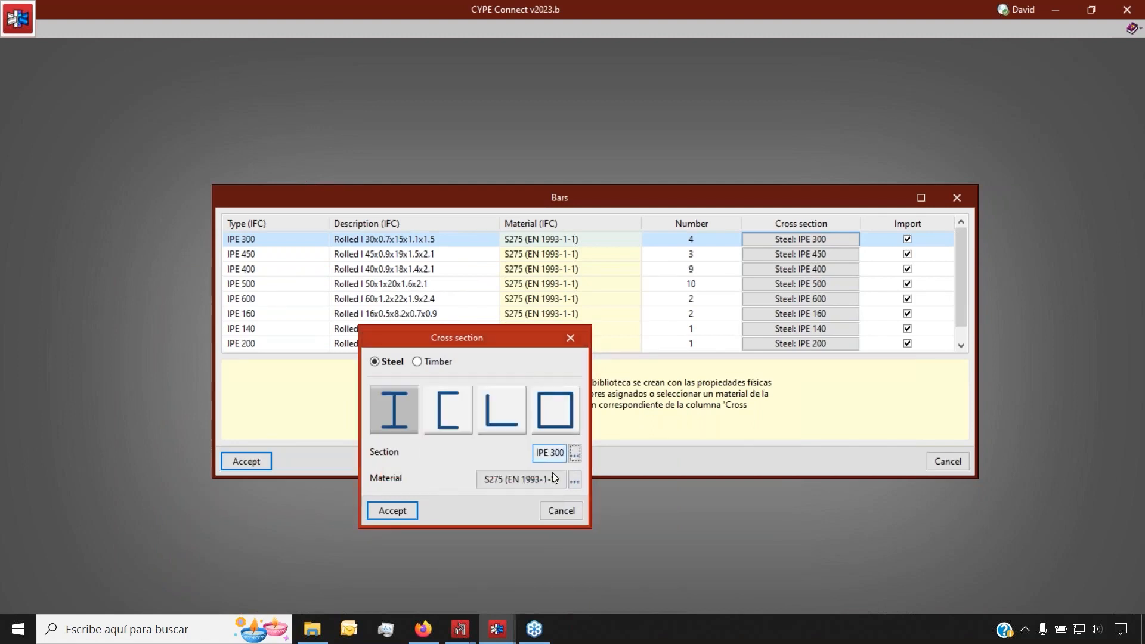
left_click(382, 511)
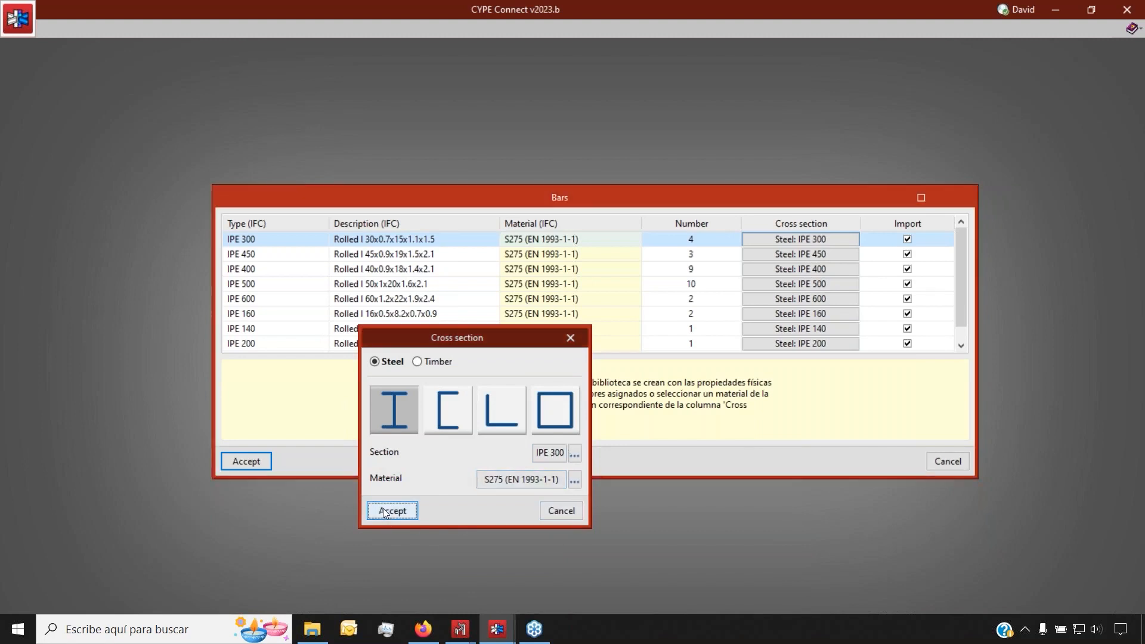
left_click(246, 461)
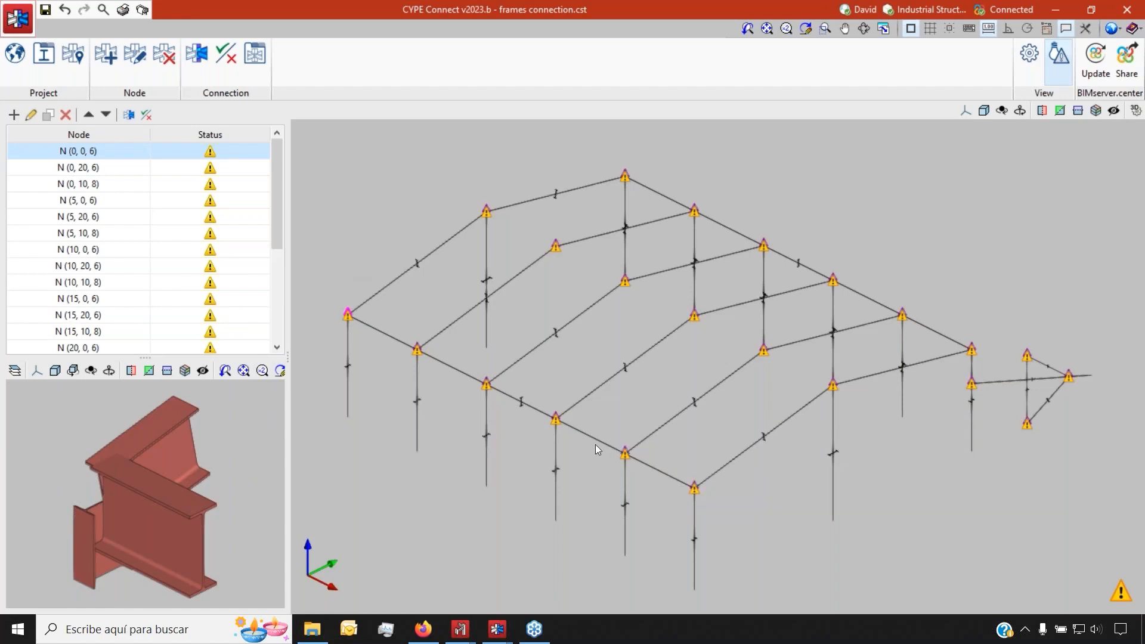
Once the node list loads, switch to the CYPE 3D Frames.ed3 window
mouse_move(460, 629)
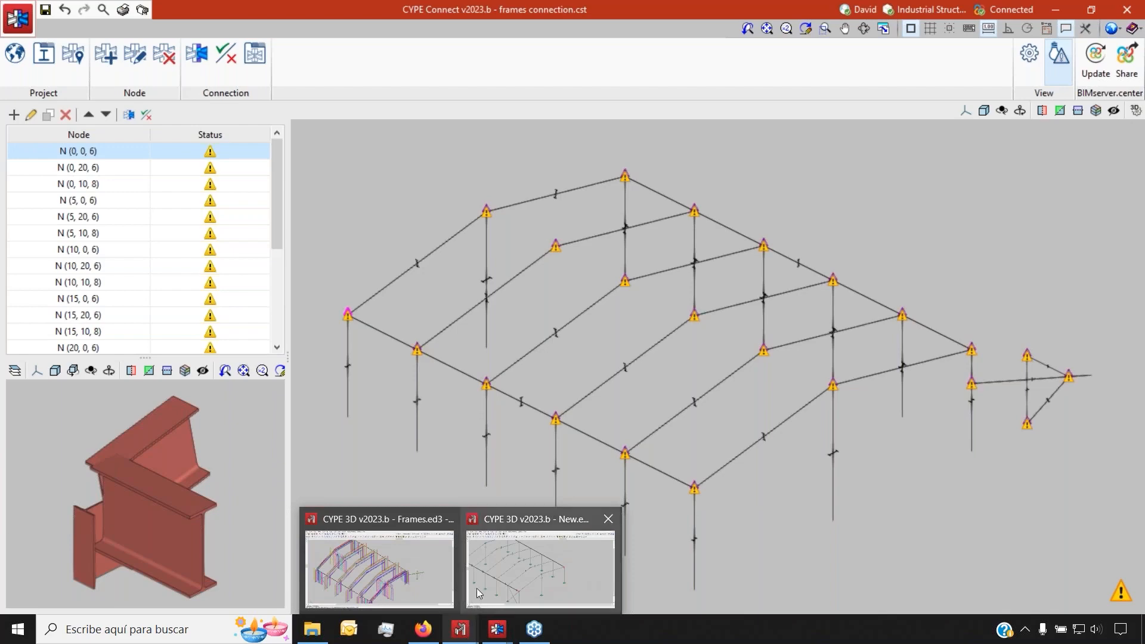
Bring Frames.ed3 forward, close the Share prompt without sharing, and go back to 'frames connection'
left_click(394, 571)
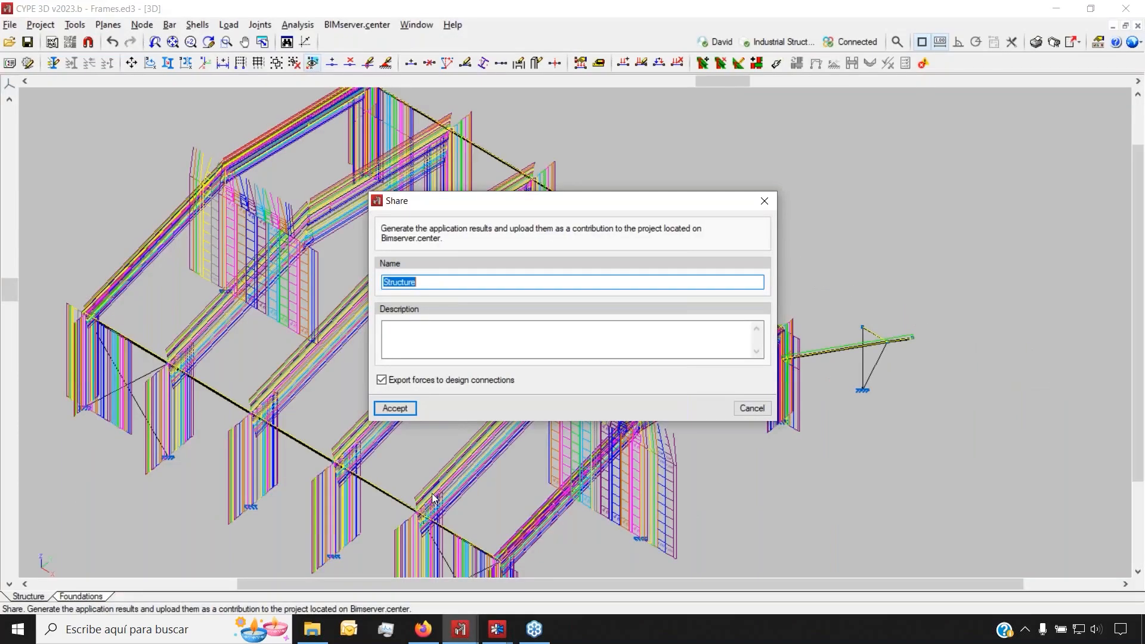
left_click(765, 201)
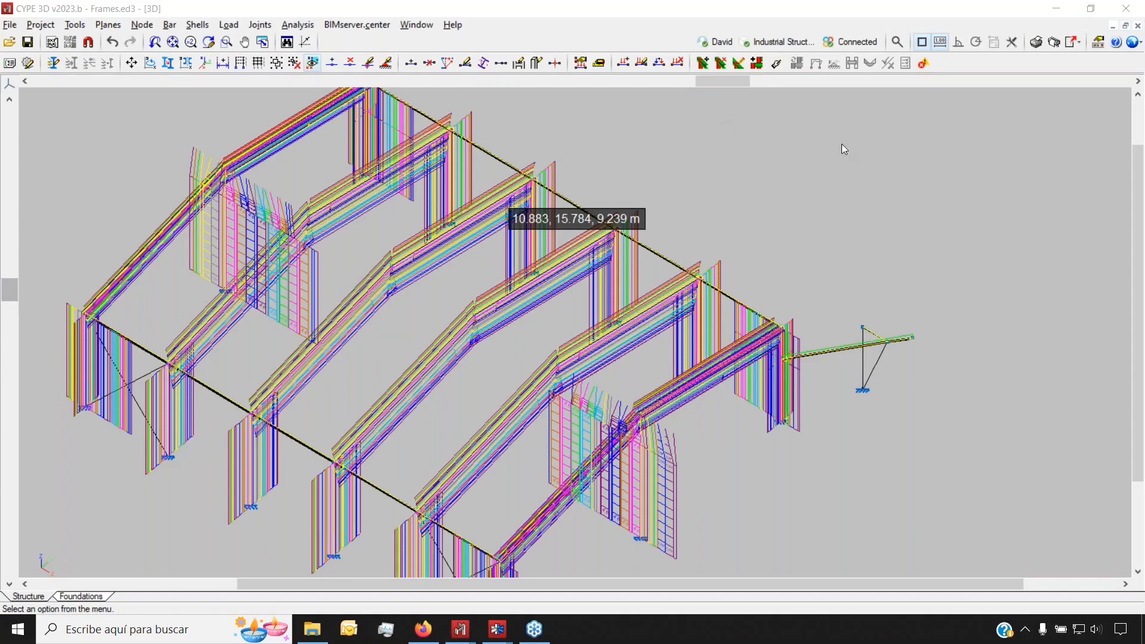
scroll(551, 280, "down", 2)
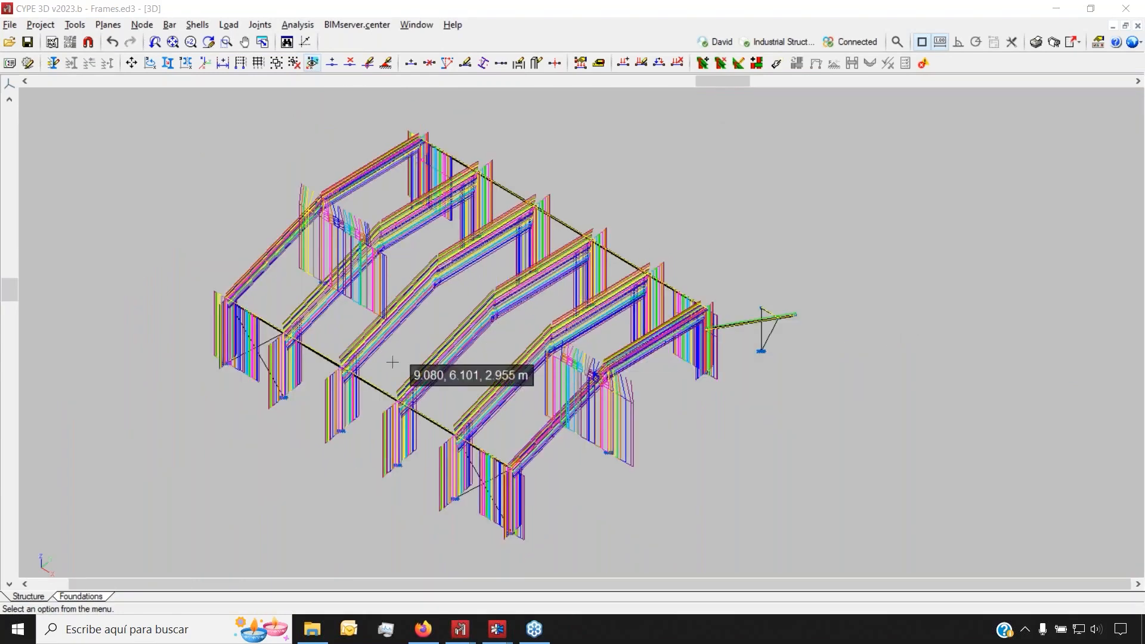
mouse_move(497, 629)
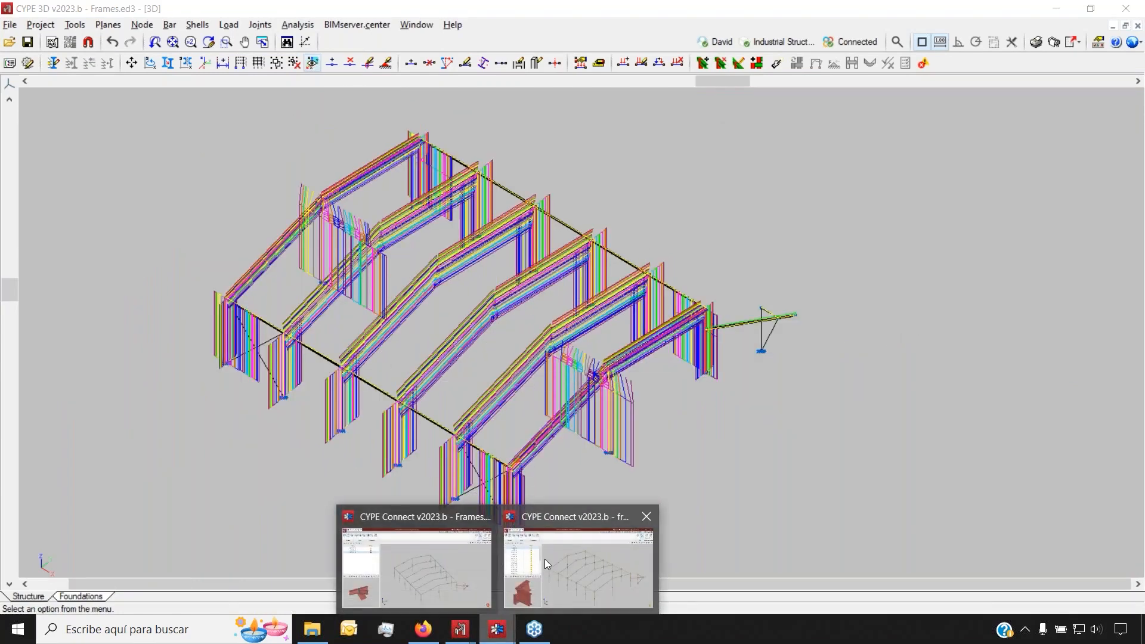
left_click(544, 559)
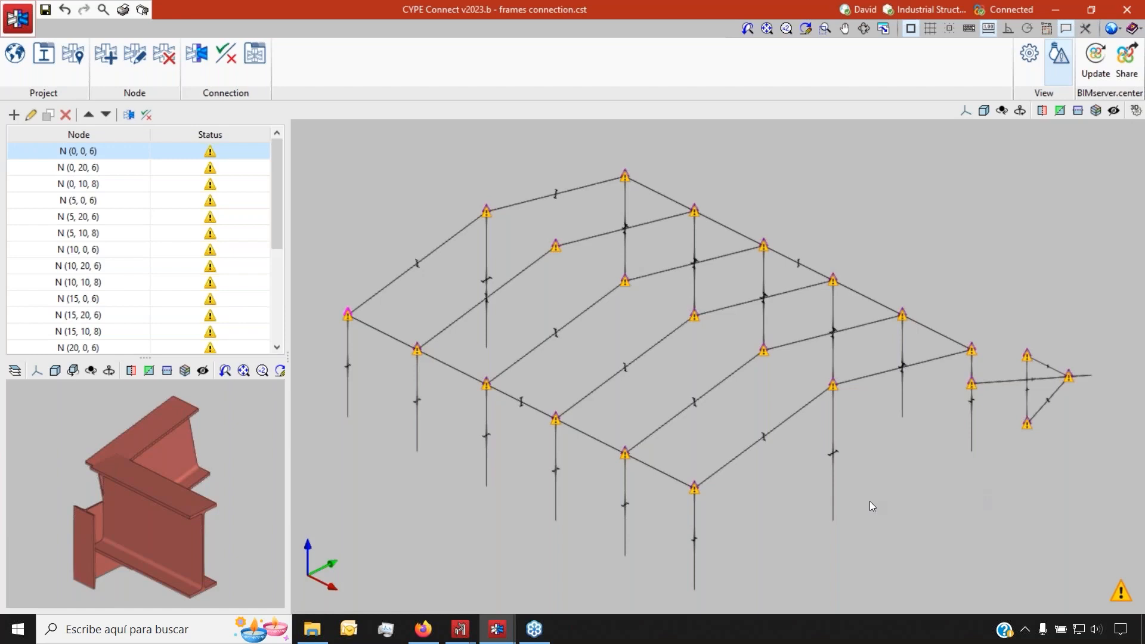
Select node N (28, 24, 4) and orbit and zoom its three-beam joint in the preview
scroll(167, 209, "down", 2)
scroll(166, 209, "up", 2)
left_click(1083, 381)
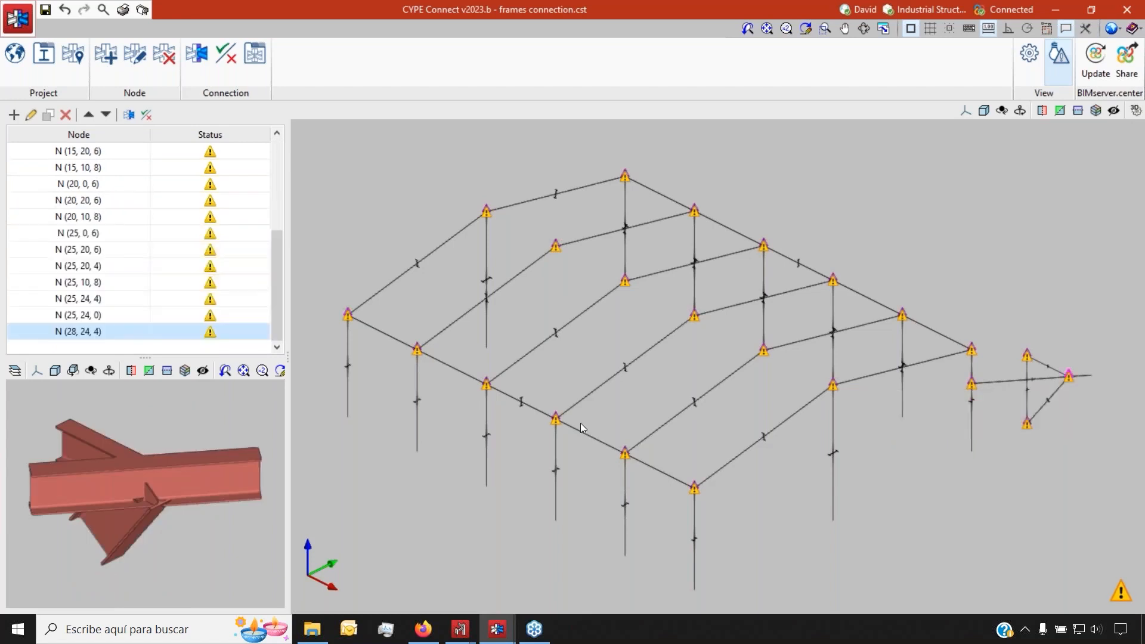
left_click_drag(133, 445, 452, 440)
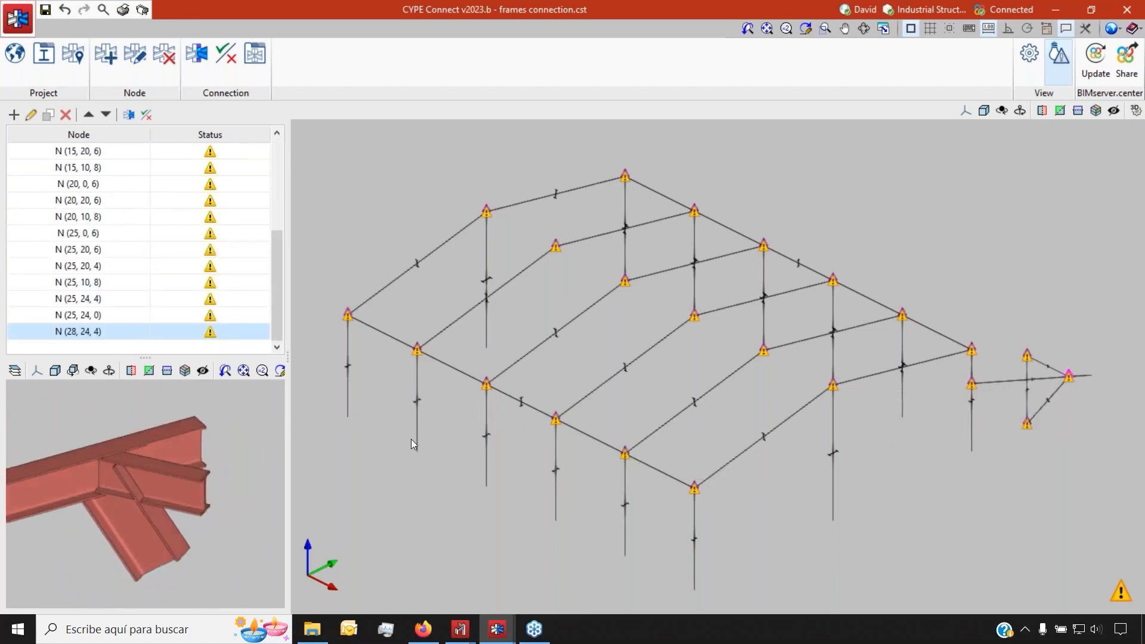
scroll(409, 439, "down", 1)
scroll(117, 440, "down", 2)
scroll(117, 440, "up", 3)
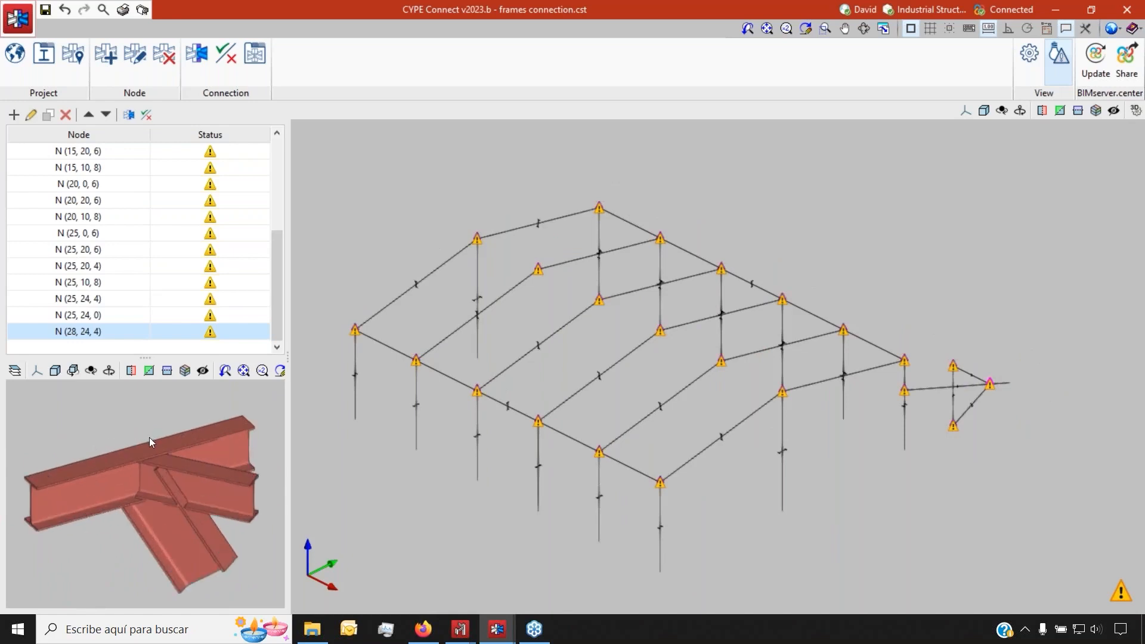
scroll(110, 253, "up", 5)
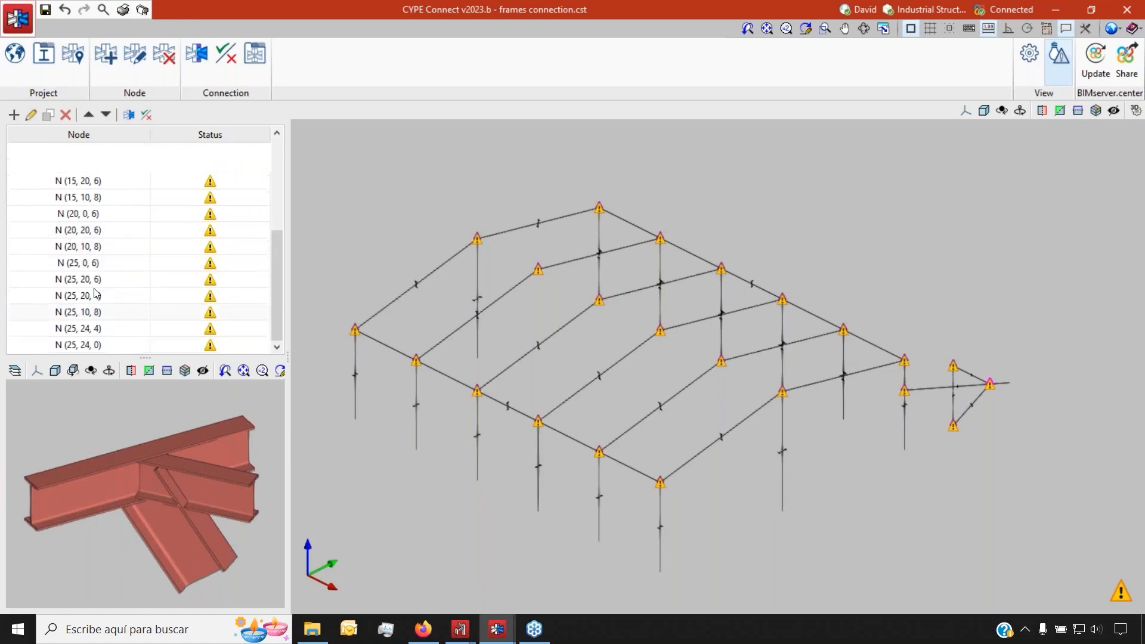
scroll(118, 164, "down", 5)
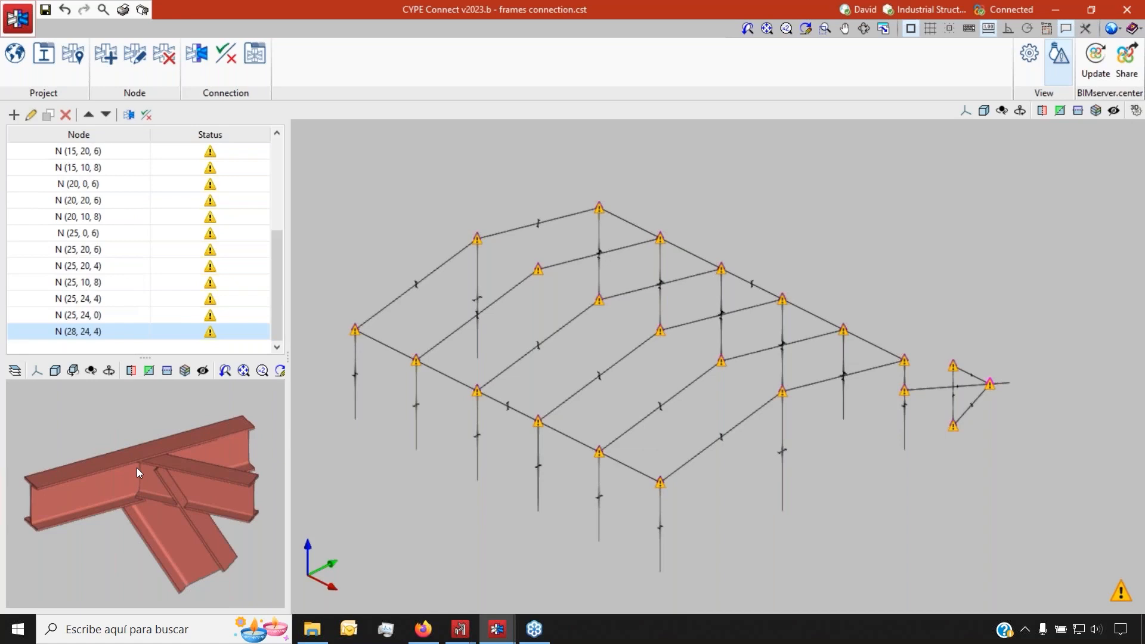
Set the steel code to Eurocode EN 1993, after trying BS 5950-1:2000 and AISC 360-16
left_click(15, 60)
left_click(289, 71)
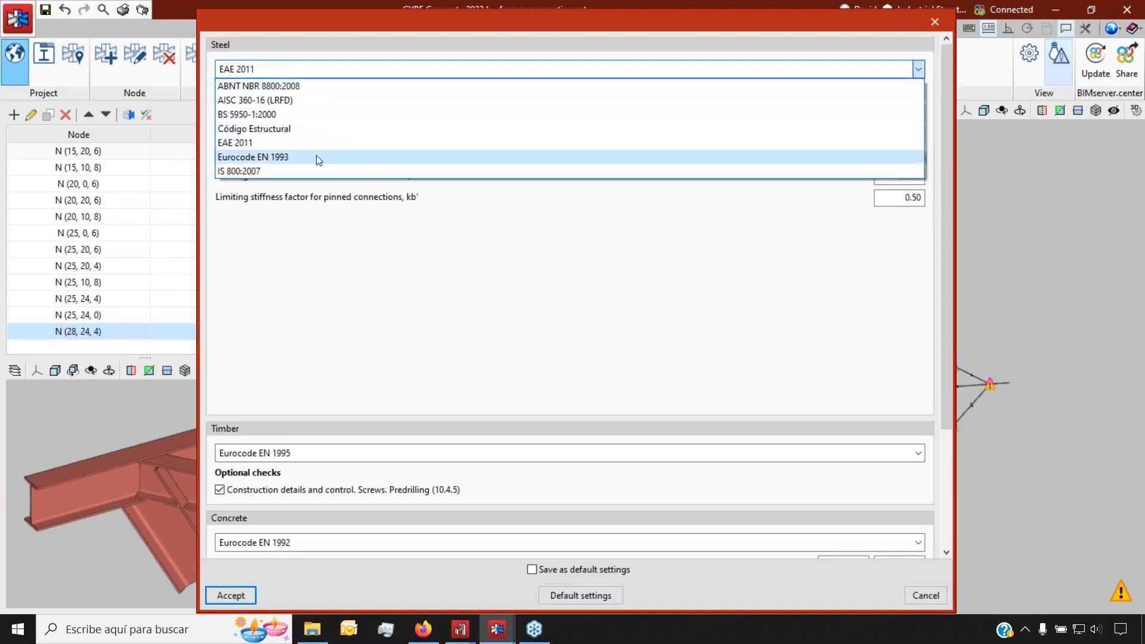
left_click(280, 158)
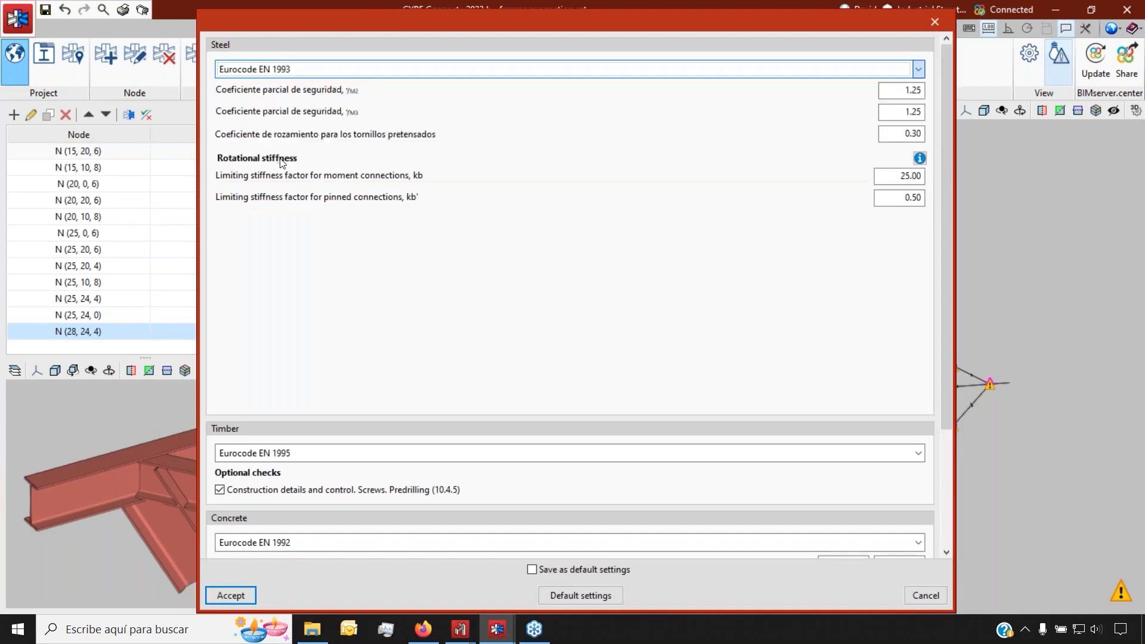
left_click(326, 71)
left_click(307, 114)
left_click(301, 69)
left_click(298, 100)
left_click(298, 70)
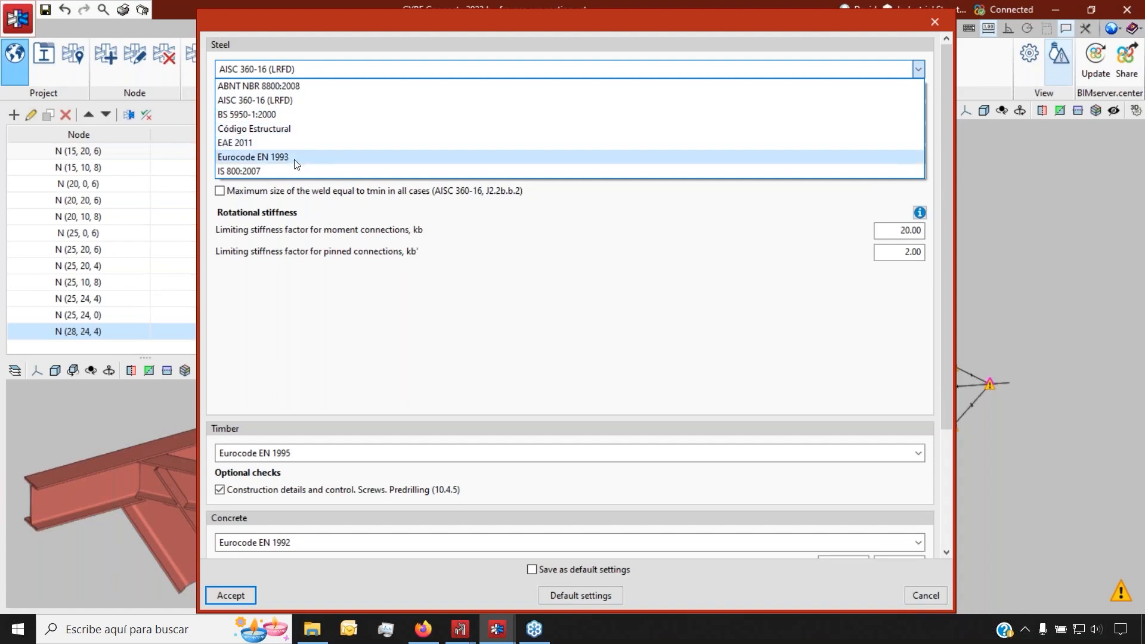
left_click(295, 158)
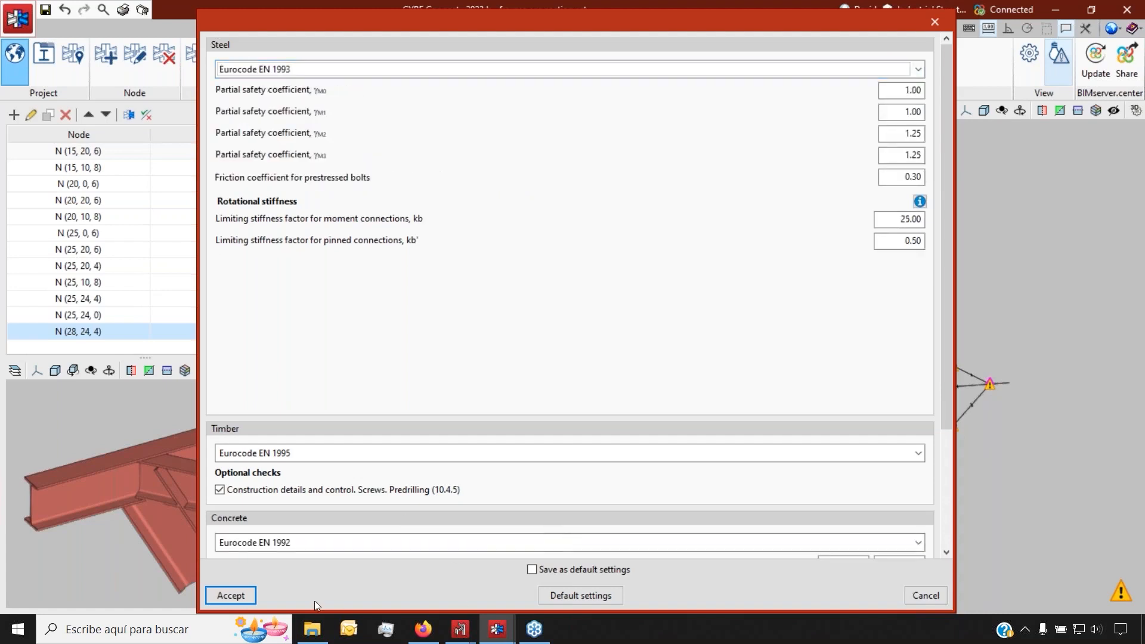
Keep EN 1995 for timber and EN 1992 for concrete, review safety and friction coefficients, and accept
left_click(276, 453)
left_click(274, 471)
left_click(272, 542)
left_click(275, 560)
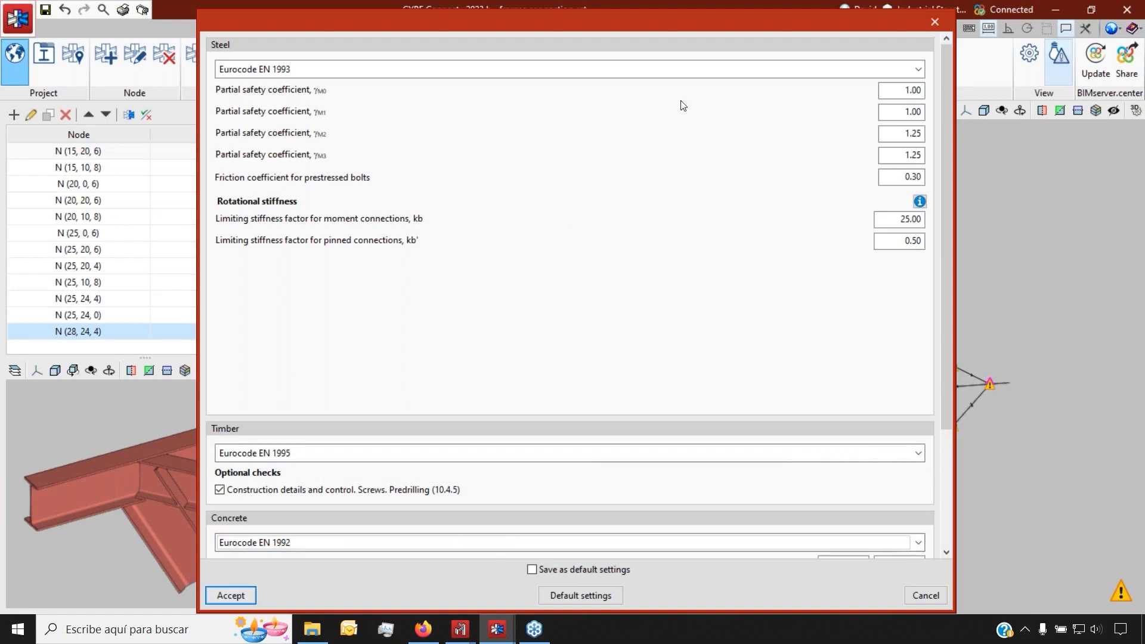
left_click_drag(723, 23, 605, 27)
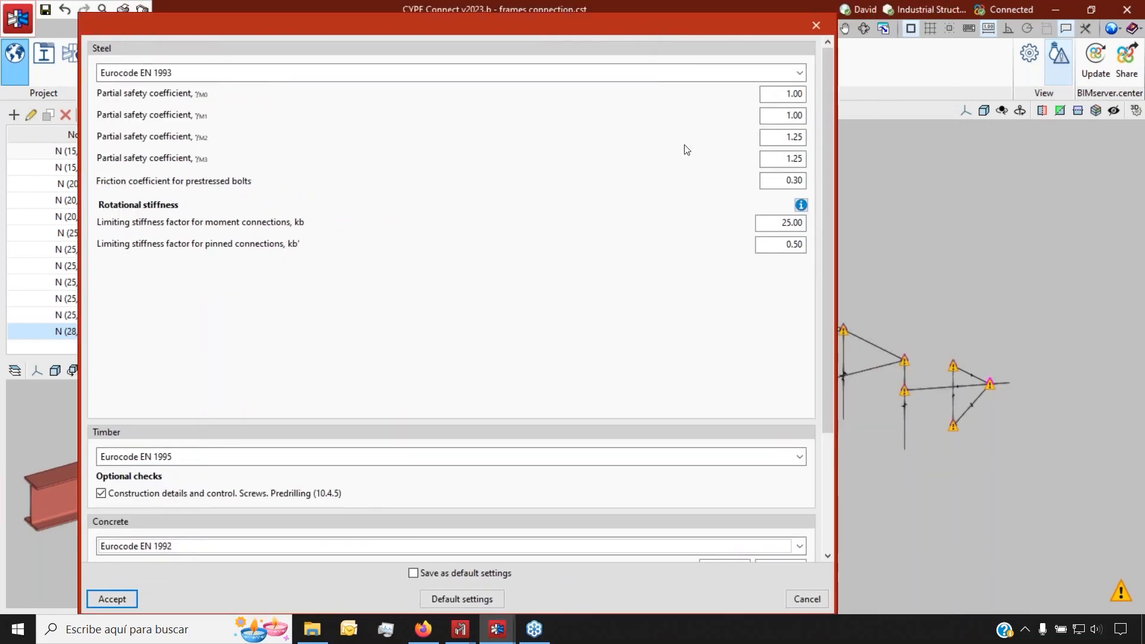
left_click(778, 95)
left_click(774, 115)
left_click(777, 137)
left_click(773, 181)
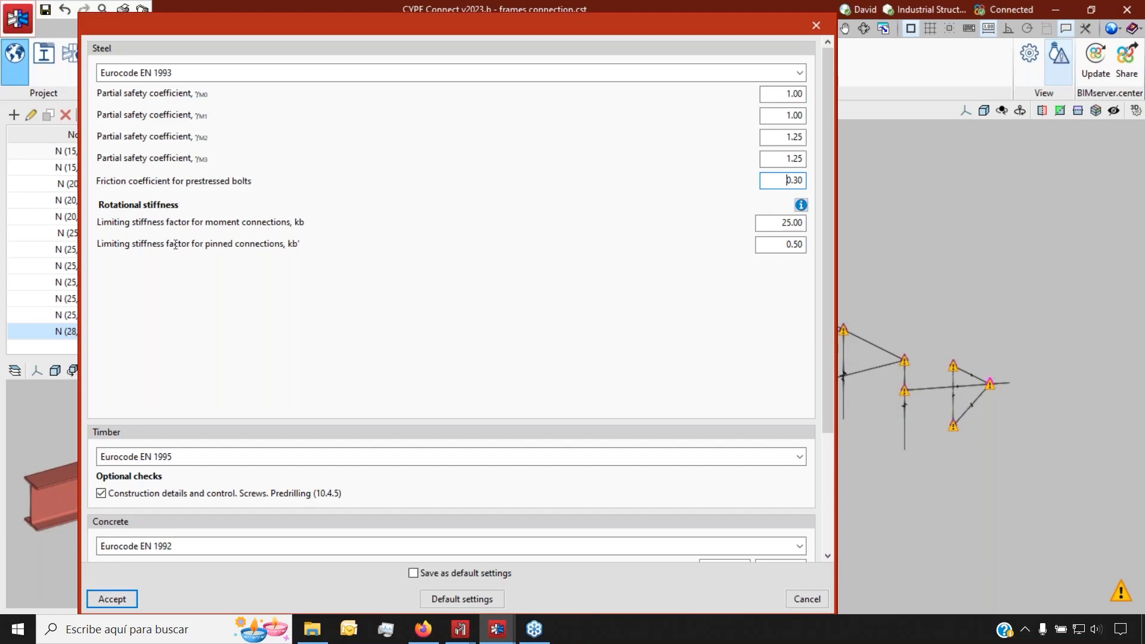
left_click(108, 598)
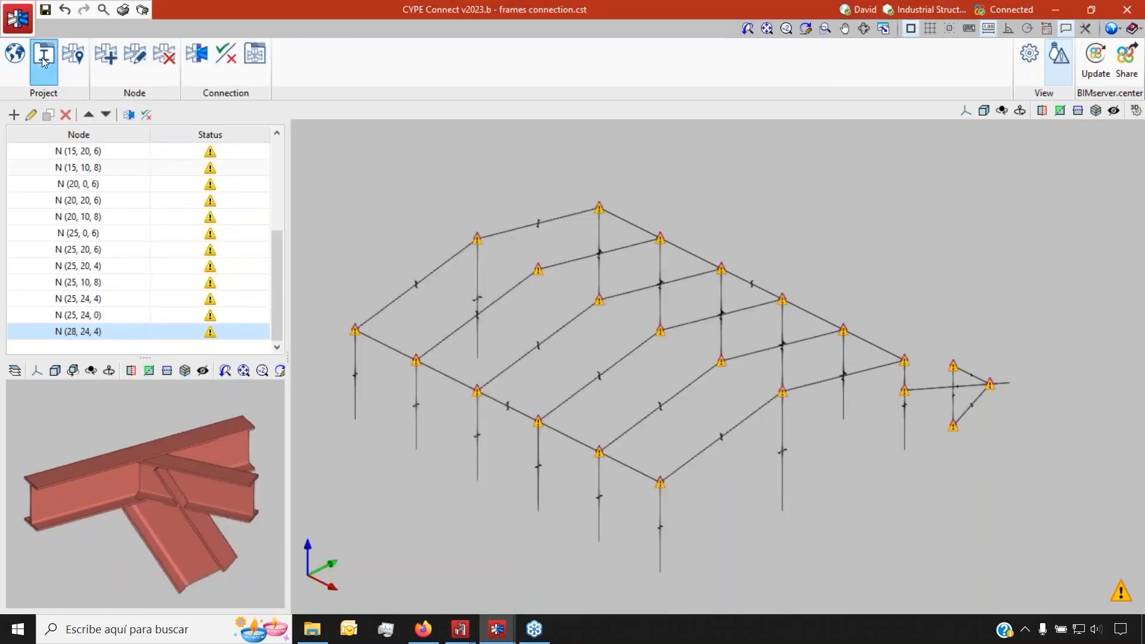
Open the connection at node N (28, 24, 4) for editing
left_click(202, 55)
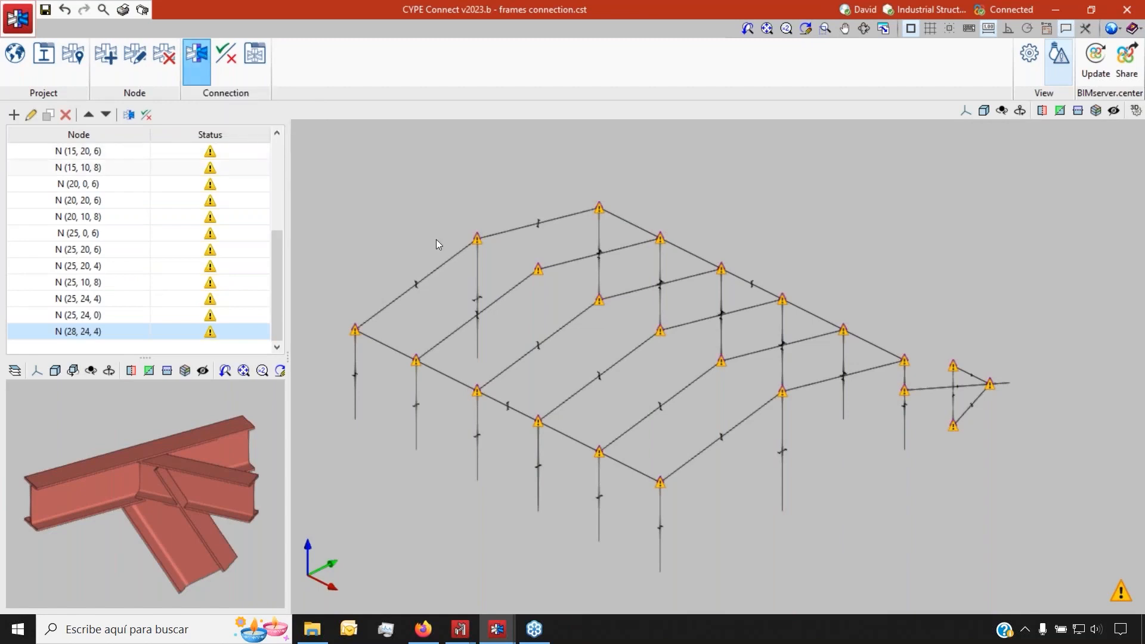
scroll(1013, 368, "up", 5)
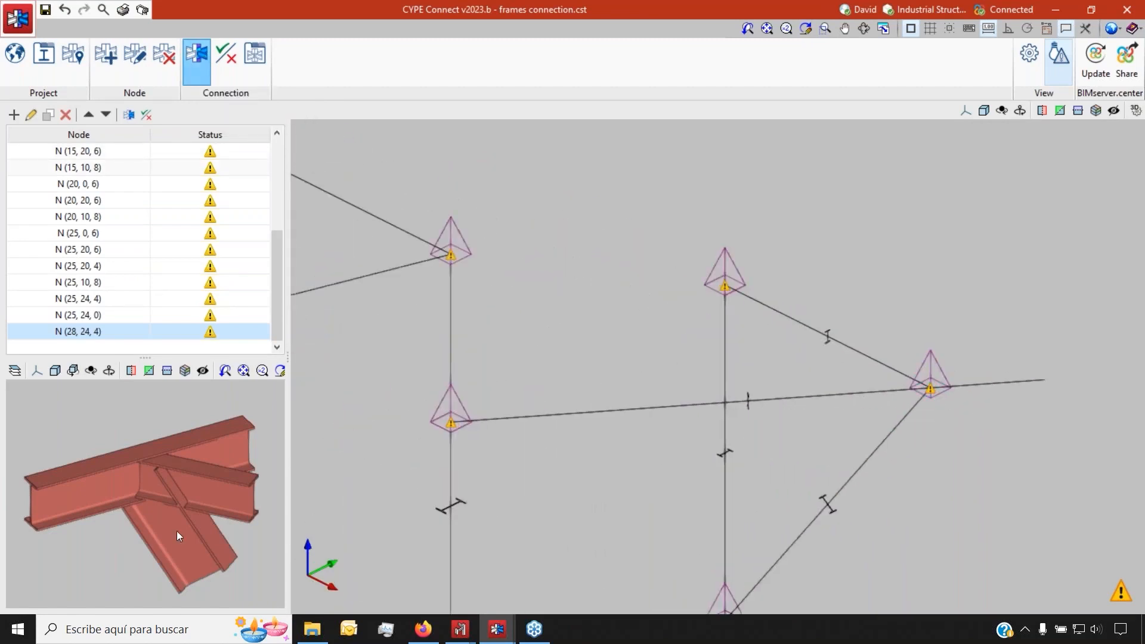
left_click(930, 372)
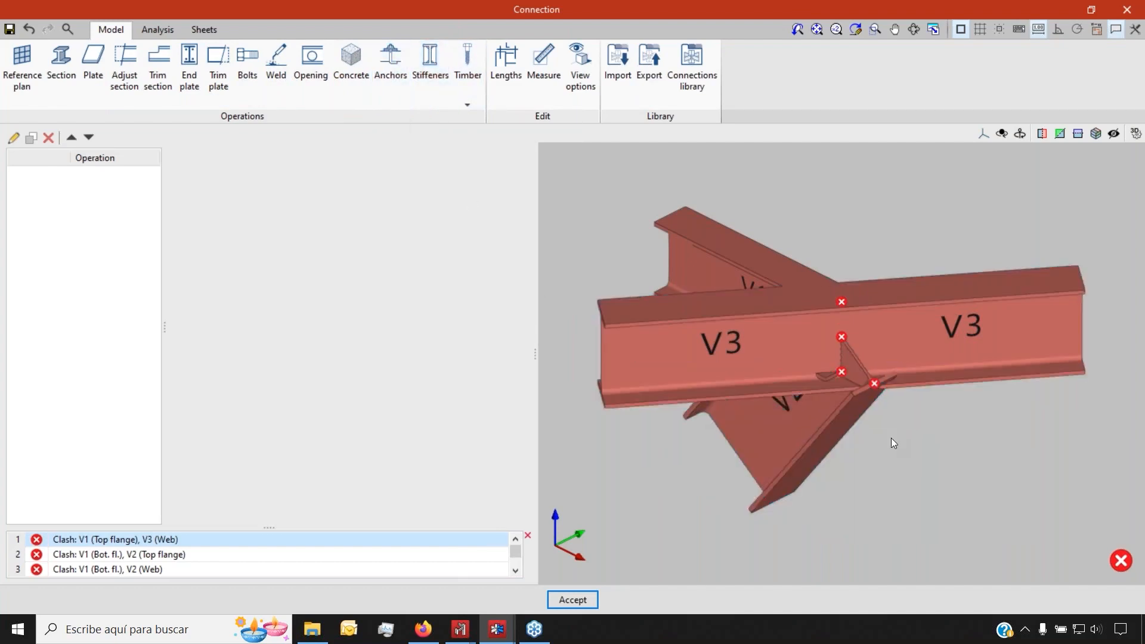
Inspect beams V1, V2 and V3 around the junction and add an end plate operation
scroll(892, 411, "up", 3)
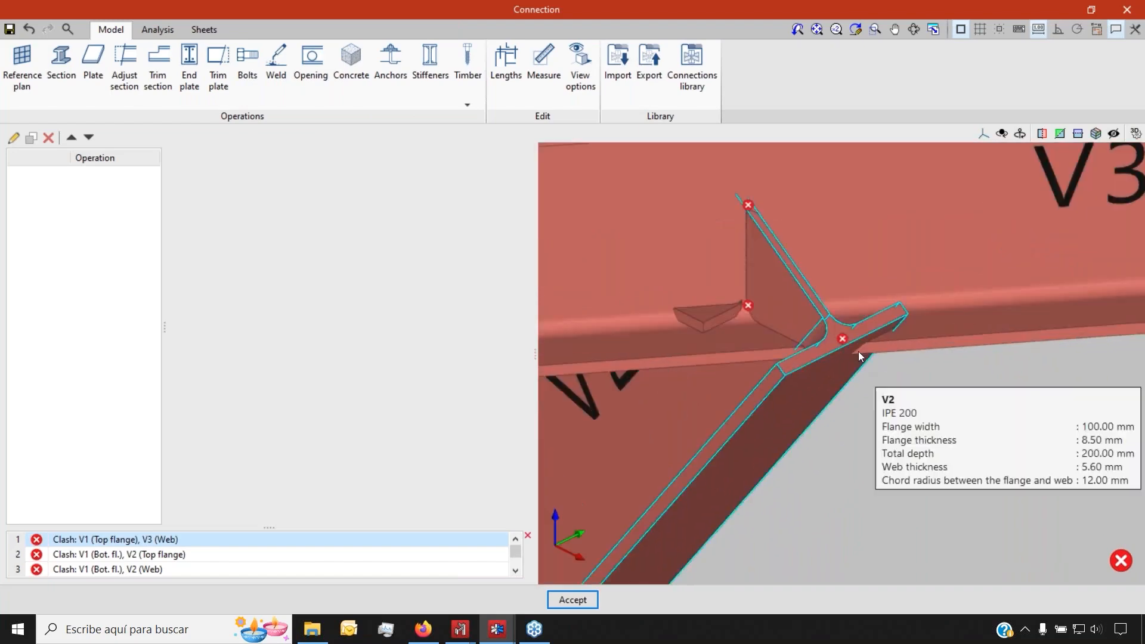
scroll(827, 361, "down", 8)
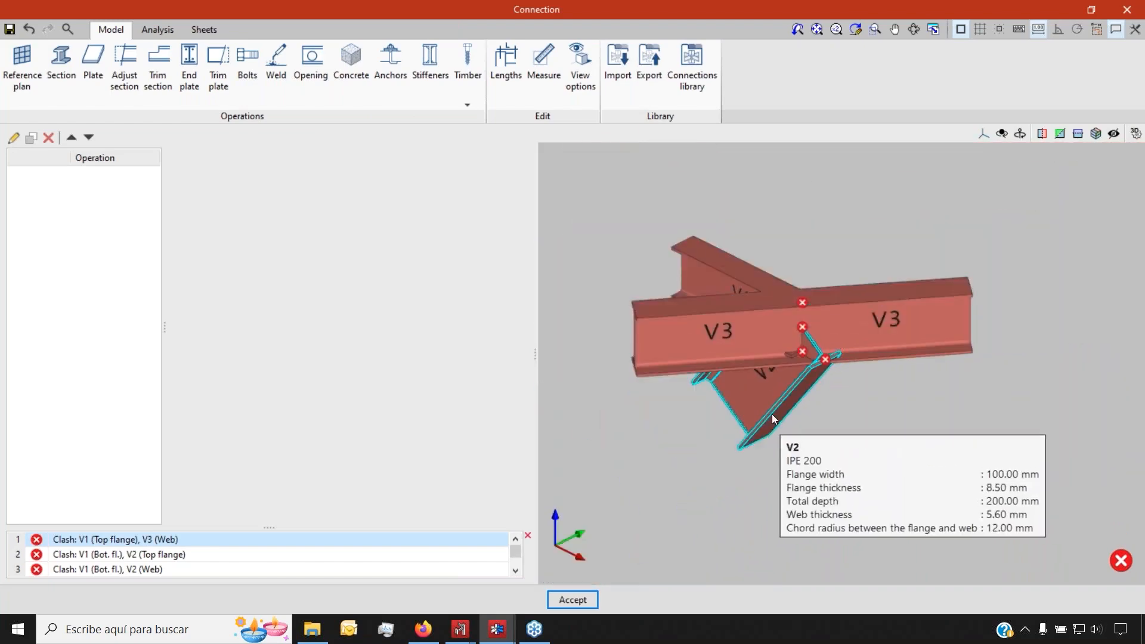
scroll(745, 389, "up", 1)
middle_click_drag(743, 392, 1068, 371, "shift")
scroll(781, 295, "up", 2)
scroll(778, 296, "up", 2)
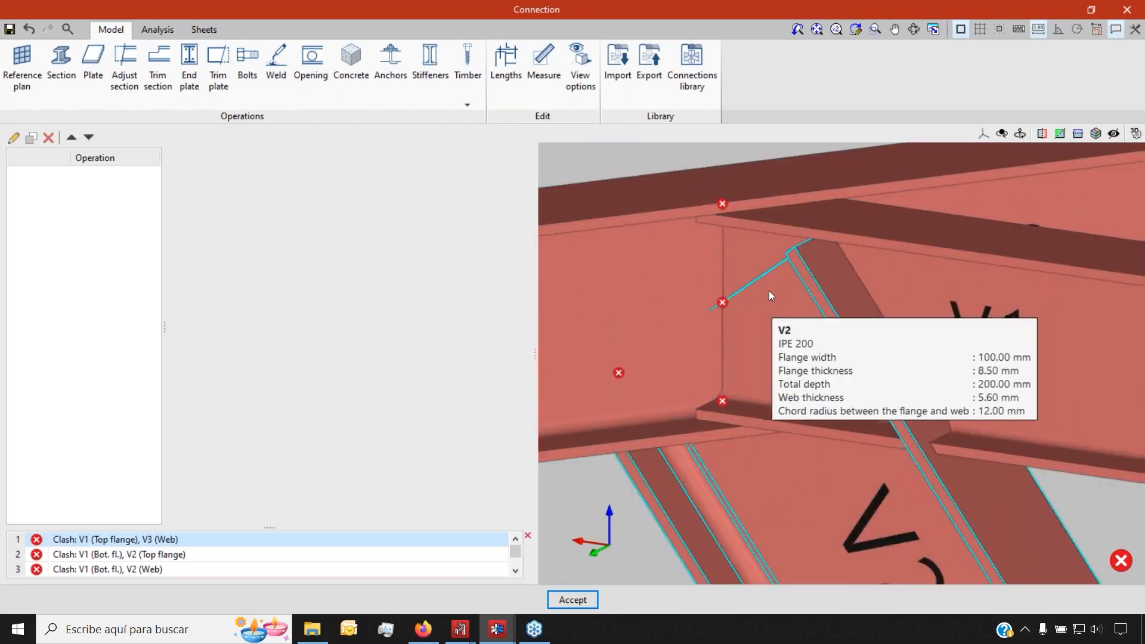
scroll(725, 322, "down", 3)
middle_click_drag(735, 325, 764, 234, "shift")
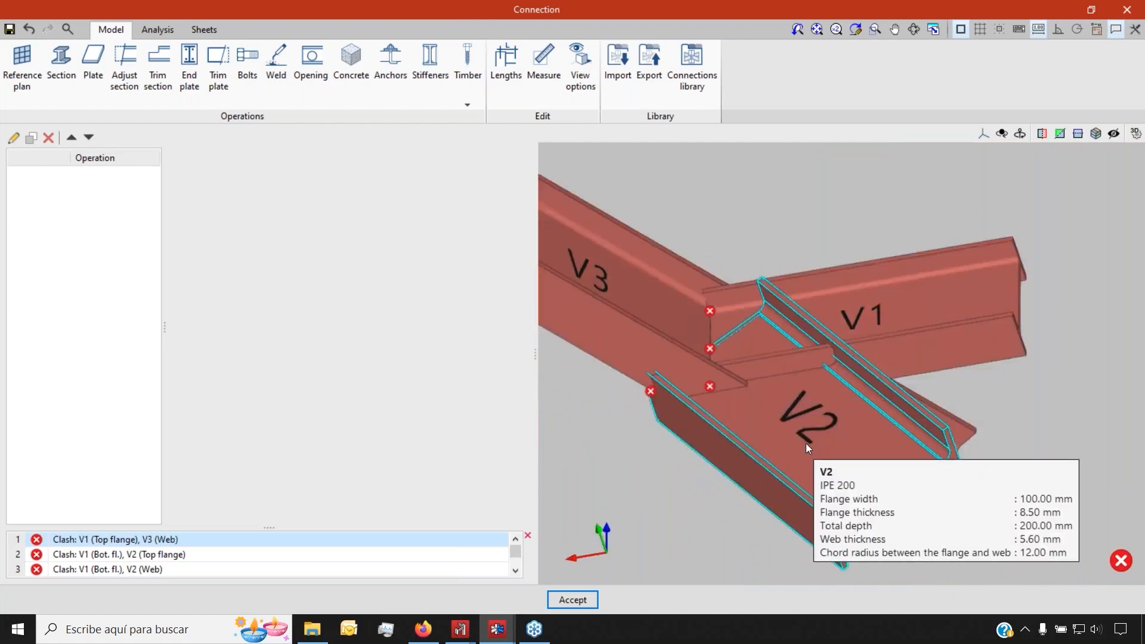
left_click(184, 63)
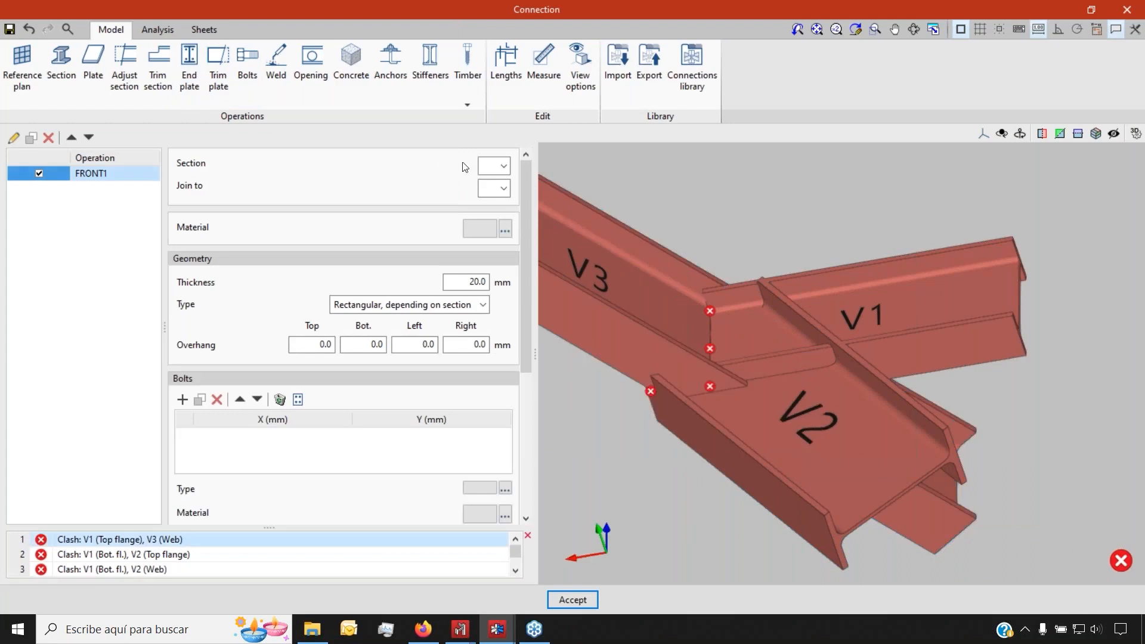
Place the end plate on V2, joined to V3's bottom flange
left_click(489, 169)
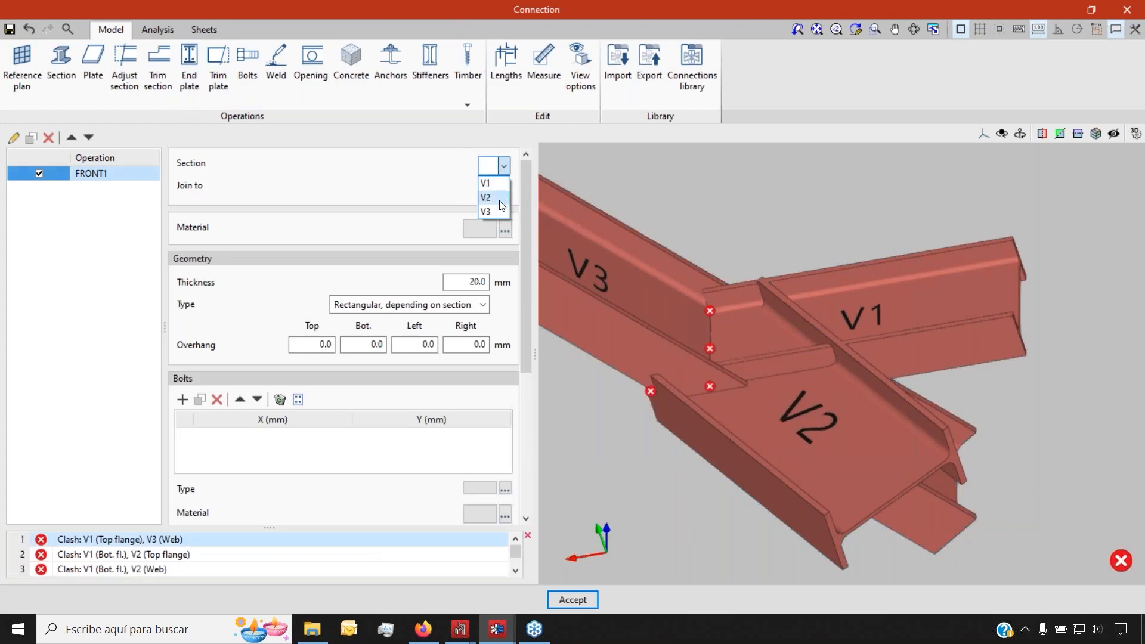
left_click(489, 198)
left_click(503, 188)
left_click(494, 234)
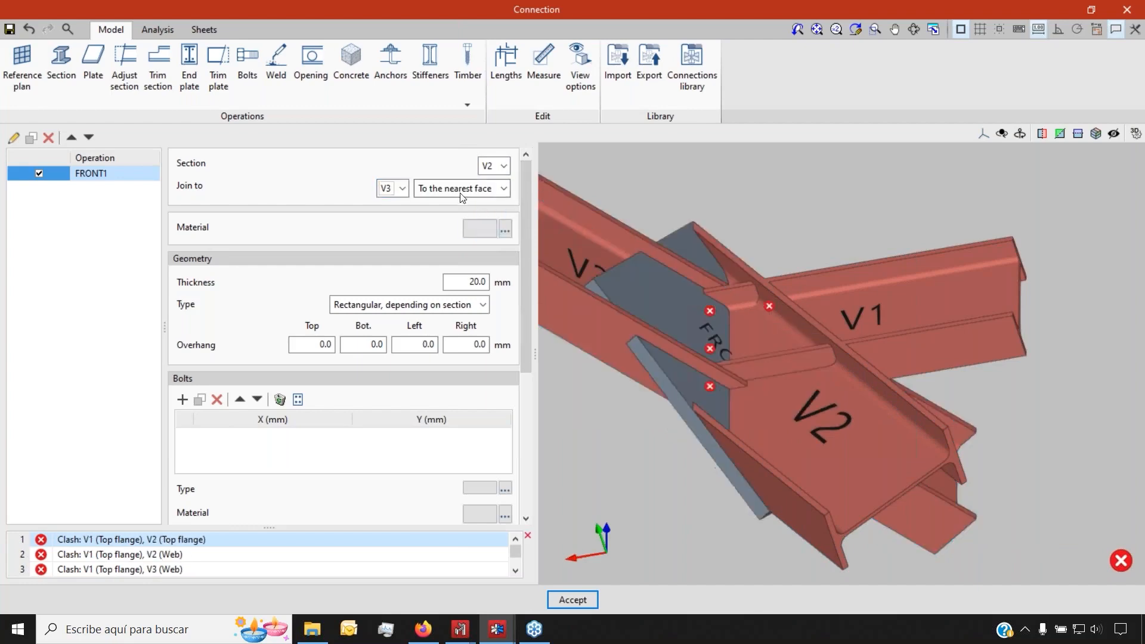
left_click(458, 189)
left_click(450, 236)
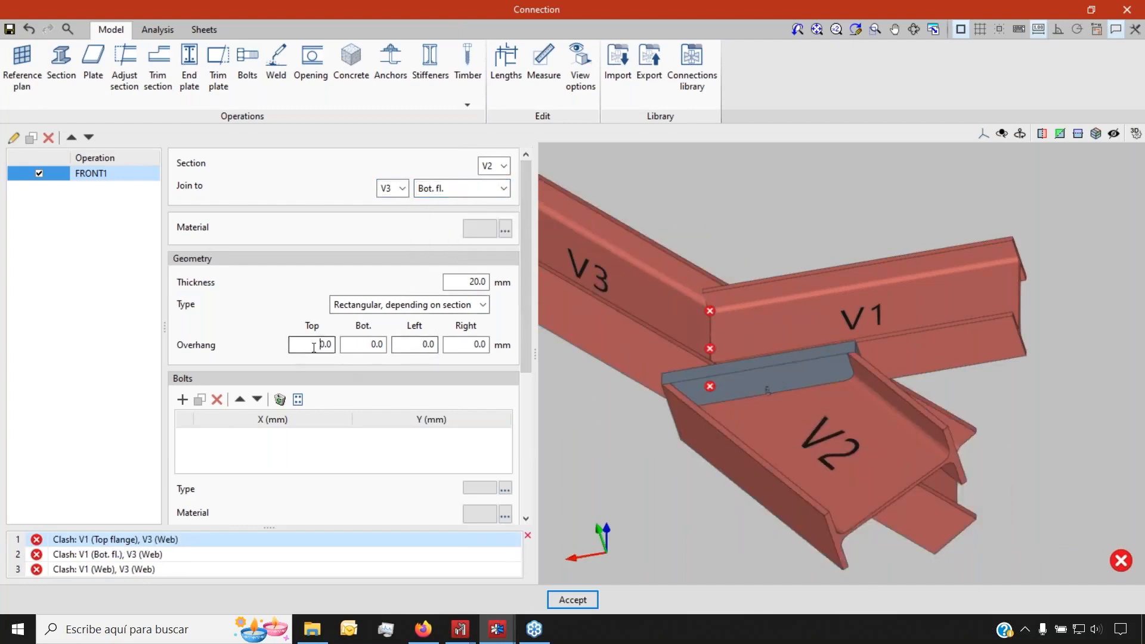
Give the end plate 20 mm overhangs on all four sides and 10 mm thickness
type("20")
key("Tab")
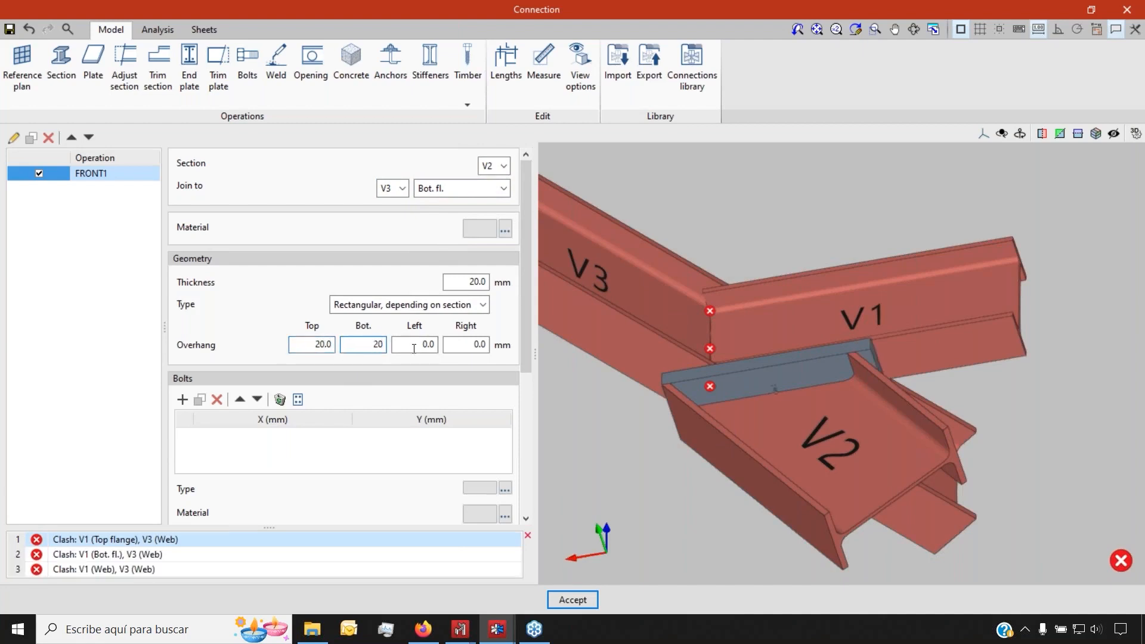
key("Tab")
key("Tab")
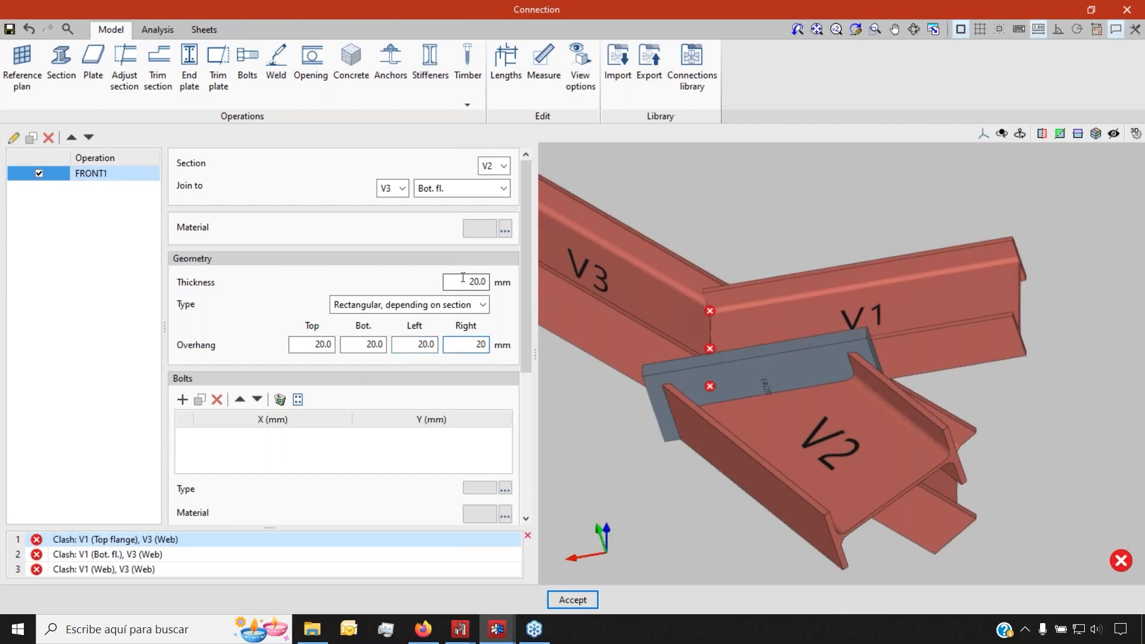
key("shift+Tab")
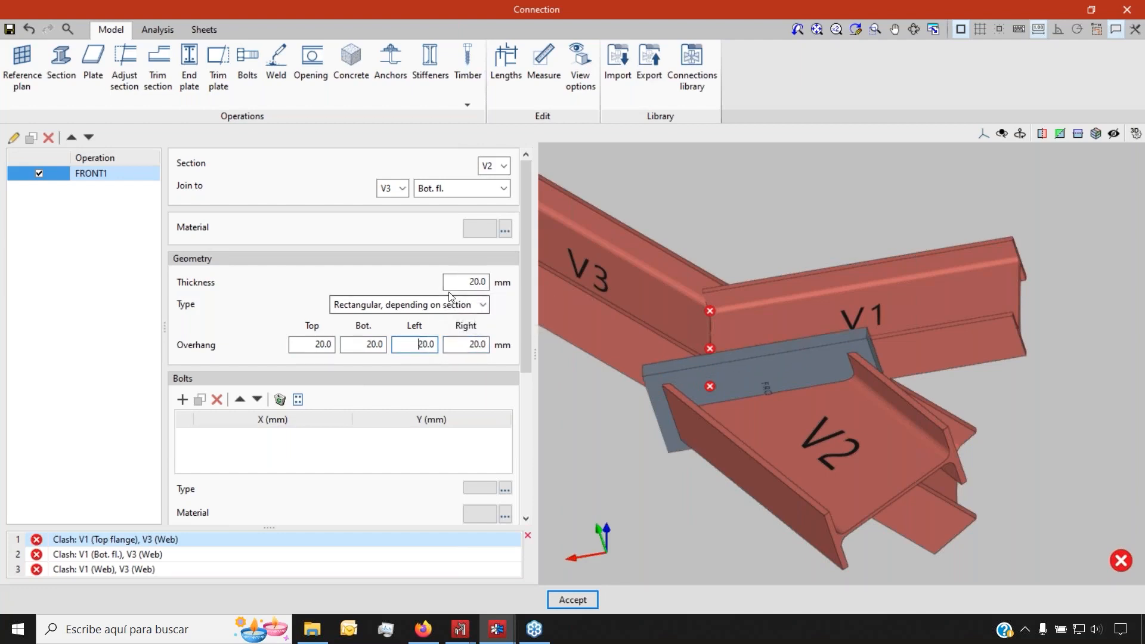
type("10")
key("Return")
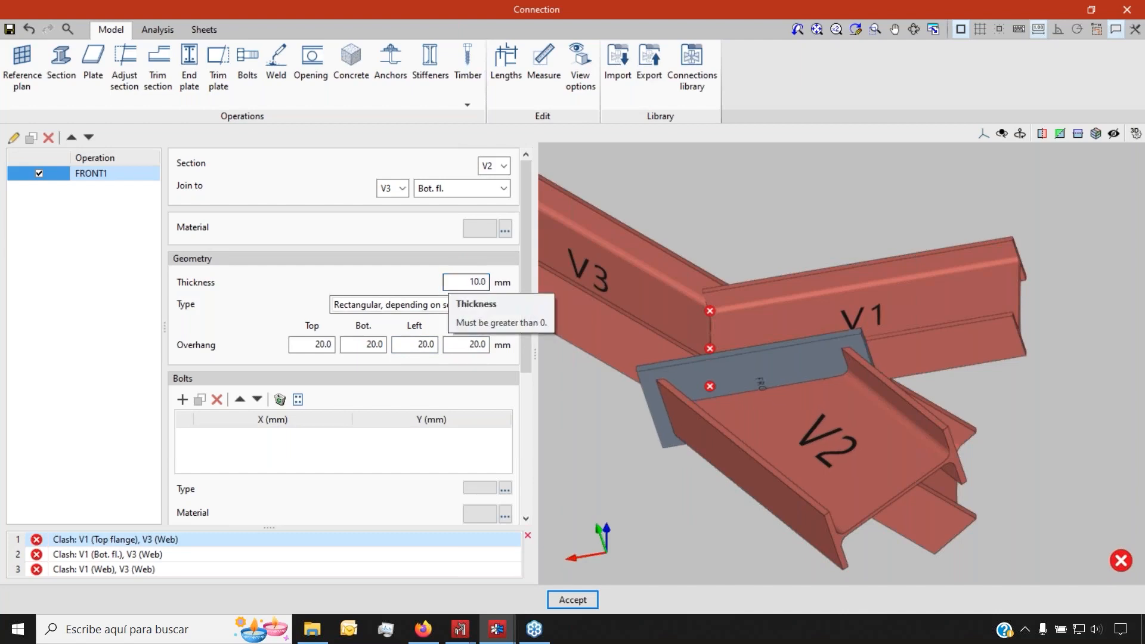
left_click_drag(528, 305, 528, 471)
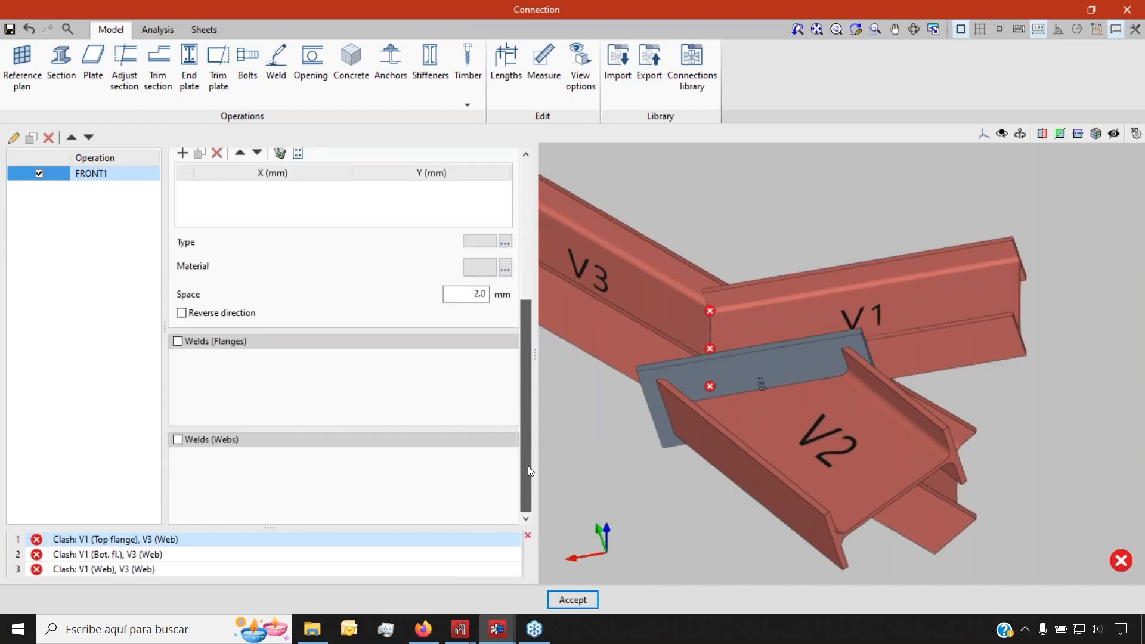
Turn on flange and web welds for the FRONT1 end plate on V2
left_click(183, 341)
left_click(178, 440)
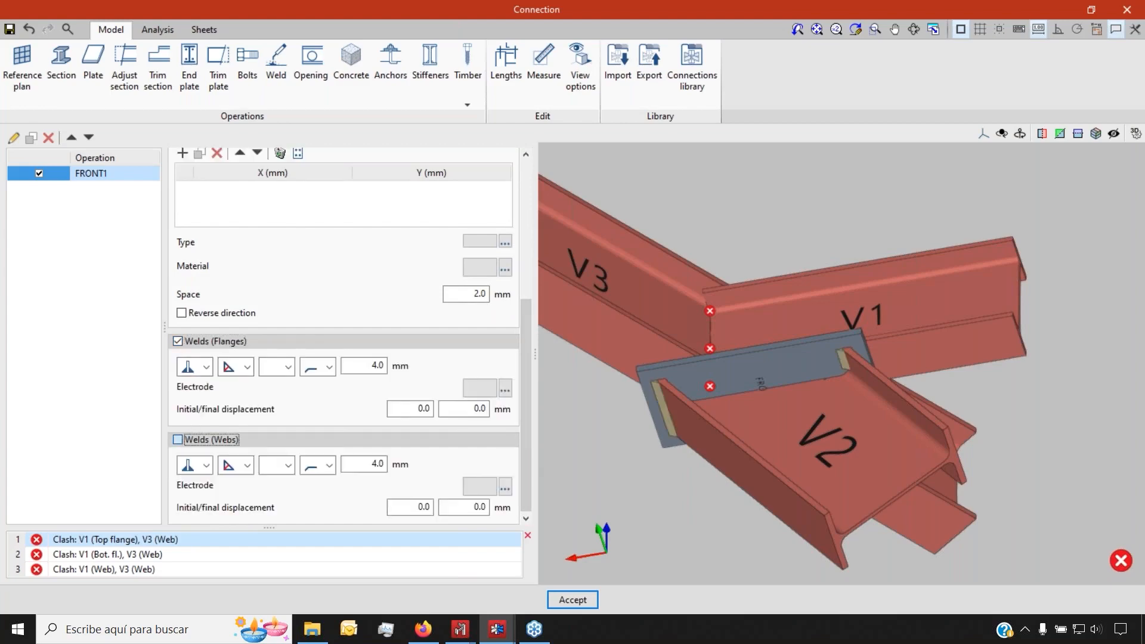
scroll(786, 413, "up", 1)
middle_click_drag(786, 413, 827, 483)
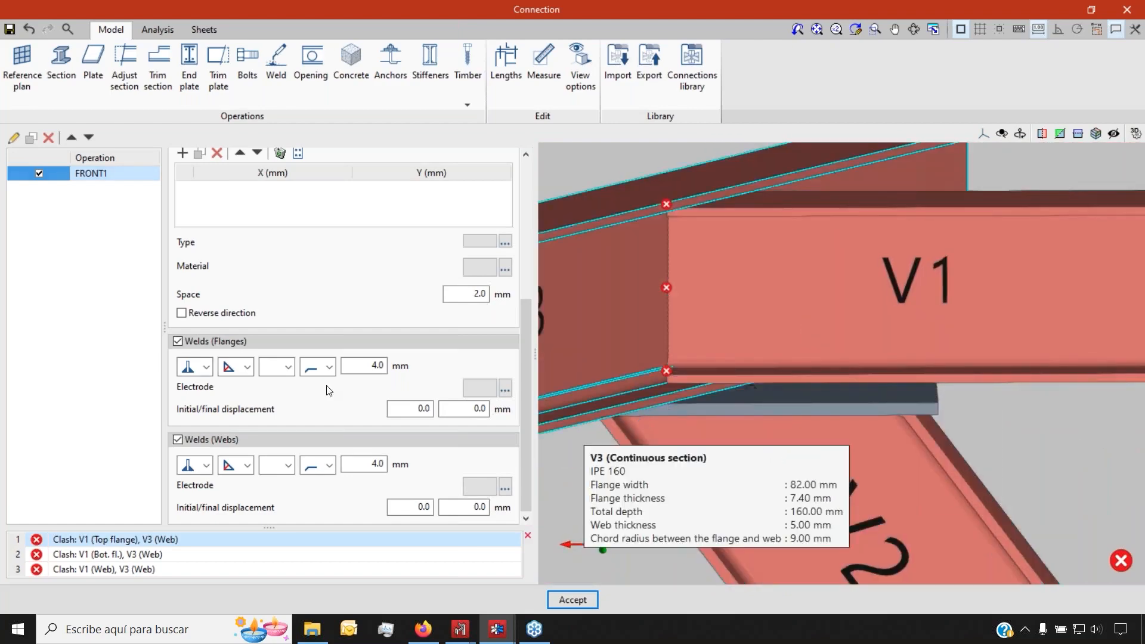
left_click(206, 367)
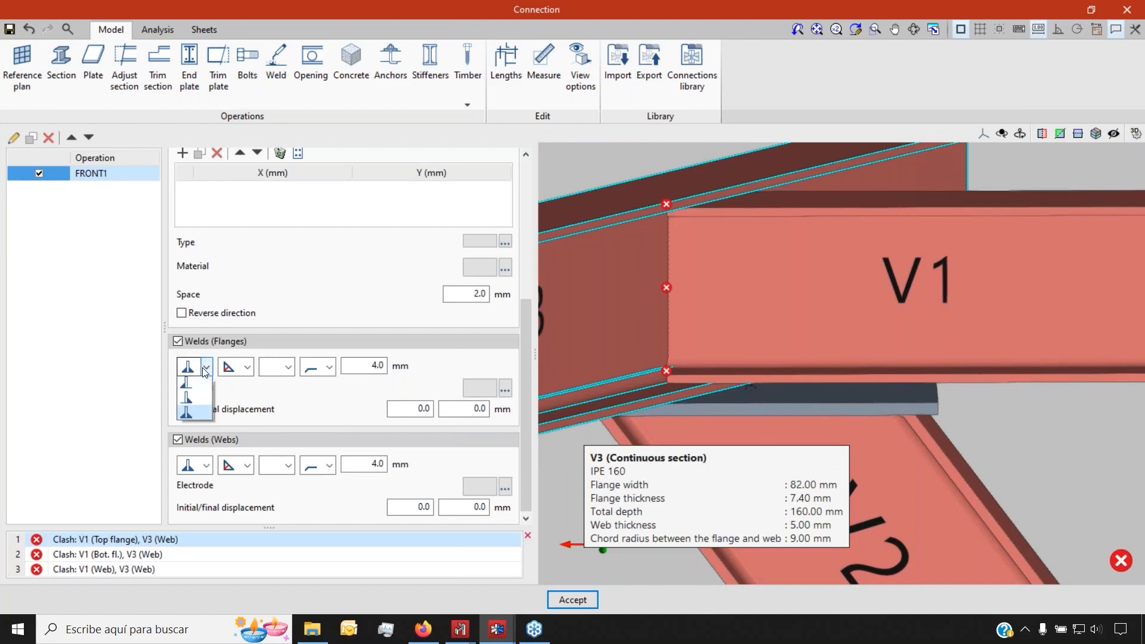
left_click(204, 371)
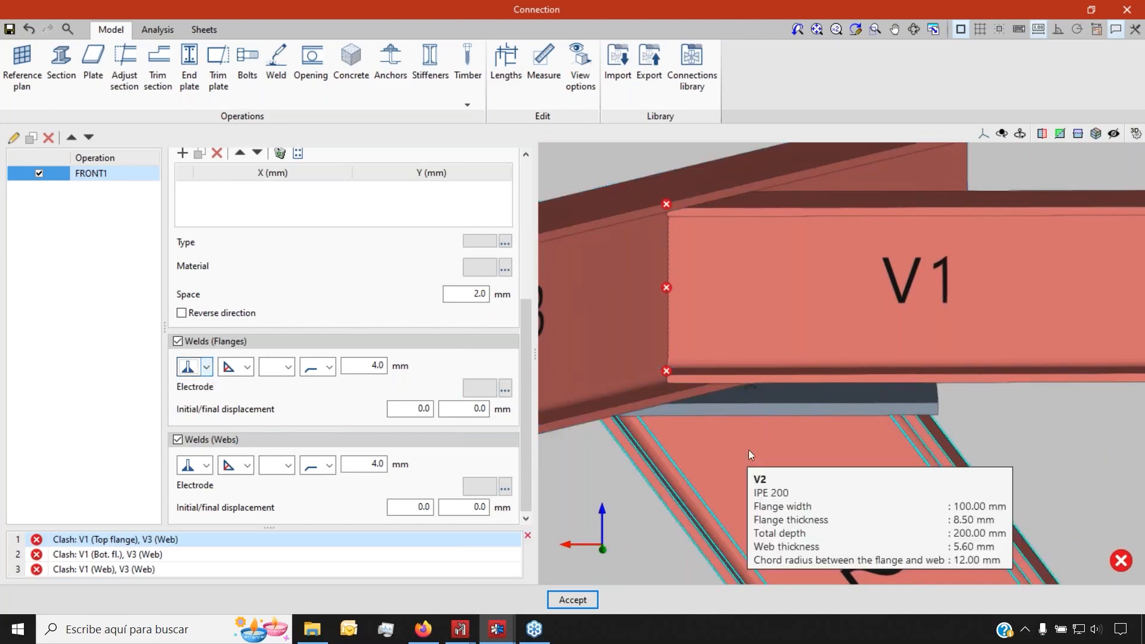
middle_click_drag(753, 454, 723, 355)
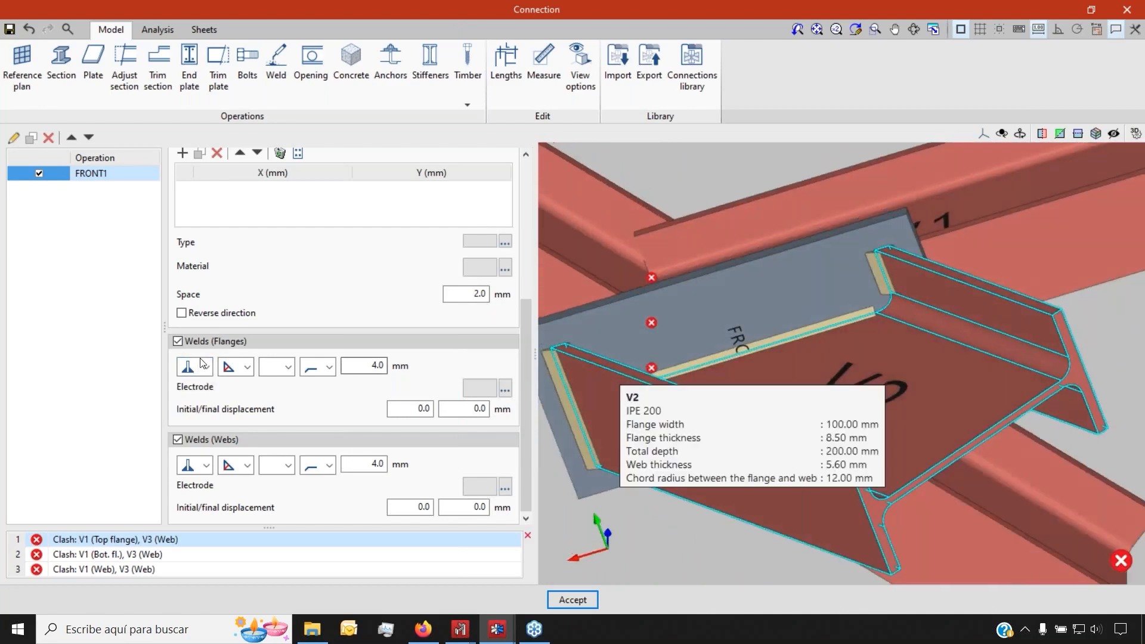
left_click(204, 386)
middle_click_drag(774, 349, 731, 358)
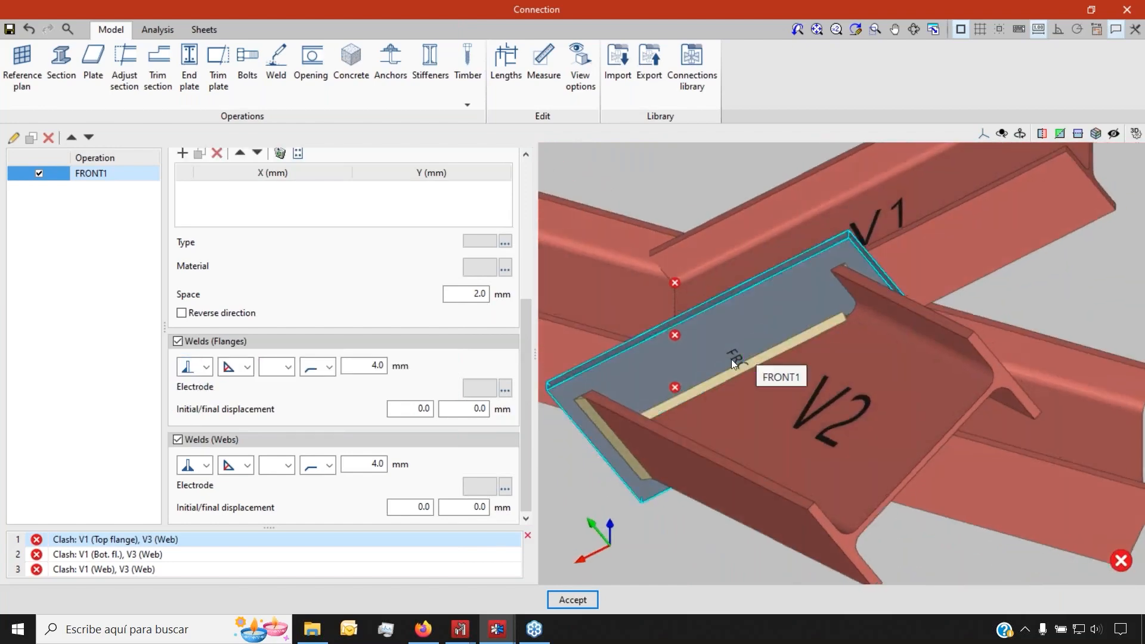
Set the flange weld size to 4 mm, after trying 5 mm and 3 mm
left_click(206, 398)
left_click(202, 375)
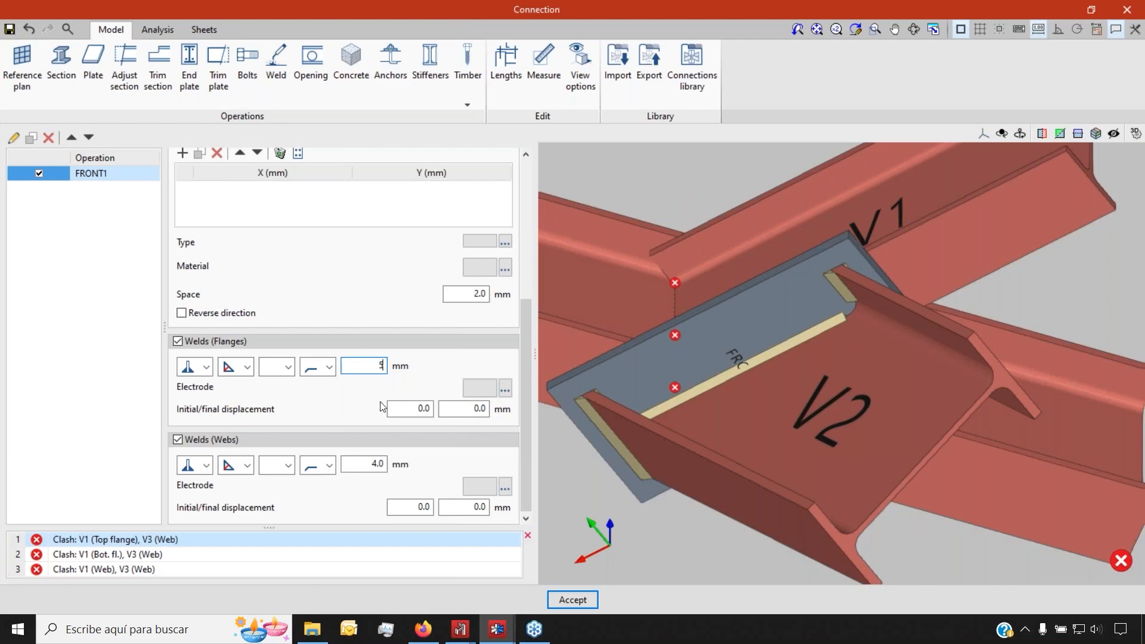
left_click(420, 407)
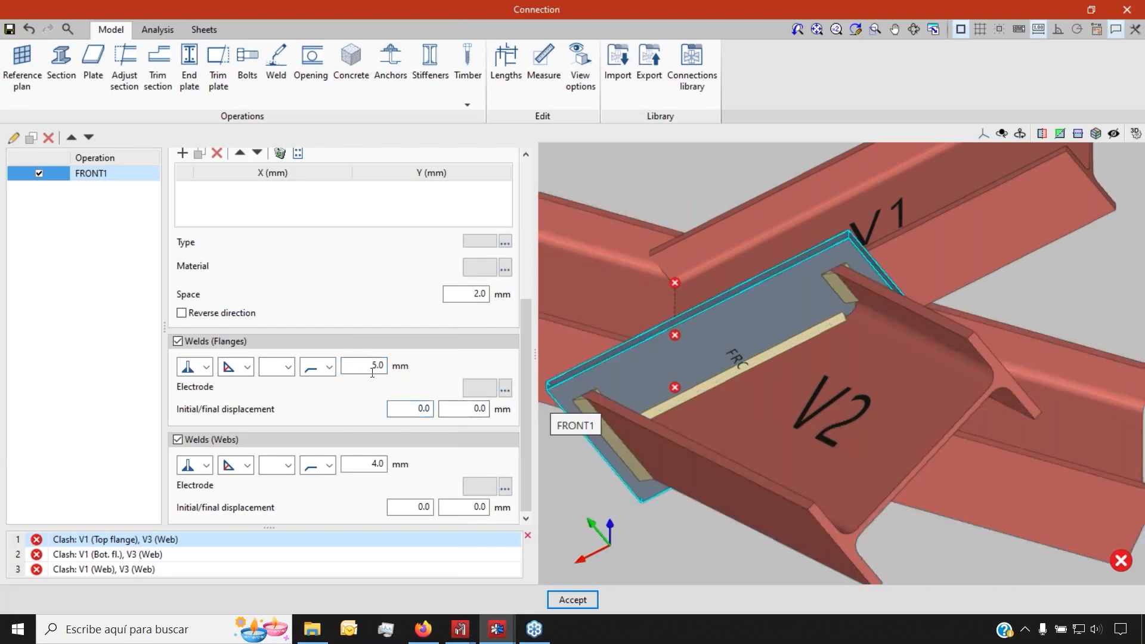
type("3")
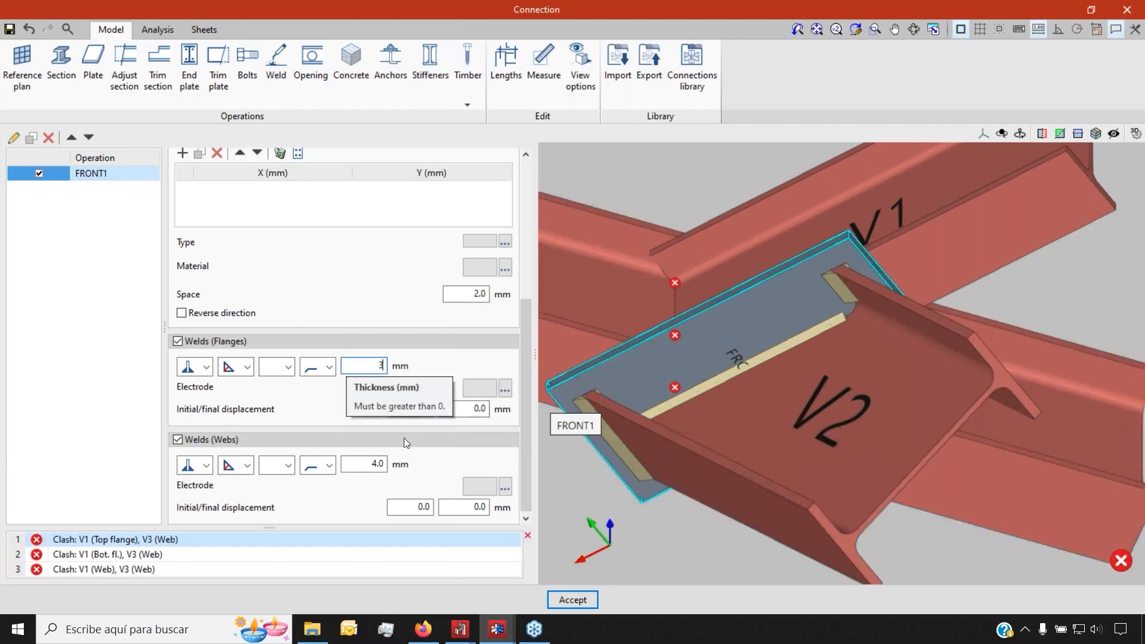
left_click(470, 412)
type("4")
left_click(465, 411)
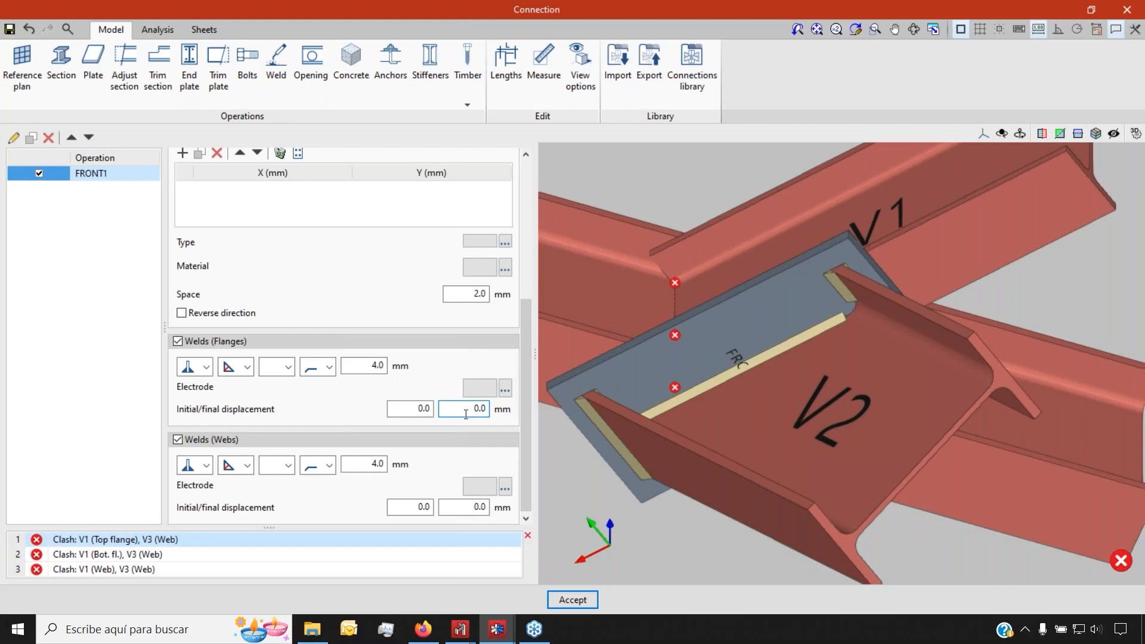
scroll(784, 411, "down", 2)
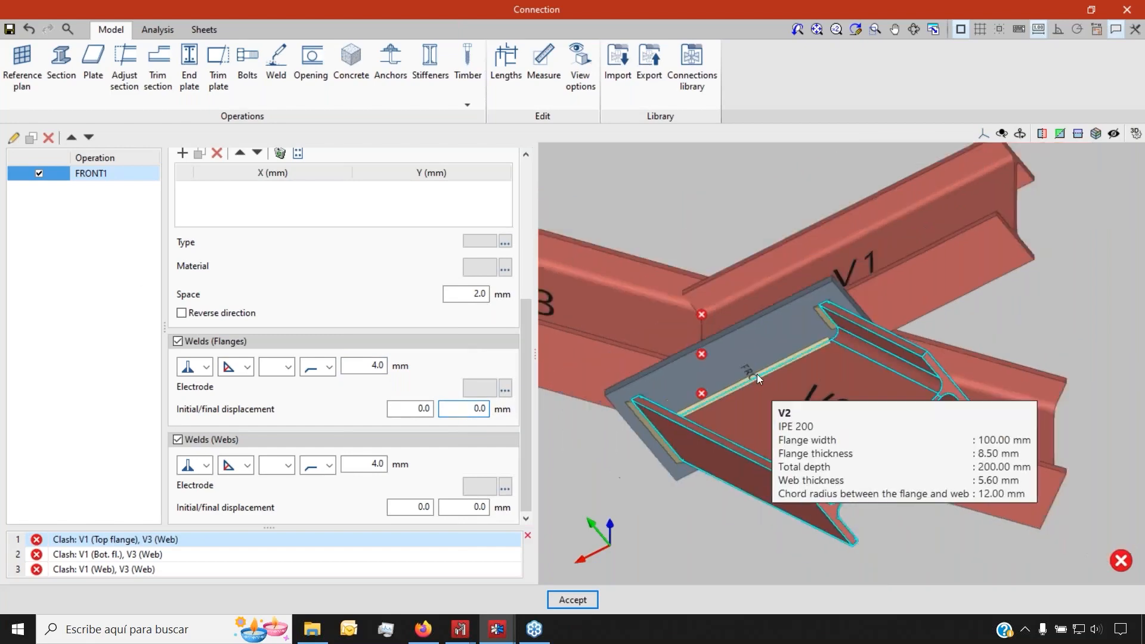
middle_click_drag(701, 299, 789, 334)
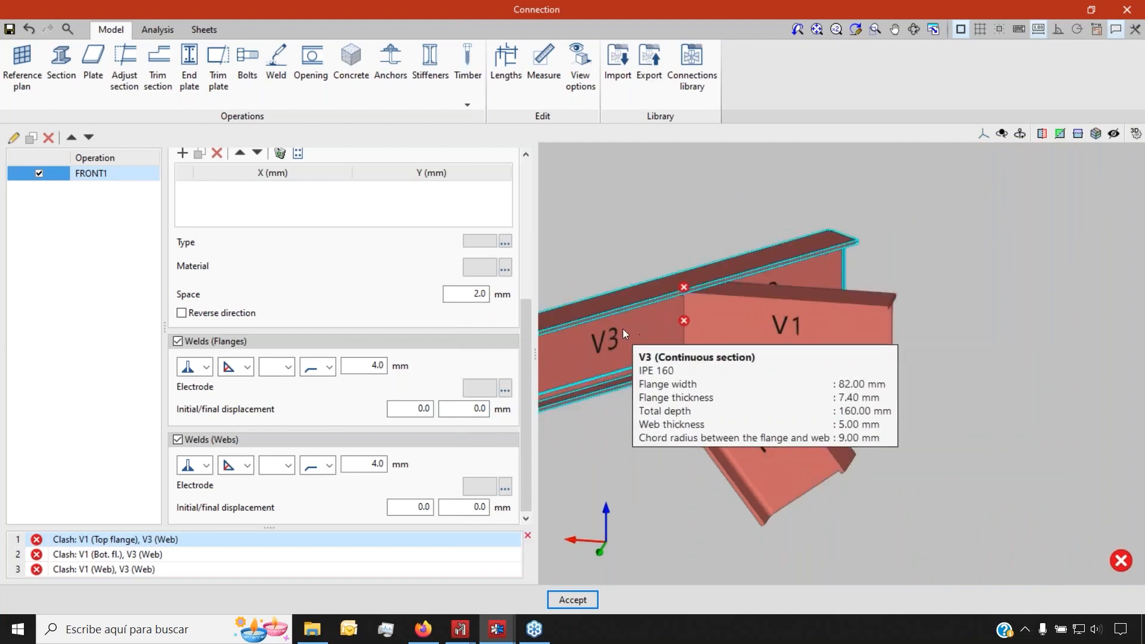
Add an adjustment fitting section V1 to the nearest face of V3
left_click(125, 80)
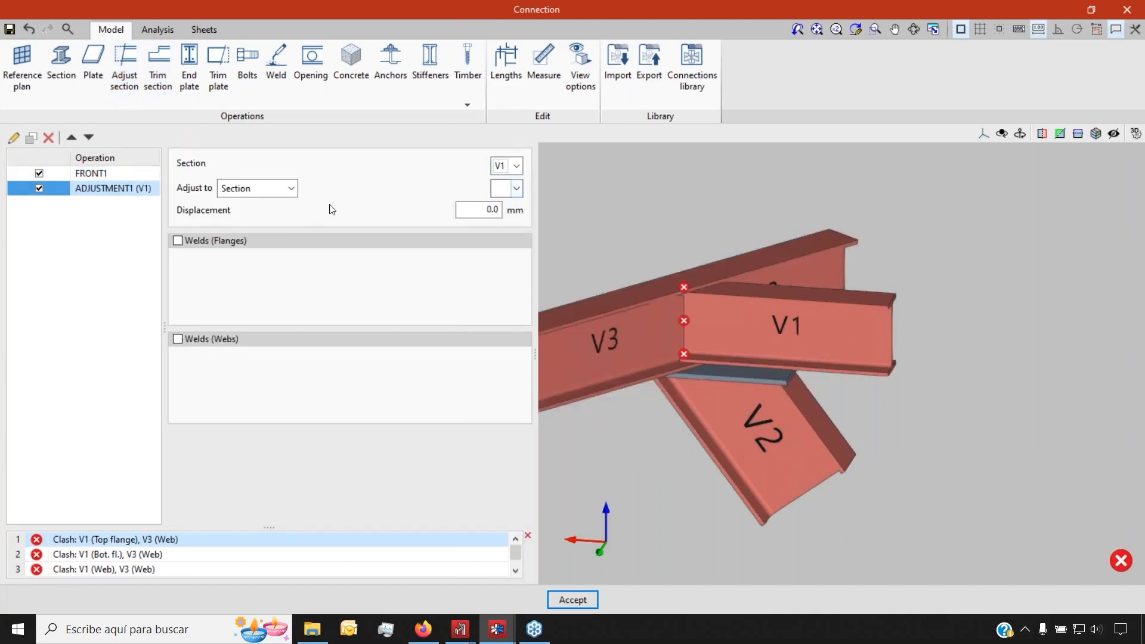
left_click(511, 233)
scroll(664, 331, "up", 5)
left_click(496, 189)
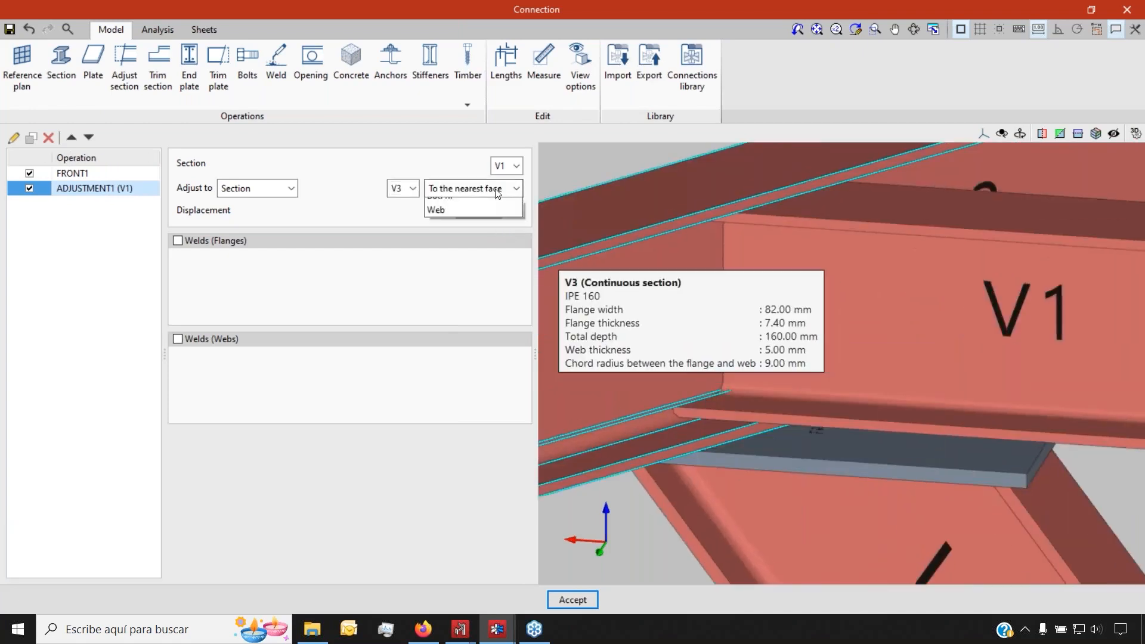
left_click(498, 192)
Orbit around the V1/V3 joint to check the cut, with V2 beneath
scroll(713, 303, "down", 5)
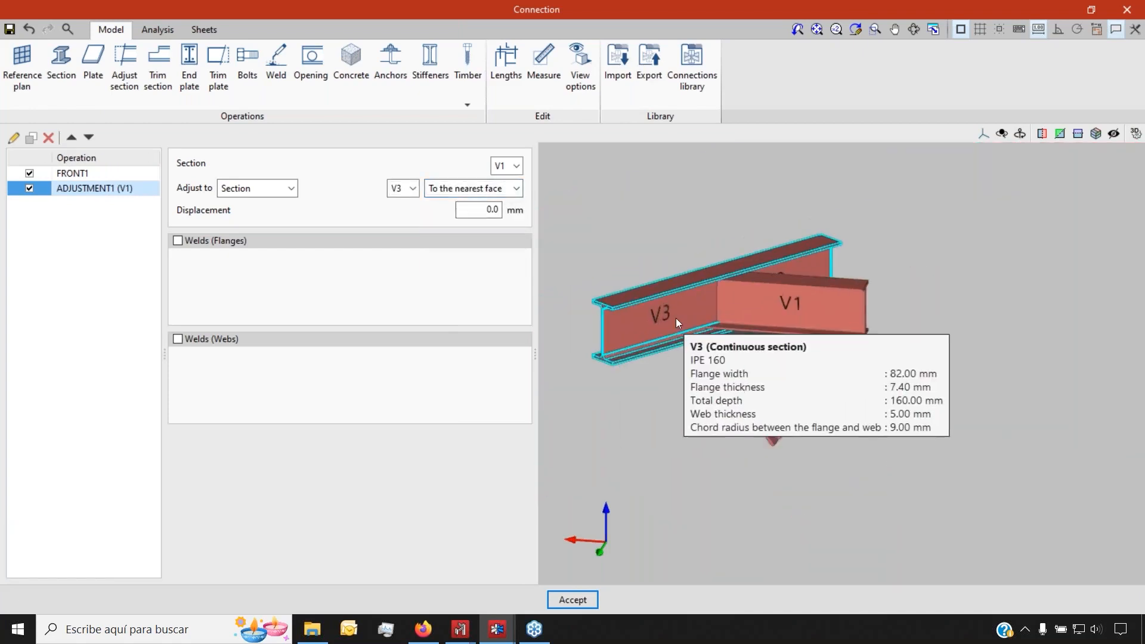
scroll(685, 447, "up", 6)
middle_click_drag(682, 444, 721, 426)
scroll(718, 368, "down", 3)
scroll(696, 352, "down", 2)
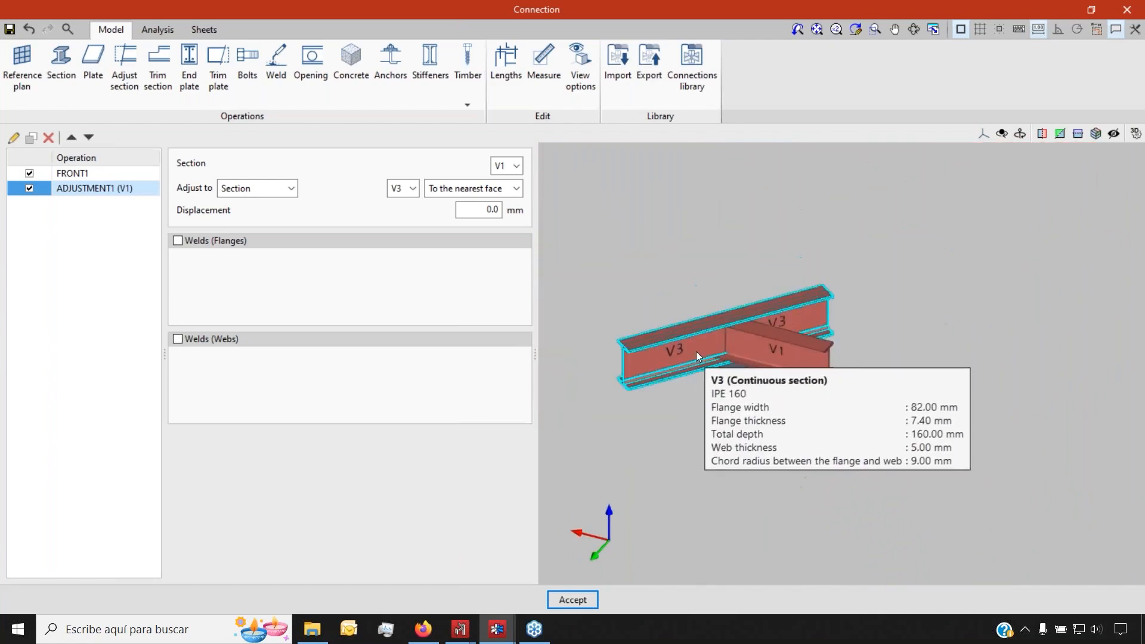
scroll(691, 356, "up", 2)
scroll(715, 379, "up", 3)
middle_click_drag(711, 493, 716, 441)
middle_click_drag(808, 335, 577, 315)
Add a lap weld from V3's top flange to plate FRONT1
left_click(278, 70)
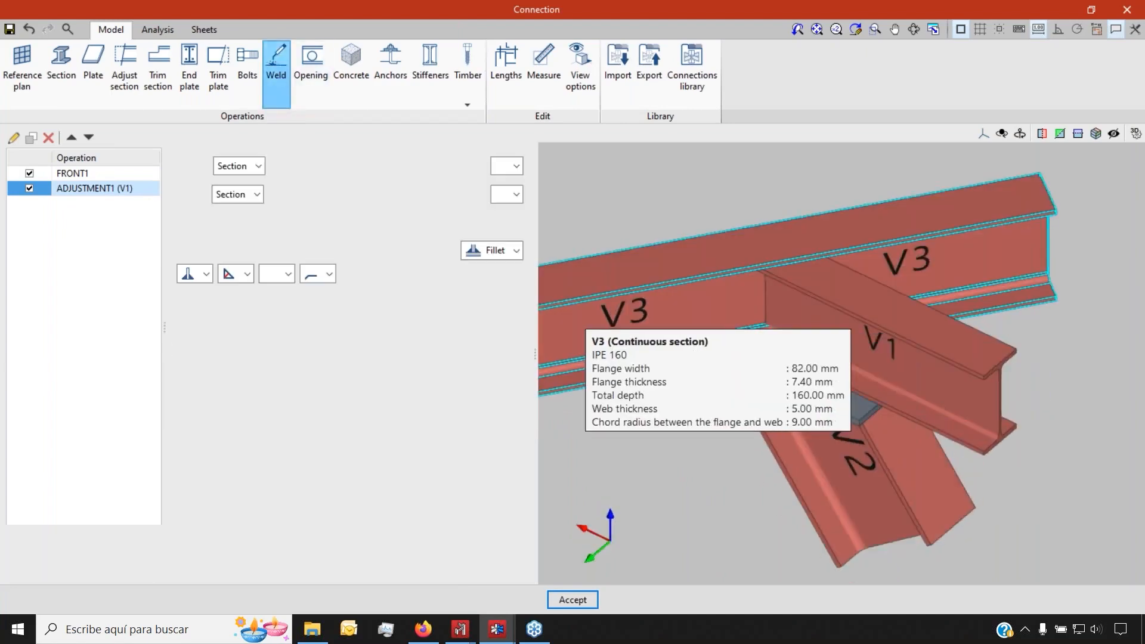
left_click(258, 166)
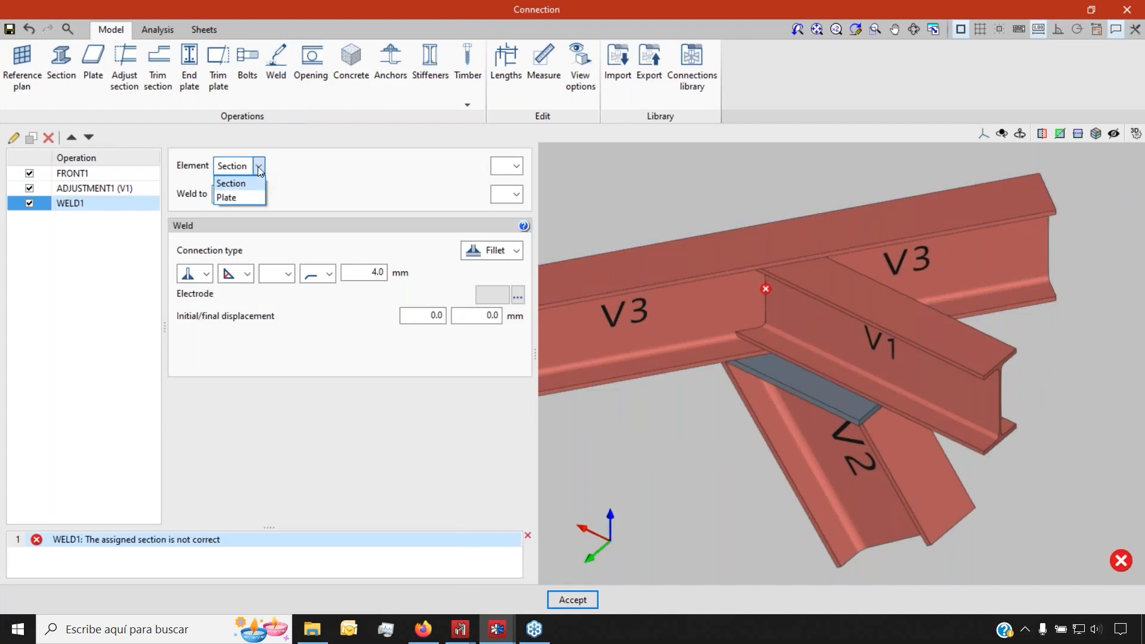
left_click(258, 166)
left_click(516, 166)
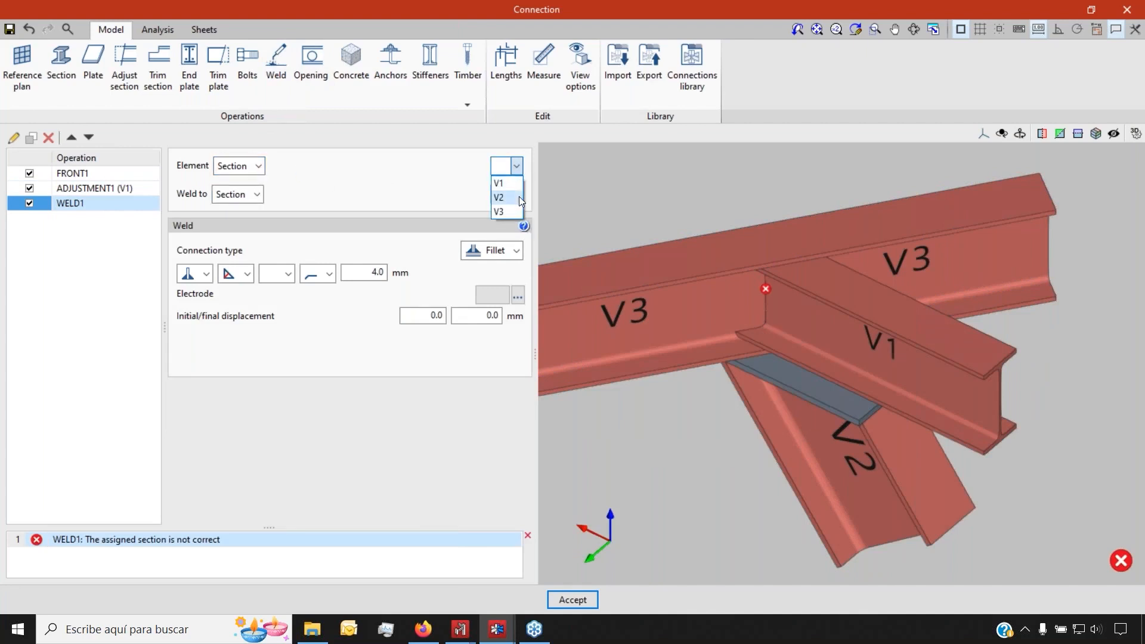
left_click(511, 211)
left_click(257, 195)
left_click(238, 225)
left_click(506, 197)
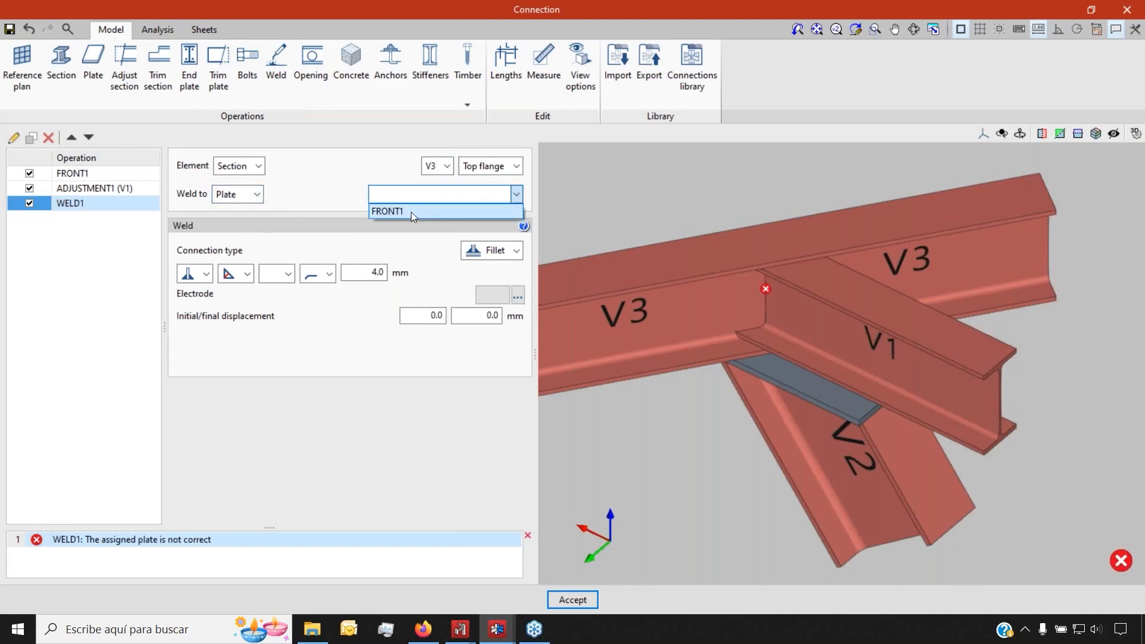
left_click(410, 211)
left_click(516, 250)
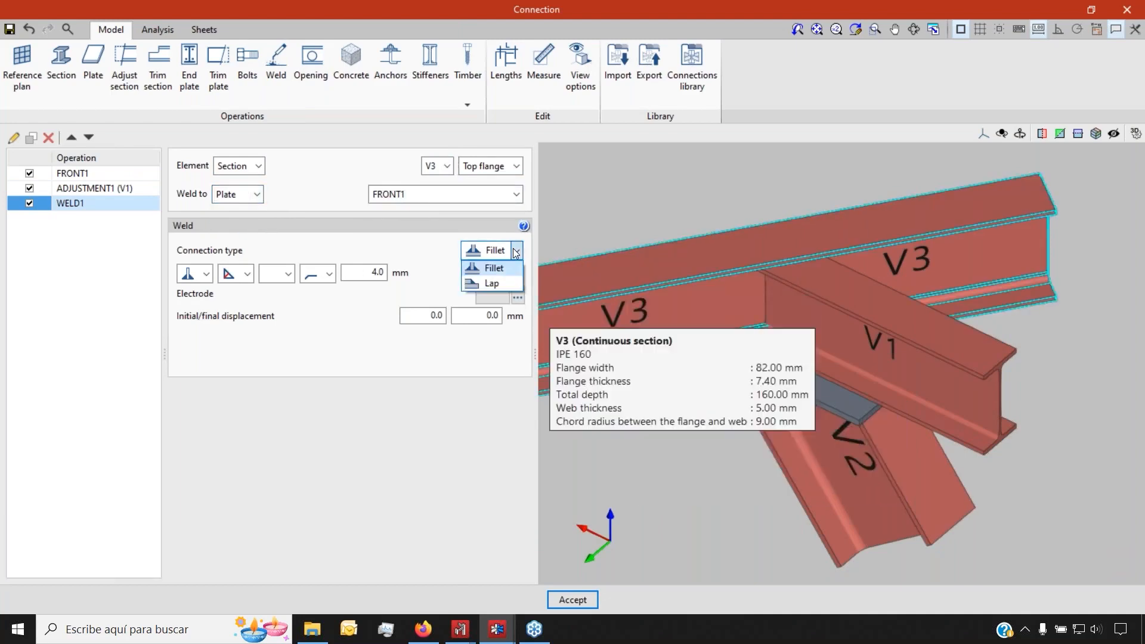
left_click(499, 281)
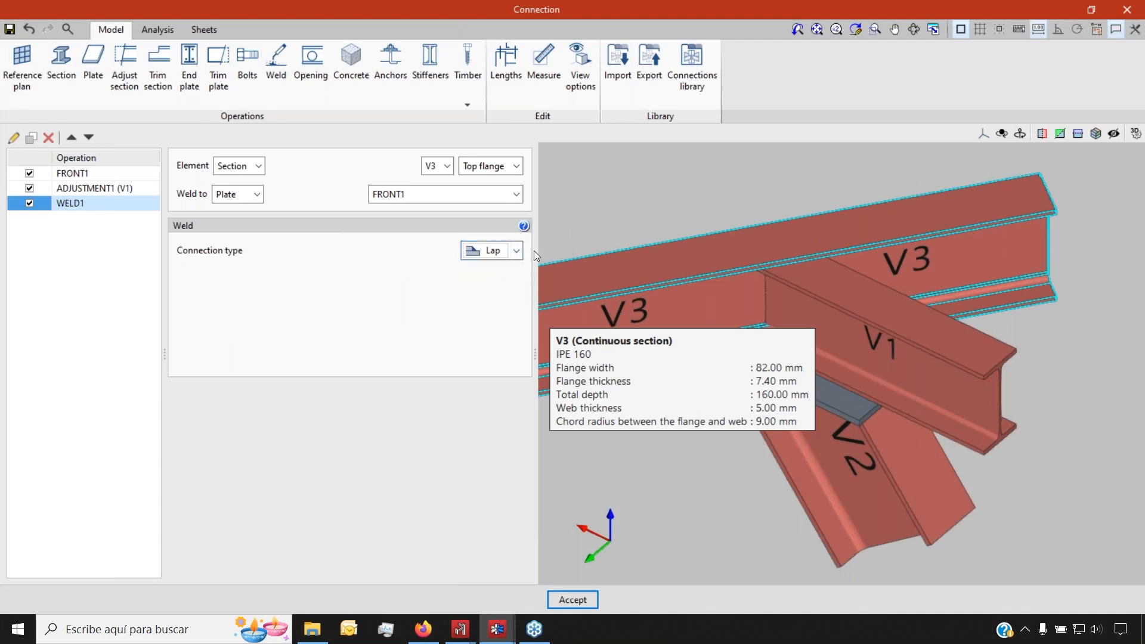
scroll(781, 364, "up", 3)
middle_click_drag(761, 374, 1053, 369, "shift")
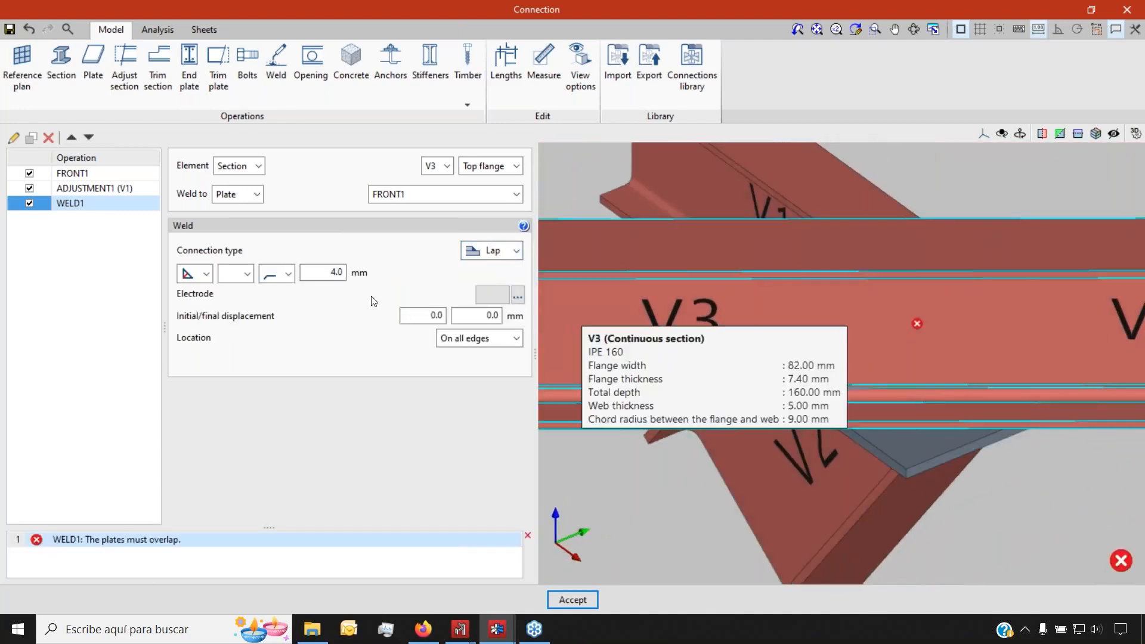
Redefine WELD1 so plate FRONT1 is welded to beam V3
left_click(245, 167)
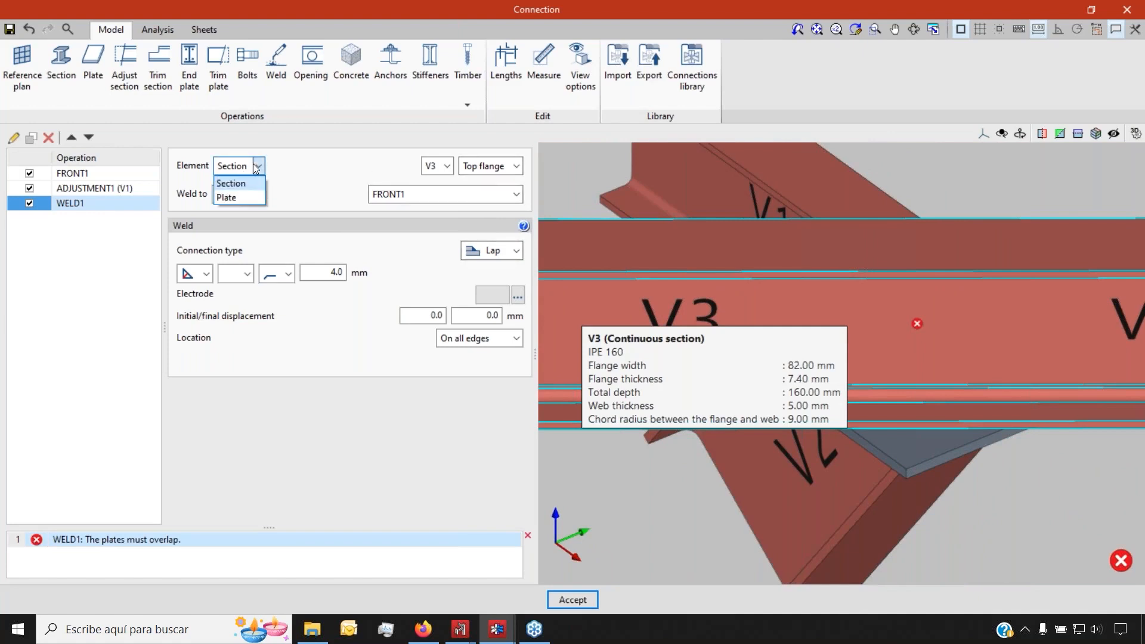
left_click(229, 179)
left_click(456, 167)
left_click(411, 183)
left_click(256, 194)
left_click(255, 212)
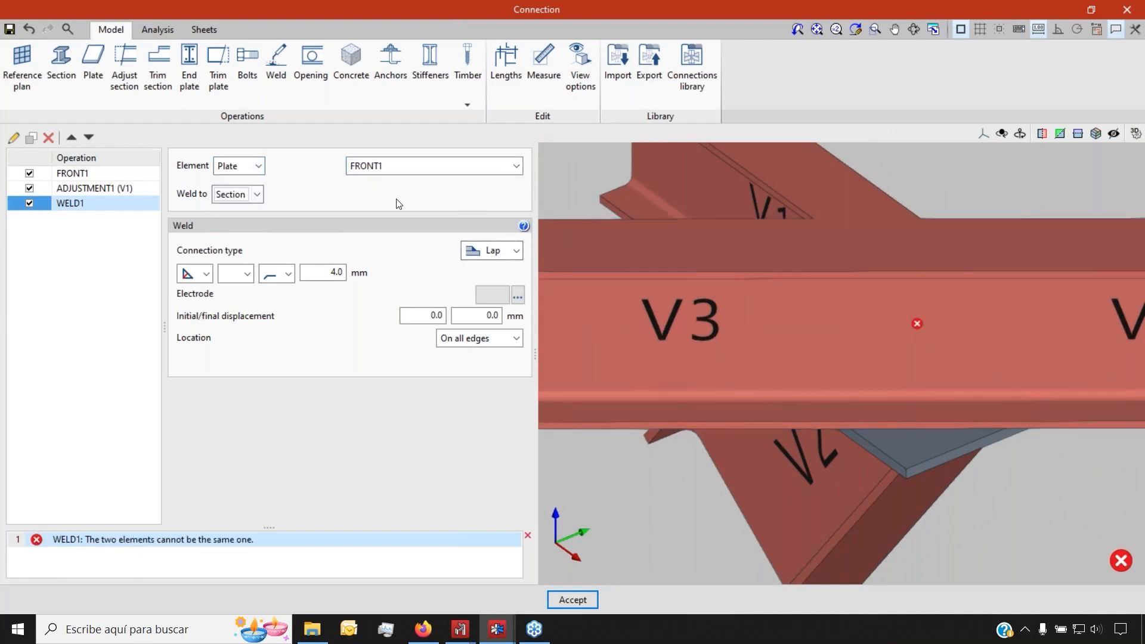
left_click(516, 194)
left_click(510, 241)
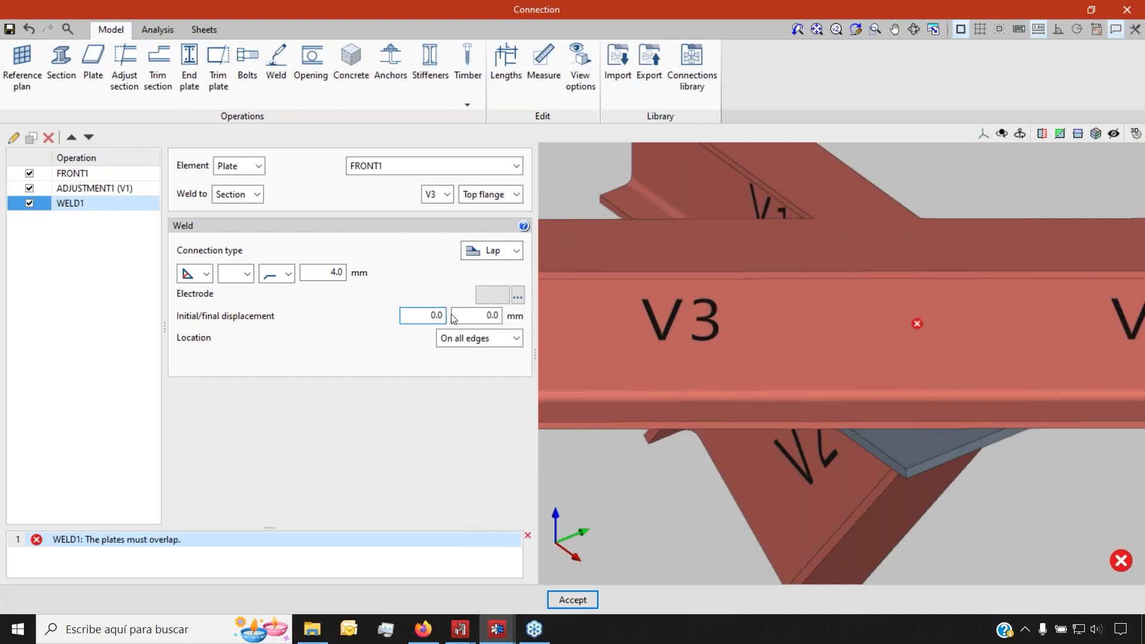
Limit WELD1 to a single given edge (edge 1) and orbit around V3 to check it
left_click(483, 338)
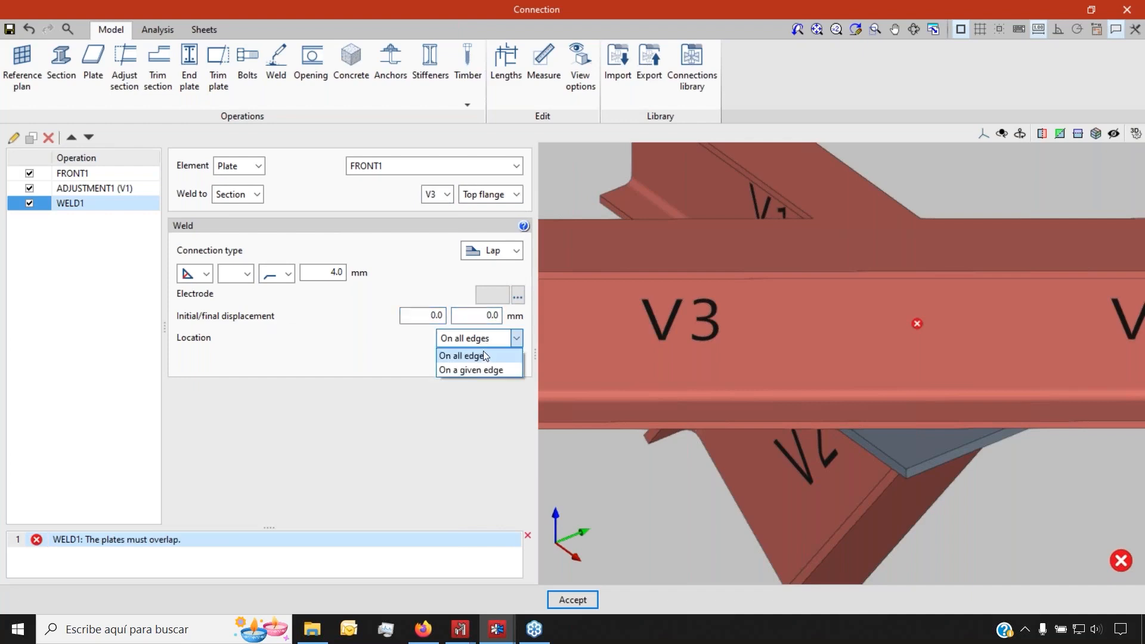
left_click(488, 371)
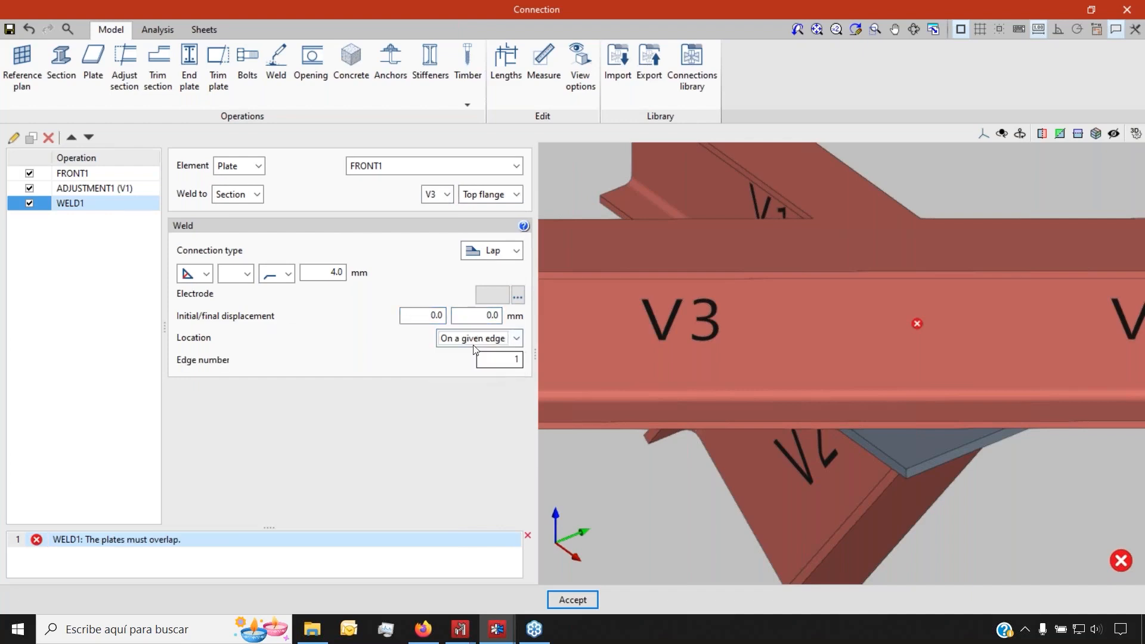
scroll(856, 407, "down", 3)
middle_click_drag(797, 398, 852, 353)
scroll(688, 357, "up", 5)
middle_click_drag(695, 357, 767, 366)
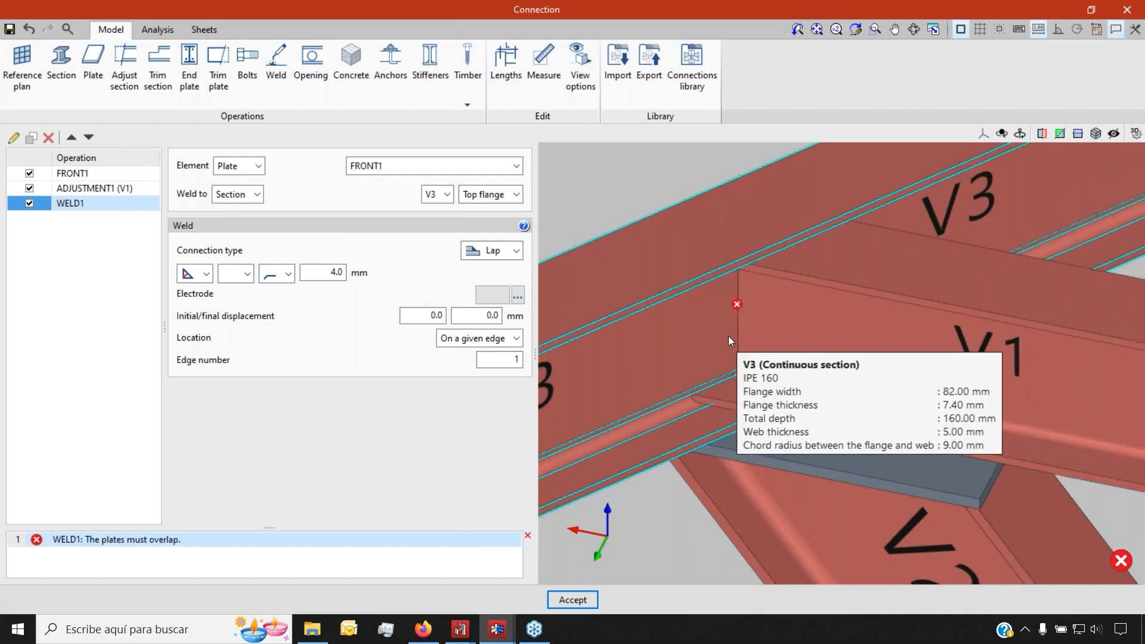
scroll(624, 280, "down", 5)
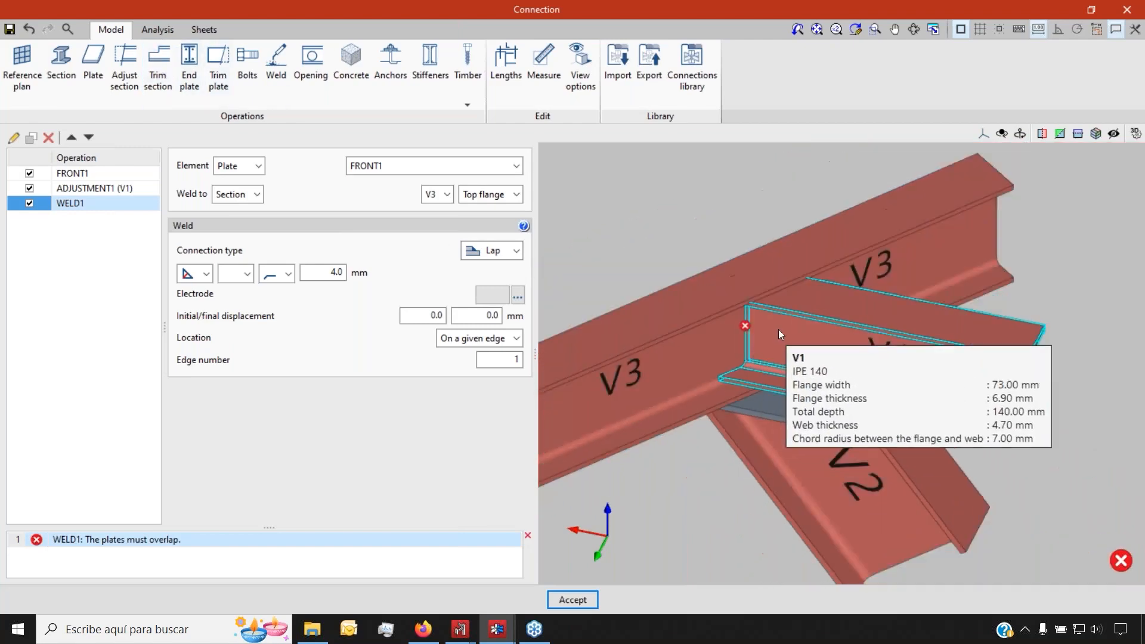
scroll(778, 329, "up", 4)
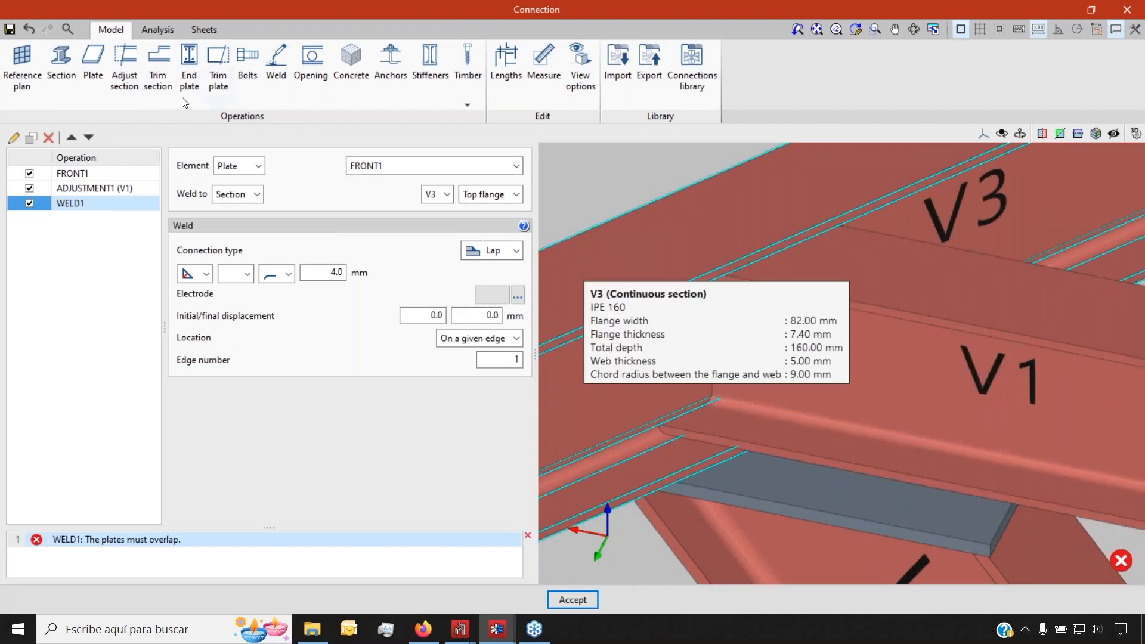
Add a section trim at the top of beam V1
left_click(165, 78)
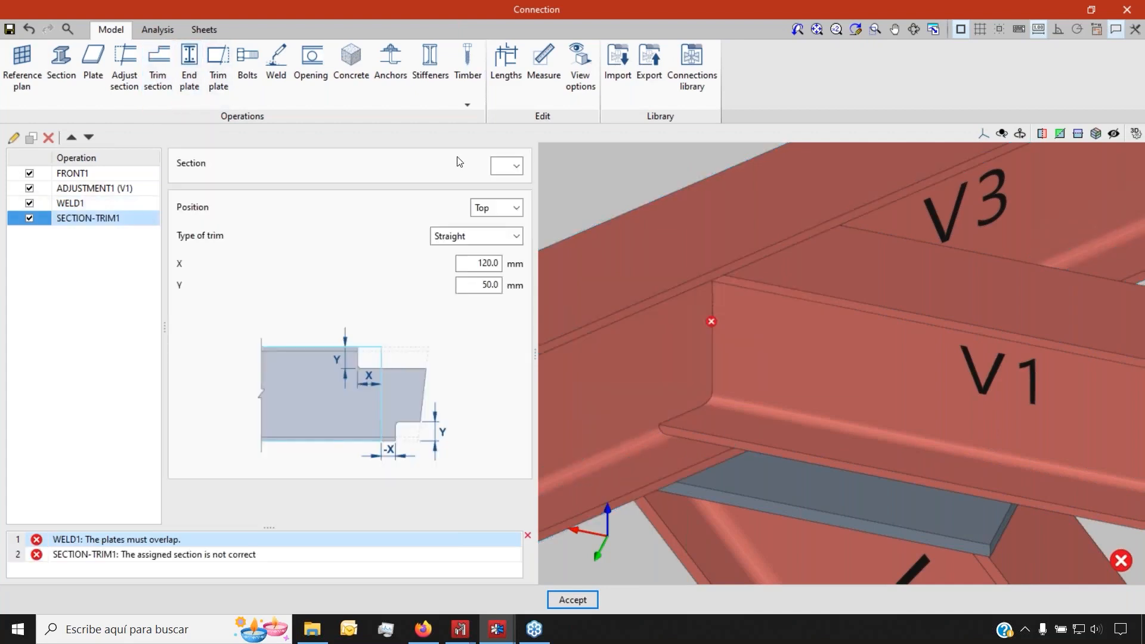
left_click(508, 188)
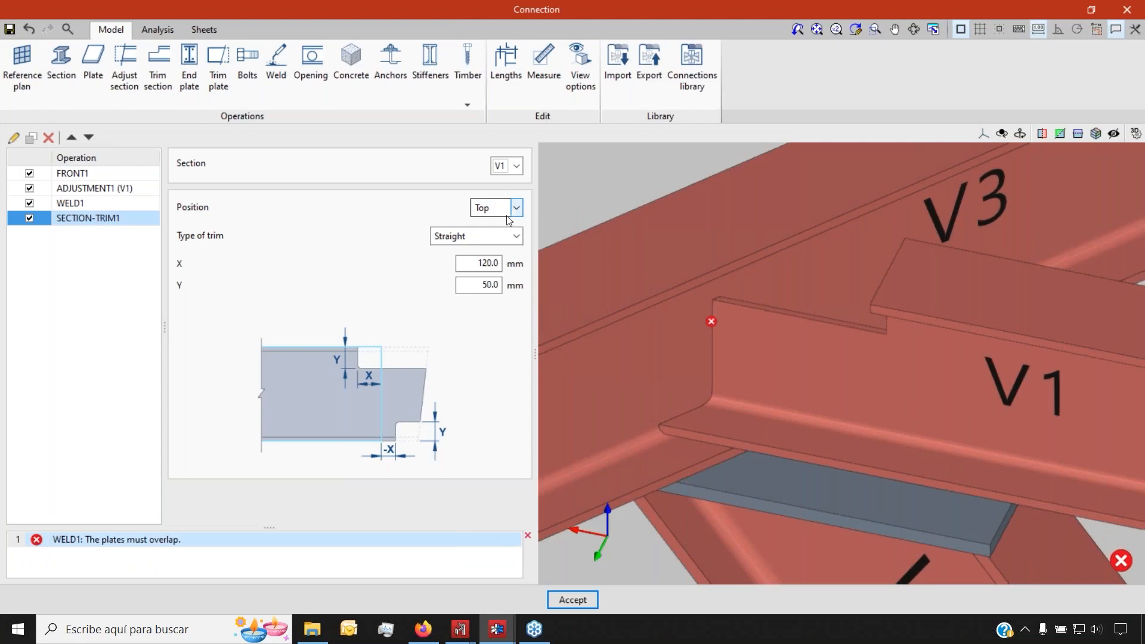
scroll(771, 352, "down", 2)
scroll(804, 337, "up", 4)
left_click(497, 208)
left_click(484, 222)
Make the V1 trim a 120 × 50 mm chord-radius notch and duplicate it
left_click(494, 236)
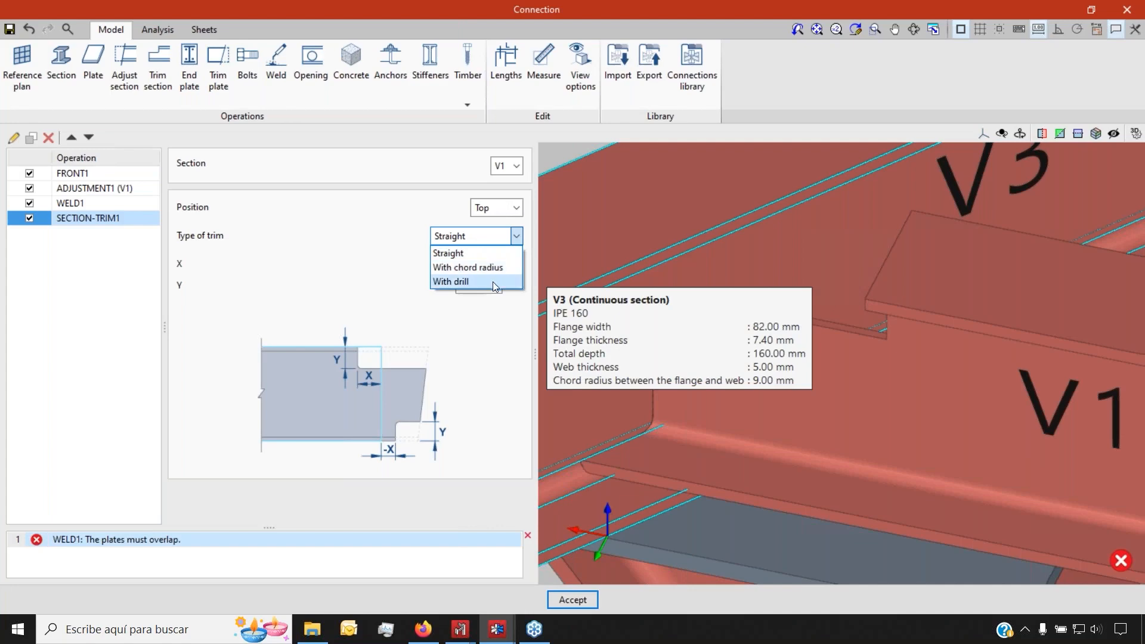
left_click(492, 281)
left_click(474, 236)
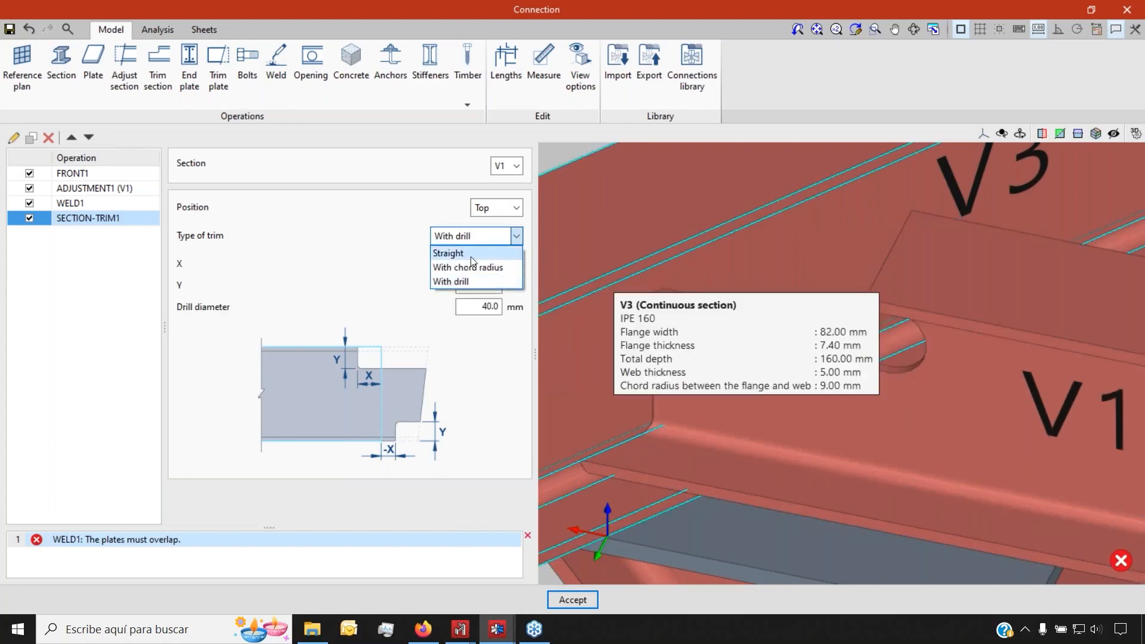
left_click(475, 267)
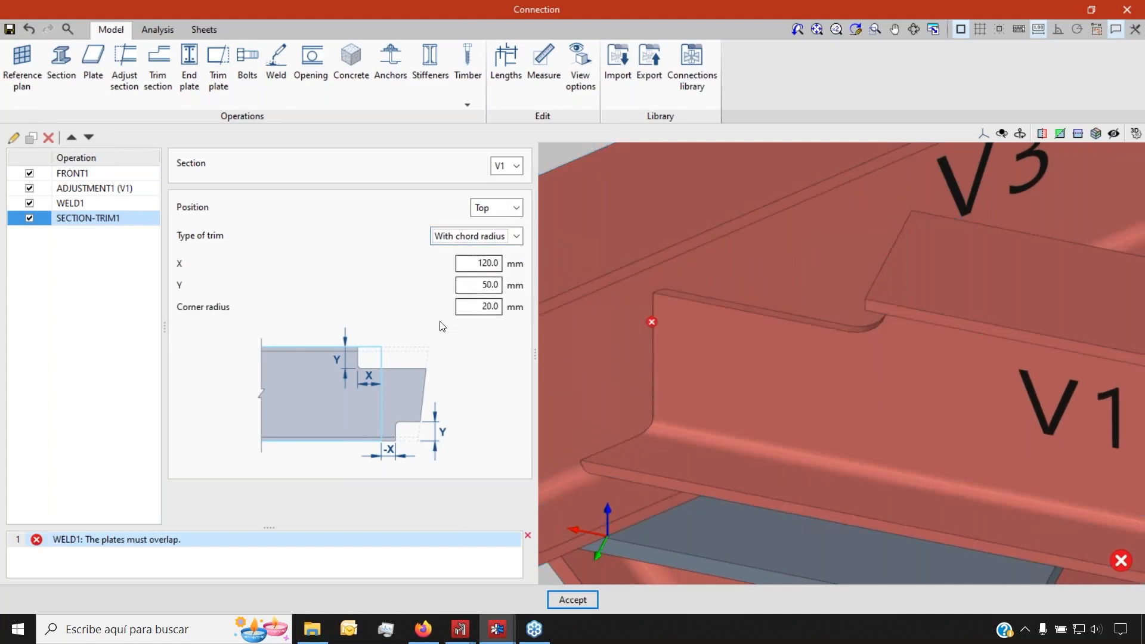
left_click(30, 139)
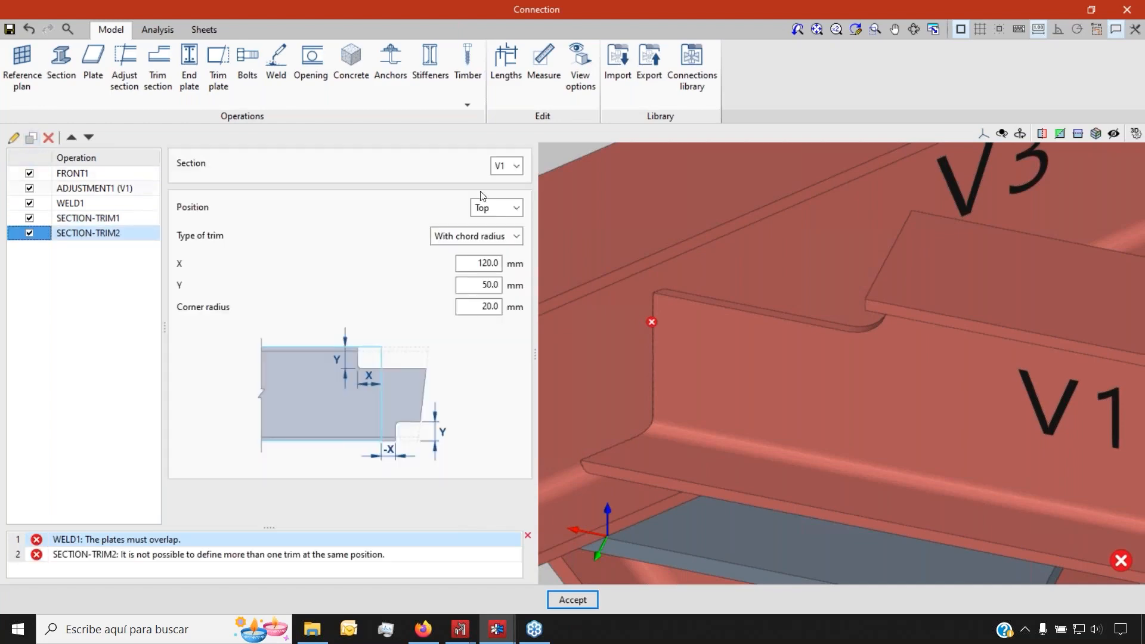
Move the copied trim SECTION-TRIM2 to the bottom of V1
left_click(493, 241)
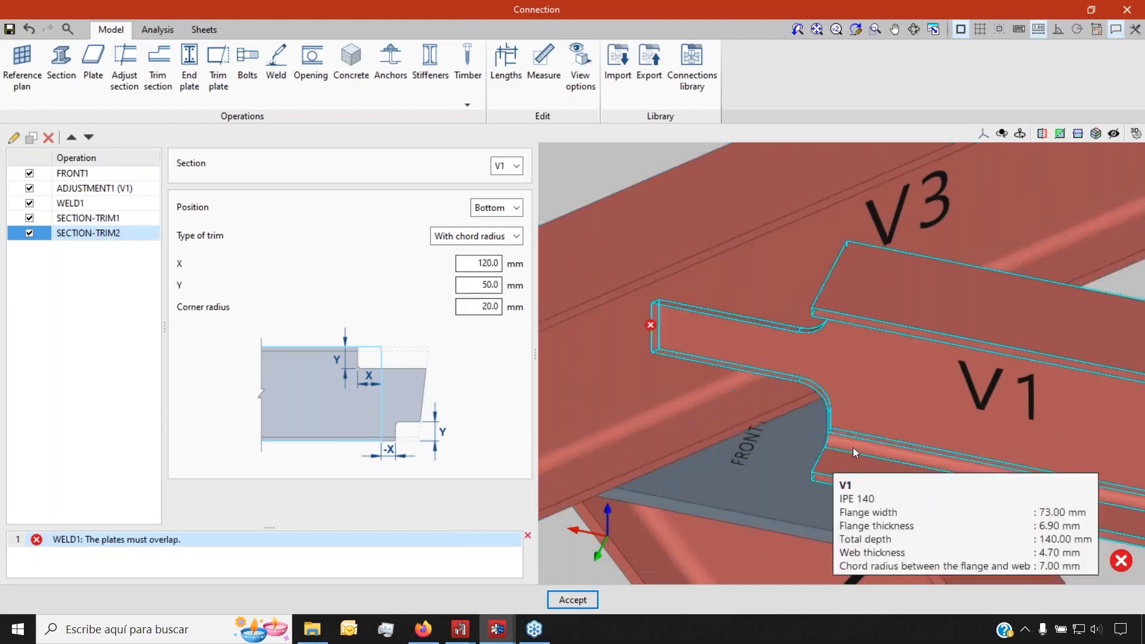
scroll(761, 374, "down", 1)
middle_click_drag(815, 370, 856, 332, "shift")
scroll(813, 279, "up", 2)
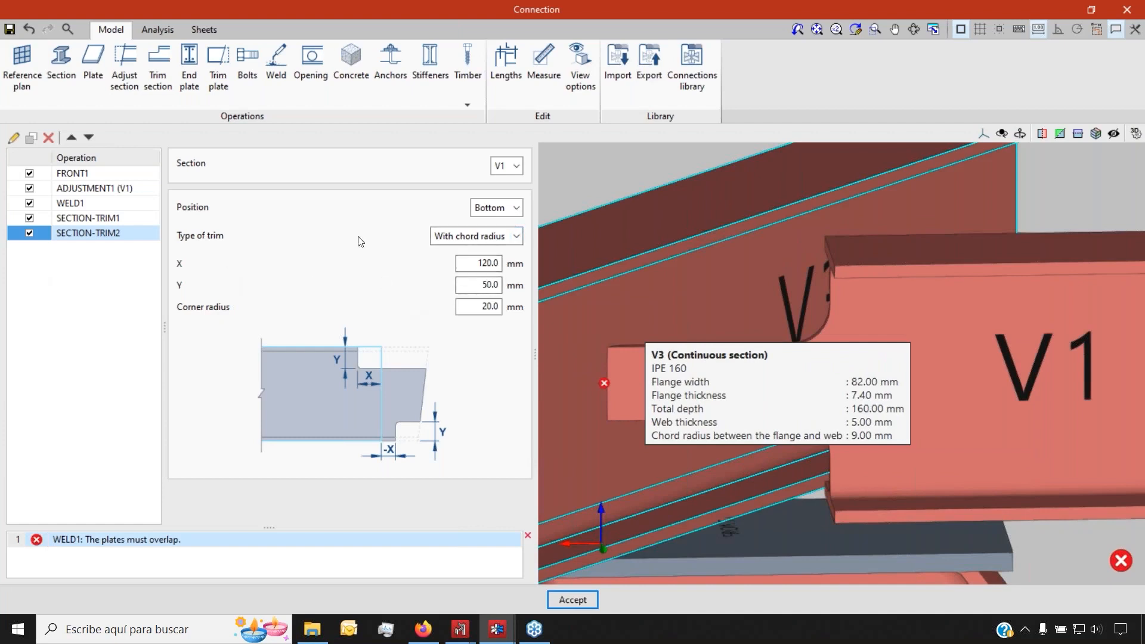
left_click(495, 209)
left_click(486, 233)
Set the bottom trim to X 50 mm and Y 100 mm
double_click(488, 263)
type("50")
key("Tab")
key("Tab")
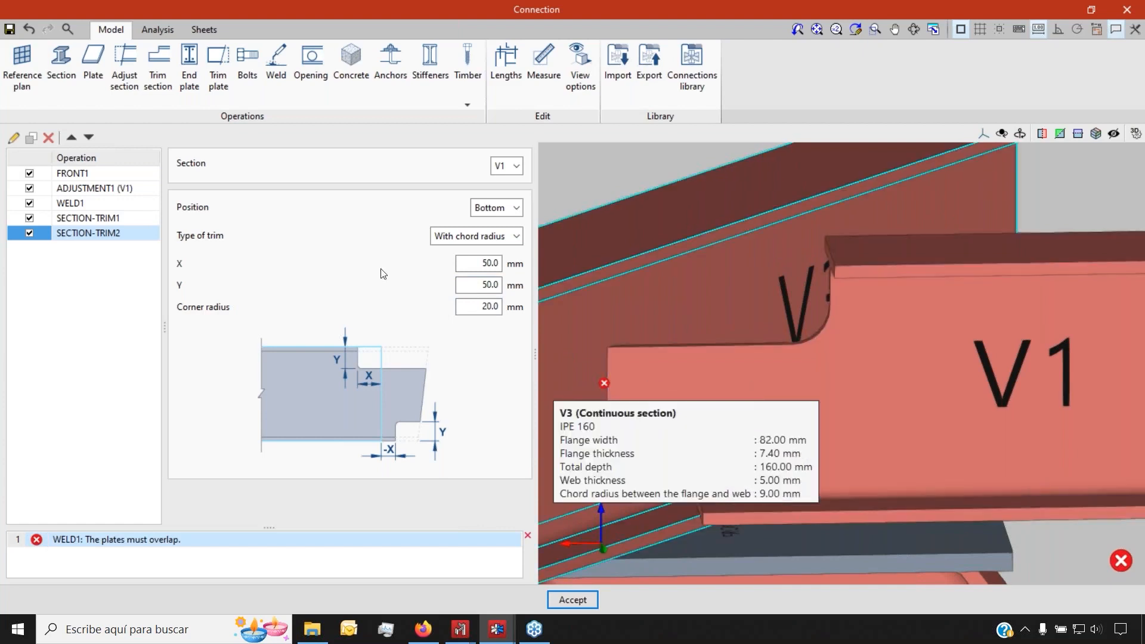
left_click(471, 286)
type("50")
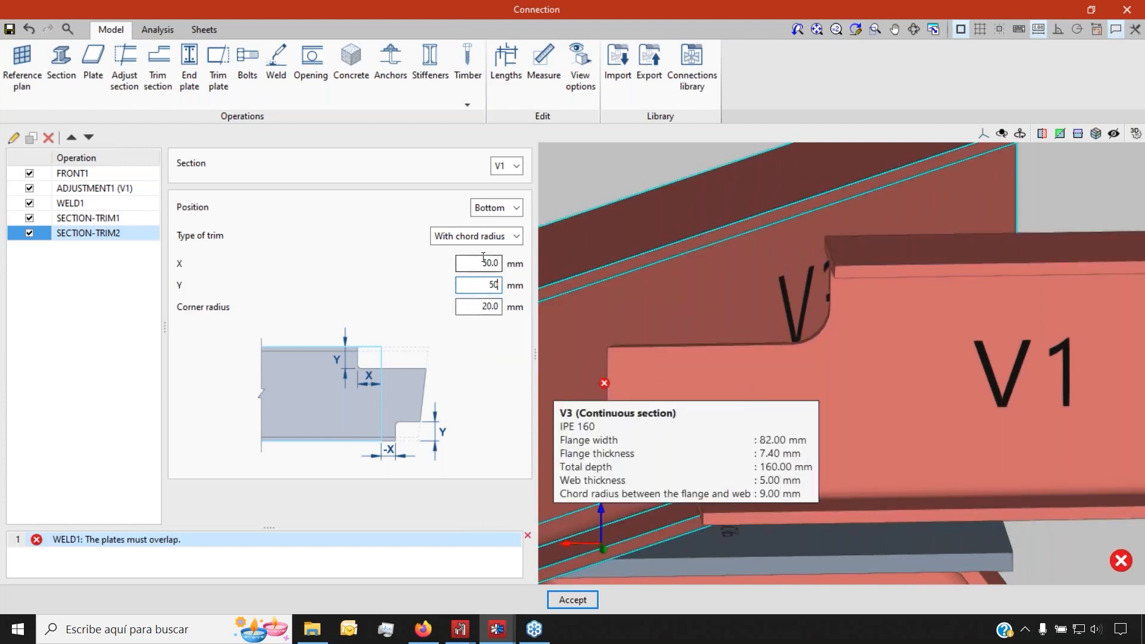
double_click(485, 280)
type("100")
double_click(482, 263)
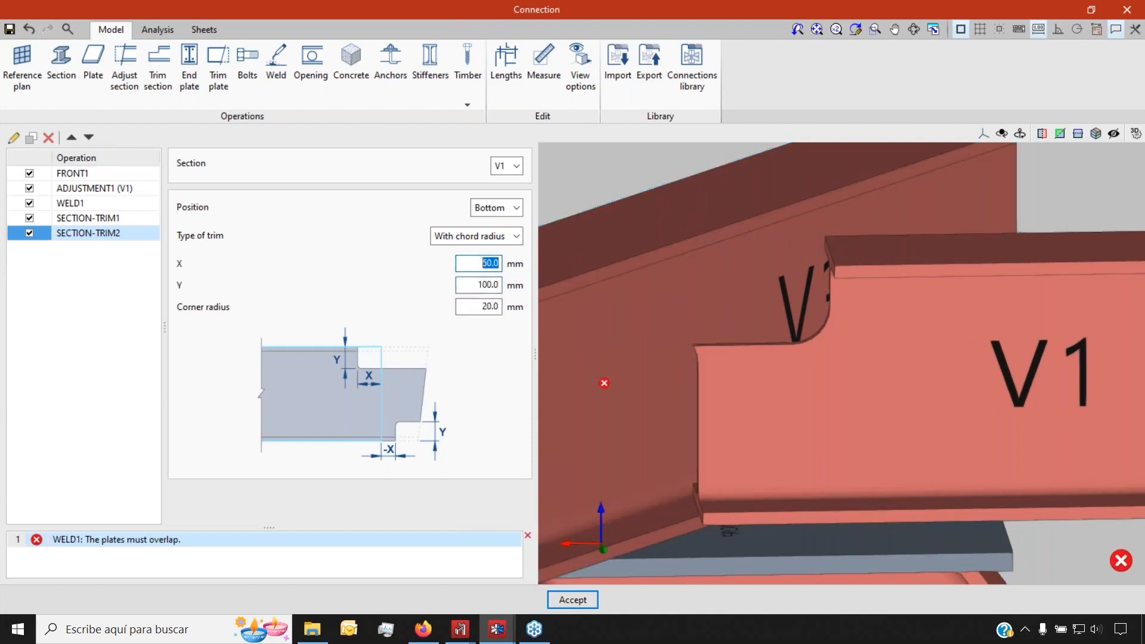
left_click(95, 218)
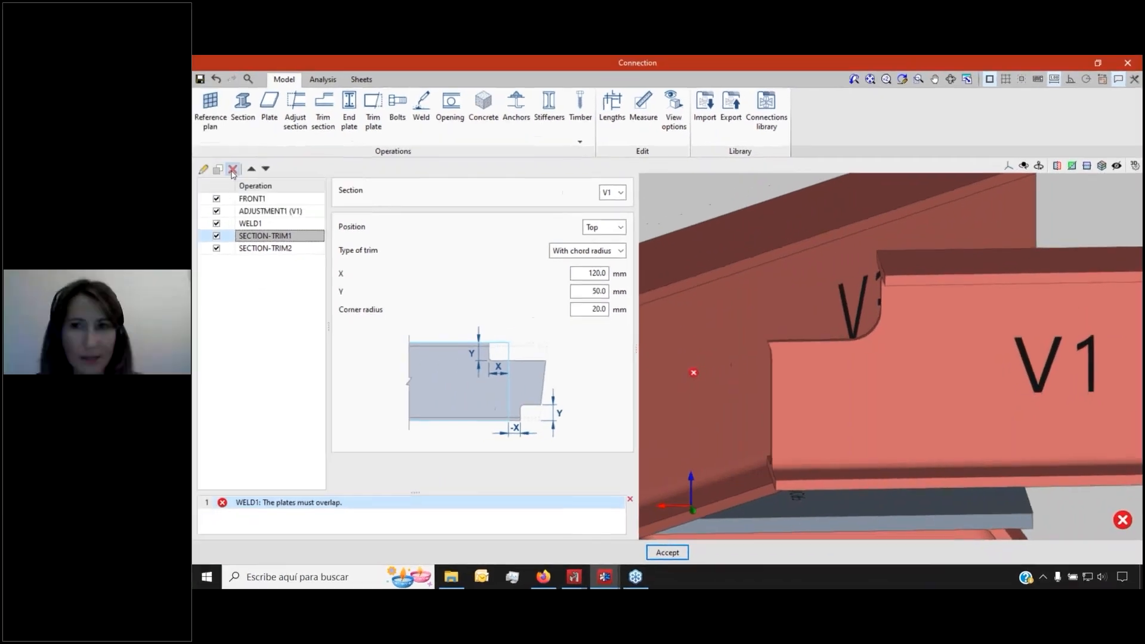
Replace SECTION-TRIM1 with a copy of the bottom trim set to Position Top
left_click(47, 139)
left_click(218, 168)
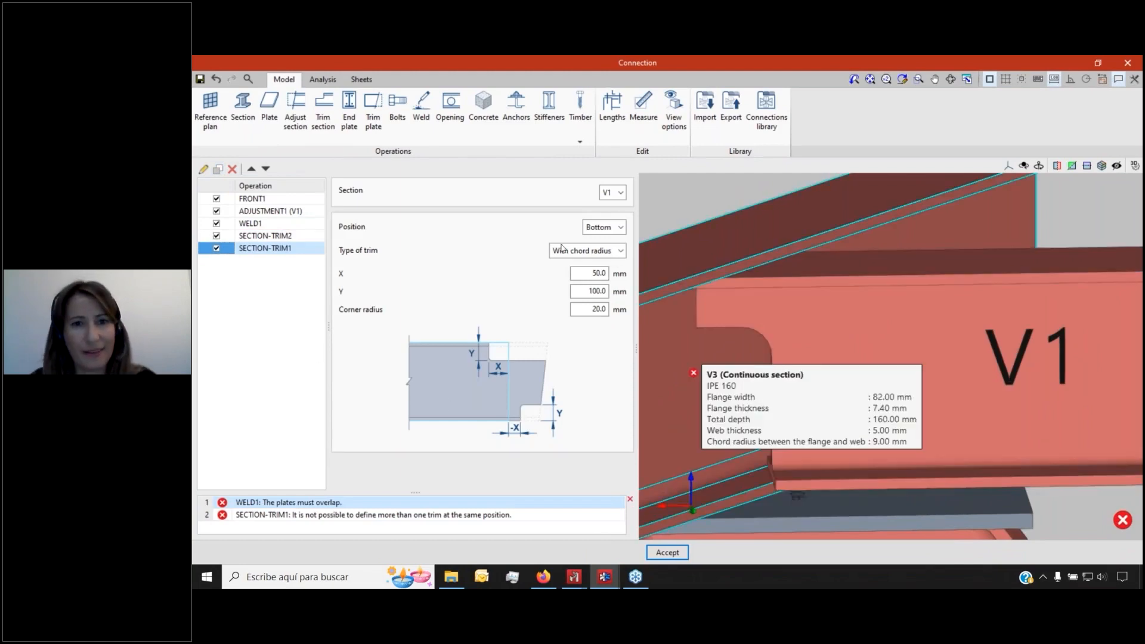
left_click(604, 227)
left_click(596, 240)
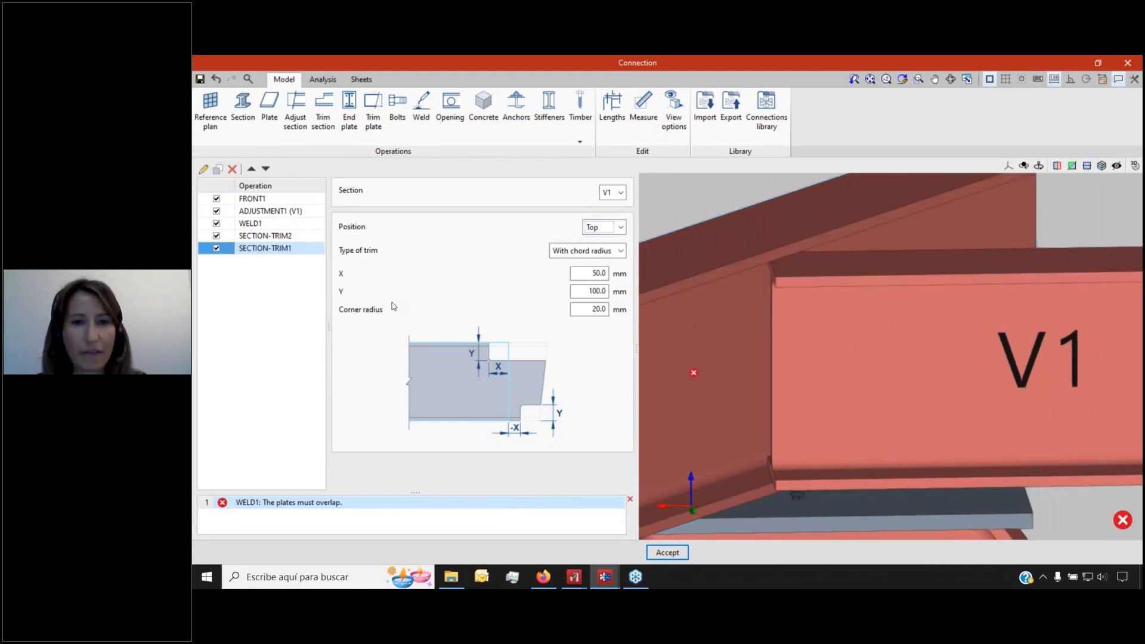
Review the bottom trim, then bring the Frames_Drawings.cst Connect window forward
left_click(283, 237)
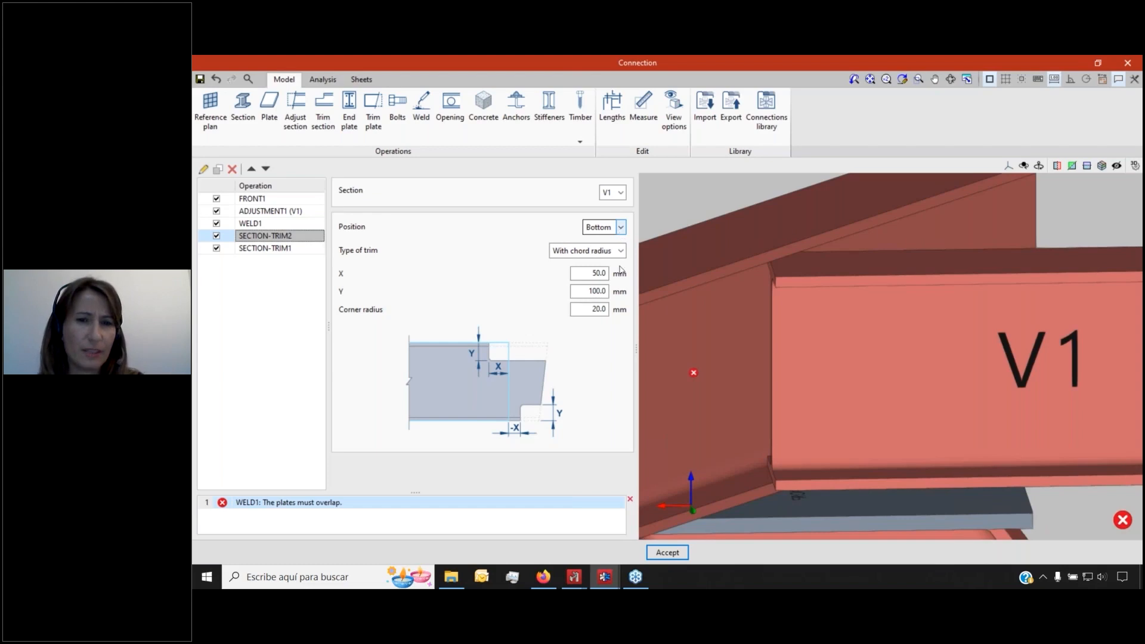
mouse_move(597, 581)
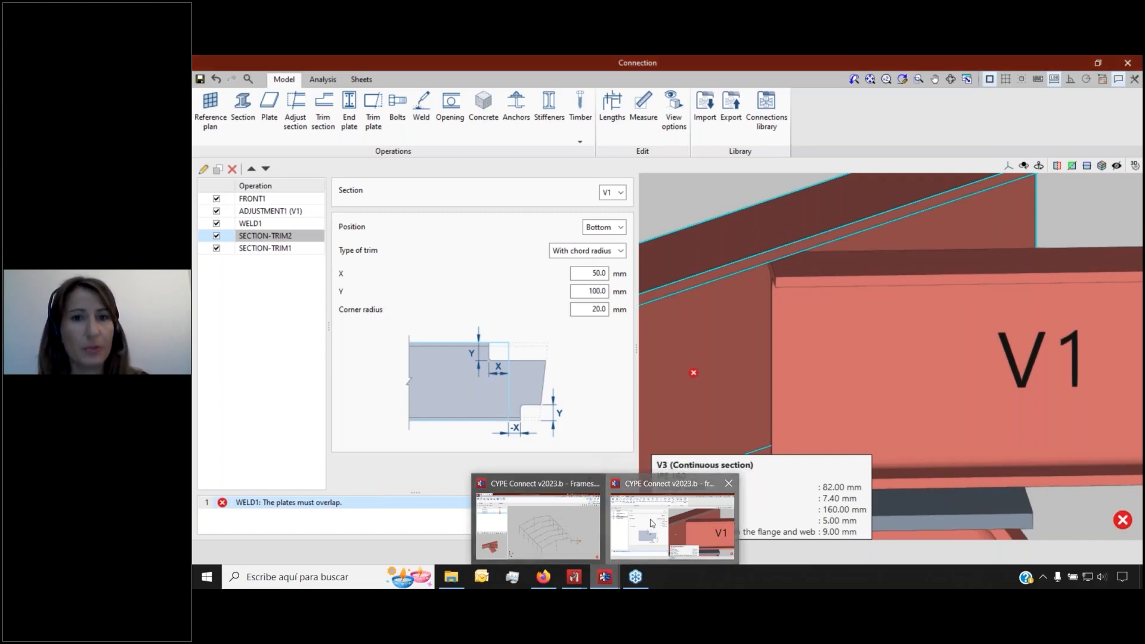
left_click(541, 528)
Open the connection at node N (28, 24, 4) and orbit and zoom around the joint
left_click(355, 106)
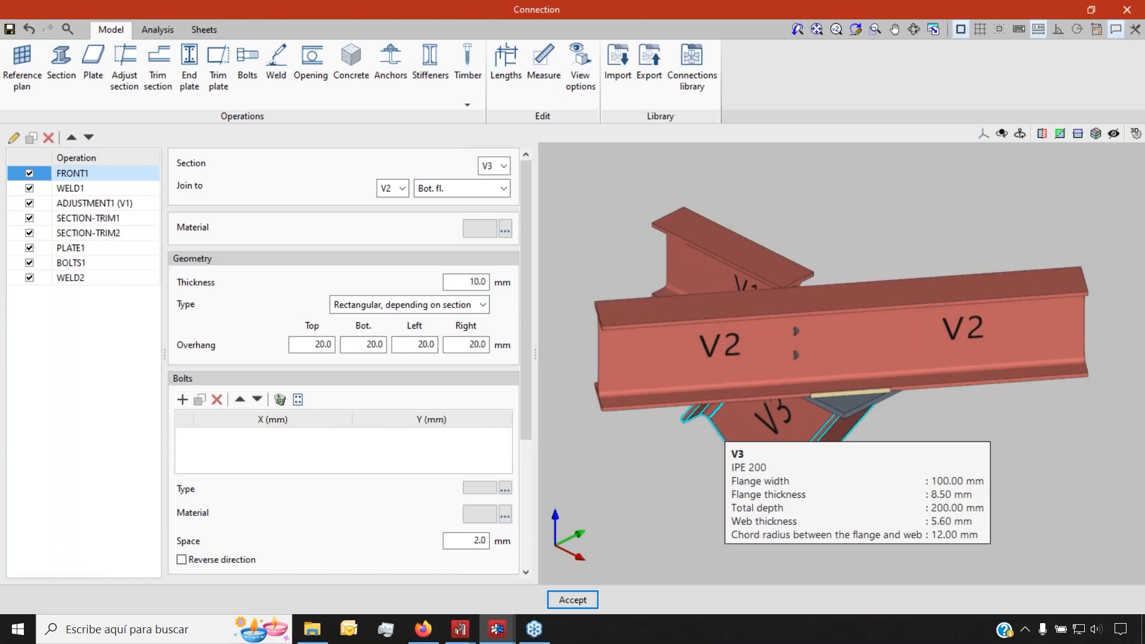
scroll(674, 471, "up", 1)
middle_click_drag(675, 471, 925, 440, "shift")
scroll(802, 292, "up", 3)
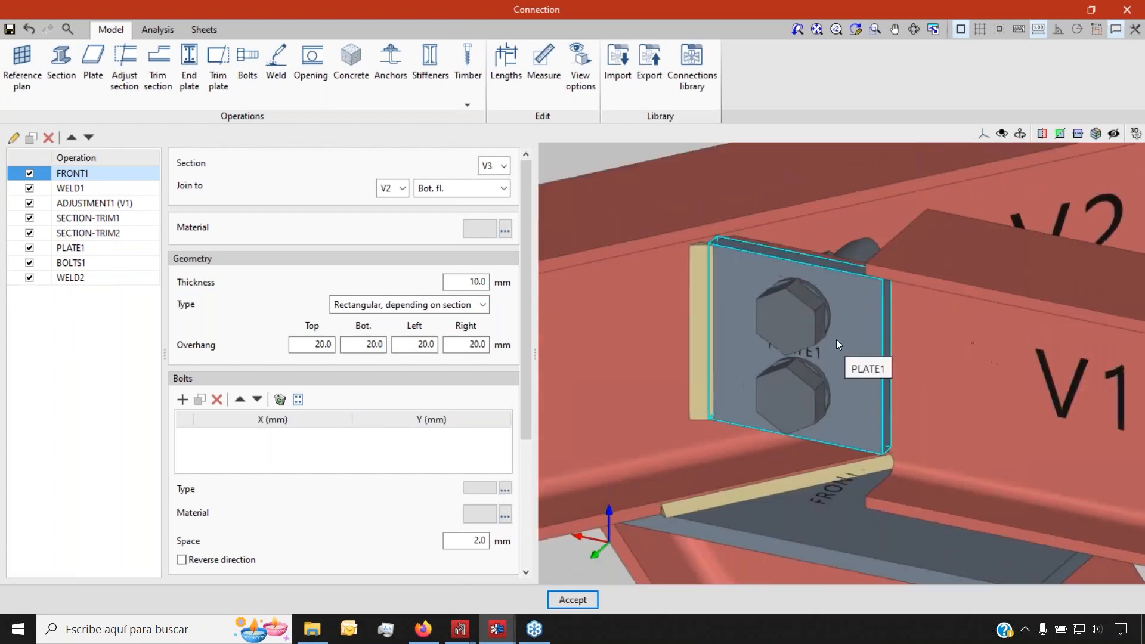
scroll(836, 338, "down", 2)
scroll(836, 322, "up", 3)
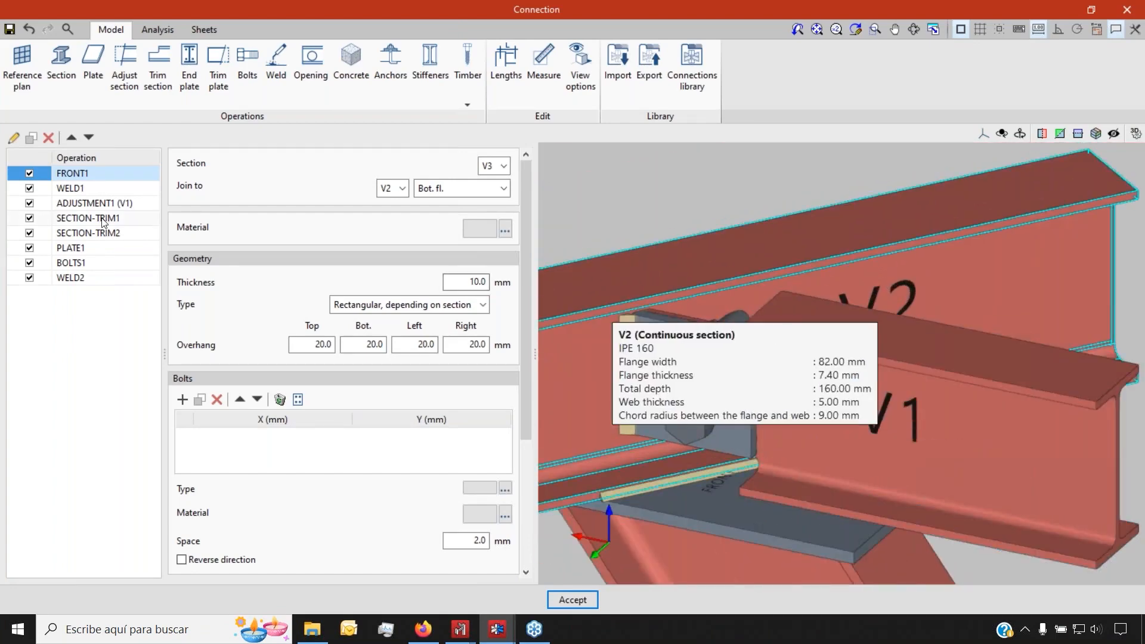
scroll(767, 358, "up", 4)
middle_click_drag(818, 376, 840, 353, "shift")
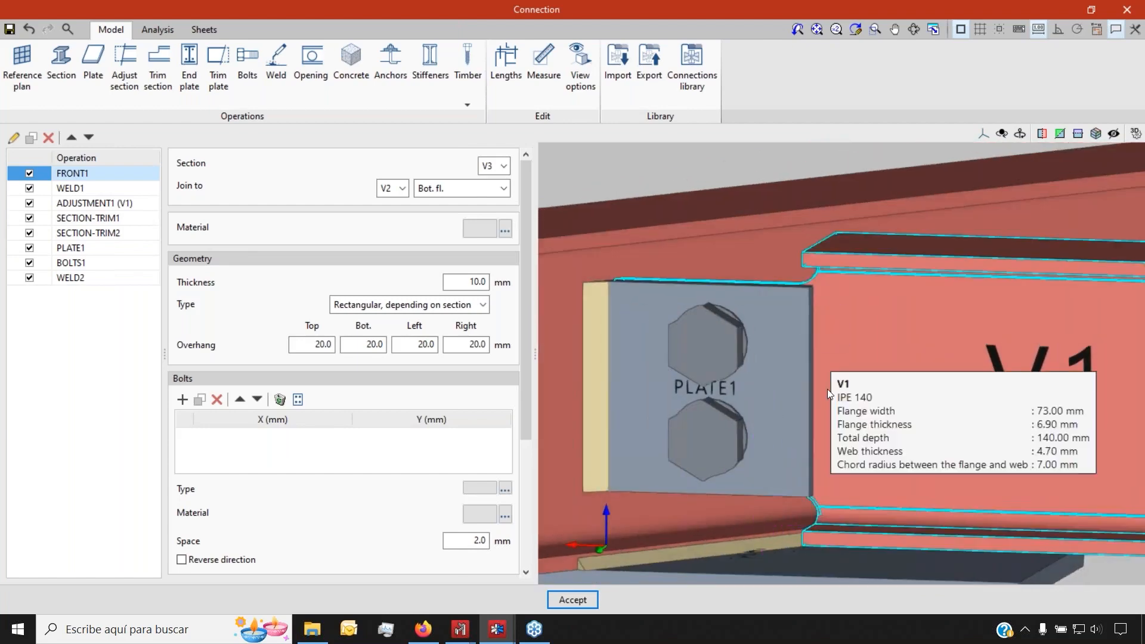
Inspect PLATE1 (100 × 100 × 10 mm on V1's web) and the BOLTS1 settings
left_click(97, 249)
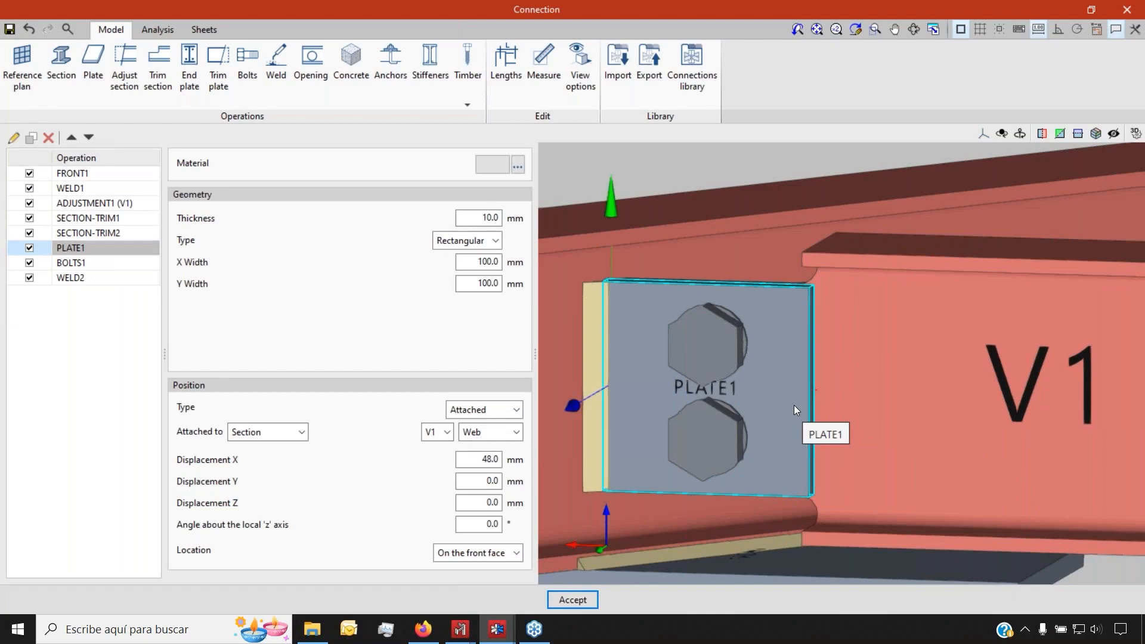
left_click(516, 411)
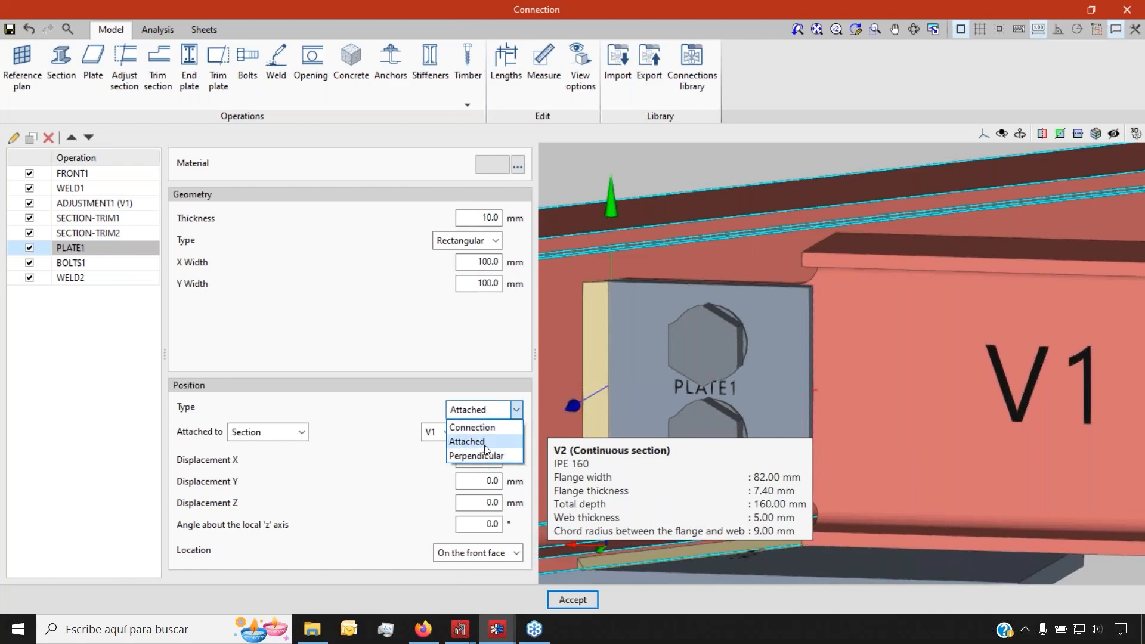
left_click(517, 411)
scroll(909, 406, "down", 3)
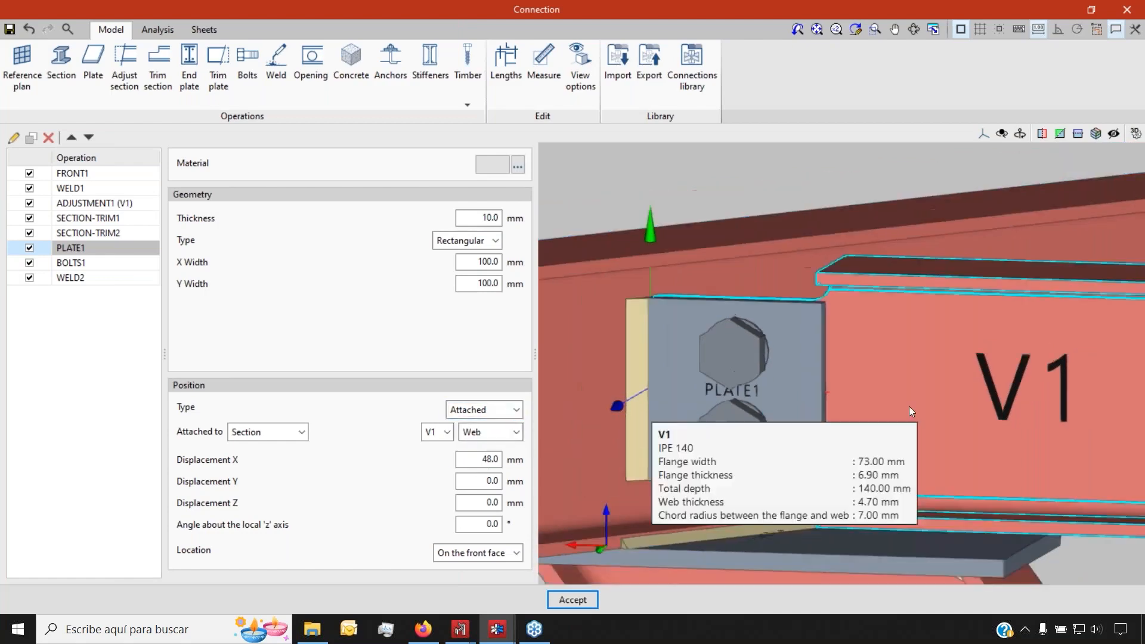
scroll(928, 403, "up", 2)
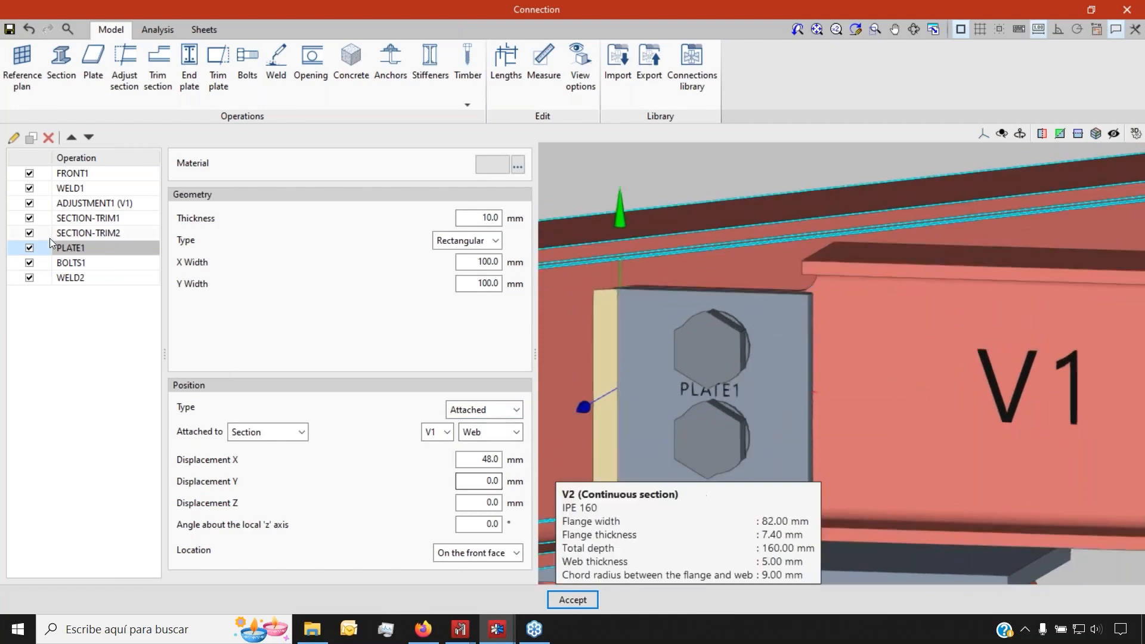
left_click(87, 266)
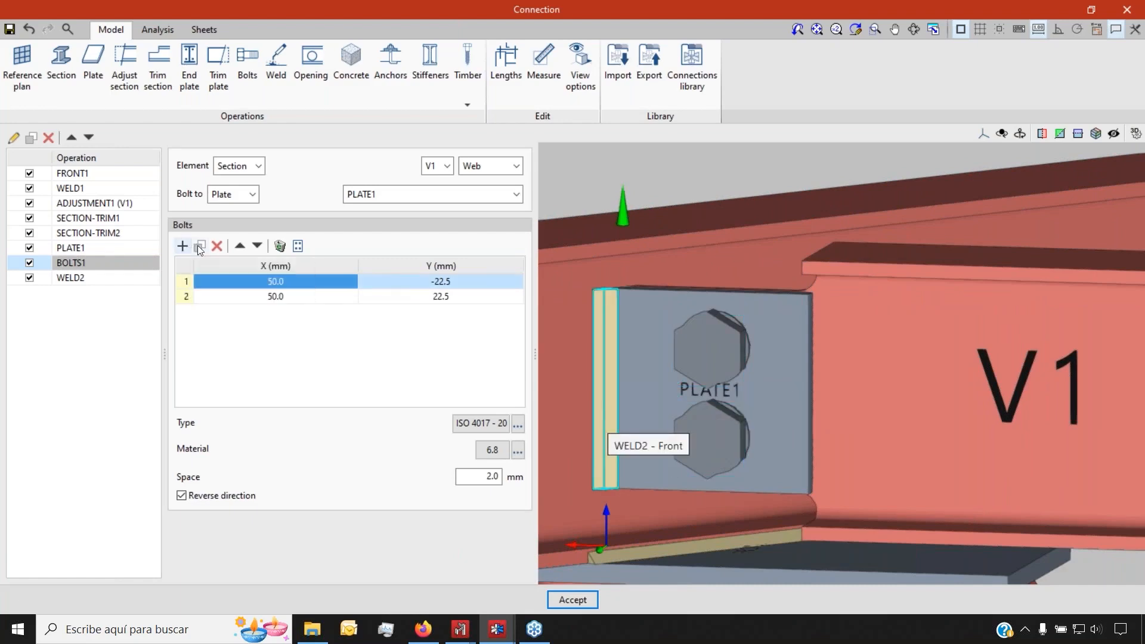
Open the bolt grid generator and cancel it without changes
left_click(298, 246)
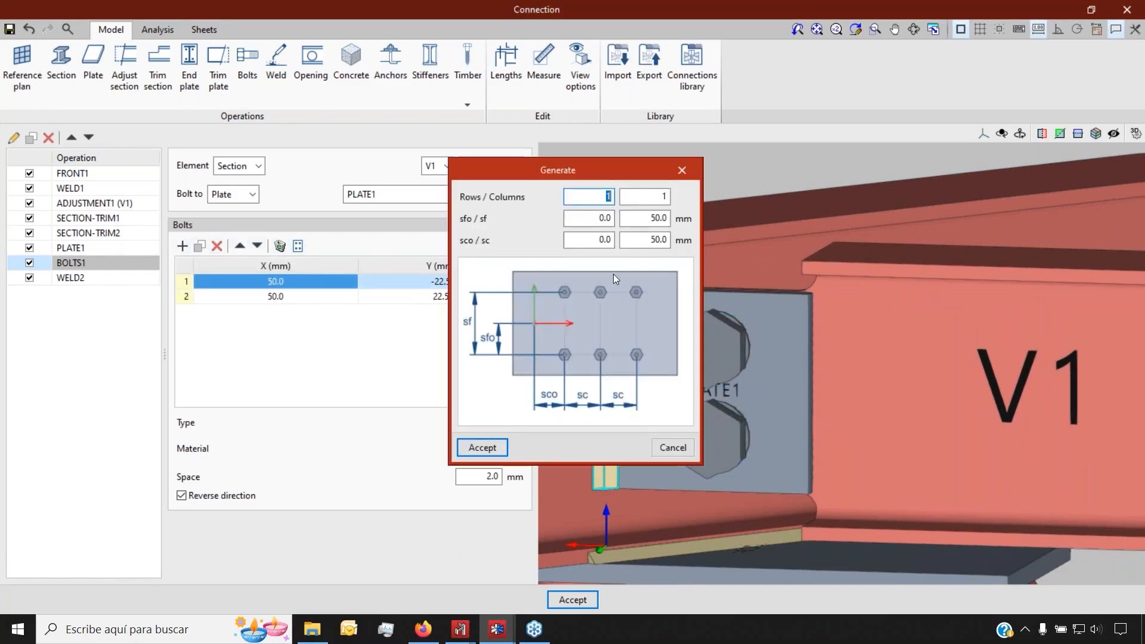
left_click_drag(585, 170, 453, 256)
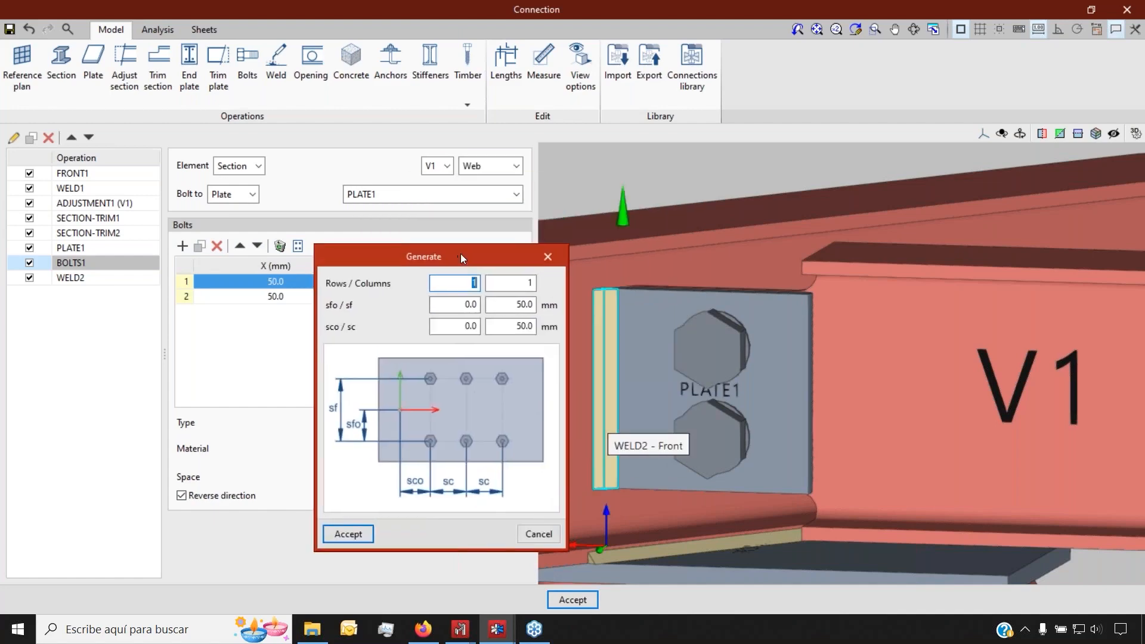
left_click(536, 537)
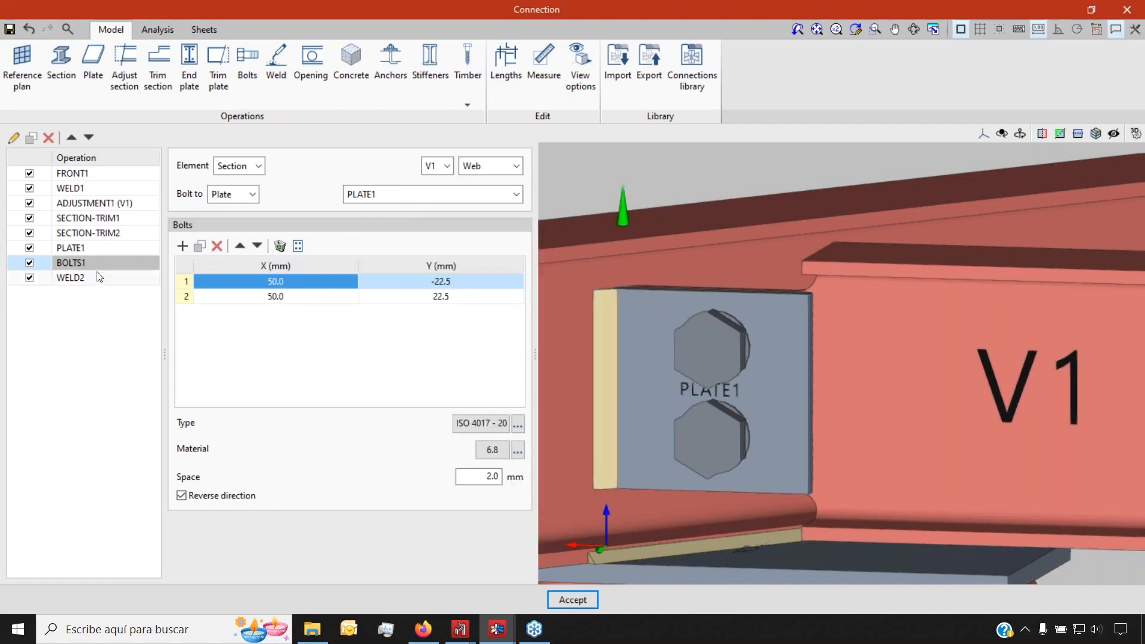
scroll(786, 414, "down", 4)
scroll(790, 412, "up", 3)
scroll(787, 411, "down", 1)
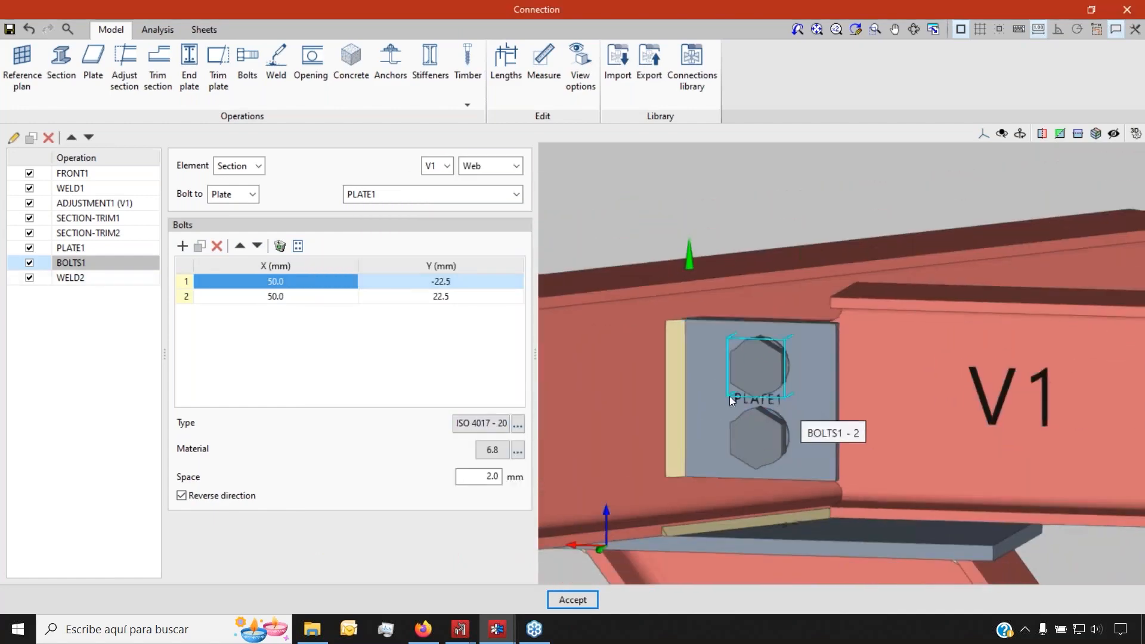
scroll(674, 377, "down", 2)
Show WELD2, the 4.0 mm fillet weld of PLATE1 to V2's web, viewed from above
left_click(71, 277)
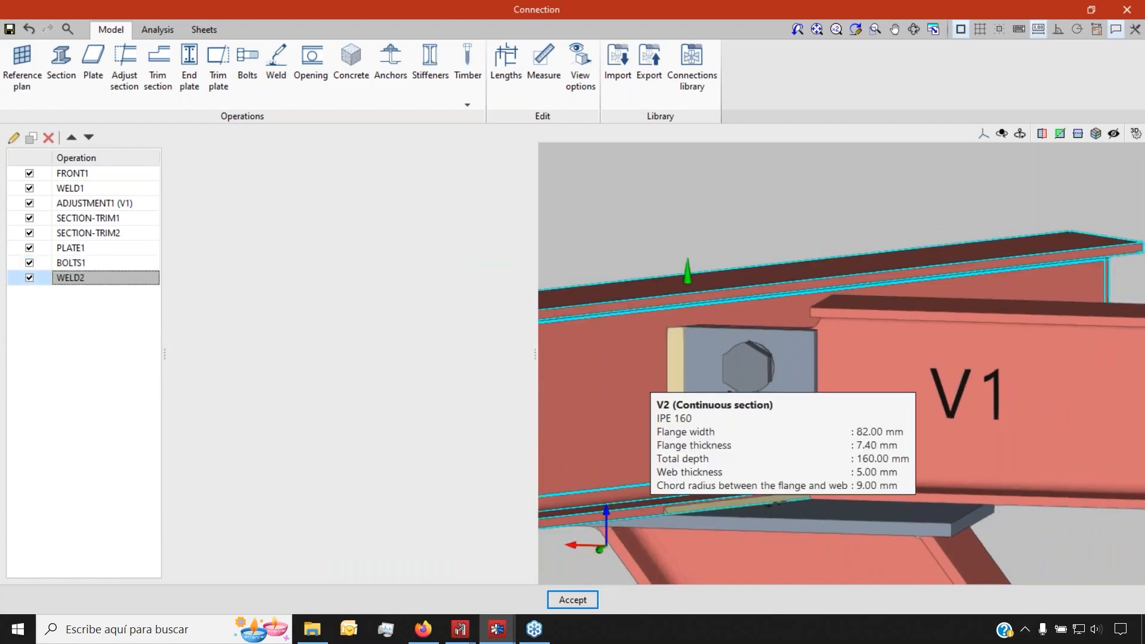
scroll(568, 425, "up", 2)
scroll(711, 416, "up", 2)
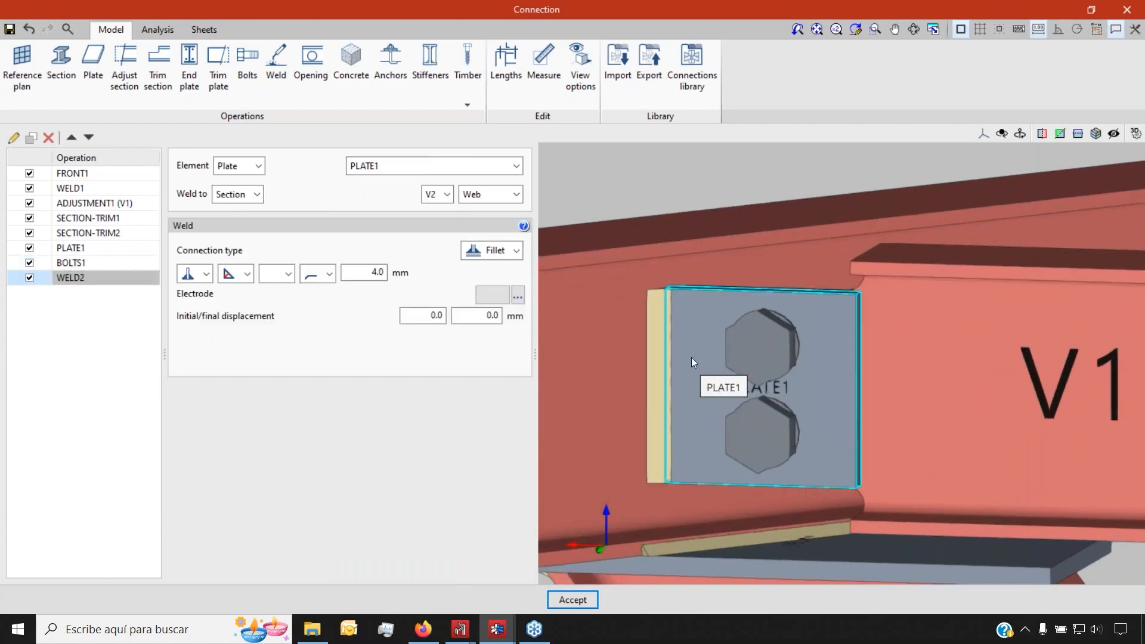
scroll(983, 404, "down", 3)
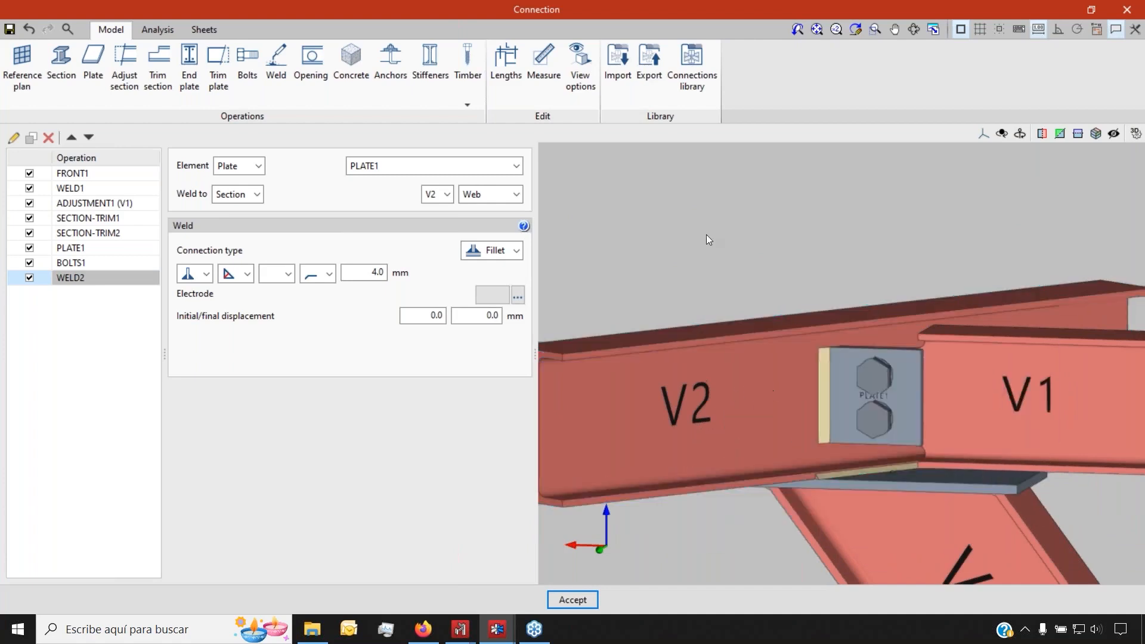
middle_click_drag(658, 249, 660, 278)
Generate loadcases from the BIM model, list the 13 combinations, then switch to CYPE 3D Frames.ed3
left_click(158, 29)
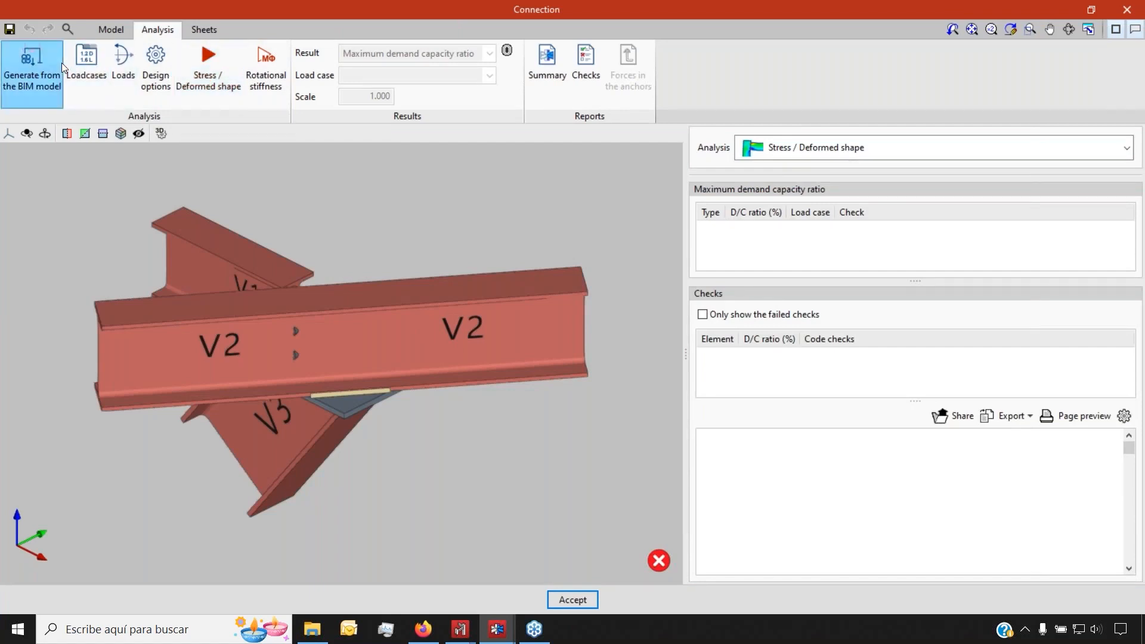
left_click(43, 91)
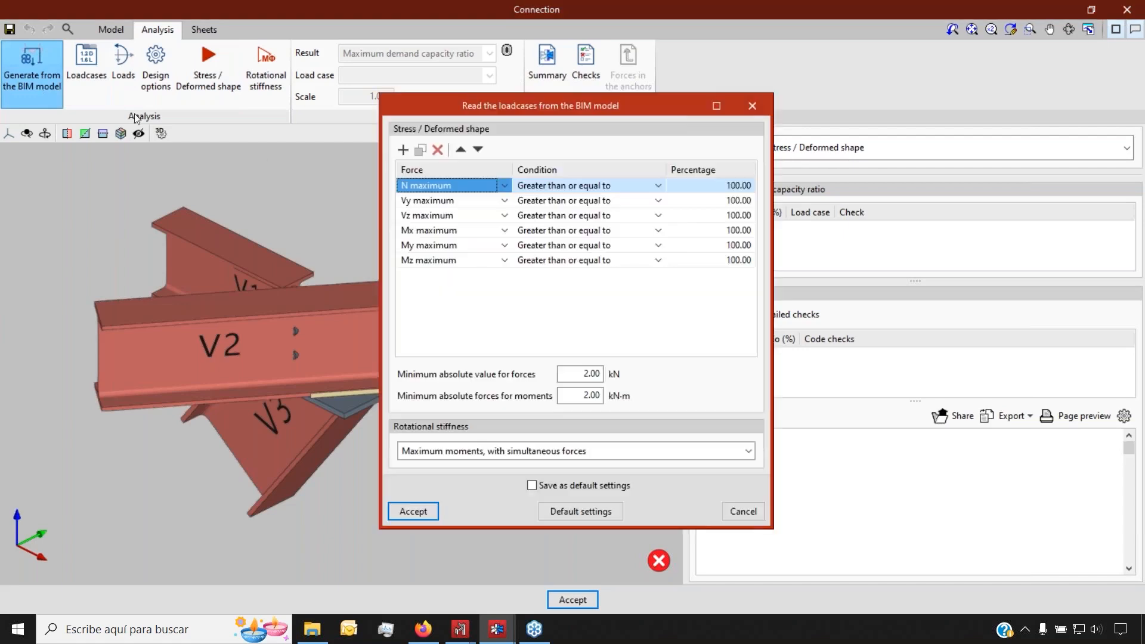
left_click(413, 511)
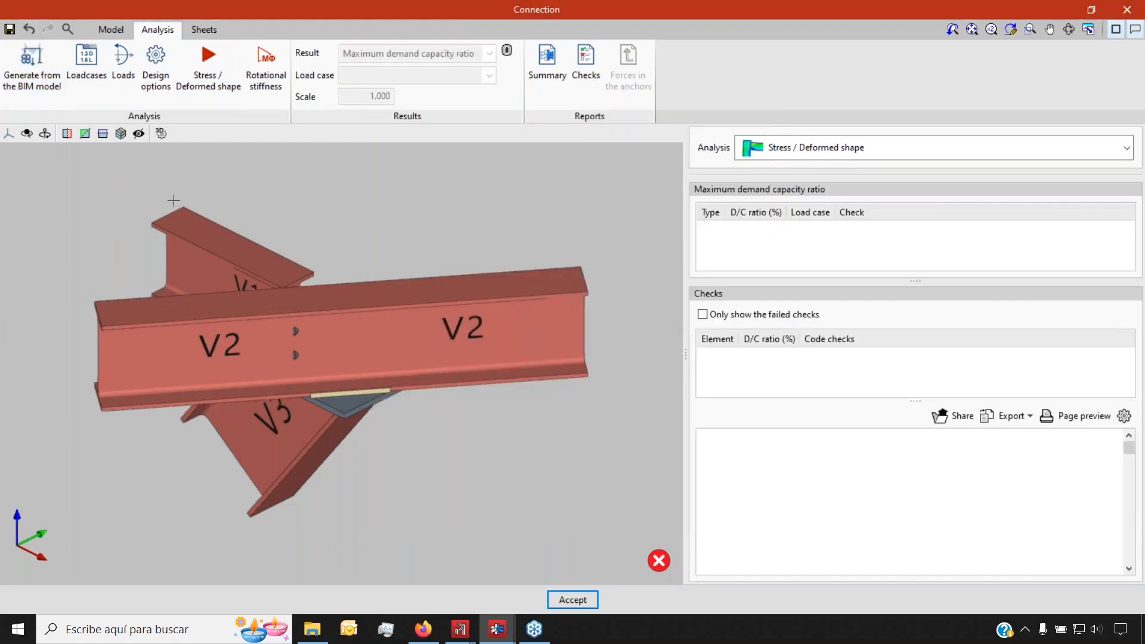
left_click(86, 77)
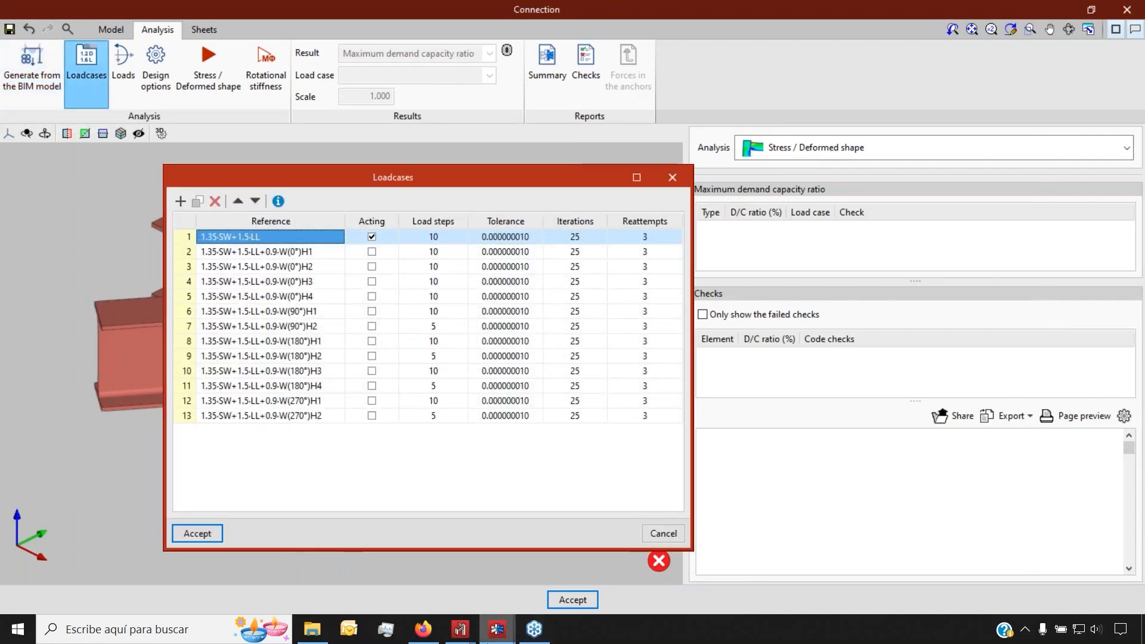
left_click(459, 629)
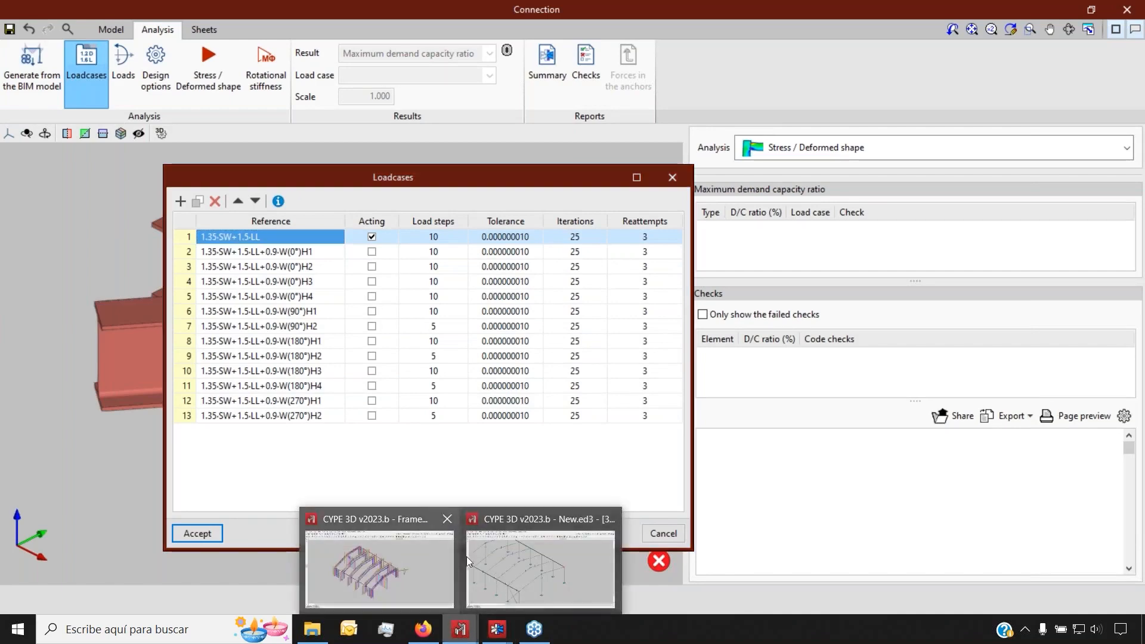
left_click(421, 559)
Check the wind loadcases under General data > Additional loadcases, closing both dialogs unchanged
left_click(40, 25)
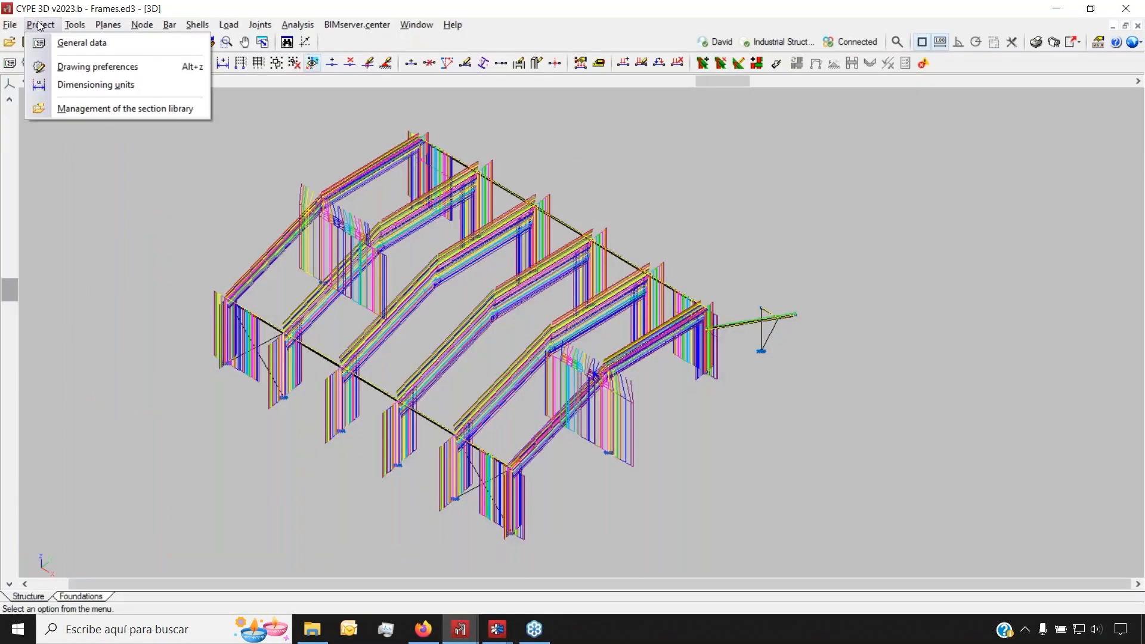
left_click(72, 42)
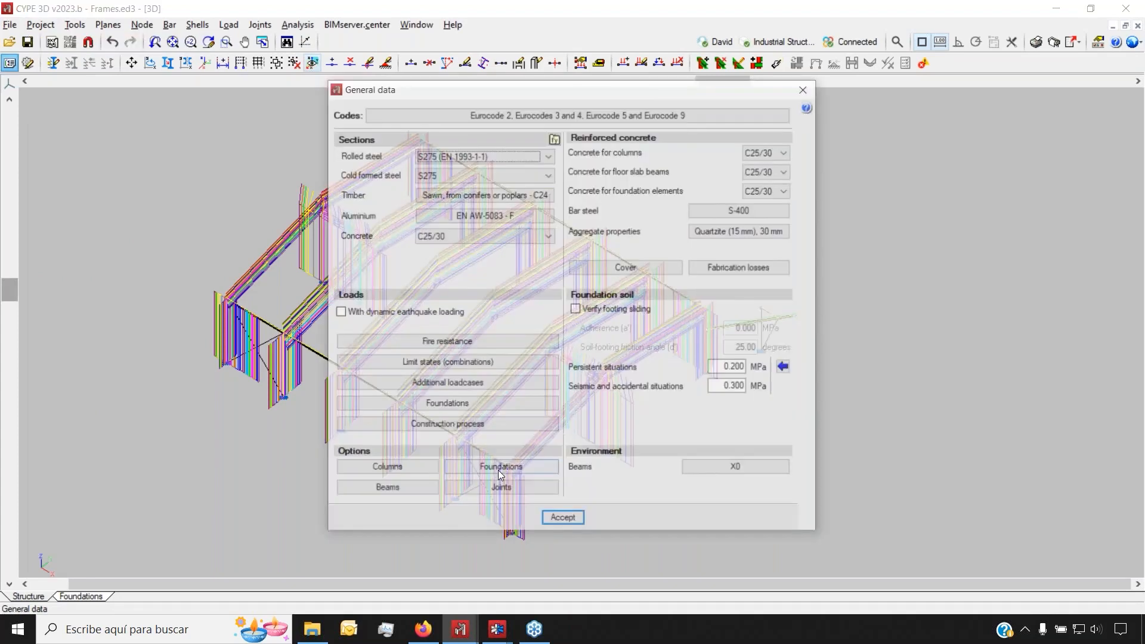
left_click(448, 382)
left_click(623, 341)
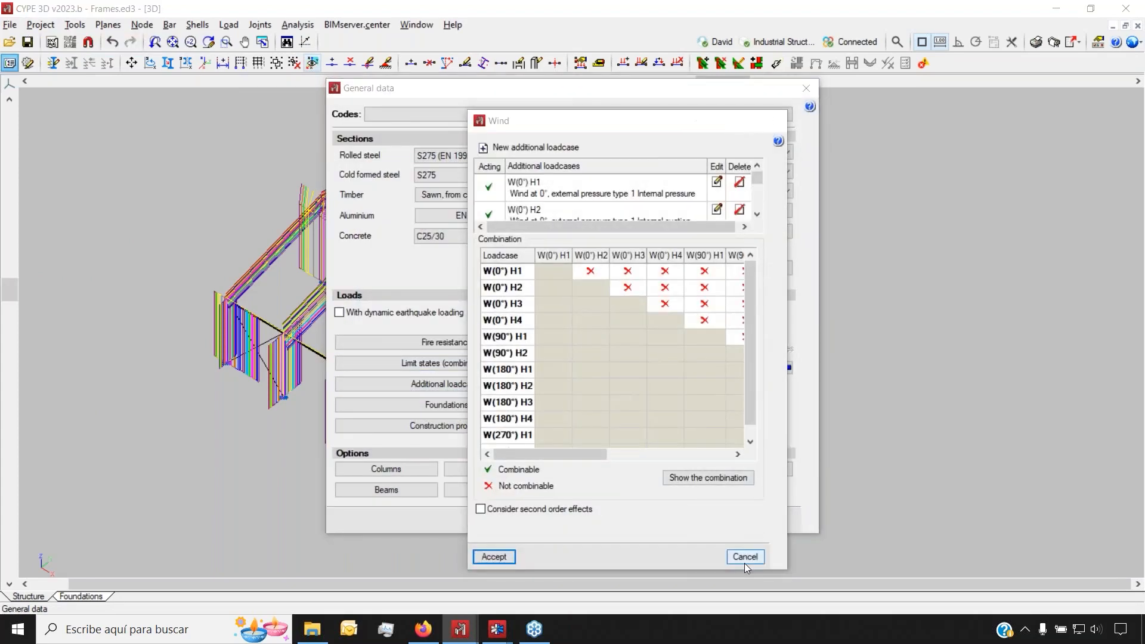
left_click(745, 556)
left_click(626, 448)
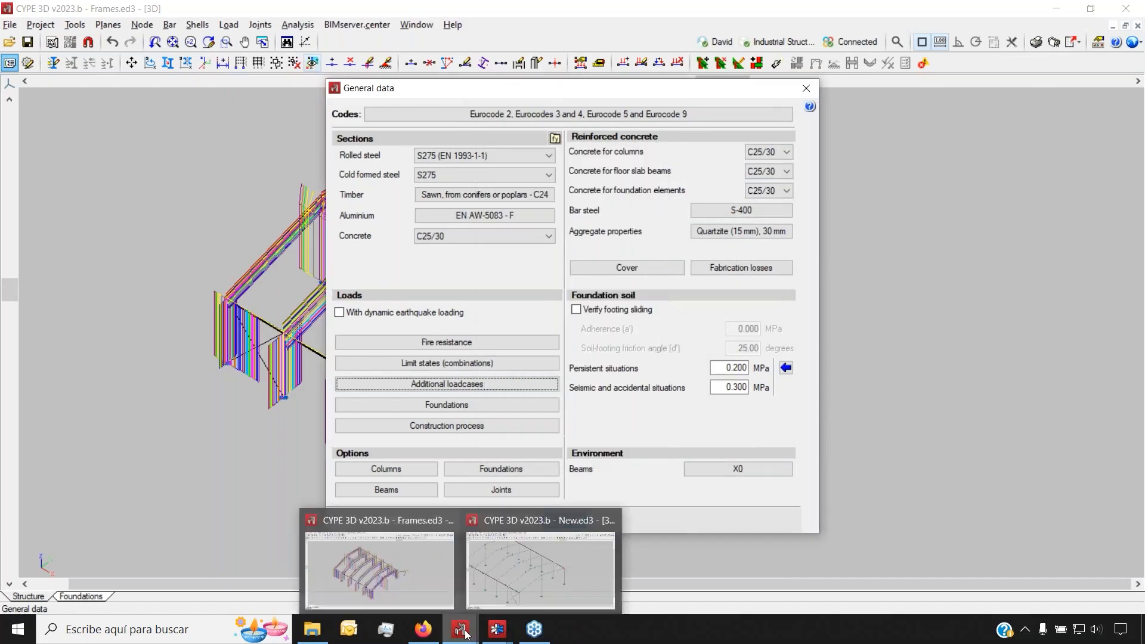
mouse_move(483, 641)
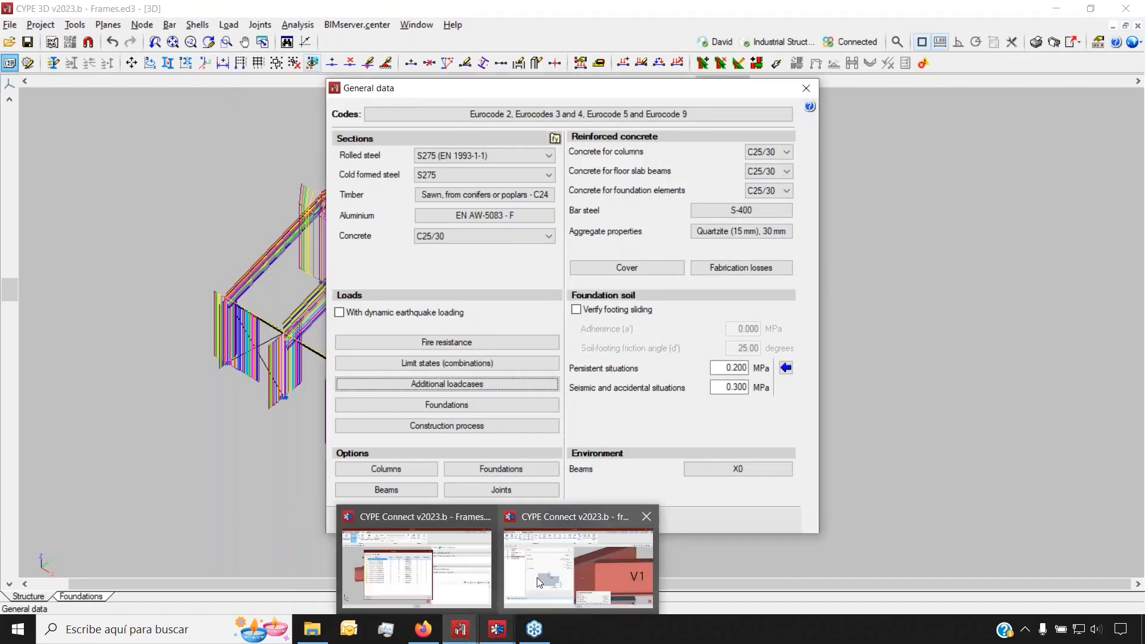
Back in CYPE Connect, close the loadcases list and show the imported forces on beam V2
left_click(455, 570)
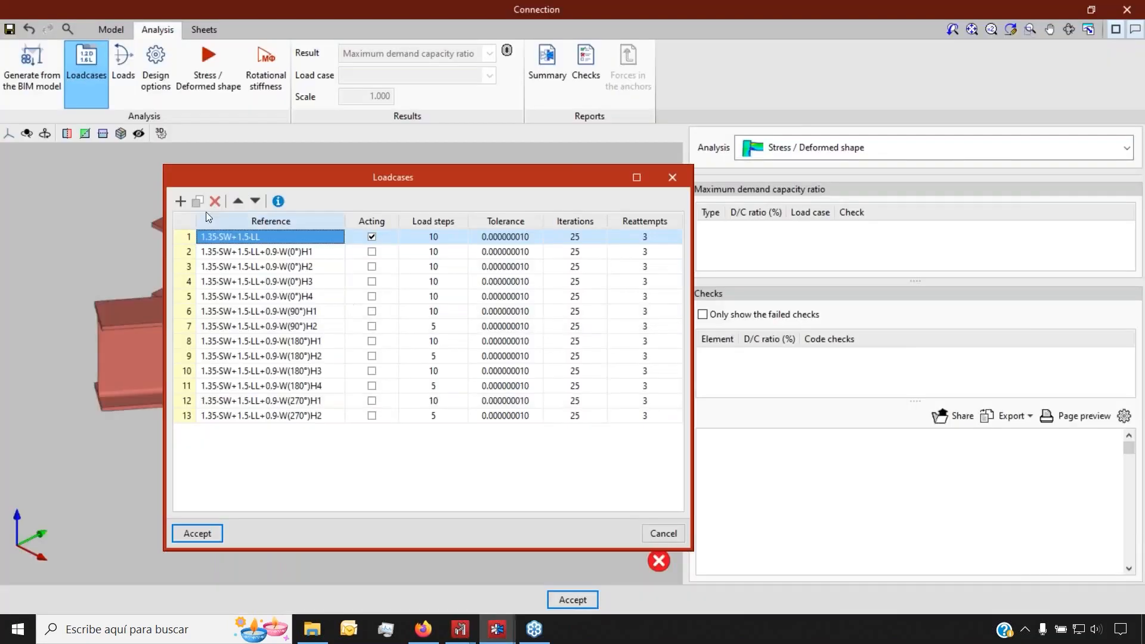
left_click(672, 177)
left_click(124, 69)
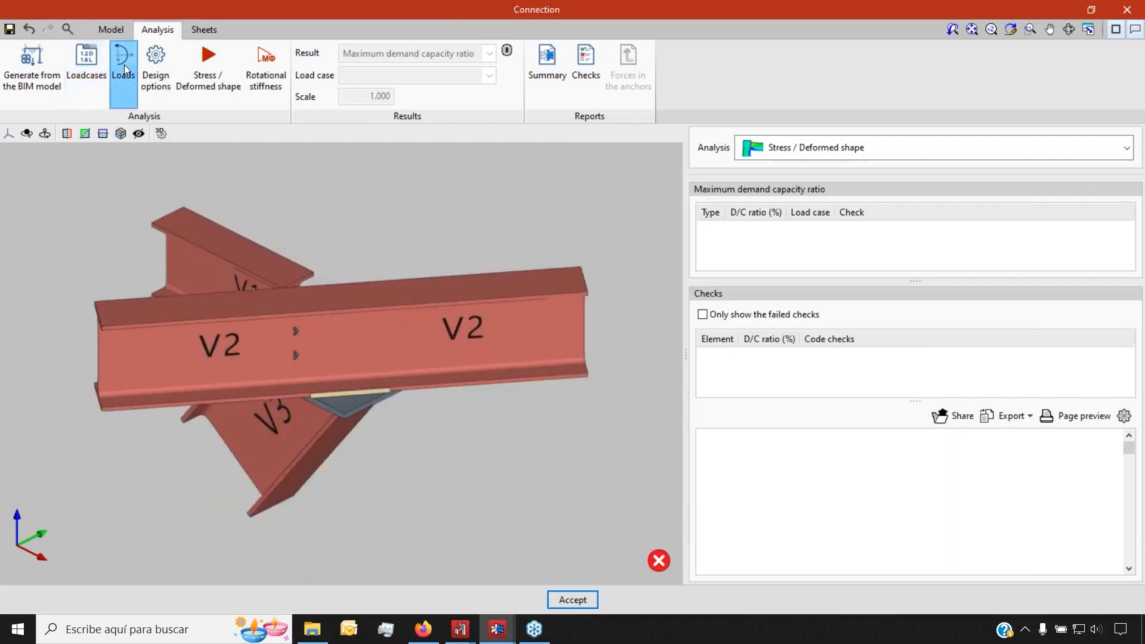
left_click(89, 254)
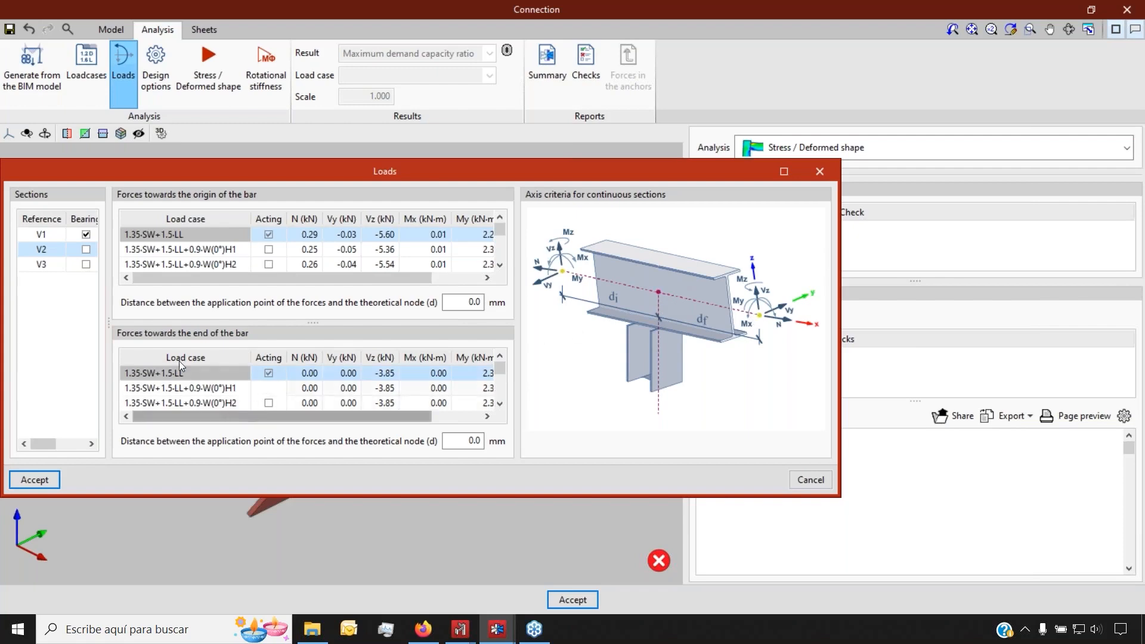
Review V3's end forces and the rotational stiffness forces, then close the Loads dialog
left_click(57, 264)
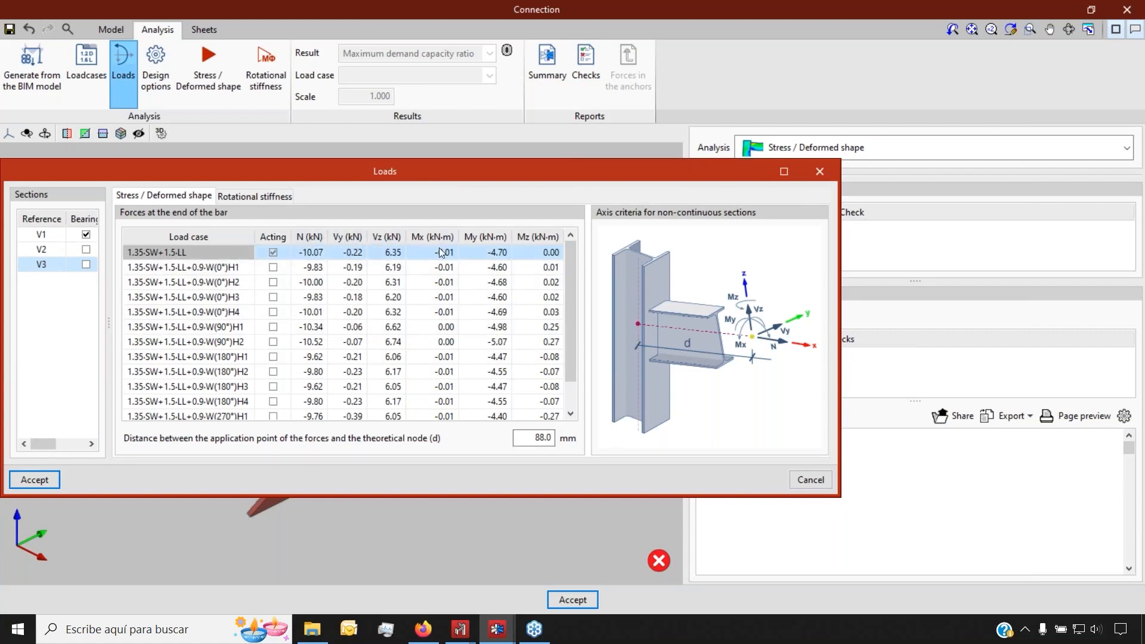
scroll(235, 293, "down", 1)
scroll(236, 331, "up", 1)
left_click(269, 198)
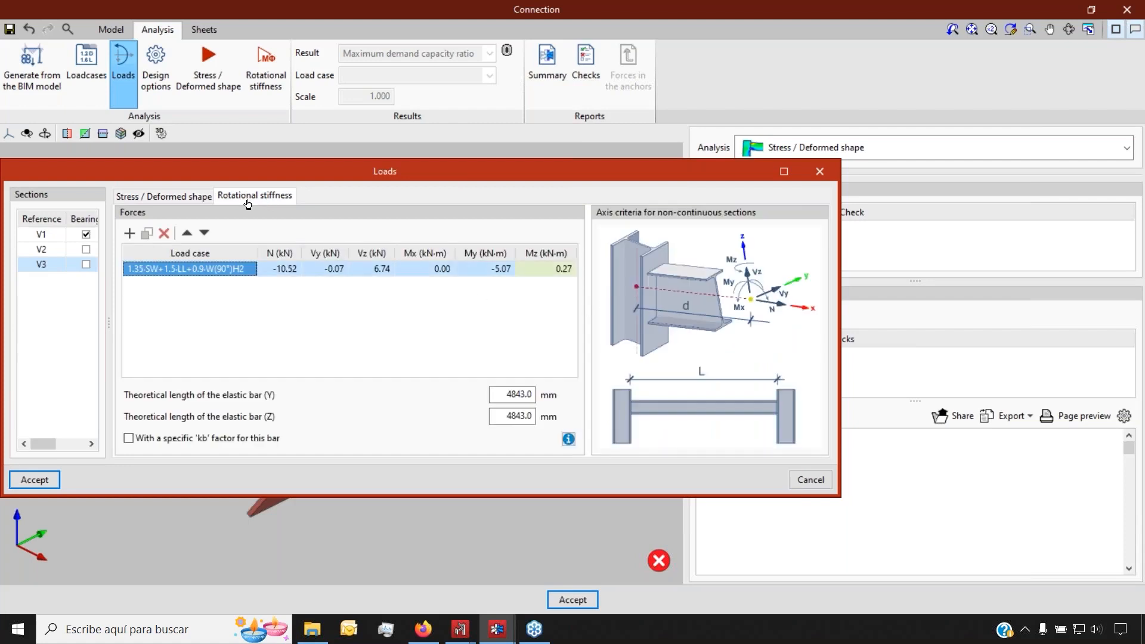
left_click(819, 173)
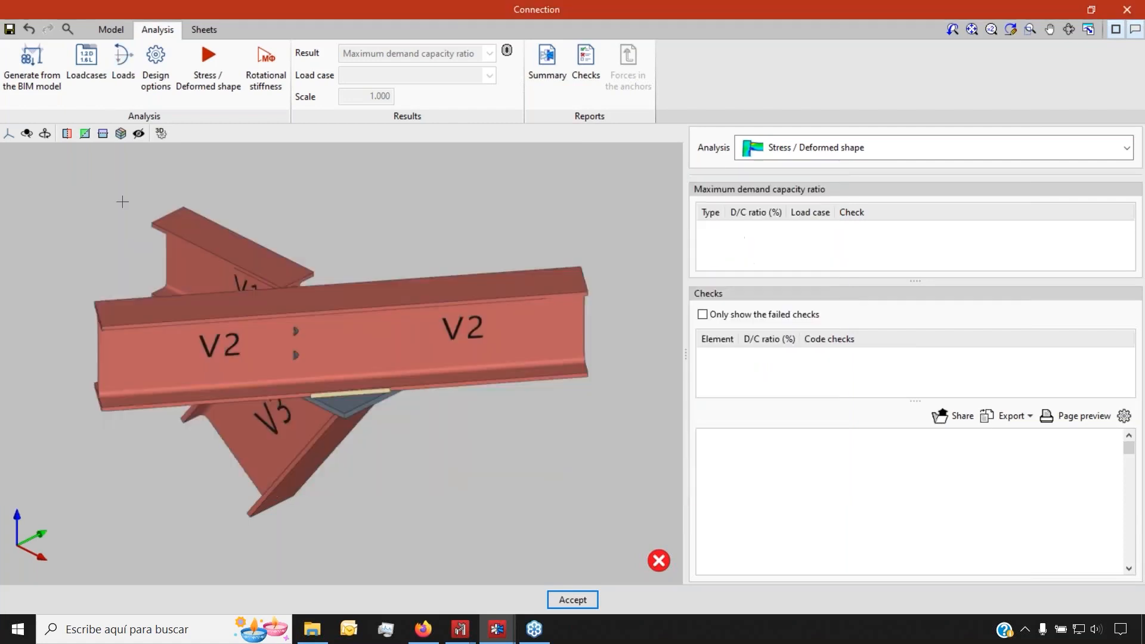
Run the Stress / Deformed shape analysis, keeping the OpenSees progress window aside until it finishes
left_click(207, 87)
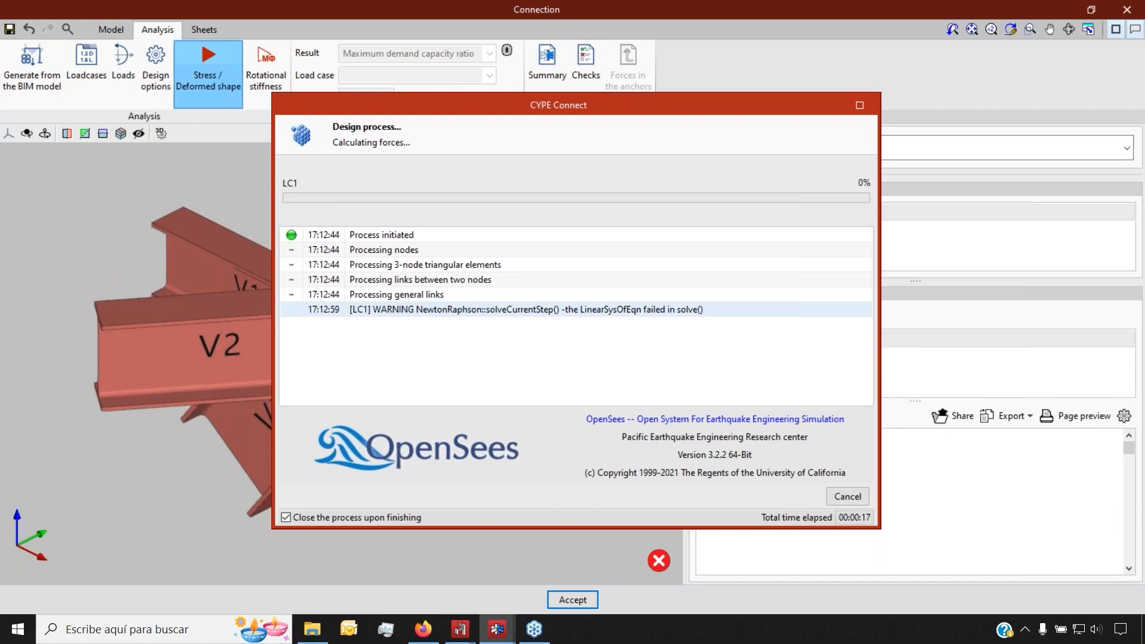
left_click_drag(372, 109, 433, 154)
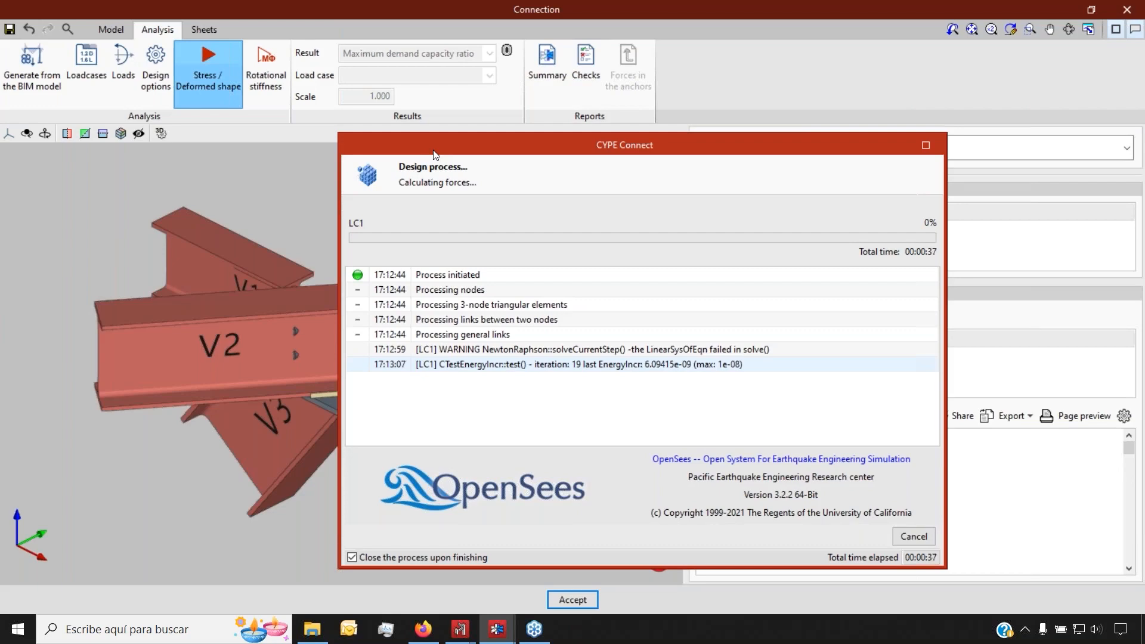
left_click_drag(434, 154, 609, 162)
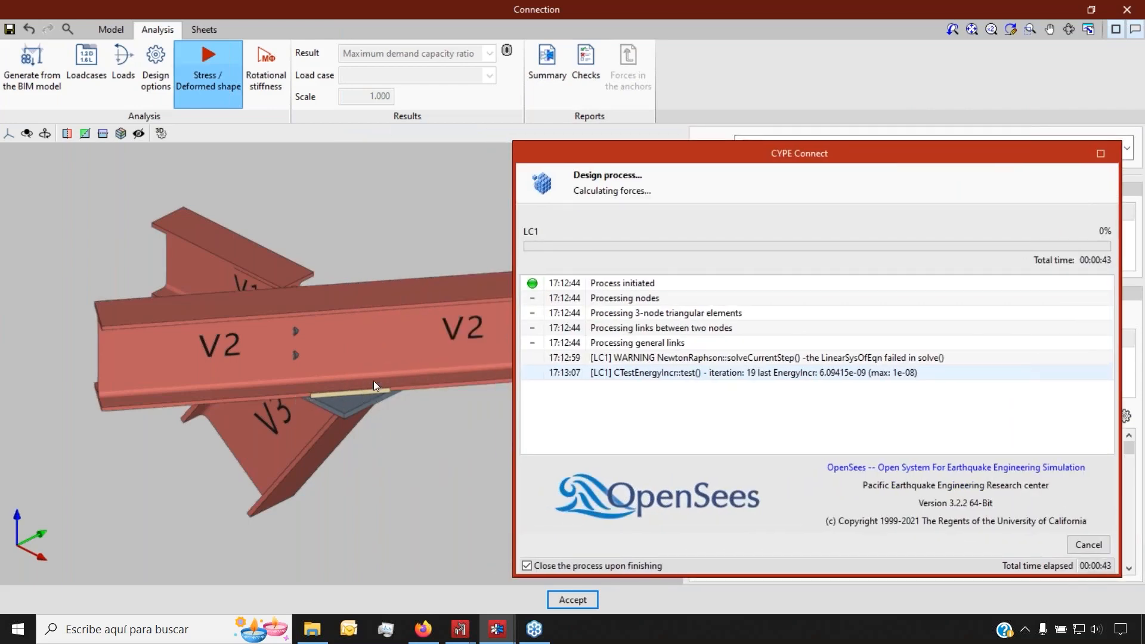
left_click_drag(640, 160, 320, 164)
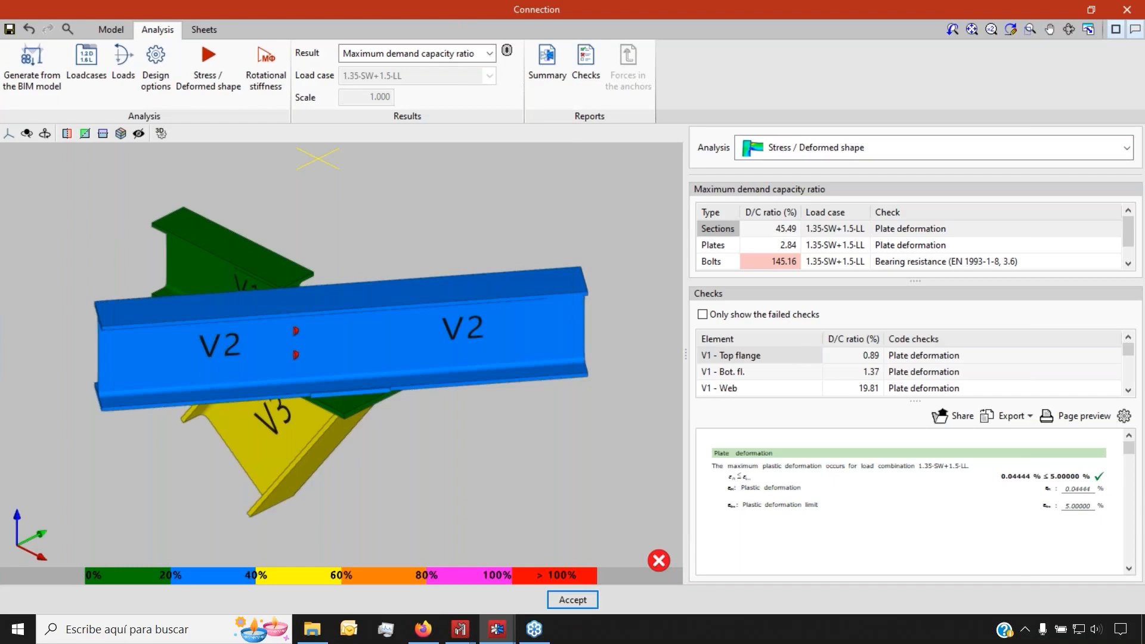
Orbit to an isometric view and plot Von Mises stress on the connection
right_click_drag(426, 254, 200, 245)
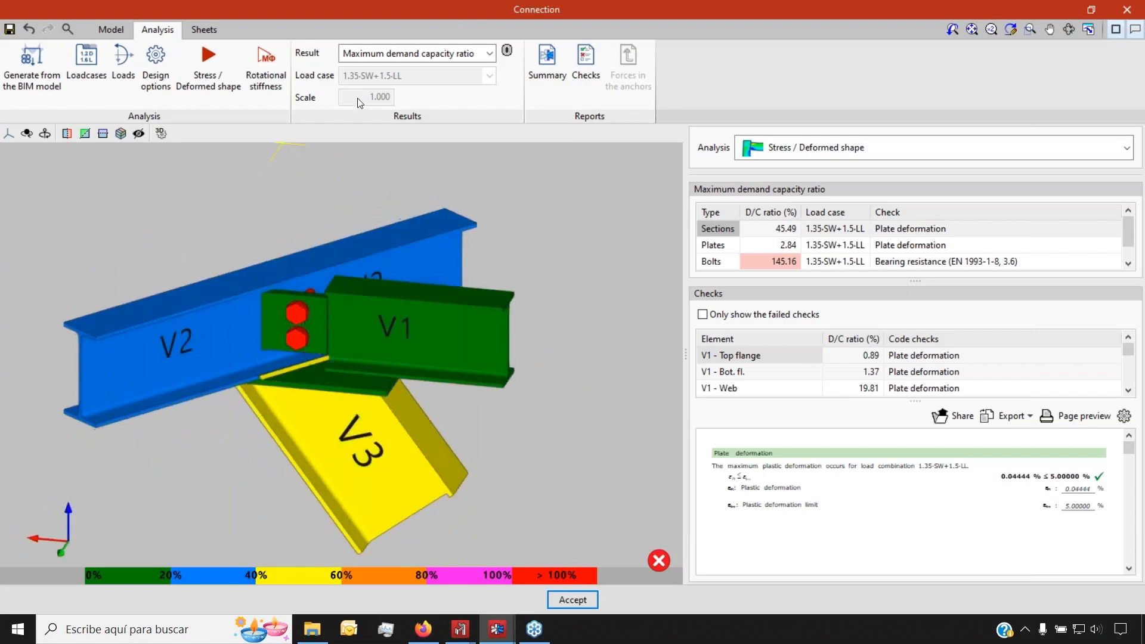
left_click(441, 55)
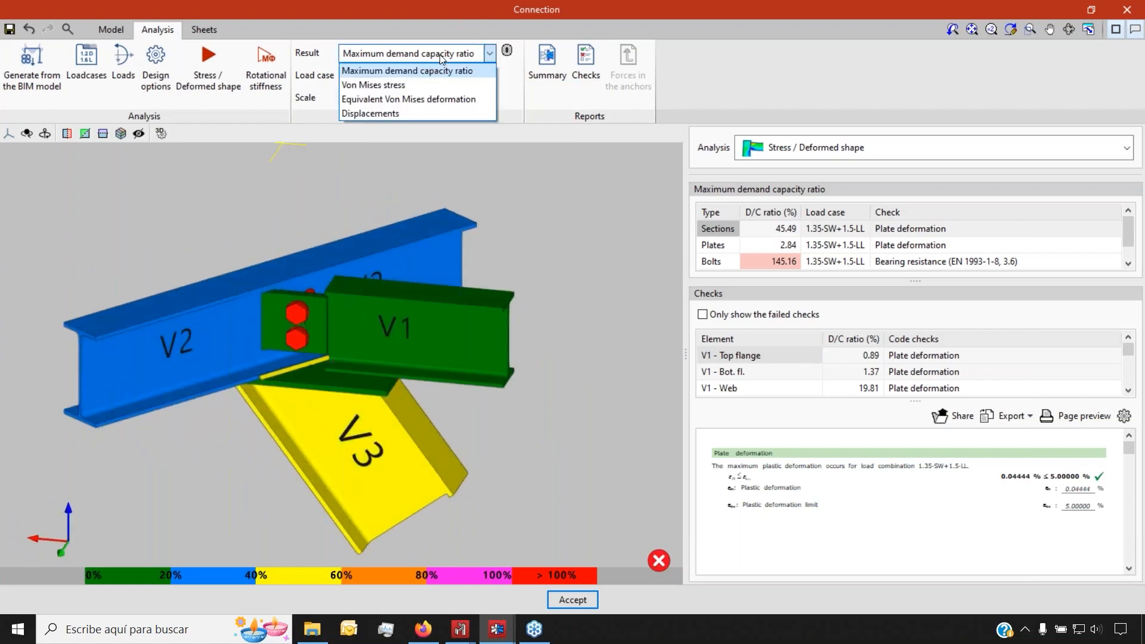
left_click(411, 85)
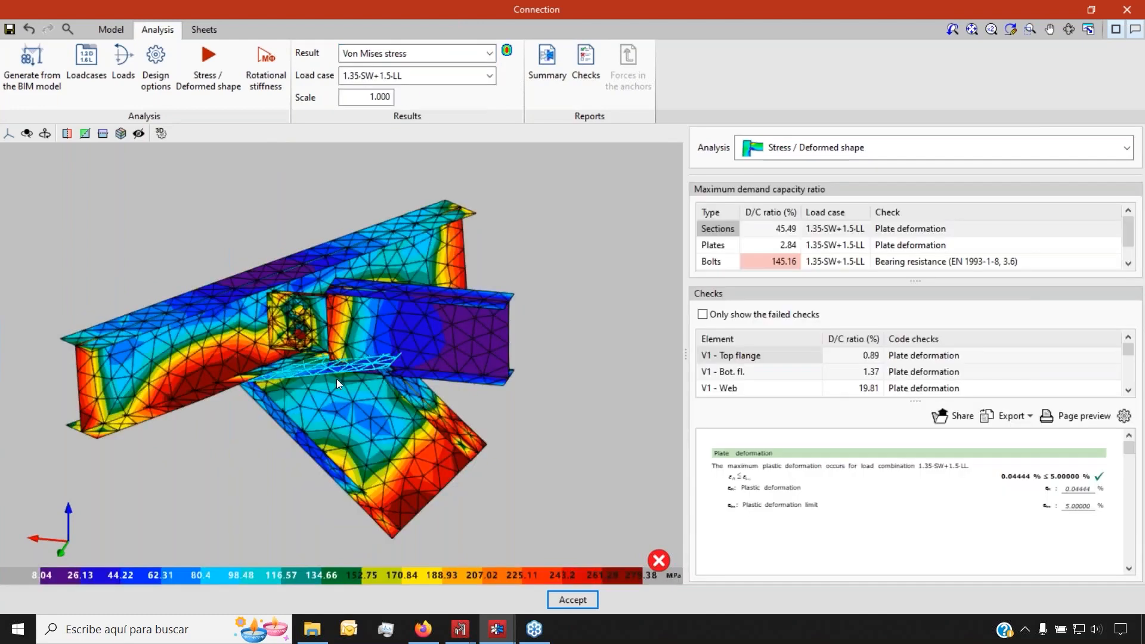
scroll(230, 322, "up", 2)
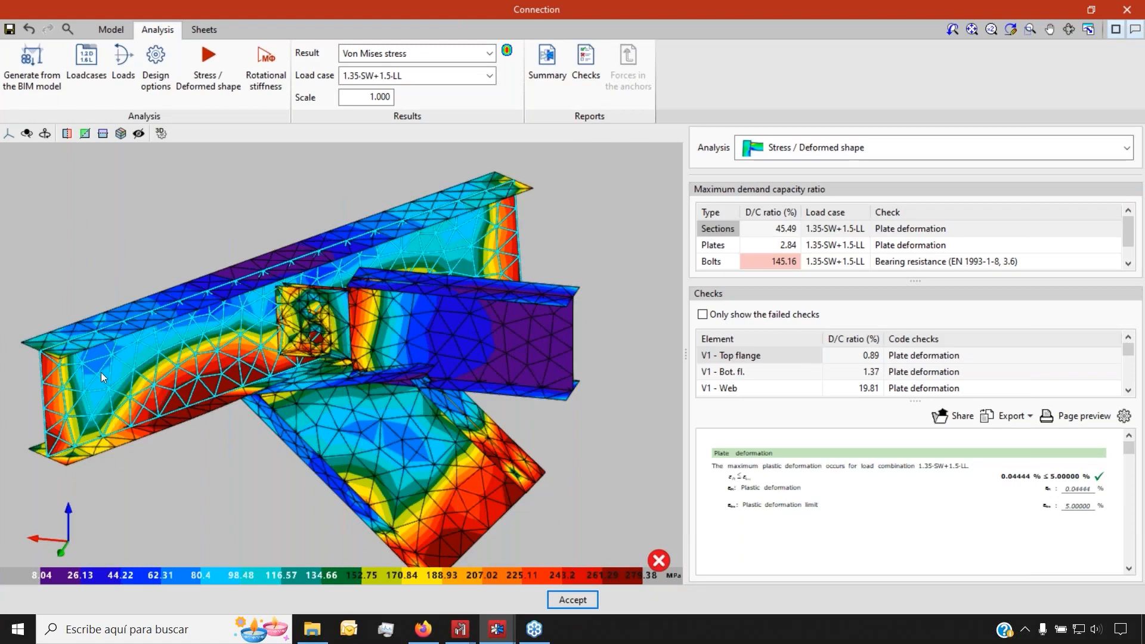
Try deformation scales of 10 and 5, then reset the scale to 1
left_click(370, 97)
type("10")
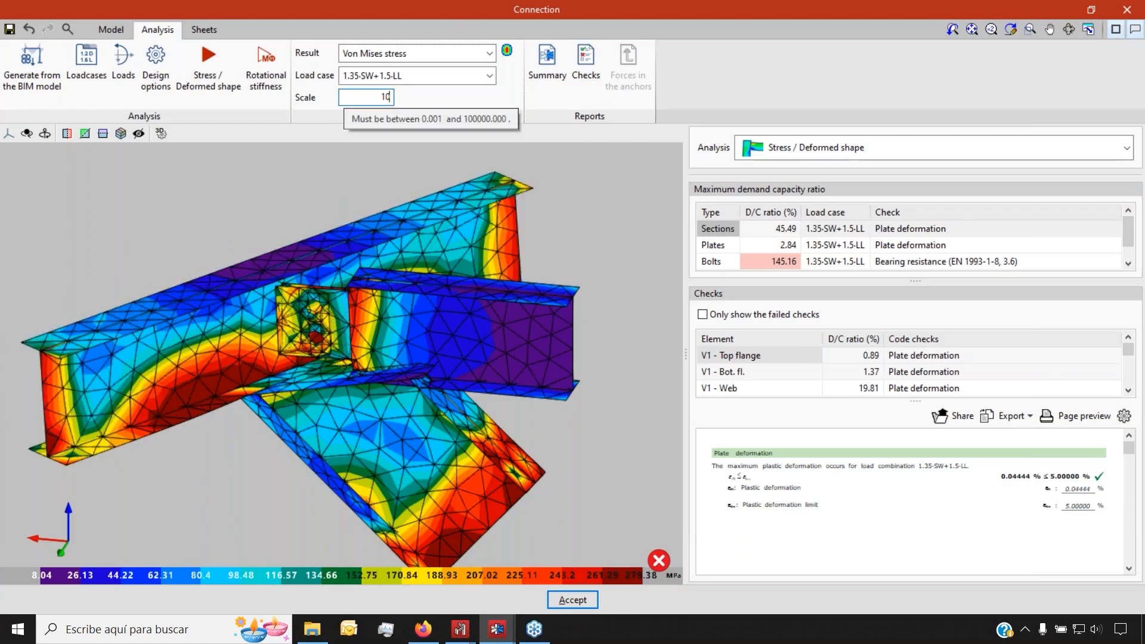
key("Return")
type("5")
key("Return")
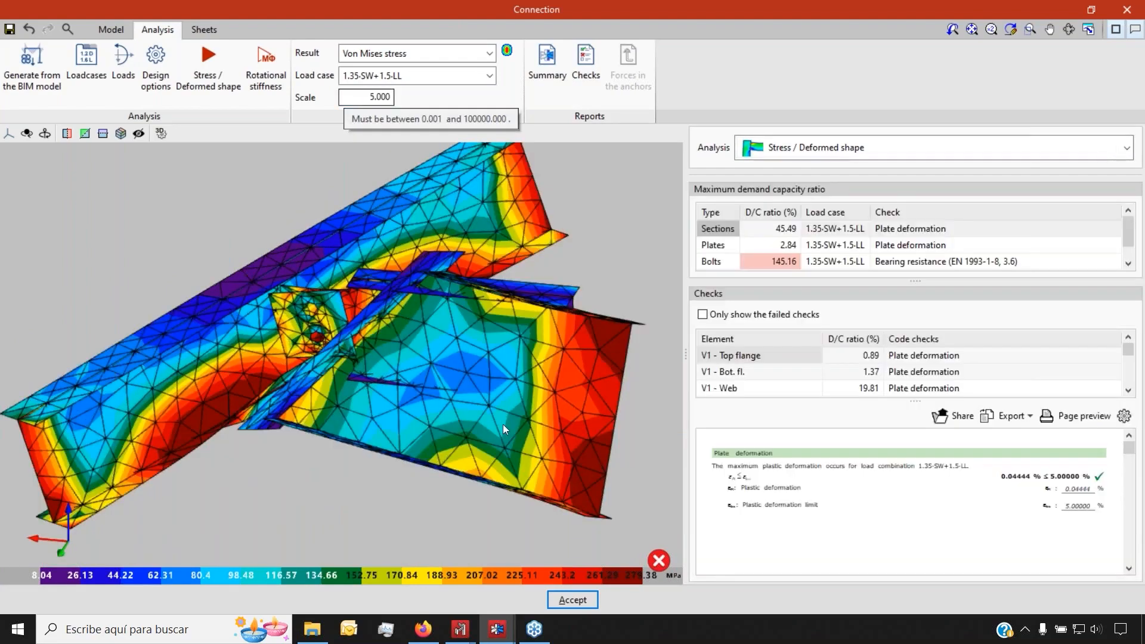
middle_click_drag(459, 432, 444, 377, "shift")
left_click(367, 99)
type("1")
key("Tab")
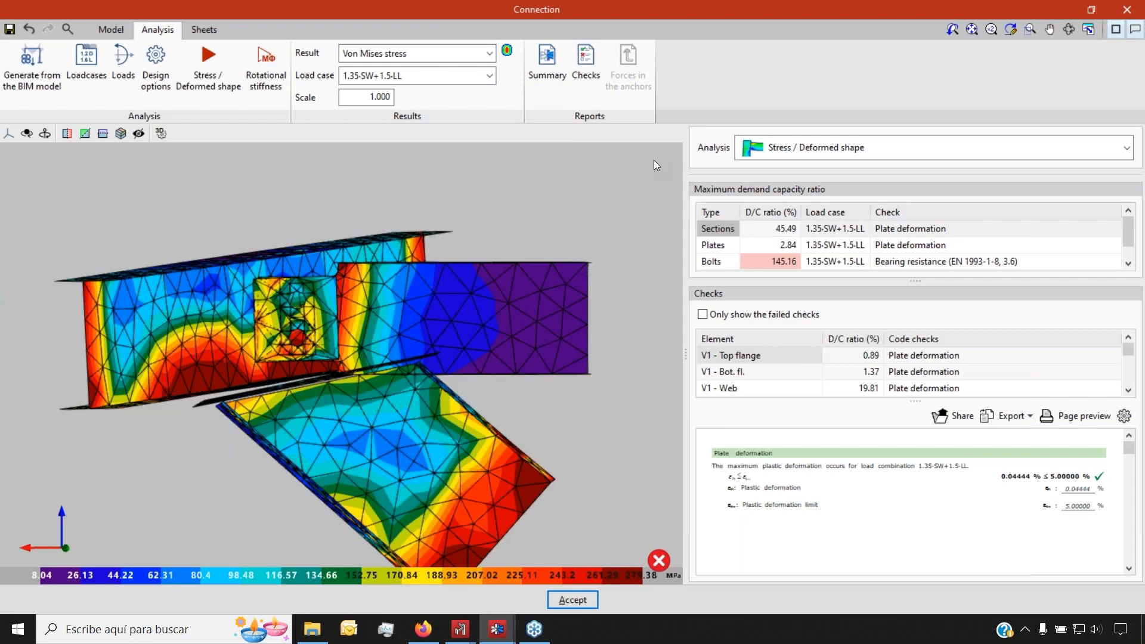
Review the beam, plate, FRONT1 deformation, bolt shear, flange weld and bolt checks
left_click(721, 233)
left_click(717, 246)
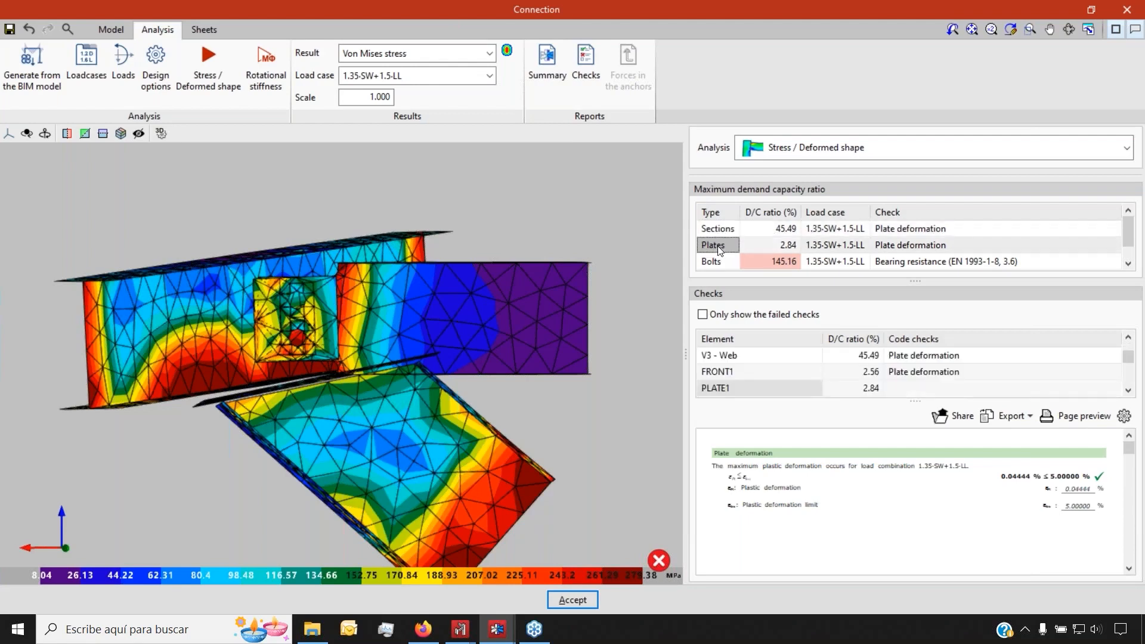
left_click(749, 370)
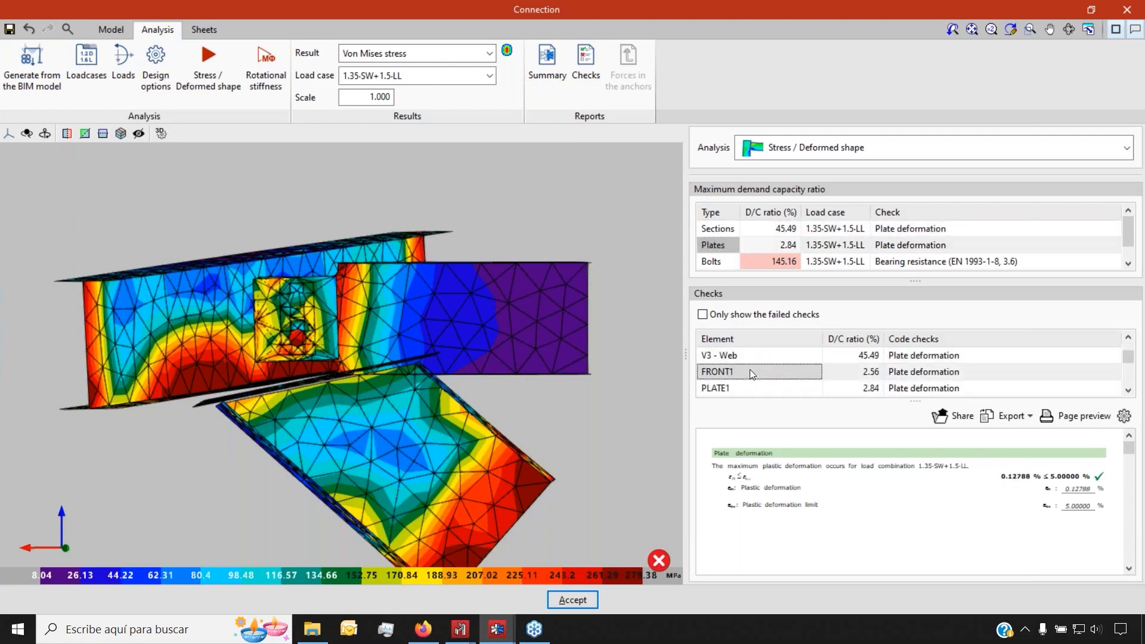
scroll(755, 356, "down", 3)
left_click(757, 370)
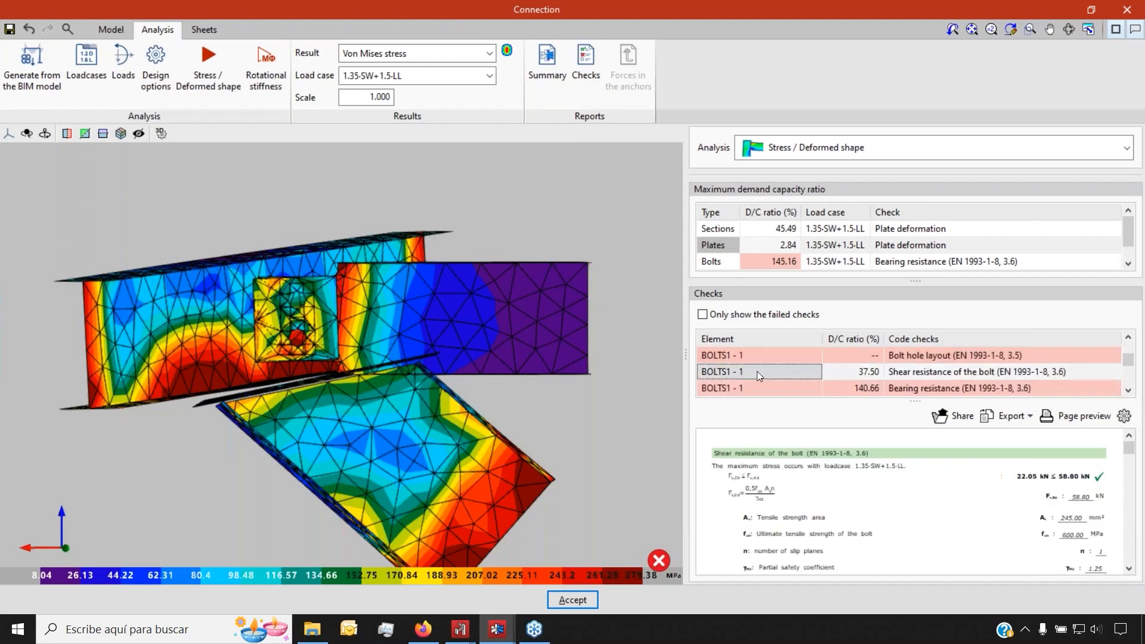
scroll(759, 372, "down", 3)
left_click(759, 372)
scroll(759, 372, "down", 1)
left_click(759, 372)
scroll(965, 513, "down", 5)
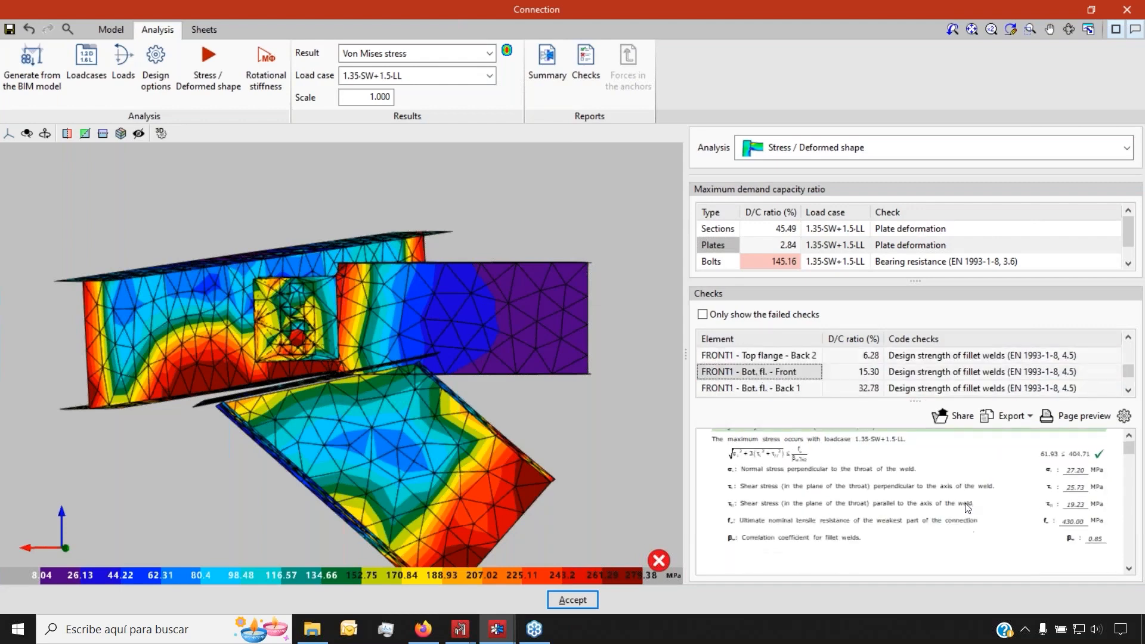
scroll(897, 491, "up", 3)
left_click(724, 262)
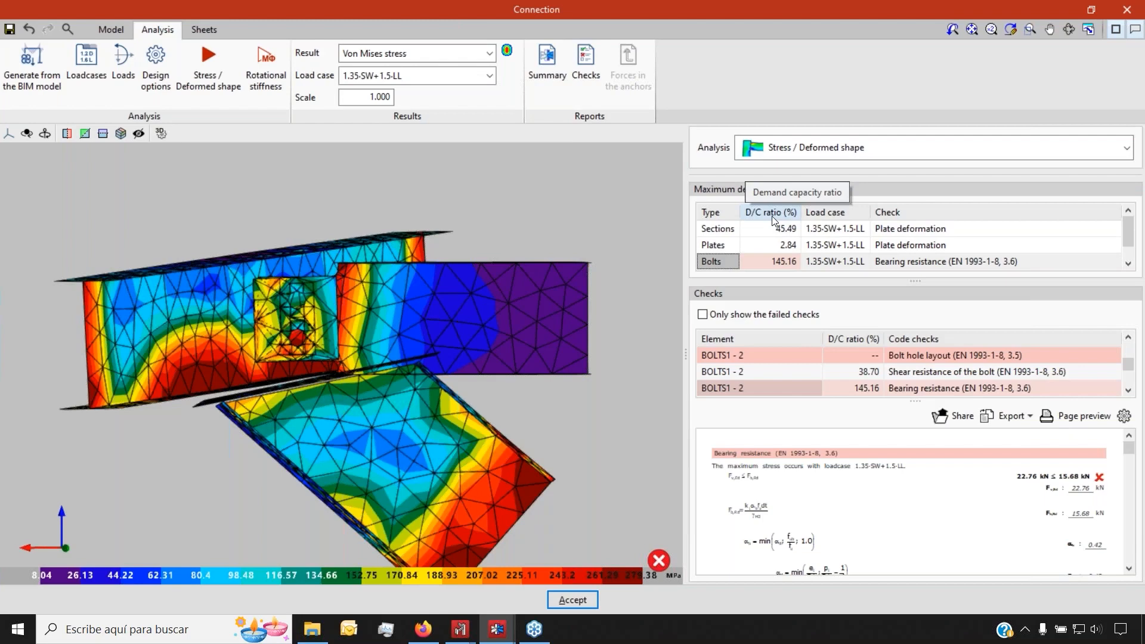
Colour the model by maximum demand/capacity ratio and preview the bolt hole layout check page
left_click(405, 54)
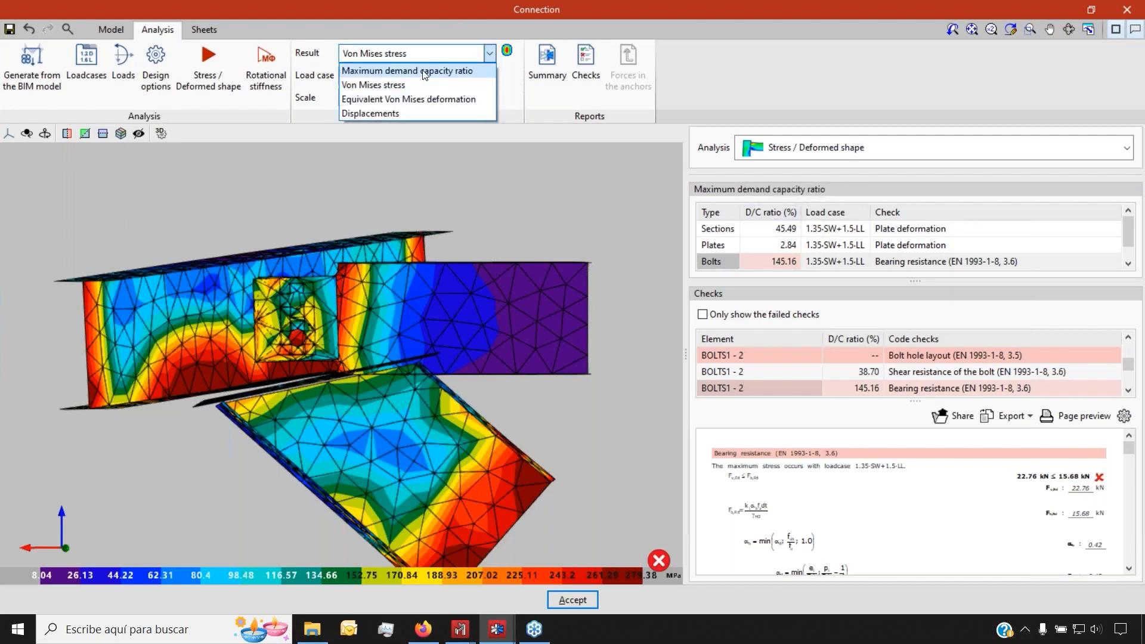
left_click(424, 71)
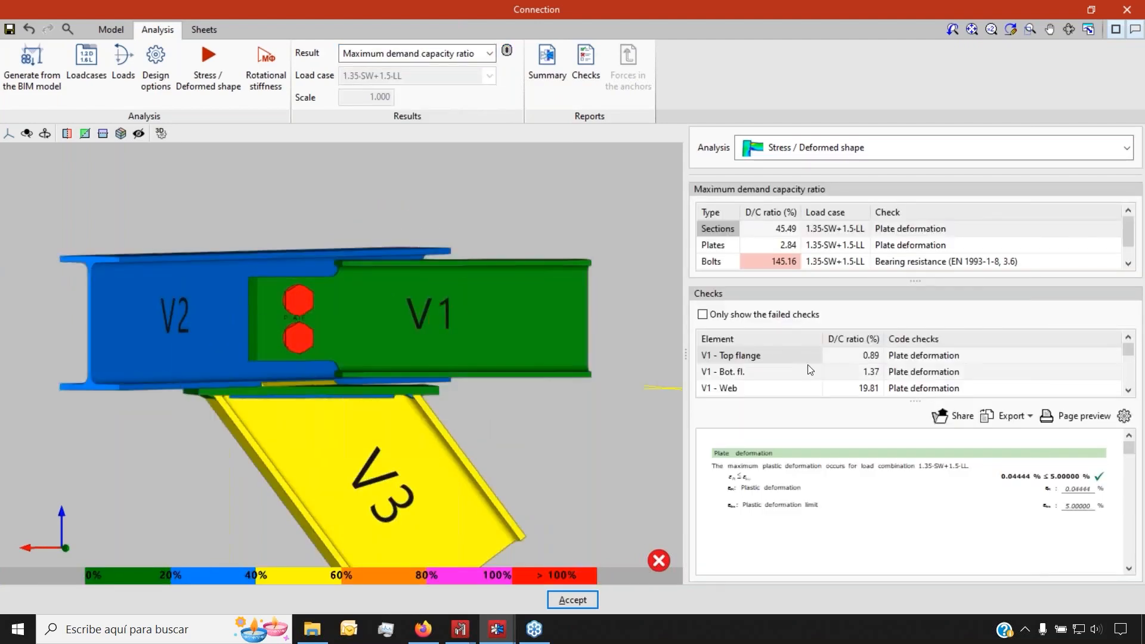
left_click(783, 261)
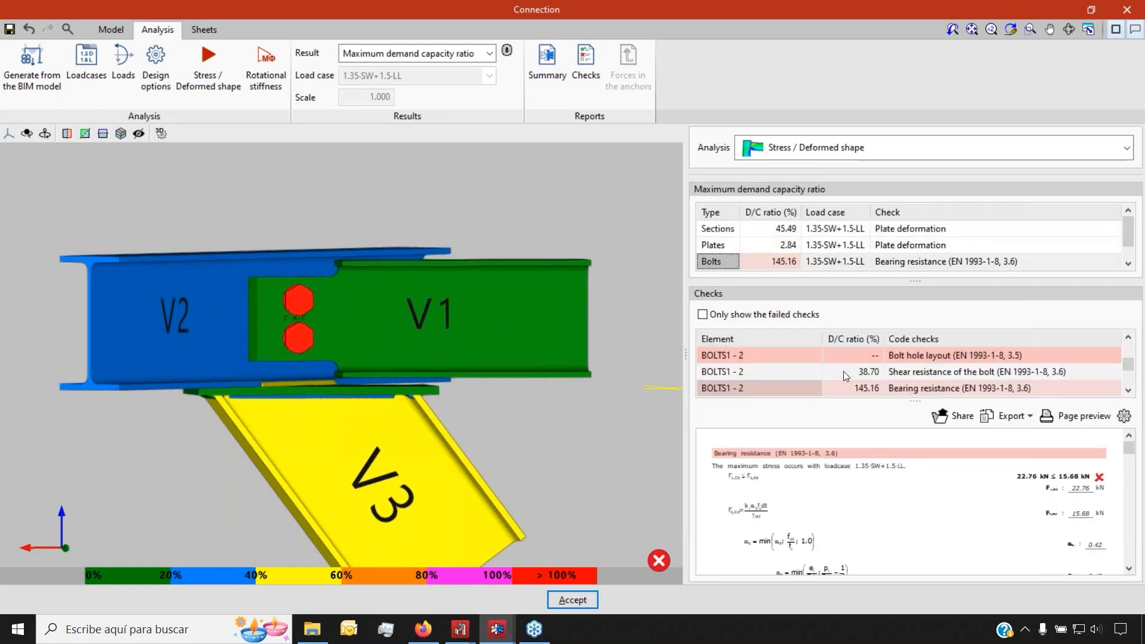
left_click(940, 356)
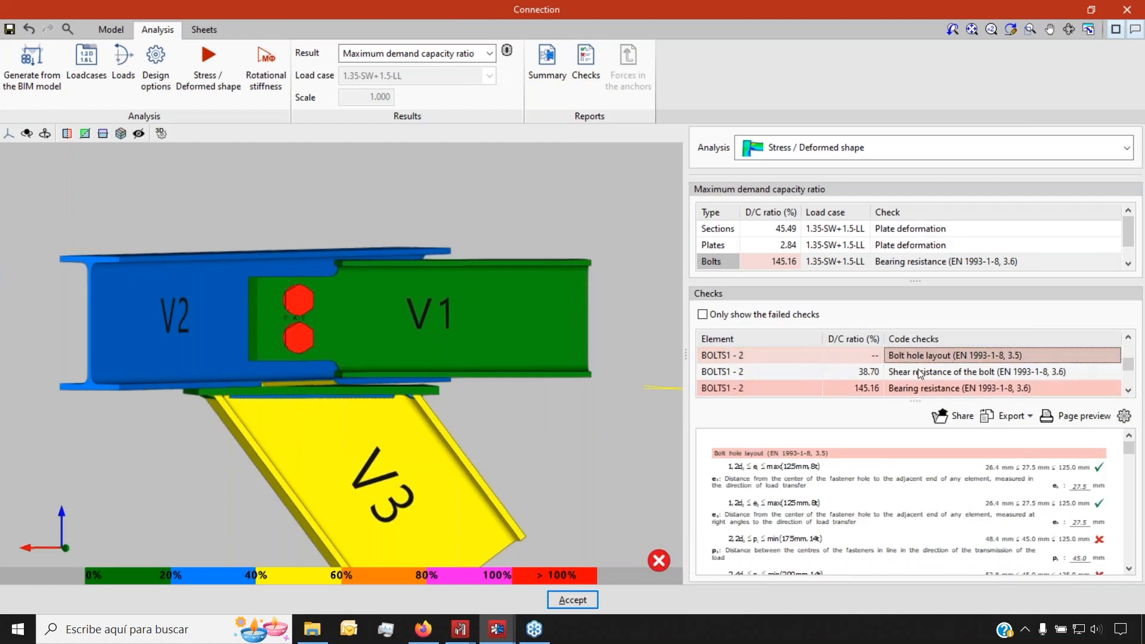
scroll(941, 495, "down", 2)
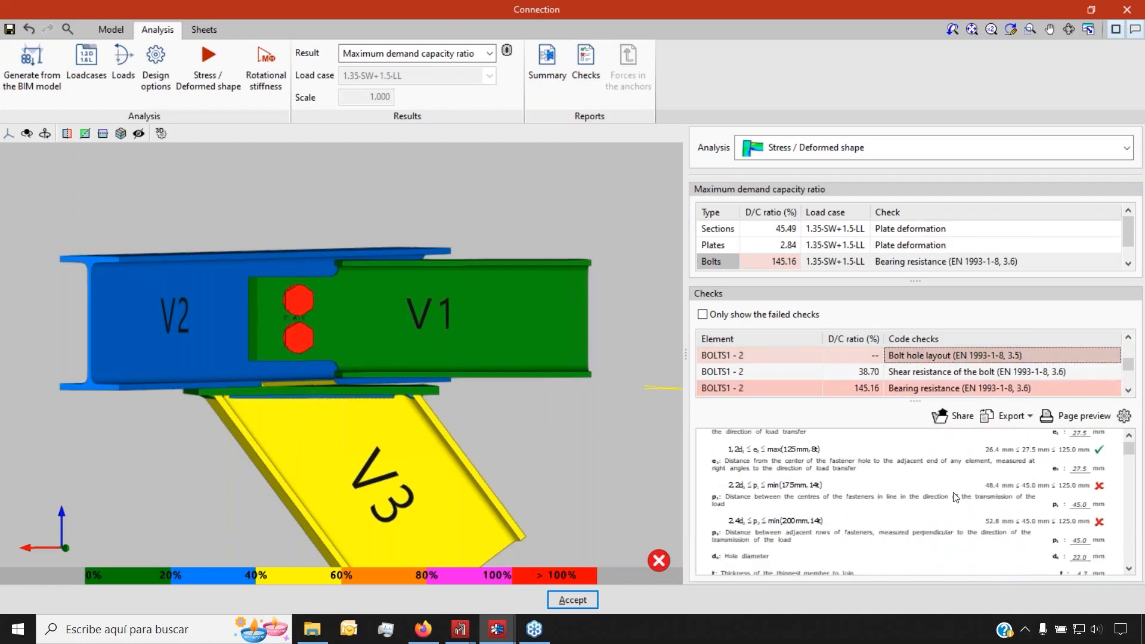
left_click(1078, 416)
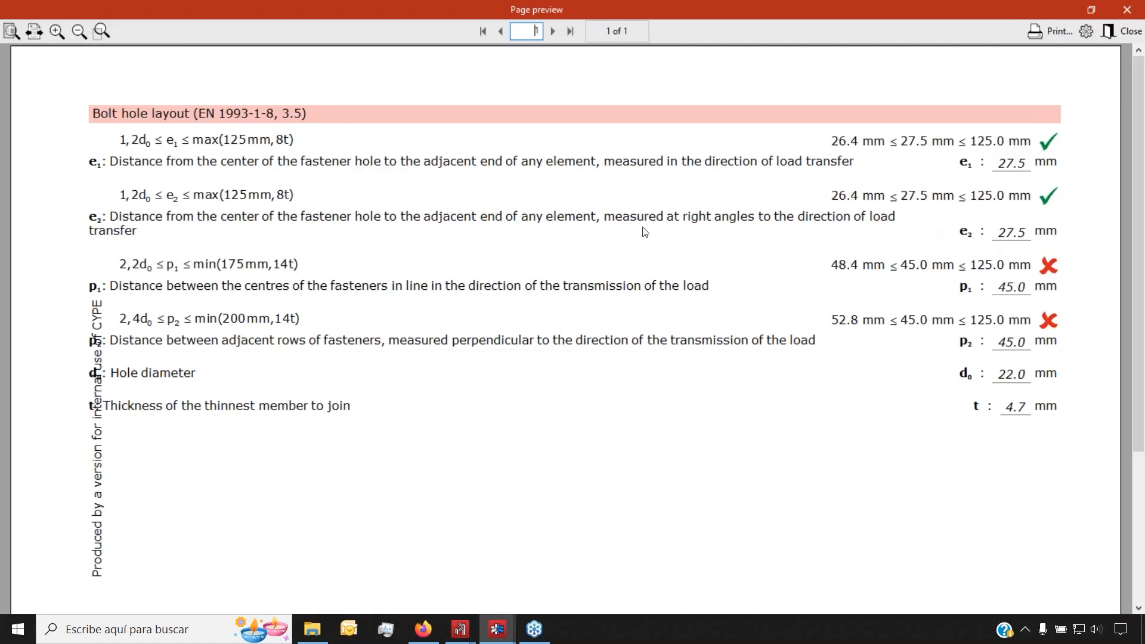
Close the preview, then generate and review the connection summary report including loads
left_click(1127, 10)
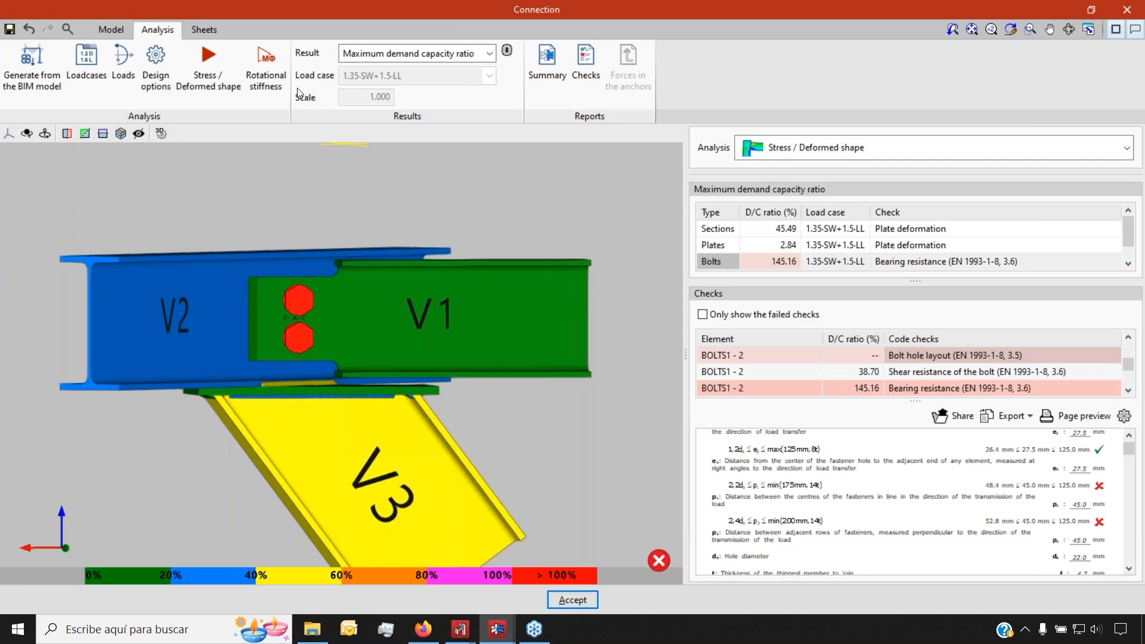
left_click(546, 65)
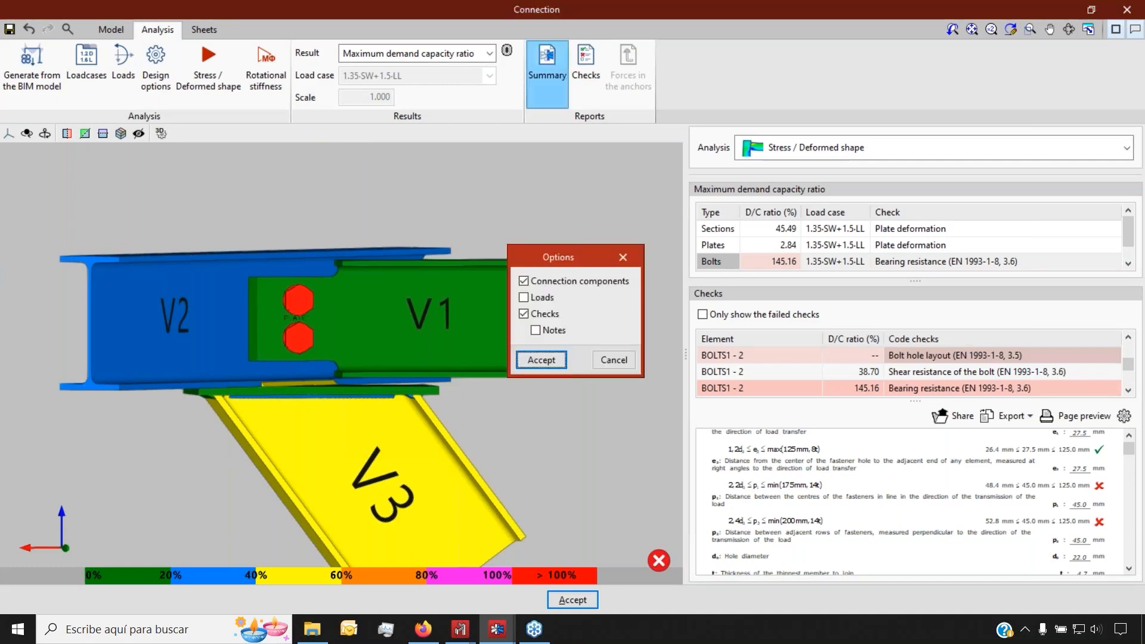
left_click(524, 298)
left_click(541, 359)
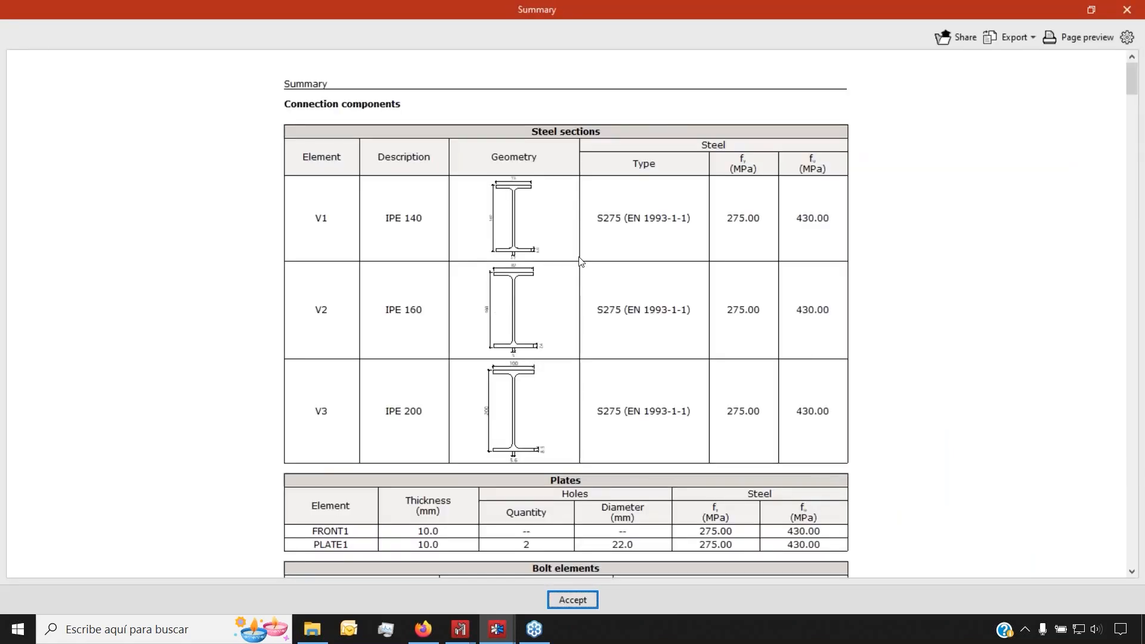
scroll(567, 255, "down", 3)
scroll(567, 255, "down", 15)
scroll(496, 311, "down", 8)
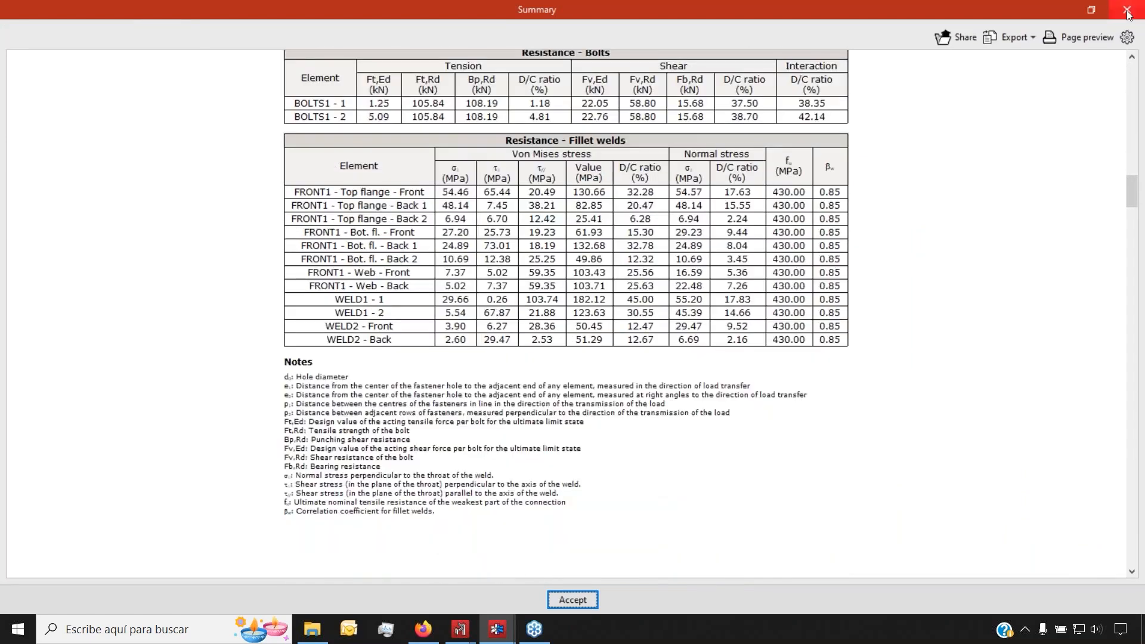
left_click(1126, 11)
Review the full checks report and its export formats, then close it
left_click(587, 76)
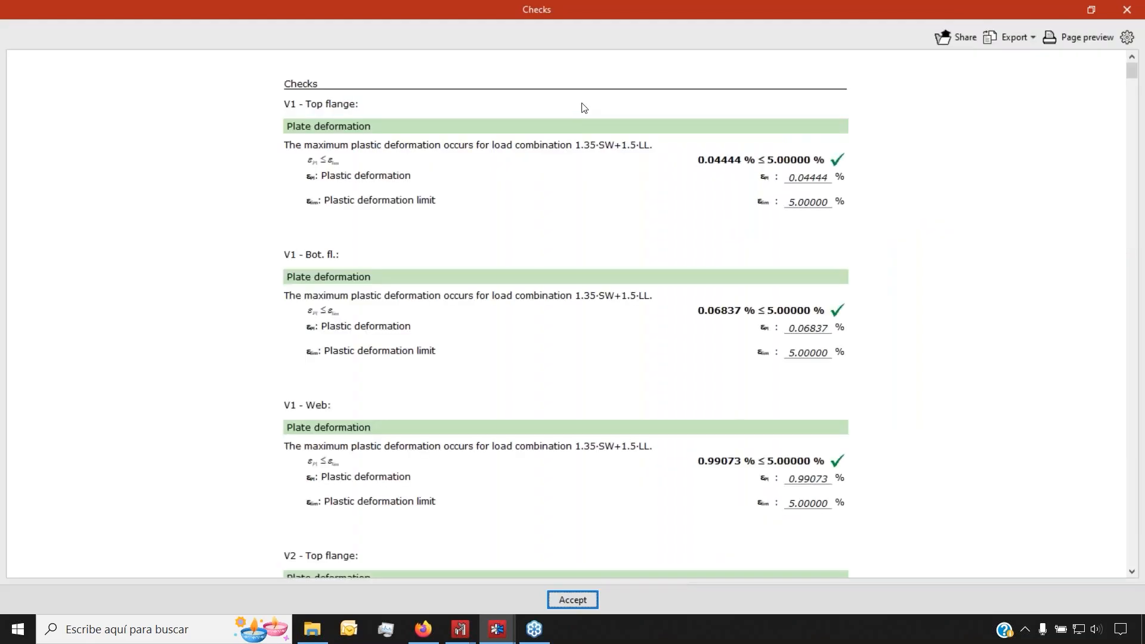
scroll(607, 231, "down", 15)
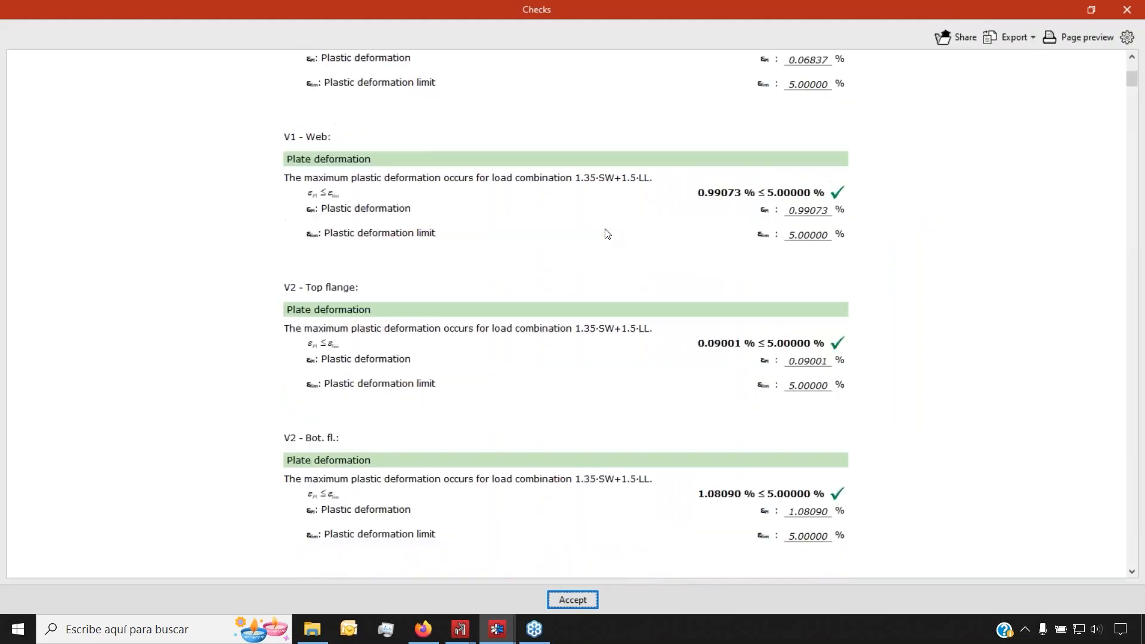
scroll(607, 232, "down", 20)
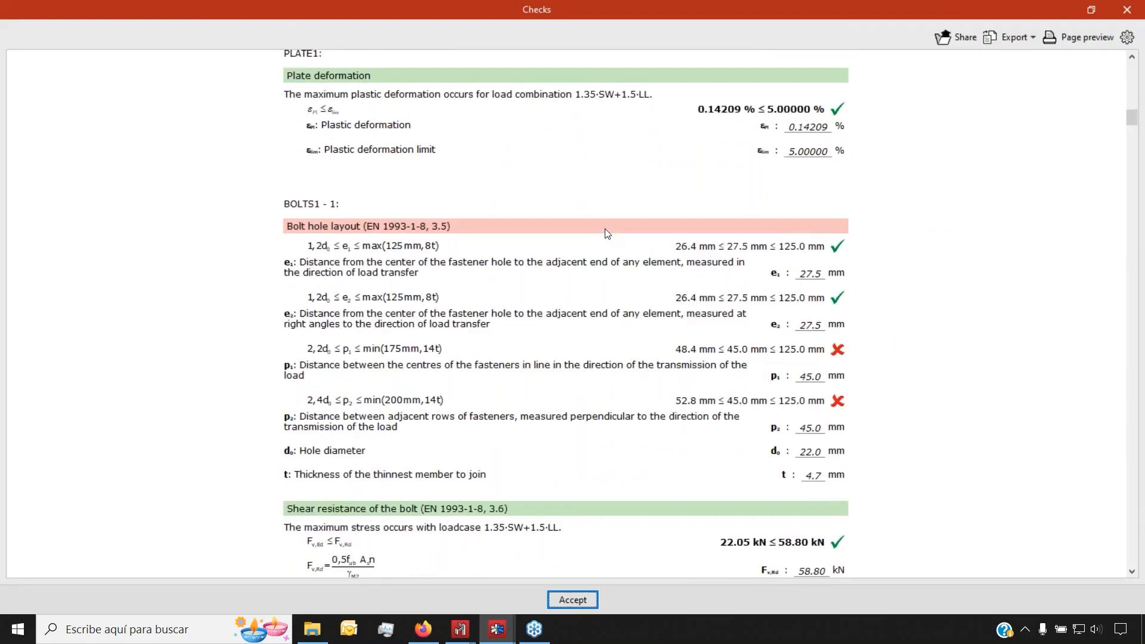
scroll(607, 232, "down", 5)
scroll(607, 233, "up", 15)
scroll(607, 232, "down", 6)
left_click(1033, 35)
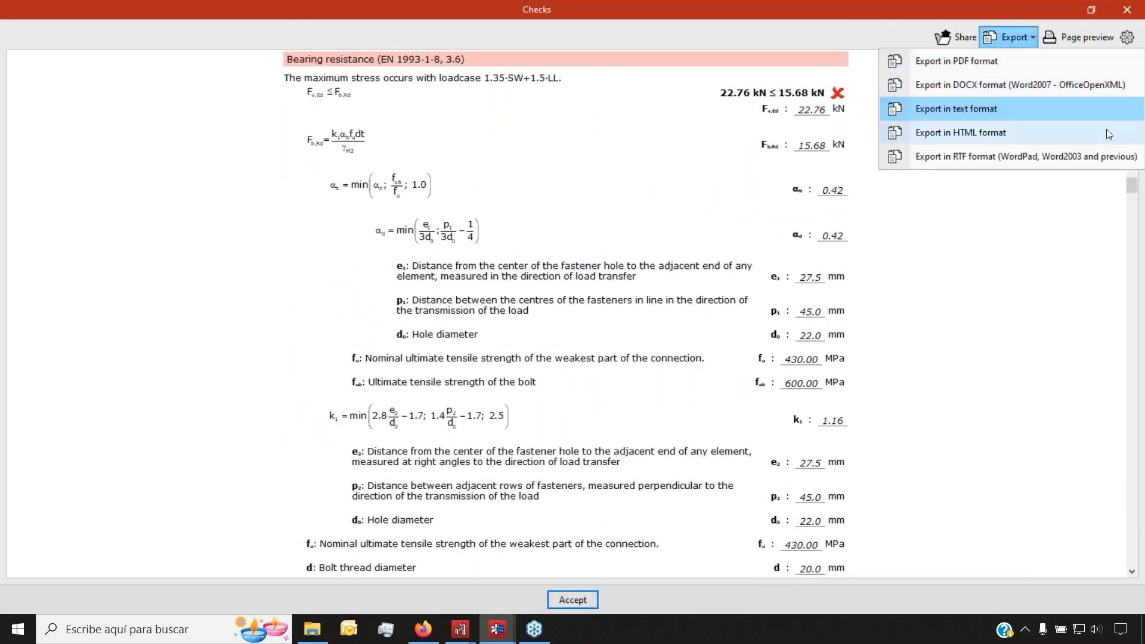
left_click(1007, 40)
left_click(1127, 10)
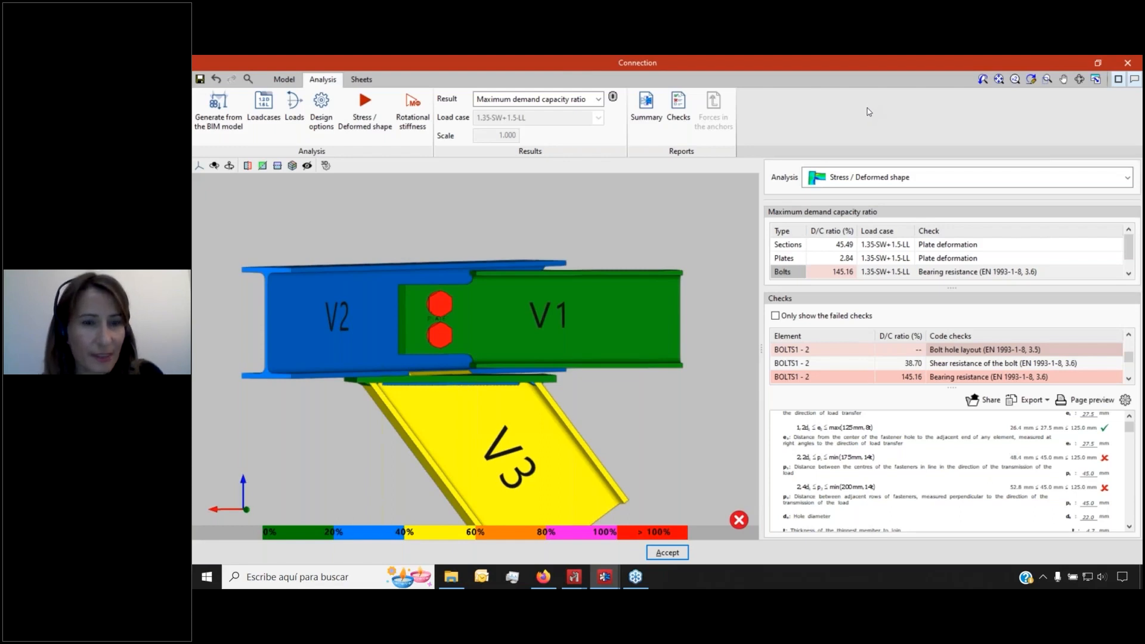
Create a new drawing sheet in the Sheets workspace
left_click(361, 81)
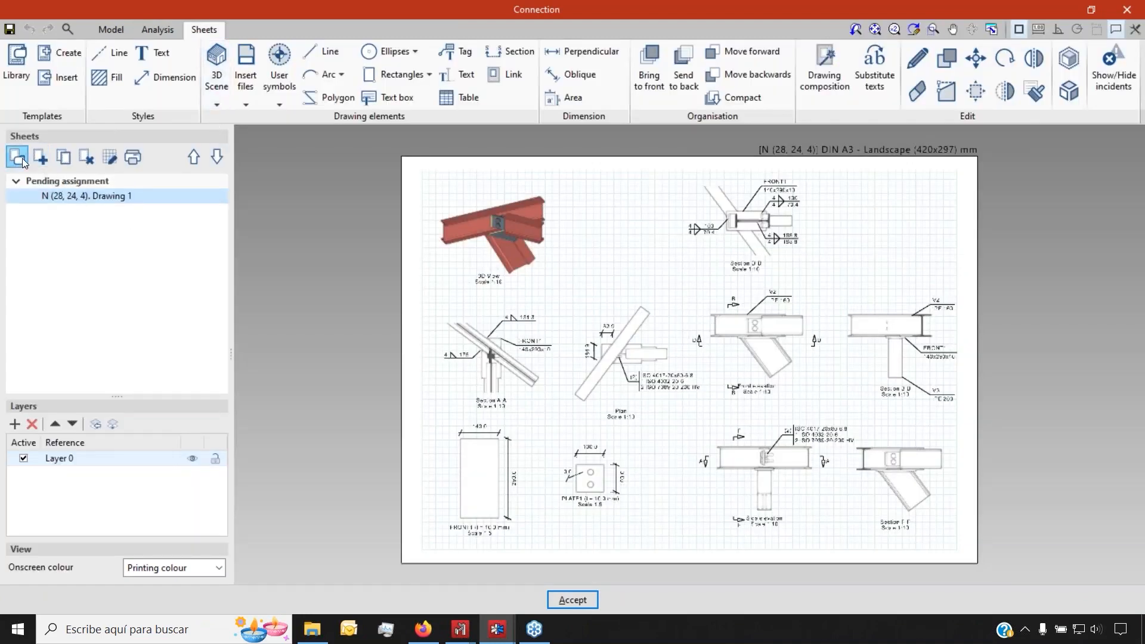
left_click(40, 157)
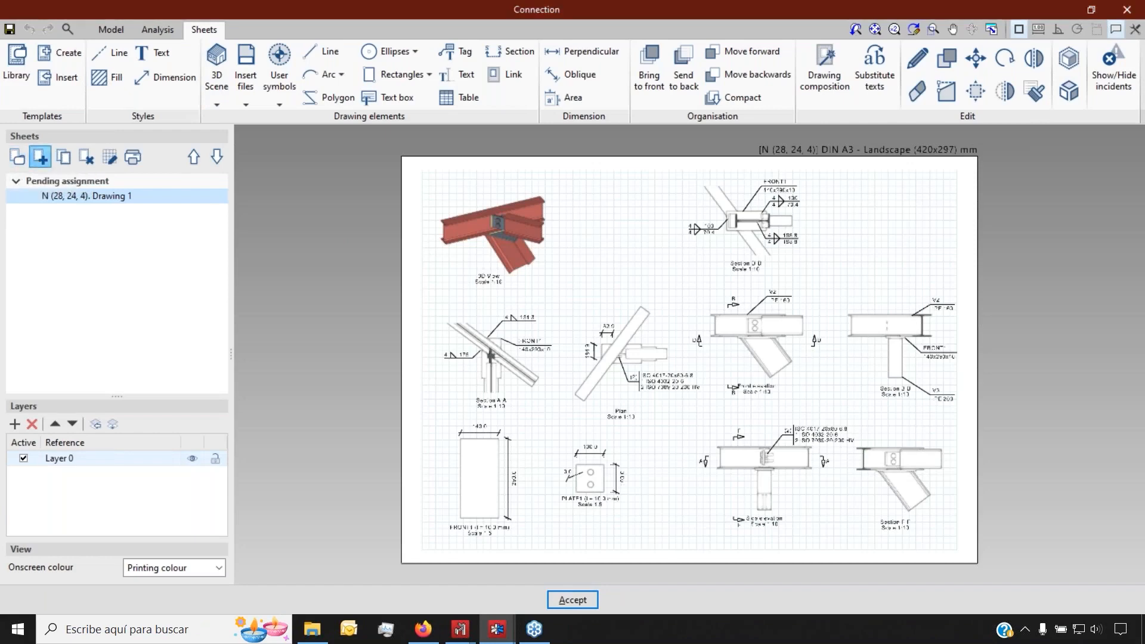
left_click(417, 381)
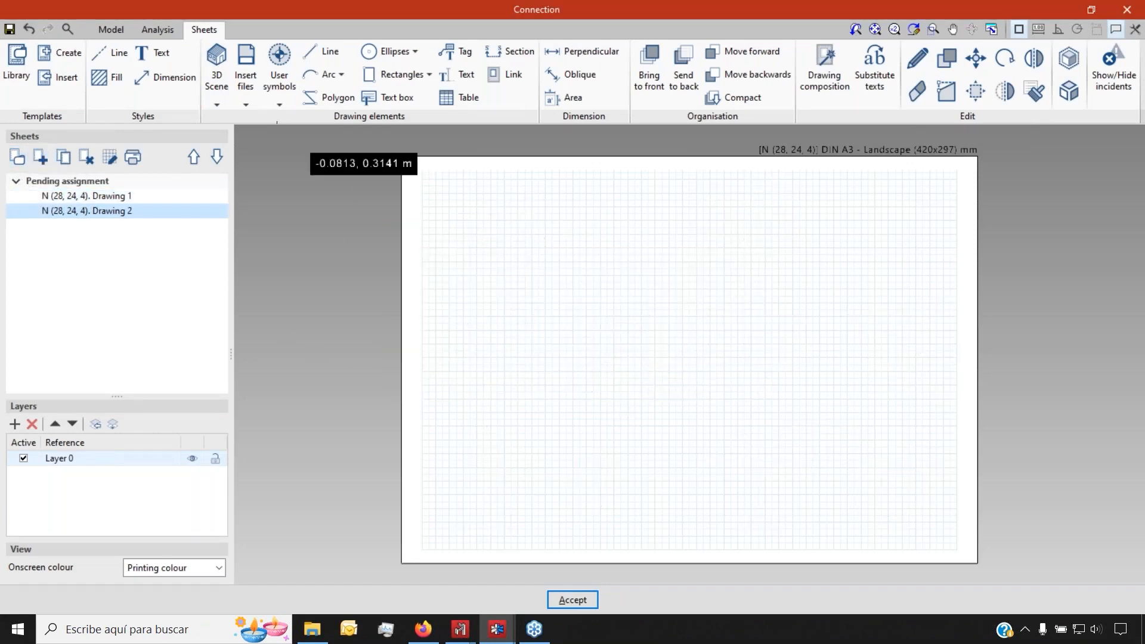
Insert the 3D, front, side, plan, FRONT1 and PLATE1 predefined views, then return to Drawing 1
left_click(217, 102)
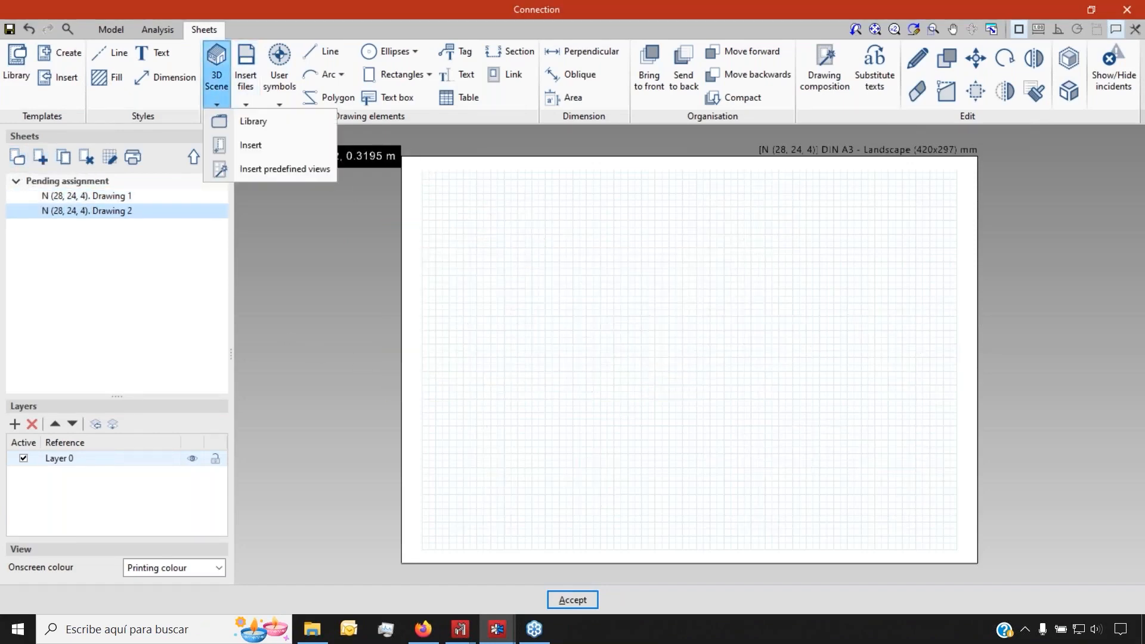
left_click(268, 173)
left_click(314, 327)
left_click(315, 342)
left_click(314, 357)
left_click(314, 372)
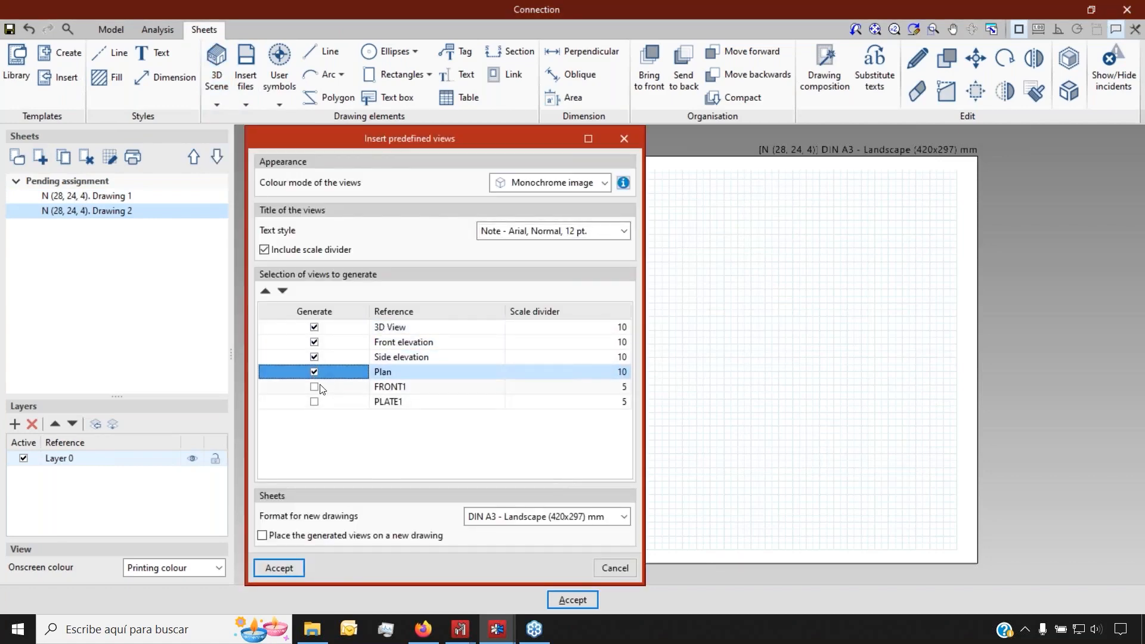
left_click(314, 386)
left_click(314, 401)
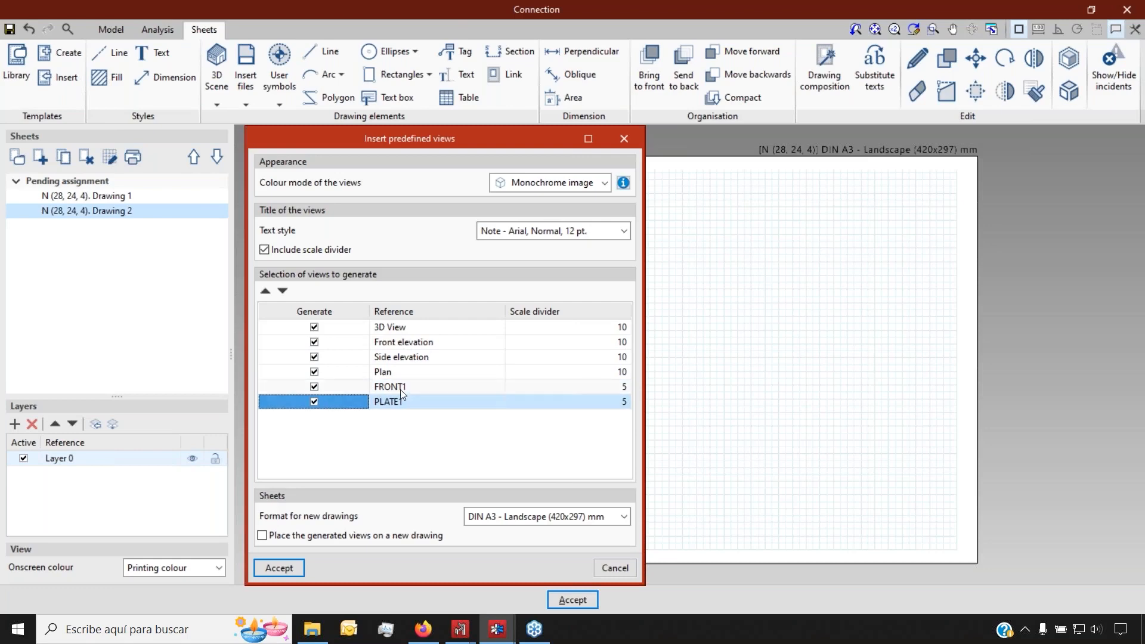
left_click(279, 568)
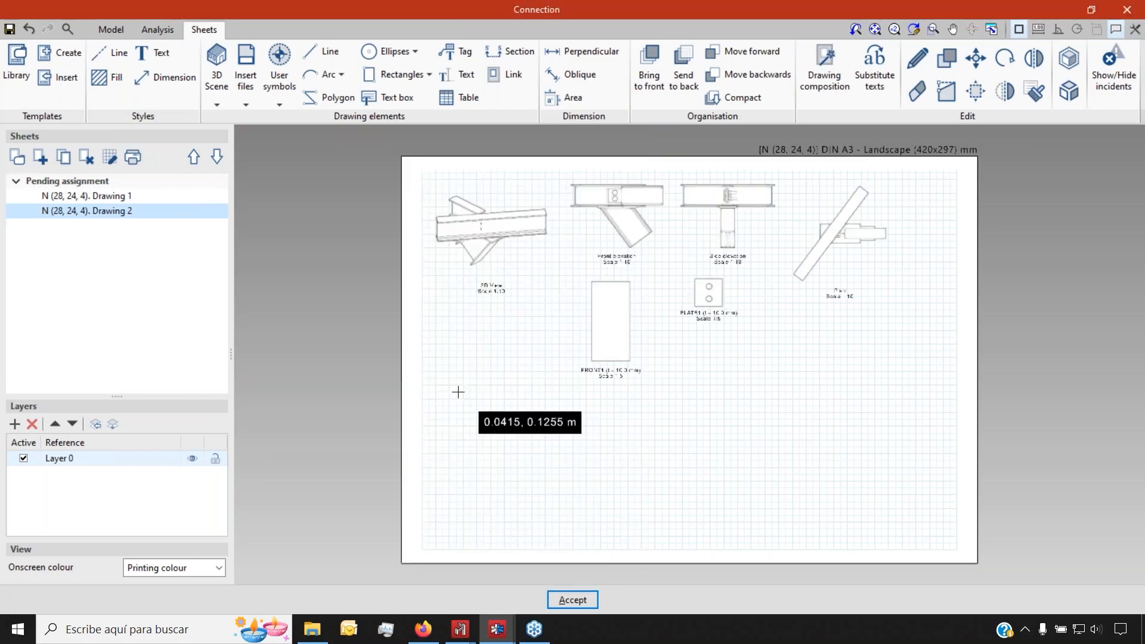
left_click(130, 197)
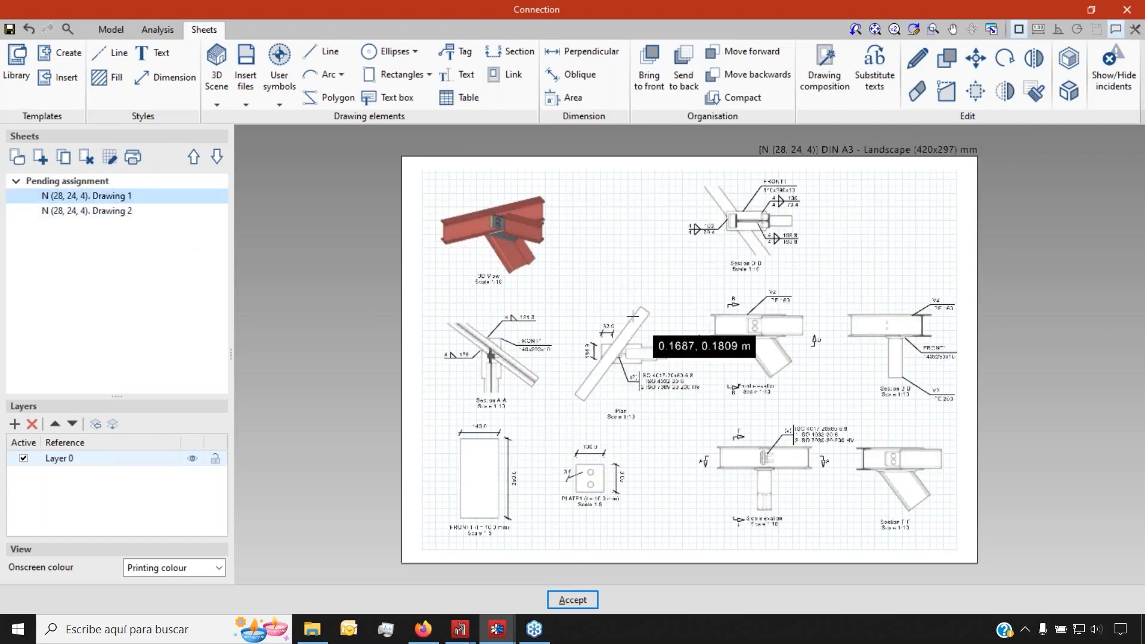
Add a perpendicular 80.2 width dimension below the Section D-D box
scroll(632, 315, "up", 4)
scroll(592, 358, "up", 3)
scroll(593, 358, "down", 4)
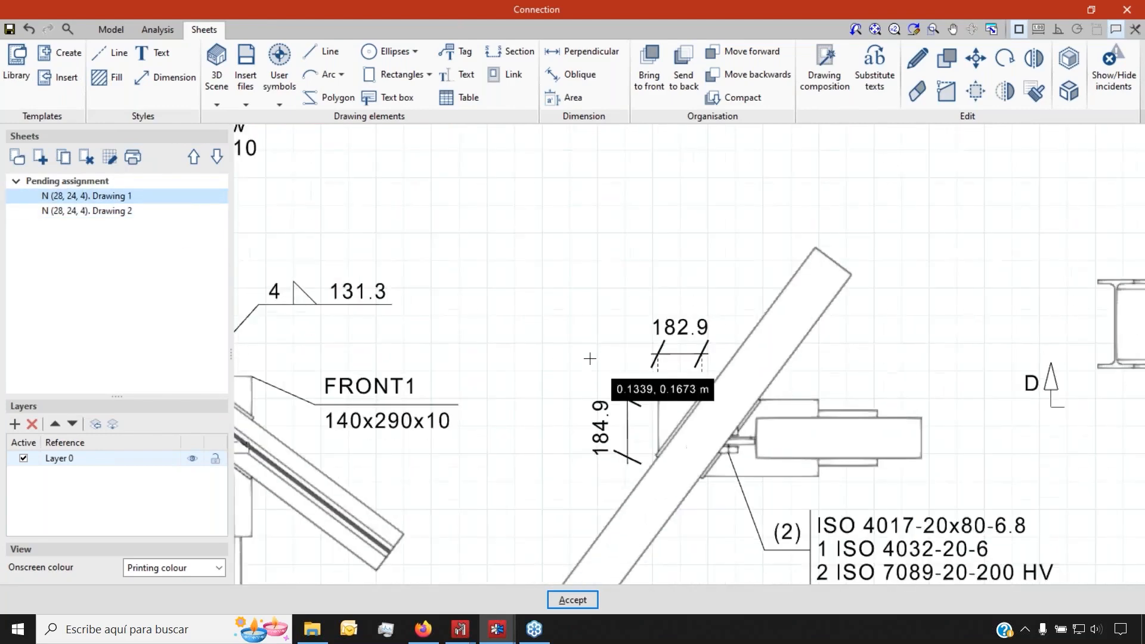
scroll(439, 395, "up", 1)
scroll(453, 229, "down", 3)
scroll(462, 217, "up", 4)
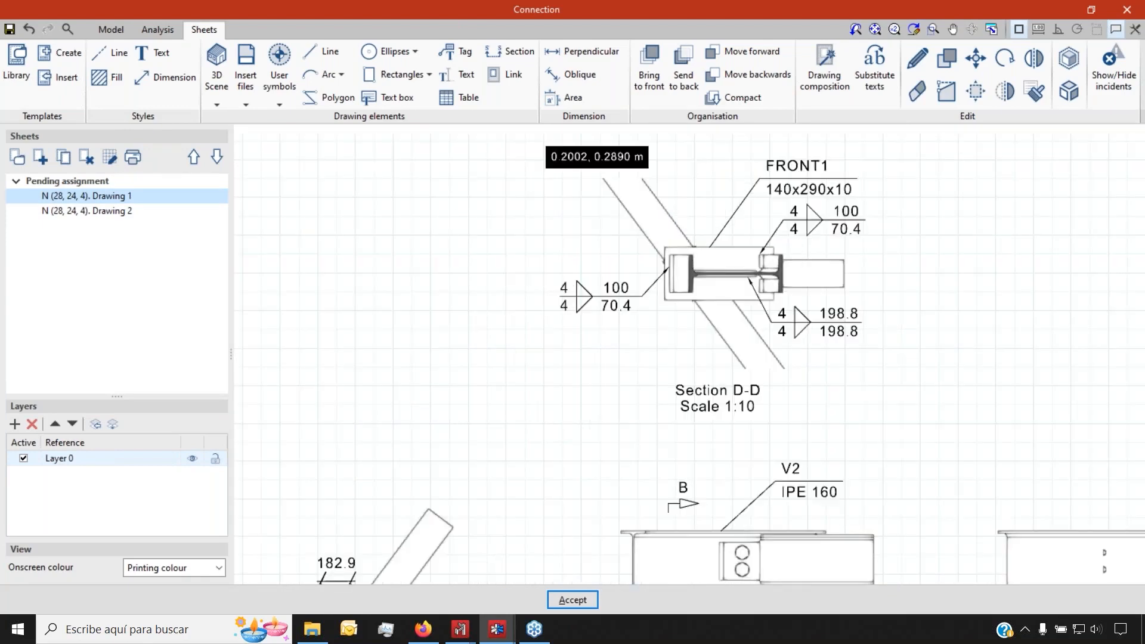
left_click(578, 57)
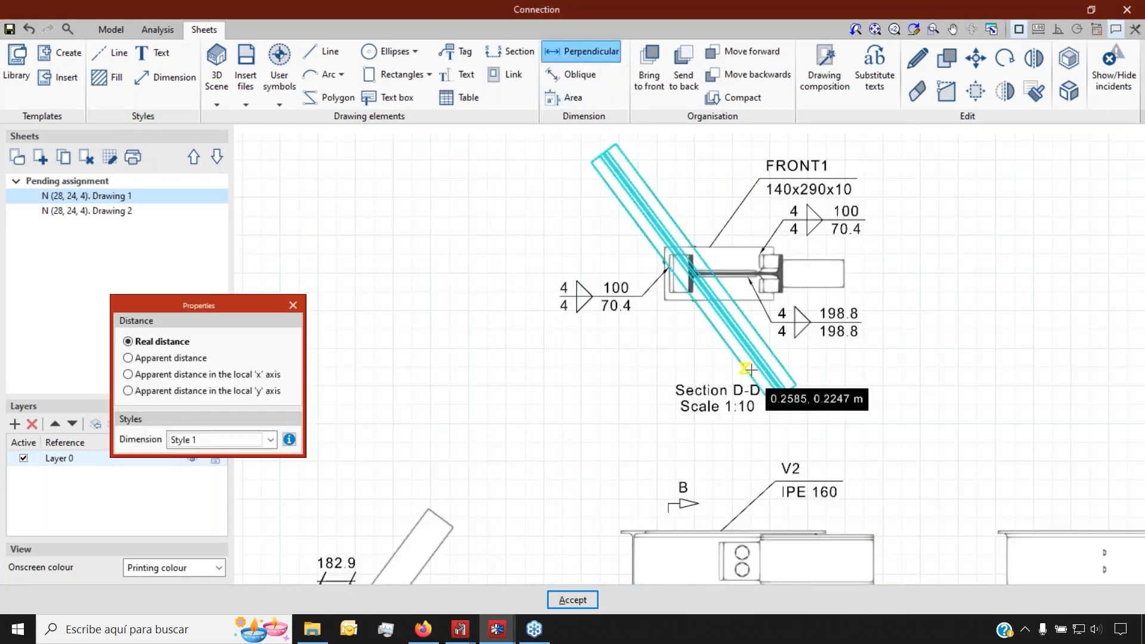
scroll(754, 322, "up", 3)
scroll(590, 283, "up", 1)
left_click(569, 279)
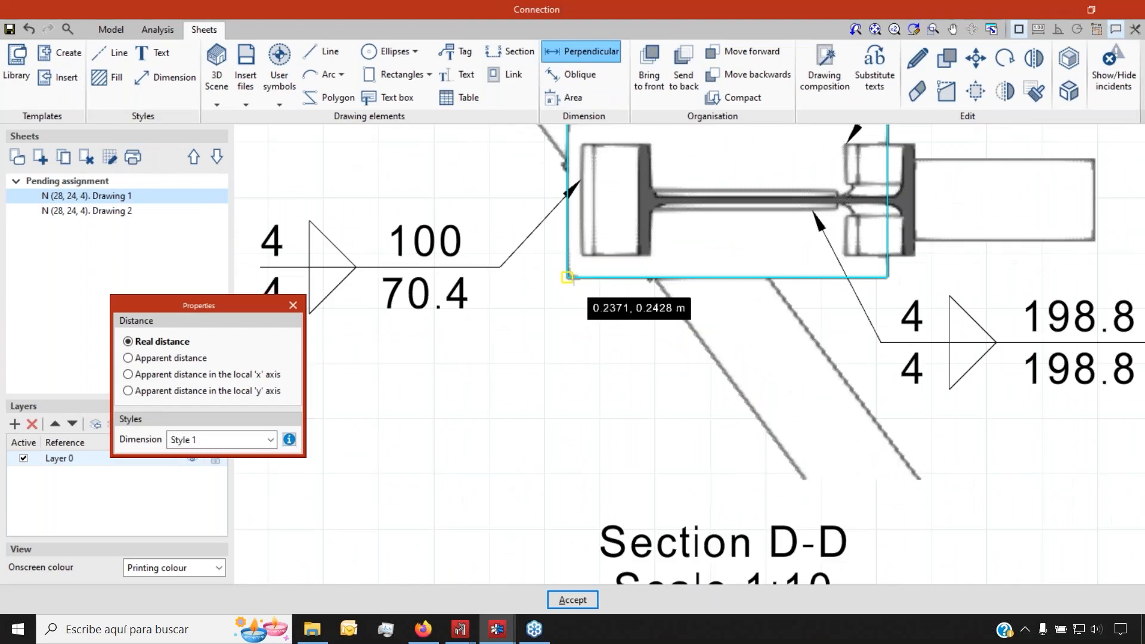
scroll(607, 281, "up", 2)
left_click(711, 274)
left_click(534, 442)
Add the 140.0 height dimension on the box's left side
scroll(638, 254, "down", 2)
scroll(638, 253, "down", 3)
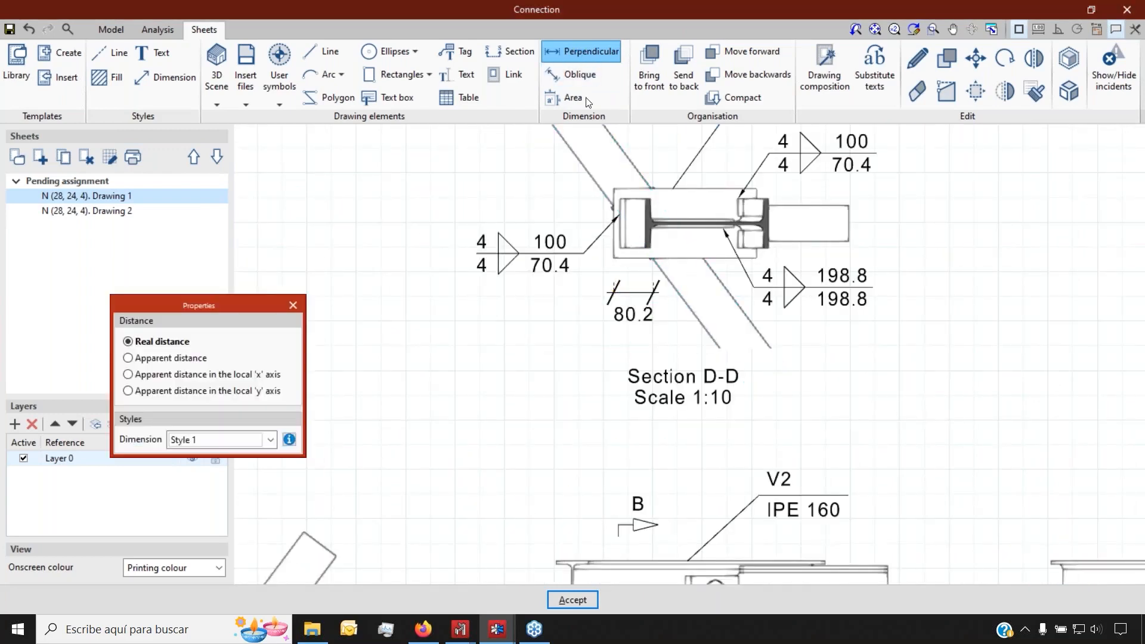
scroll(594, 179, "up", 4)
left_click(632, 207)
left_click(634, 373)
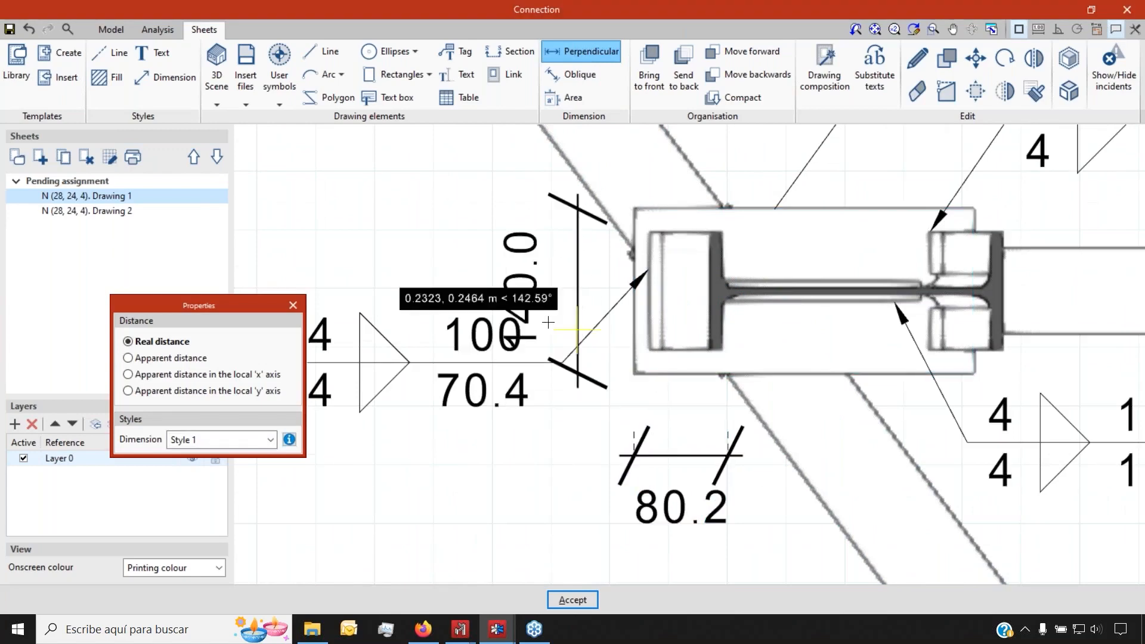
scroll(419, 294, "down", 2)
left_click(419, 294)
scroll(519, 322, "up", 2)
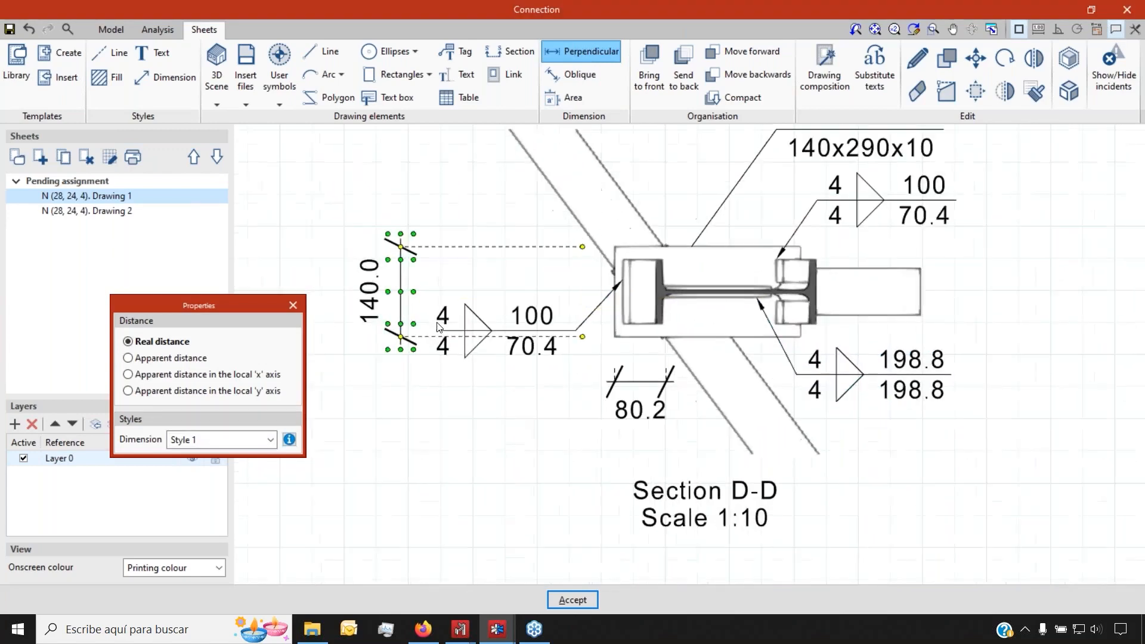
left_click(458, 52)
Tag the bolts as (2) ISO 4017-20x80-6.8 with ISO 4032 nuts and ISO 7089 washers
scroll(528, 232, "down", 4)
scroll(631, 448, "up", 4)
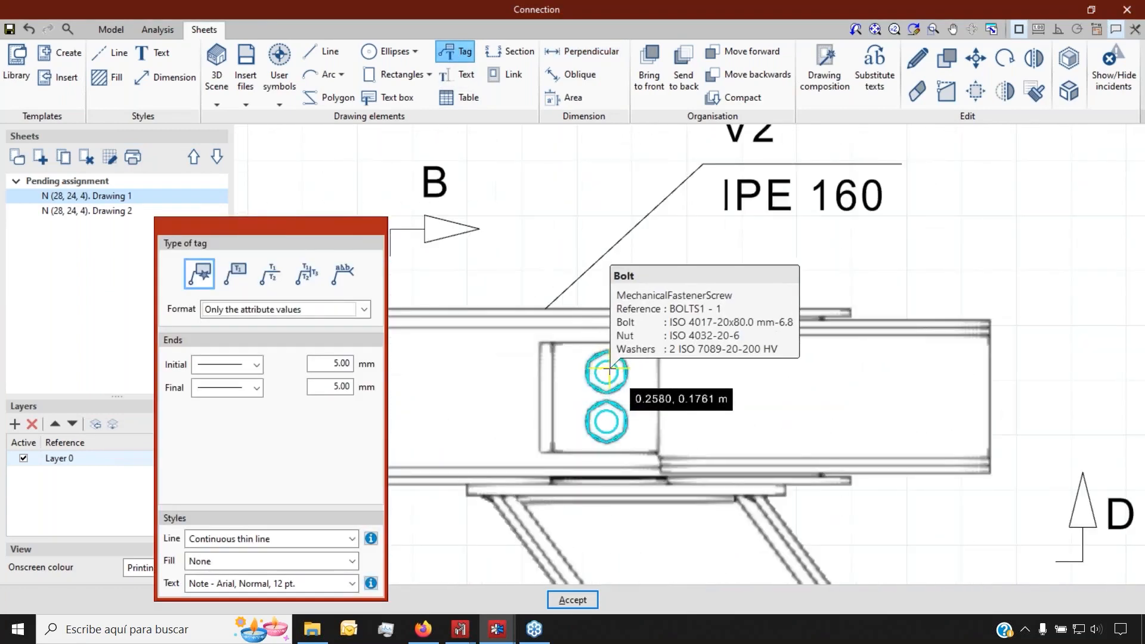
left_click(589, 372)
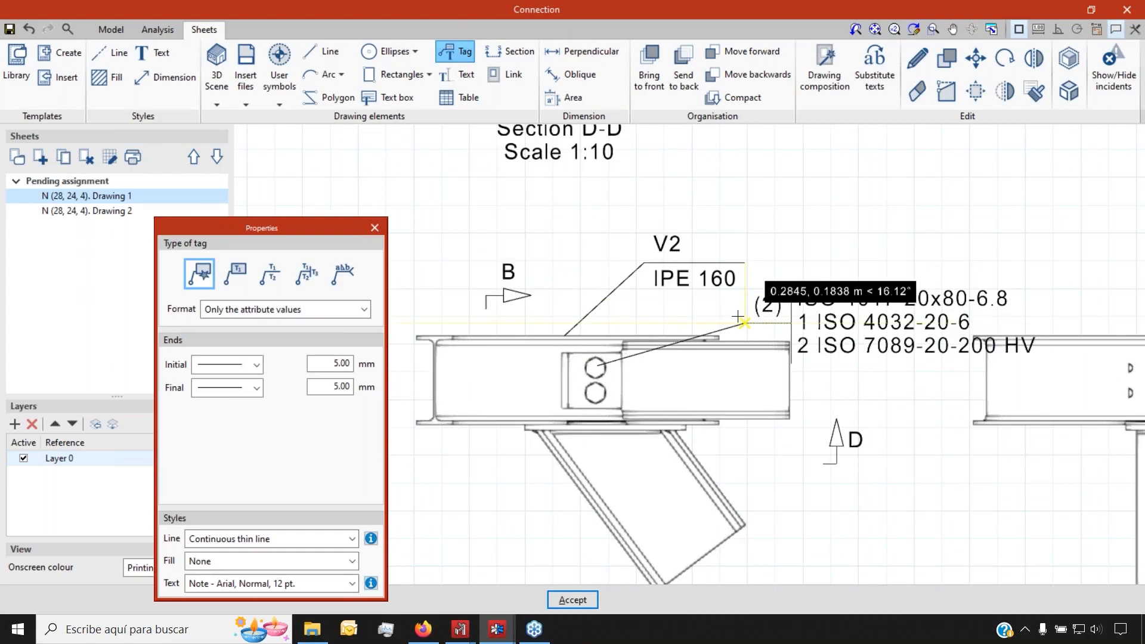
scroll(757, 257, "down", 3)
scroll(768, 298, "up", 2)
scroll(768, 298, "up", 1)
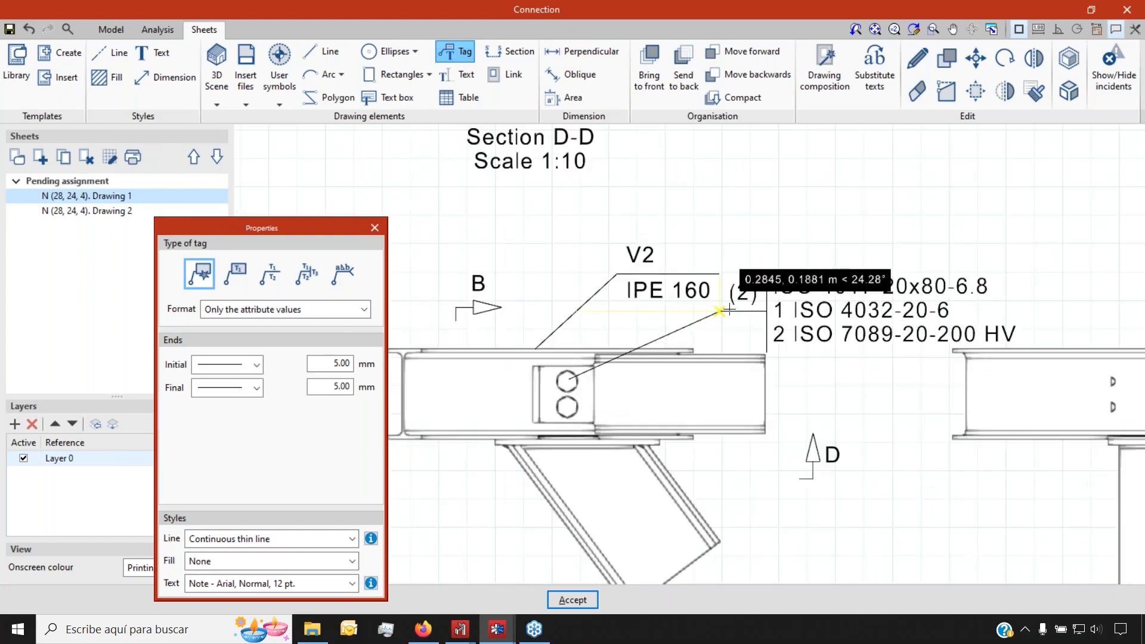
left_click(729, 309)
scroll(535, 379, "down", 3)
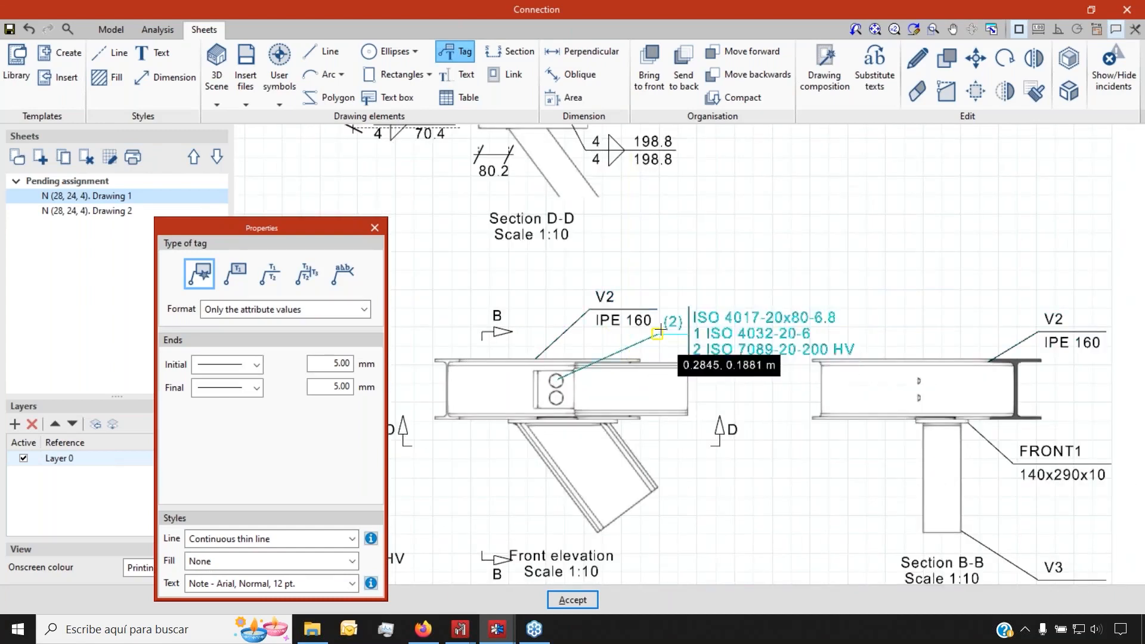
left_click(658, 331)
scroll(659, 370, "down", 3)
scroll(621, 427, "up", 3)
scroll(623, 445, "up", 1)
Tag member V3 as IPE 200 at the lower right of the elevation
left_click(630, 443)
left_click(701, 482)
scroll(770, 438, "down", 5)
scroll(470, 317, "up", 5)
scroll(557, 366, "down", 2)
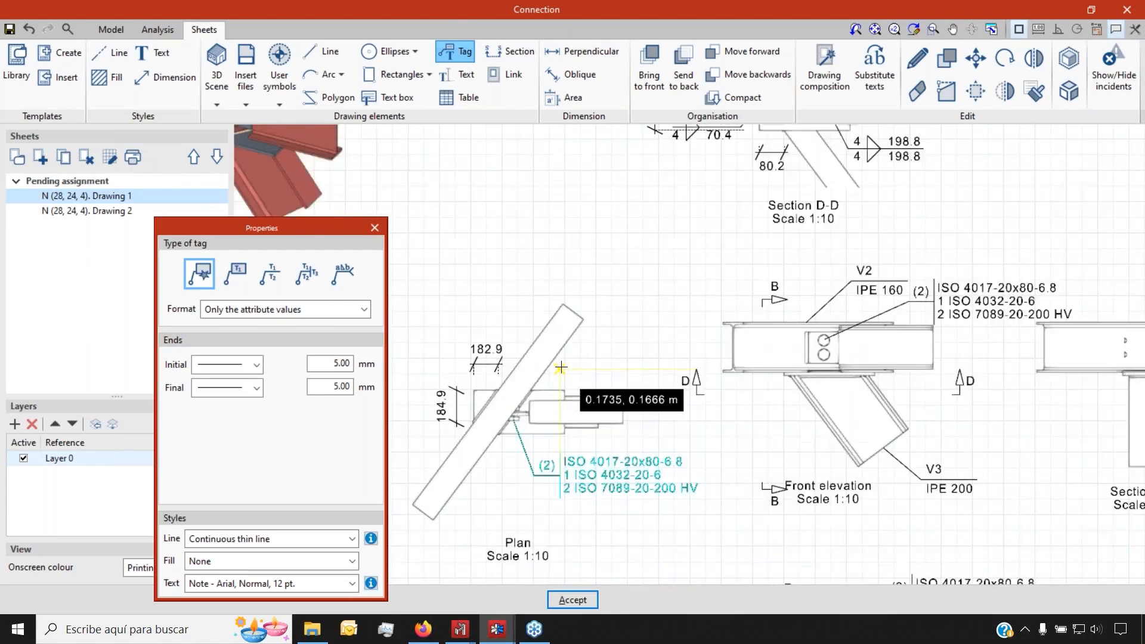
scroll(560, 367, "down", 2)
scroll(644, 388, "down", 3)
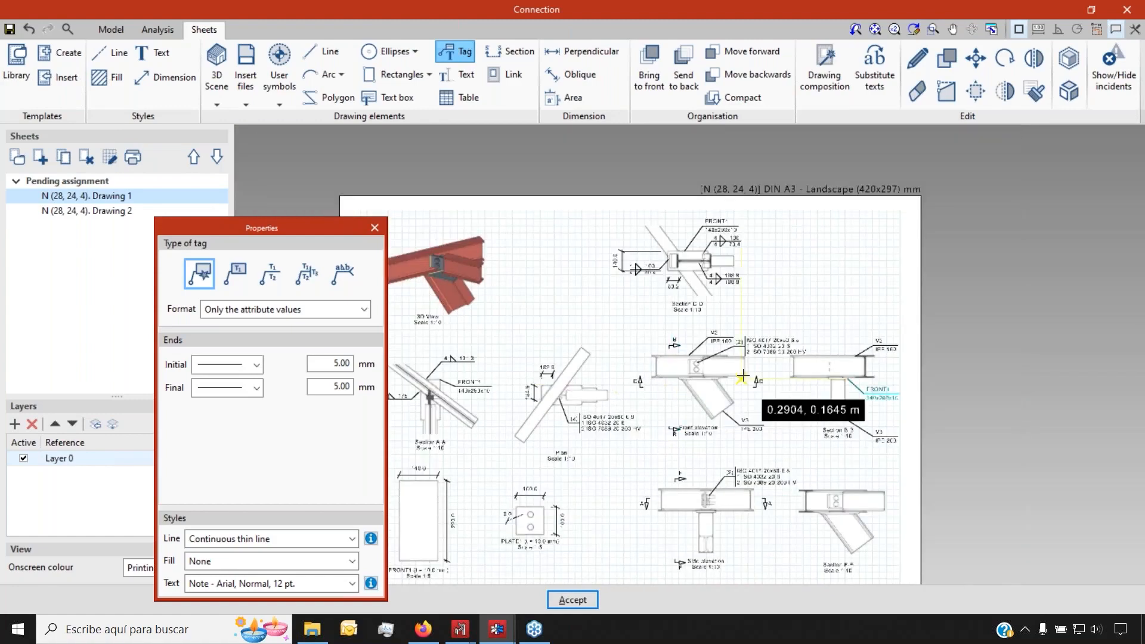
scroll(751, 378, "up", 4)
scroll(759, 391, "down", 3)
scroll(742, 239, "up", 2)
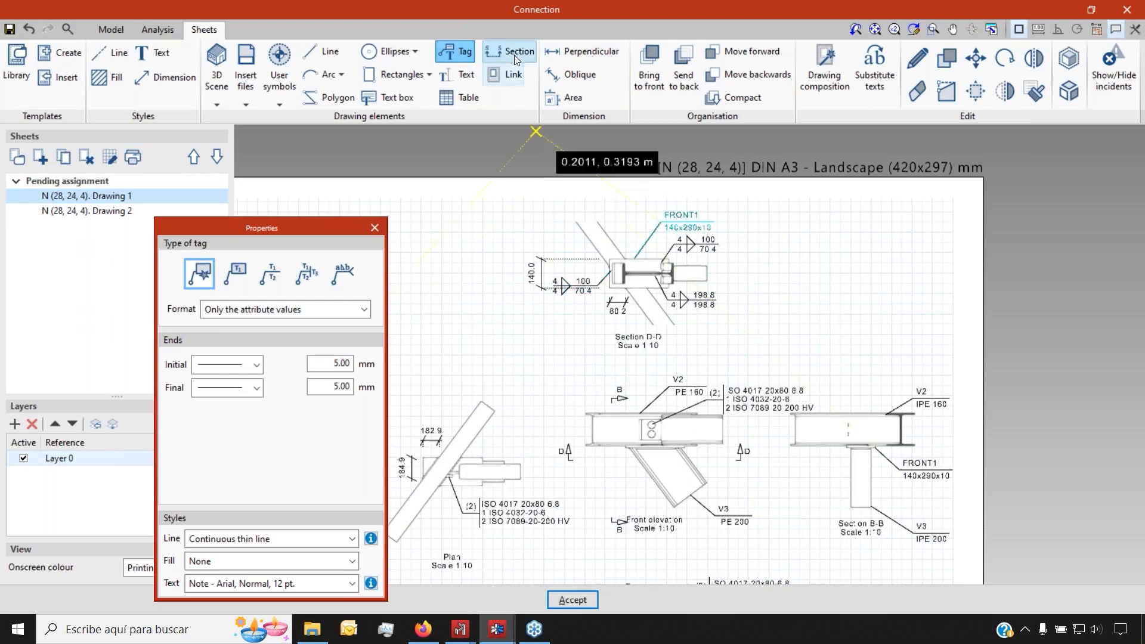
left_click(516, 59)
Draw vertical section line A-A through Section D-D, creating a 1:10 Section A-A view
scroll(638, 202, "up", 3)
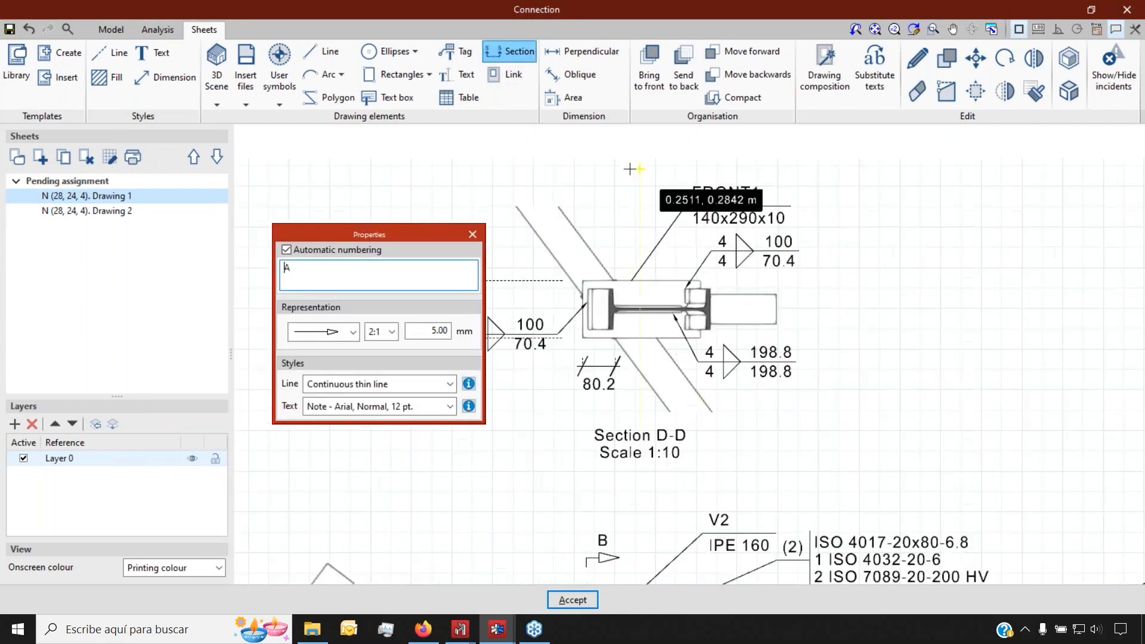
left_click(557, 173)
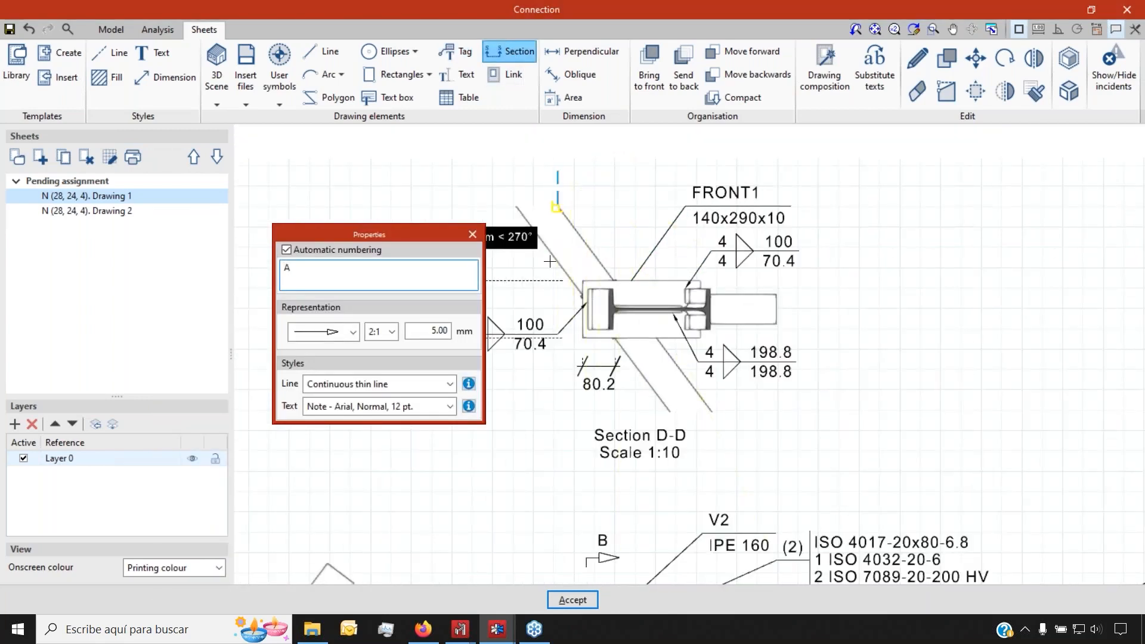
left_click(554, 471)
left_click(672, 473)
scroll(501, 434, "down", 2)
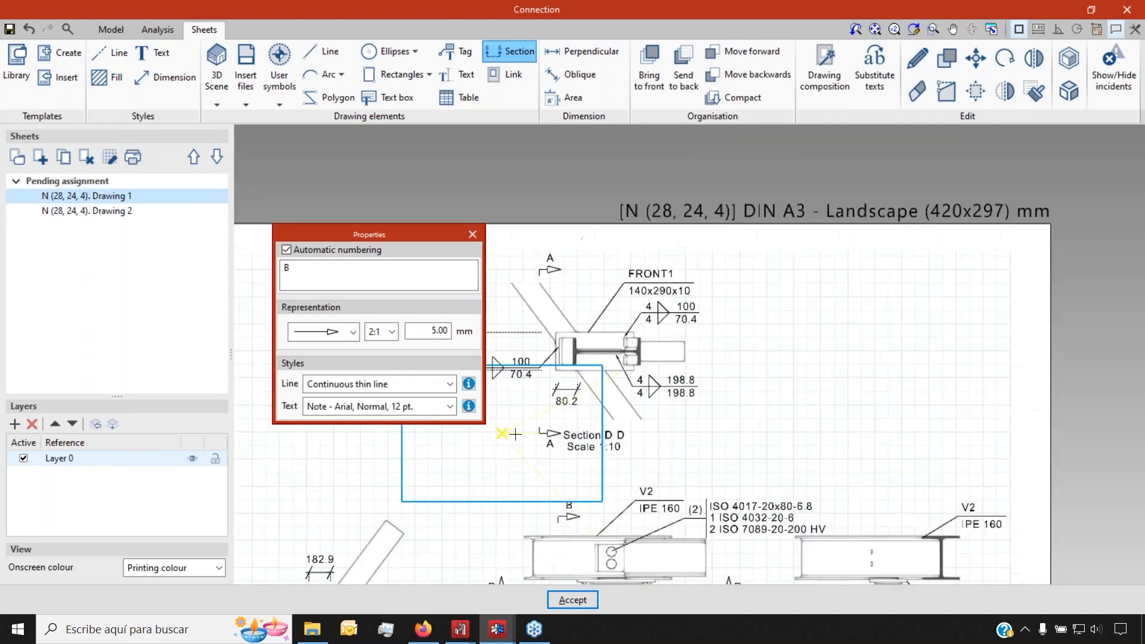
scroll(515, 434, "down", 2)
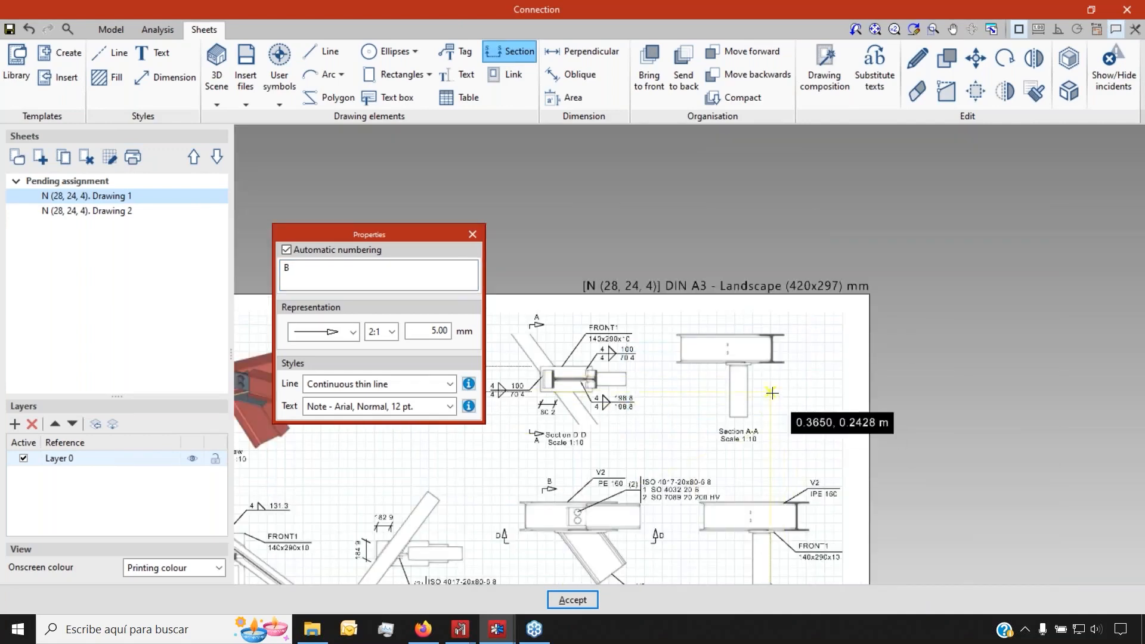
scroll(771, 393, "up", 5)
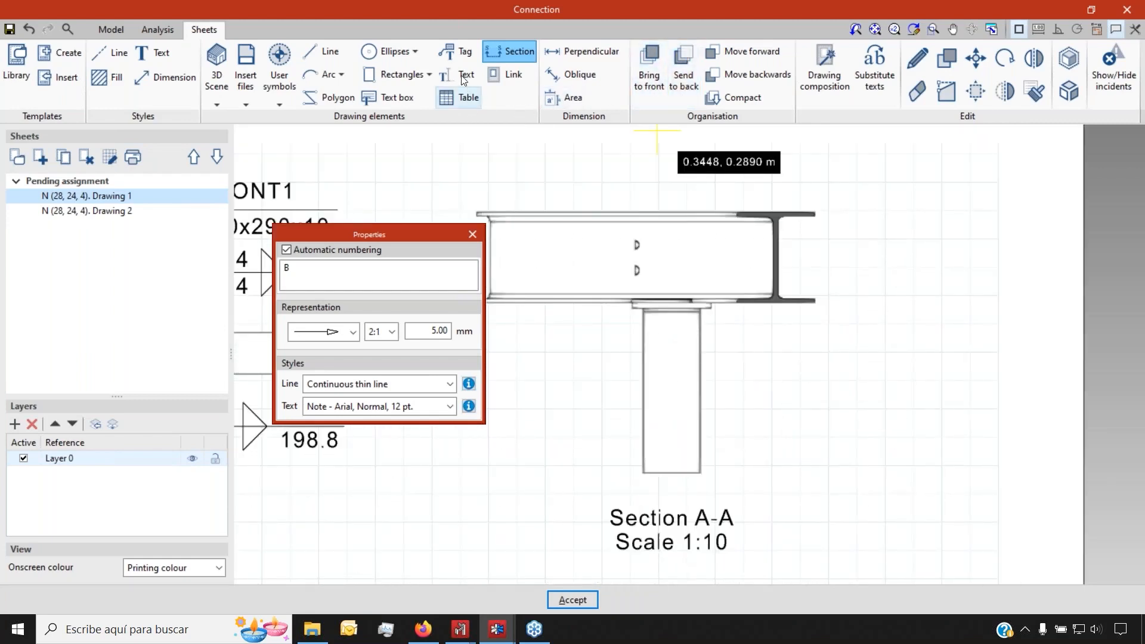
left_click(456, 52)
Tag the plate-to-column weld in Section A-A as a 4 mm fillet, 100/70.4
scroll(710, 314, "up", 2)
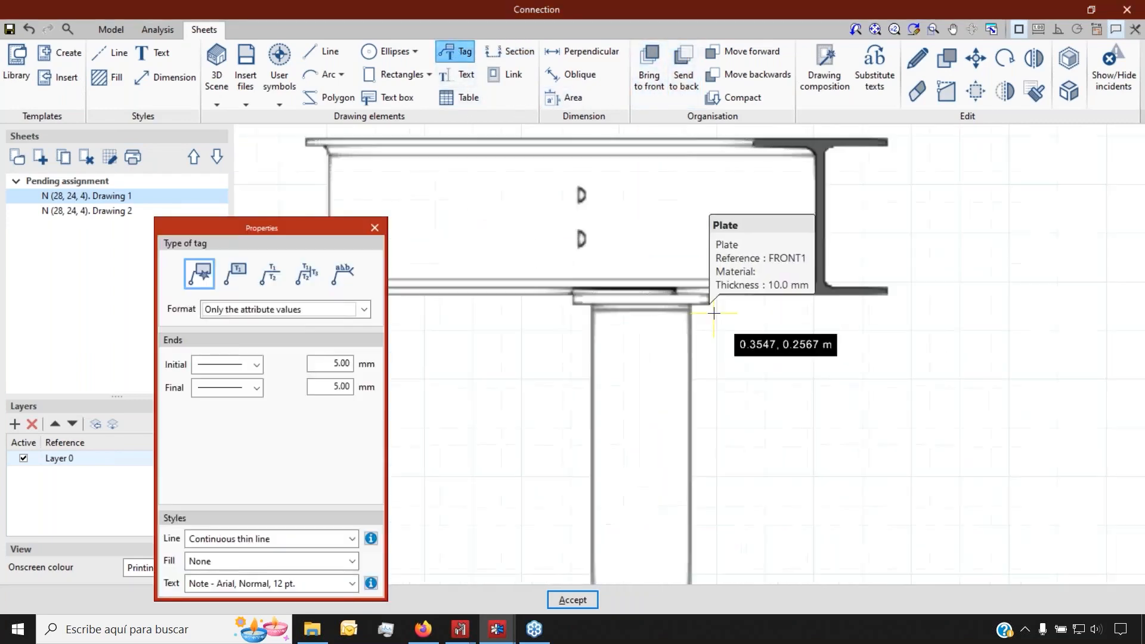
scroll(691, 307, "up", 4)
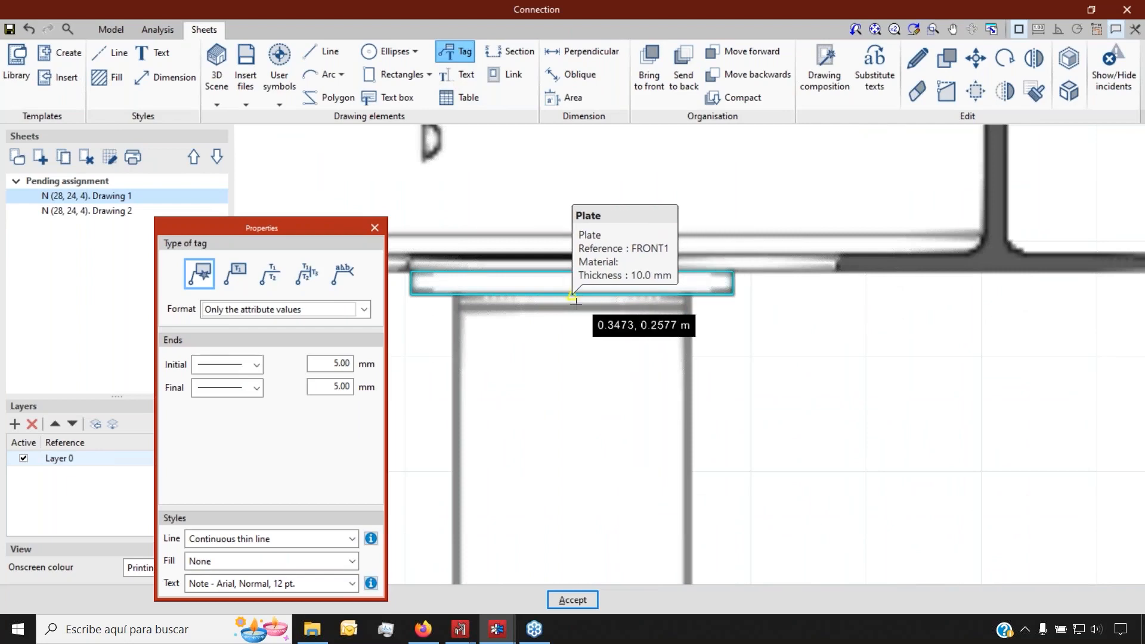
scroll(574, 299, "up", 2)
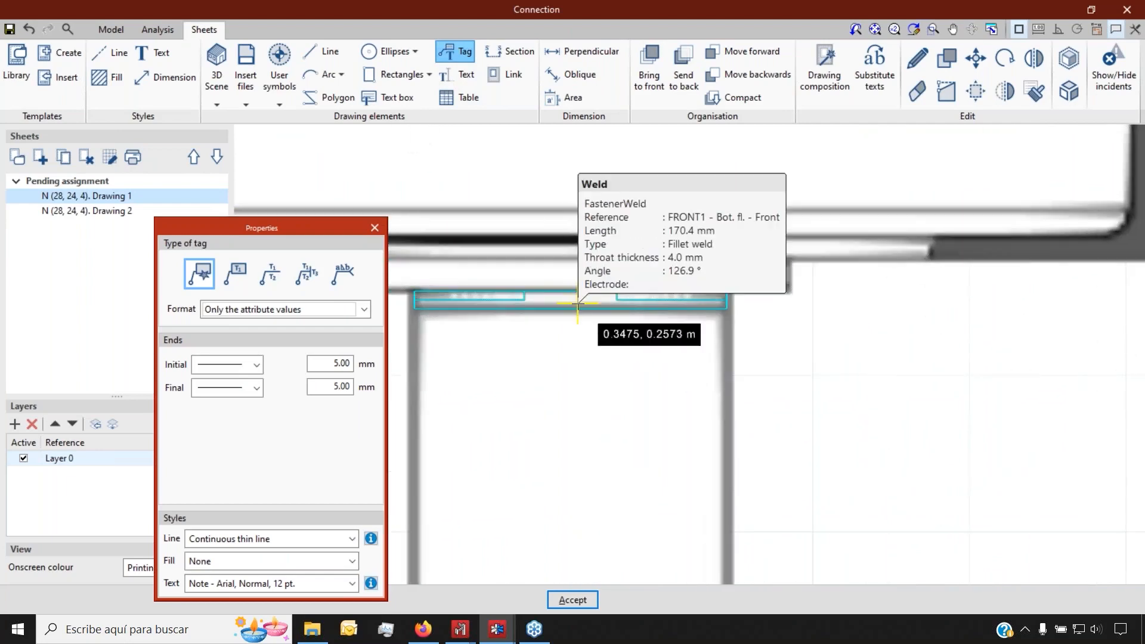
left_click(577, 304)
scroll(576, 302, "down", 3)
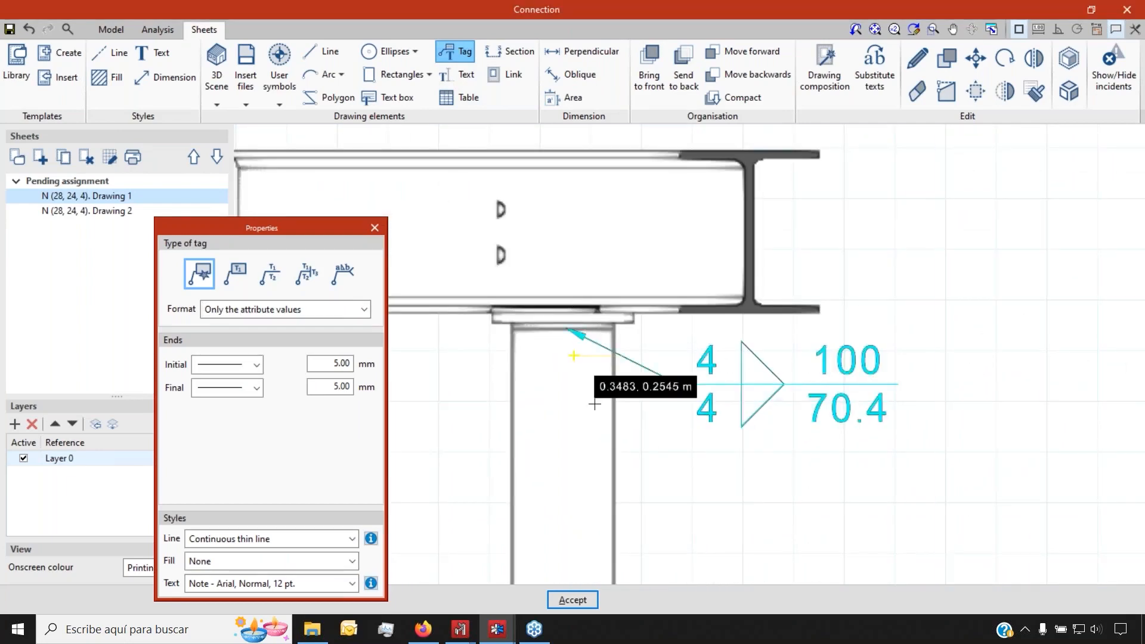
scroll(632, 440, "down", 3)
Dimension the beam's length as 576.6 above it in Section A-A
left_click(588, 51)
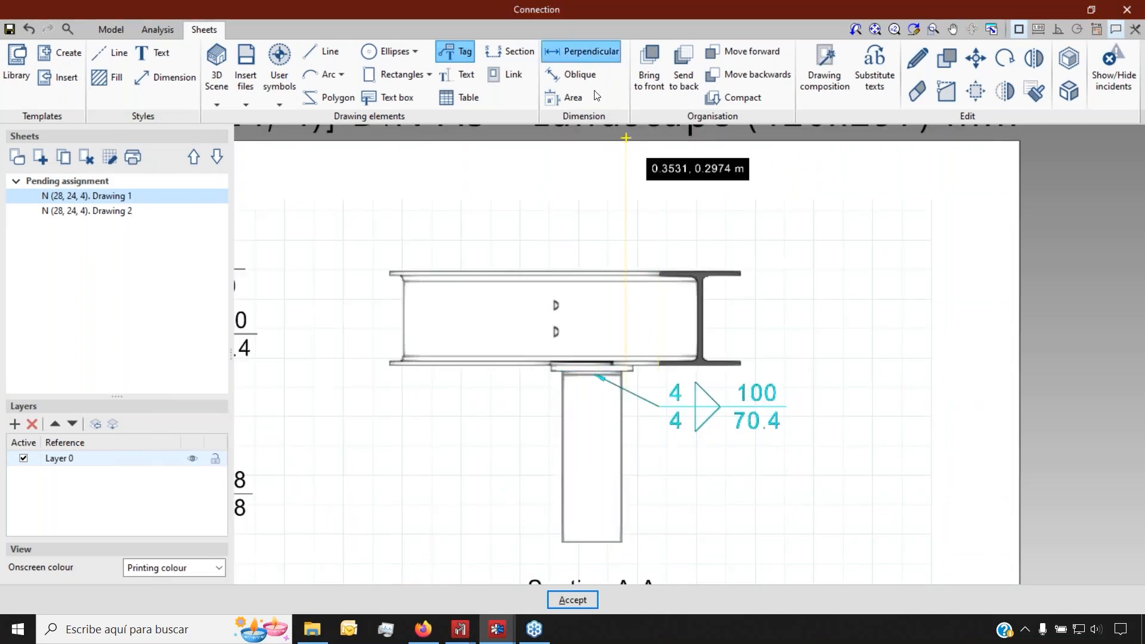
left_click(389, 272)
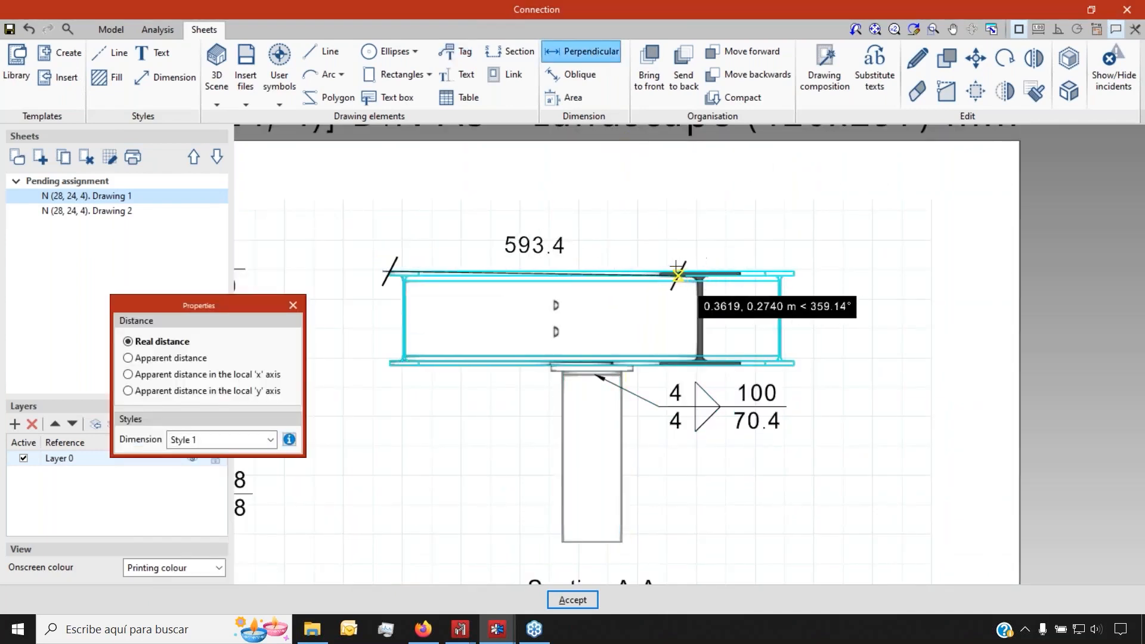
left_click(629, 247)
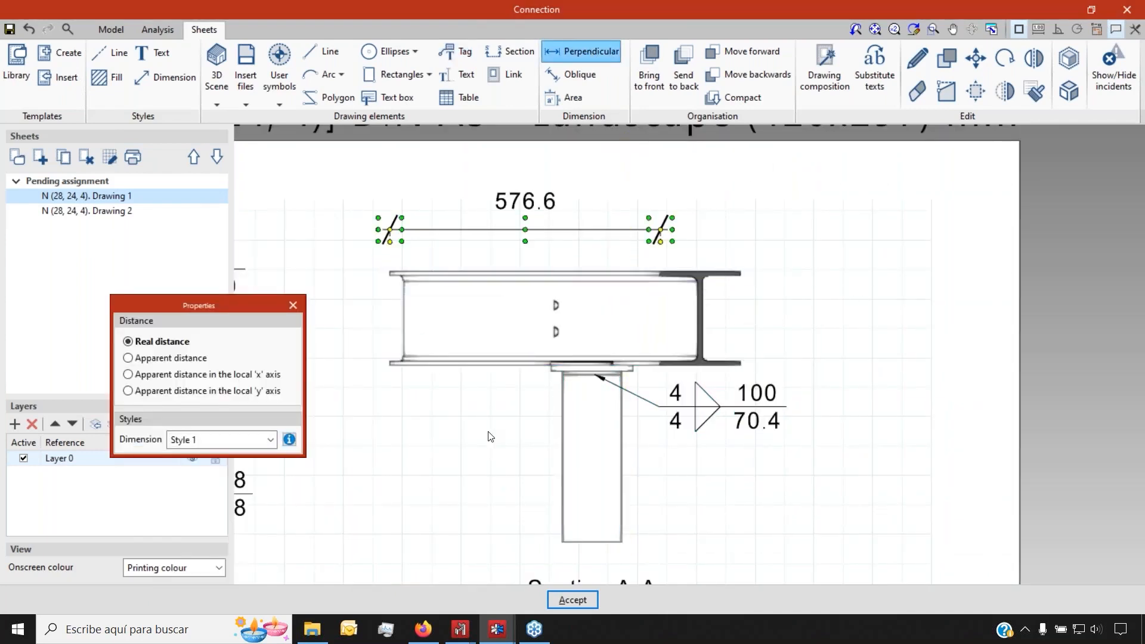
scroll(775, 303, "down", 1)
scroll(775, 301, "down", 5)
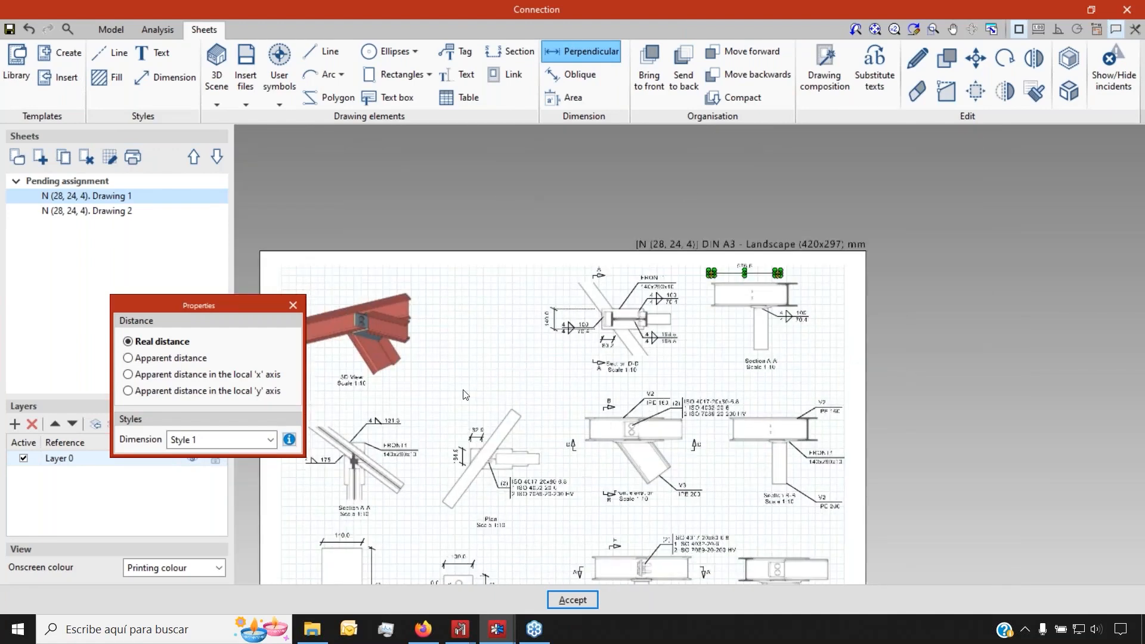
scroll(474, 440, "up", 1)
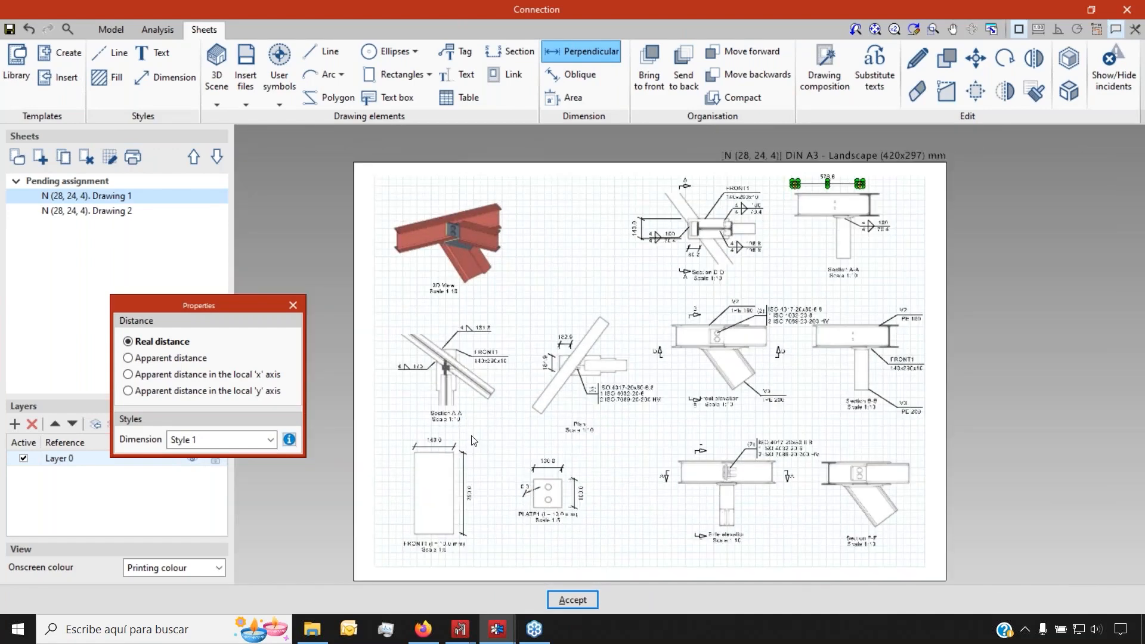
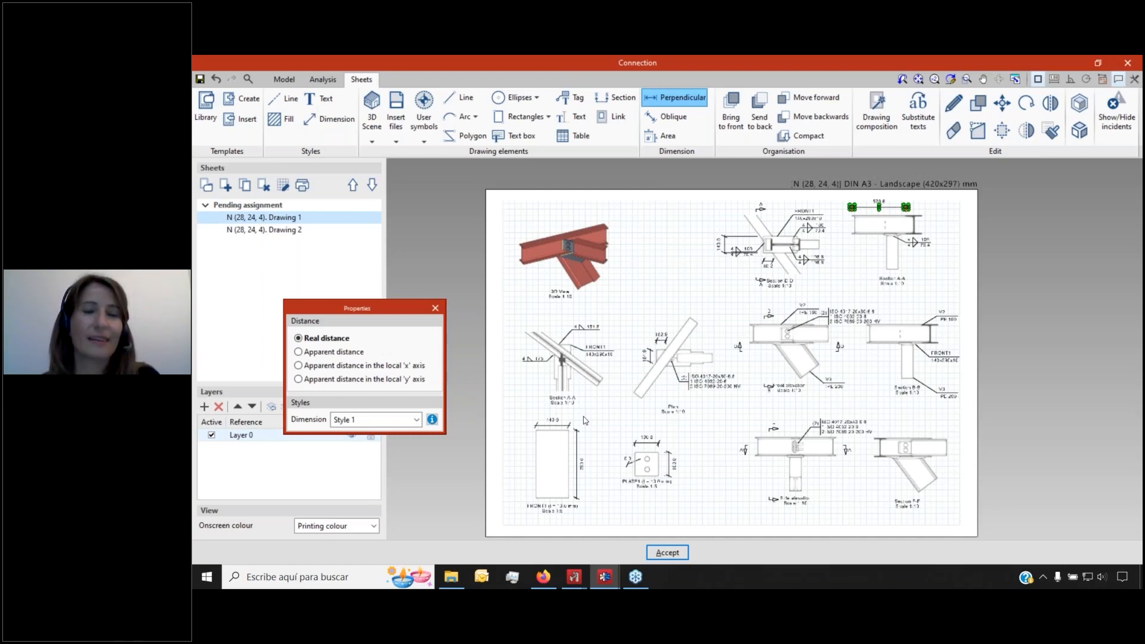
Save the joint project and return to the 3D model with its operations list
left_click(202, 82)
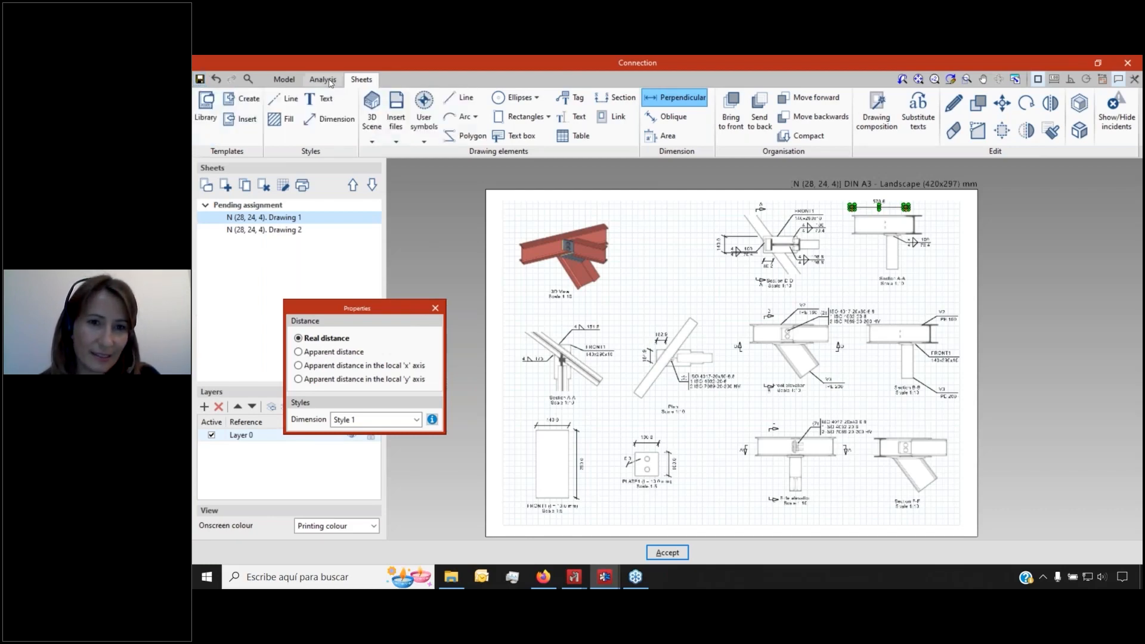
left_click(285, 81)
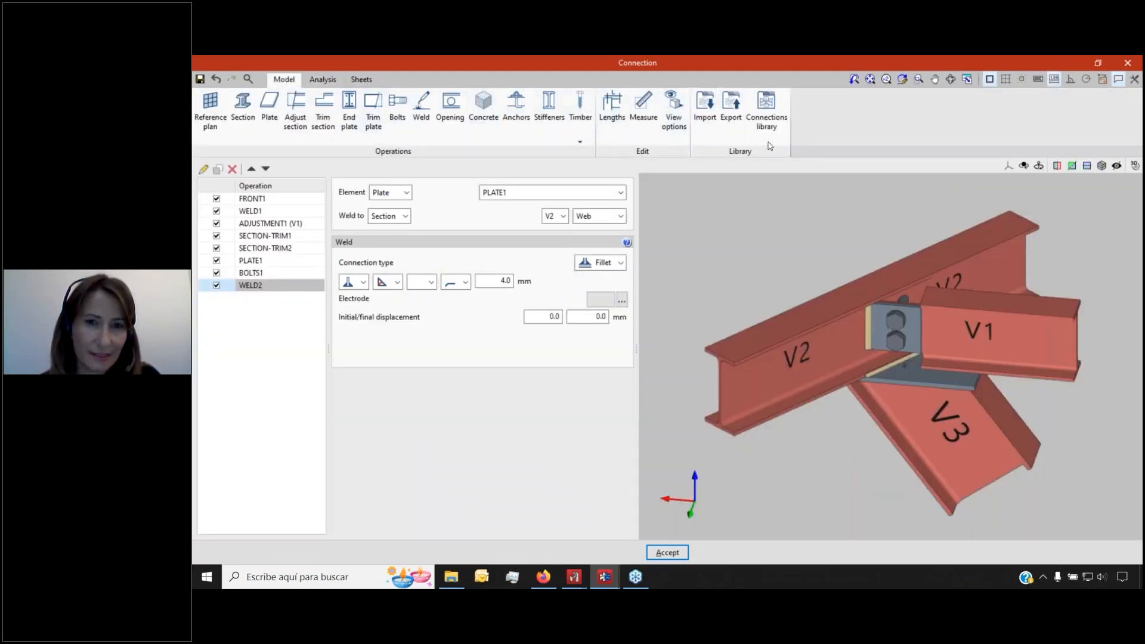
Browse the connections library and preview the stored Type 1 joint
left_click(762, 122)
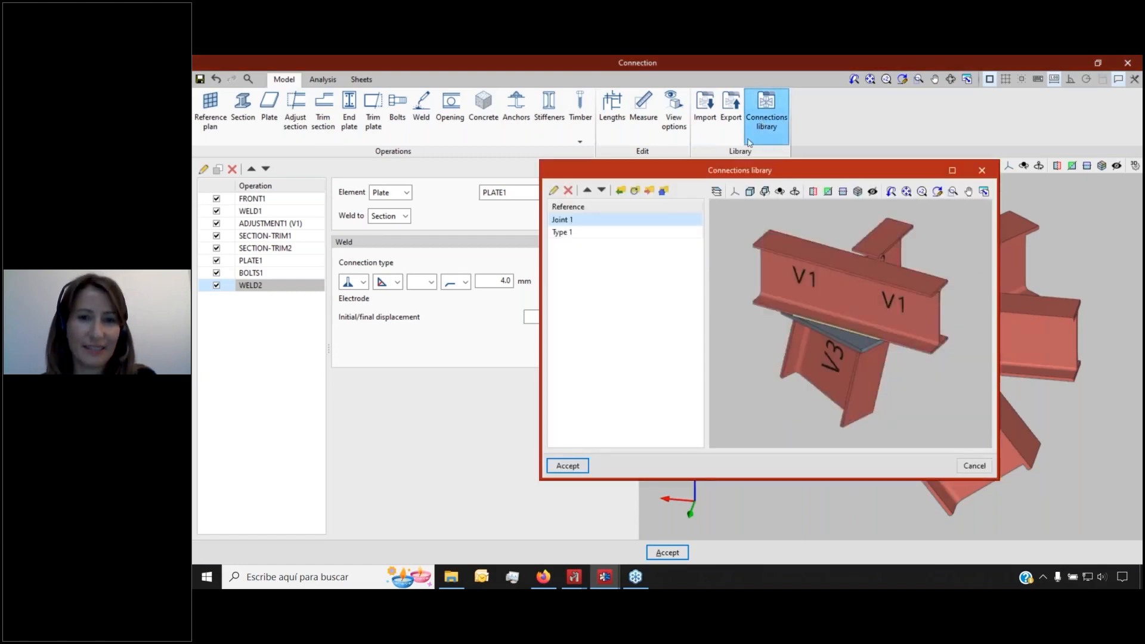
left_click_drag(701, 169, 567, 183)
left_click(481, 248)
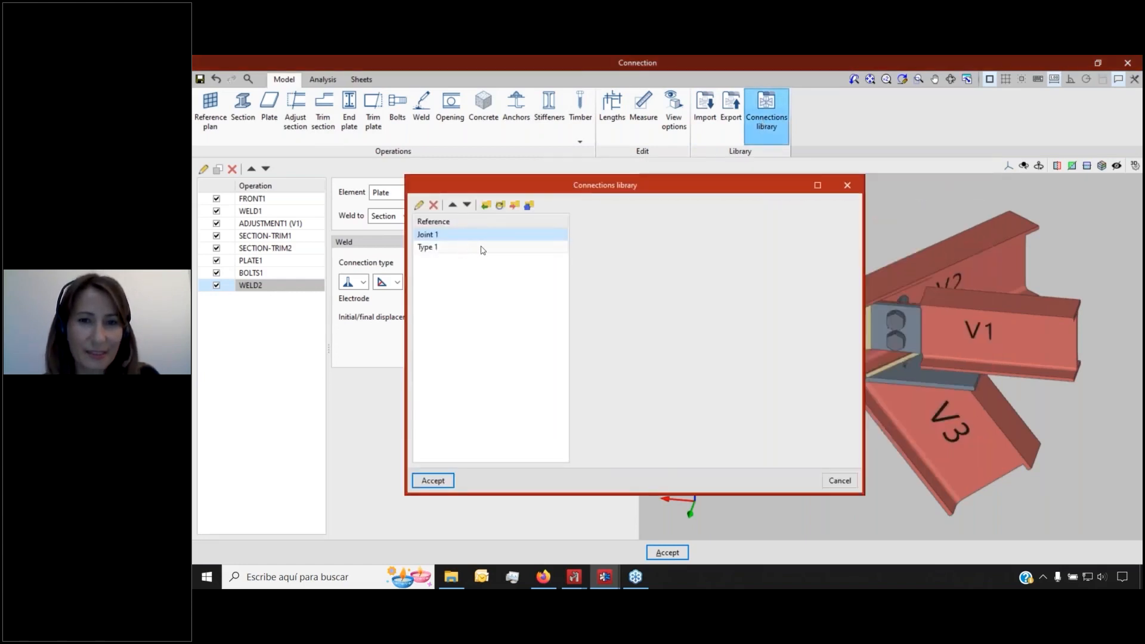
left_click(847, 185)
Export the current joint to the library as New and confirm it appears beside Joint 1 and Type 1
left_click(730, 125)
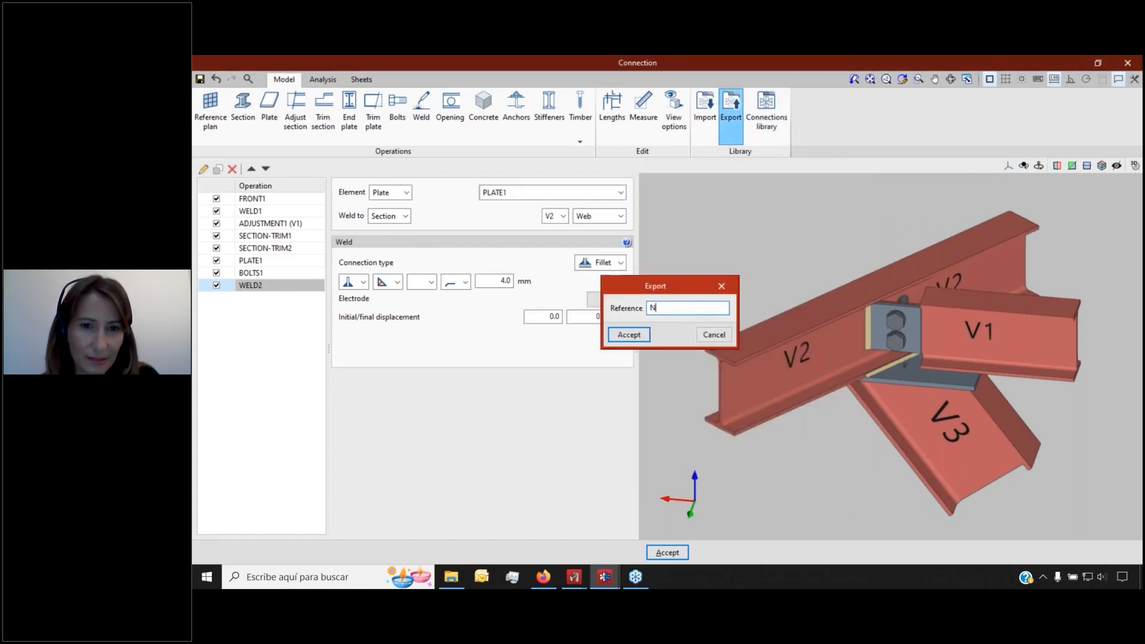
left_click(629, 335)
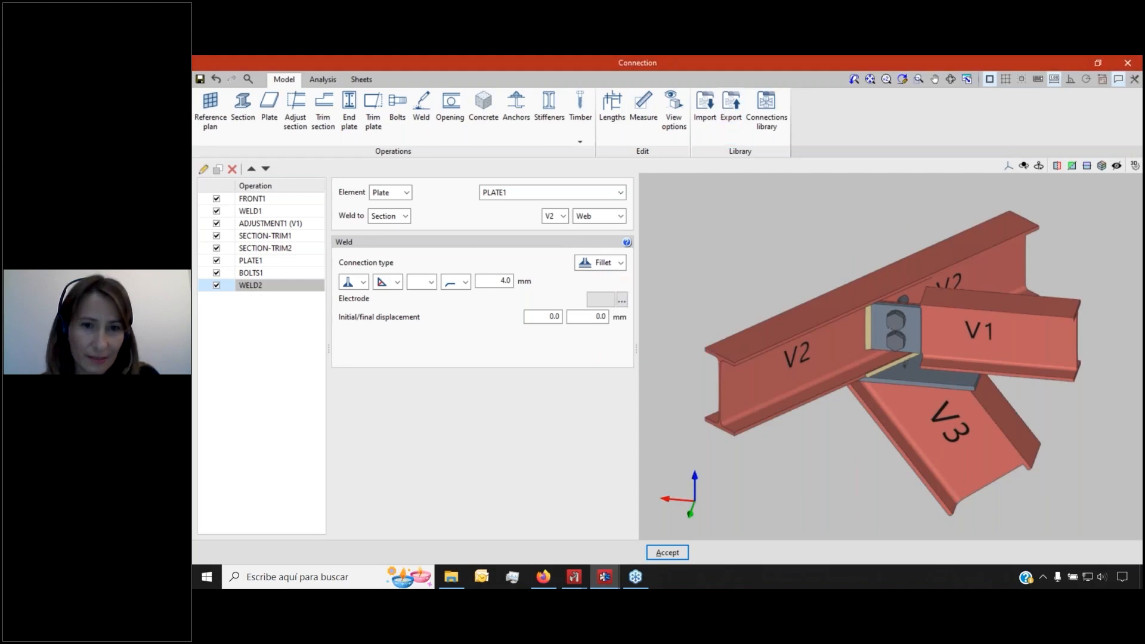
left_click(714, 106)
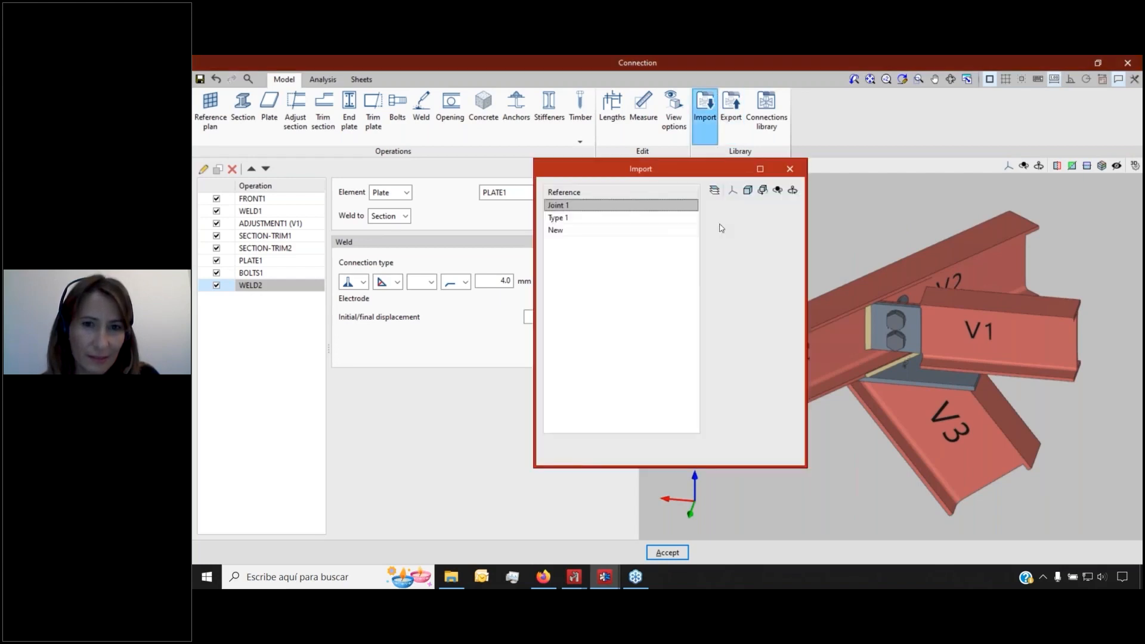
left_click_drag(688, 174, 481, 191)
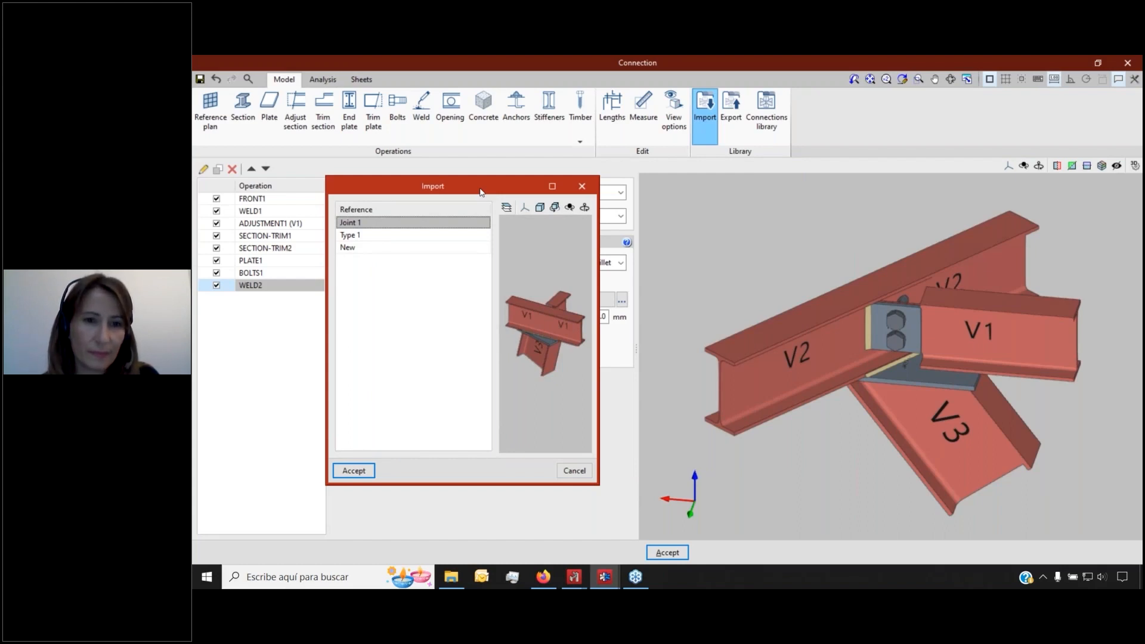
left_click(581, 186)
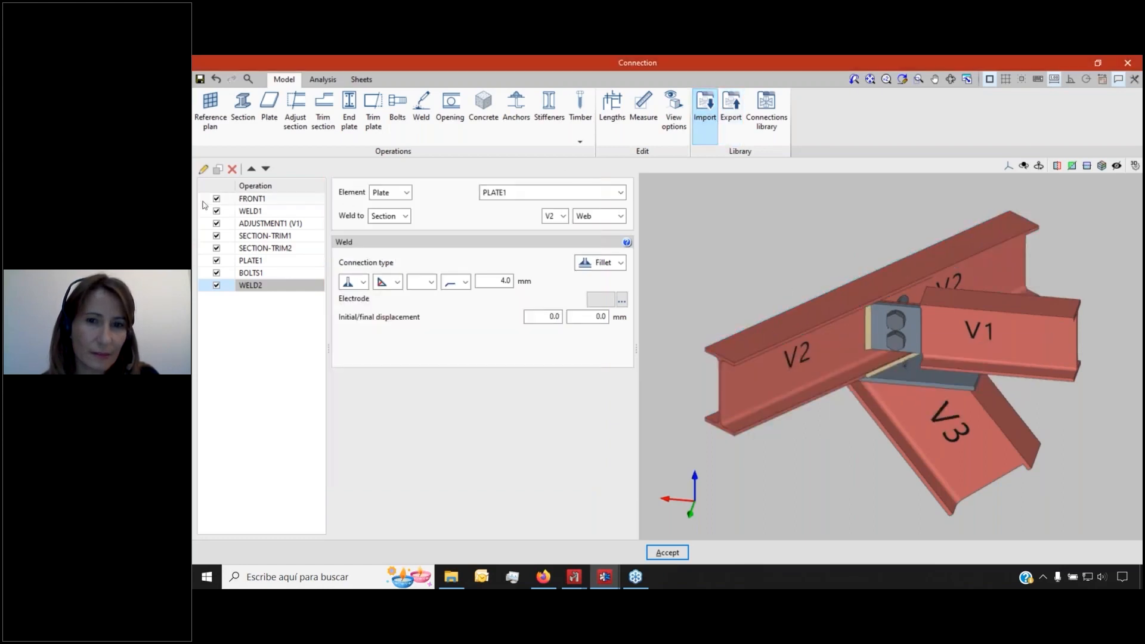
Select all the joint's operations, FRONT1 through SECTION-TRIM2, and delete them
left_click(292, 200)
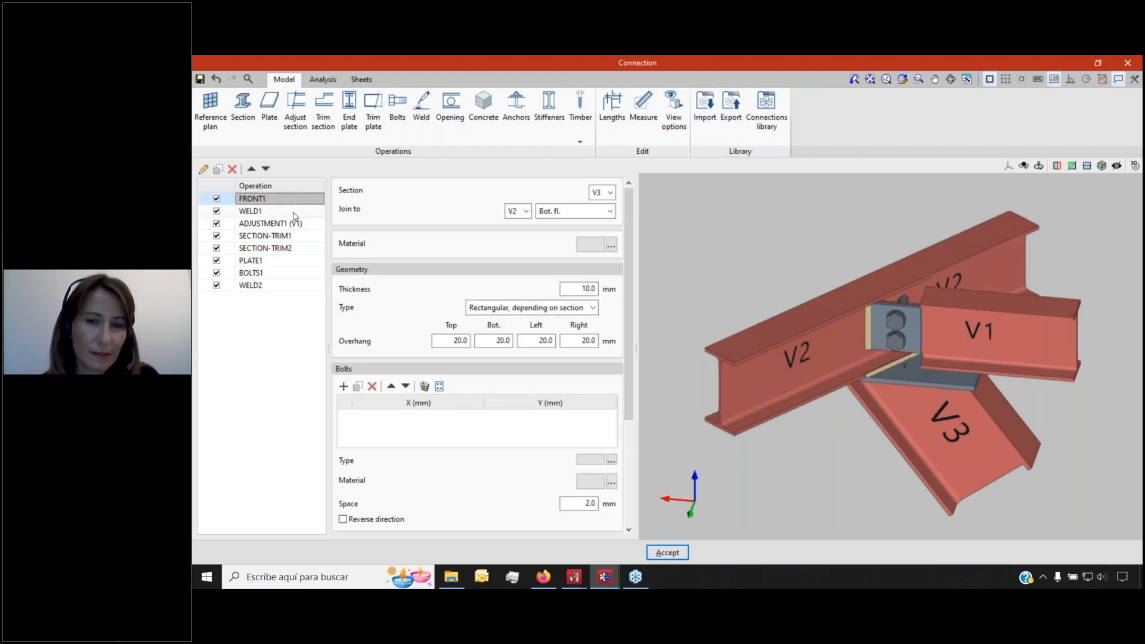
left_click(293, 213)
left_click_drag(293, 214, 292, 285)
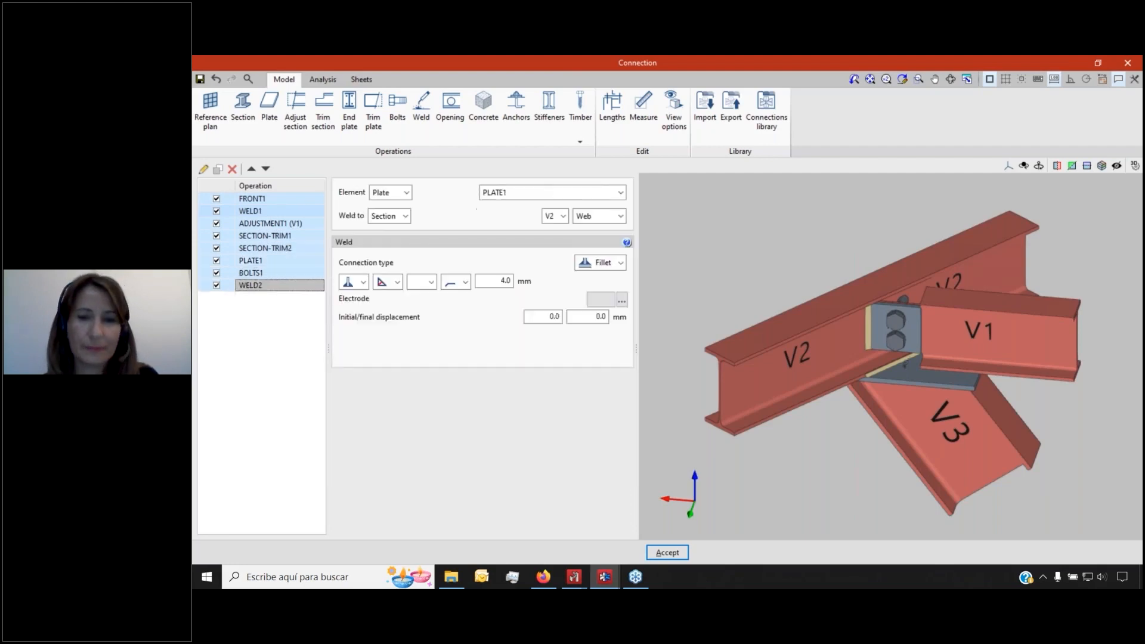
left_click(232, 169)
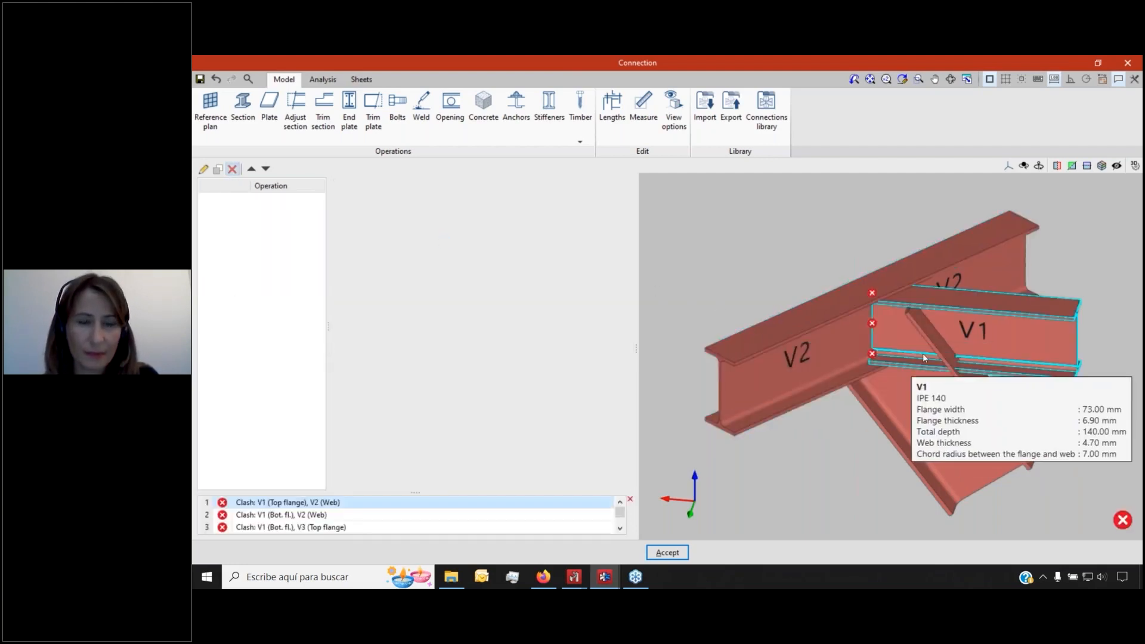
Rebuild the joint's operations by importing the saved joint New
left_click(705, 123)
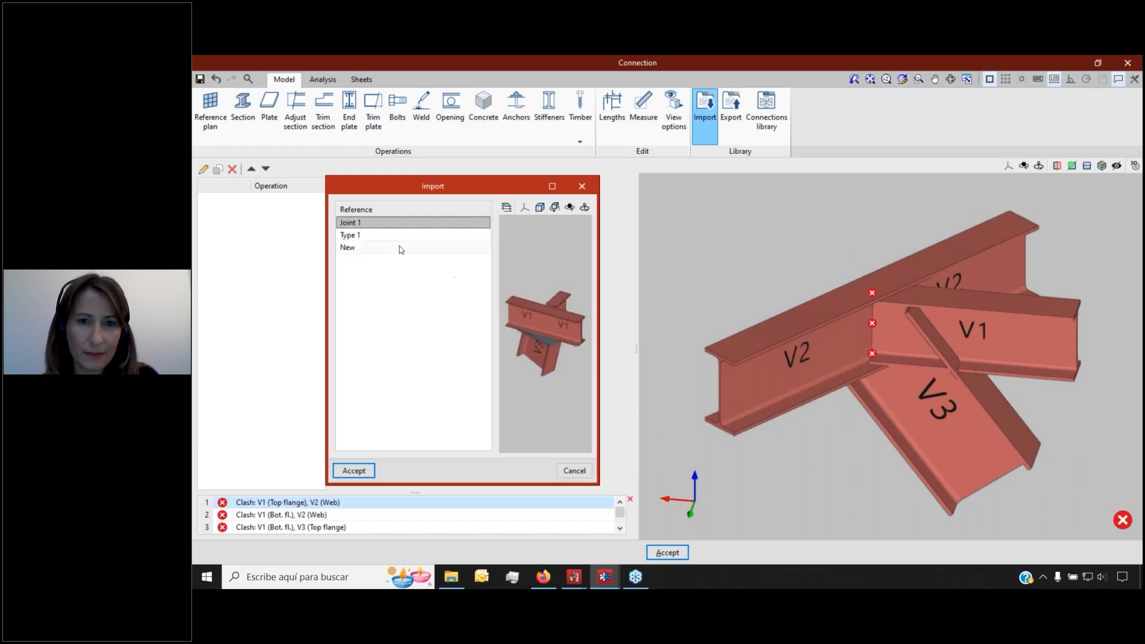
left_click(361, 248)
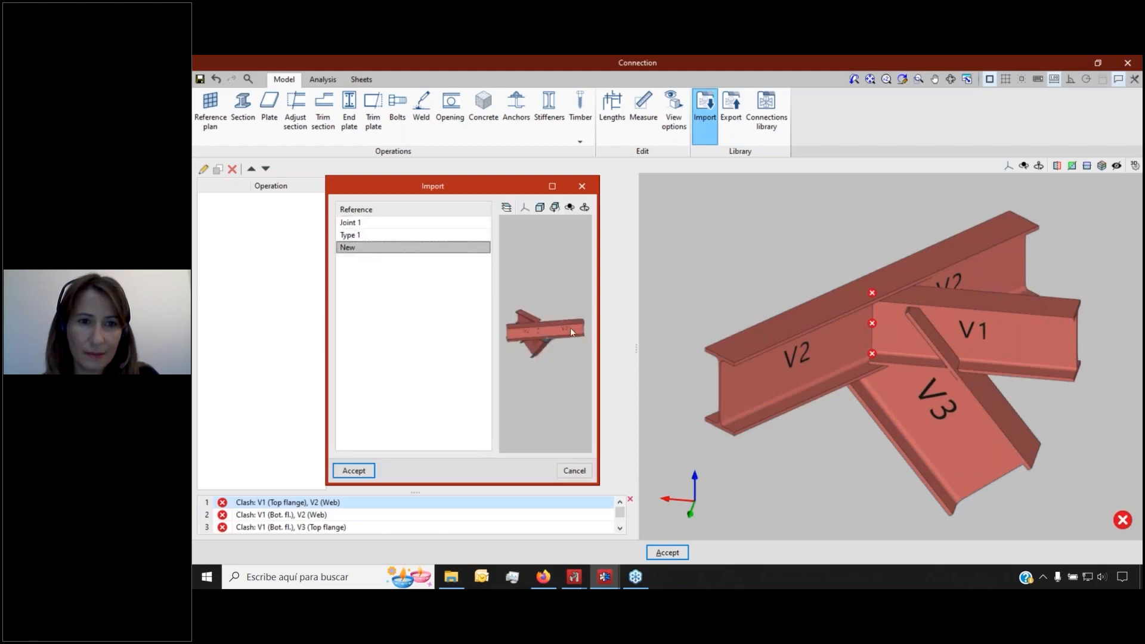
left_click(367, 471)
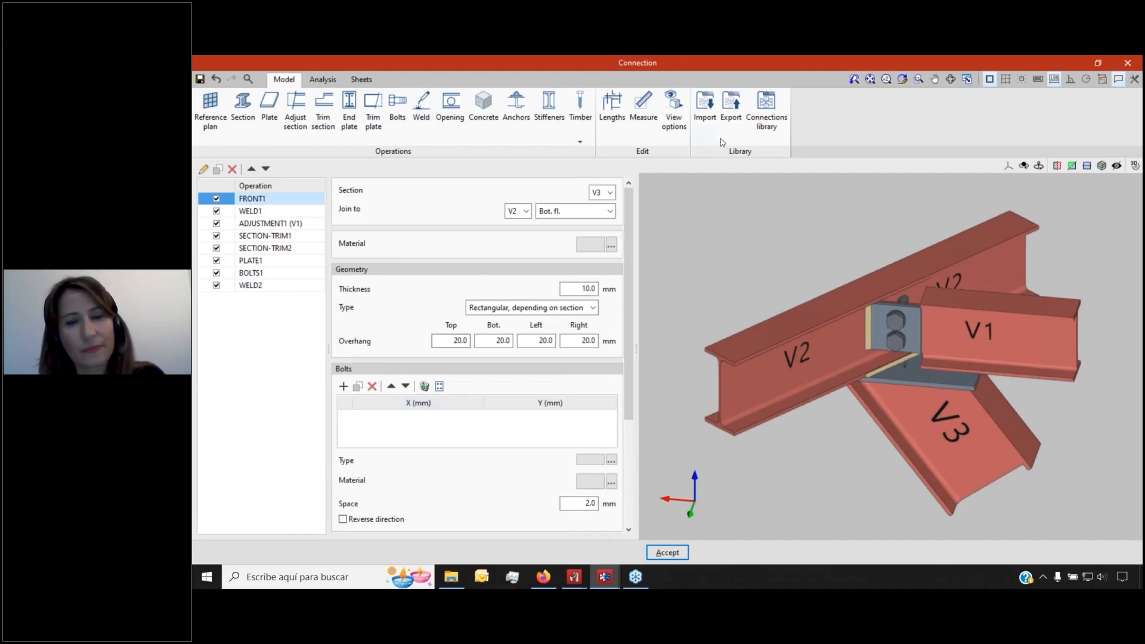
Export Joint 1, Type 1 and New from the connections library to the work directory
left_click(766, 113)
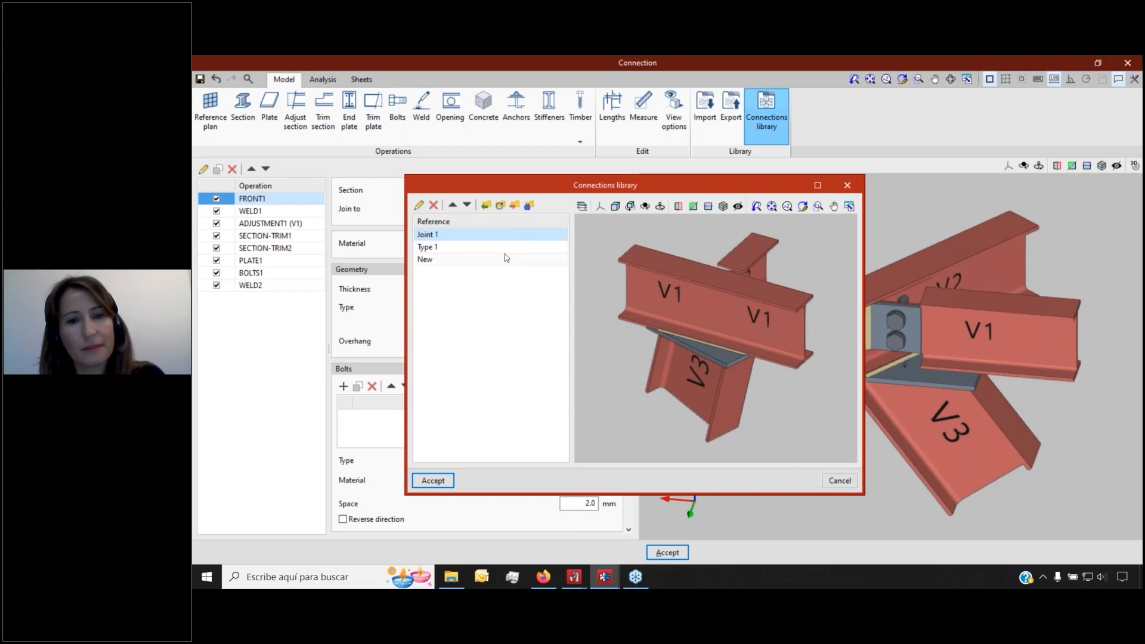
left_click(514, 205)
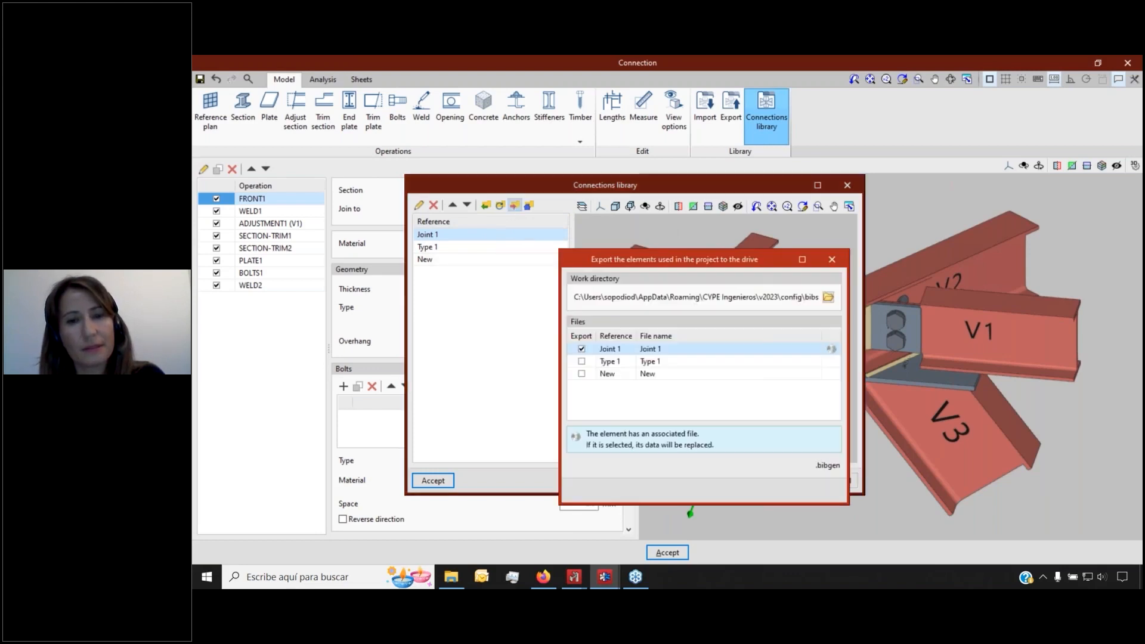
left_click(581, 373)
left_click(582, 362)
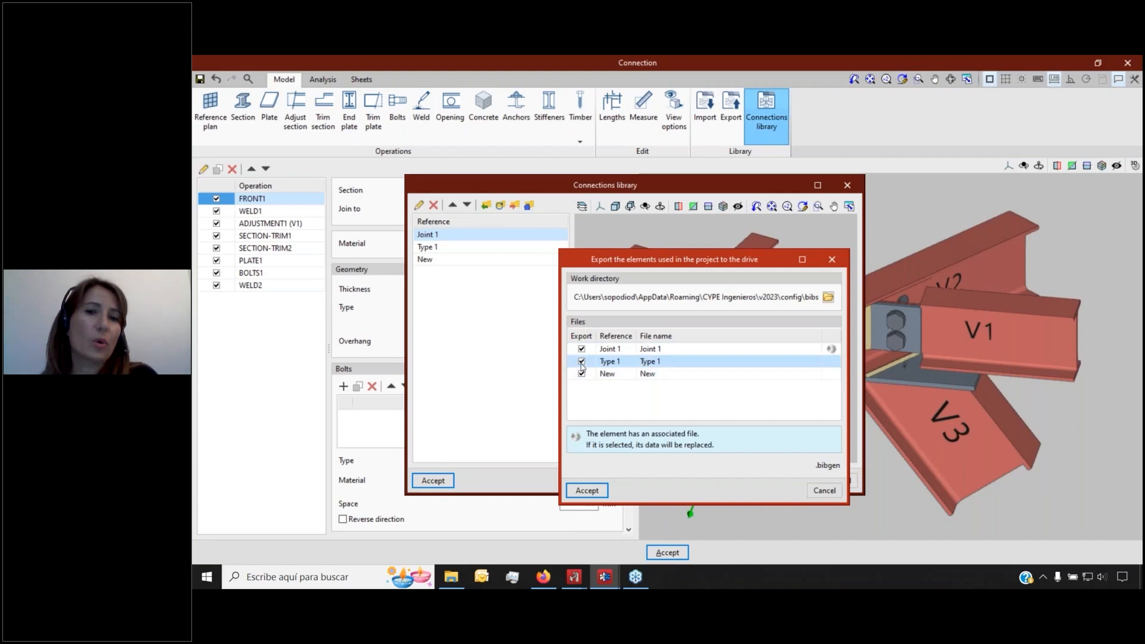
left_click(604, 489)
left_click(444, 483)
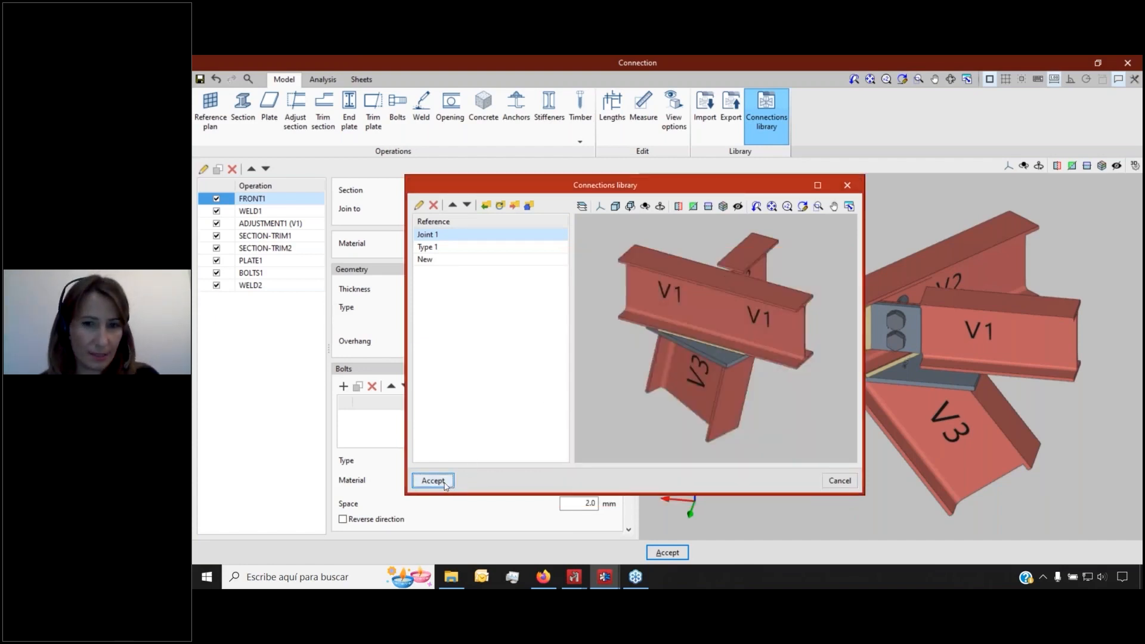
left_click(360, 80)
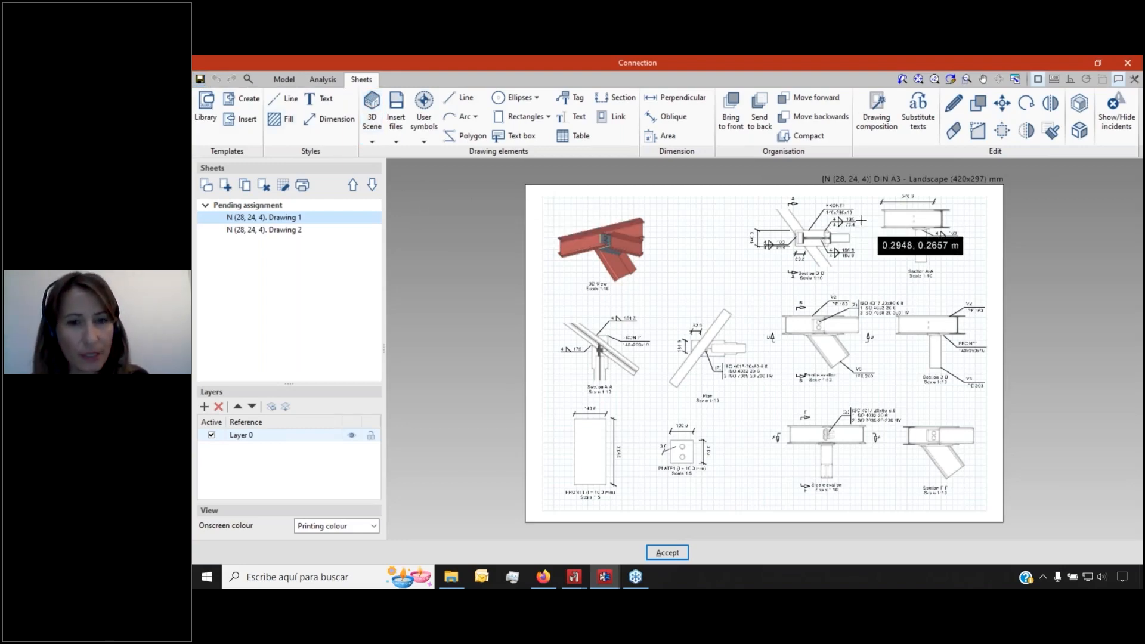
scroll(861, 221, "up", 3)
scroll(861, 221, "up", 2)
scroll(857, 184, "up", 3)
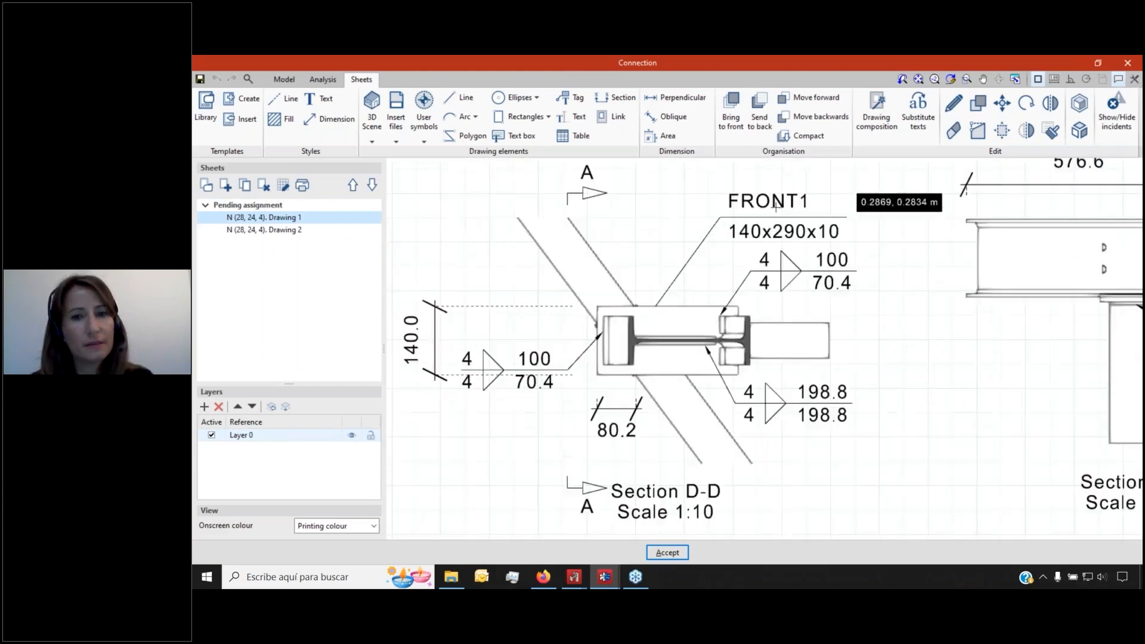
scroll(648, 295, "down", 2)
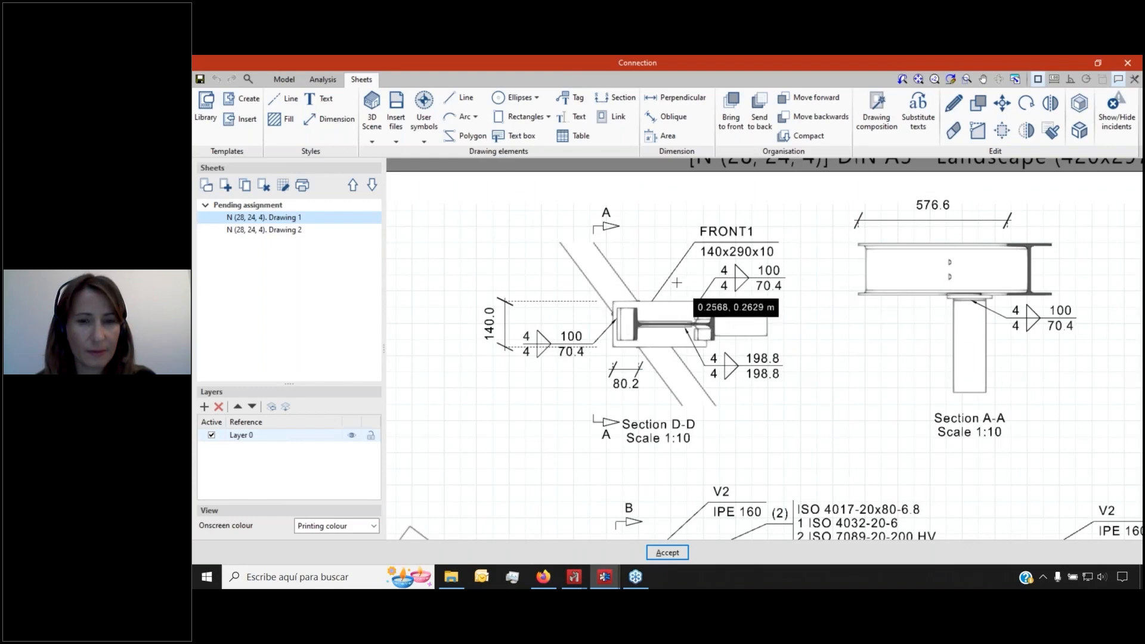
scroll(675, 282, "down", 3)
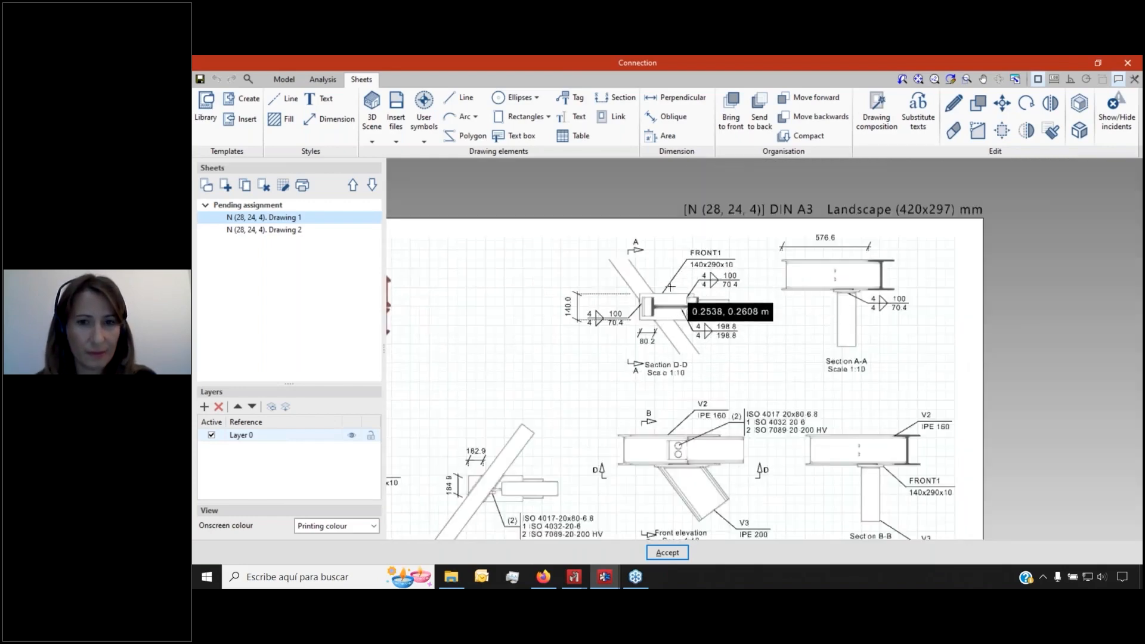
scroll(739, 269, "down", 1)
scroll(685, 295, "up", 4)
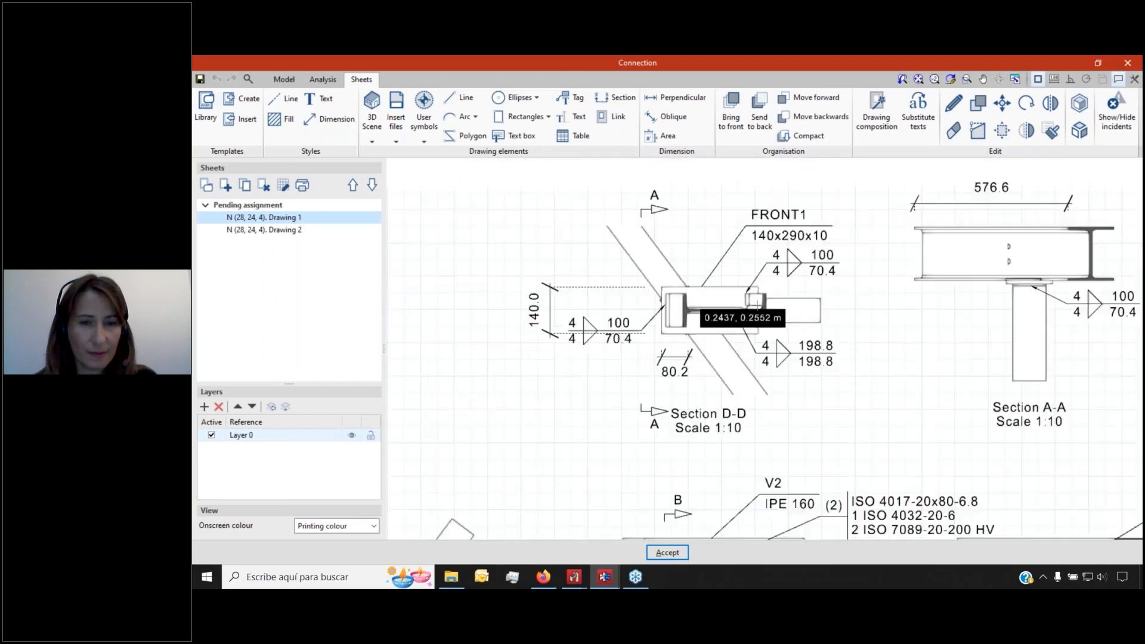
scroll(739, 319, "down", 1)
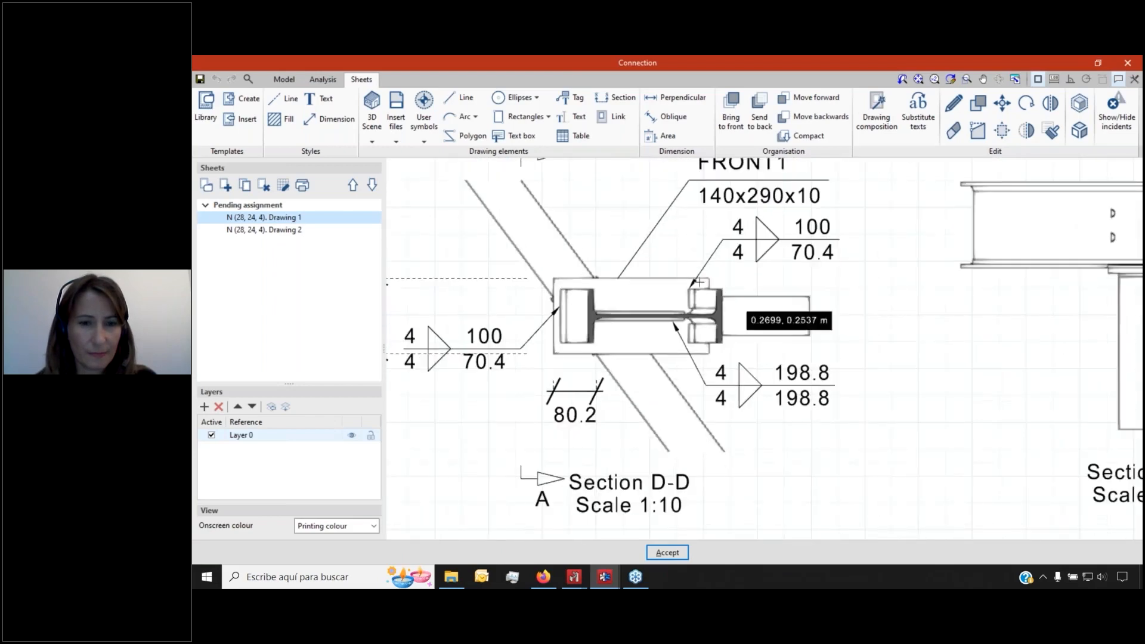
scroll(698, 316, "down", 1)
scroll(698, 316, "down", 1)
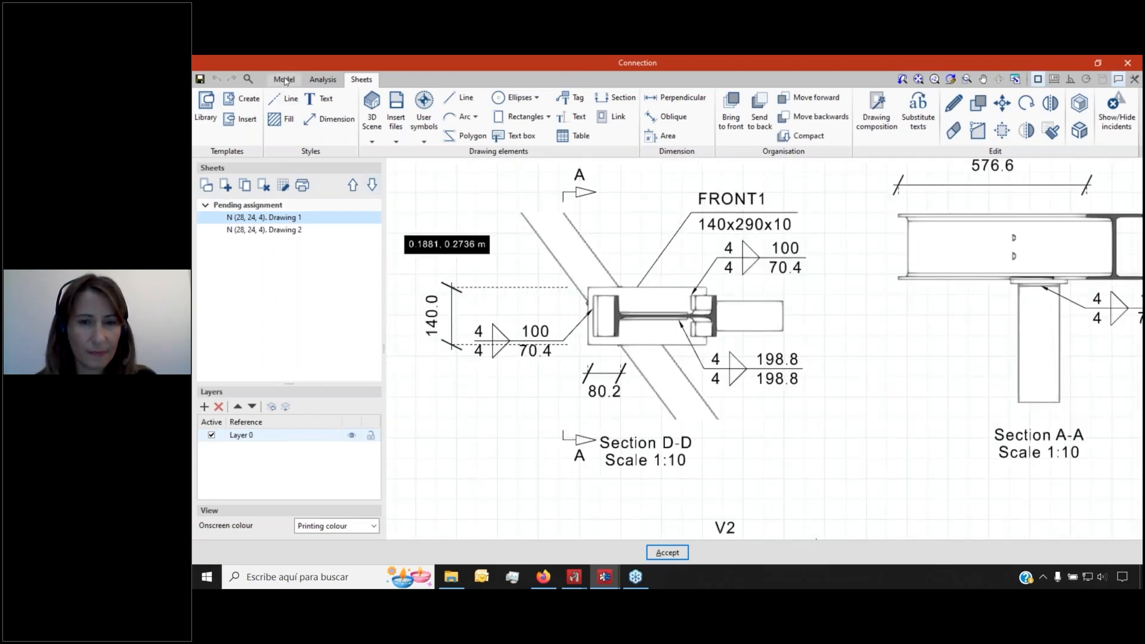
left_click(284, 80)
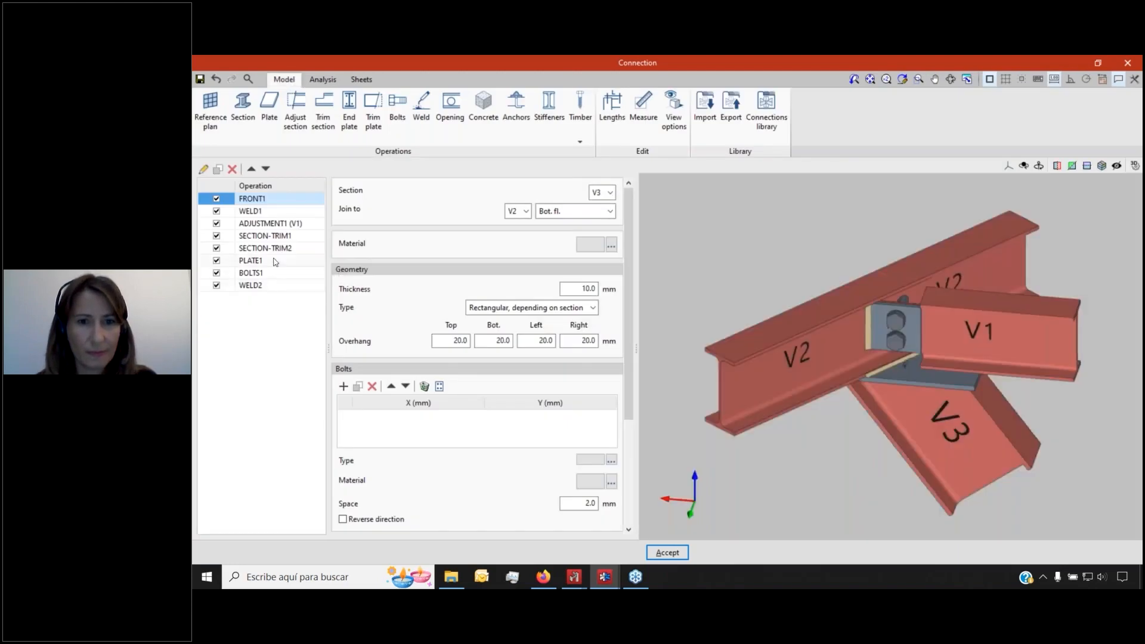
Set the FRONT1 plate's top, bottom and left overhangs to 40 mm
double_click(457, 341)
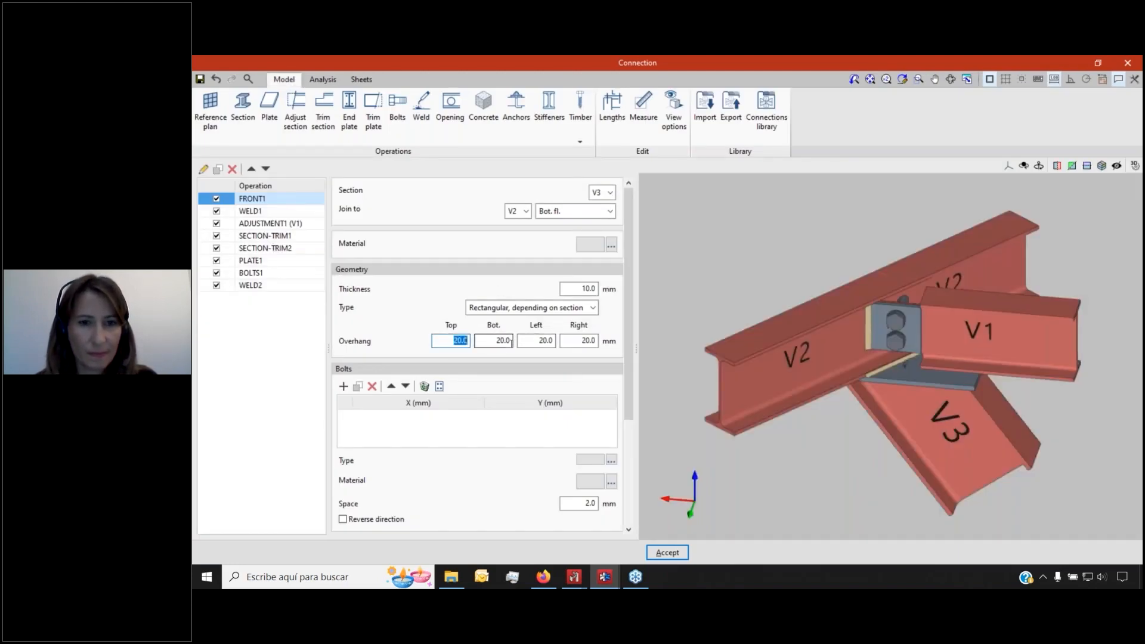
type("40")
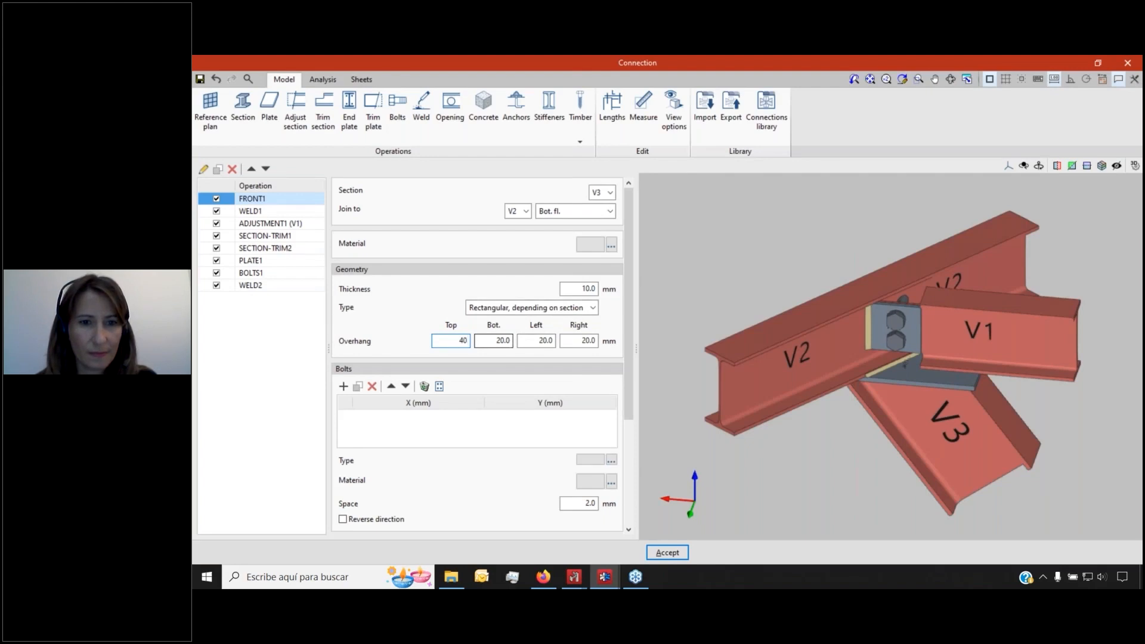
double_click(495, 341)
type("40")
key("Tab")
type("40")
key("Tab")
Make the plate 15 mm thick and move on to the drawing sheets
left_click(576, 290)
double_click(576, 290)
type("15")
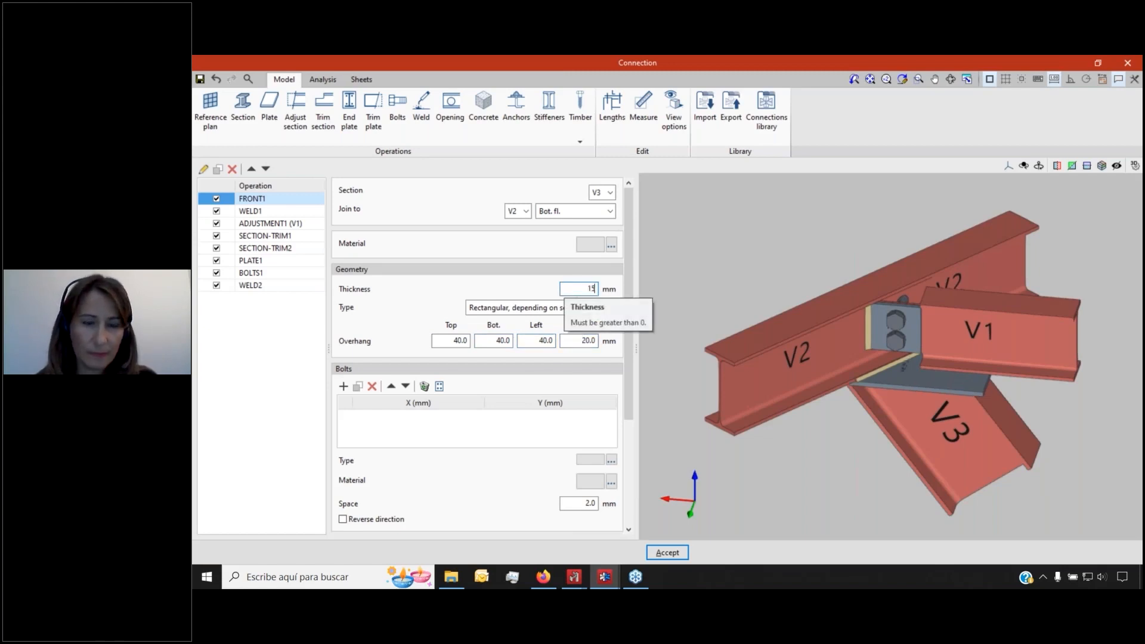
left_click(579, 342)
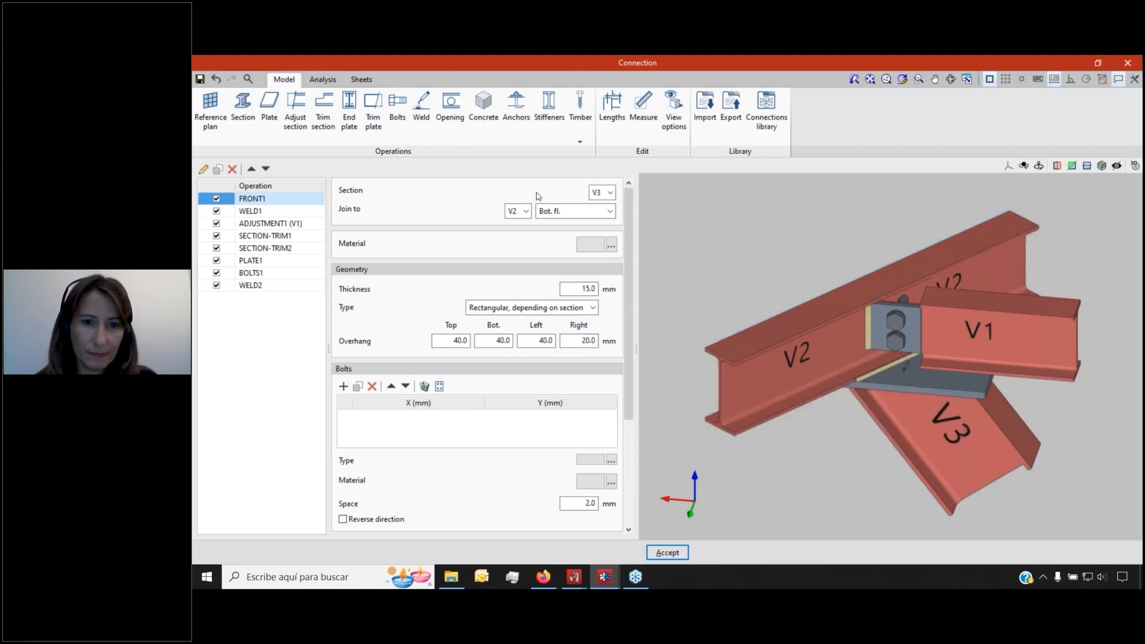
left_click(361, 79)
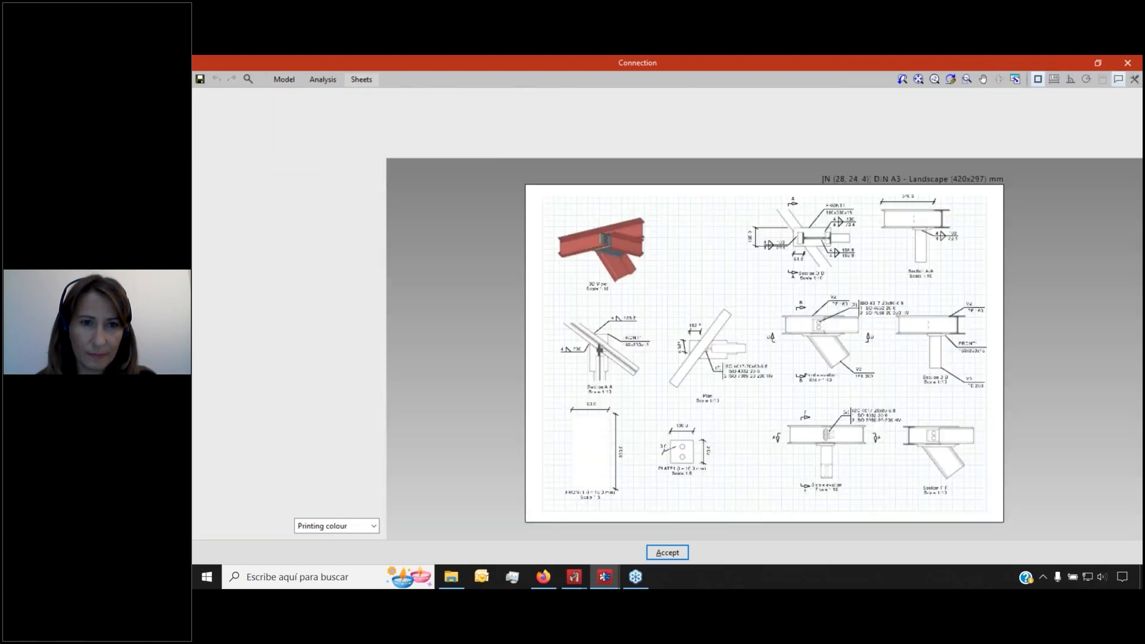
Zoom over the A3 sheet's details, then bring up the sheet Print settings
scroll(883, 198, "up", 5)
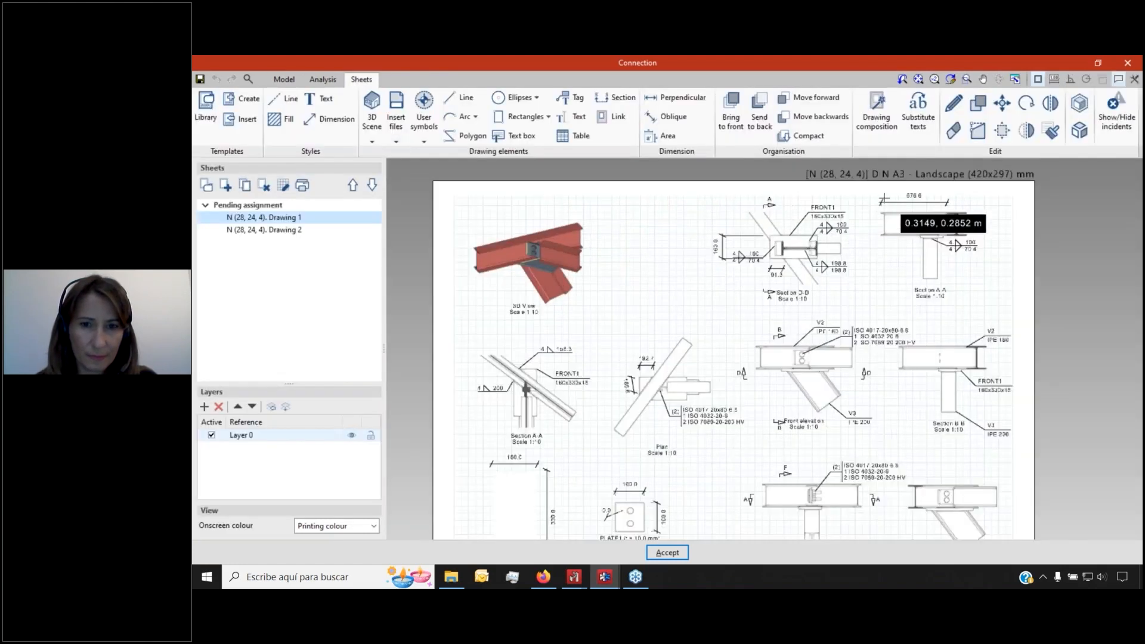
scroll(740, 246, "up", 3)
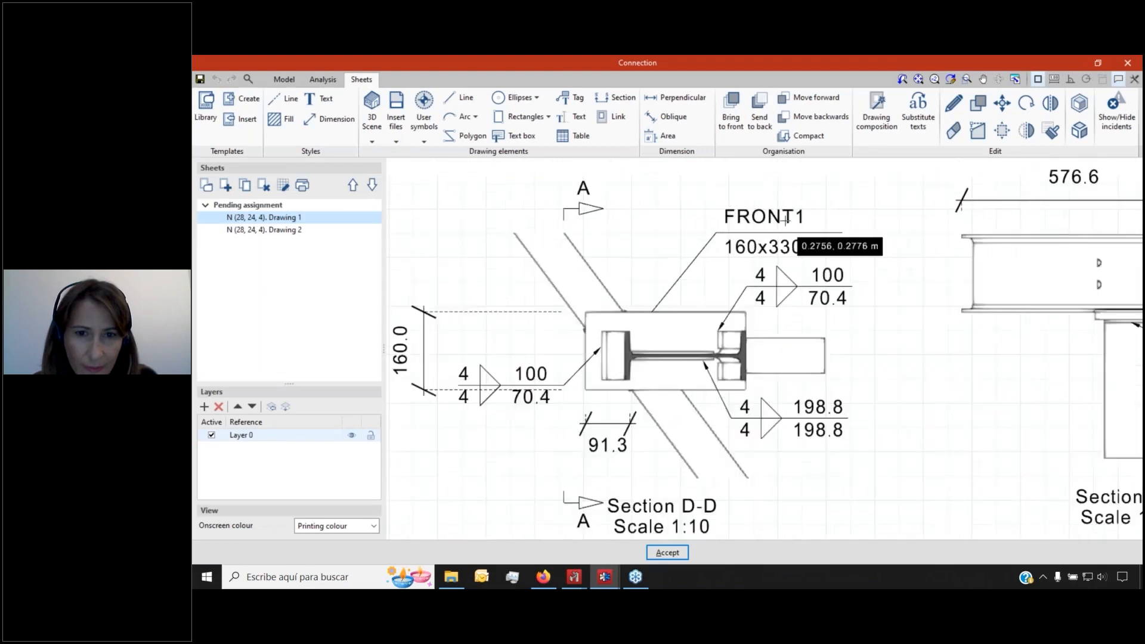
scroll(734, 257, "down", 2)
scroll(632, 441, "up", 2)
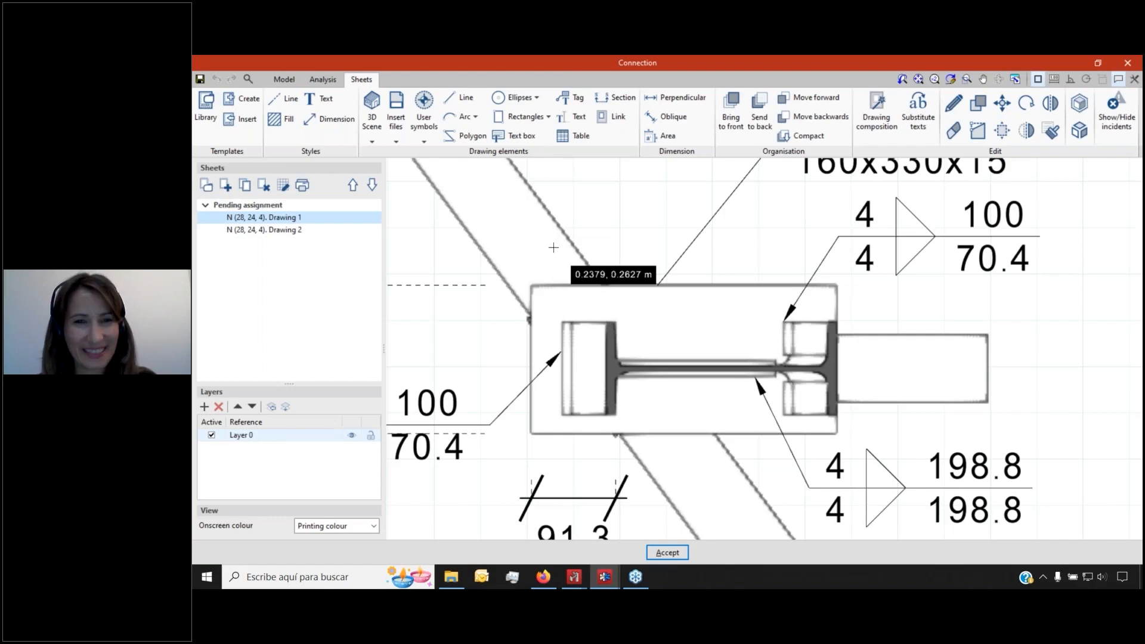
left_click(302, 185)
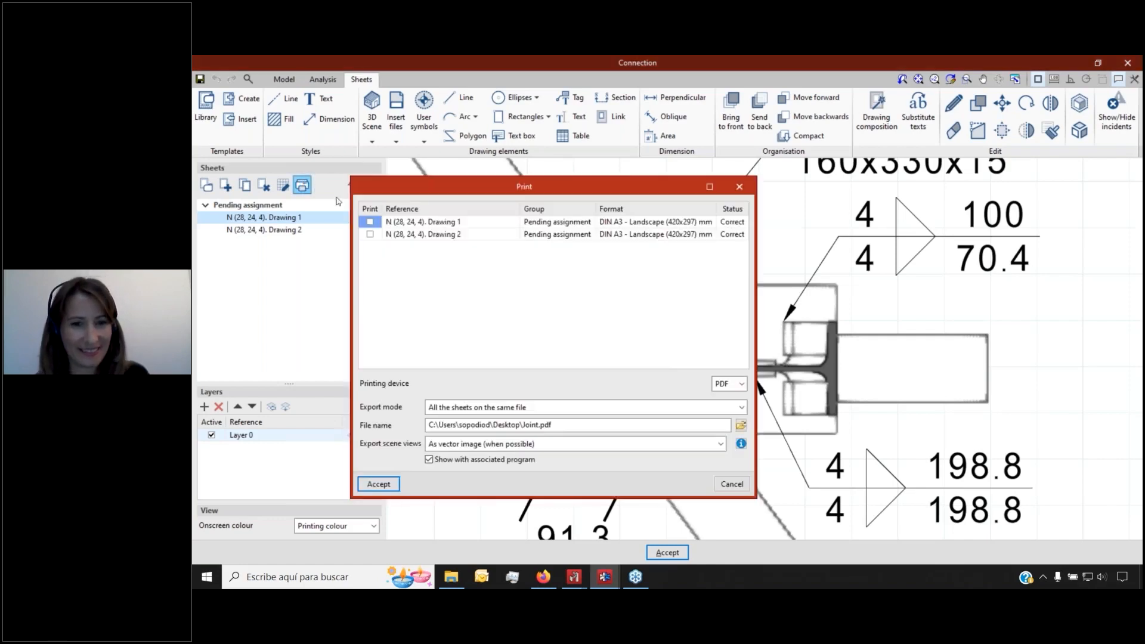
Export Drawing 1 to Joint.pdf, overwriting the existing file
left_click(390, 484)
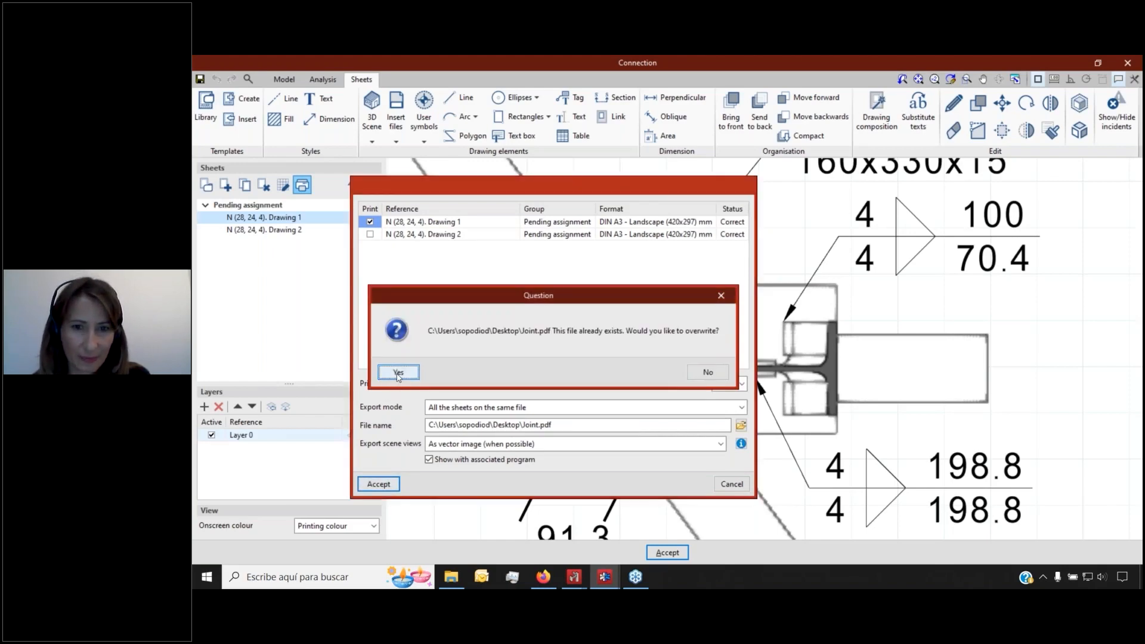
left_click(398, 372)
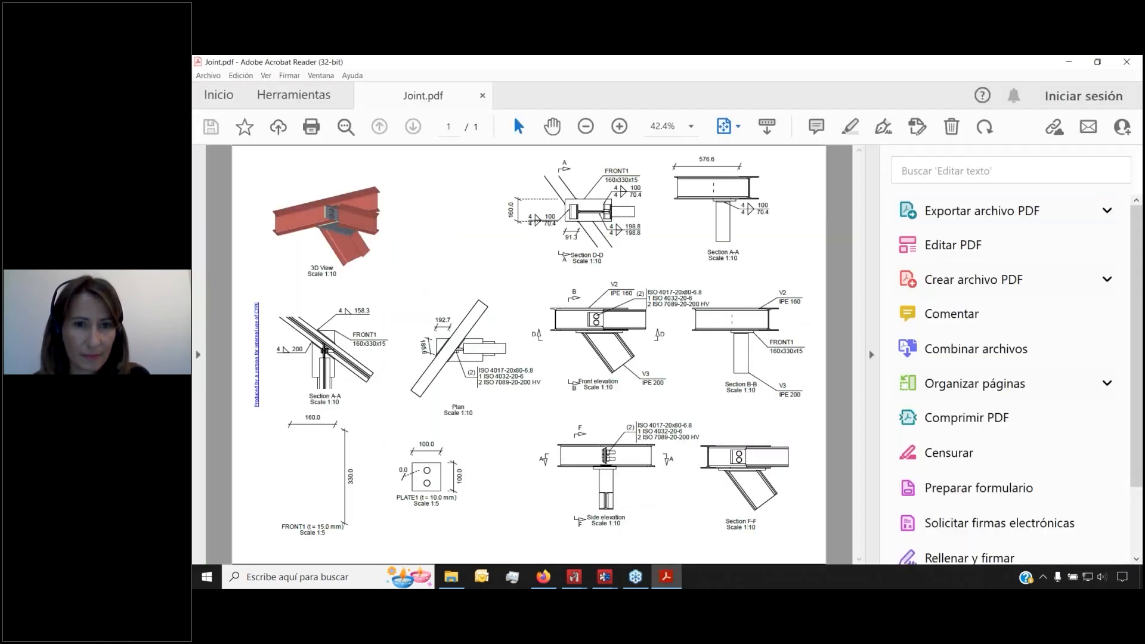
Zoom in and out on the exported Joint.pdf drawing in Acrobat Reader
scroll(606, 246, "up", 10, "ctrl")
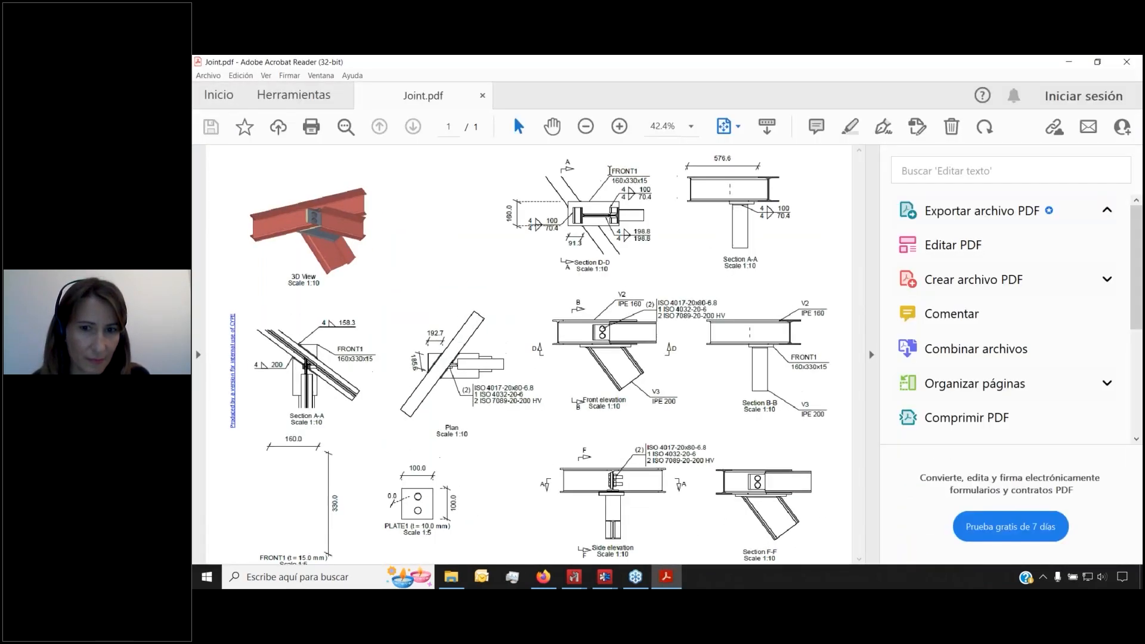
scroll(606, 246, "down", 10, "ctrl")
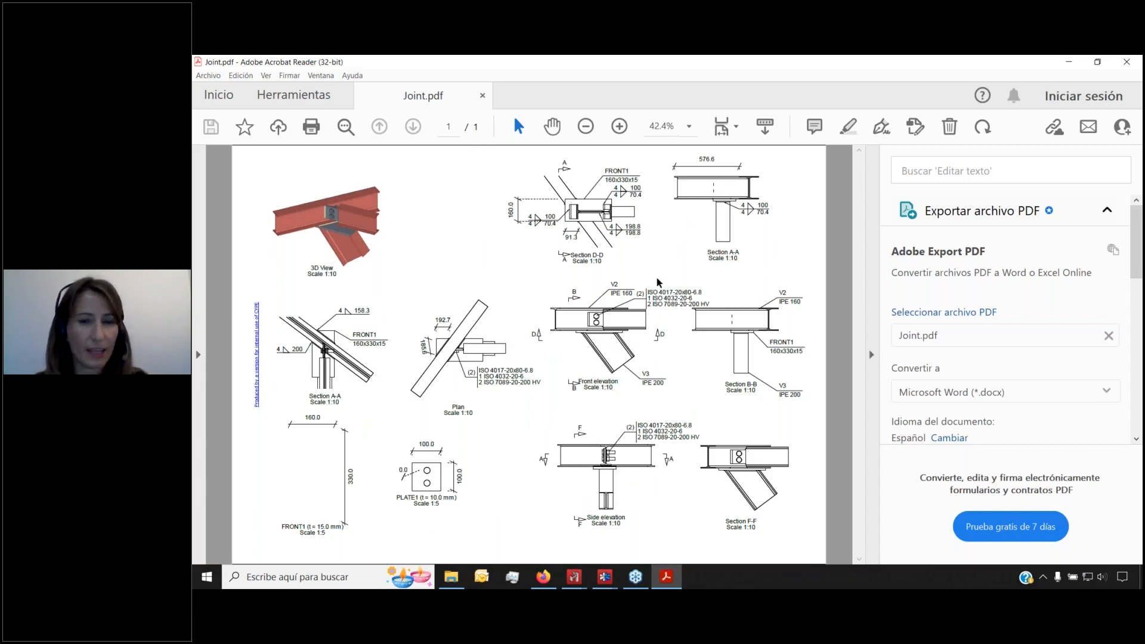
mouse_move(606, 576)
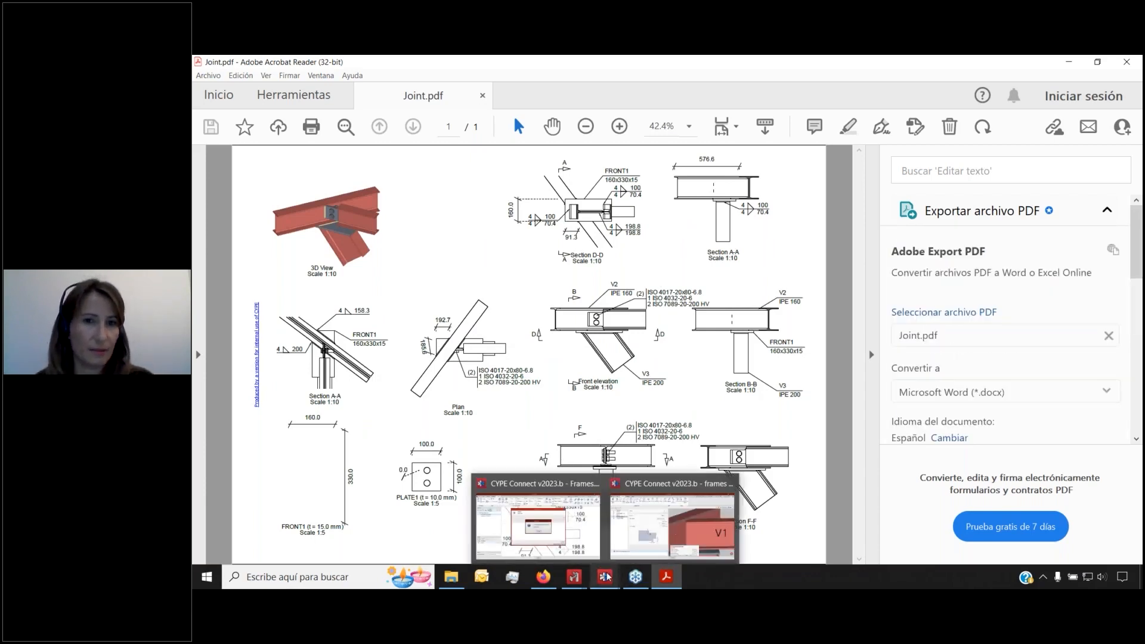
Back in CYPE Connect, view the full A3 sheet and open the drawing Templates library
left_click(586, 550)
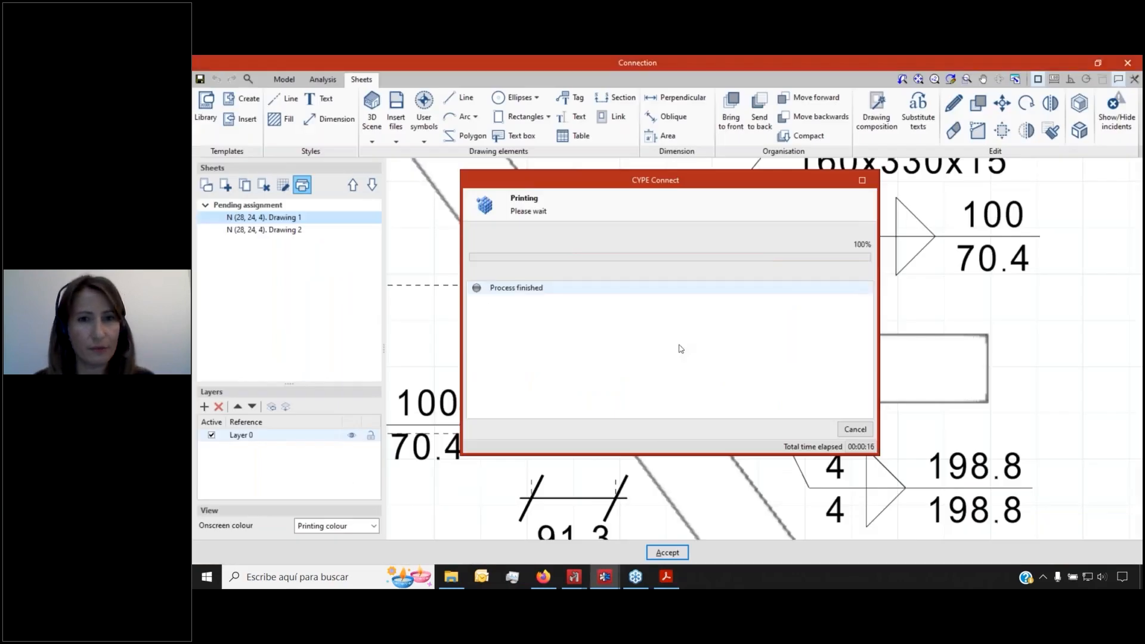
scroll(655, 364, "down", 10)
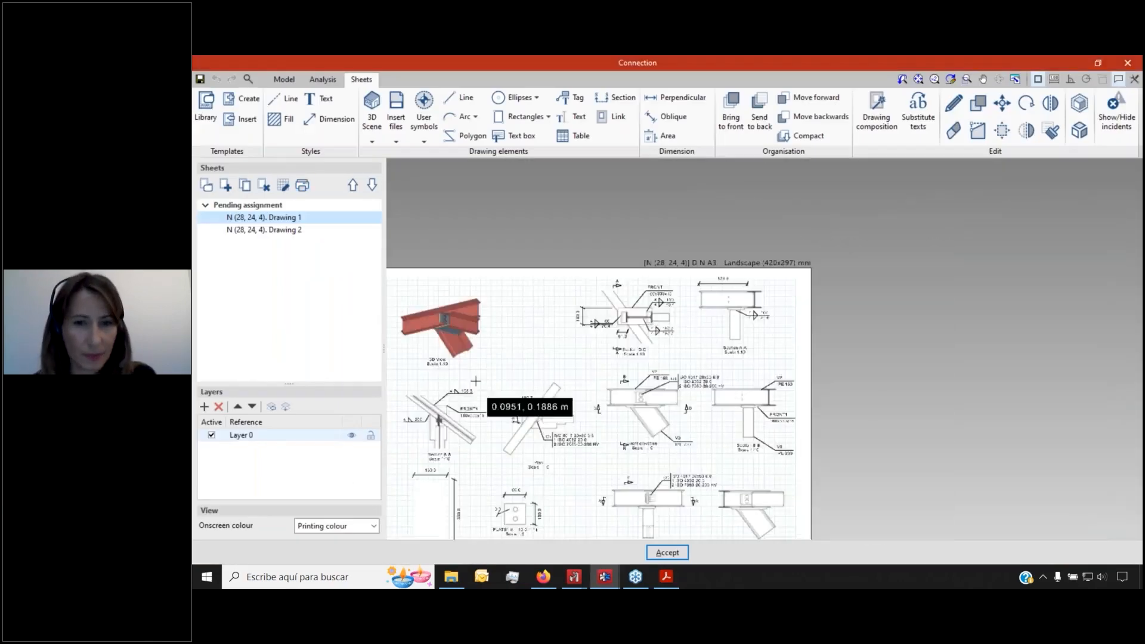
scroll(575, 367, "up", 1)
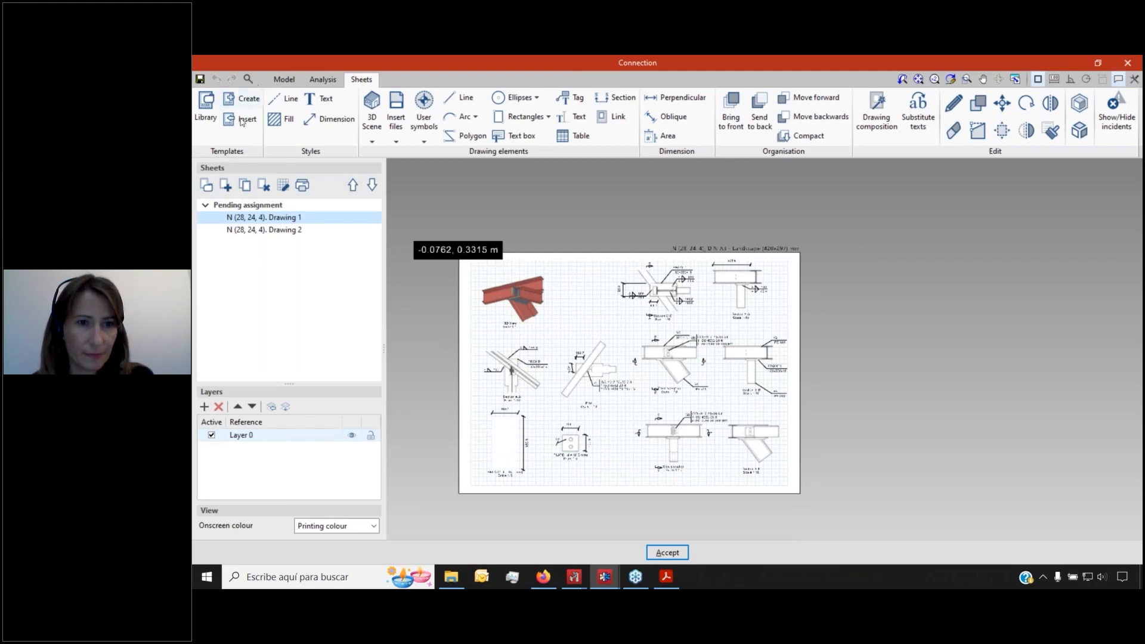
left_click(207, 124)
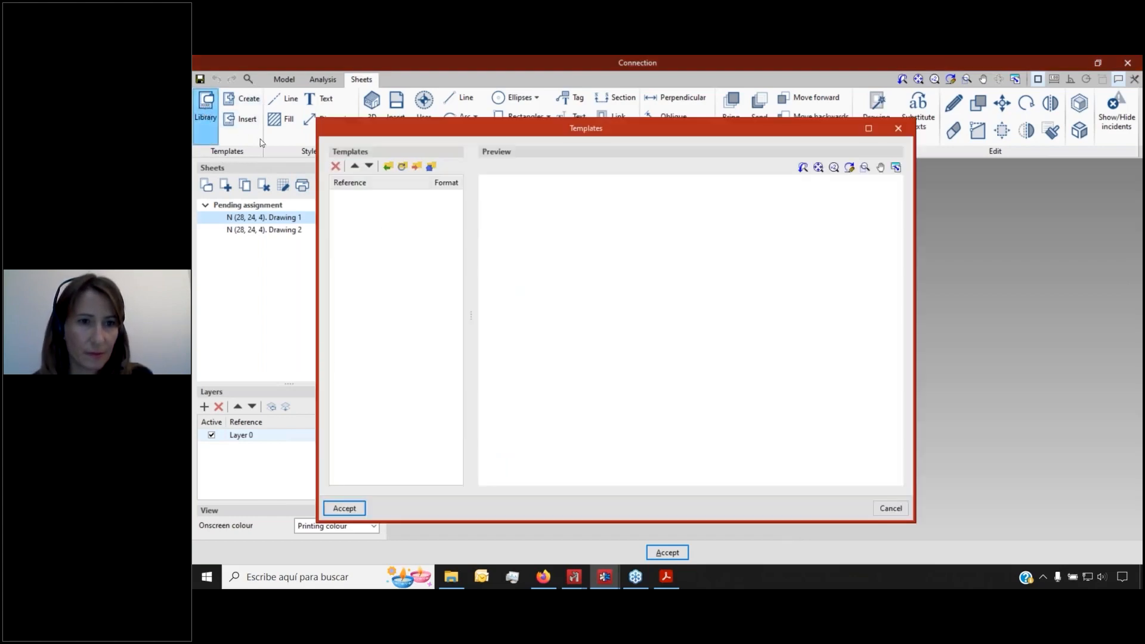
Start a template import, then cancel it and close the Templates library unchanged
left_click(387, 166)
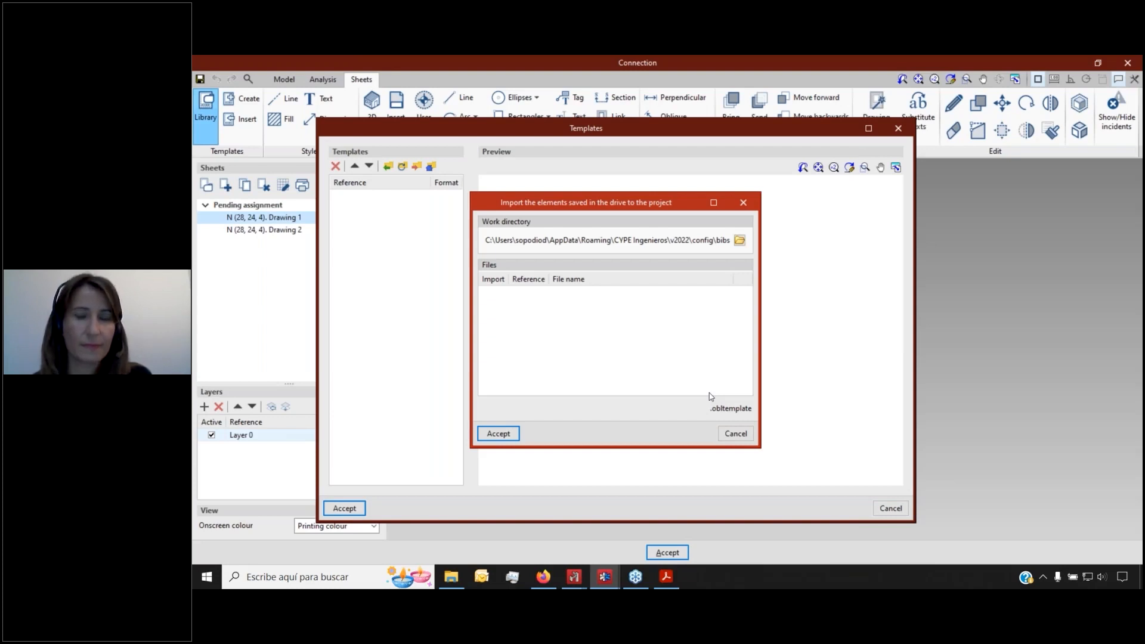
left_click(729, 434)
left_click(890, 508)
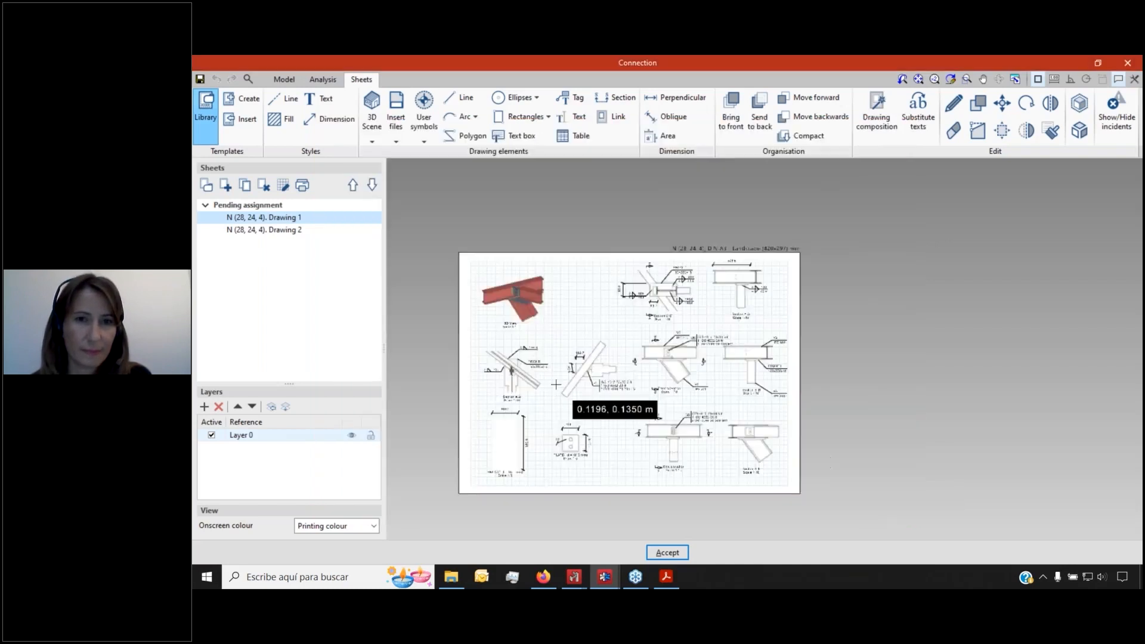
Zoom in on the A3 Drawing 1 sheet for node N (28, 24, 4)
scroll(556, 385, "up", 1)
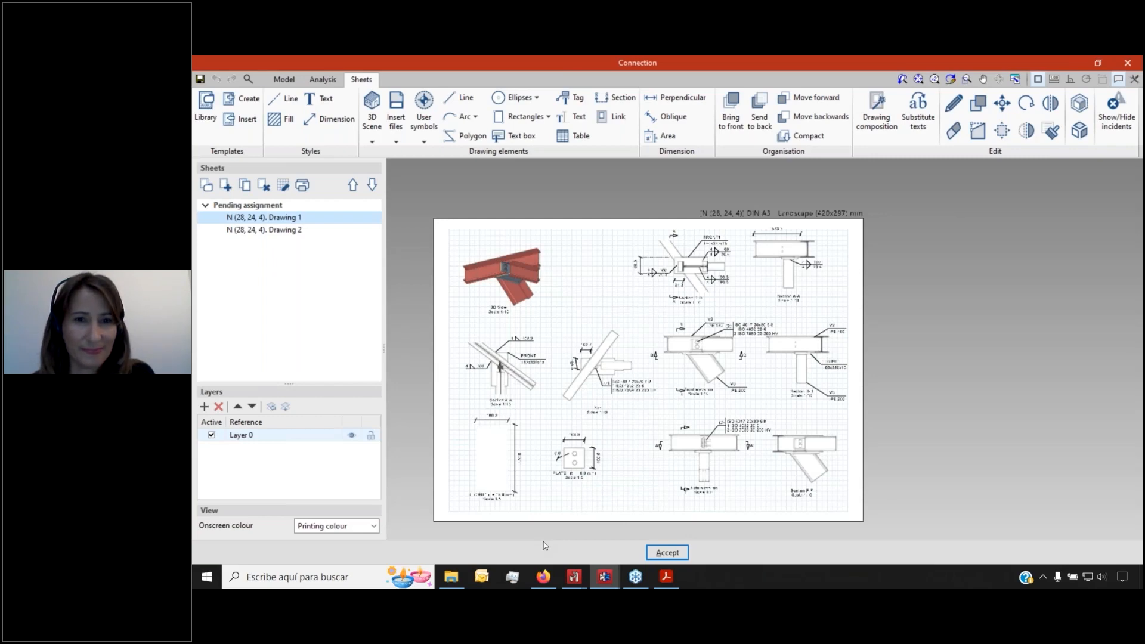
Switch to BIMserver.center in the browser and look through the Store's application catalogue
left_click(545, 580)
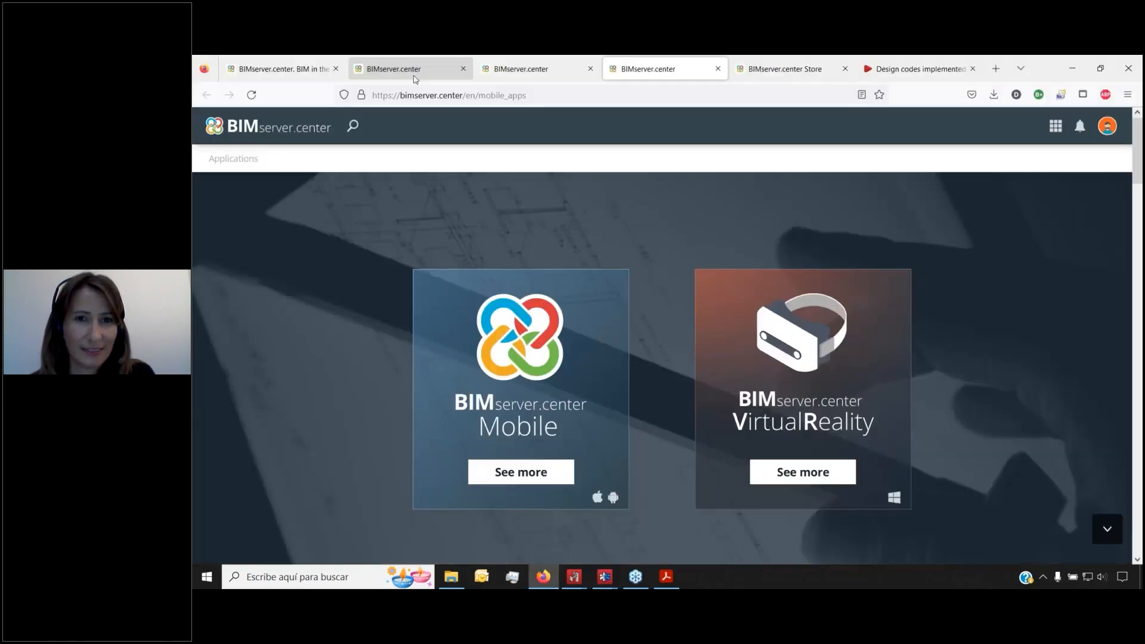
left_click(398, 68)
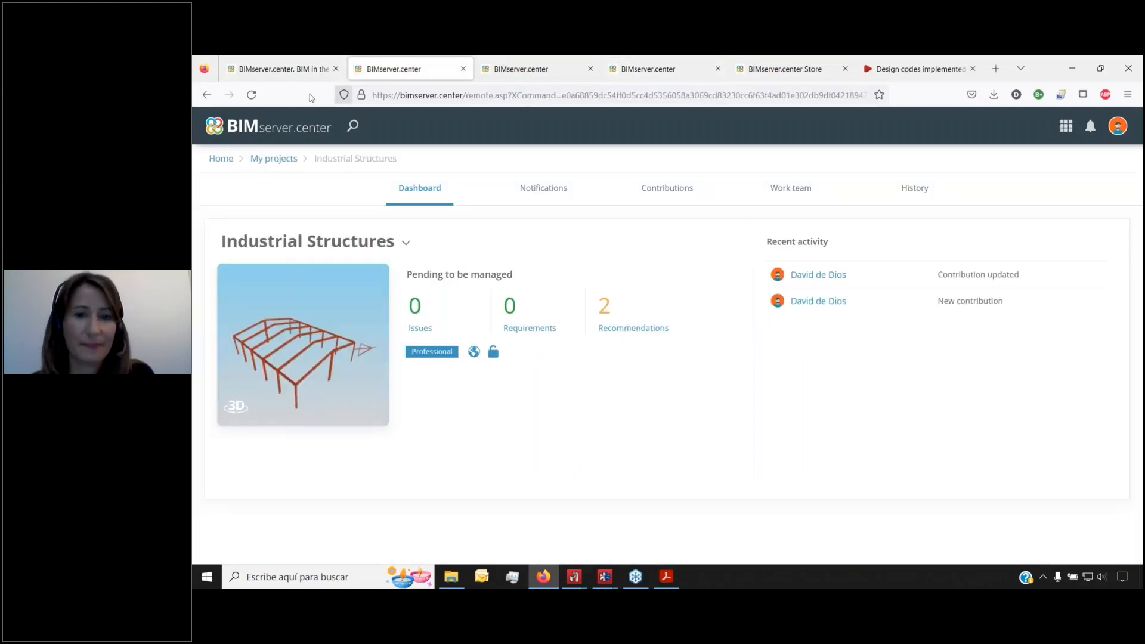
left_click(313, 69)
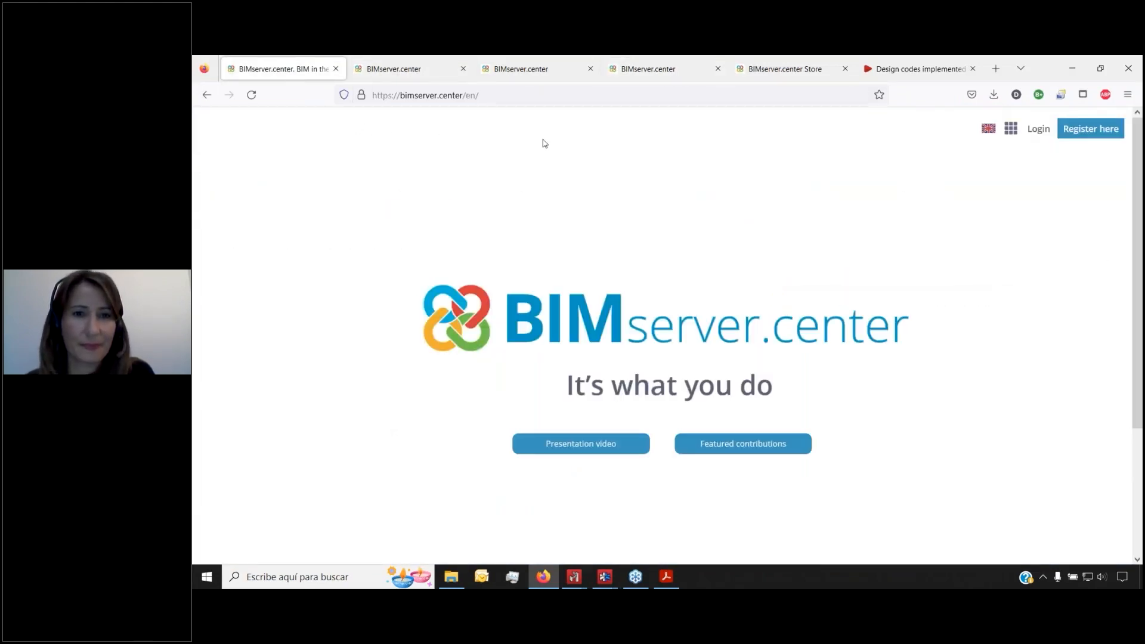
left_click(784, 68)
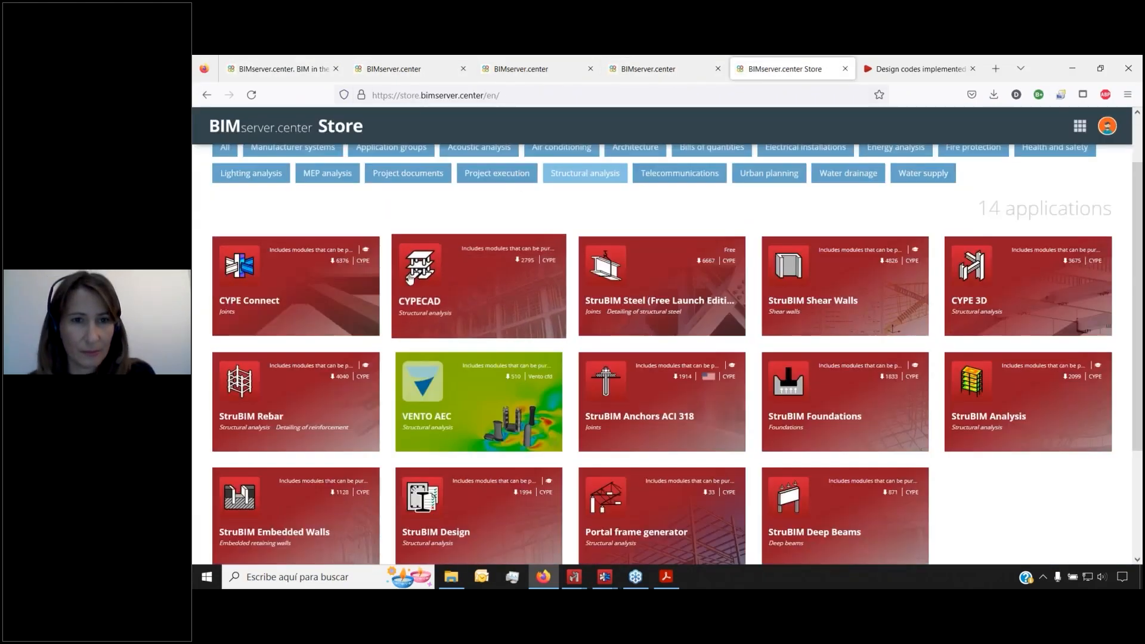
scroll(307, 286, "down", 1)
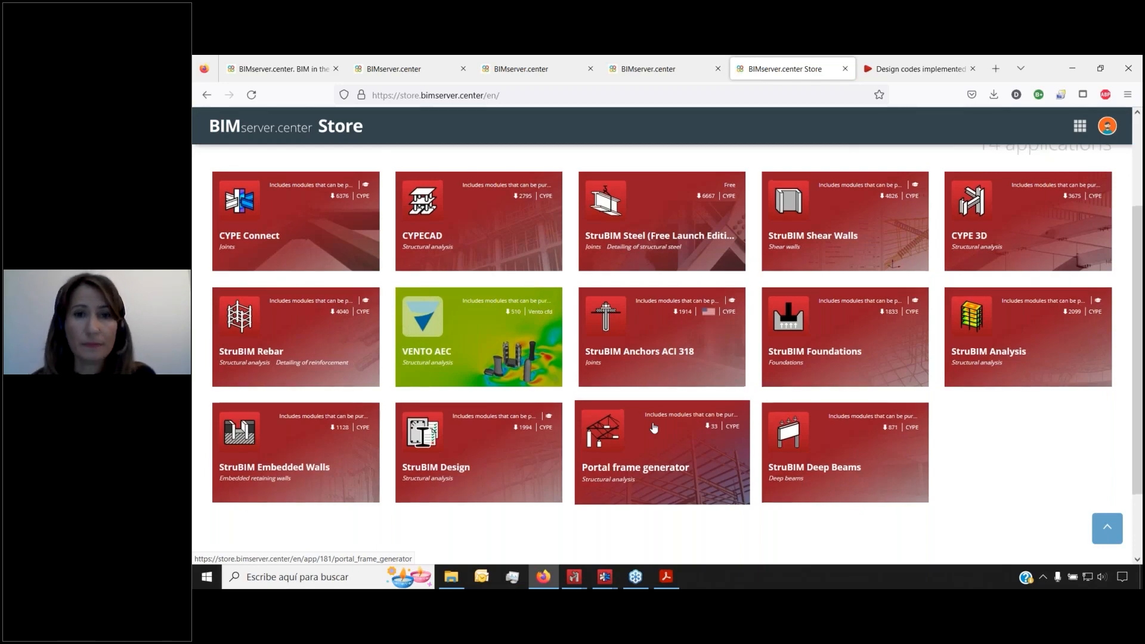
scroll(654, 428, "up", 3)
Go from the home page to the user dashboard and open the Store listing 172 applications
left_click(282, 66)
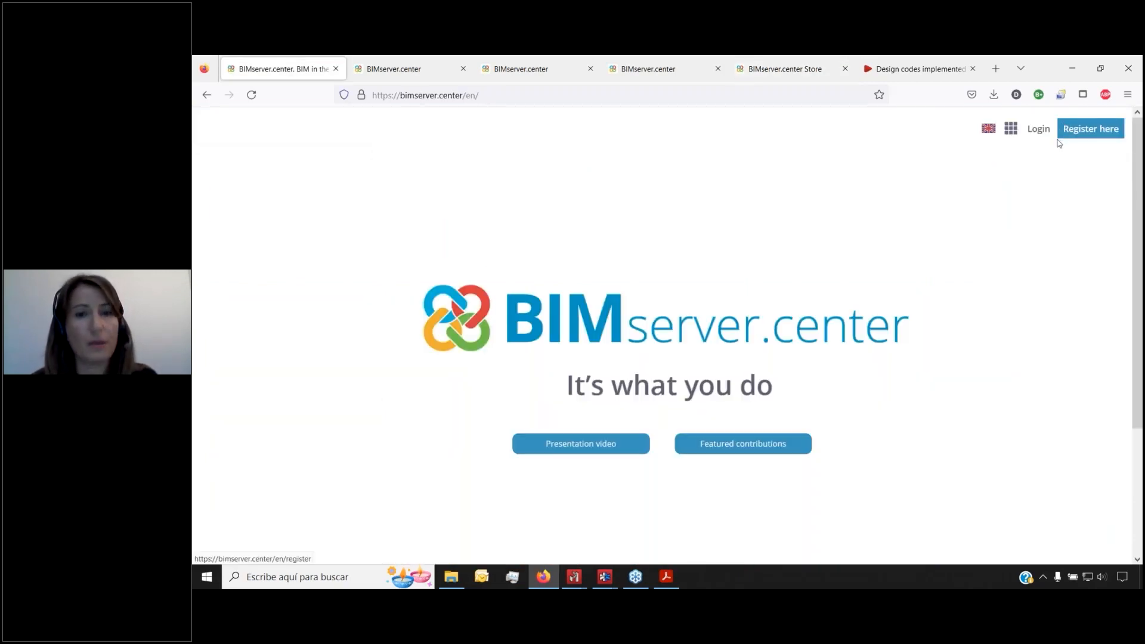
left_click(1073, 127)
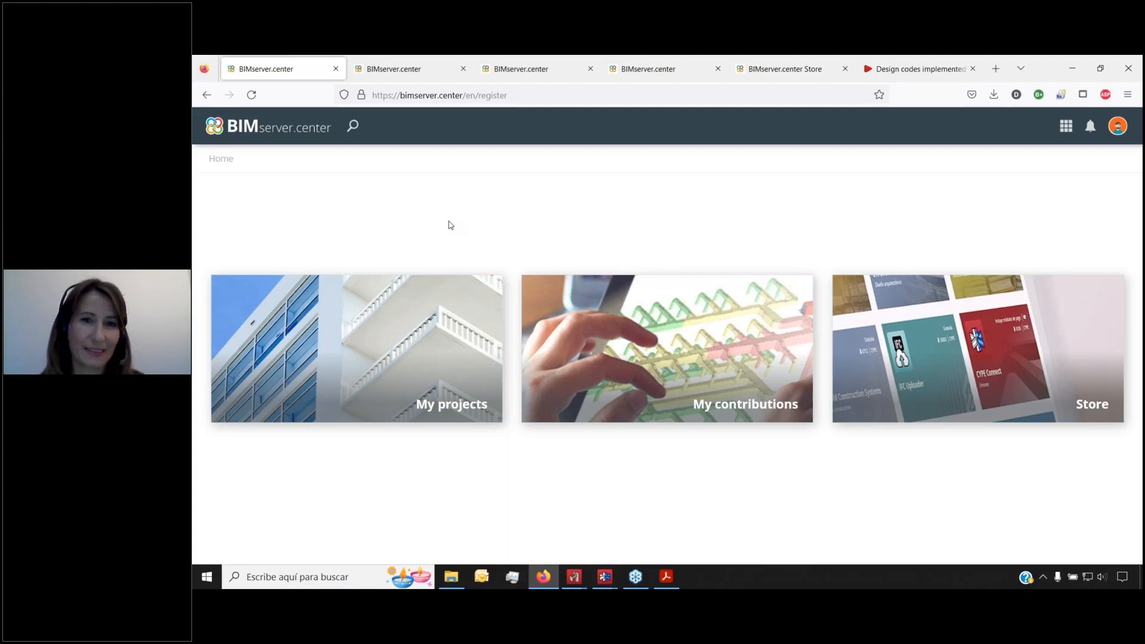
left_click(916, 375)
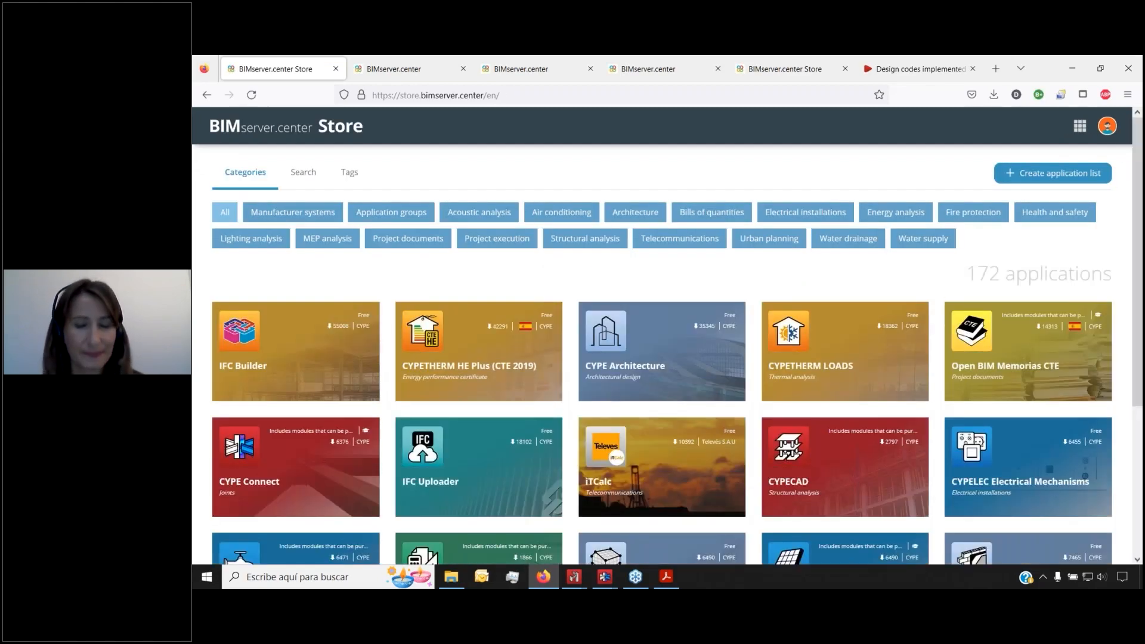
Filter the Store to Structural analysis and browse the Portal frame generator page and gallery
left_click(597, 248)
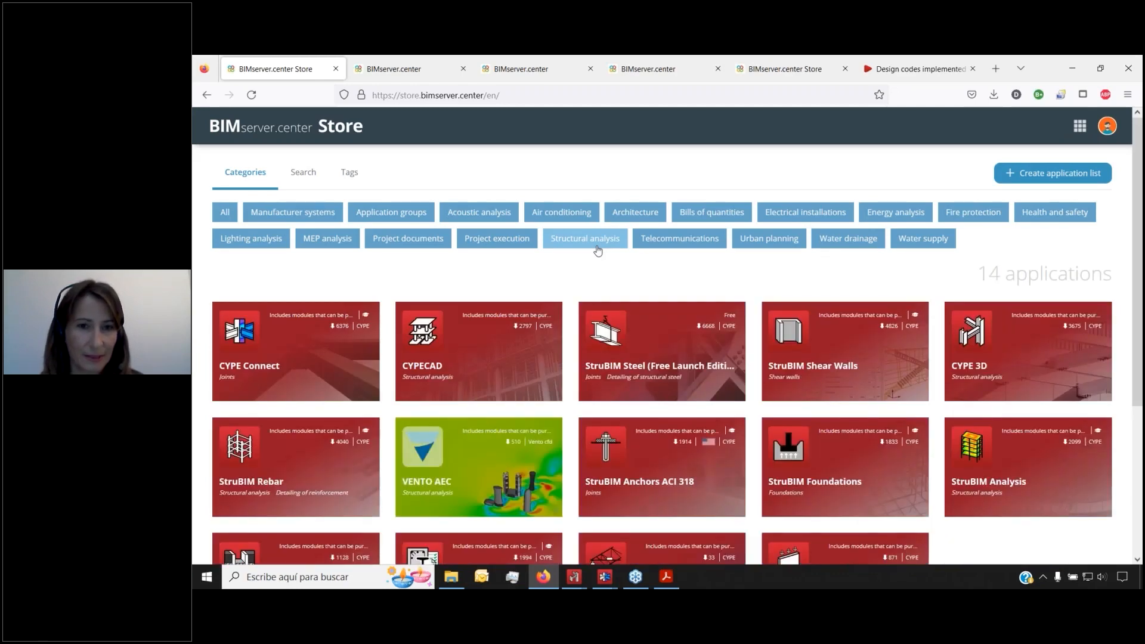
scroll(598, 250, "down", 3)
left_click(659, 475)
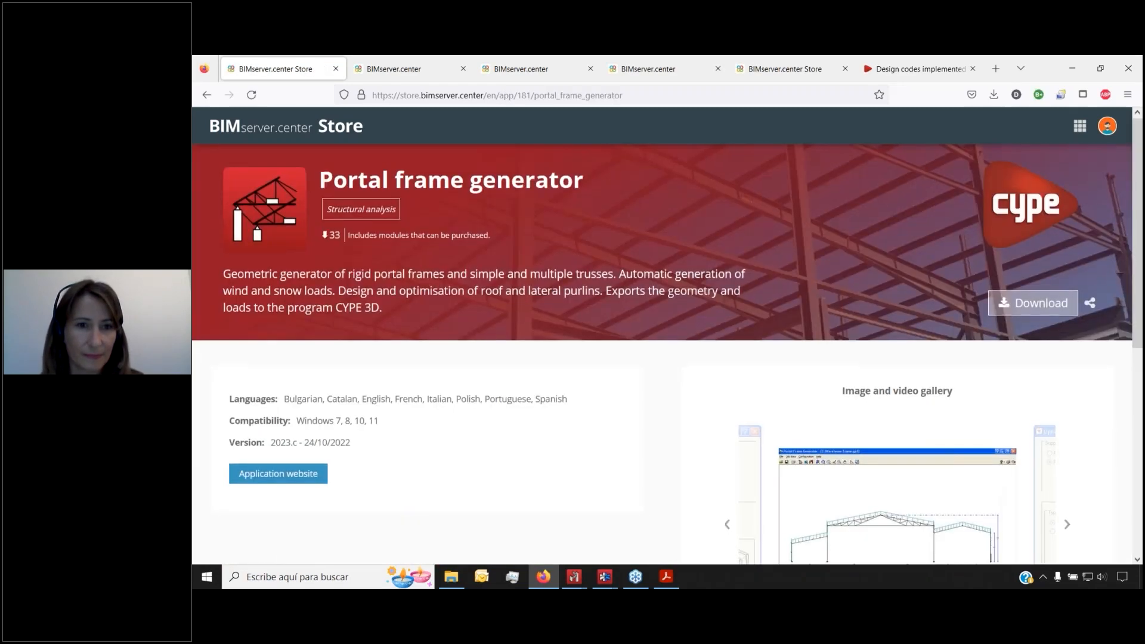
scroll(831, 413, "down", 2)
left_click(831, 414)
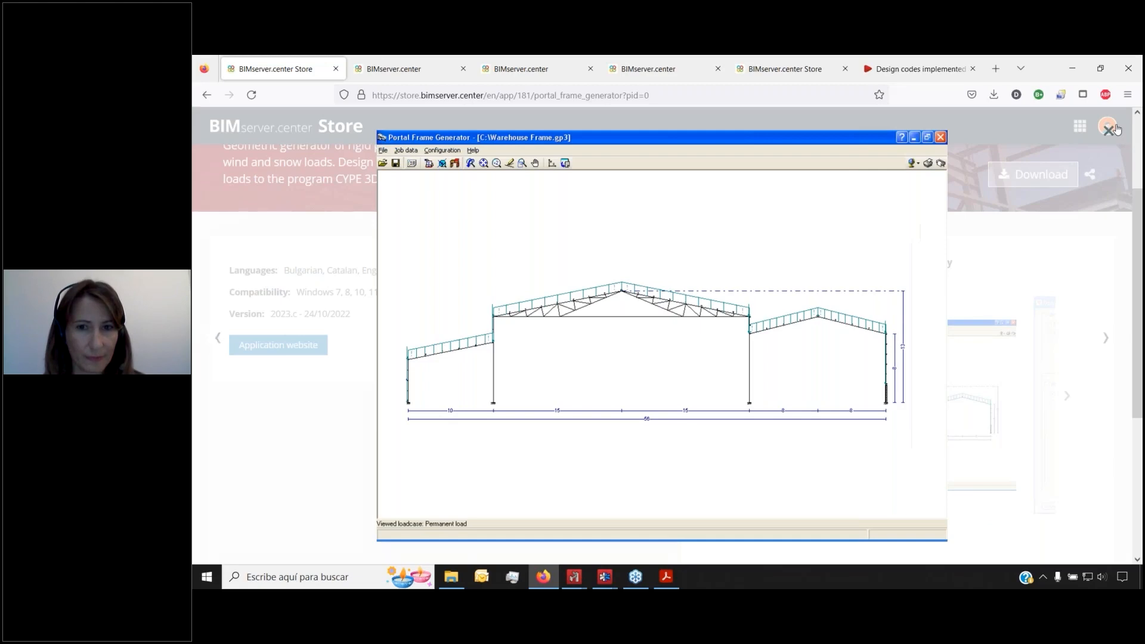
left_click(1109, 130)
left_click(207, 95)
left_click(207, 94)
left_click(210, 97)
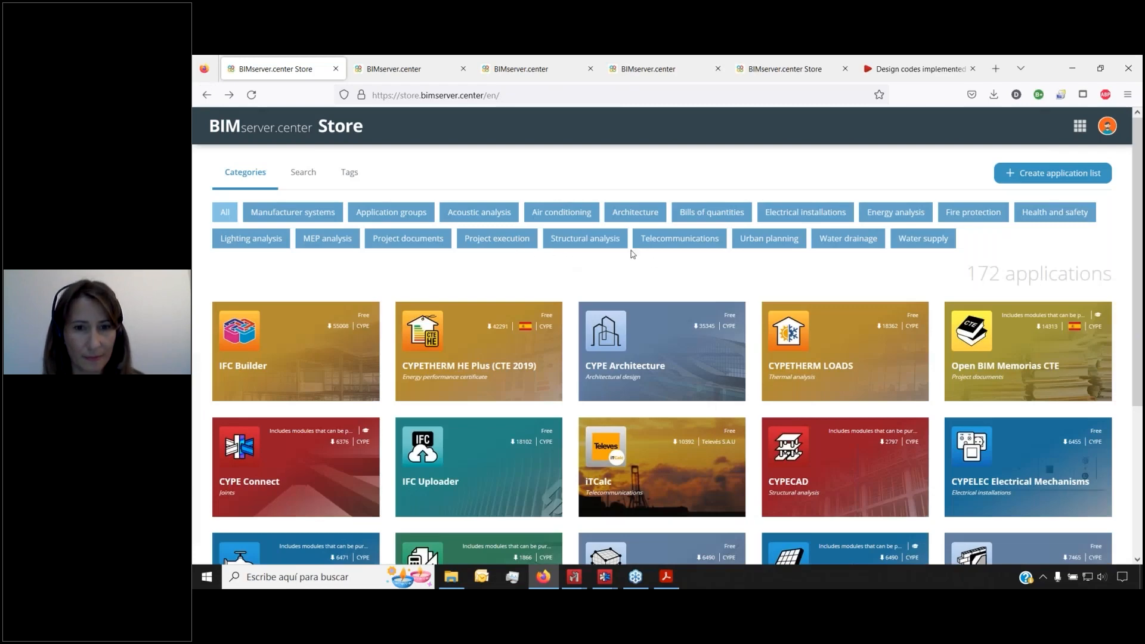
Browse the CYPE 3D app page, then open the CYPE Connect page (version 2023.c)
left_click(613, 245)
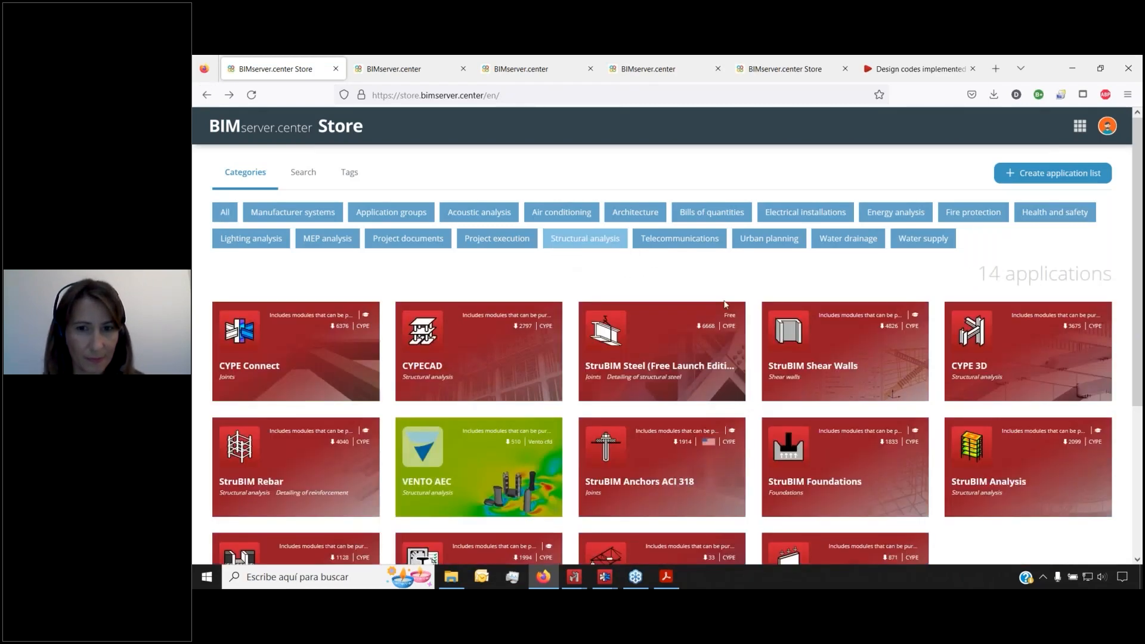
left_click(1012, 366)
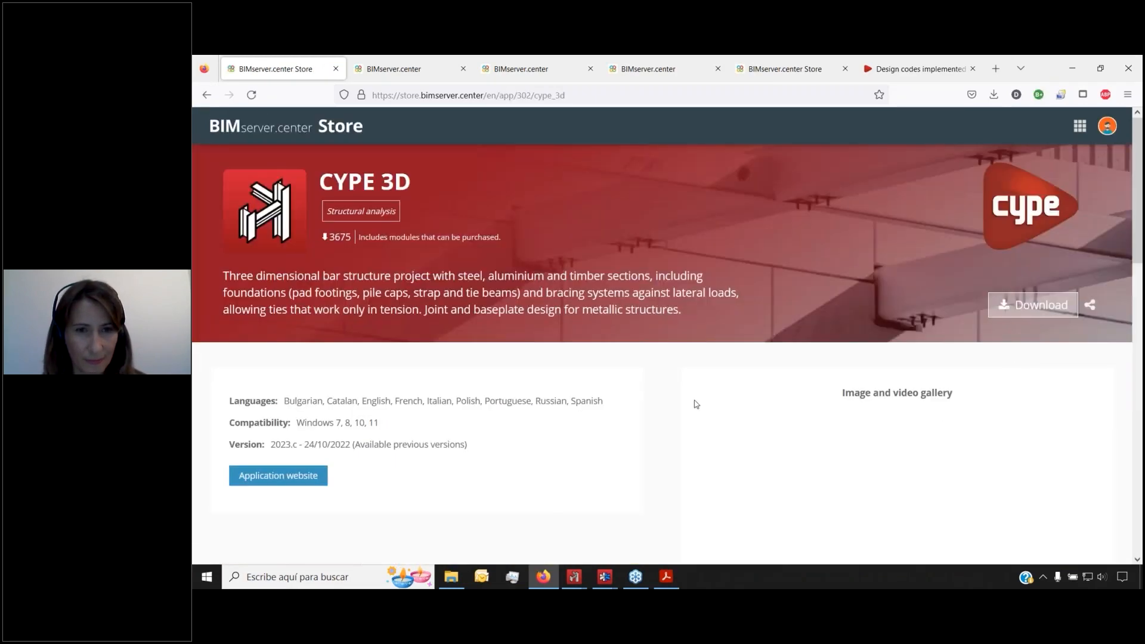
scroll(694, 404, "down", 8)
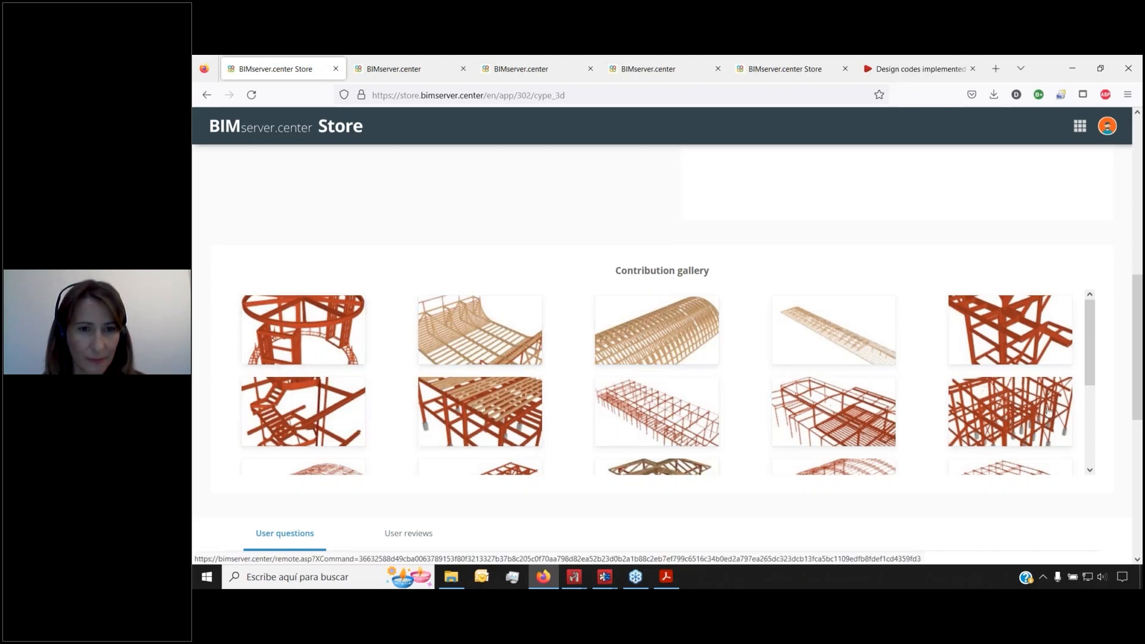
left_click_drag(1093, 355, 1106, 322)
scroll(662, 239, "up", 8)
left_click(207, 94)
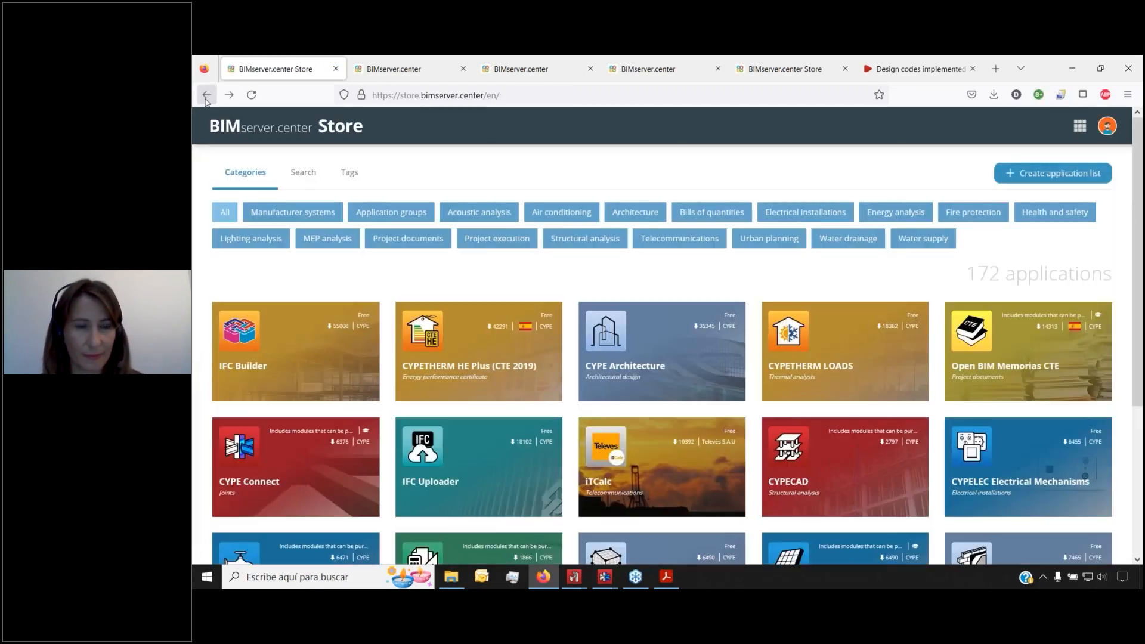
left_click(315, 455)
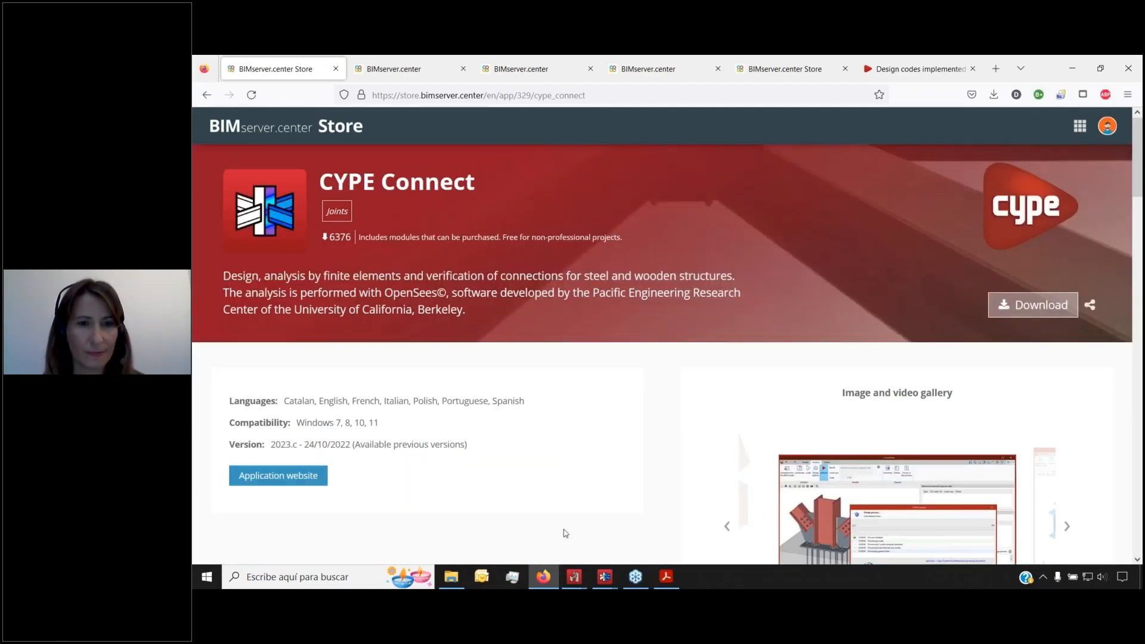
Start sharing Frames.ed3 as 'Structure' with connection forces exported, then return to CYPE Connect
mouse_move(573, 573)
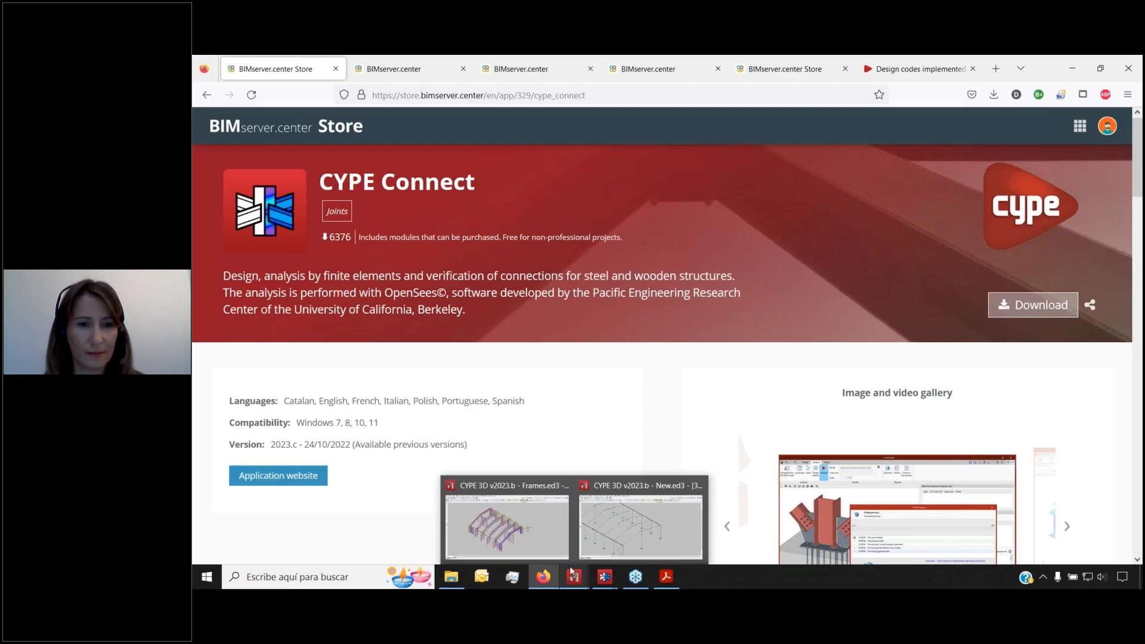
left_click(549, 540)
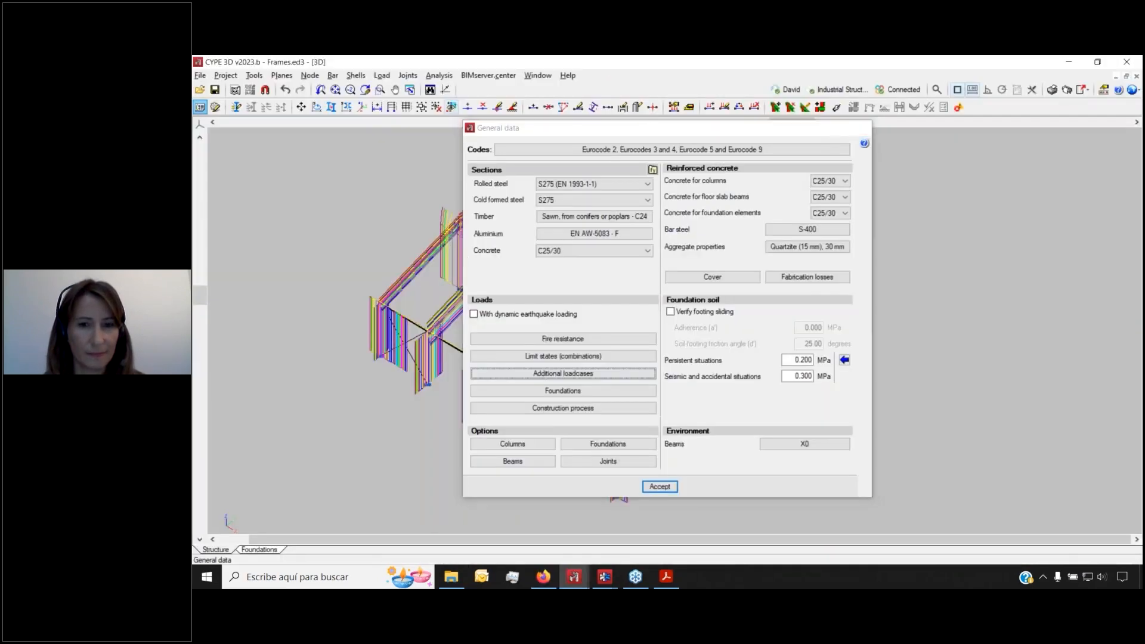
left_click(660, 487)
left_click(487, 76)
left_click(494, 134)
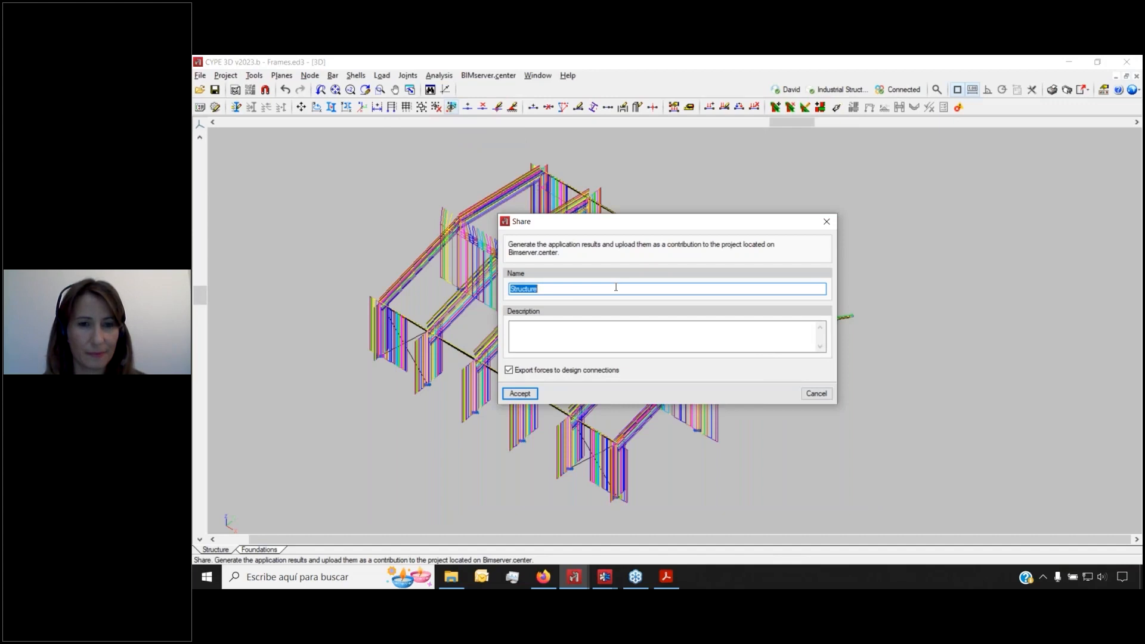
mouse_move(602, 585)
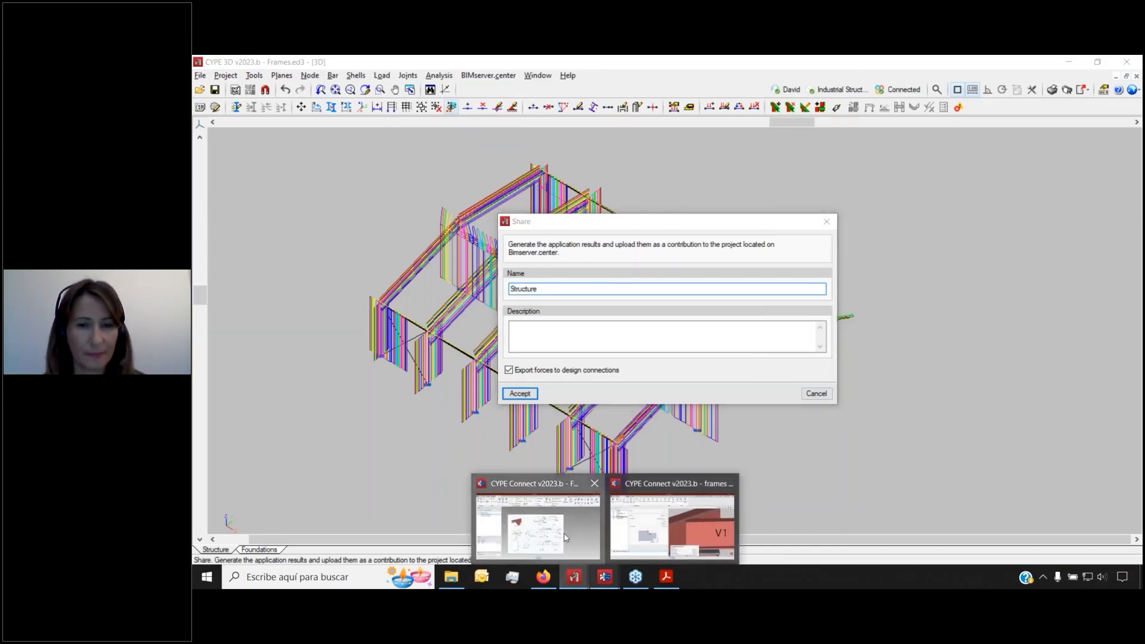
left_click(537, 522)
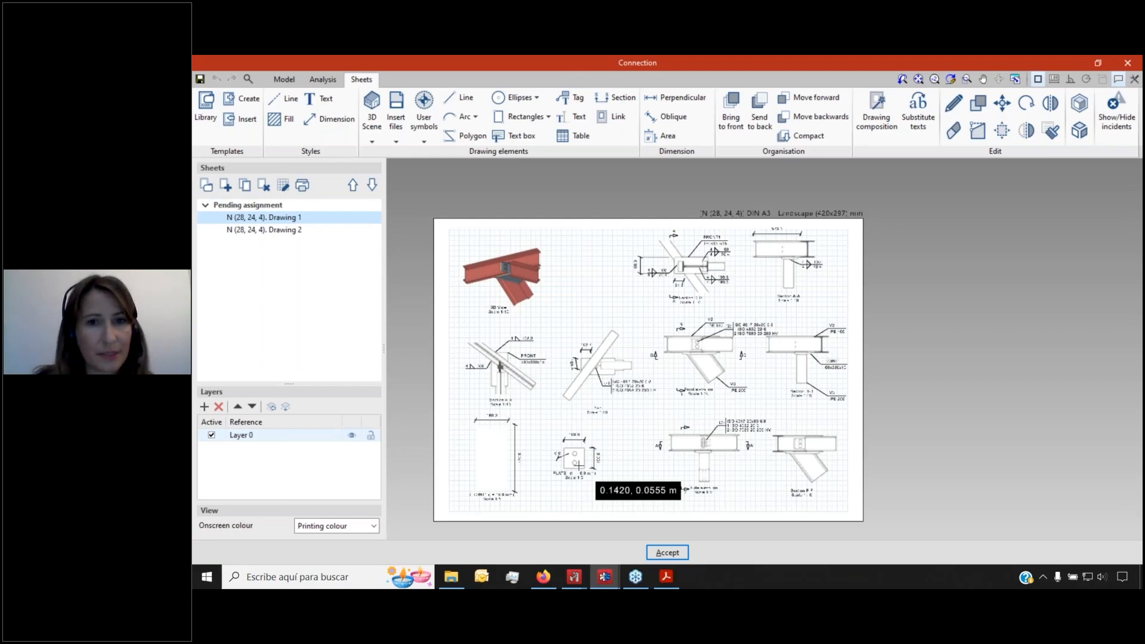
Reach CYPE Connect in the BIMserver.center Store and follow its link to info.cype.com
left_click(547, 578)
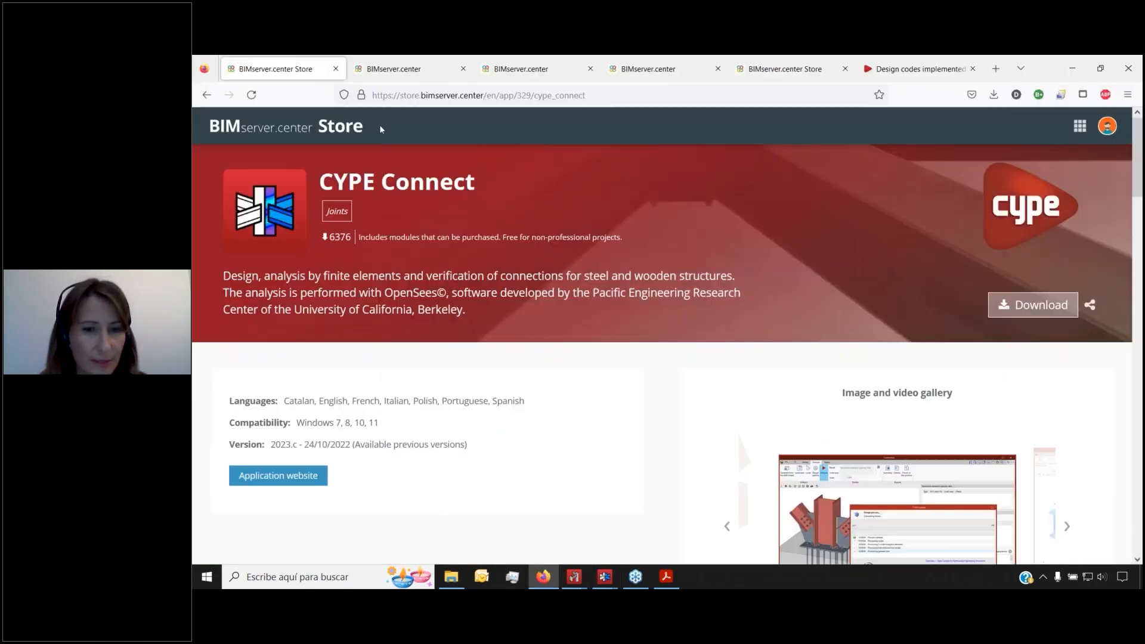
left_click(394, 60)
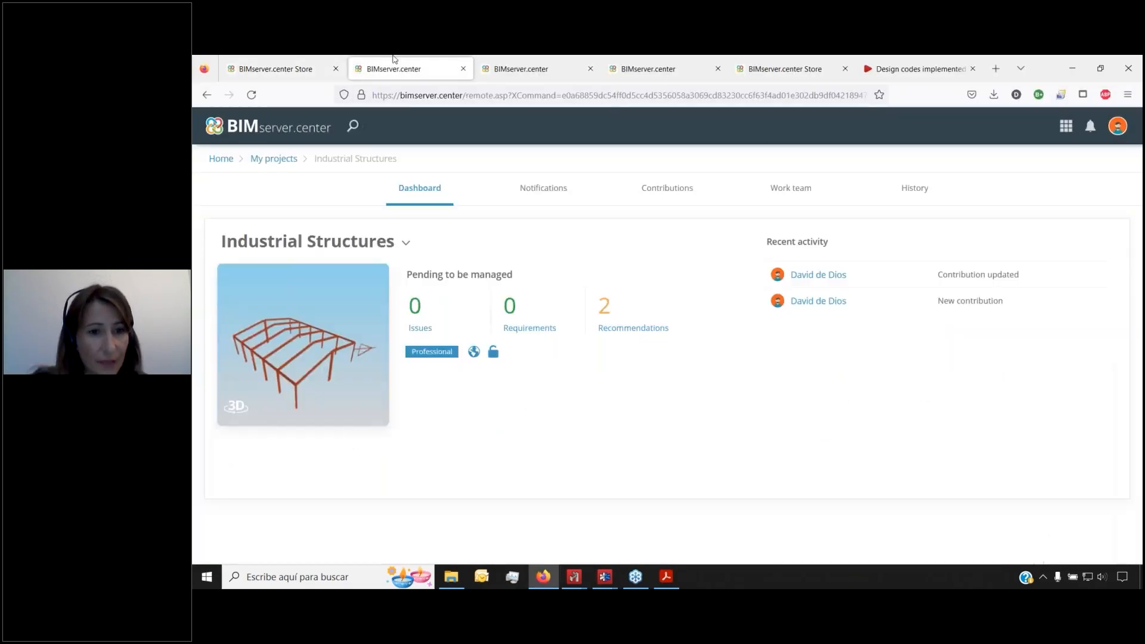
left_click(284, 129)
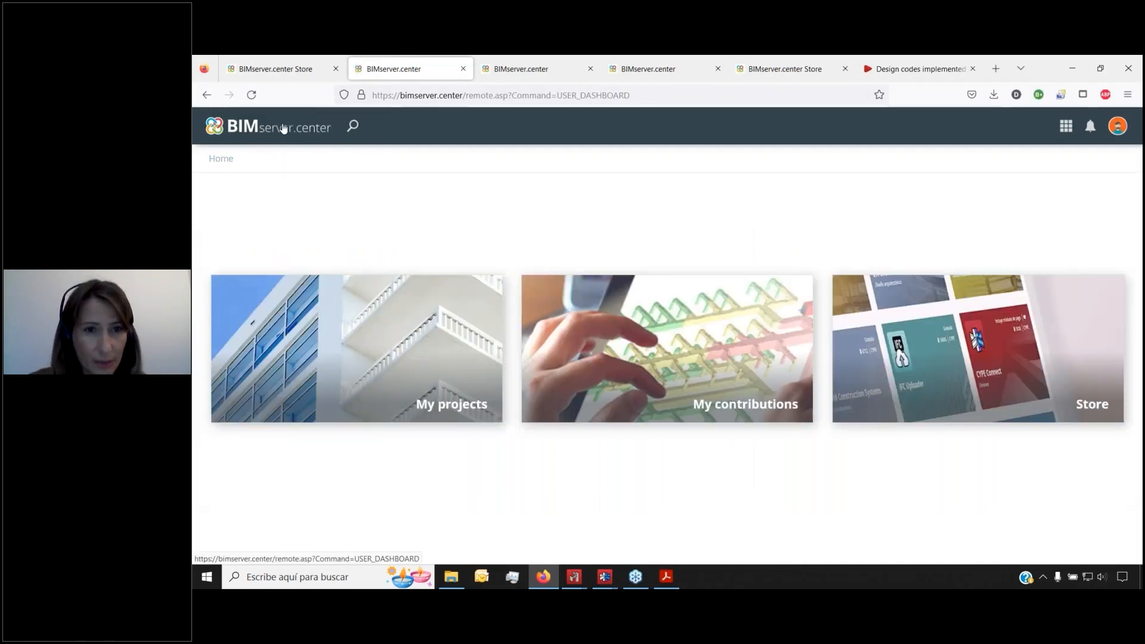
left_click(857, 332)
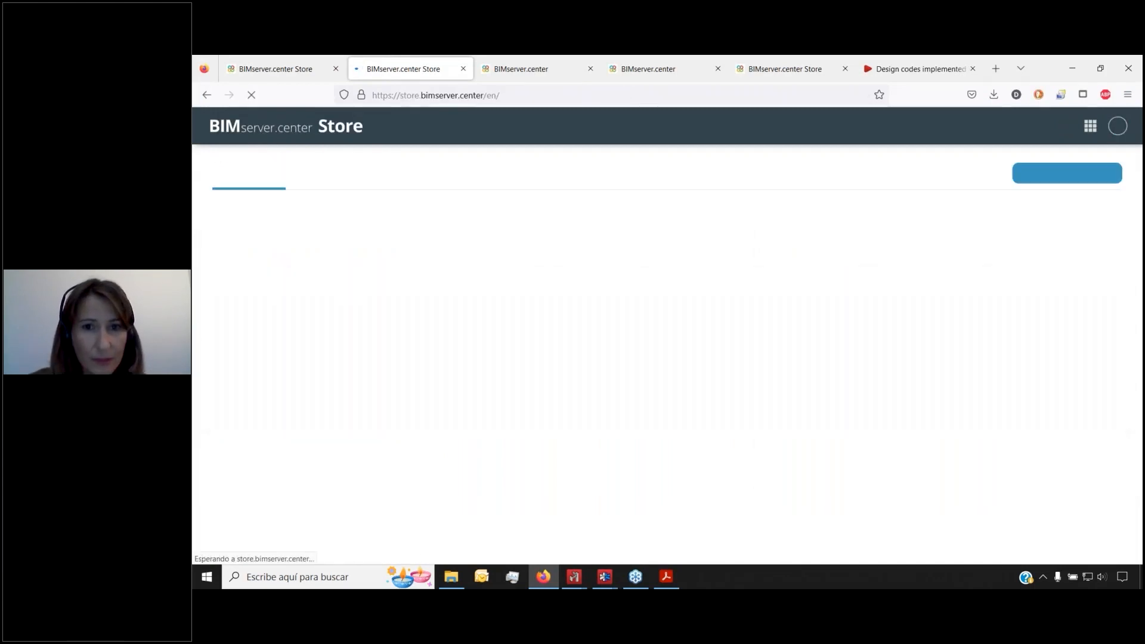
left_click(317, 500)
left_click(1024, 204)
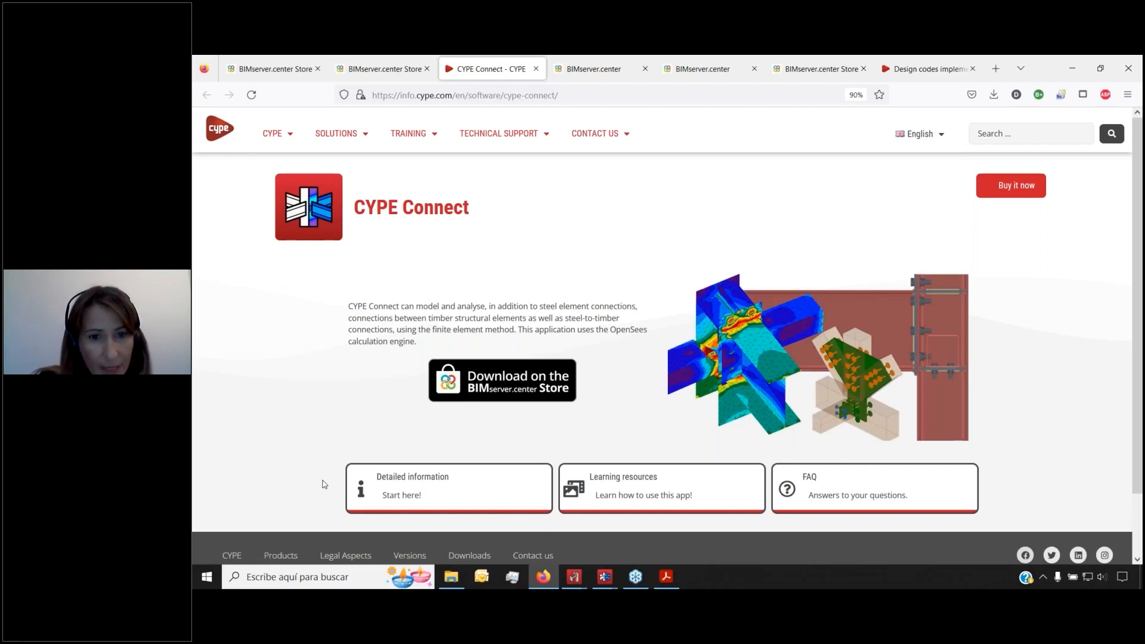
Open the CYPE Connect learning resources and scroll through the Quickstart Guide lessons
left_click(625, 480)
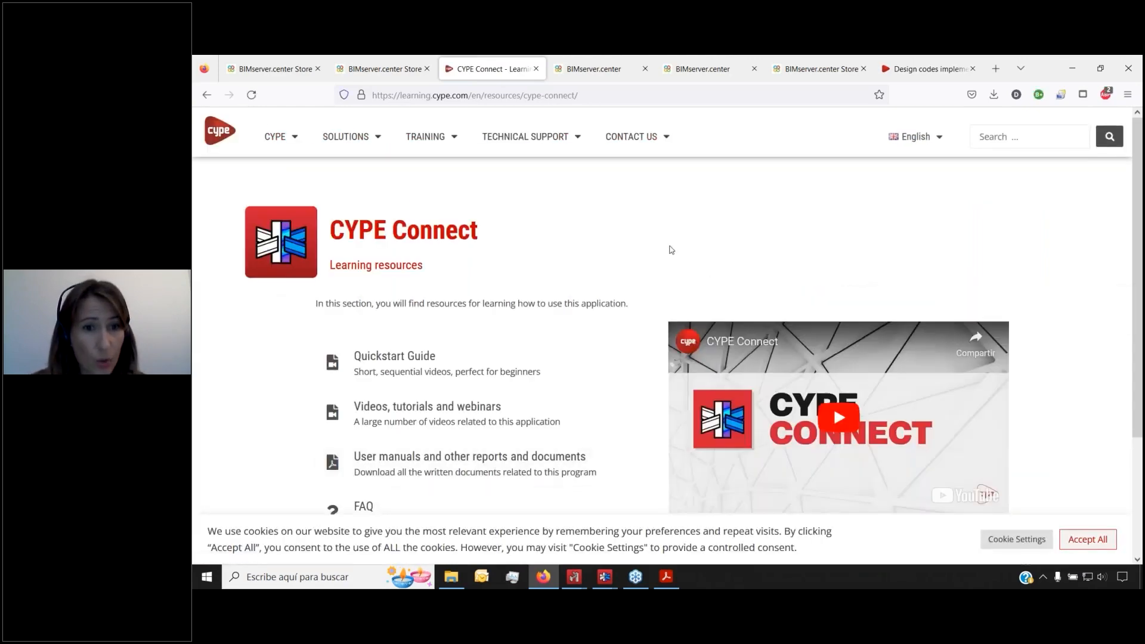
left_click(412, 361)
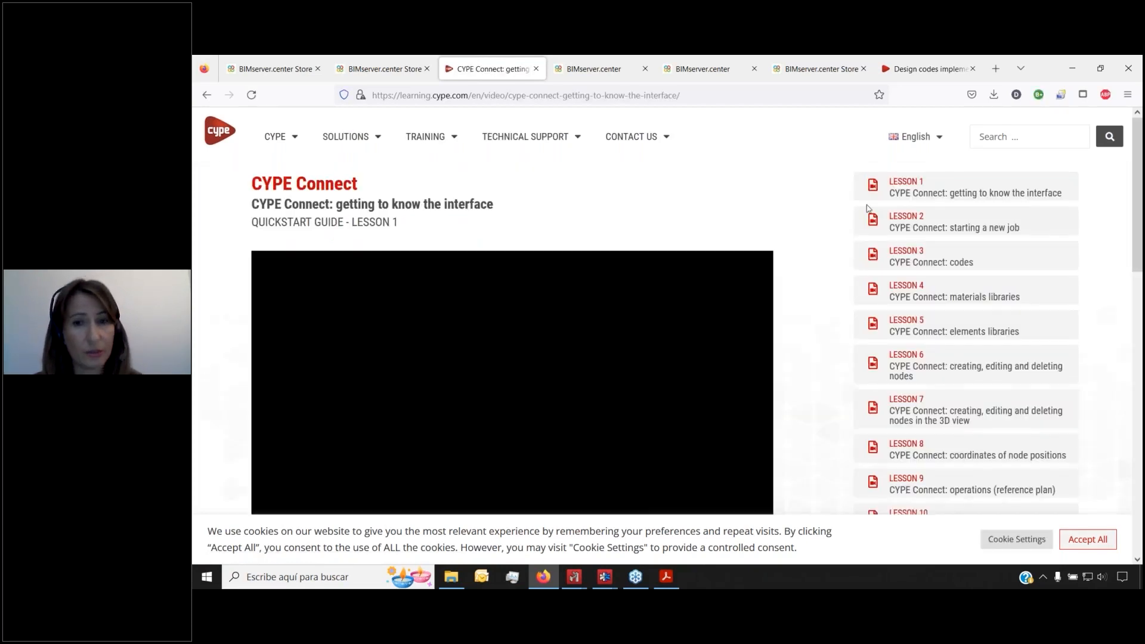
scroll(906, 437, "down", 1)
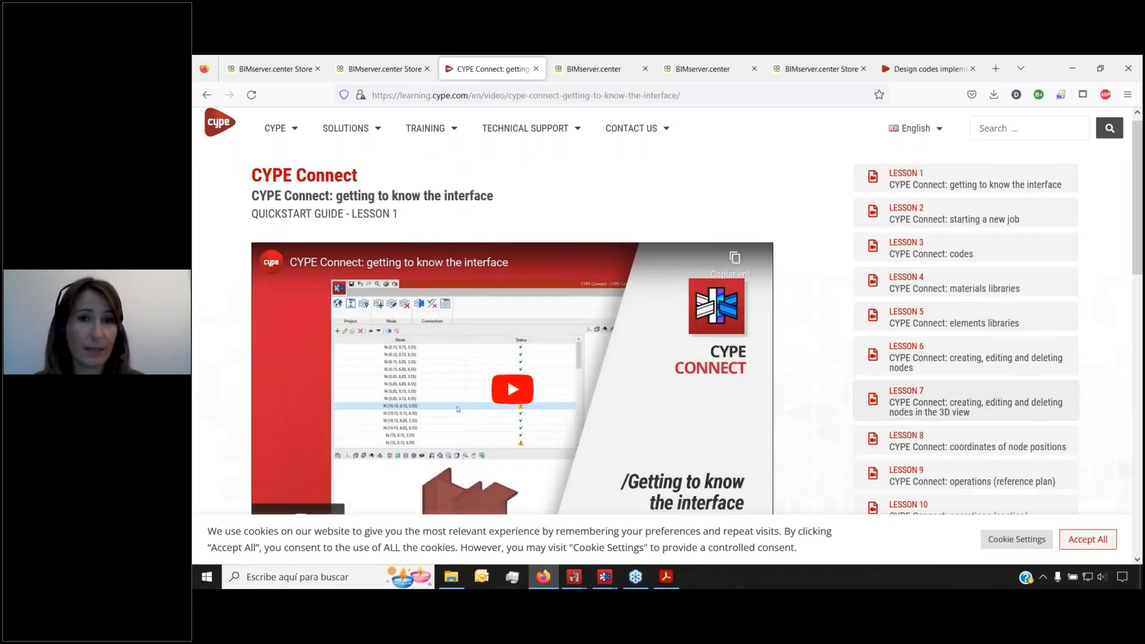
scroll(906, 437, "down", 3)
scroll(906, 437, "down", 5)
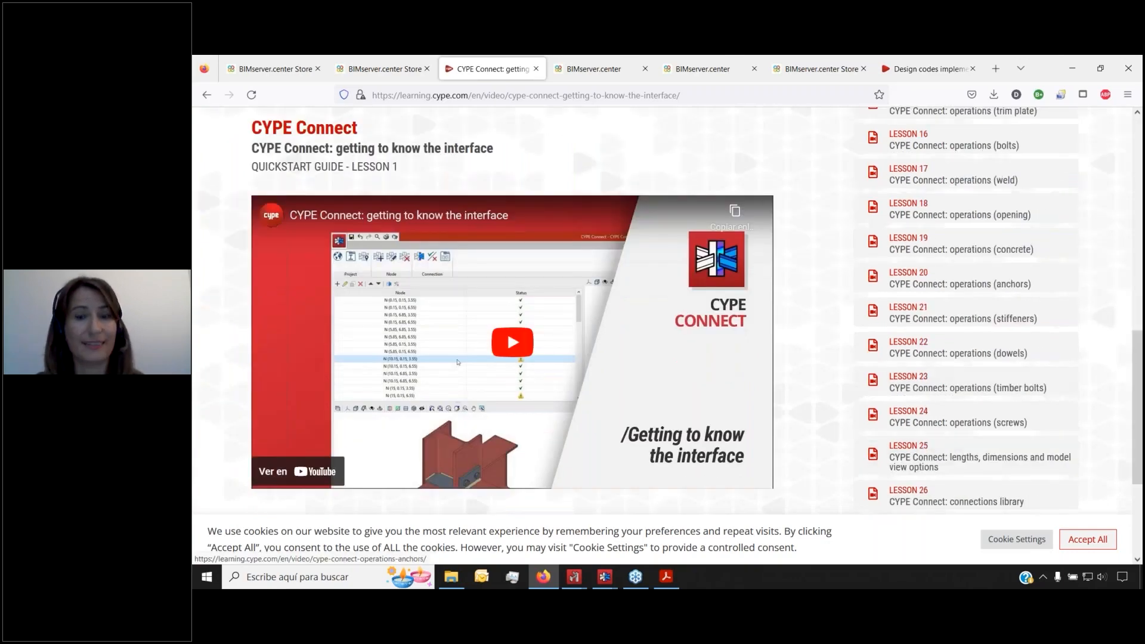
scroll(922, 435, "down", 5)
scroll(922, 434, "up", 1)
scroll(823, 260, "up", 10)
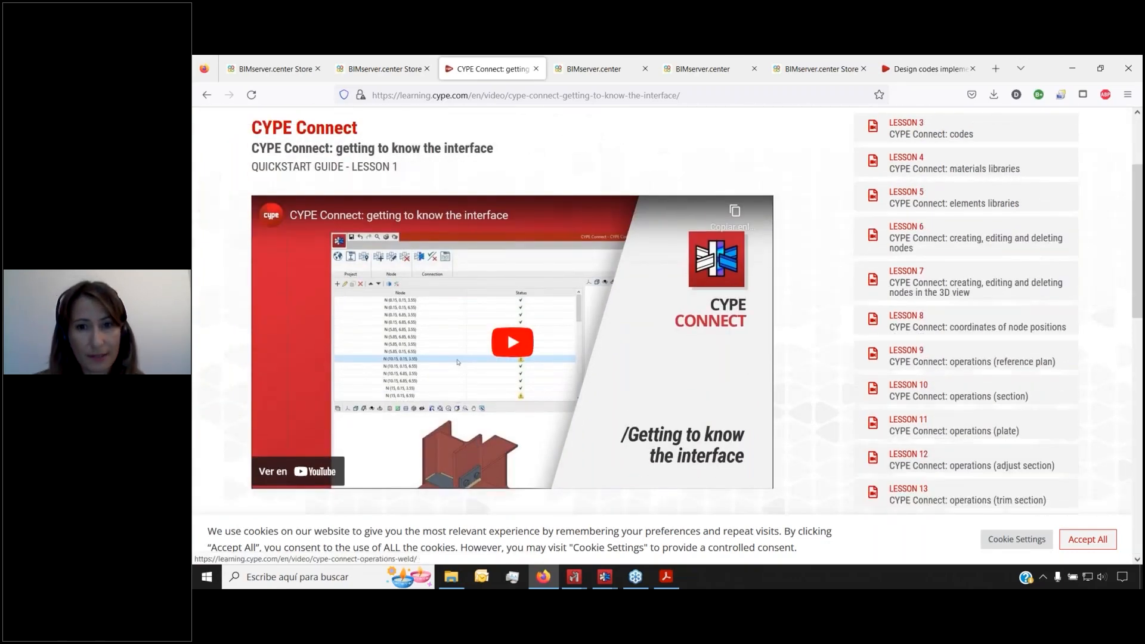
scroll(823, 263, "down", 1)
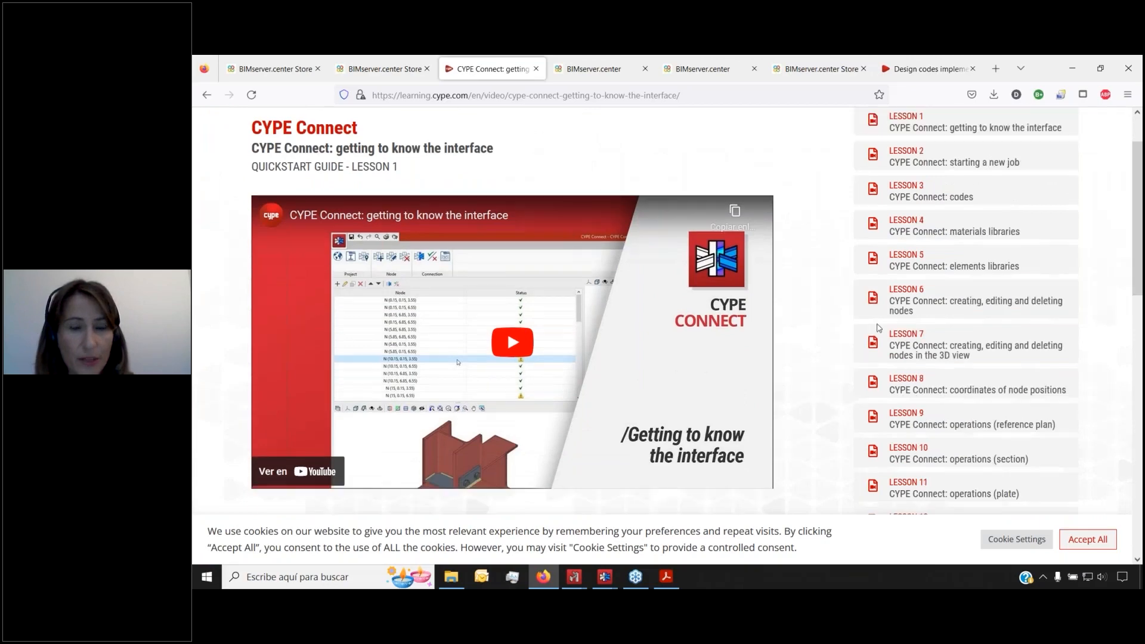
scroll(911, 420, "up", 1)
scroll(904, 423, "down", 1)
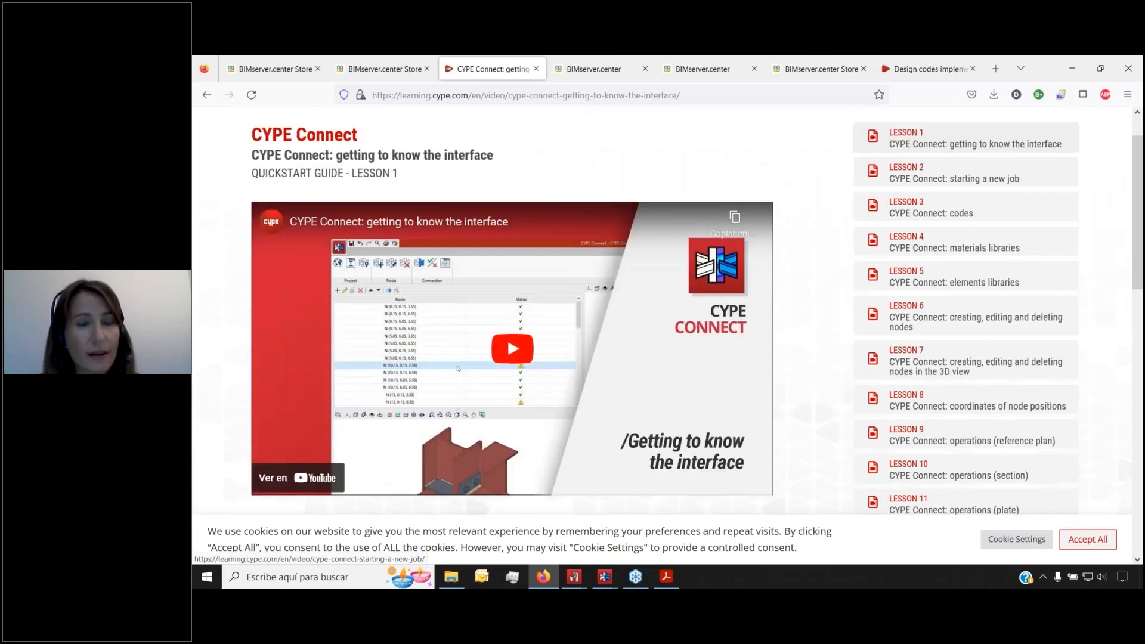
Look further through the lessons, then view the Technical Support page's FAQ, form, email and phone options
left_click(898, 423)
scroll(890, 343, "down", 3)
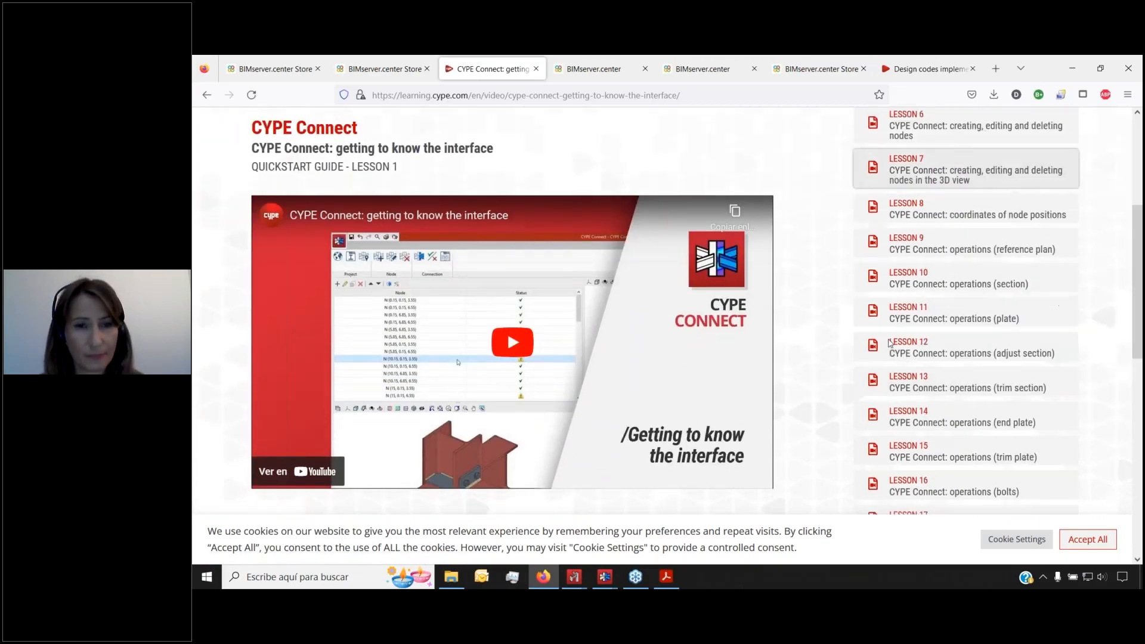
scroll(889, 343, "down", 6)
scroll(890, 342, "down", 3)
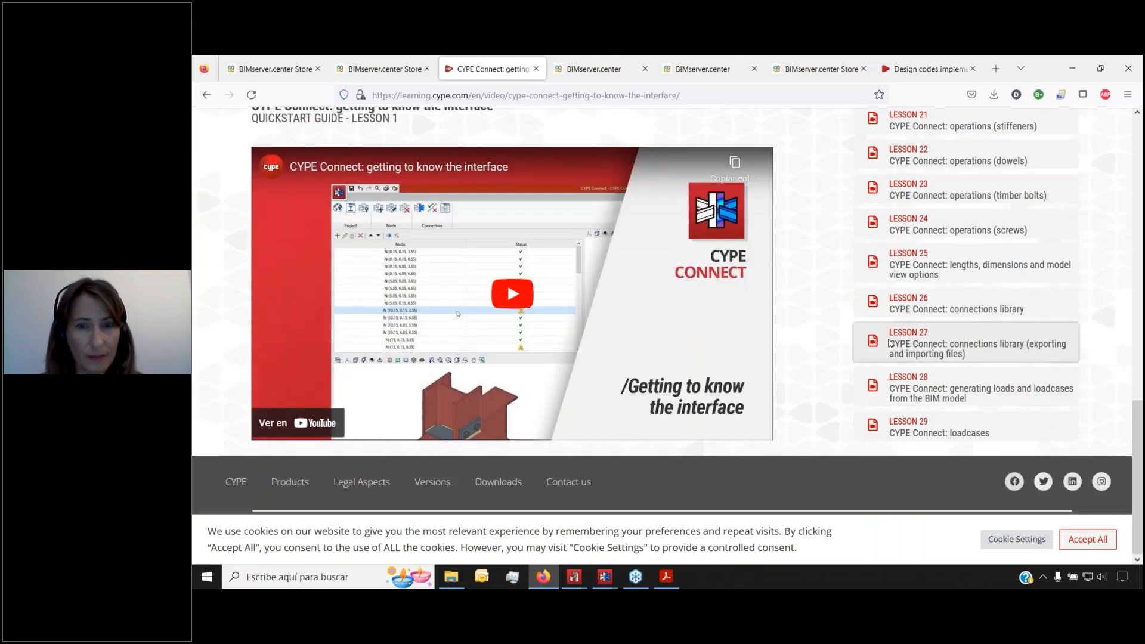
scroll(889, 343, "up", 10)
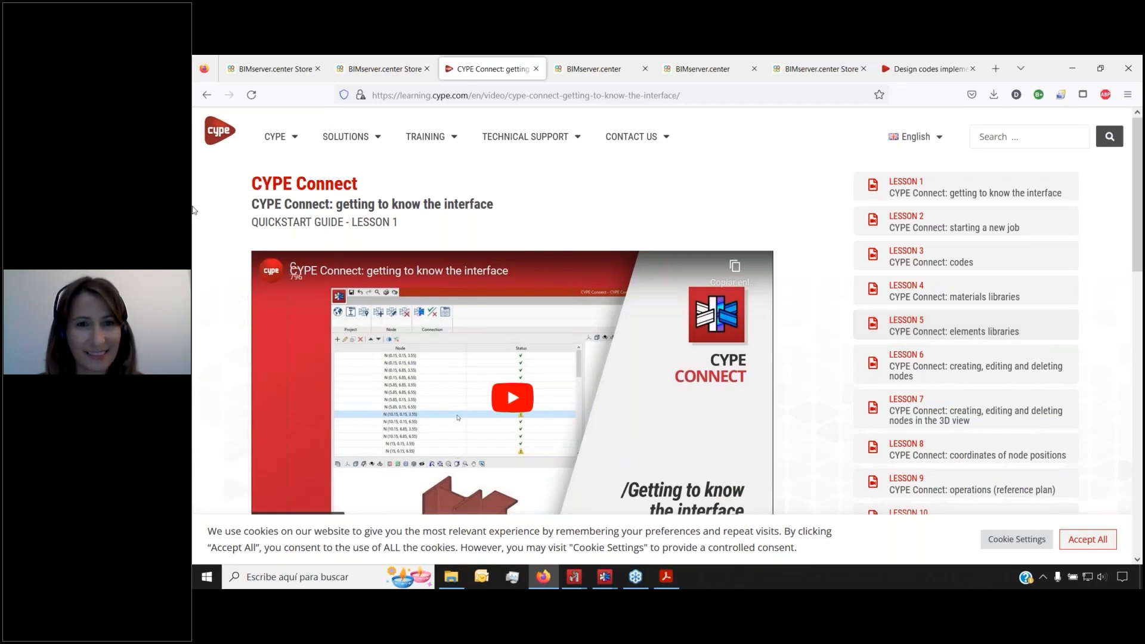
left_click(206, 99)
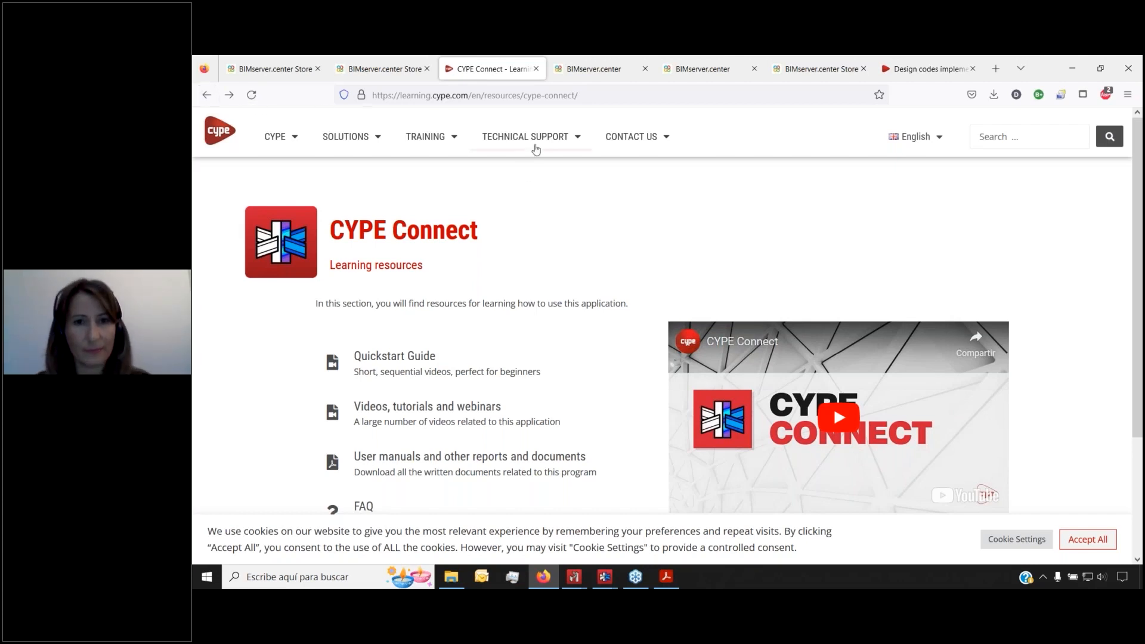
left_click(548, 140)
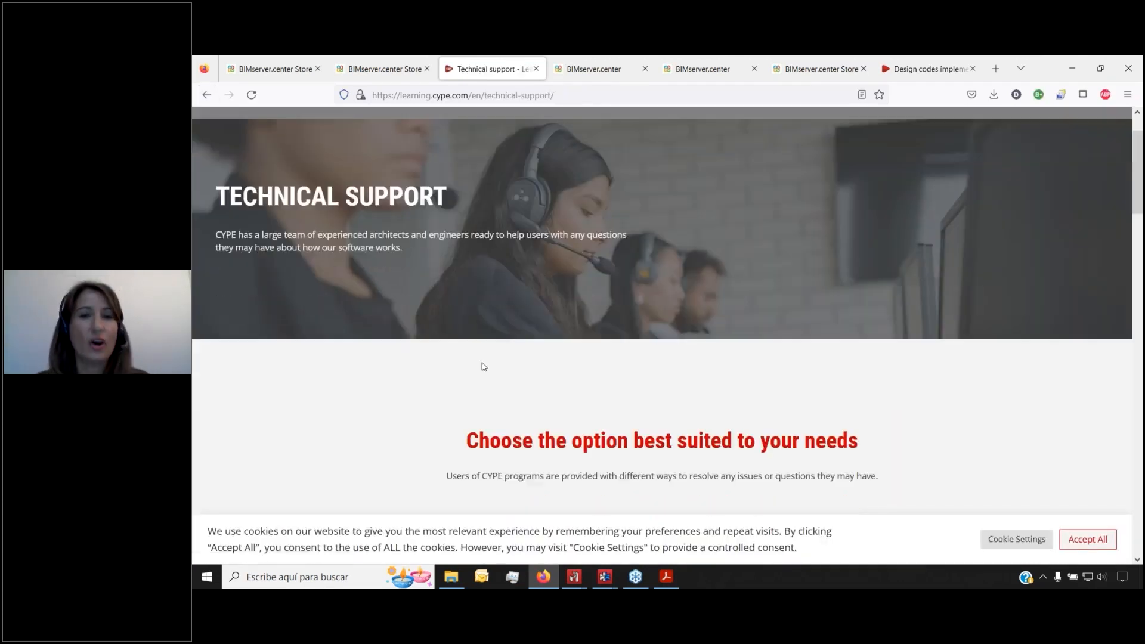
scroll(471, 363, "down", 3)
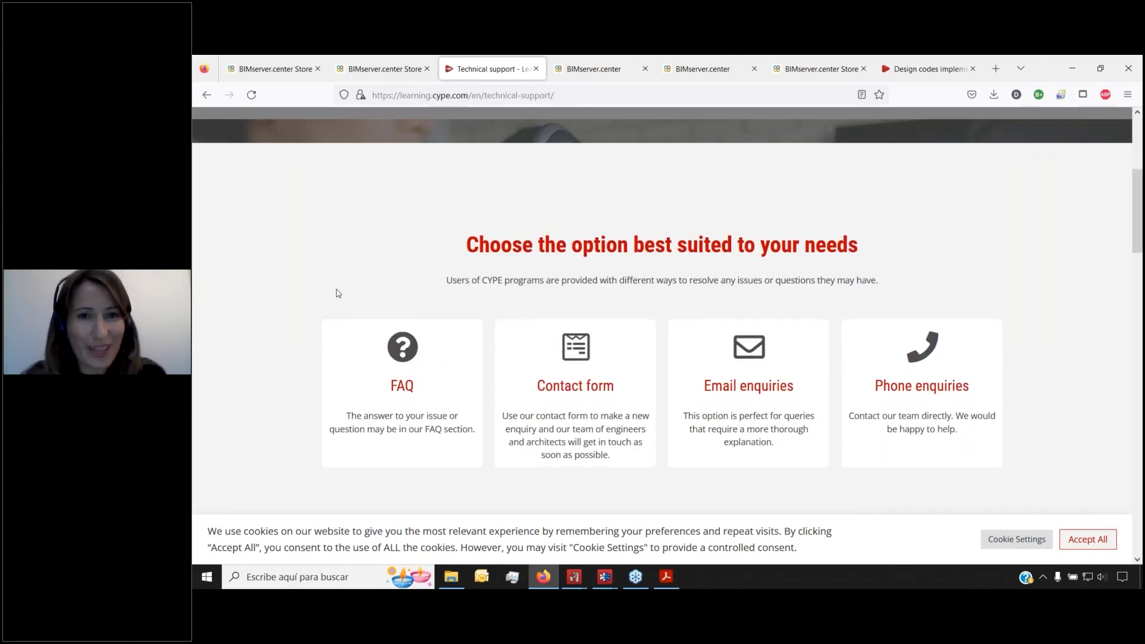